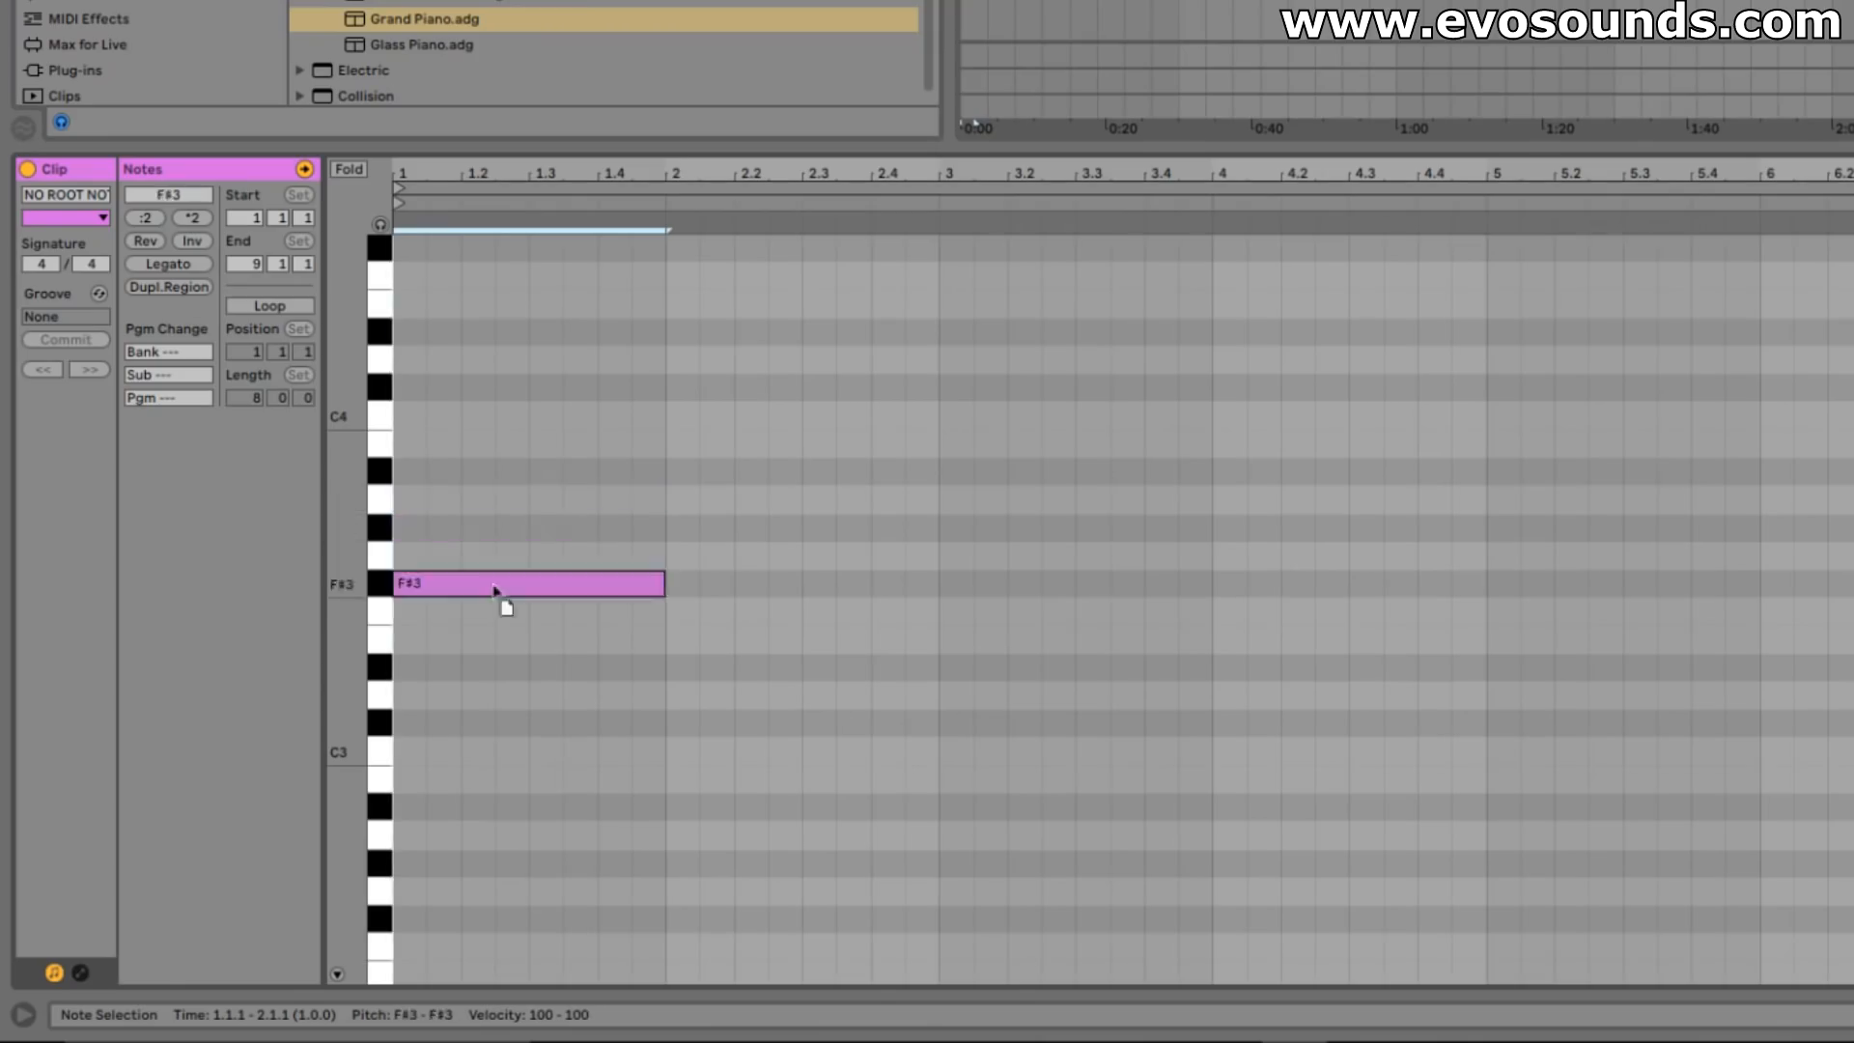
# - Add a short A3 note above the long F3 note at the start of bar 1 and raise it an octave to A4
pyautogui.doubleClick(416, 499)
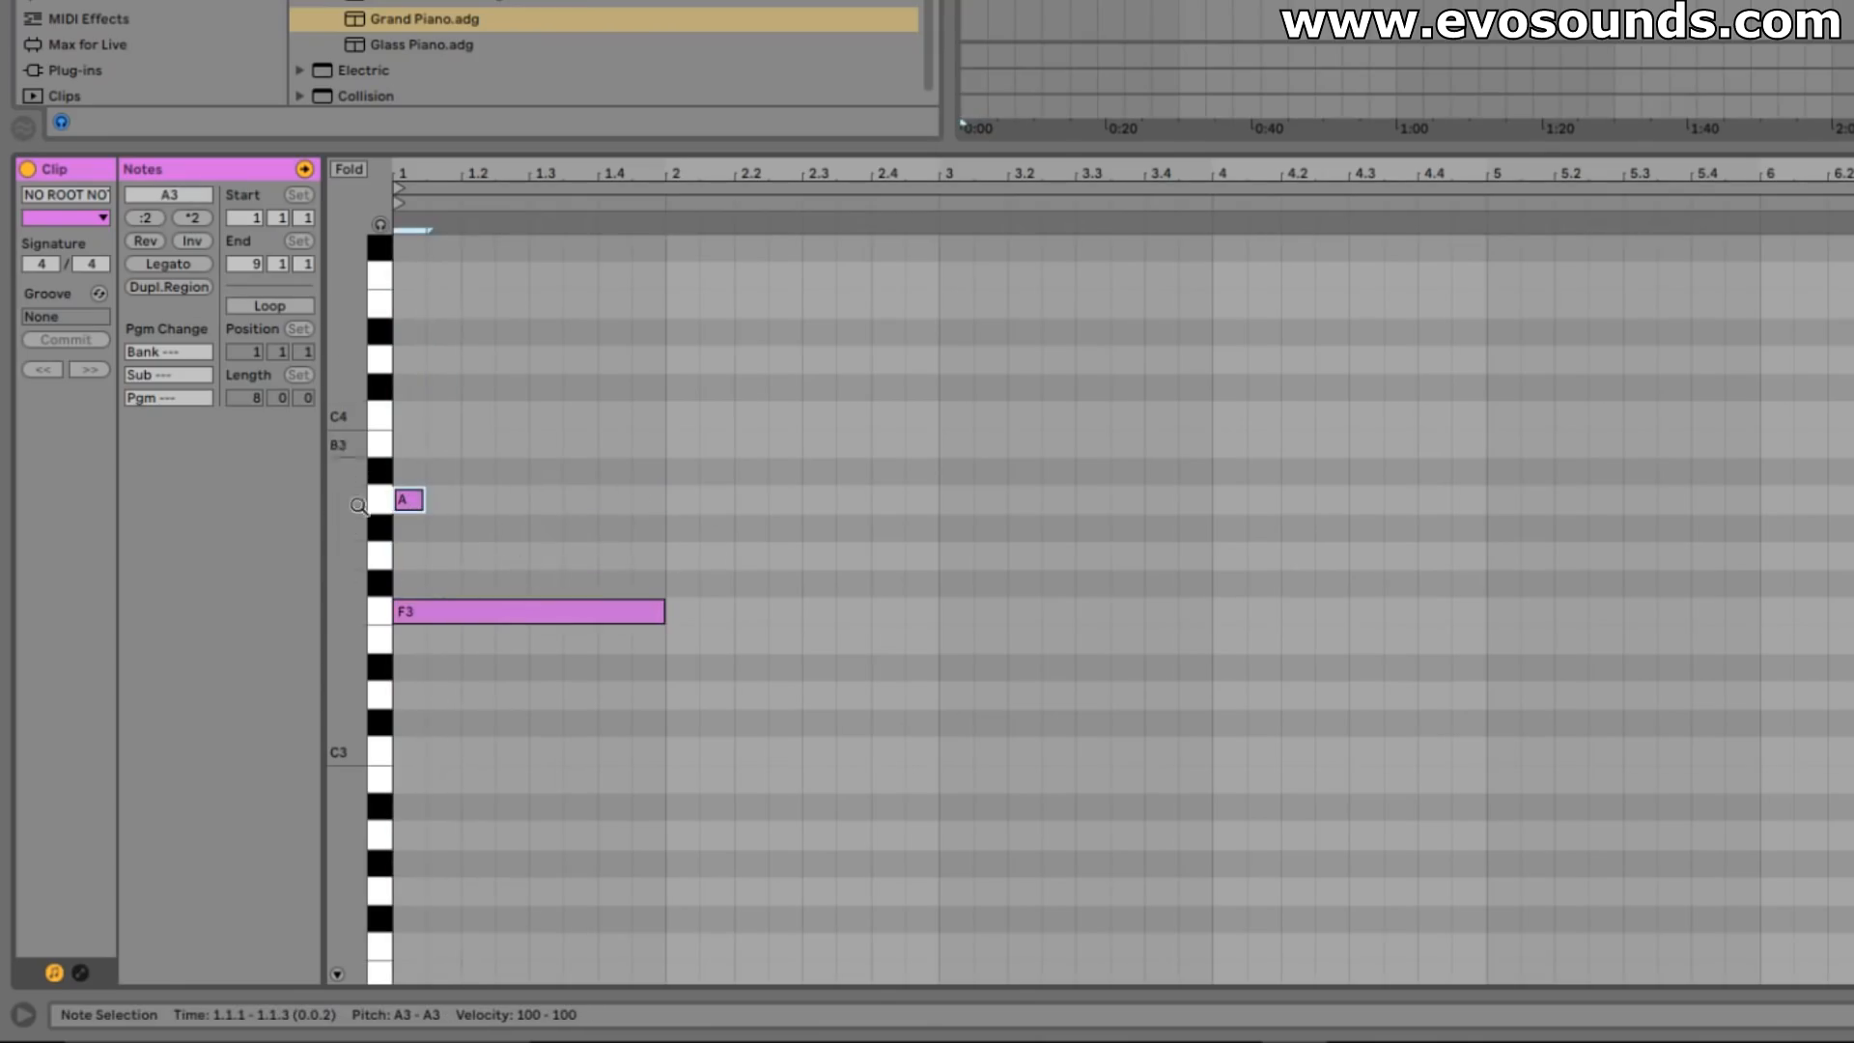
pyautogui.moveTo(431, 612)
pyautogui.mouseDown()
pyautogui.moveTo(434, 683)
pyautogui.moveTo(478, 695)
pyautogui.moveTo(454, 612)
pyautogui.mouseUp()
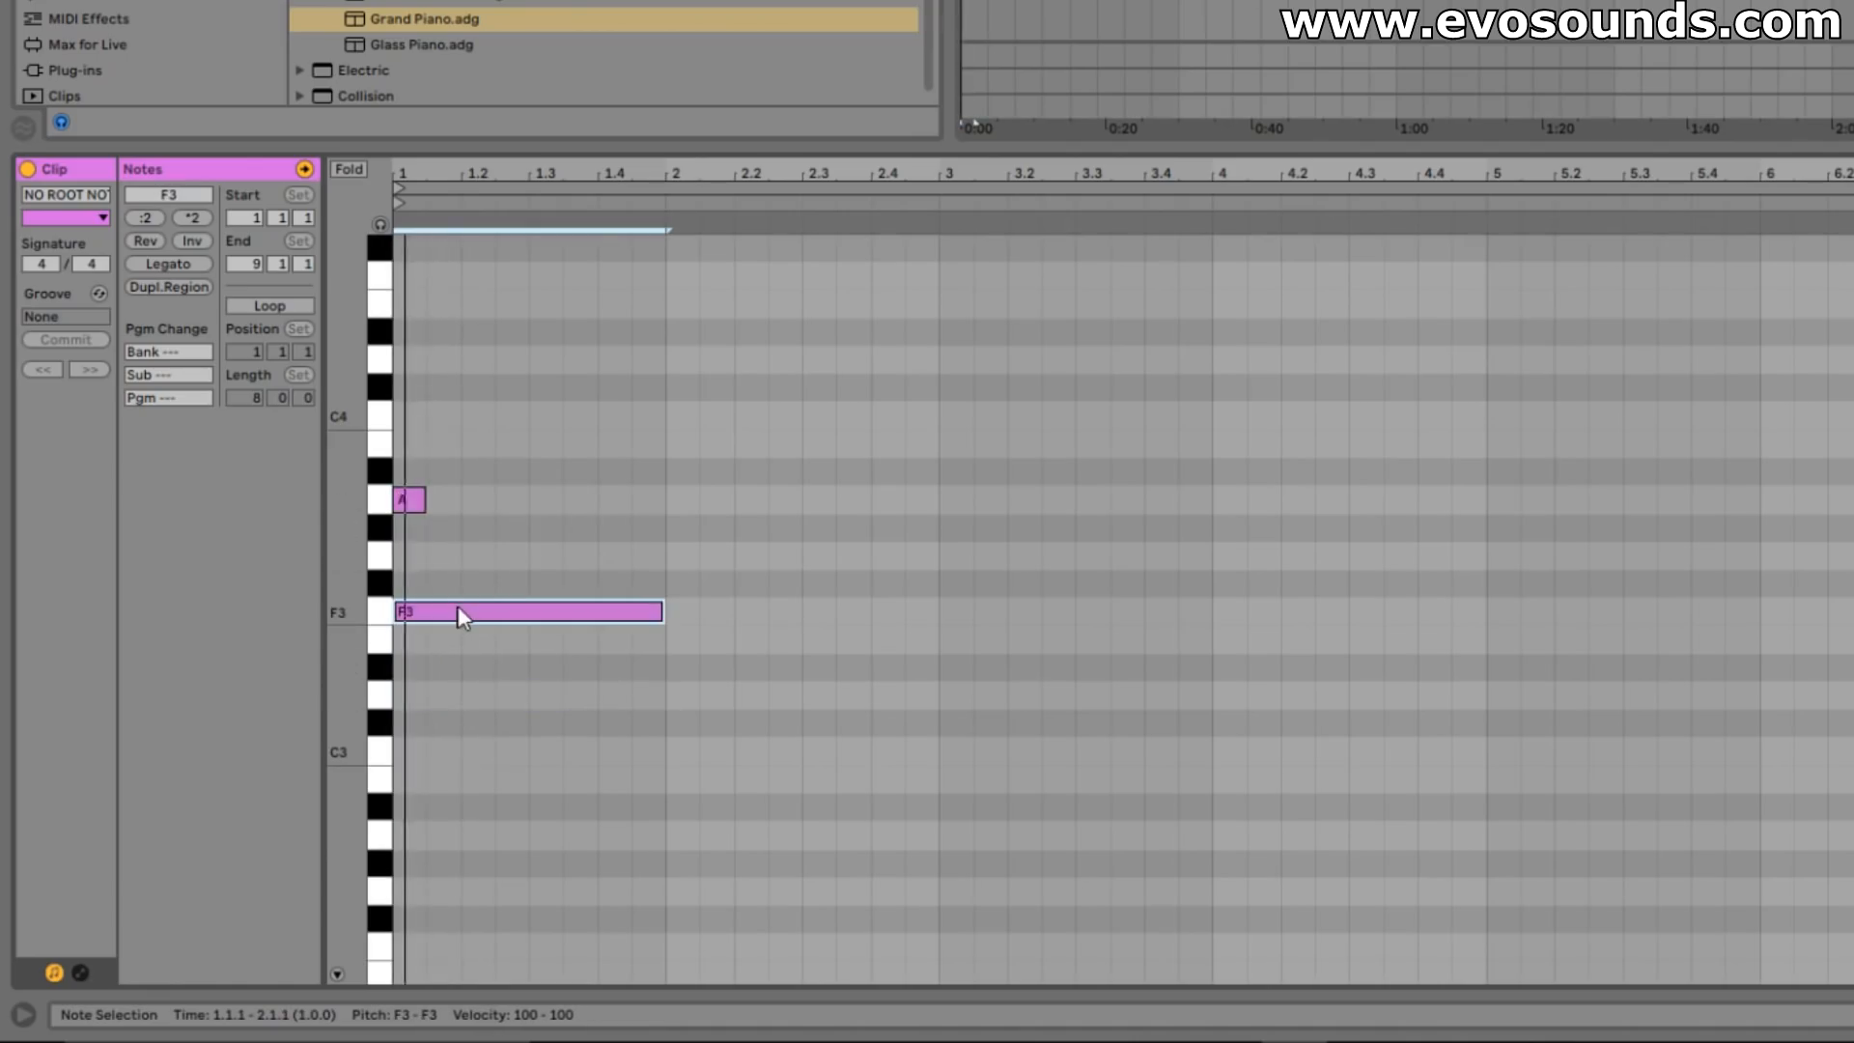
pyautogui.click(415, 507)
pyautogui.hotkey('shift', 'Up')
# - Try the long F3 note at A3, F3 and D3 beneath the short A4 note, ending back on F3
pyautogui.click(459, 695)
pyautogui.press('Up')
pyautogui.press('Up')
pyautogui.press('Up')
pyautogui.press('Up')
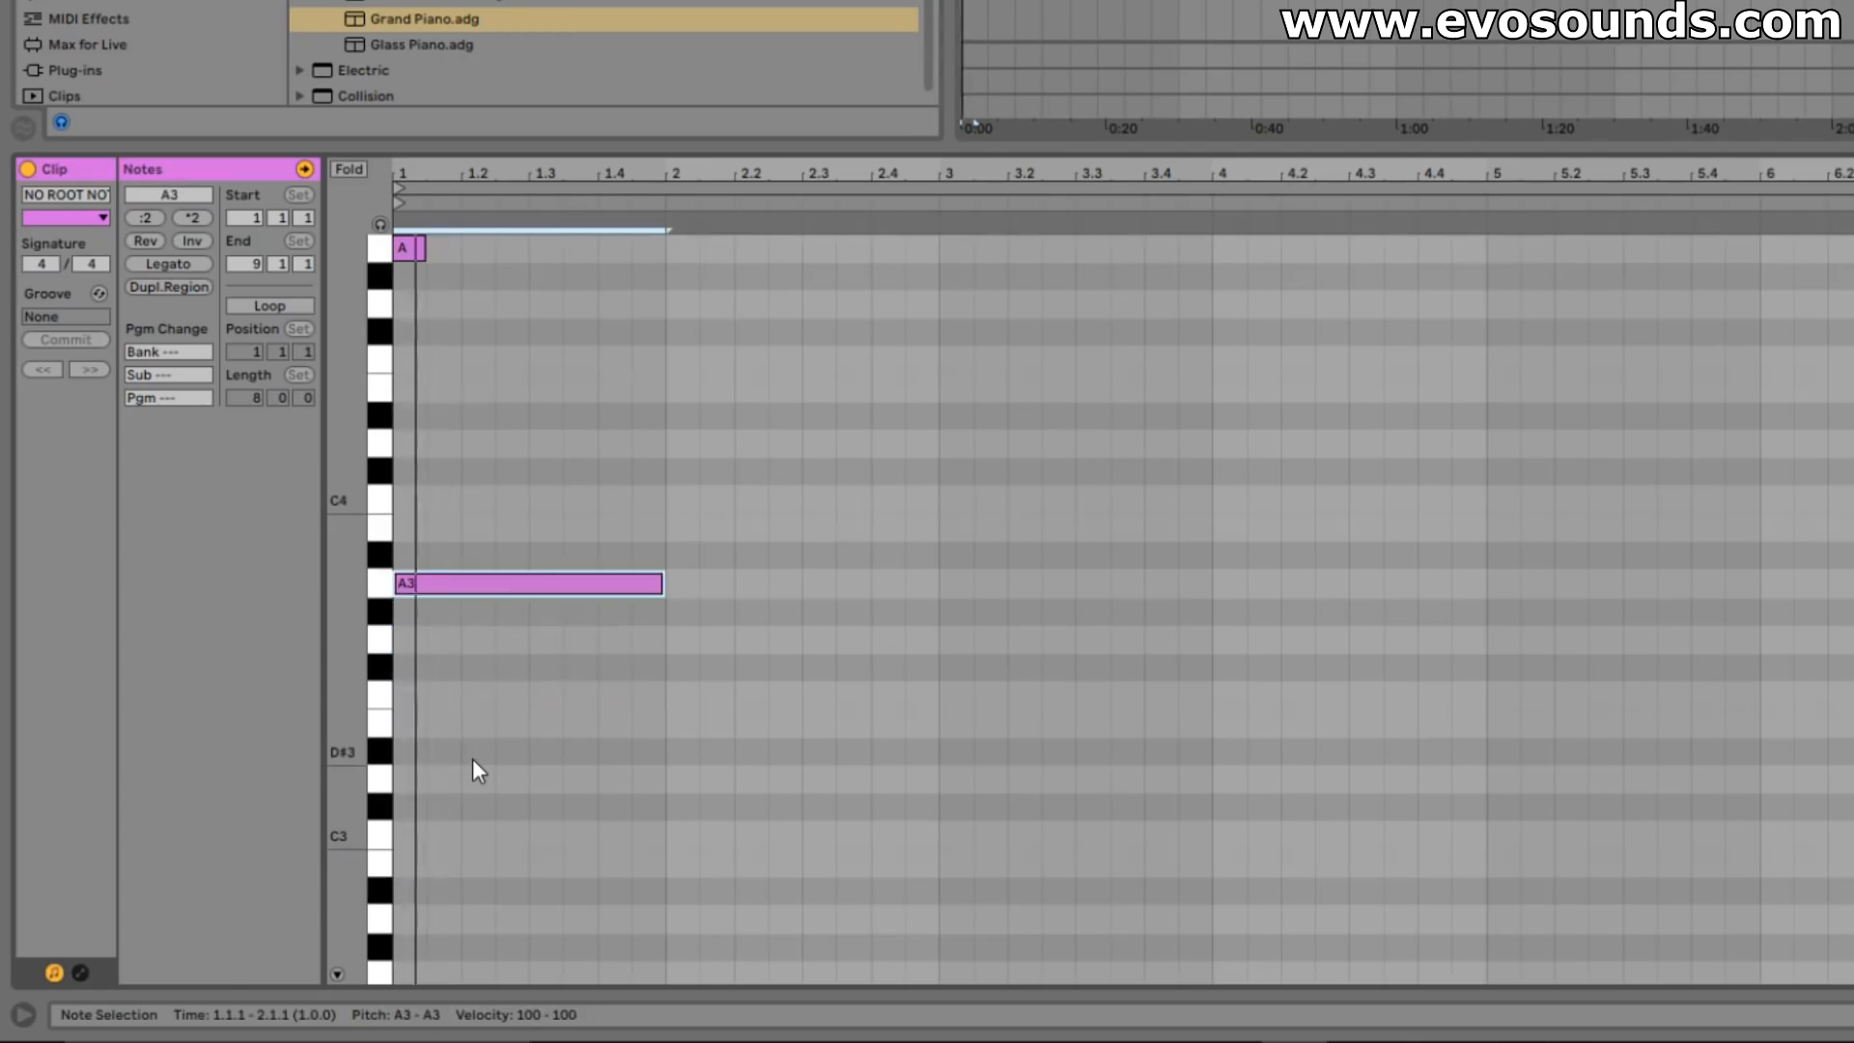
pyautogui.press('Down')
pyautogui.press('Down')
pyautogui.press('Down')
pyautogui.press('Down')
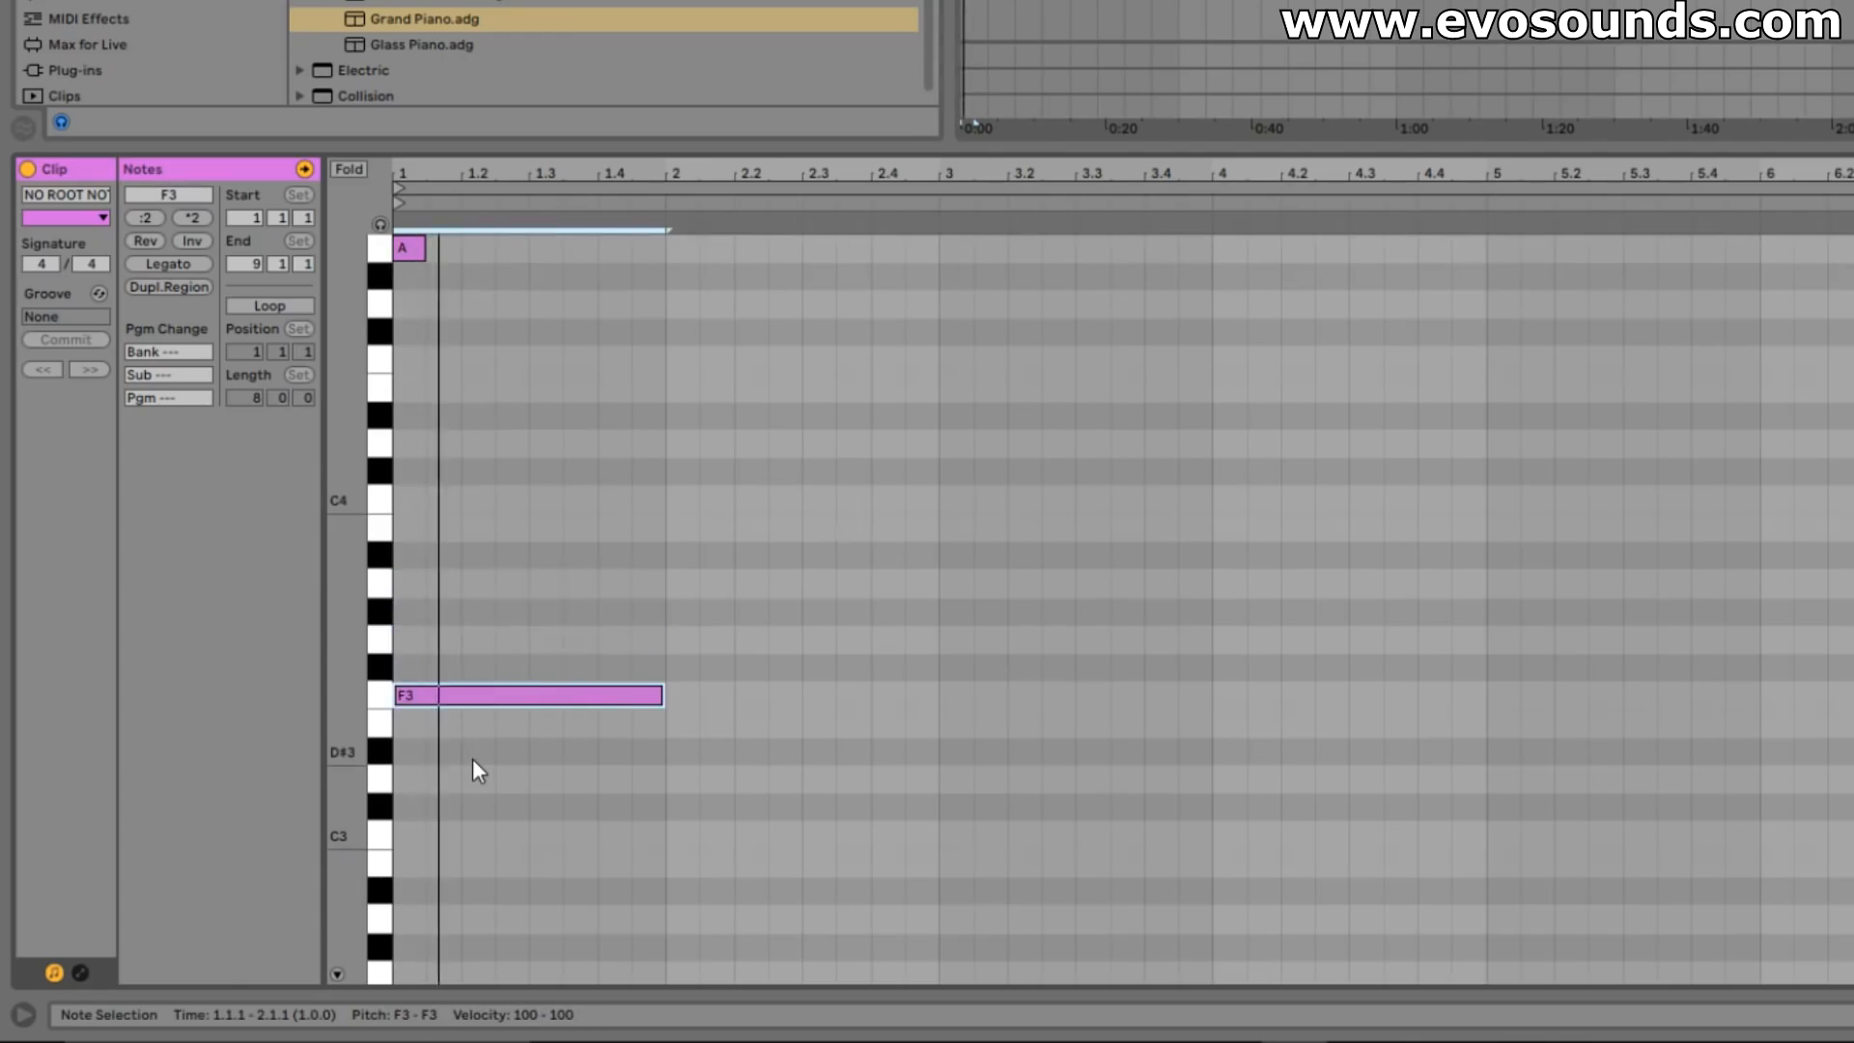
pyautogui.press('Down')
pyautogui.press('Down')
pyautogui.press('Down')
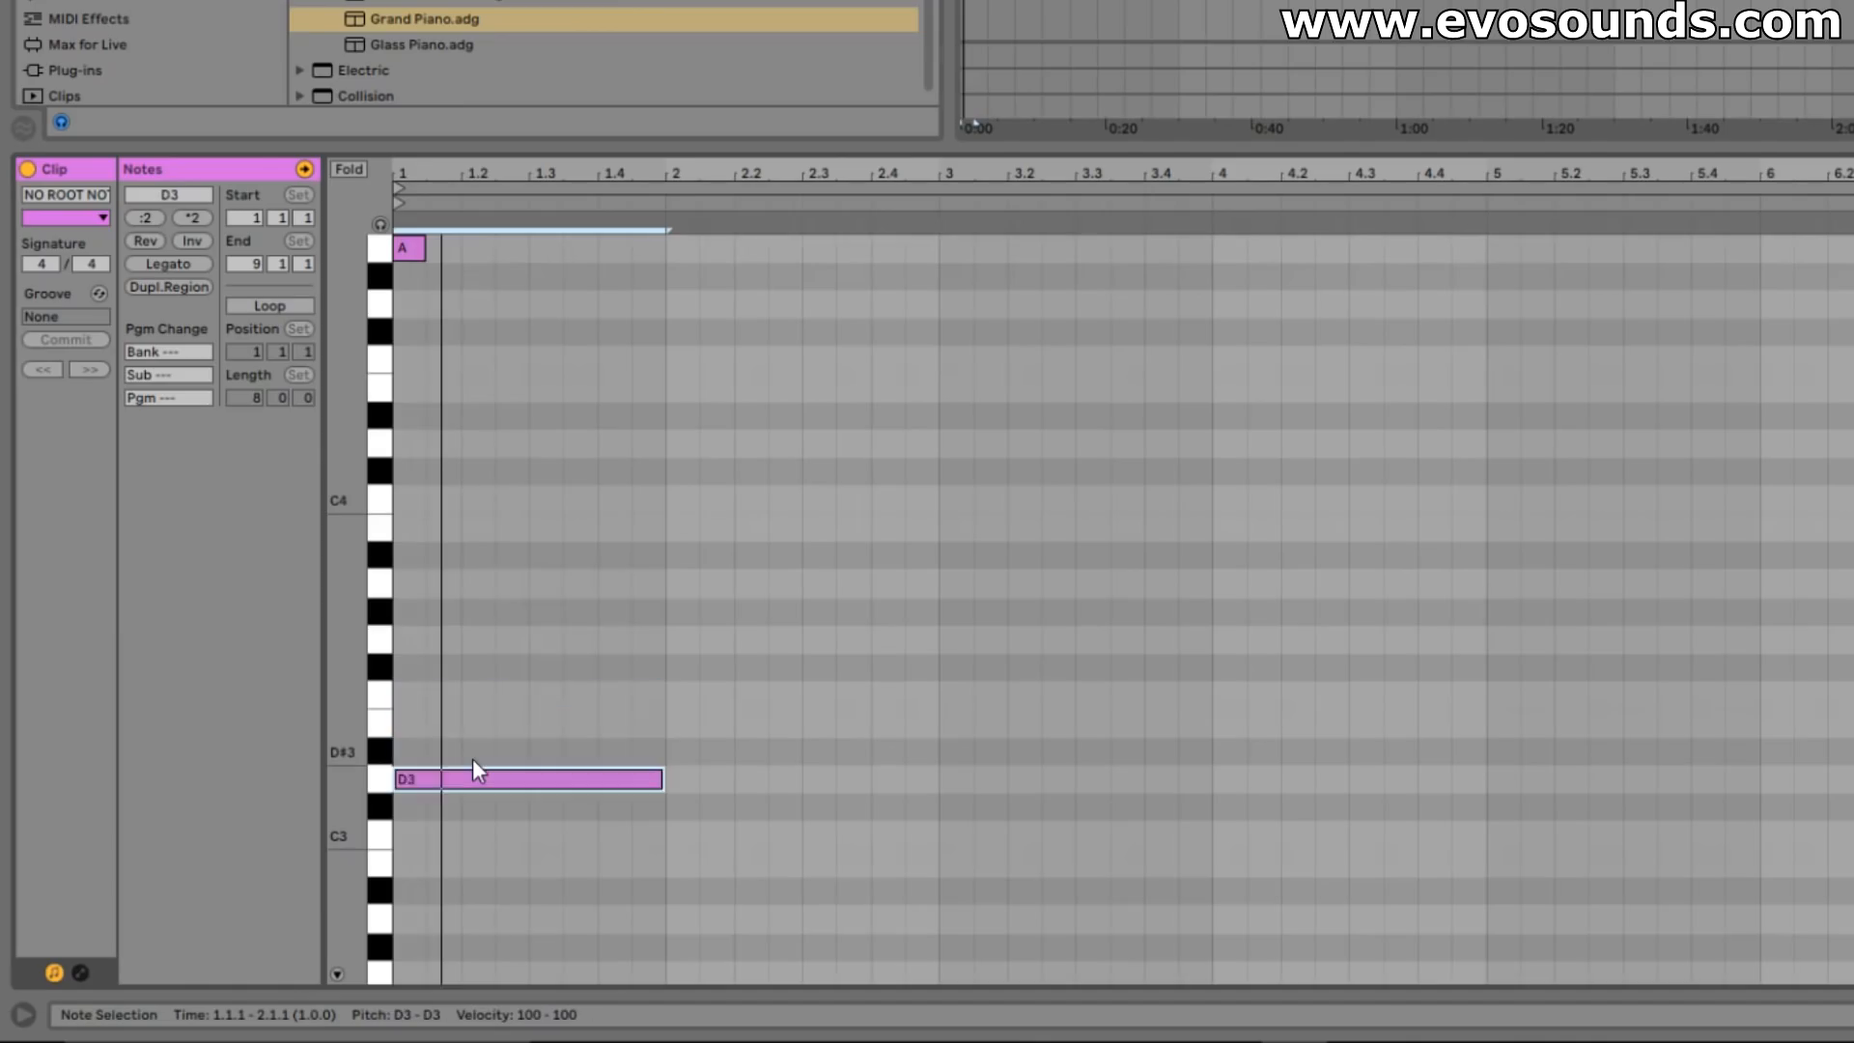
pyautogui.press('Up')
pyautogui.press('Up')
pyautogui.press('Up')
pyautogui.scroll(3, 493, 612)
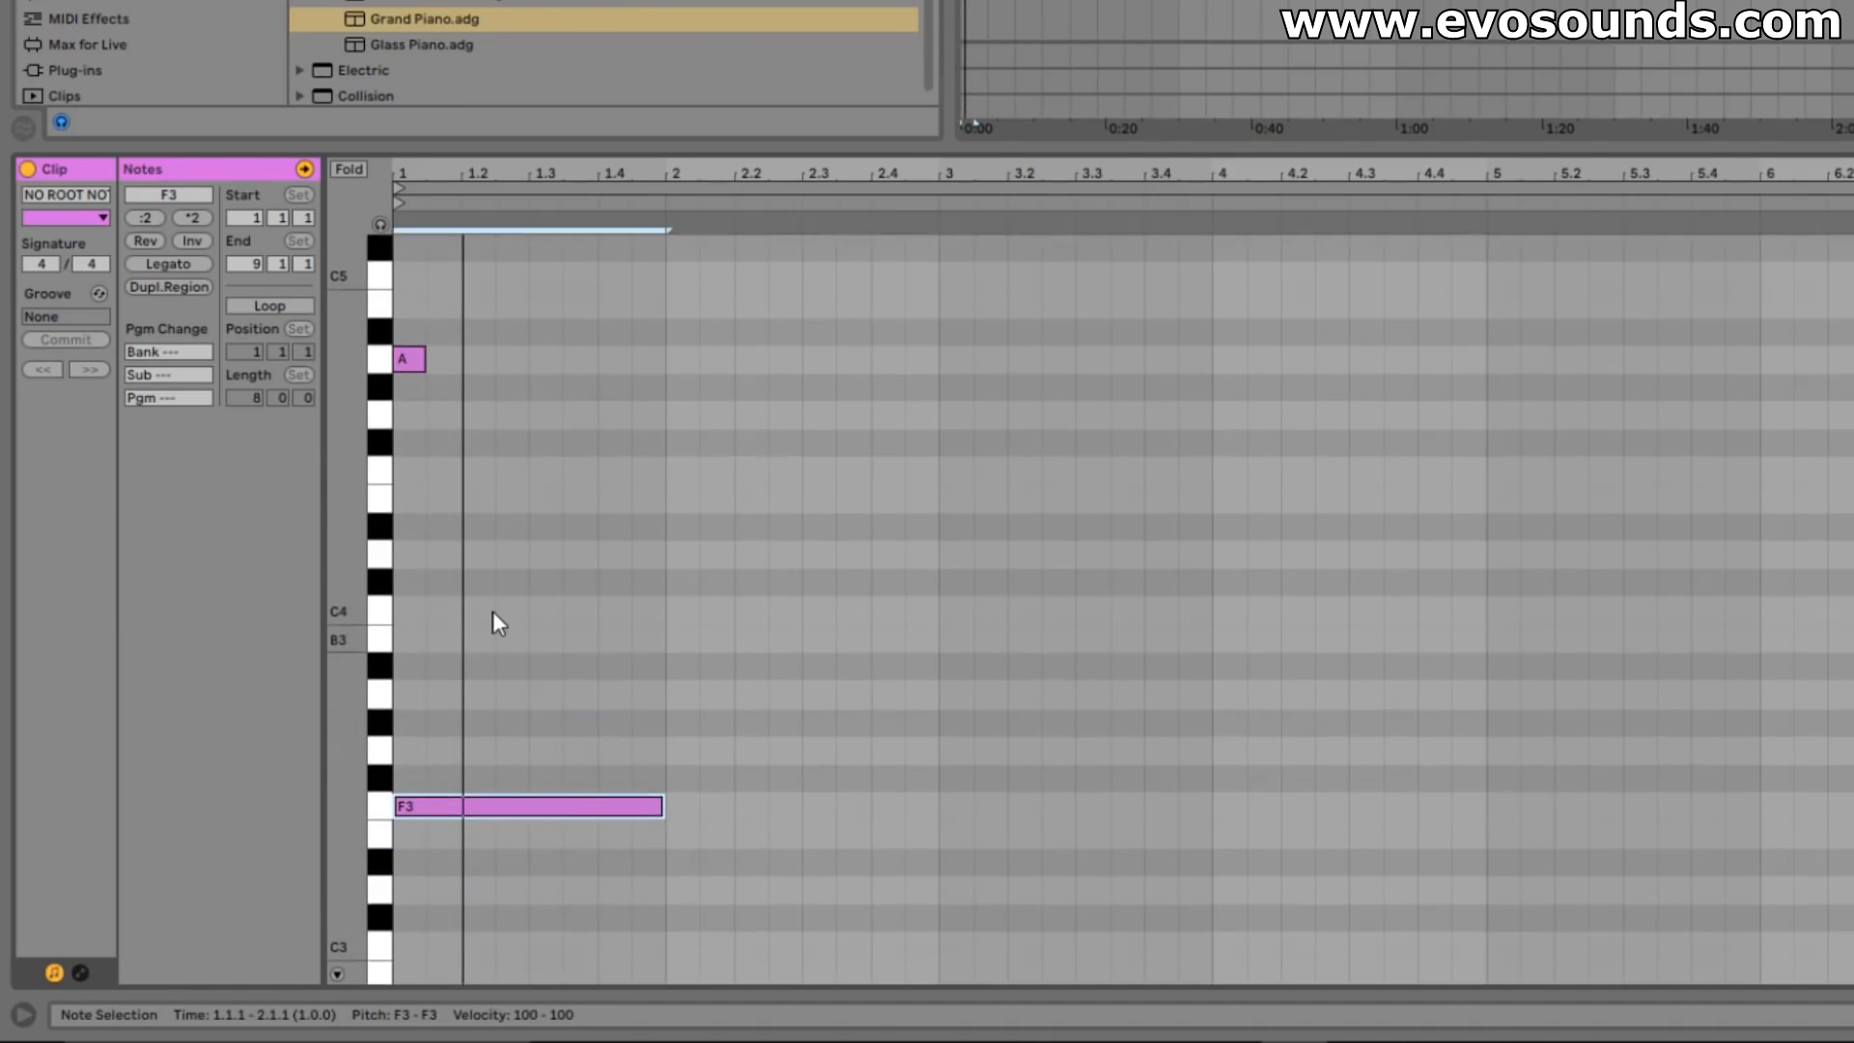
# - Build an F major chord in bar 1 by adding long A3 and C4 notes above F3, and play it
pyautogui.moveTo(422, 803); pyautogui.dragTo(439, 614)
pyautogui.moveTo(465, 554); pyautogui.dragTo(488, 750)
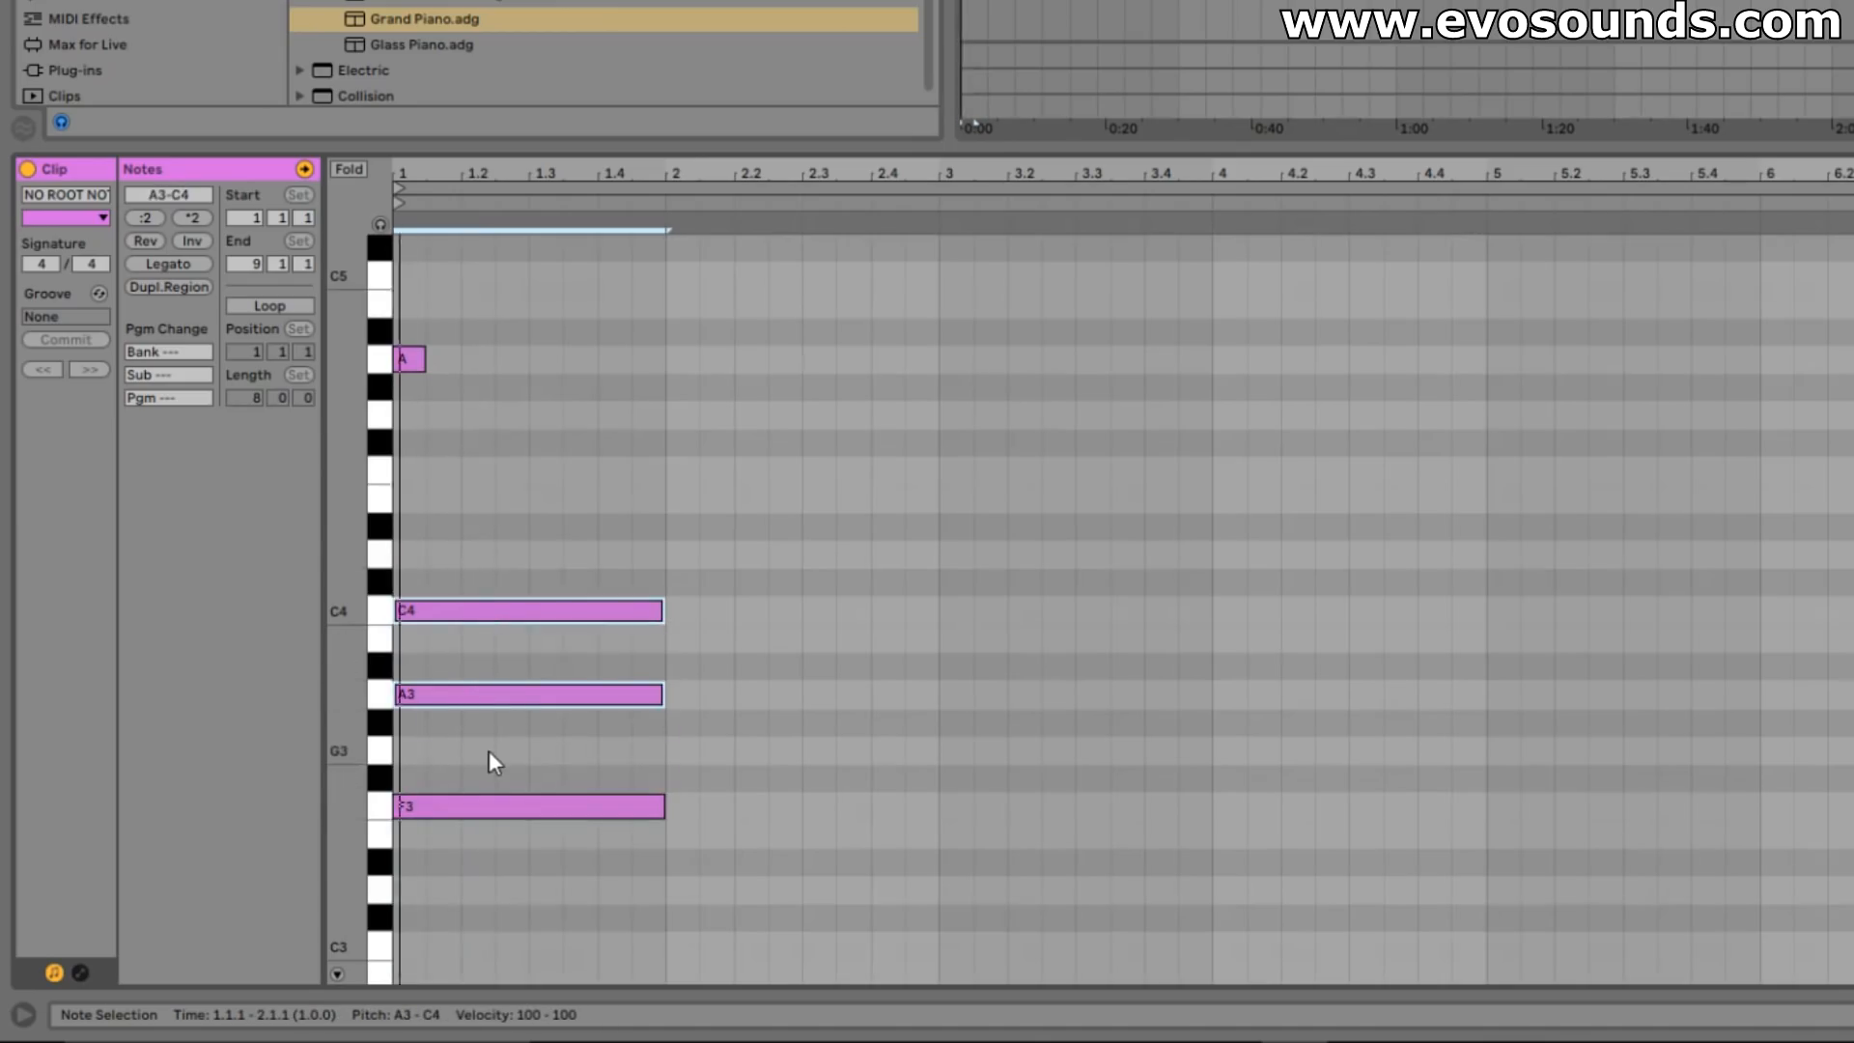
pyautogui.press('space')
pyautogui.press('space')
pyautogui.press('space')
# - Try the bar 1 chord transposed up to A minor, and return it to F3, A3 and C4
pyautogui.moveTo(431, 840); pyautogui.dragTo(498, 604)
pyautogui.moveTo(476, 801); pyautogui.dragTo(476, 705)
pyautogui.click(464, 636)
pyautogui.moveTo(464, 581); pyautogui.dragTo(468, 599)
pyautogui.press('space')
pyautogui.press('space')
pyautogui.moveTo(508, 770); pyautogui.dragTo(494, 507)
pyautogui.moveTo(513, 697); pyautogui.dragTo(498, 797)
pyautogui.click(496, 753)
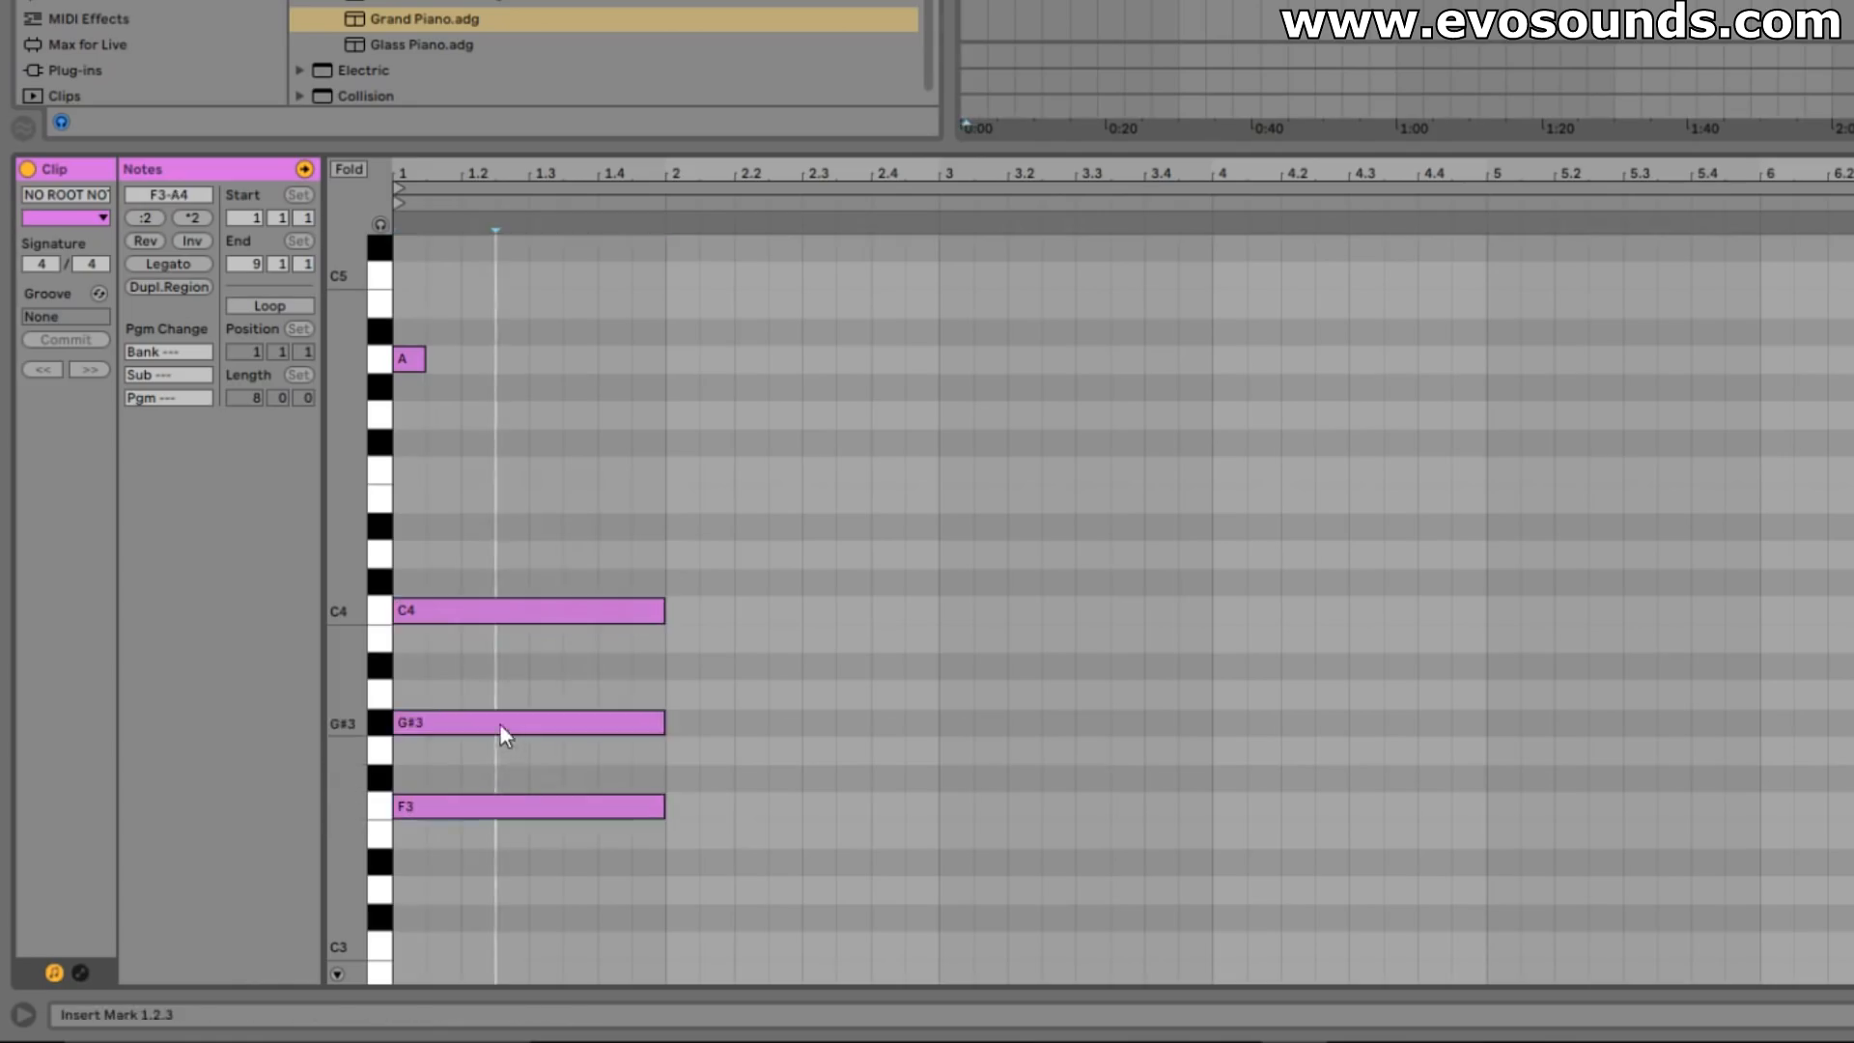
pyautogui.moveTo(500, 723); pyautogui.dragTo(502, 695)
# - Transpose the bar 1 chord down to D minor with the notes D3, F3 and A3
pyautogui.moveTo(509, 850); pyautogui.dragTo(492, 606)
pyautogui.moveTo(482, 813); pyautogui.dragTo(472, 898)
pyautogui.moveTo(483, 778); pyautogui.dragTo(501, 809)
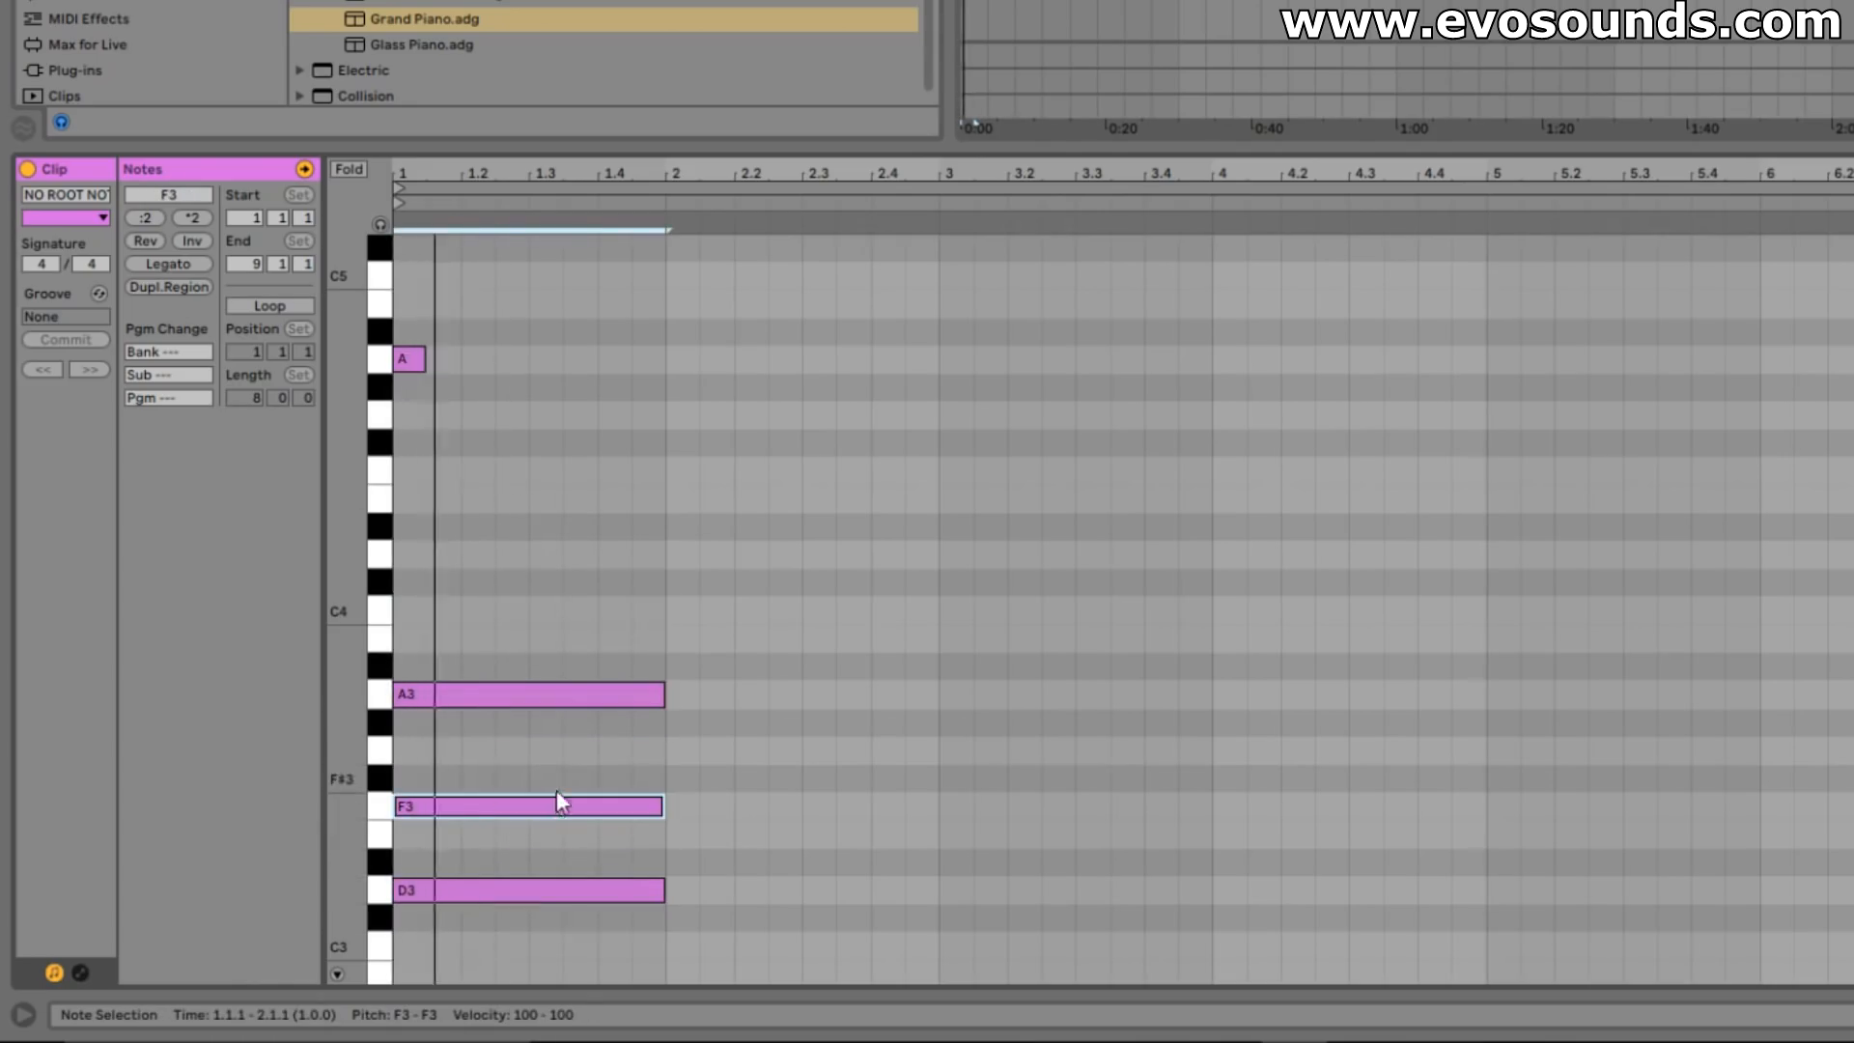
# - Duplicate the bar 1 chord into bar 2 and change the copy to F3, A3 and C4
pyautogui.scroll(-2, 589, 831)
pyautogui.moveTo(601, 843); pyautogui.dragTo(547, 572)
pyautogui.press('space')
pyautogui.hotkey('ctrl', 'd')
pyautogui.moveTo(726, 775); pyautogui.dragTo(718, 707)
pyautogui.moveTo(712, 614); pyautogui.dragTo(709, 592)
# - Duplicate the bar 2 chord into bar 3 and change the copy to A3, C4 and E4
pyautogui.moveTo(872, 757); pyautogui.dragTo(820, 497)
pyautogui.hotkey('ctrl', 'd')
pyautogui.moveTo(990, 692); pyautogui.dragTo(989, 585)
pyautogui.moveTo(993, 482); pyautogui.dragTo(994, 512)
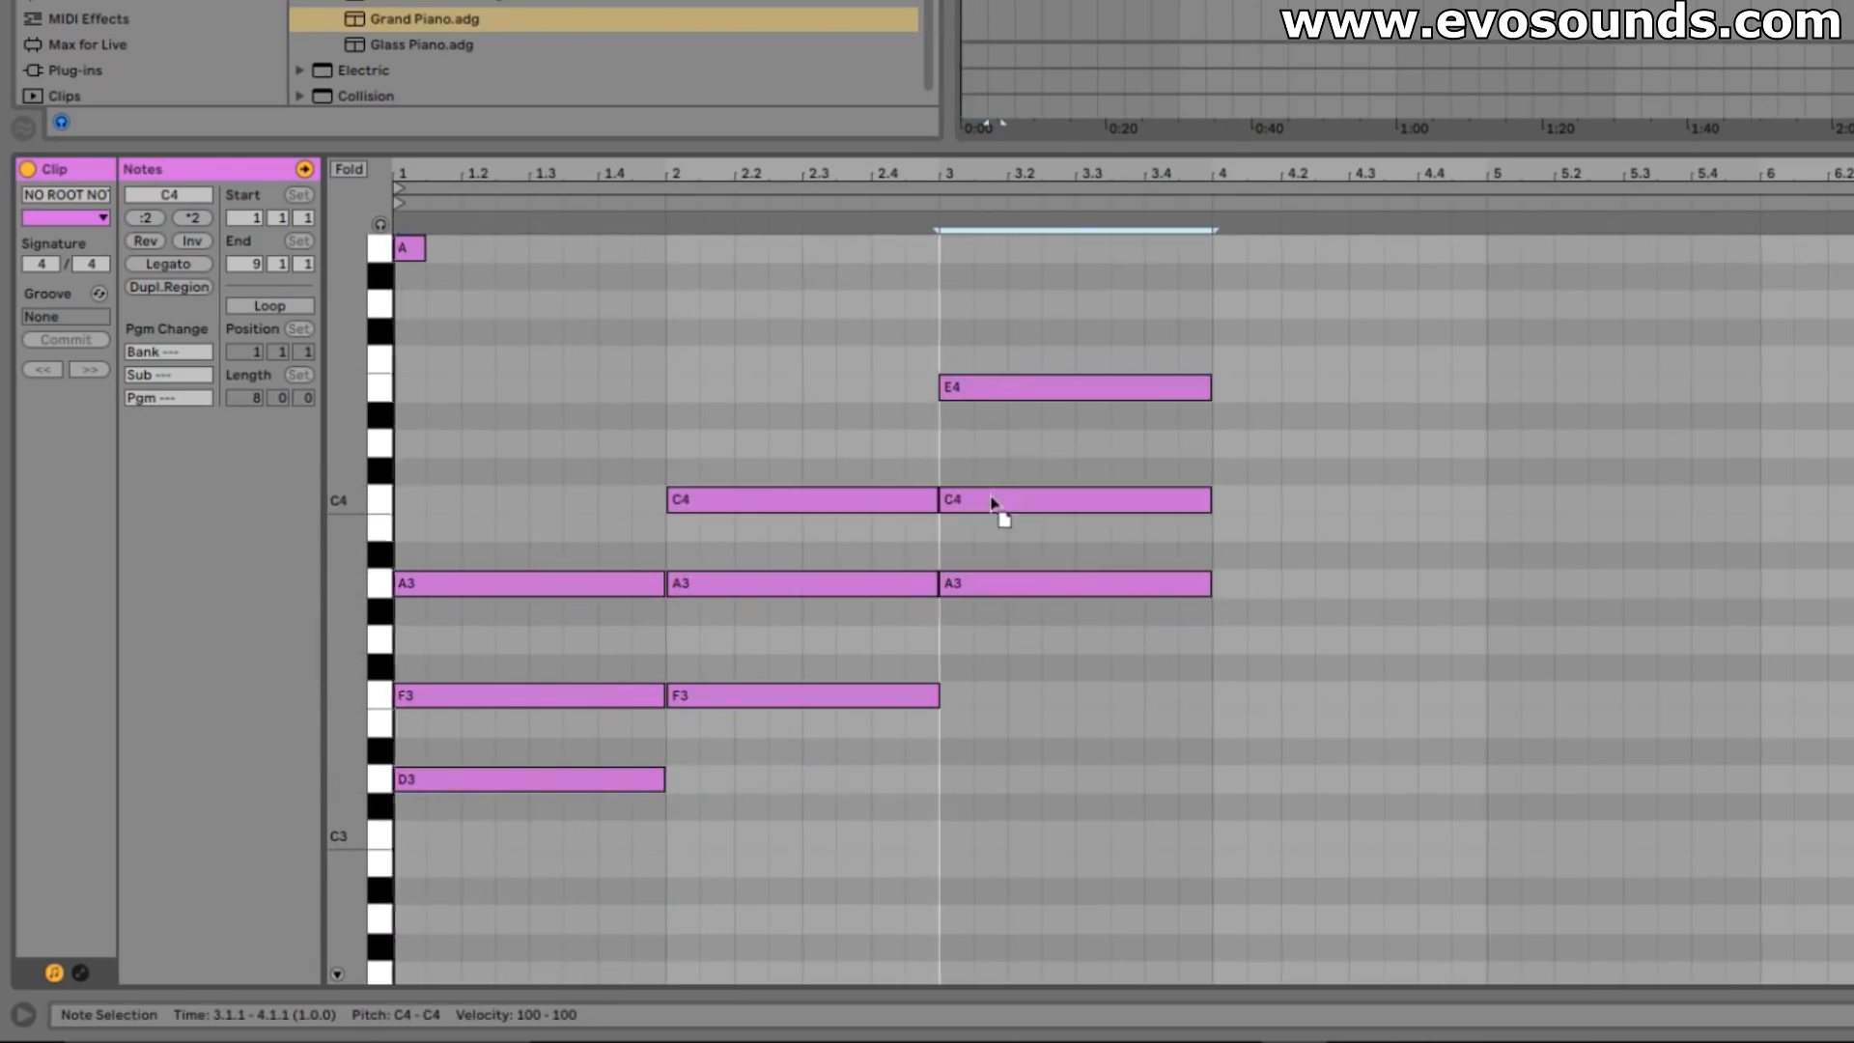
# - Duplicate the bar 3 chord into bar 4 and play the progression
pyautogui.moveTo(1064, 855); pyautogui.dragTo(958, 242)
pyautogui.hotkey('ctrl', 'd')
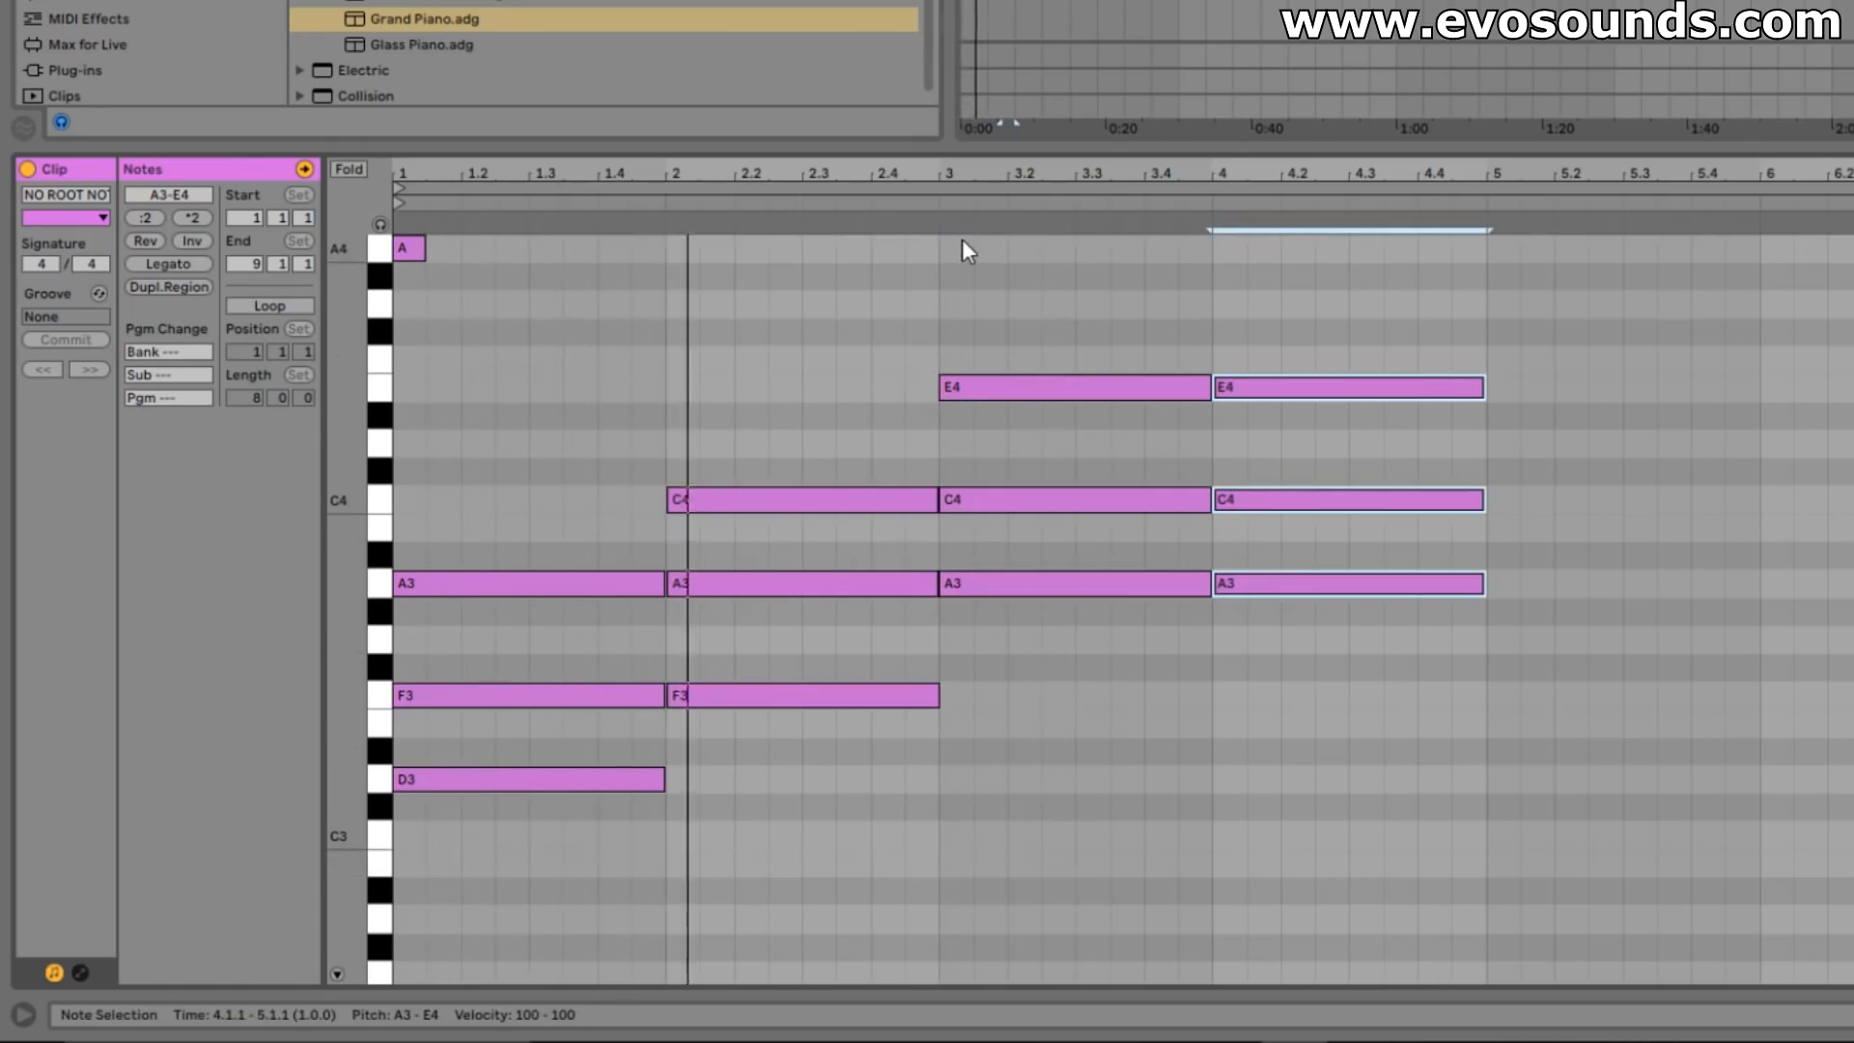
pyautogui.scroll(2, 1091, 610)
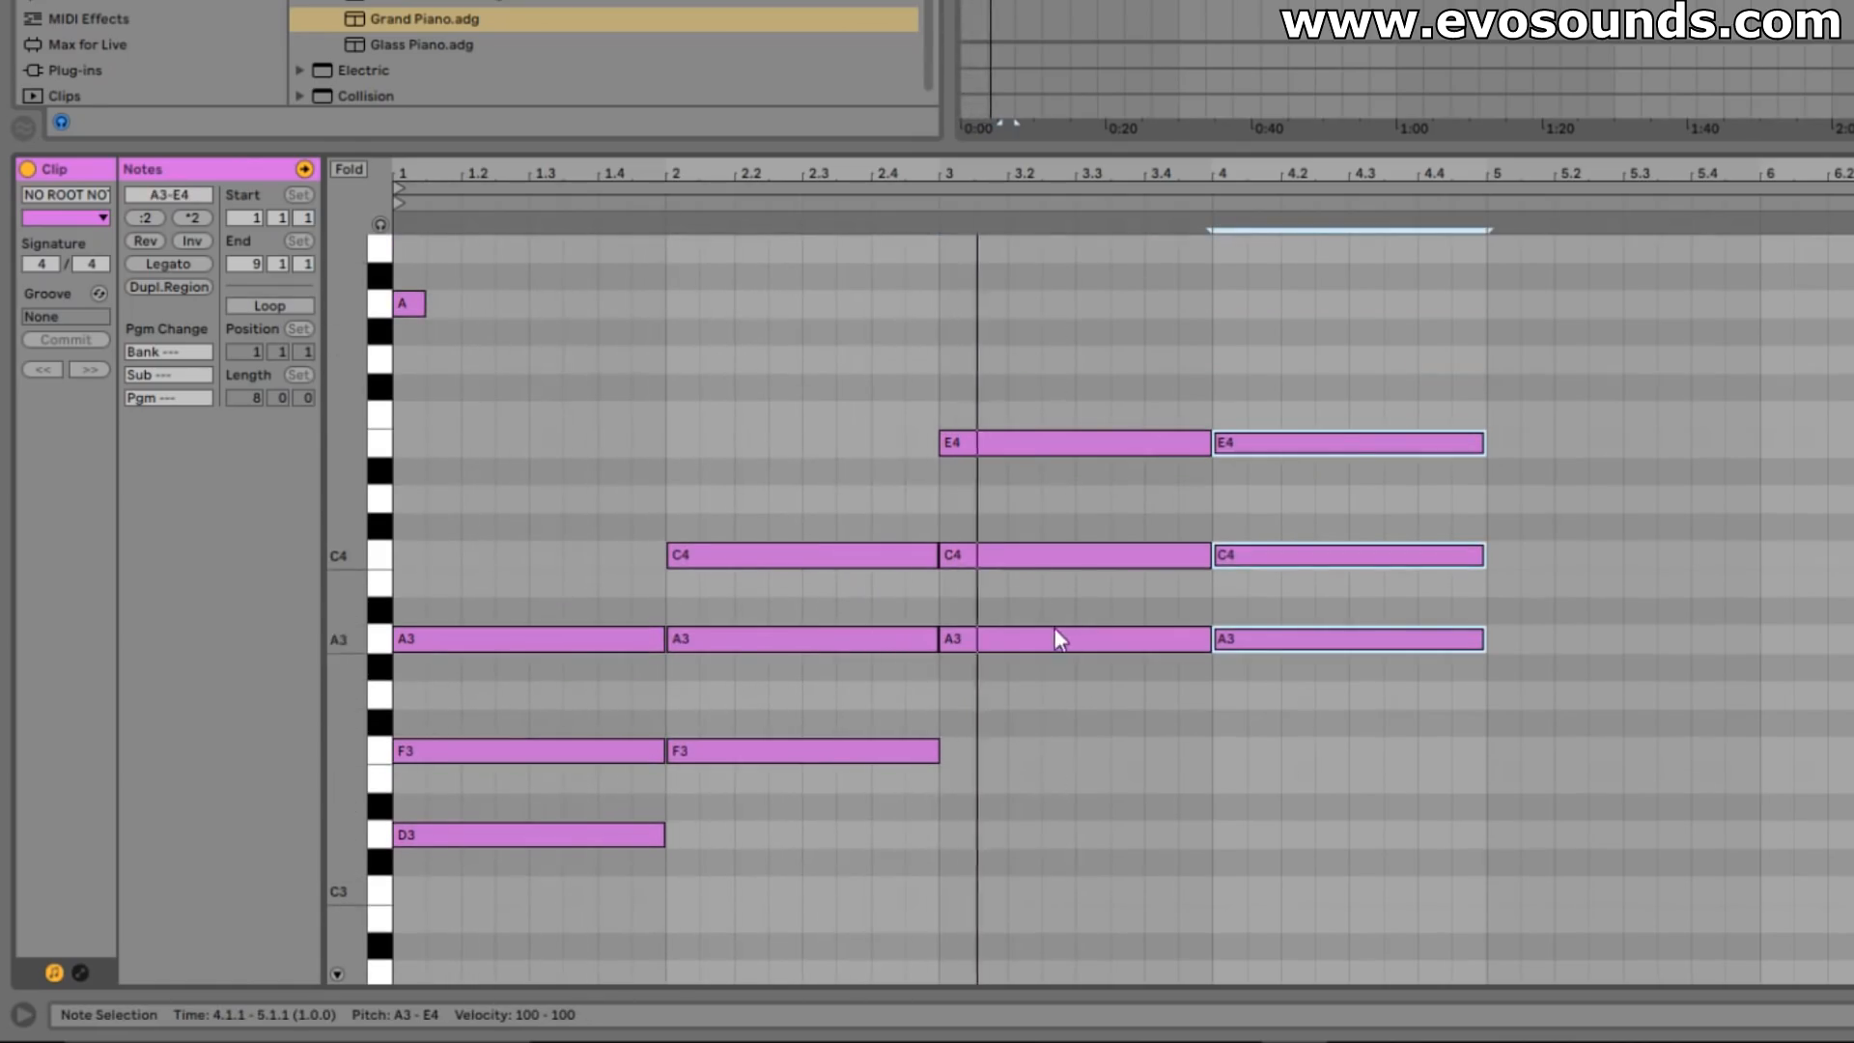
pyautogui.press('space')
# - Raise the bar 2 chord to G3, B3 and D4, and the bar 1 chord to F3, A3 and C4
pyautogui.moveTo(836, 784); pyautogui.dragTo(787, 543)
pyautogui.moveTo(715, 746); pyautogui.dragTo(712, 691)
pyautogui.moveTo(482, 889); pyautogui.dragTo(524, 570)
pyautogui.moveTo(483, 836); pyautogui.dragTo(488, 769)
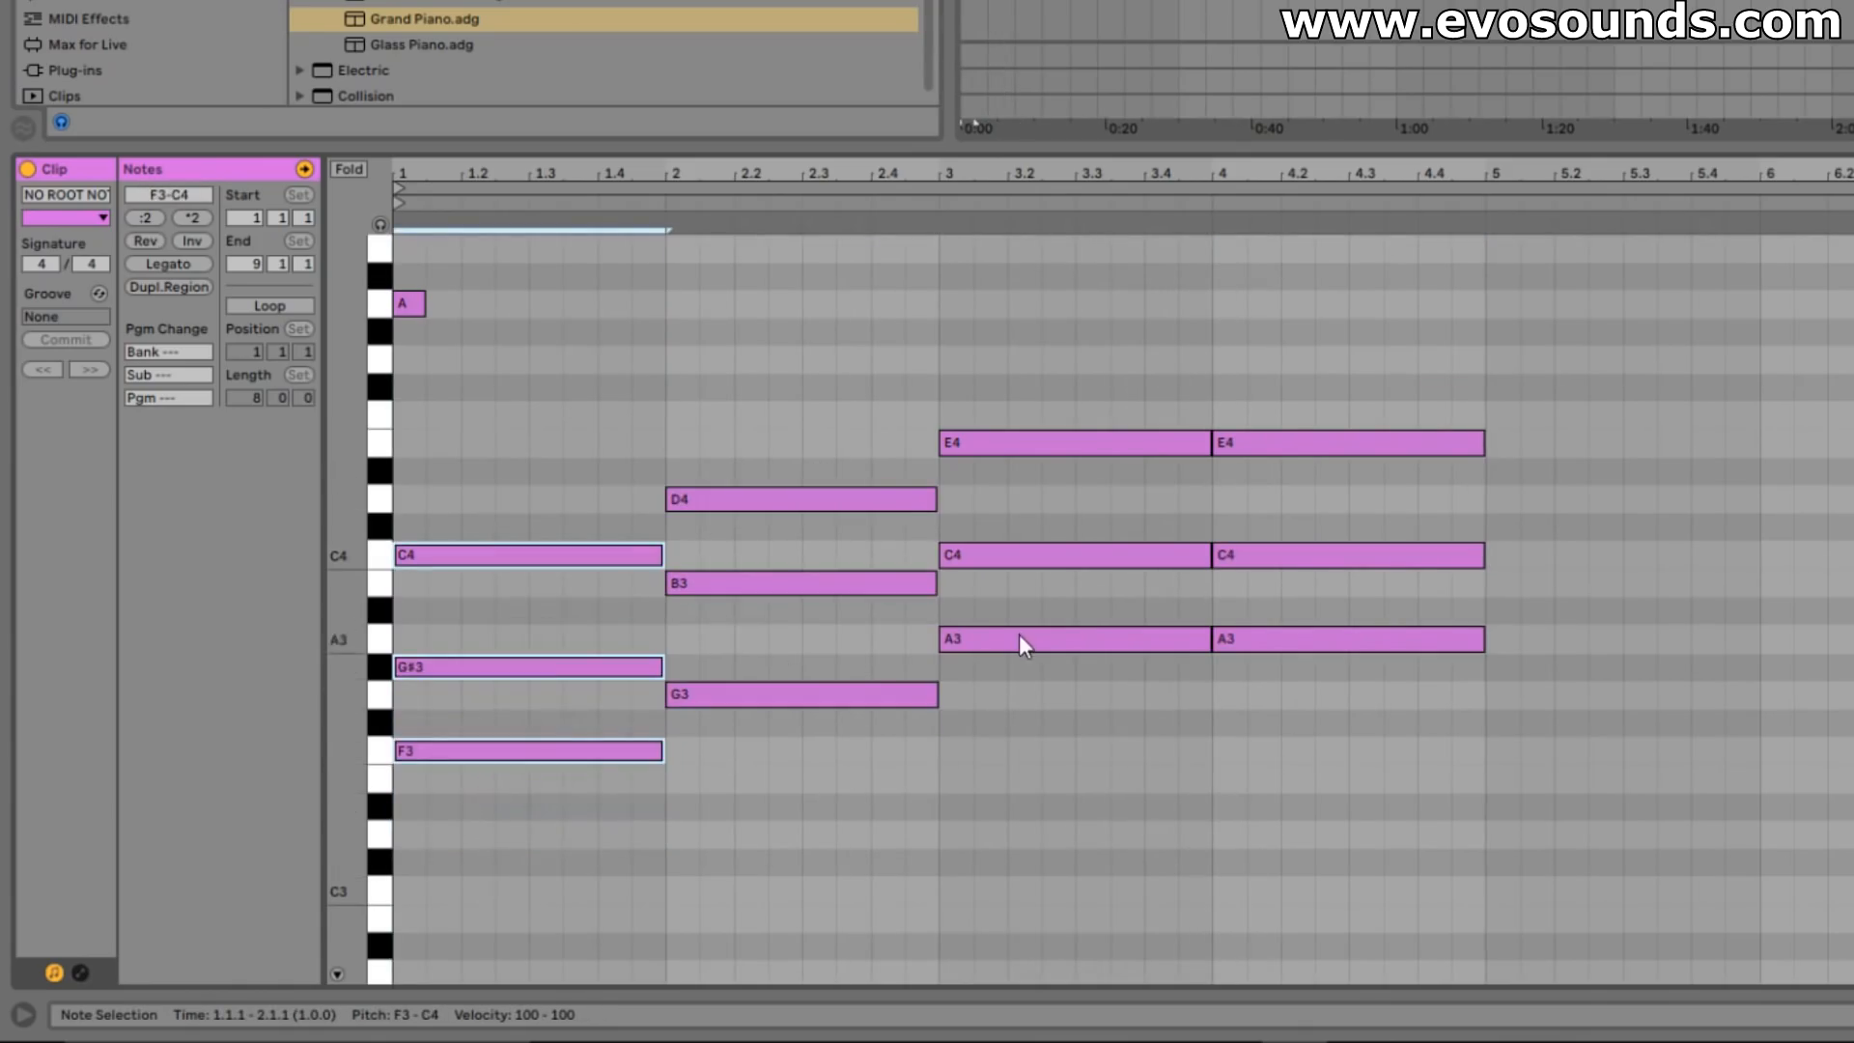
pyautogui.click(463, 669)
pyautogui.moveTo(463, 669); pyautogui.dragTo(466, 642)
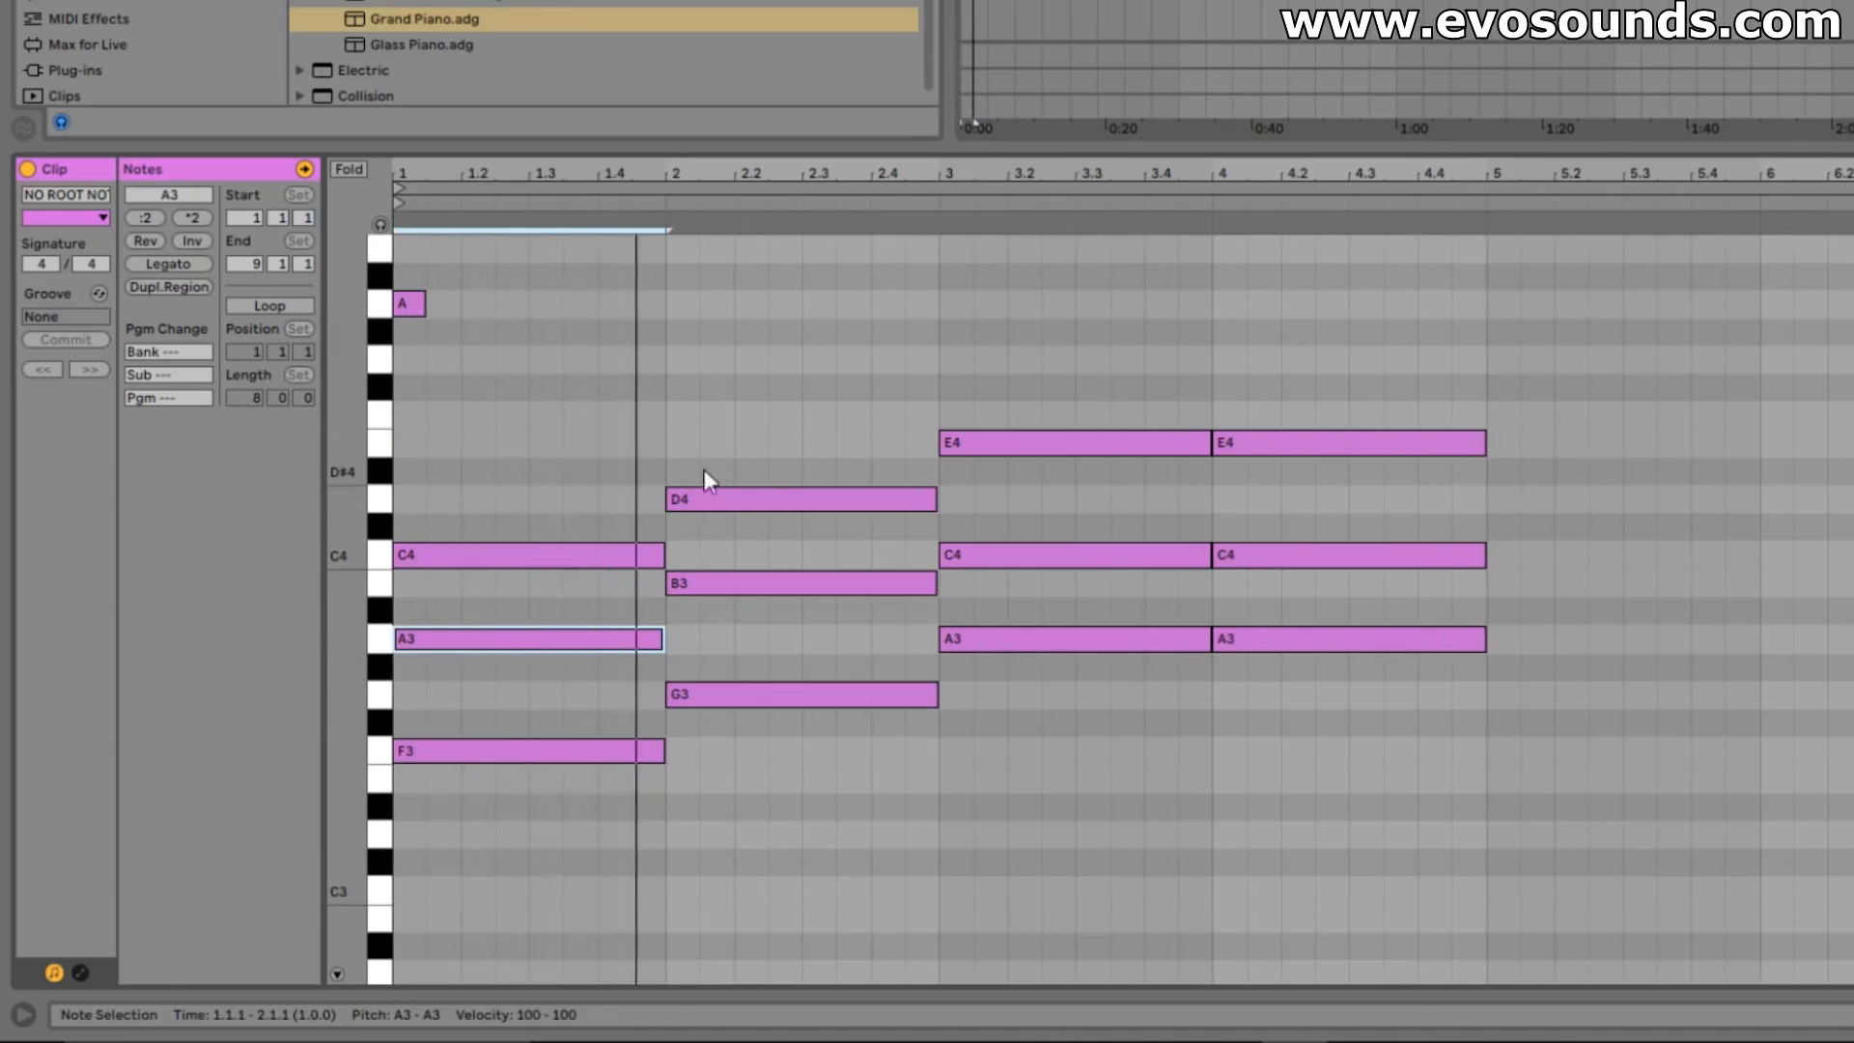
# - Highlight the chords in bars 2 and 3 one after the other
pyautogui.scroll(3, 1081, 473)
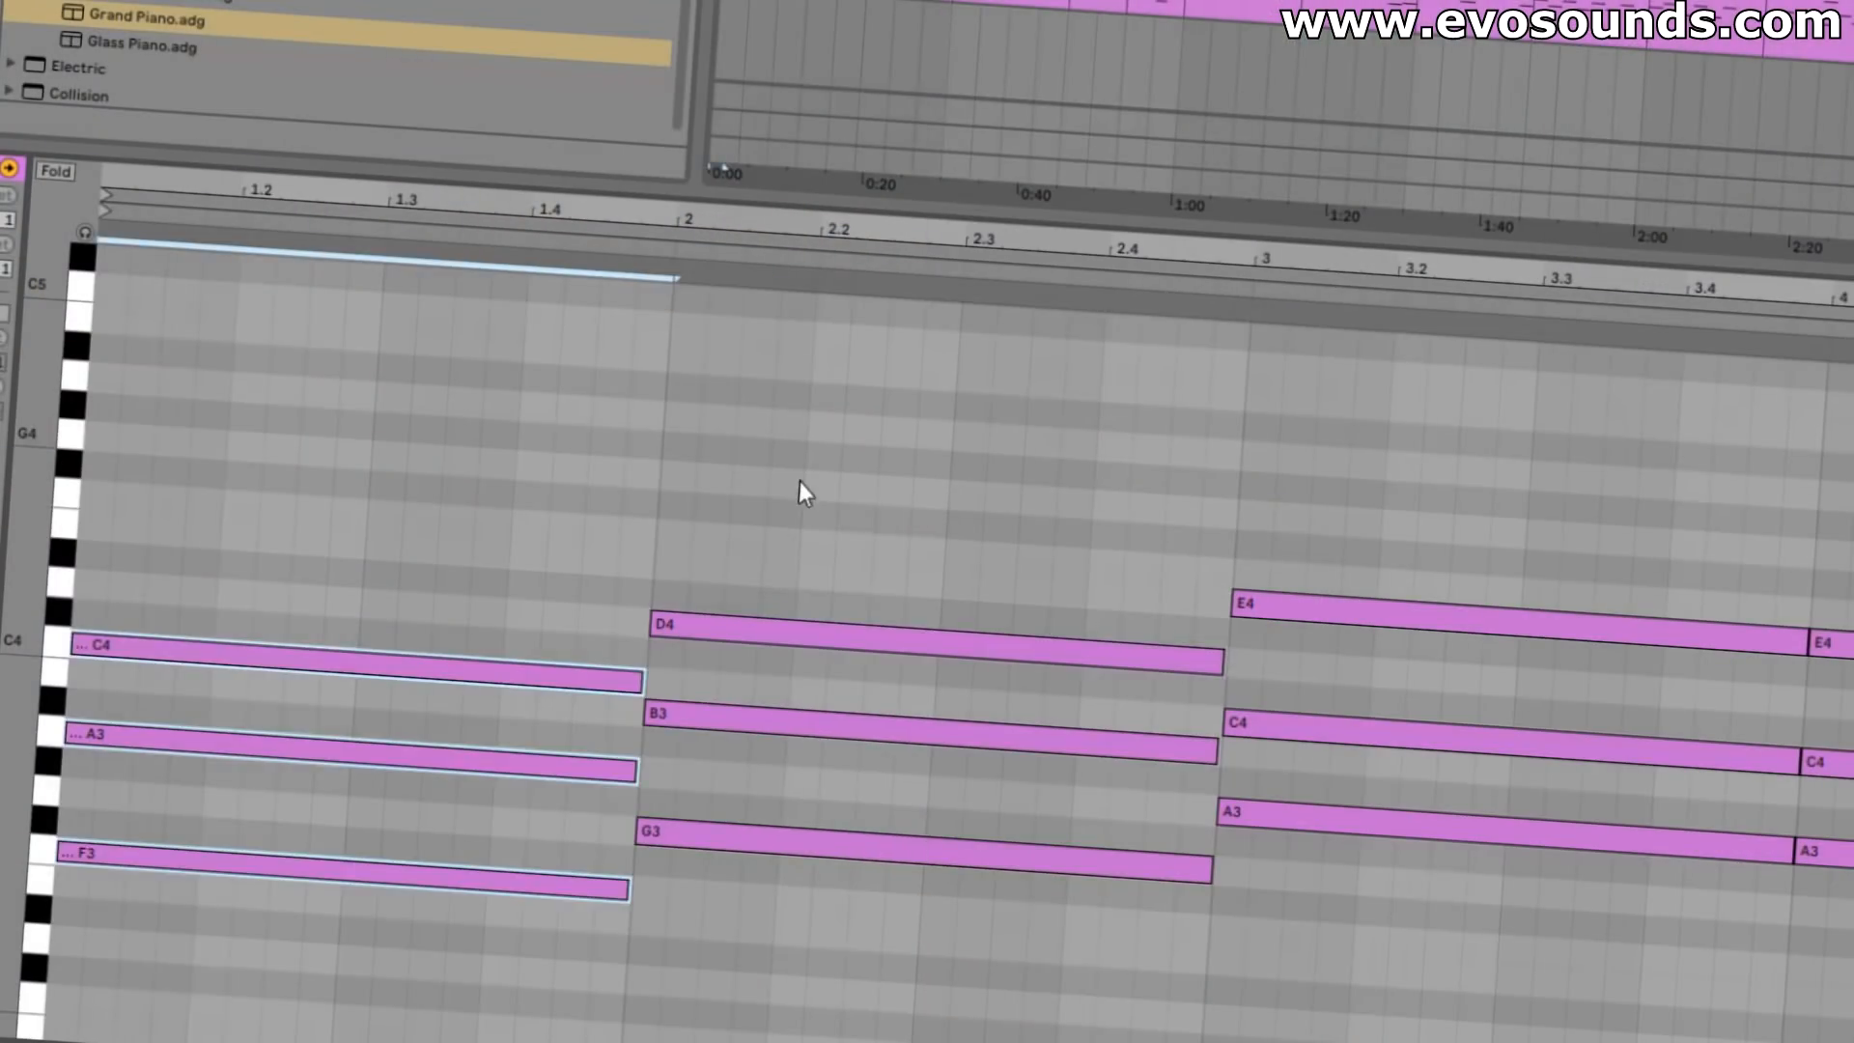
pyautogui.moveTo(797, 482); pyautogui.dragTo(893, 1033)
pyautogui.moveTo(1367, 390); pyautogui.dragTo(1581, 882)
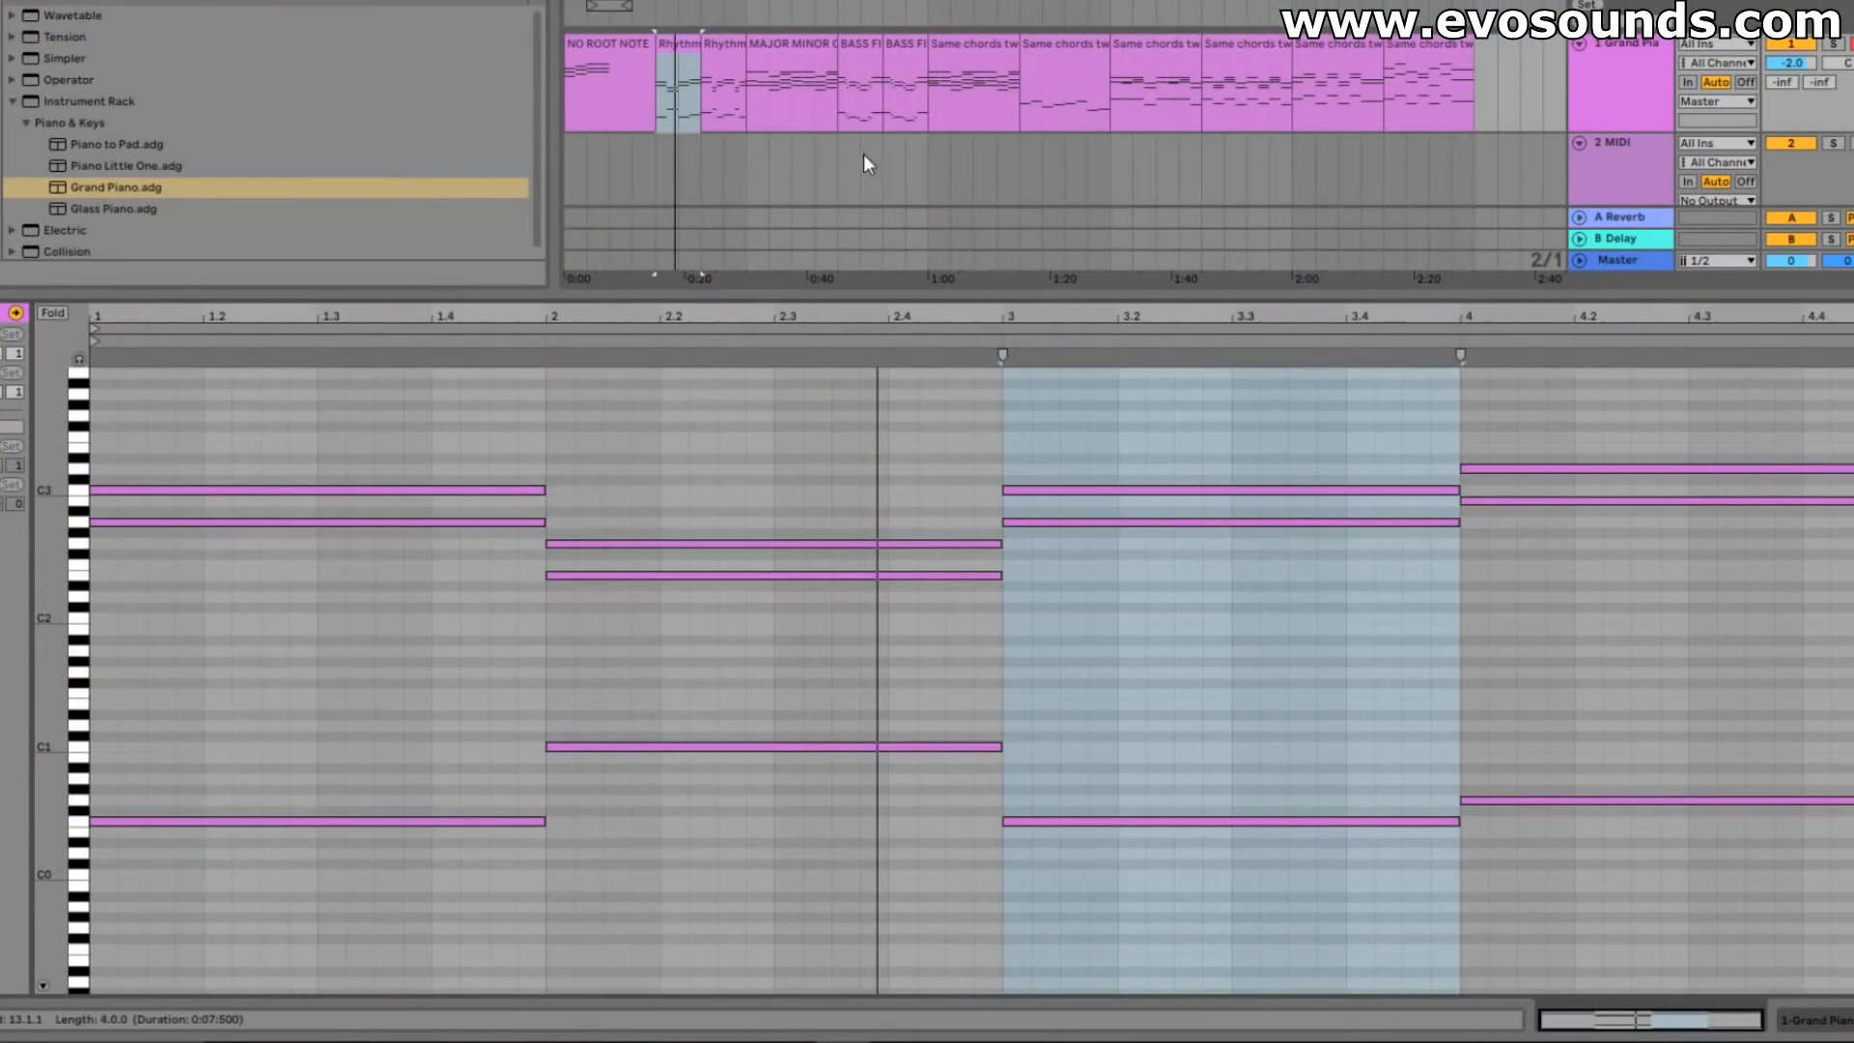
# - Play the first Rhythm clip, and make its second chord start half a beat earlier while lasting until bar 3
pyautogui.click(674, 46)
pyautogui.press('space')
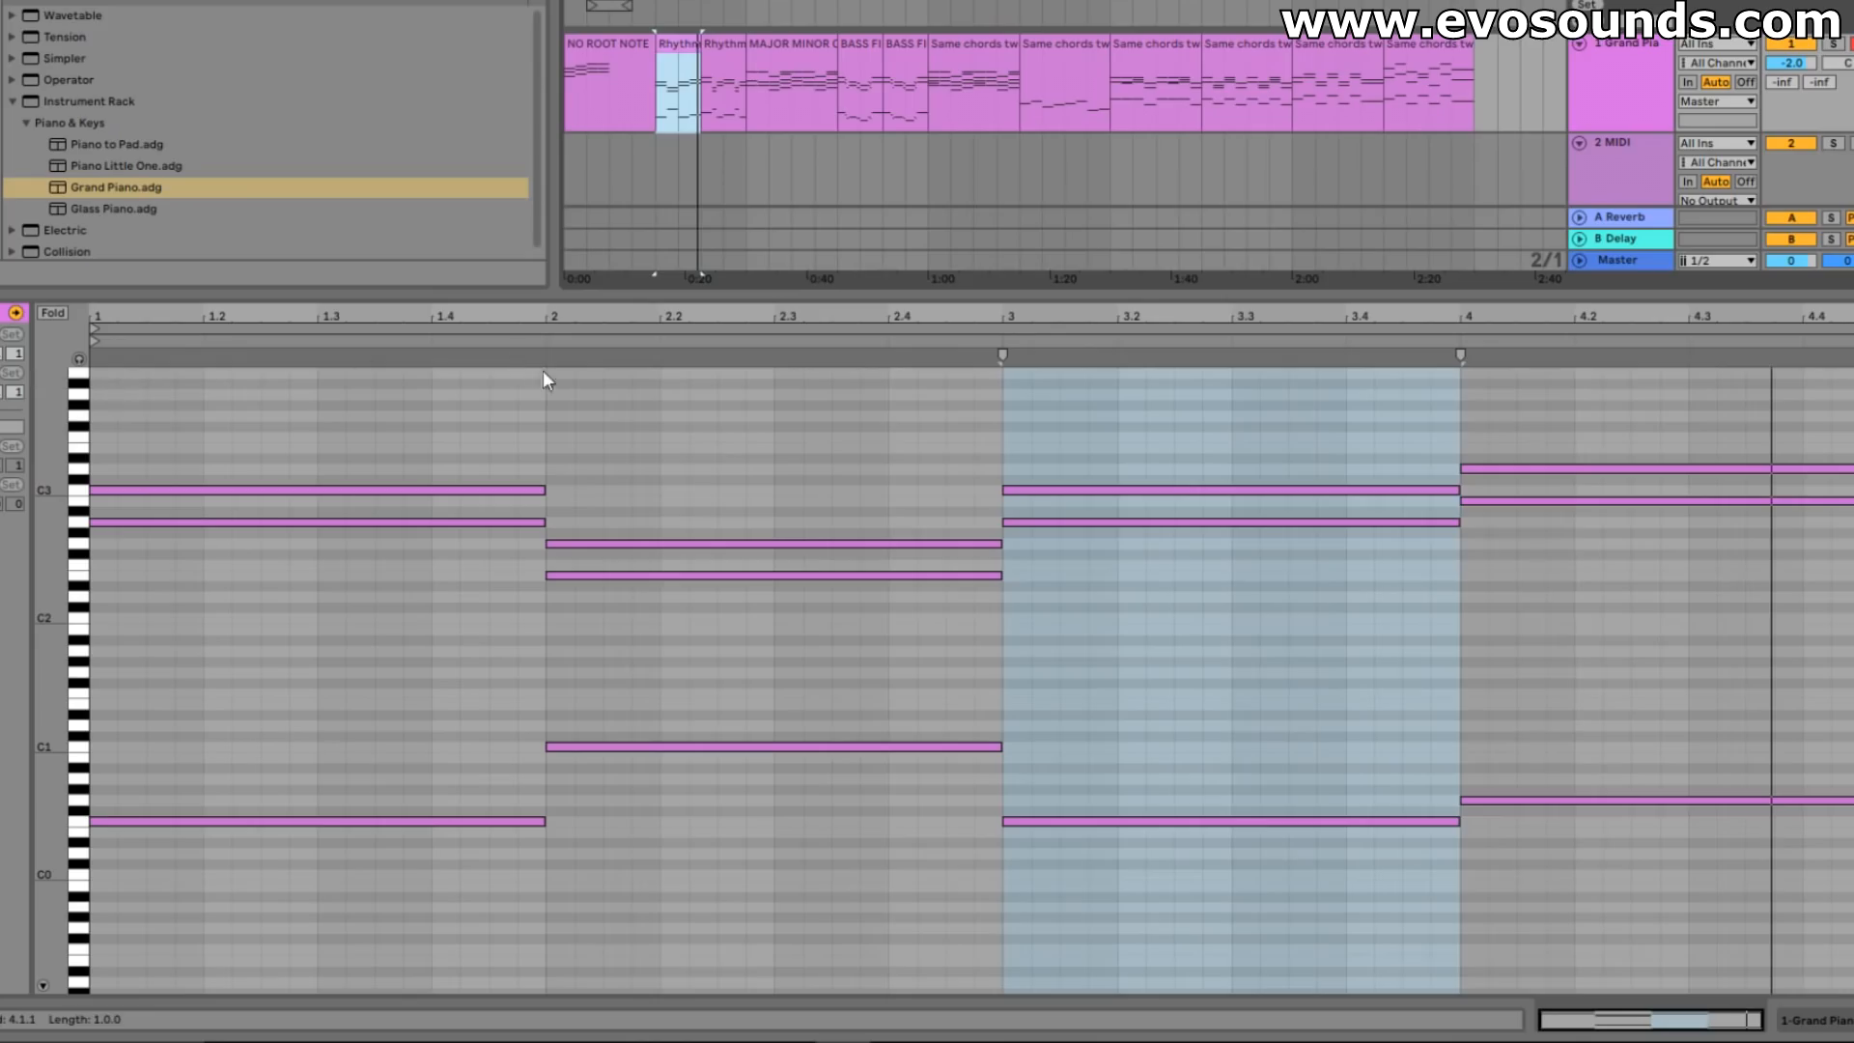
pyautogui.moveTo(502, 885); pyautogui.dragTo(493, 496)
pyautogui.moveTo(605, 505); pyautogui.dragTo(520, 748)
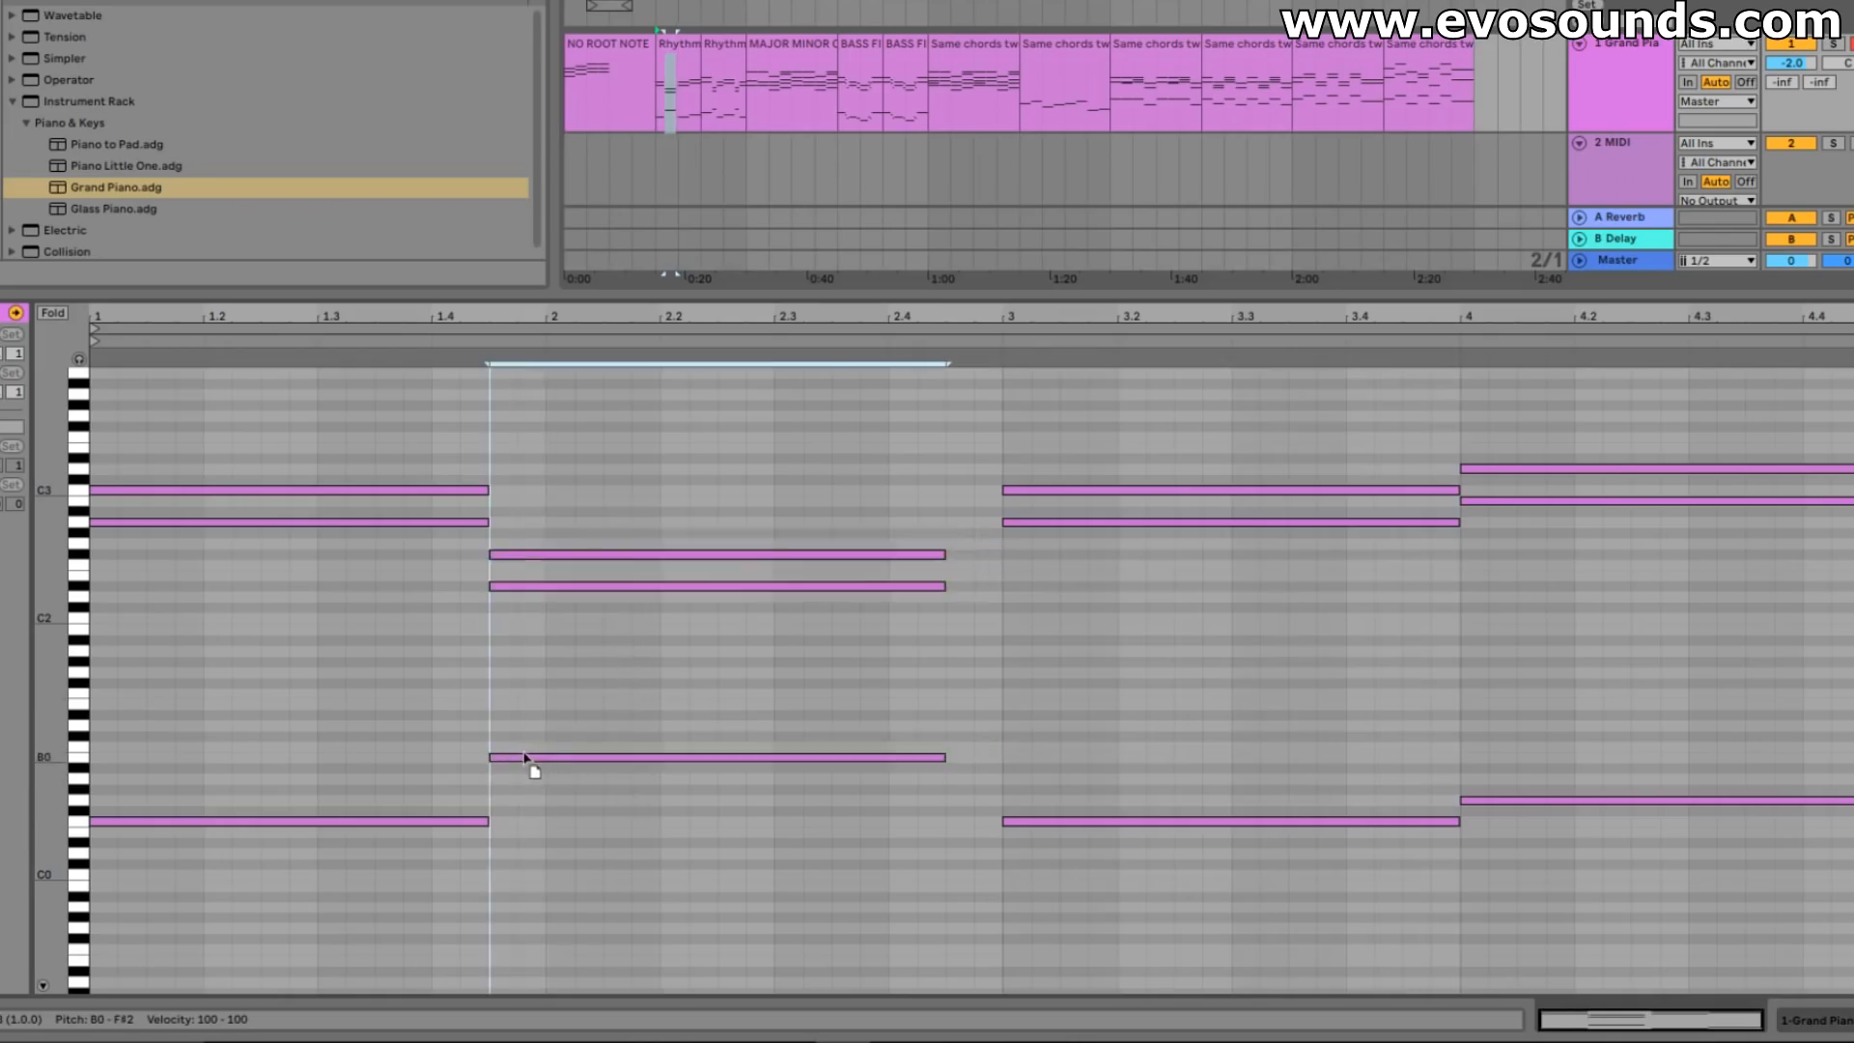
pyautogui.press('space')
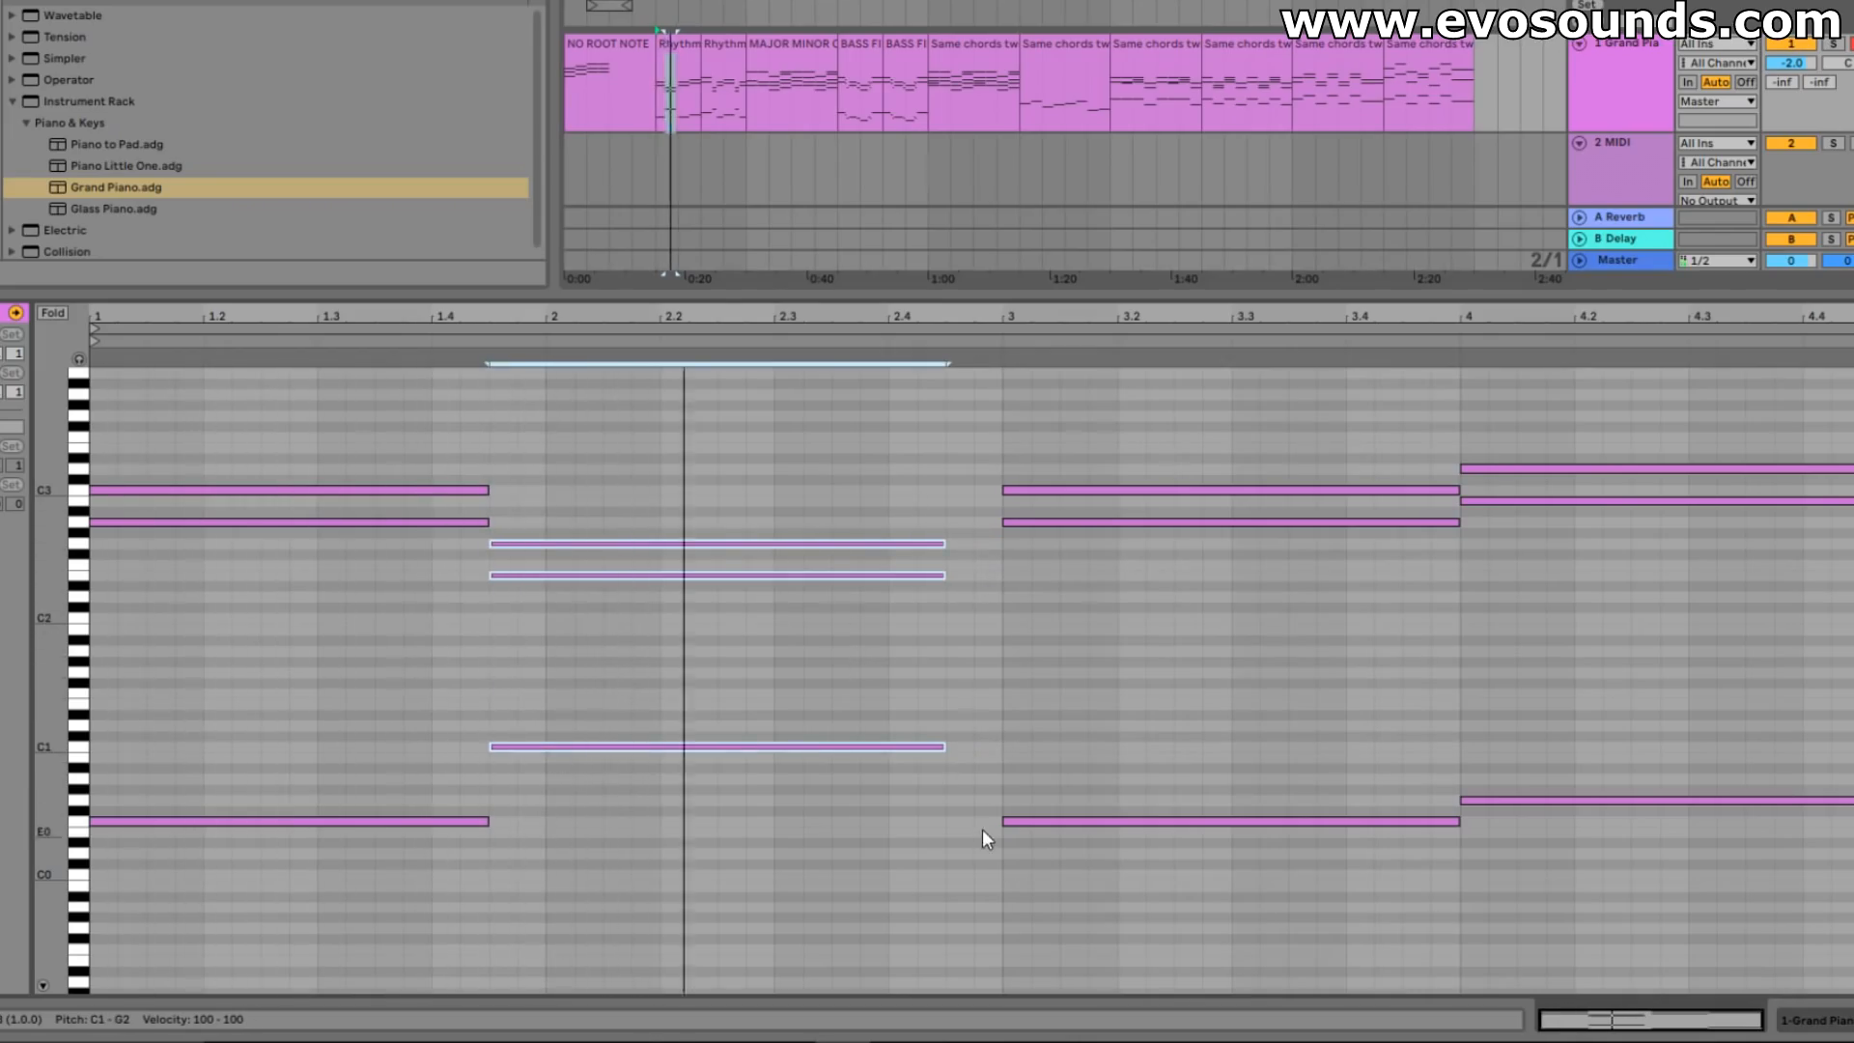
pyautogui.moveTo(943, 543); pyautogui.dragTo(1002, 550)
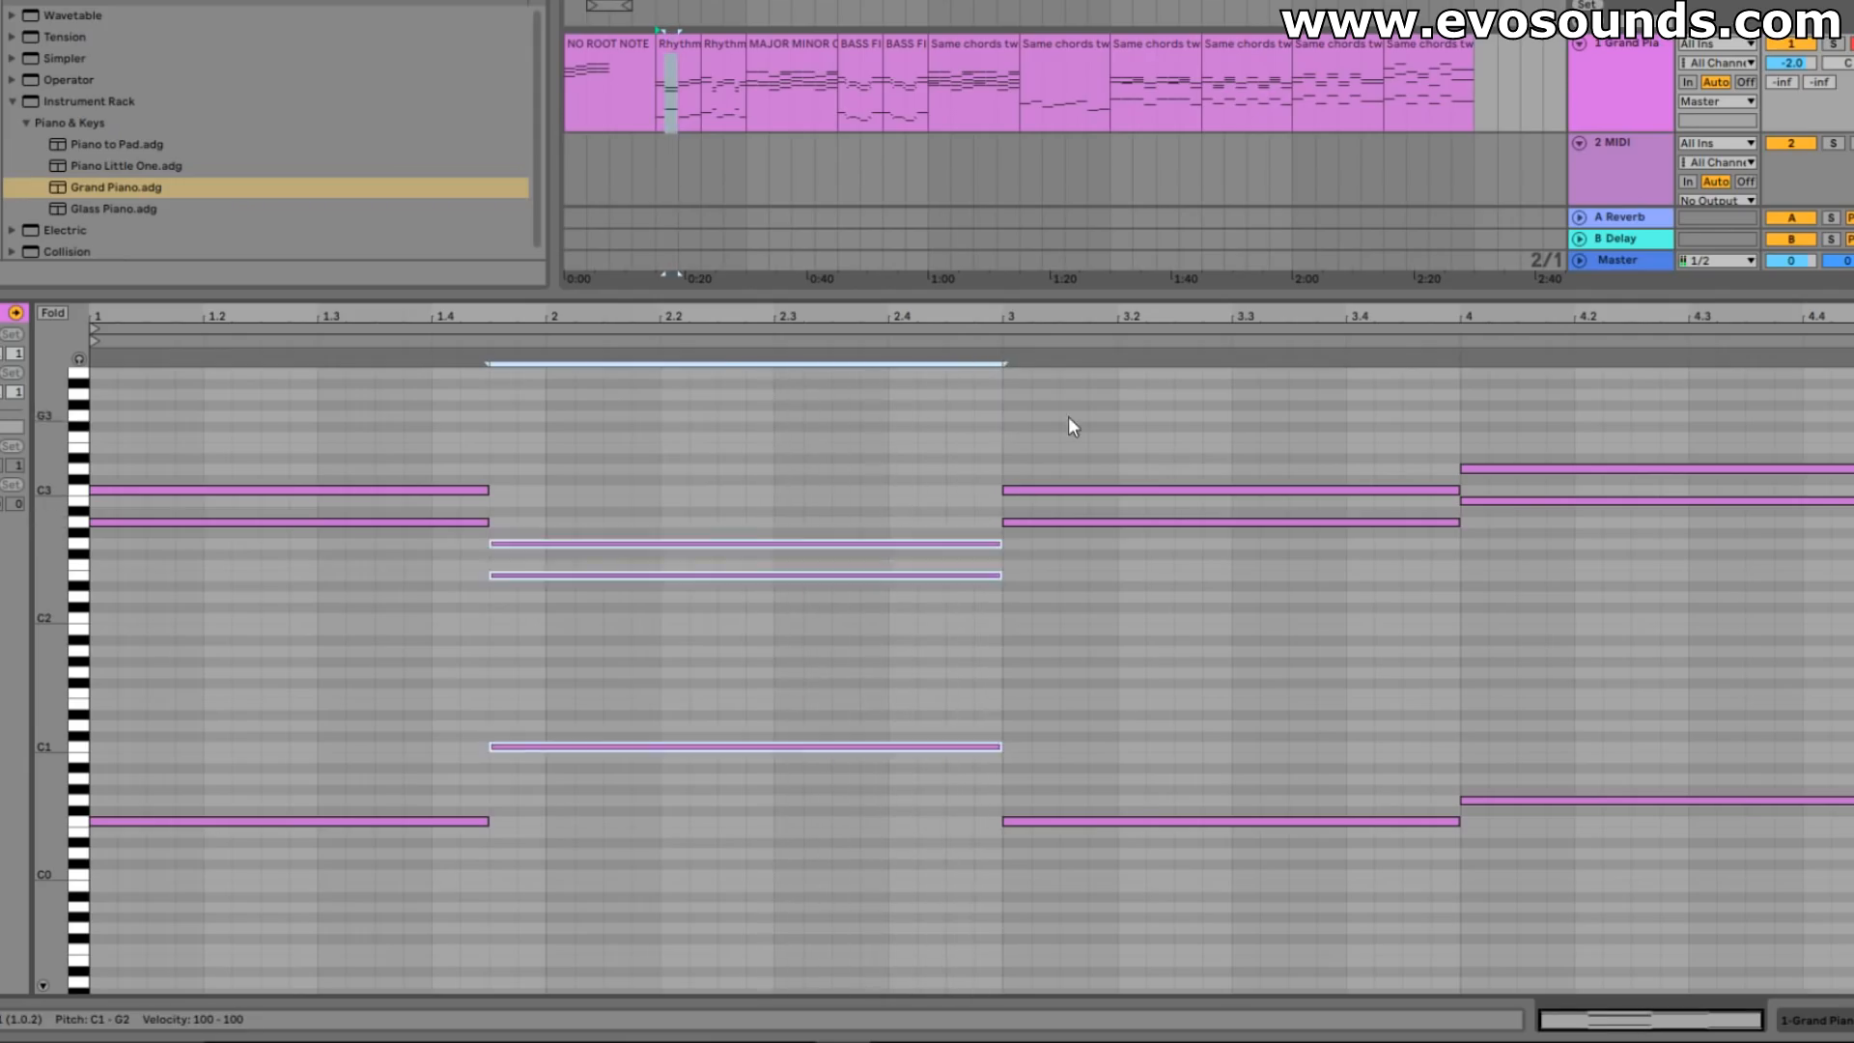
# - Shorten the bar 3 chord by half a beat and start the bar 4 chord half a beat earlier
pyautogui.moveTo(1068, 415); pyautogui.dragTo(1115, 838)
pyautogui.moveTo(1459, 821); pyautogui.dragTo(1524, 363)
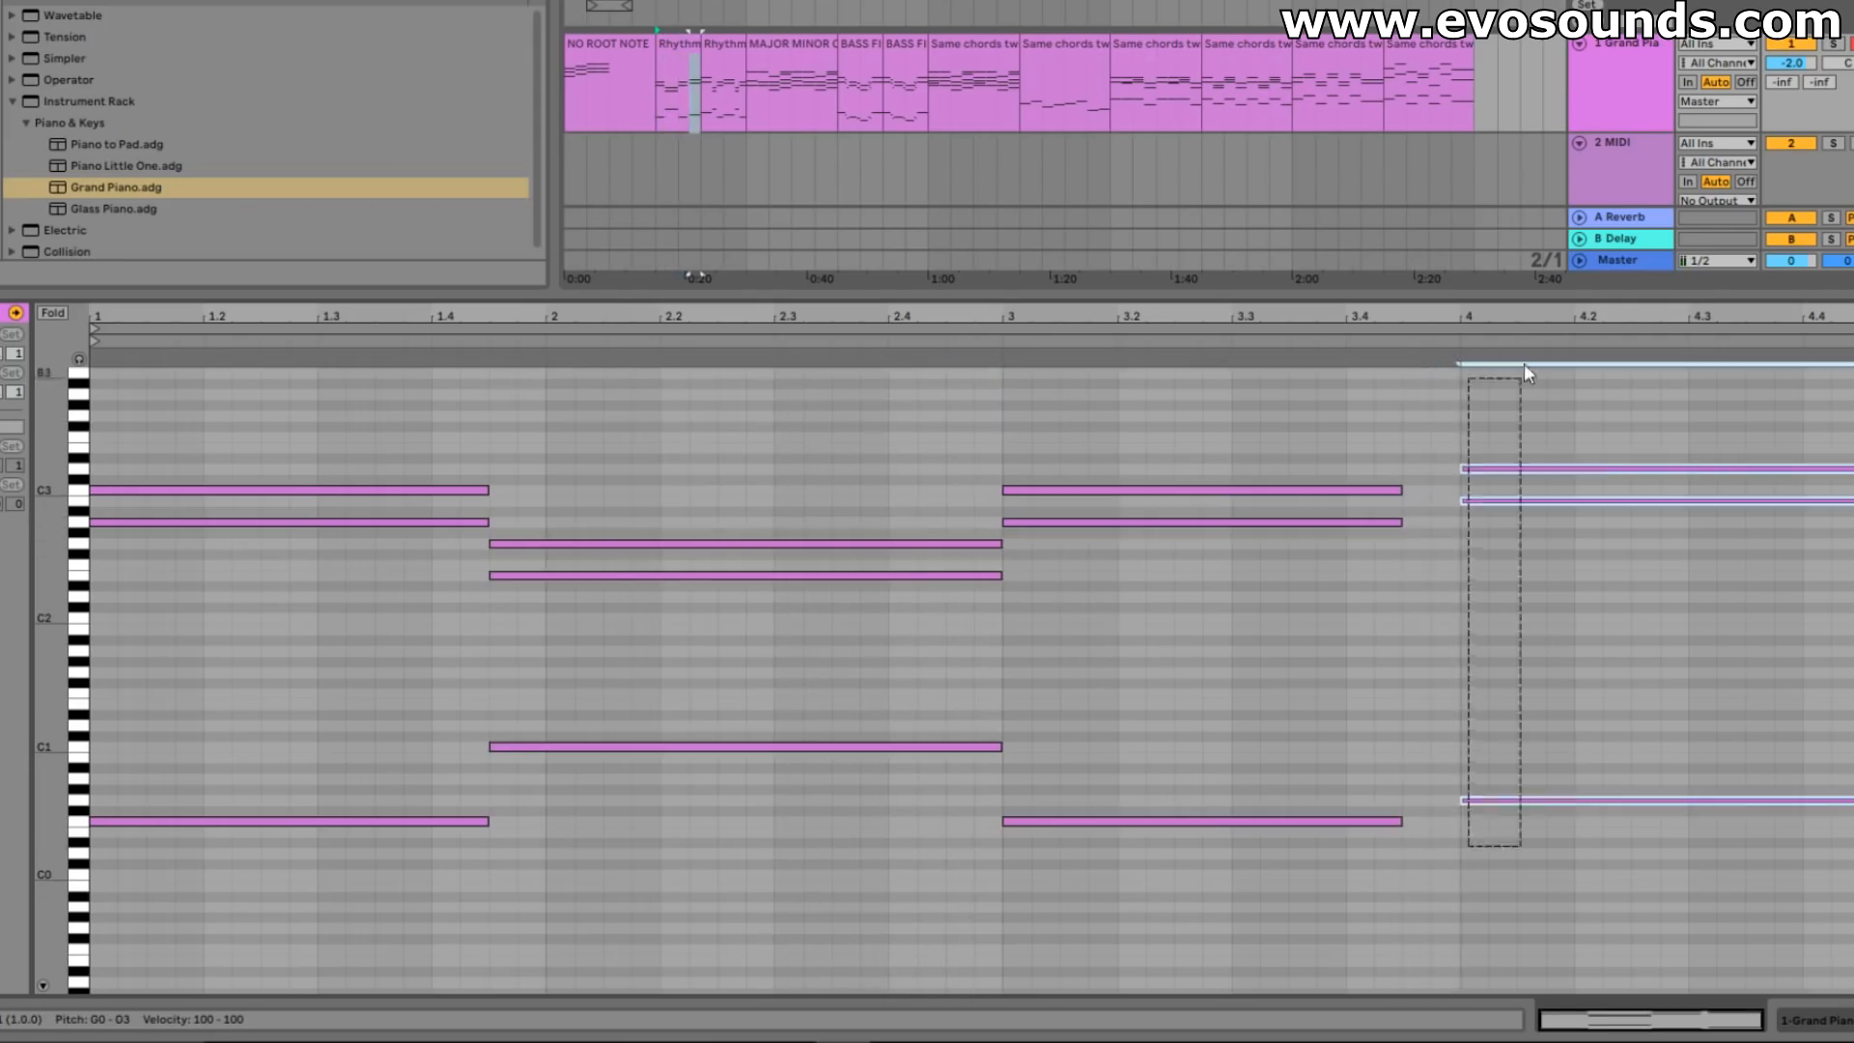
pyautogui.moveTo(1468, 472); pyautogui.dragTo(1403, 472)
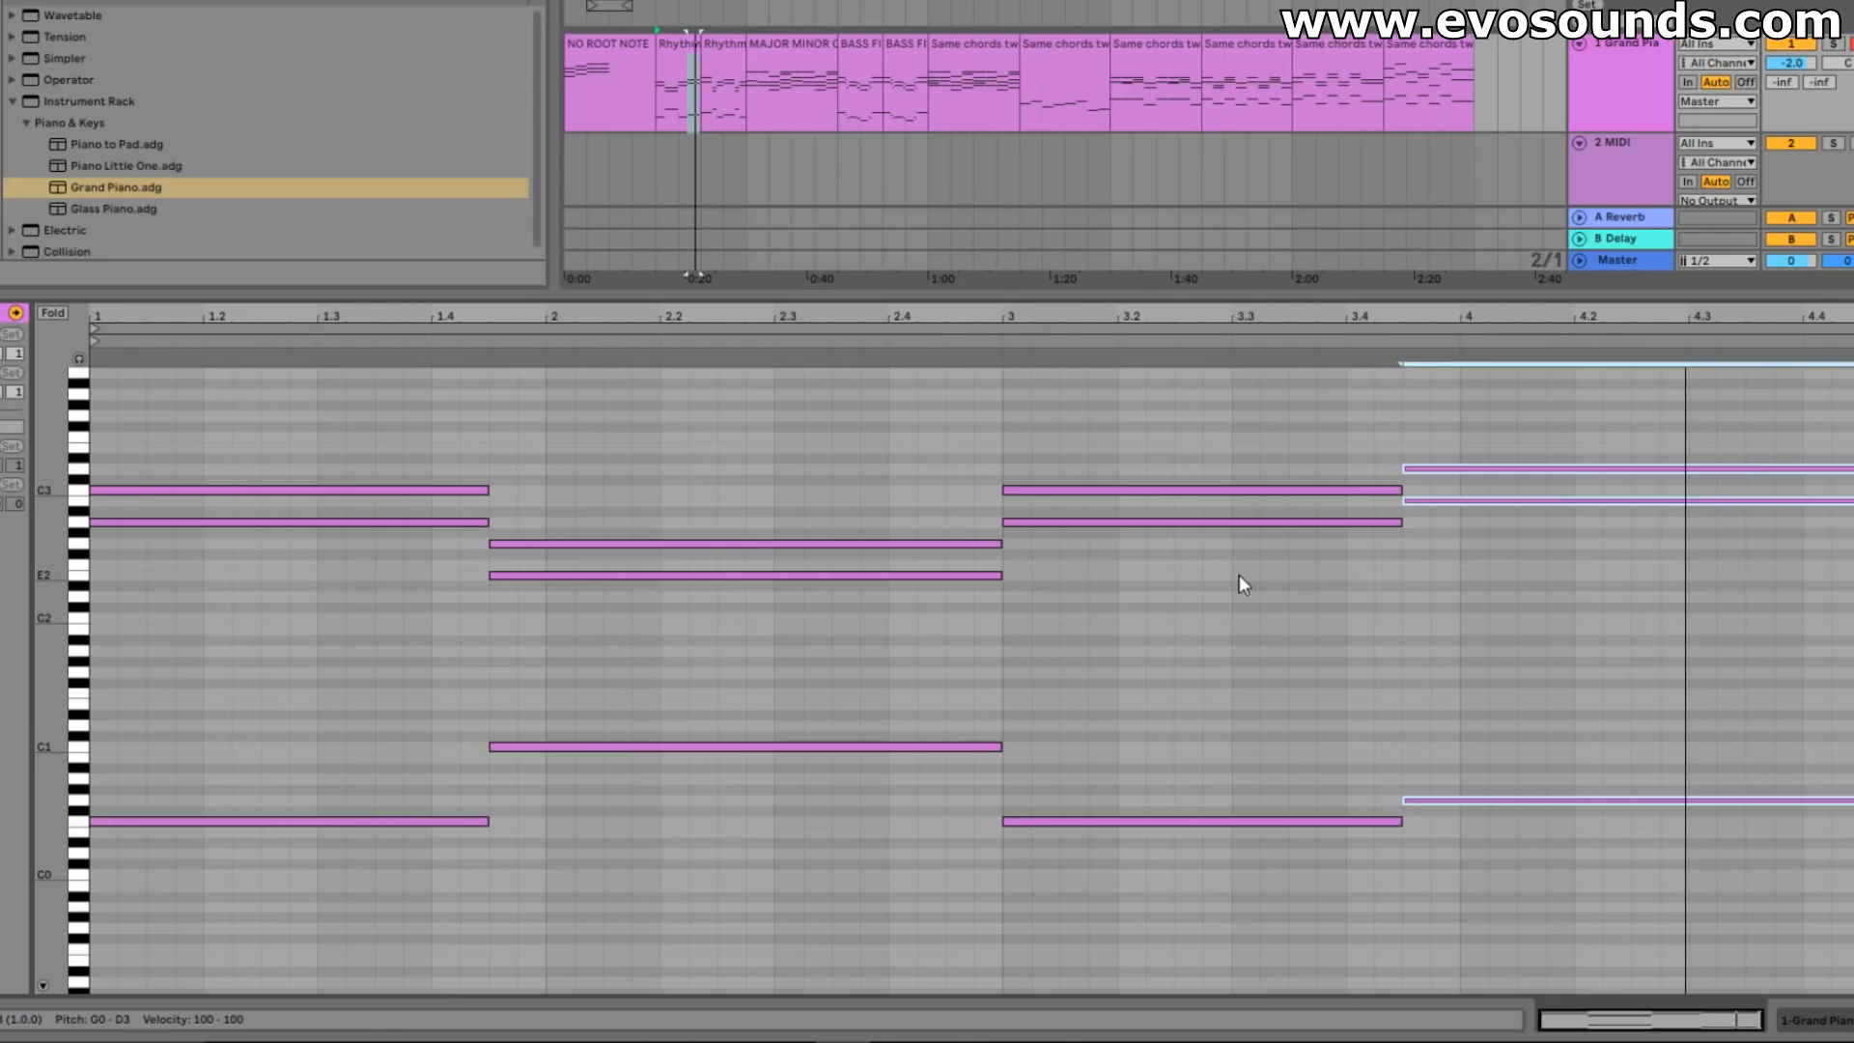
pyautogui.moveTo(533, 458); pyautogui.dragTo(549, 855)
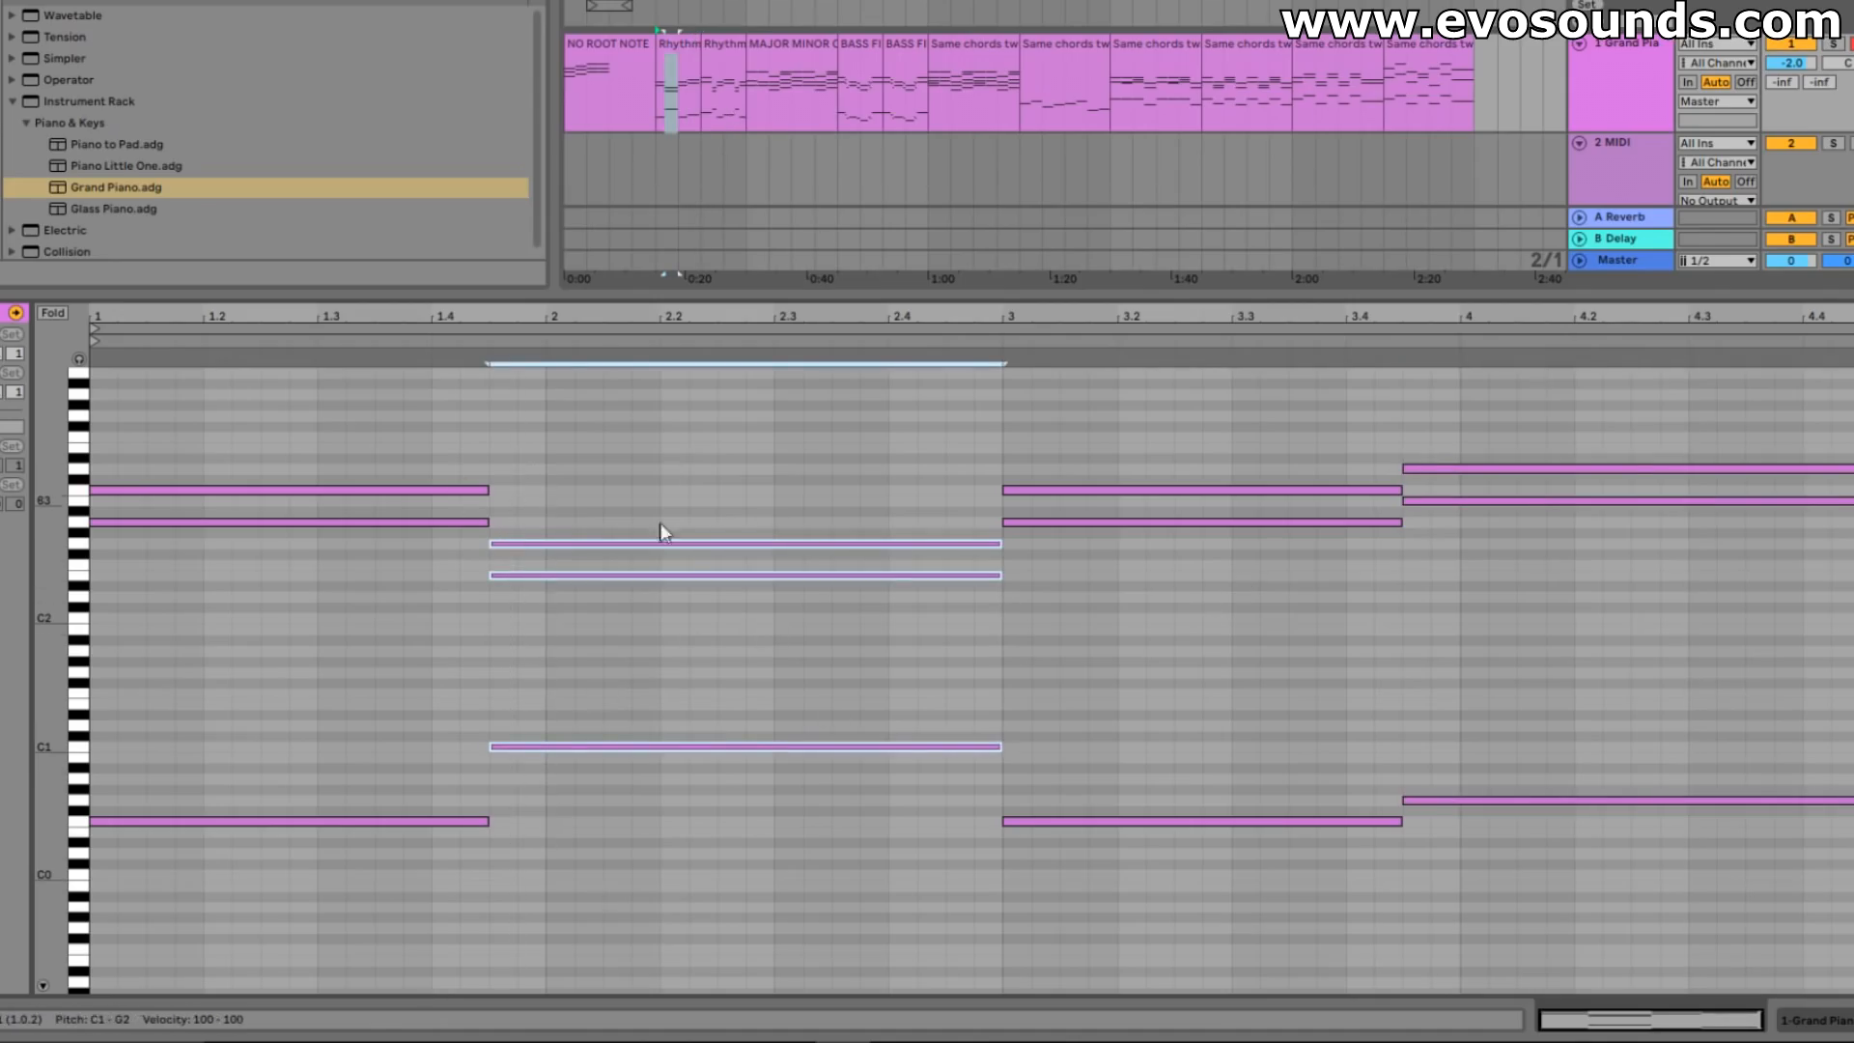
# - Open the second Rhythm clip and examine the chord placement in bars 5 to 7
pyautogui.click(730, 60)
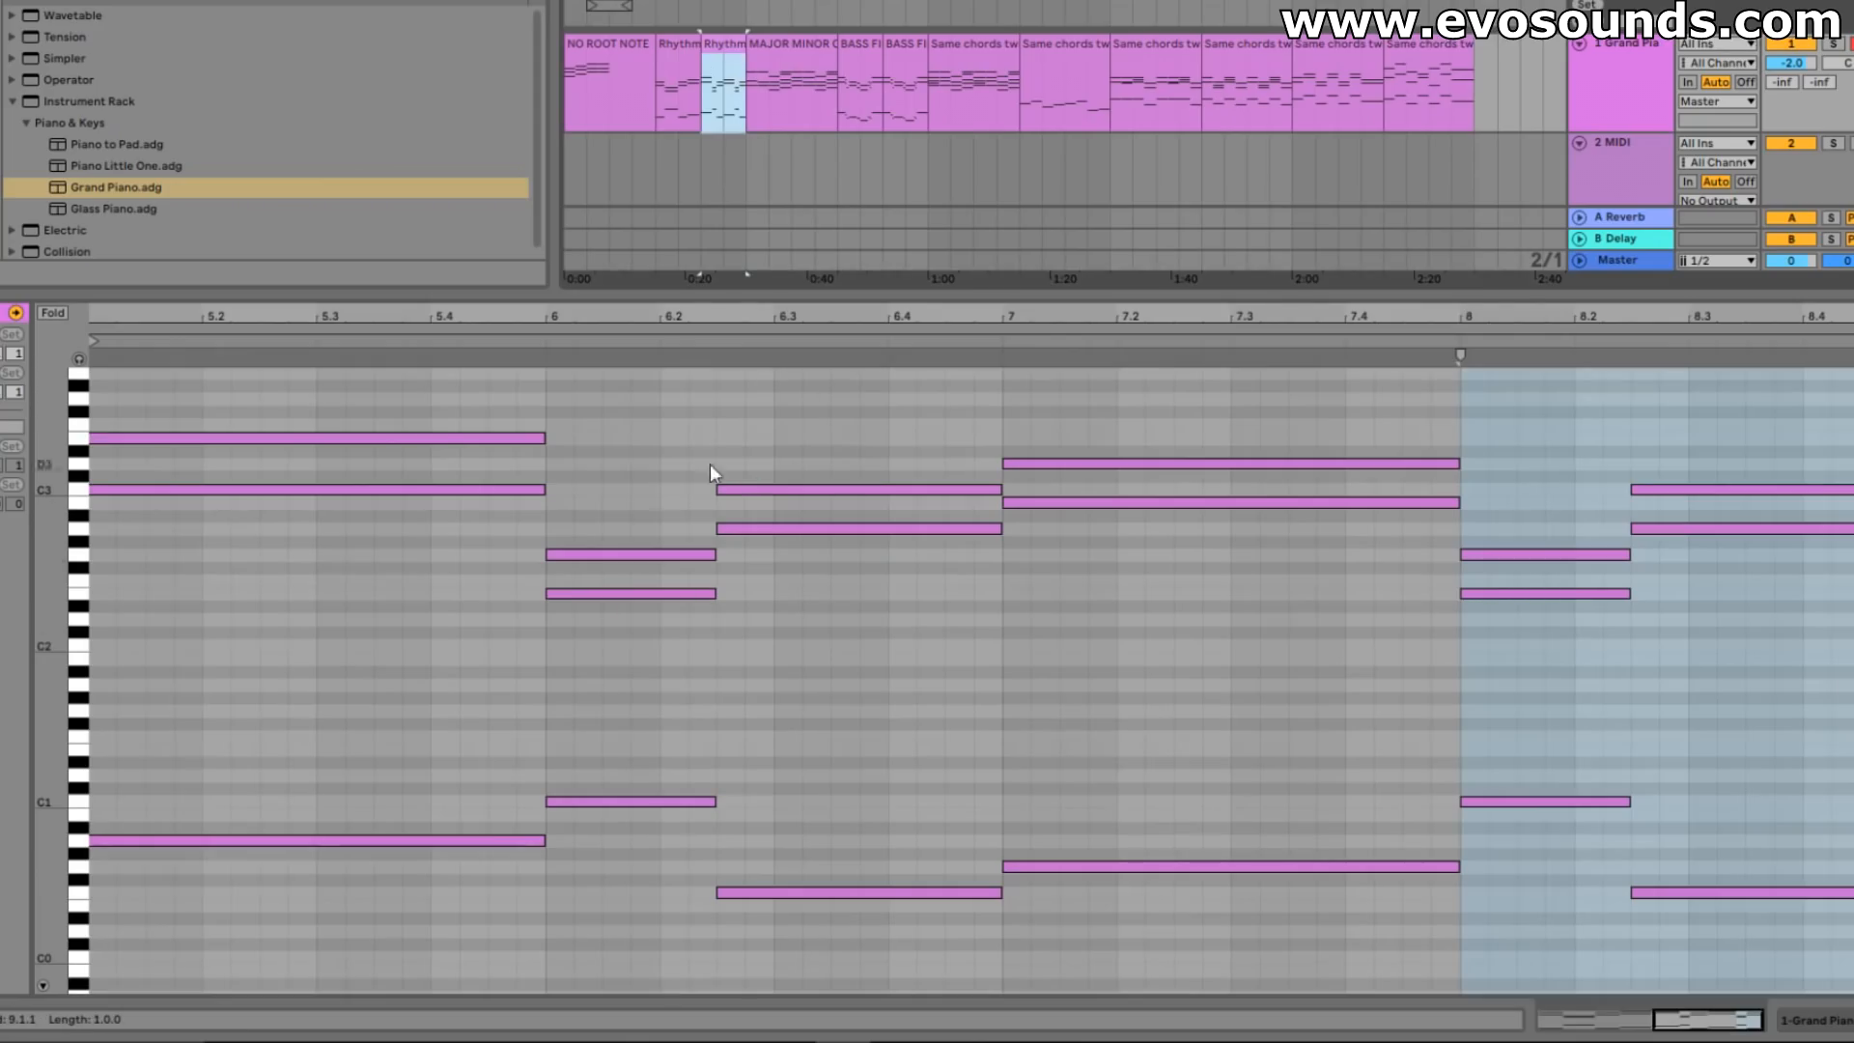
pyautogui.moveTo(751, 409); pyautogui.dragTo(797, 917)
pyautogui.moveTo(672, 451); pyautogui.dragTo(623, 1001)
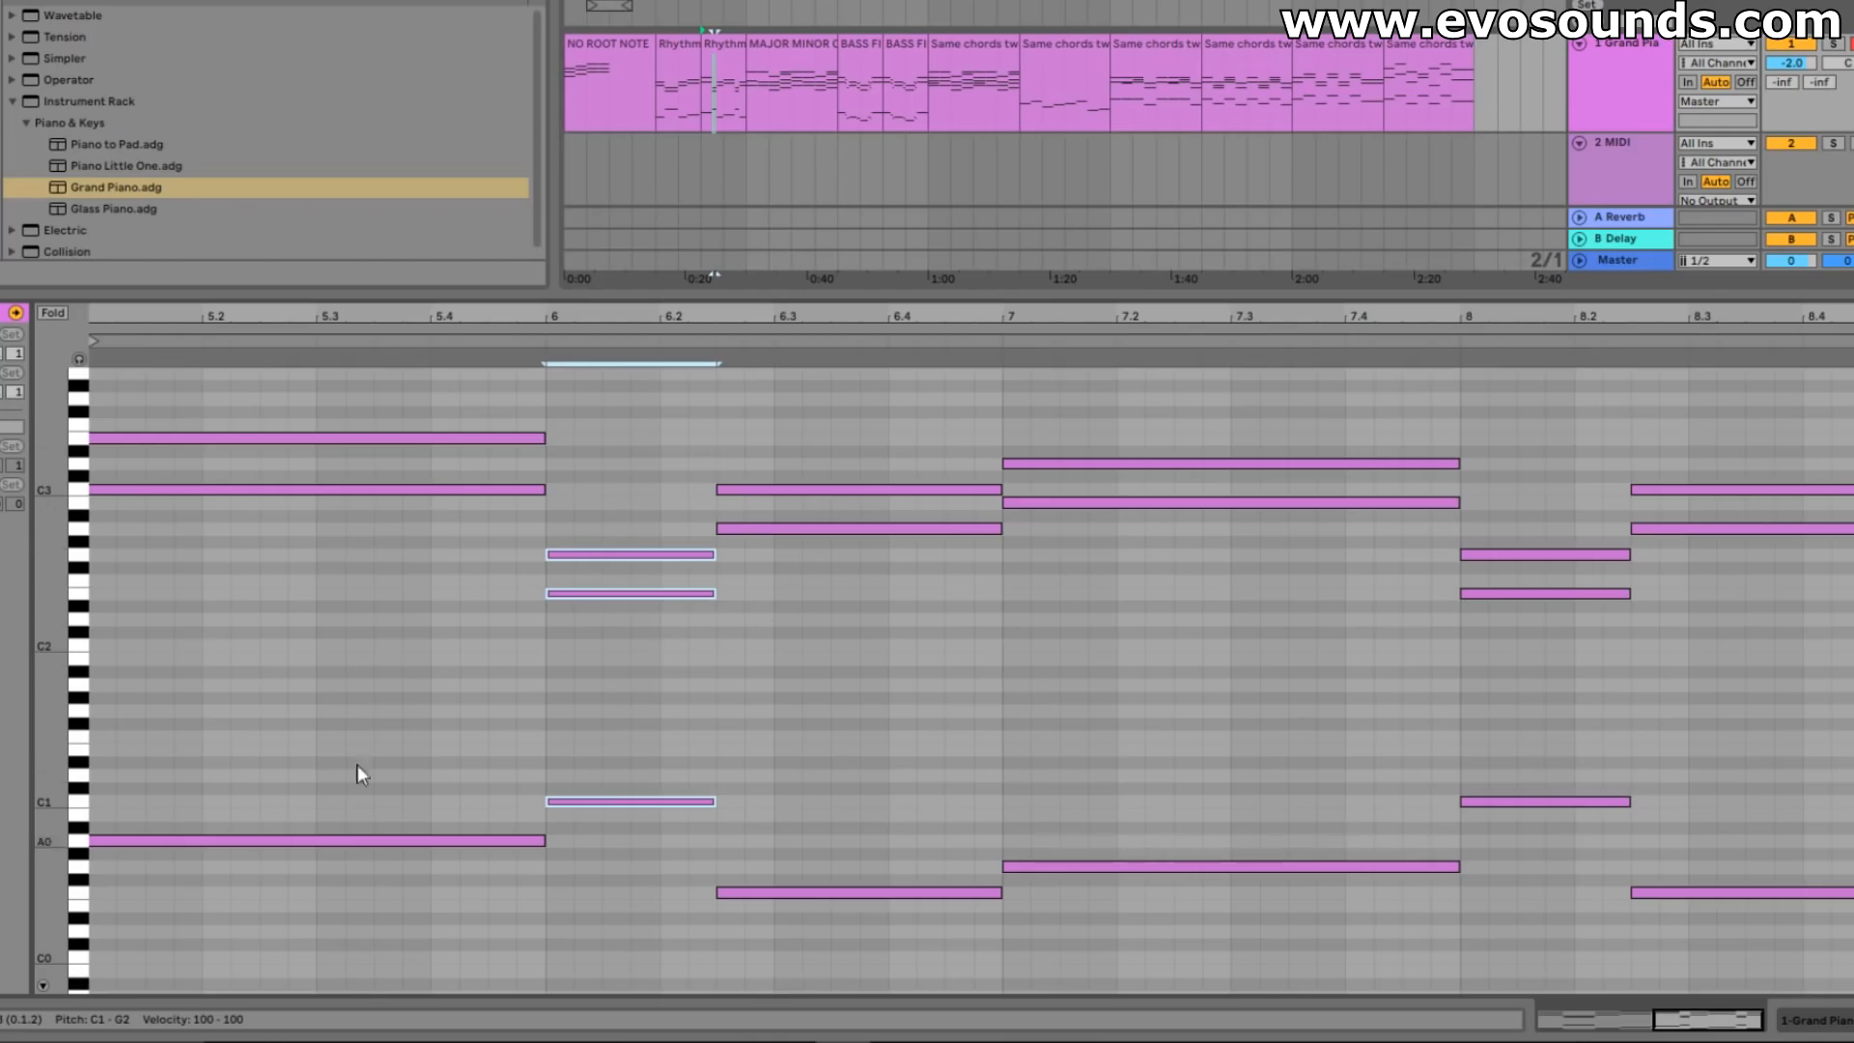
pyautogui.moveTo(353, 405); pyautogui.dragTo(321, 1002)
pyautogui.moveTo(643, 511); pyautogui.dragTo(634, 927)
pyautogui.moveTo(867, 430); pyautogui.dragTo(856, 938)
pyautogui.moveTo(1151, 412); pyautogui.dragTo(1164, 875)
# - Play the second Rhythm clip and set the arrangement loop around it
pyautogui.click(1759, 529)
pyautogui.press('space')
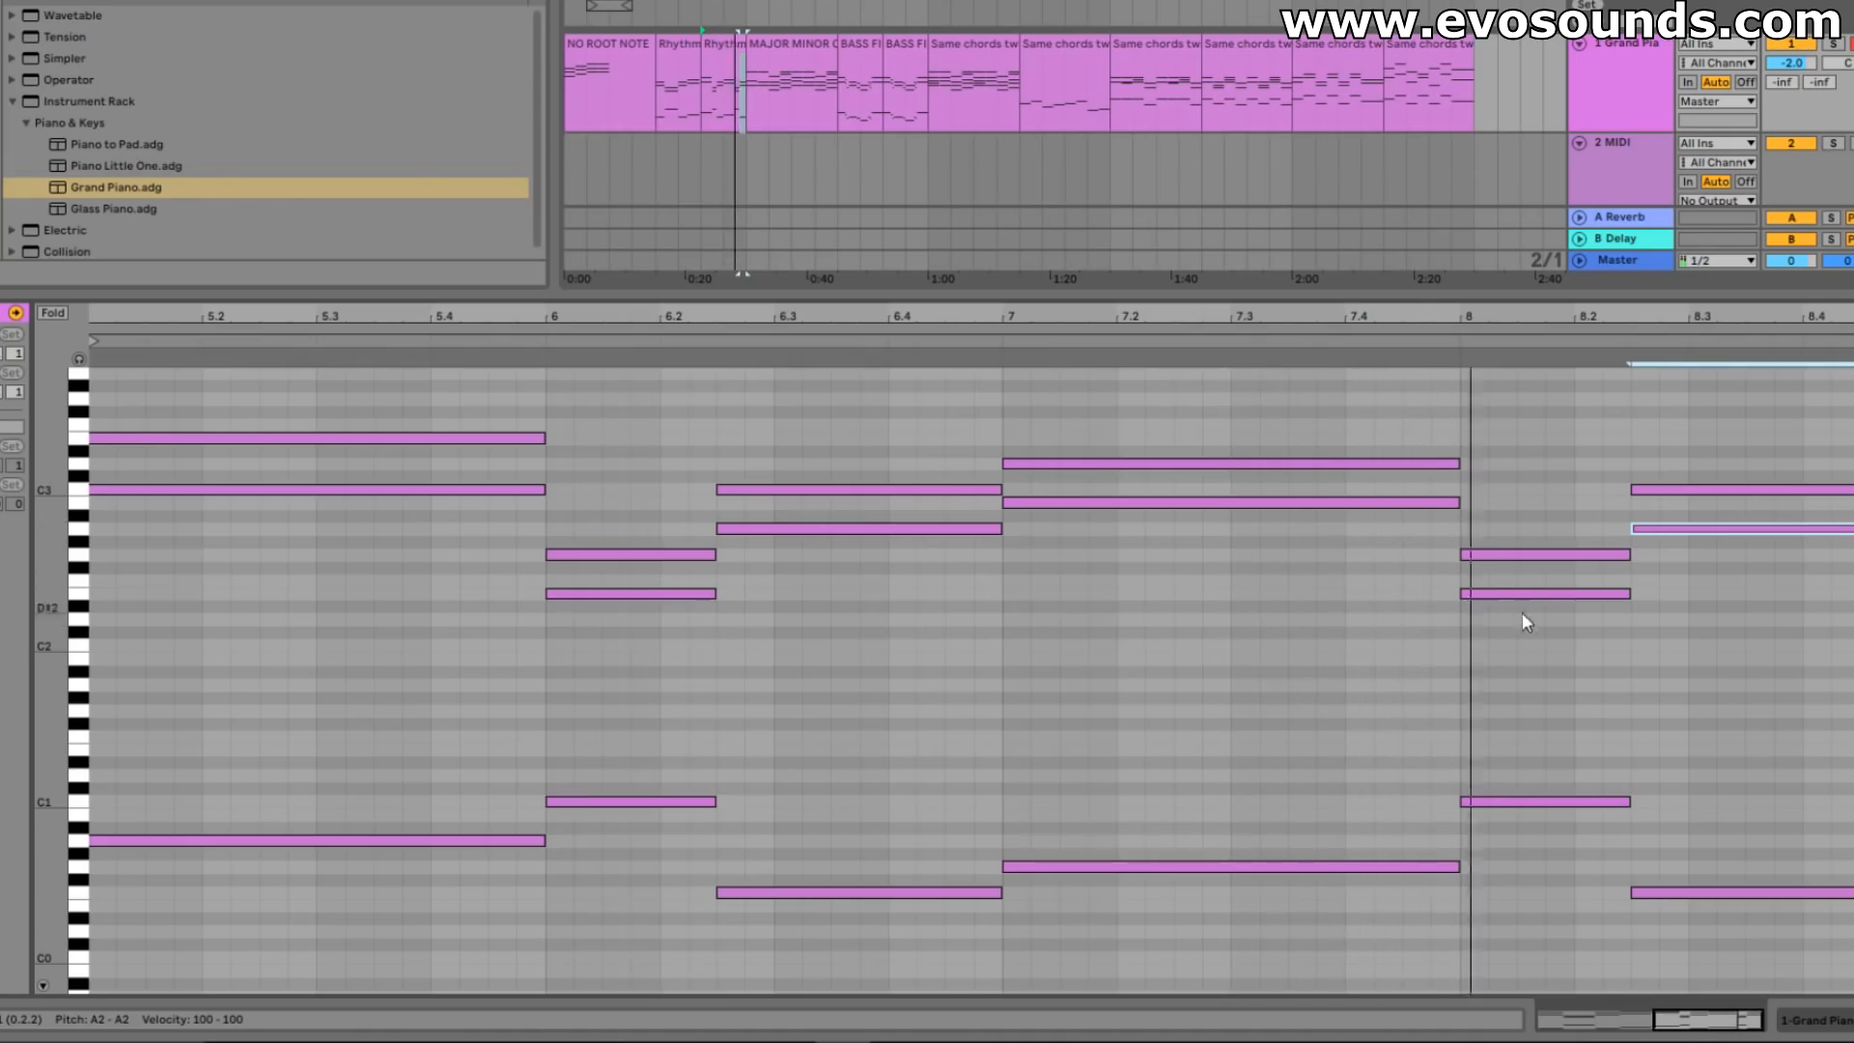
pyautogui.click(722, 55)
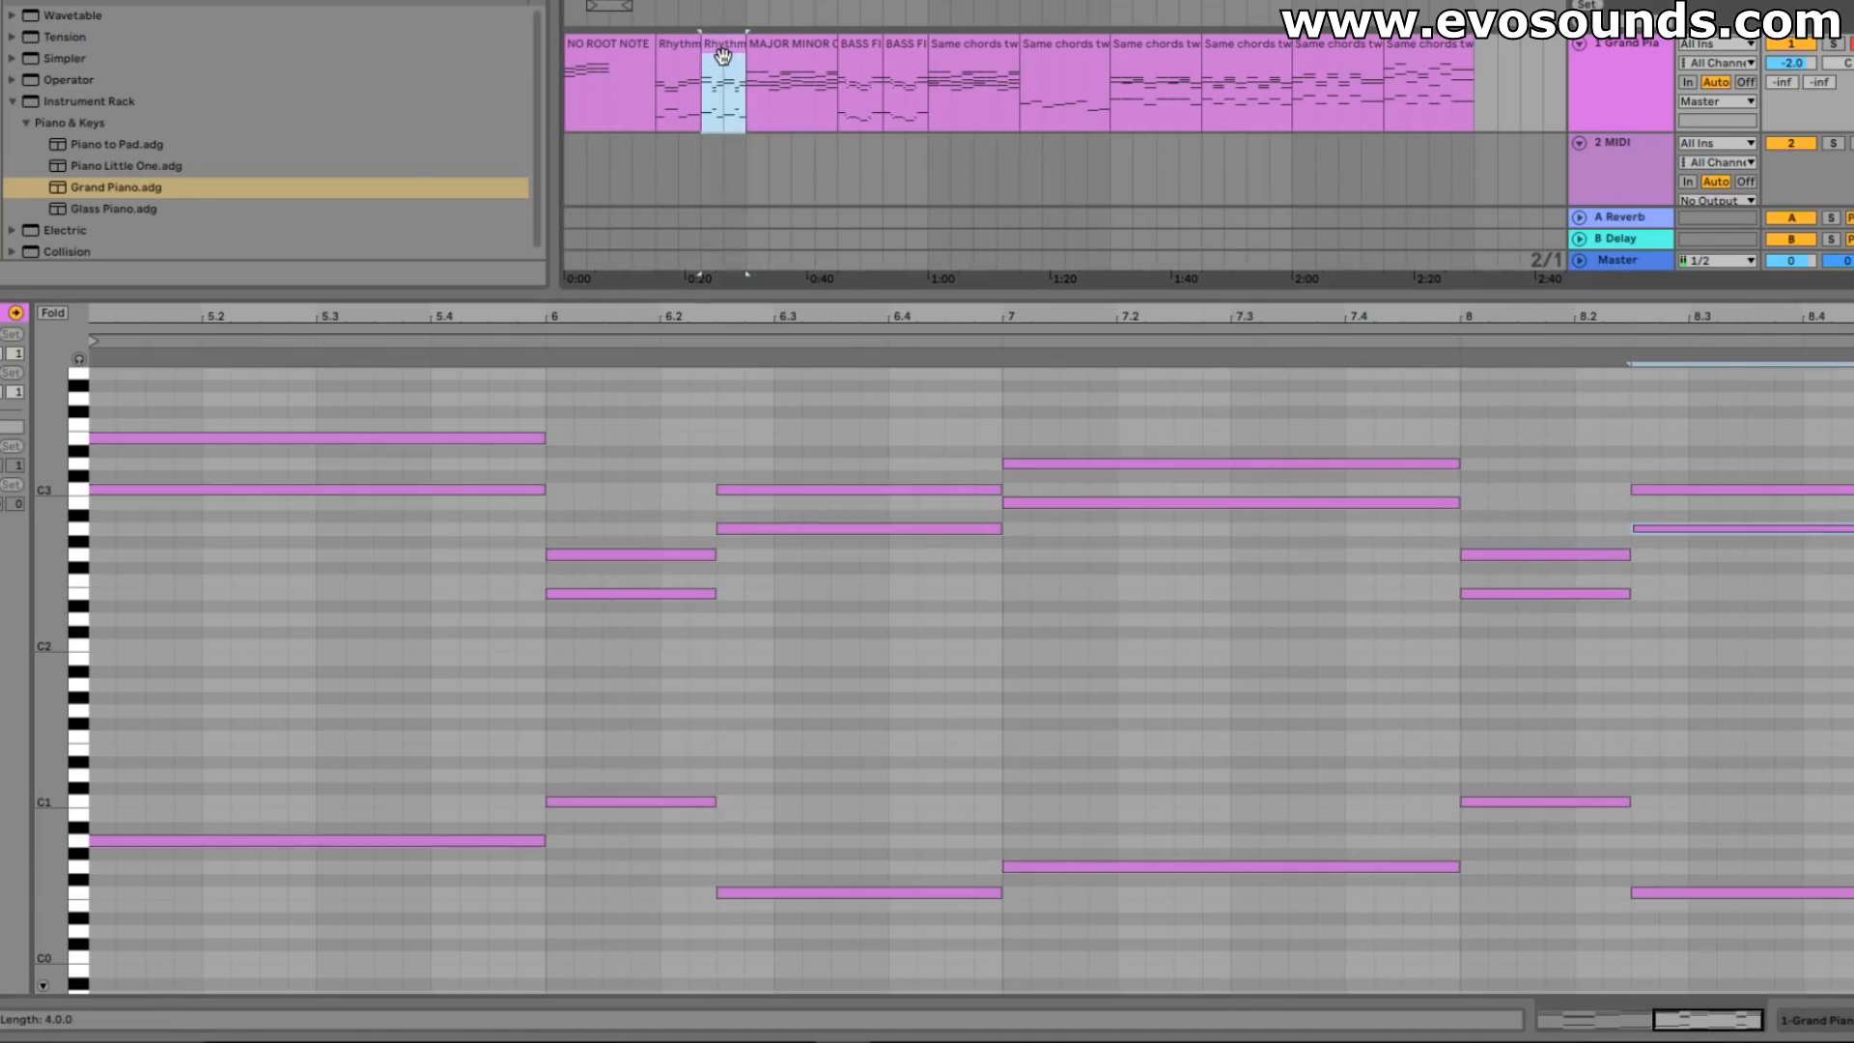
pyautogui.hotkey('ctrl', 'l')
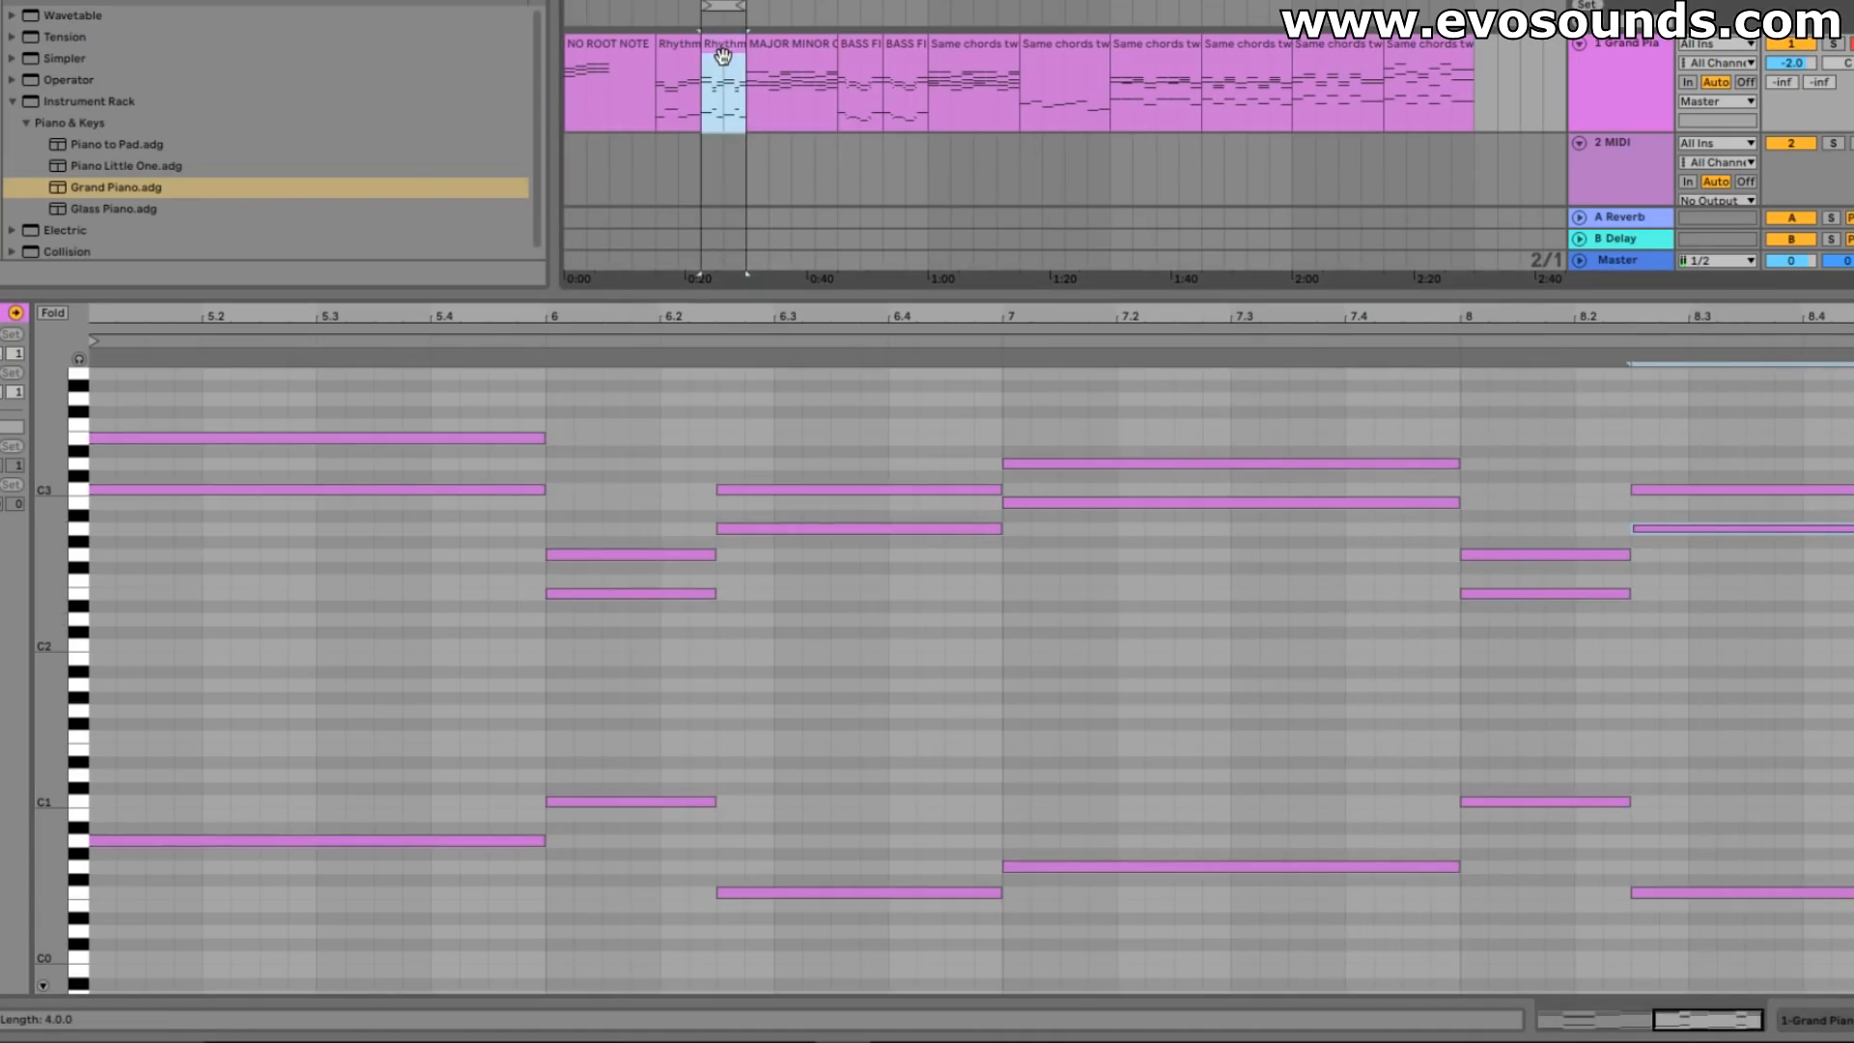
# - Try extending the first bar 6 chord to beat 6.3 with the following chord starting there, and play it
pyautogui.click(706, 313)
pyautogui.moveTo(771, 471); pyautogui.dragTo(741, 975)
pyautogui.moveTo(721, 894)
pyautogui.mouseDown()
pyautogui.moveTo(775, 894)
pyautogui.moveTo(662, 563)
pyautogui.moveTo(680, 816)
pyautogui.moveTo(774, 802)
pyautogui.mouseUp()
pyautogui.click(698, 561)
pyautogui.press('space')
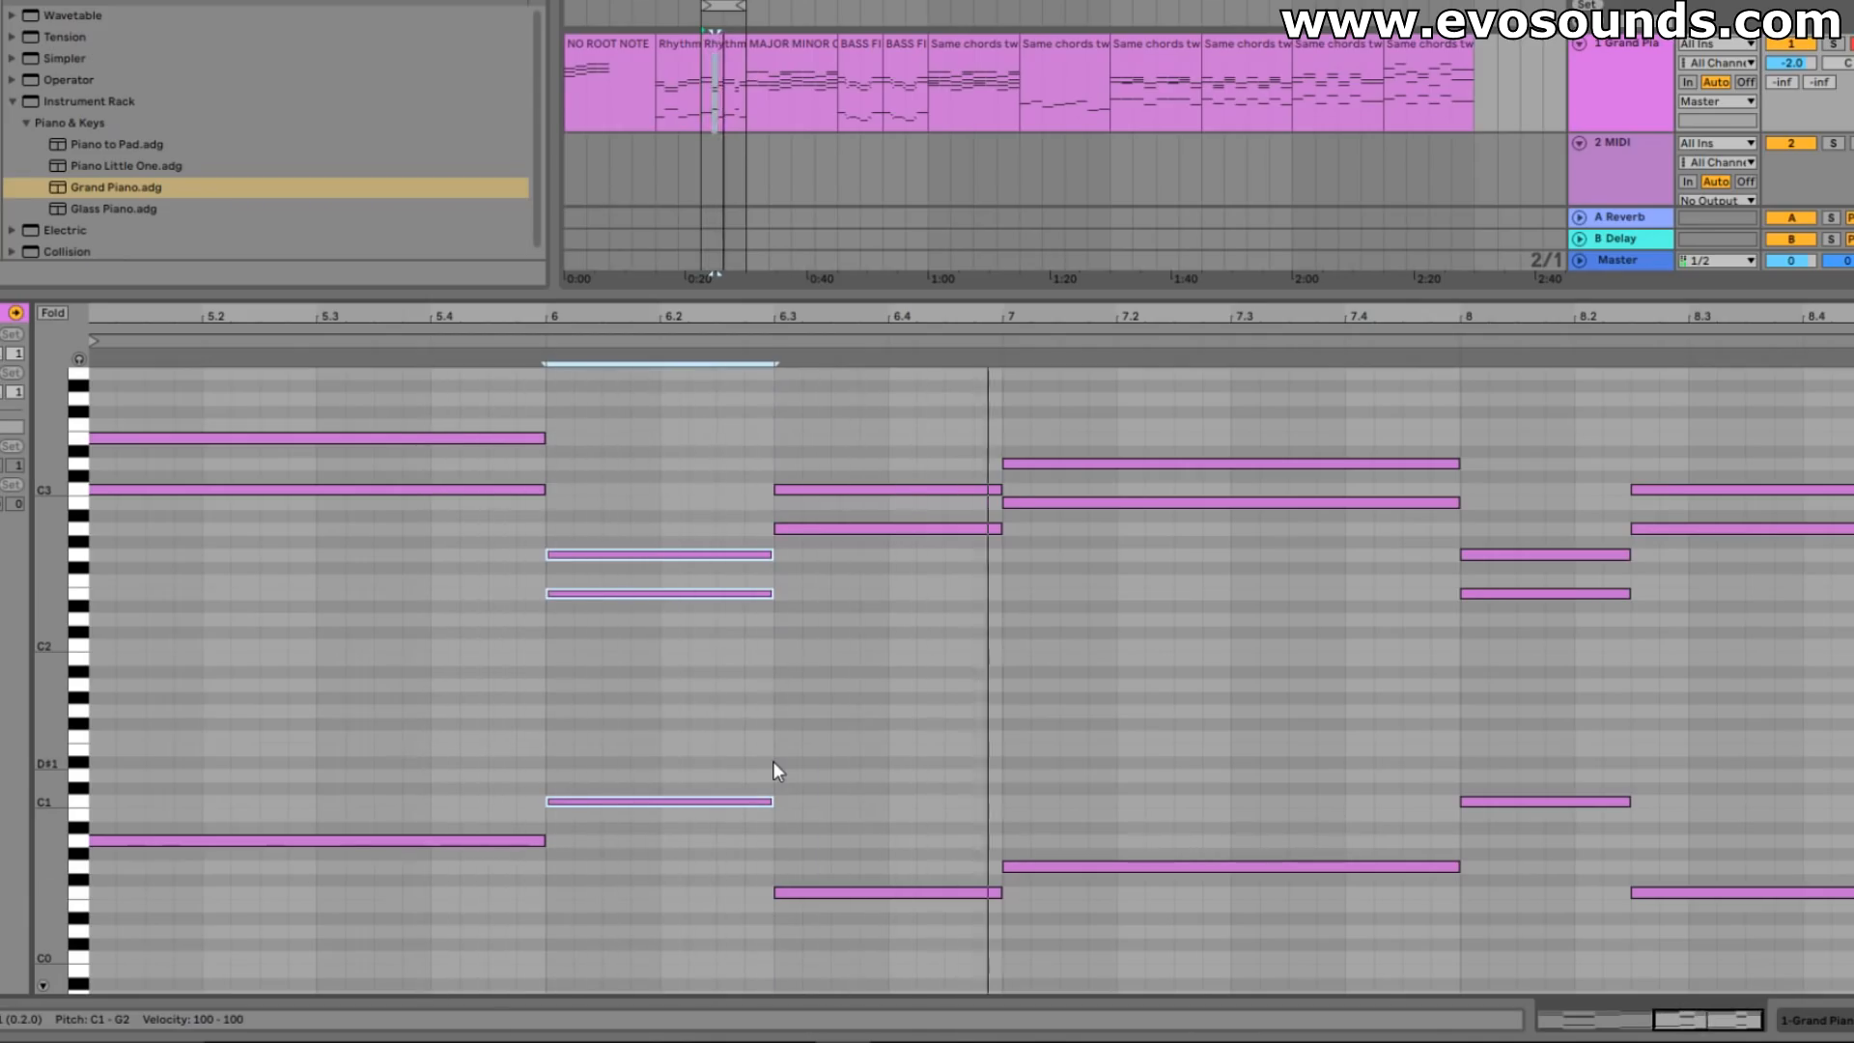
# - Undo the timing changes to the two bar 6 chords
pyautogui.press('Delete')
pyautogui.hotkey('ctrl', 'z')
pyautogui.hotkey('ctrl', 'z')
pyautogui.hotkey('ctrl', 'z')
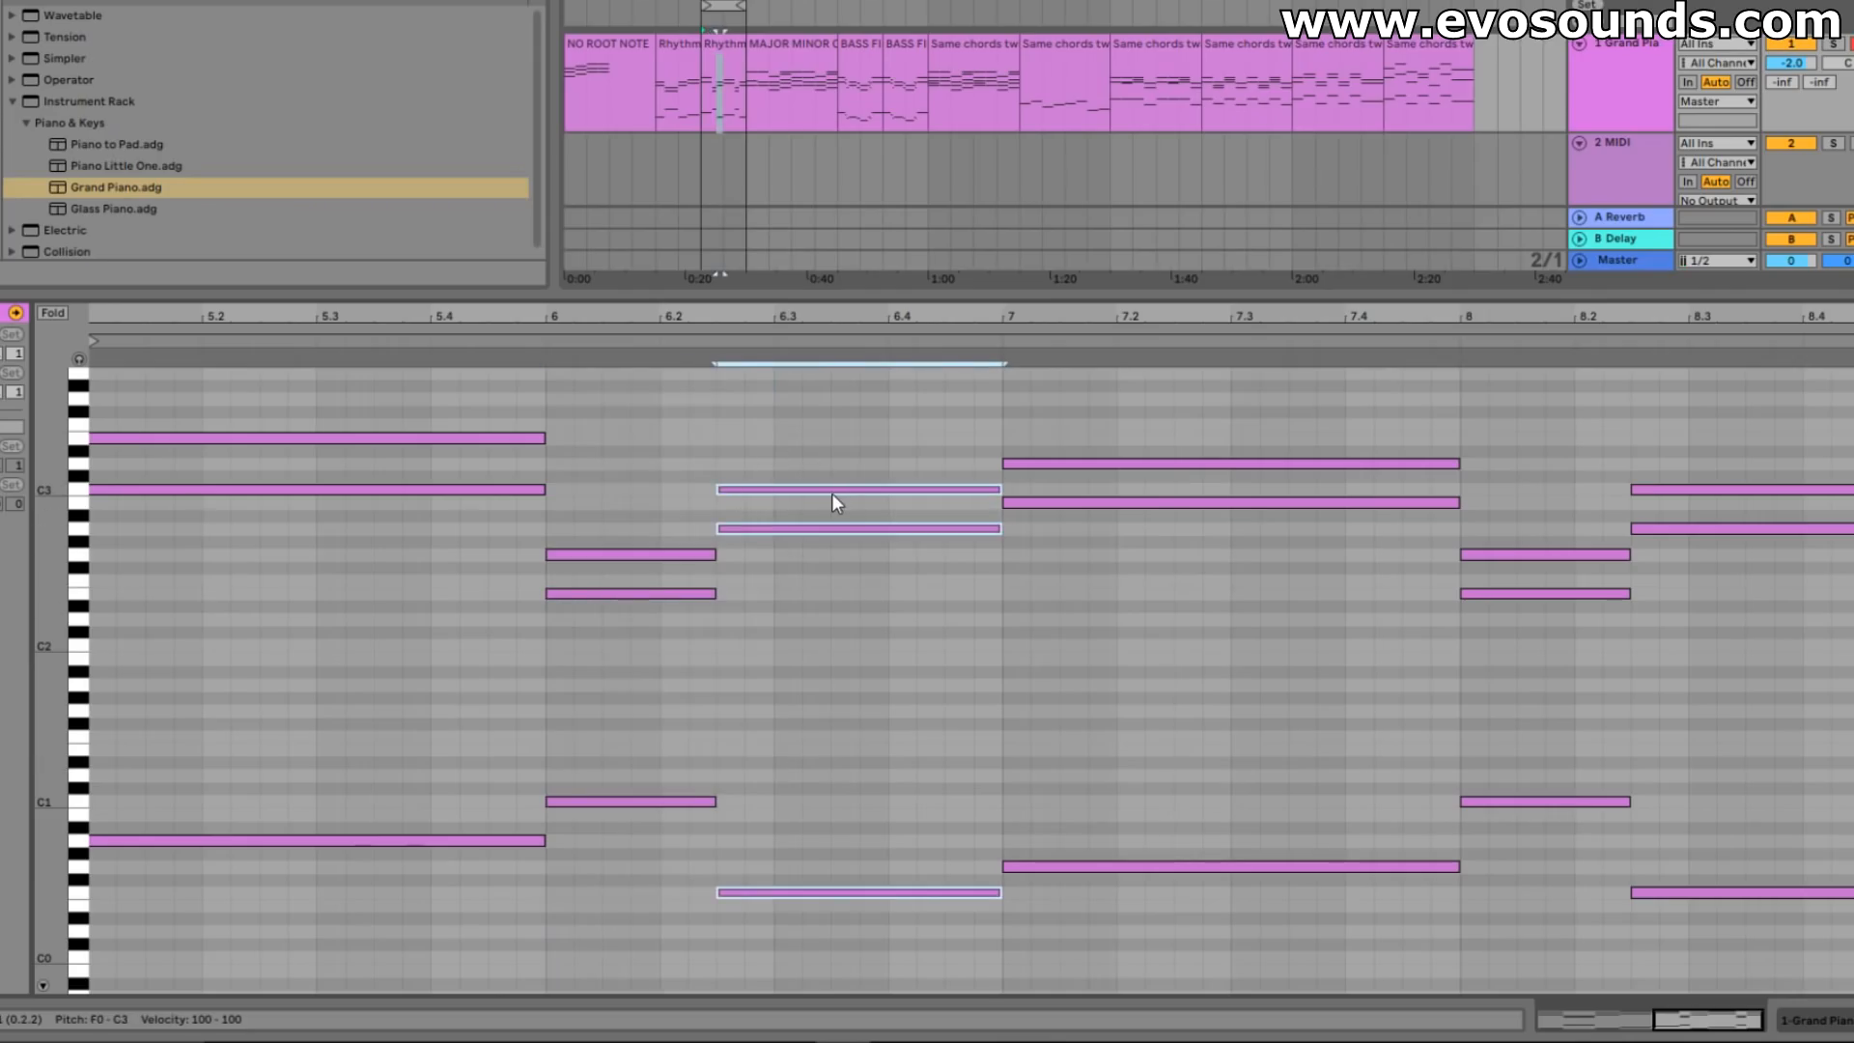
# - Play the looped clip and examine the off-beat chords in the second halves of bars 6 and 8
pyautogui.press('space')
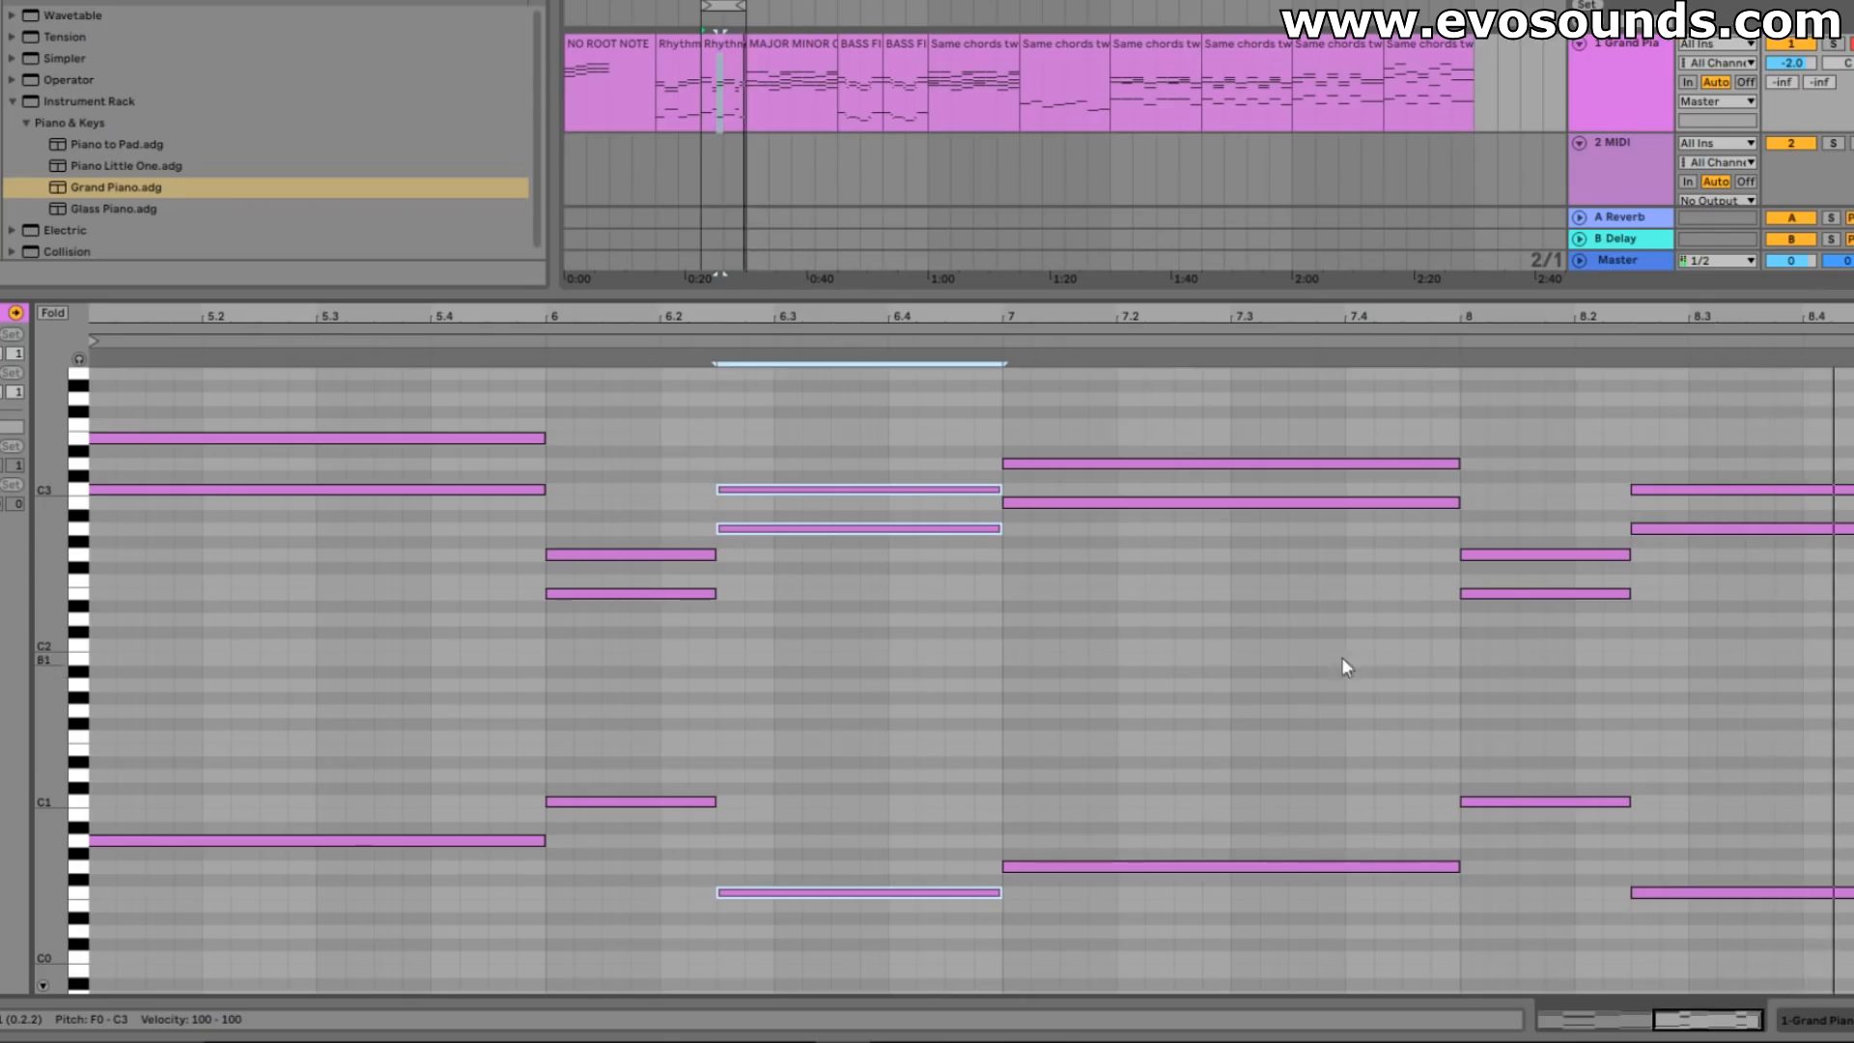
pyautogui.moveTo(733, 404); pyautogui.dragTo(811, 898)
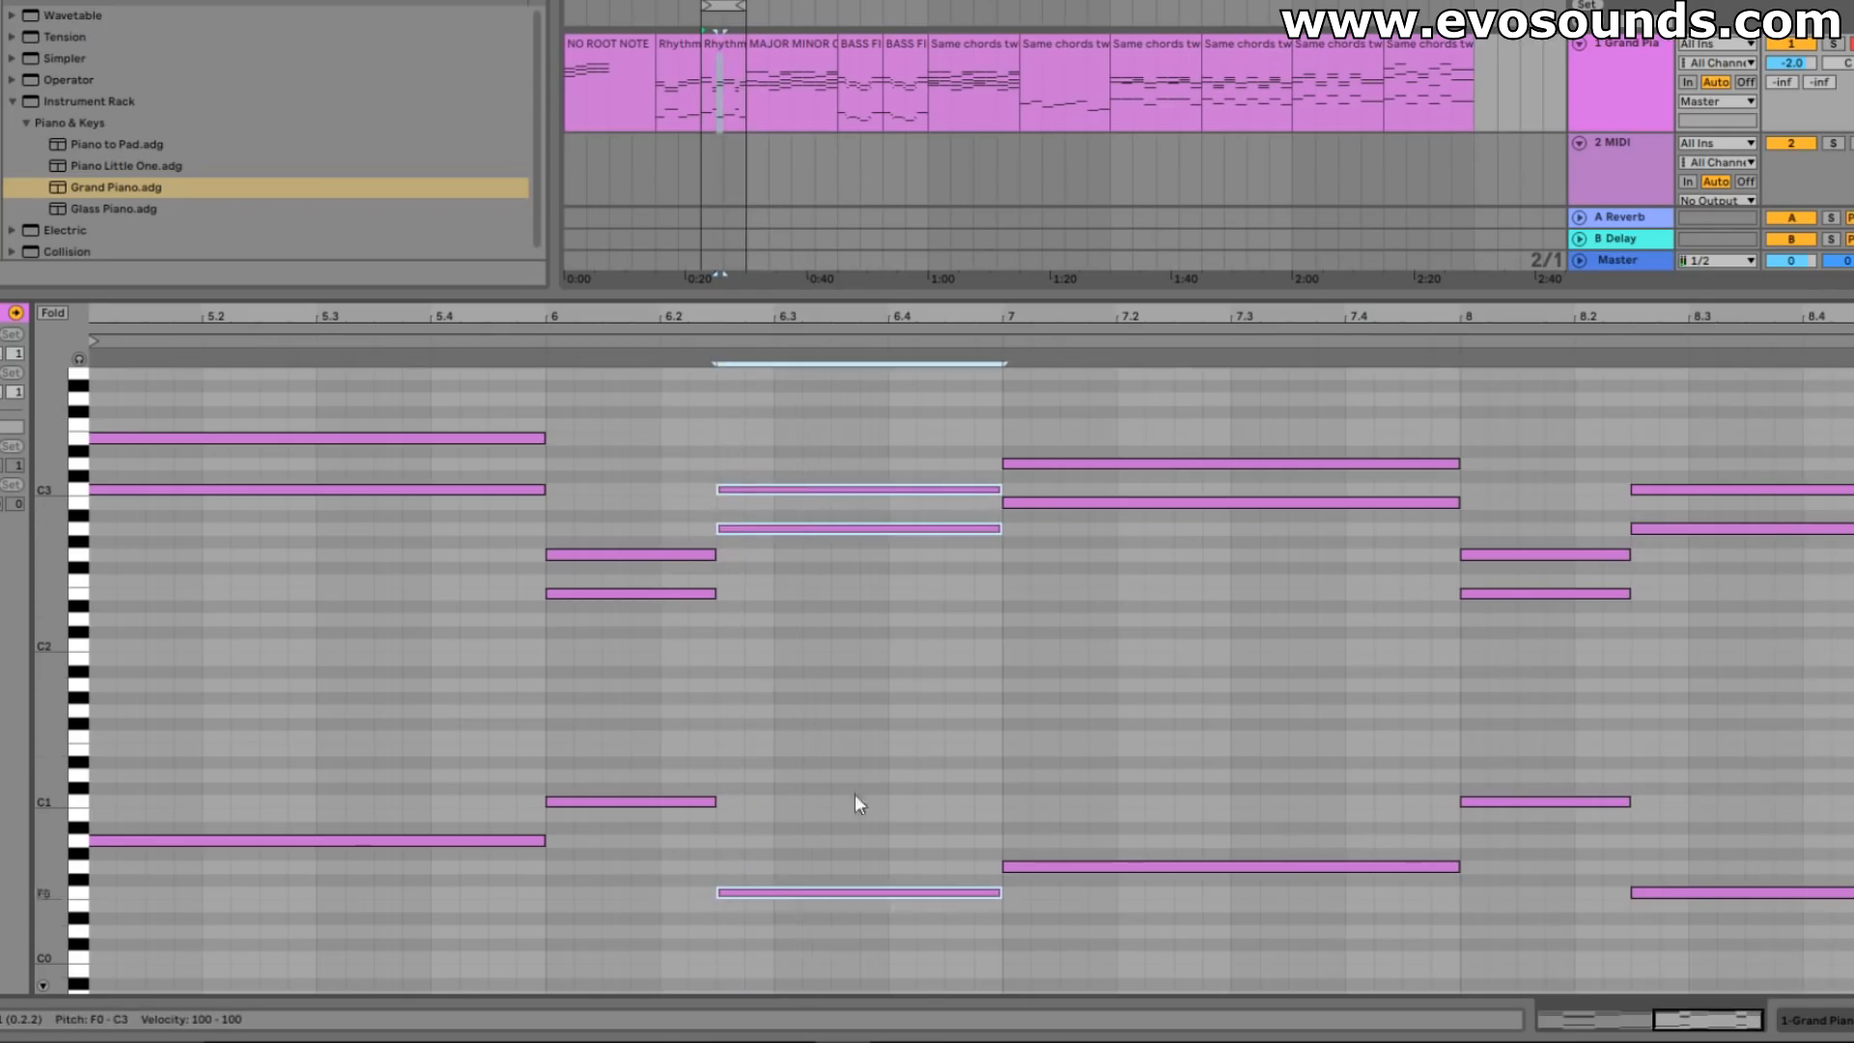
pyautogui.moveTo(1680, 382); pyautogui.dragTo(1690, 807)
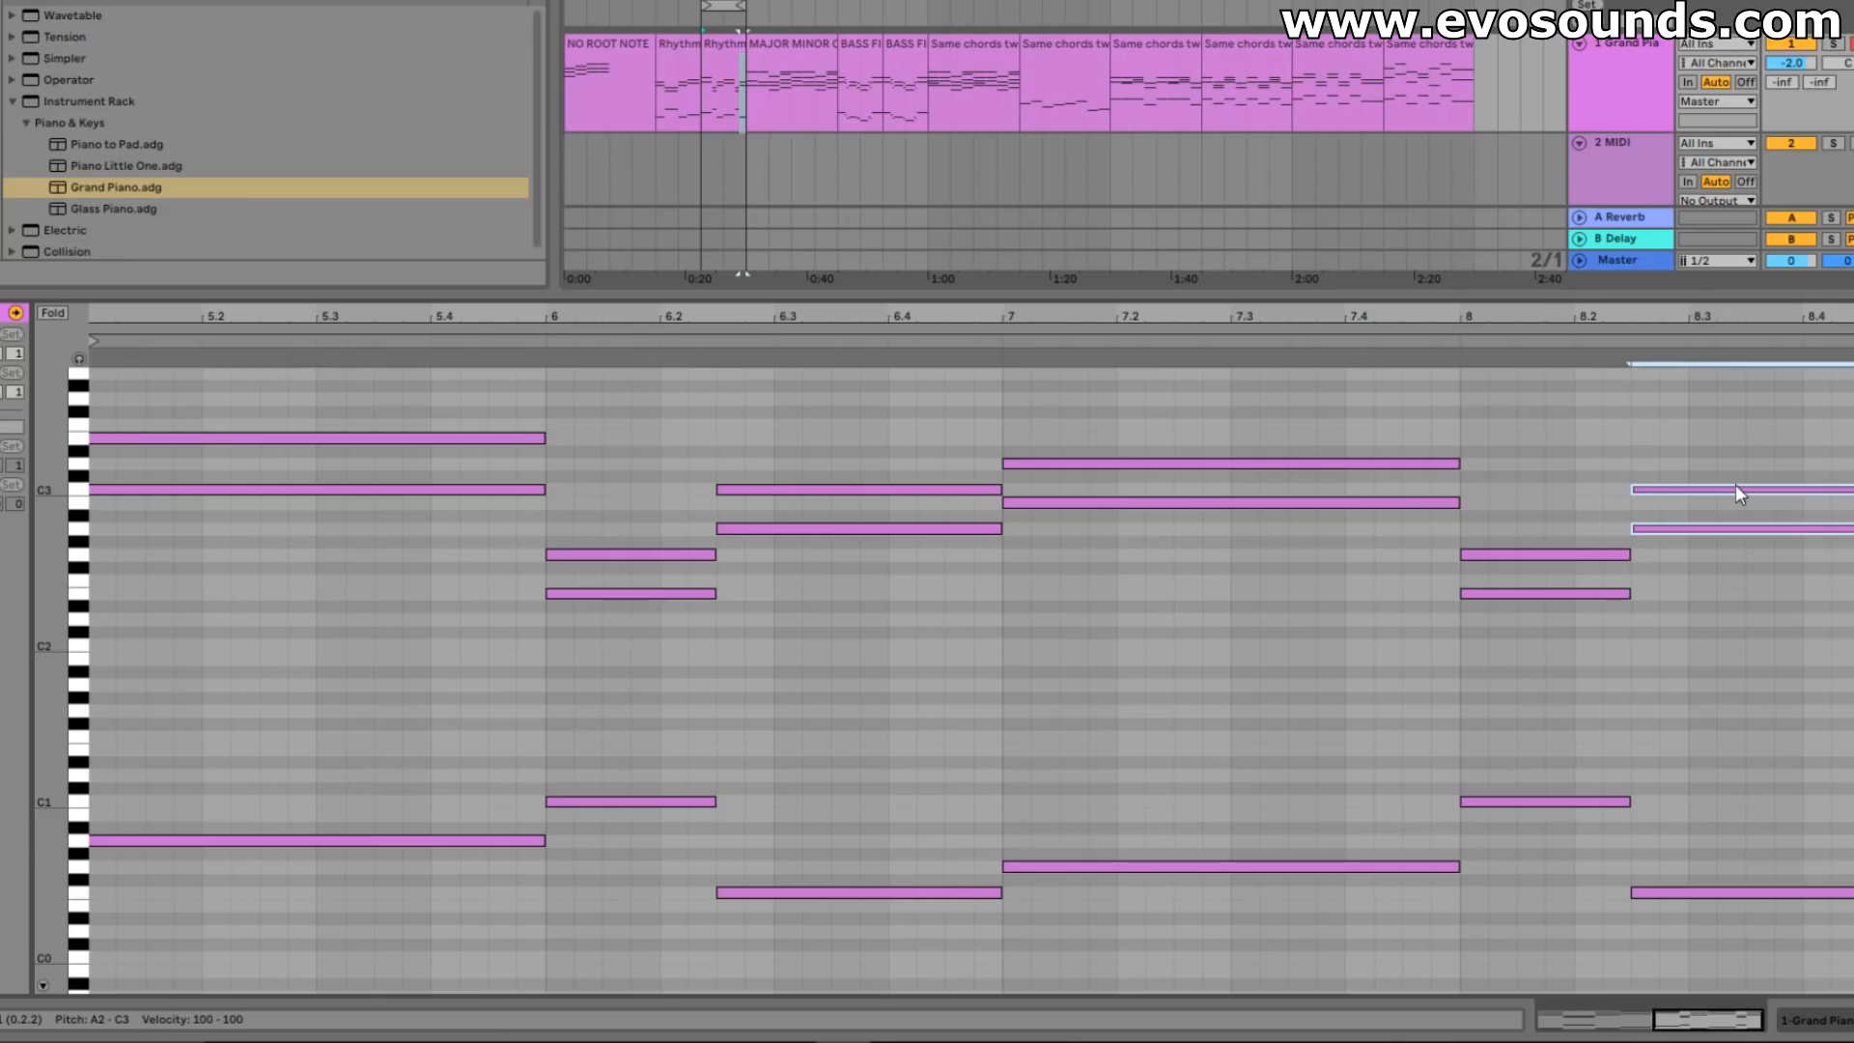
# - Extend the first bar 6 chord to start half a beat earlier, shortening the bar 5 chord, and play the result
pyautogui.moveTo(467, 888); pyautogui.dragTo(632, 918)
pyautogui.moveTo(550, 557); pyautogui.dragTo(492, 563)
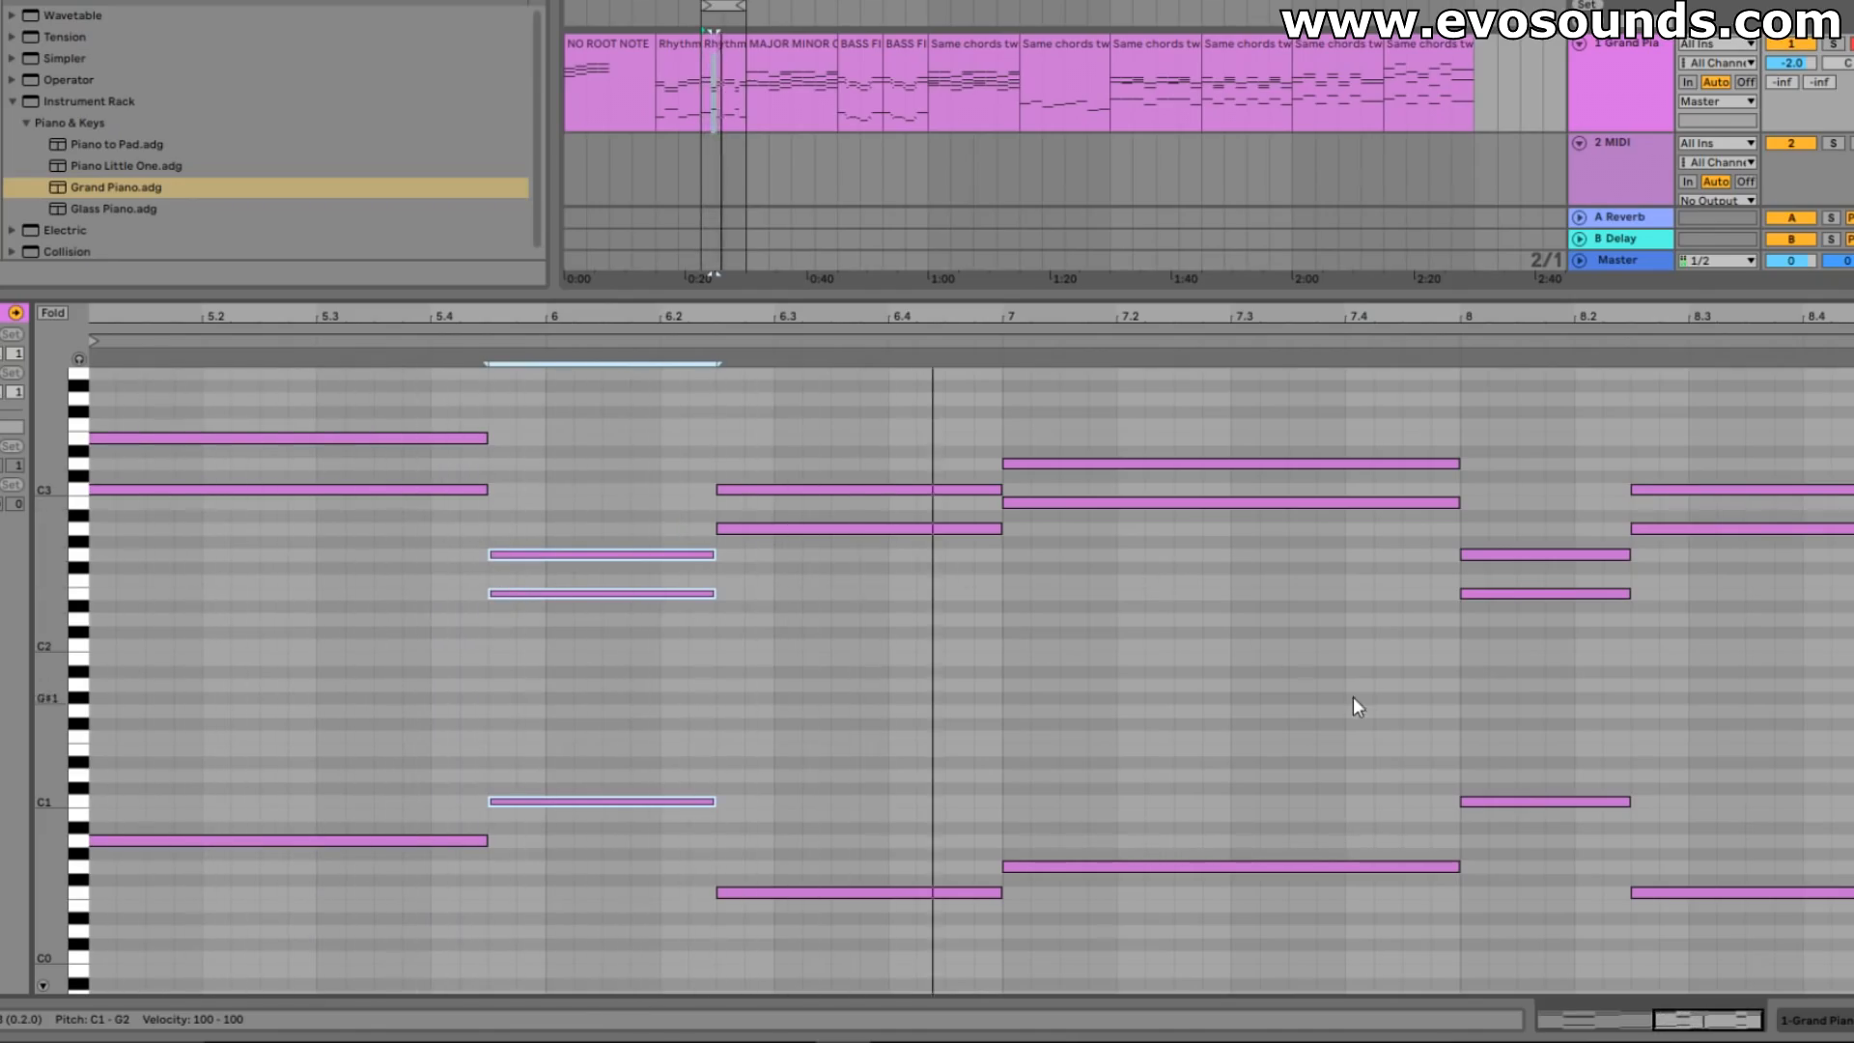
pyautogui.moveTo(1441, 923); pyautogui.dragTo(1072, 415)
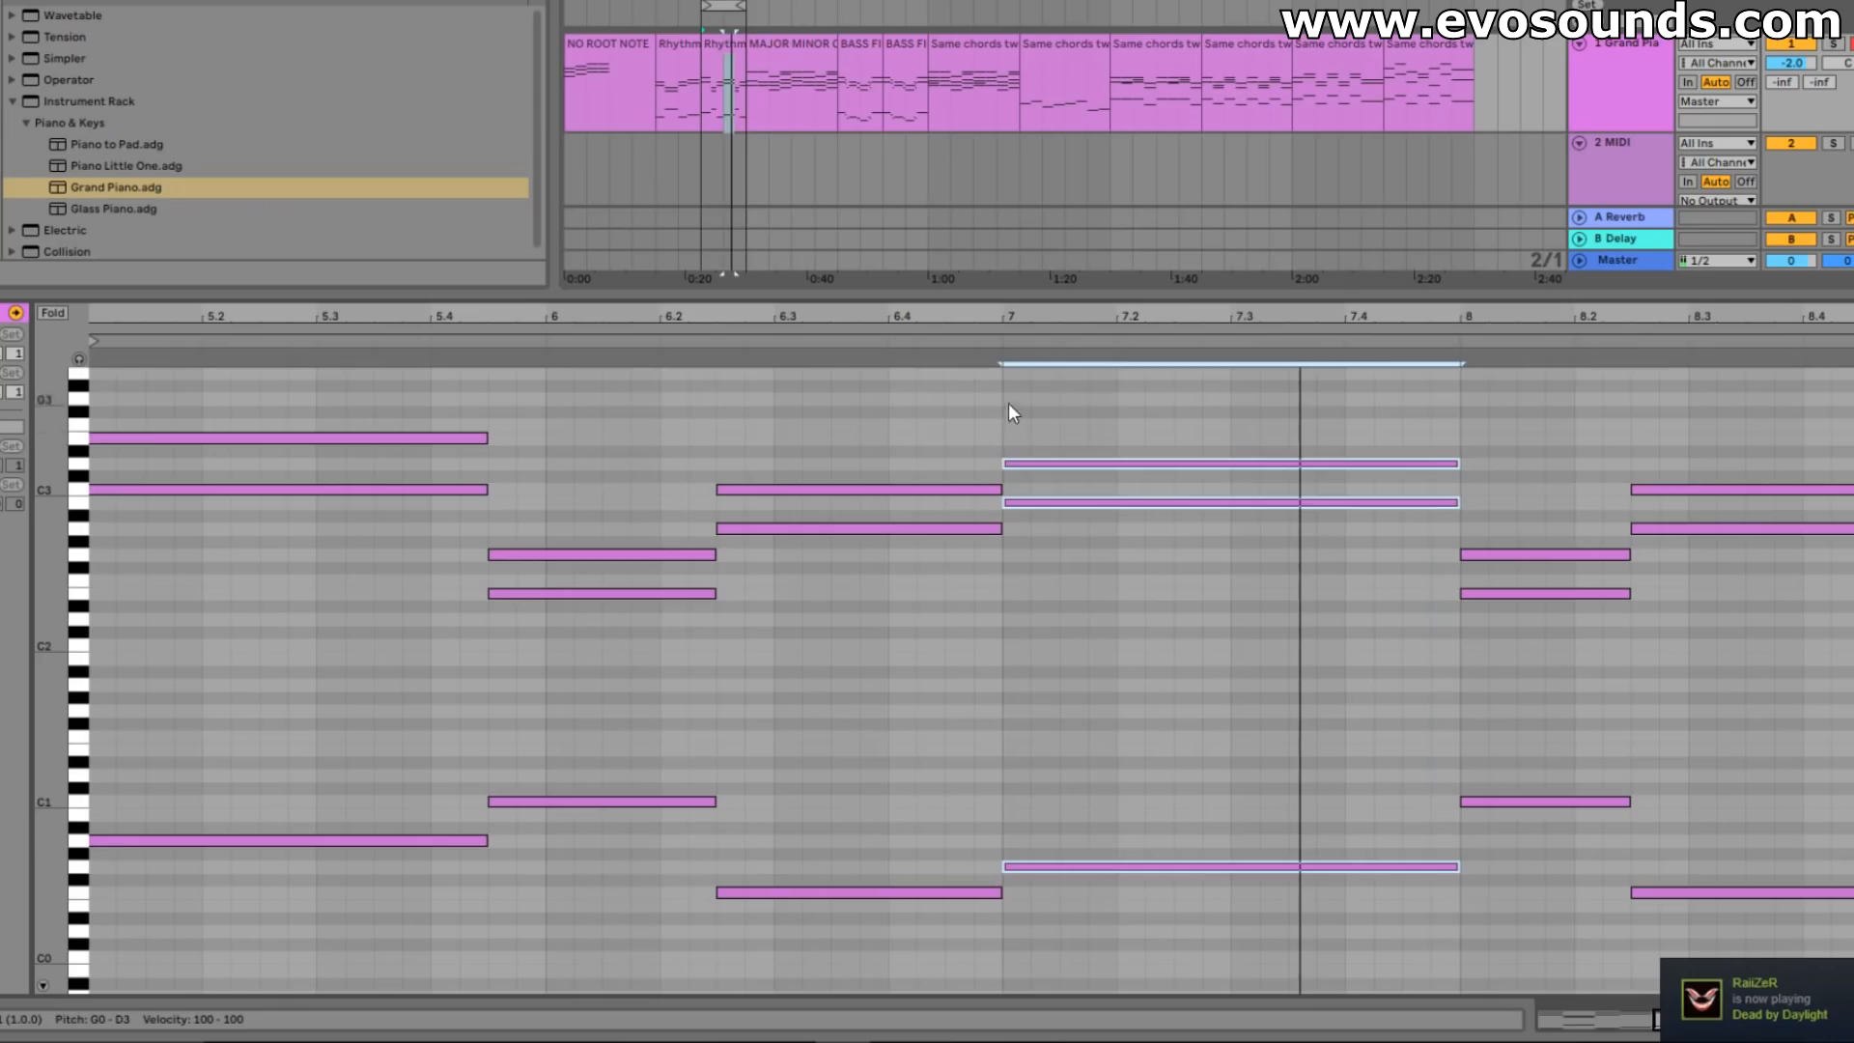
# - Extend the bar 7 chord to start half a beat earlier, shortening the chord before it
pyautogui.moveTo(952, 425); pyautogui.dragTo(946, 464)
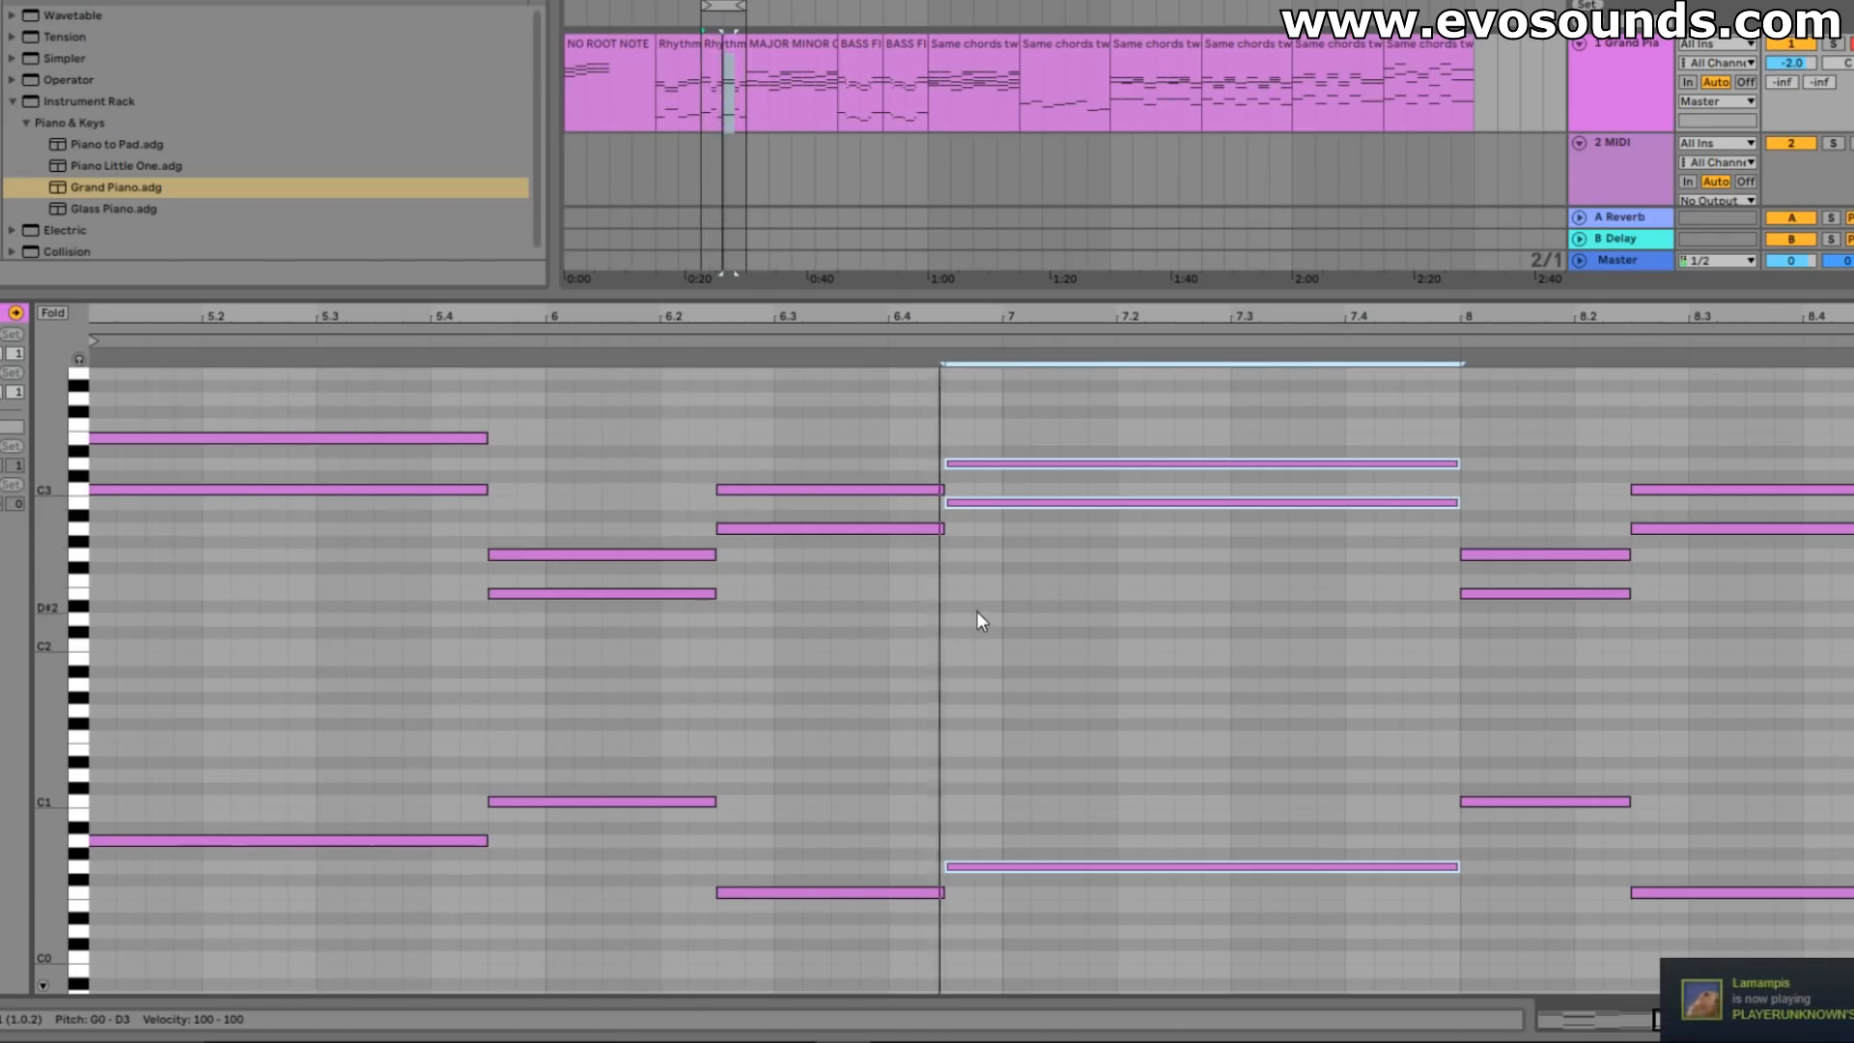
pyautogui.moveTo(1548, 867); pyautogui.dragTo(1571, 527)
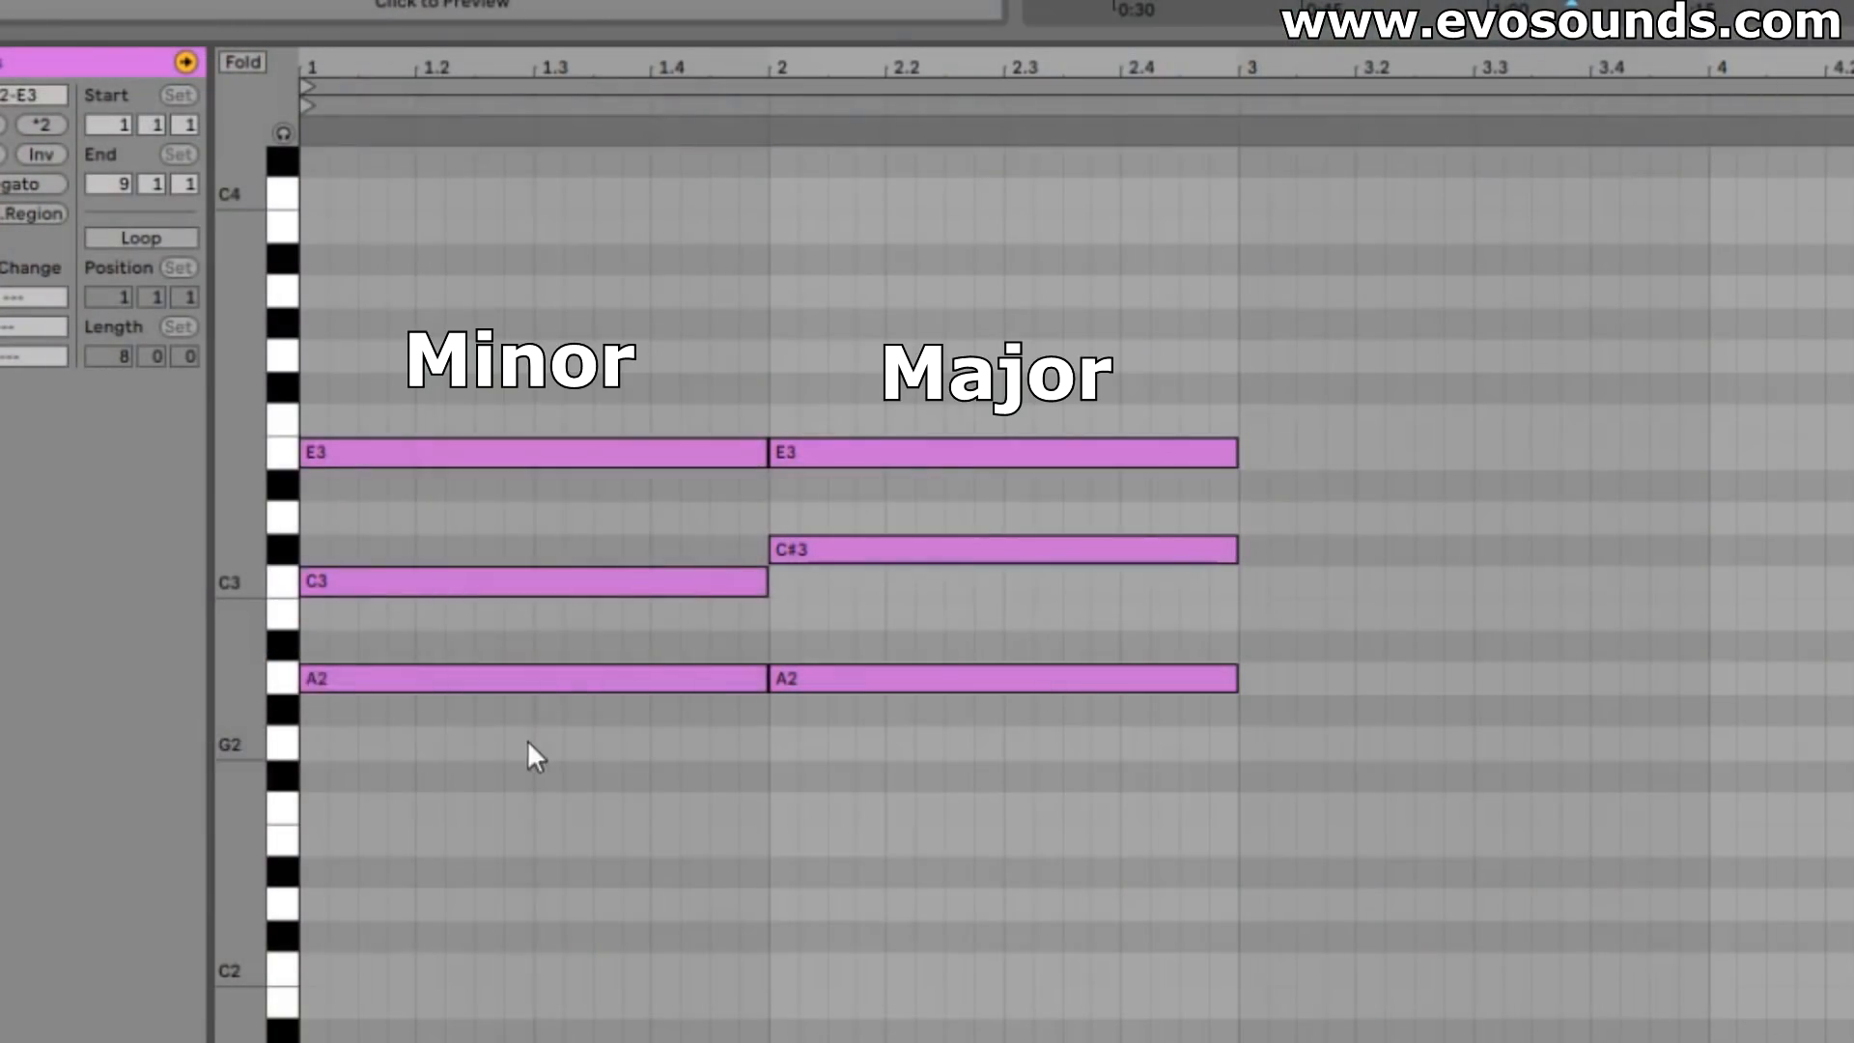
# - Compare the A minor chord in bar 1 with the A major chord in bar 2
pyautogui.moveTo(527, 741); pyautogui.dragTo(576, 401)
pyautogui.moveTo(913, 792); pyautogui.dragTo(977, 402)
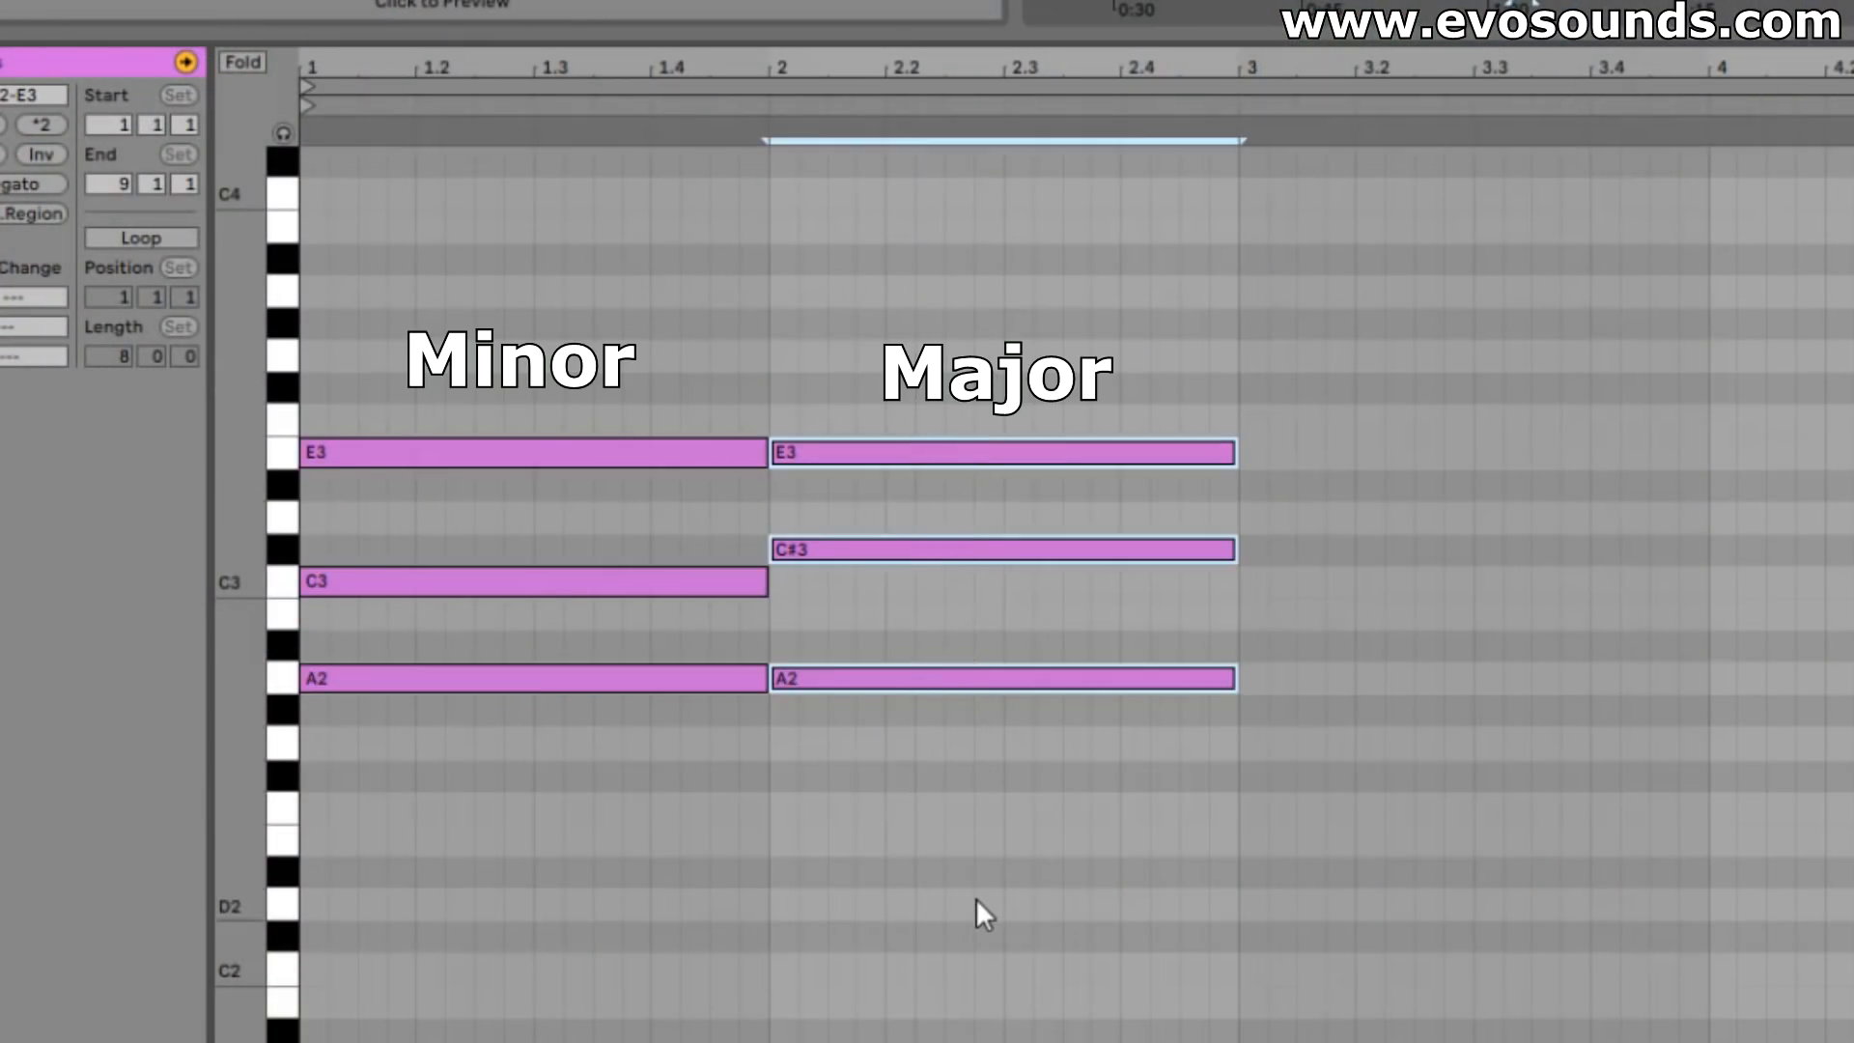
pyautogui.click(976, 897)
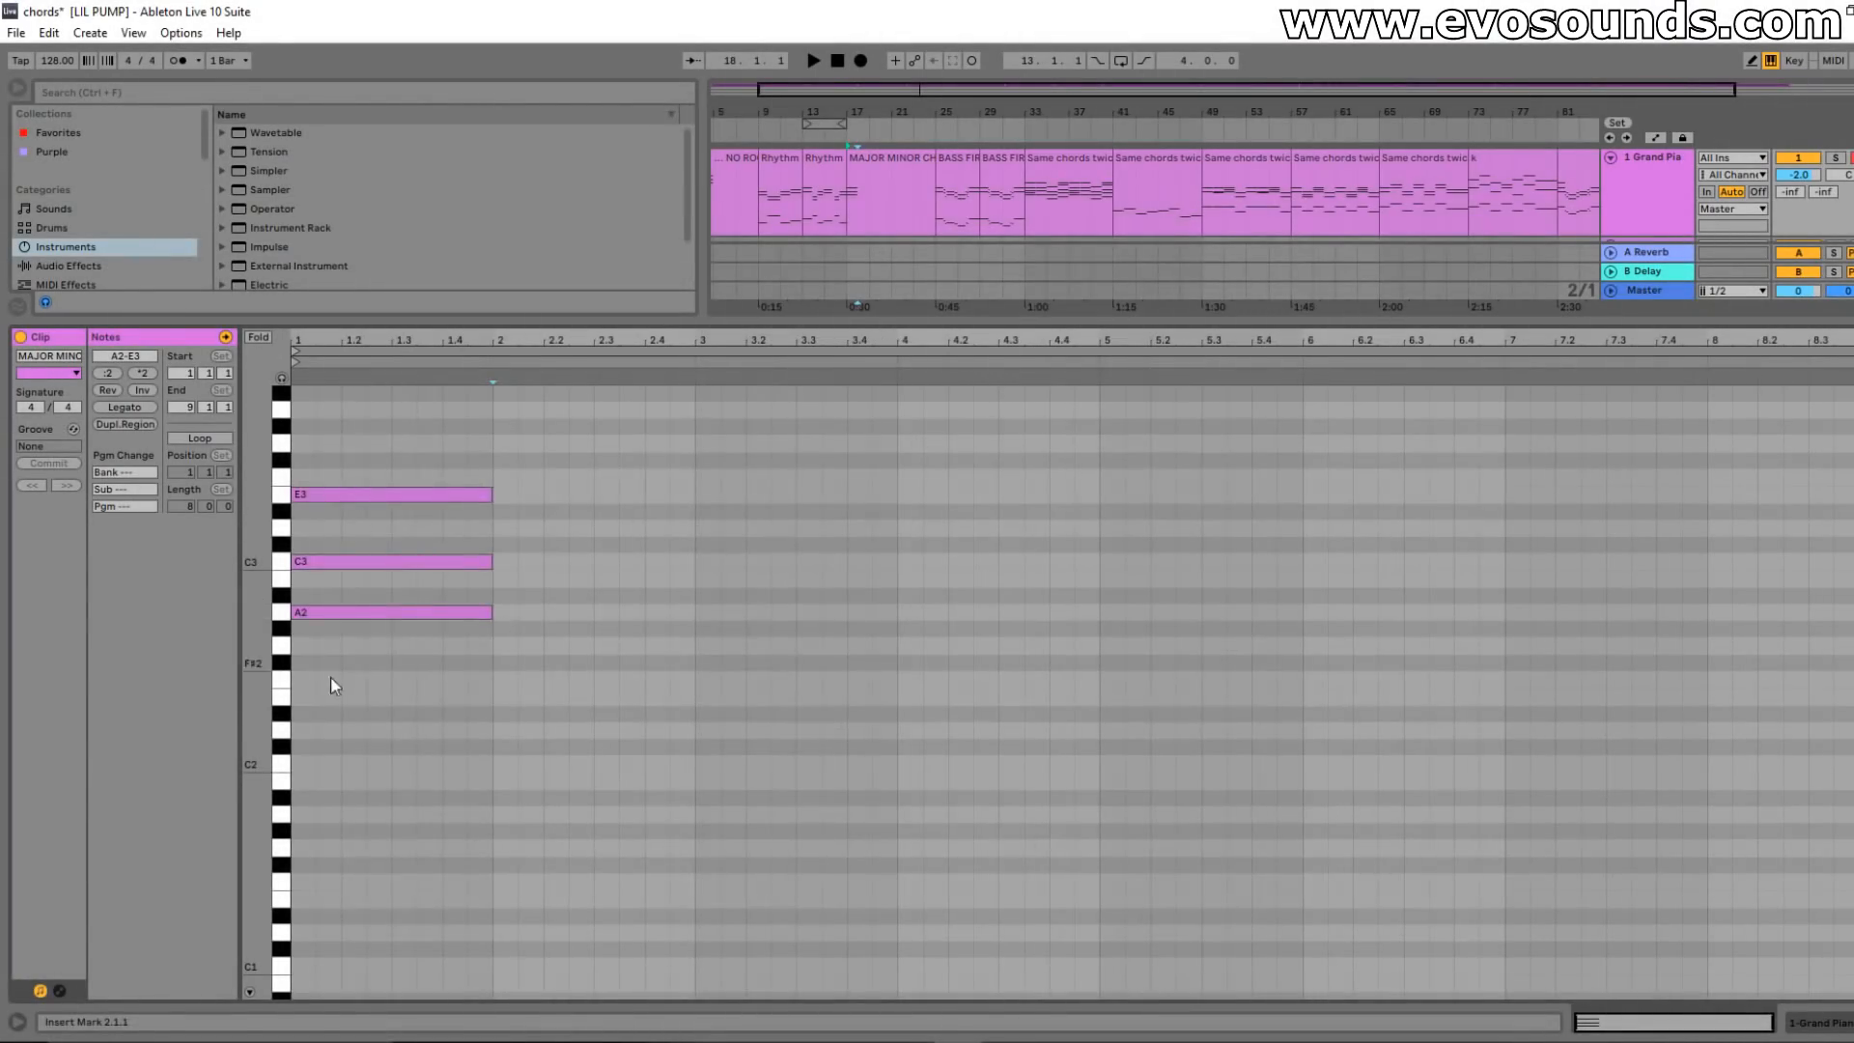
# - Duplicate the A minor chord into bar 2, raise the copy's C3 to C#3, and play both chords
pyautogui.moveTo(336, 684); pyautogui.dragTo(367, 443)
pyautogui.moveTo(258, 570); pyautogui.dragTo(290, 570)
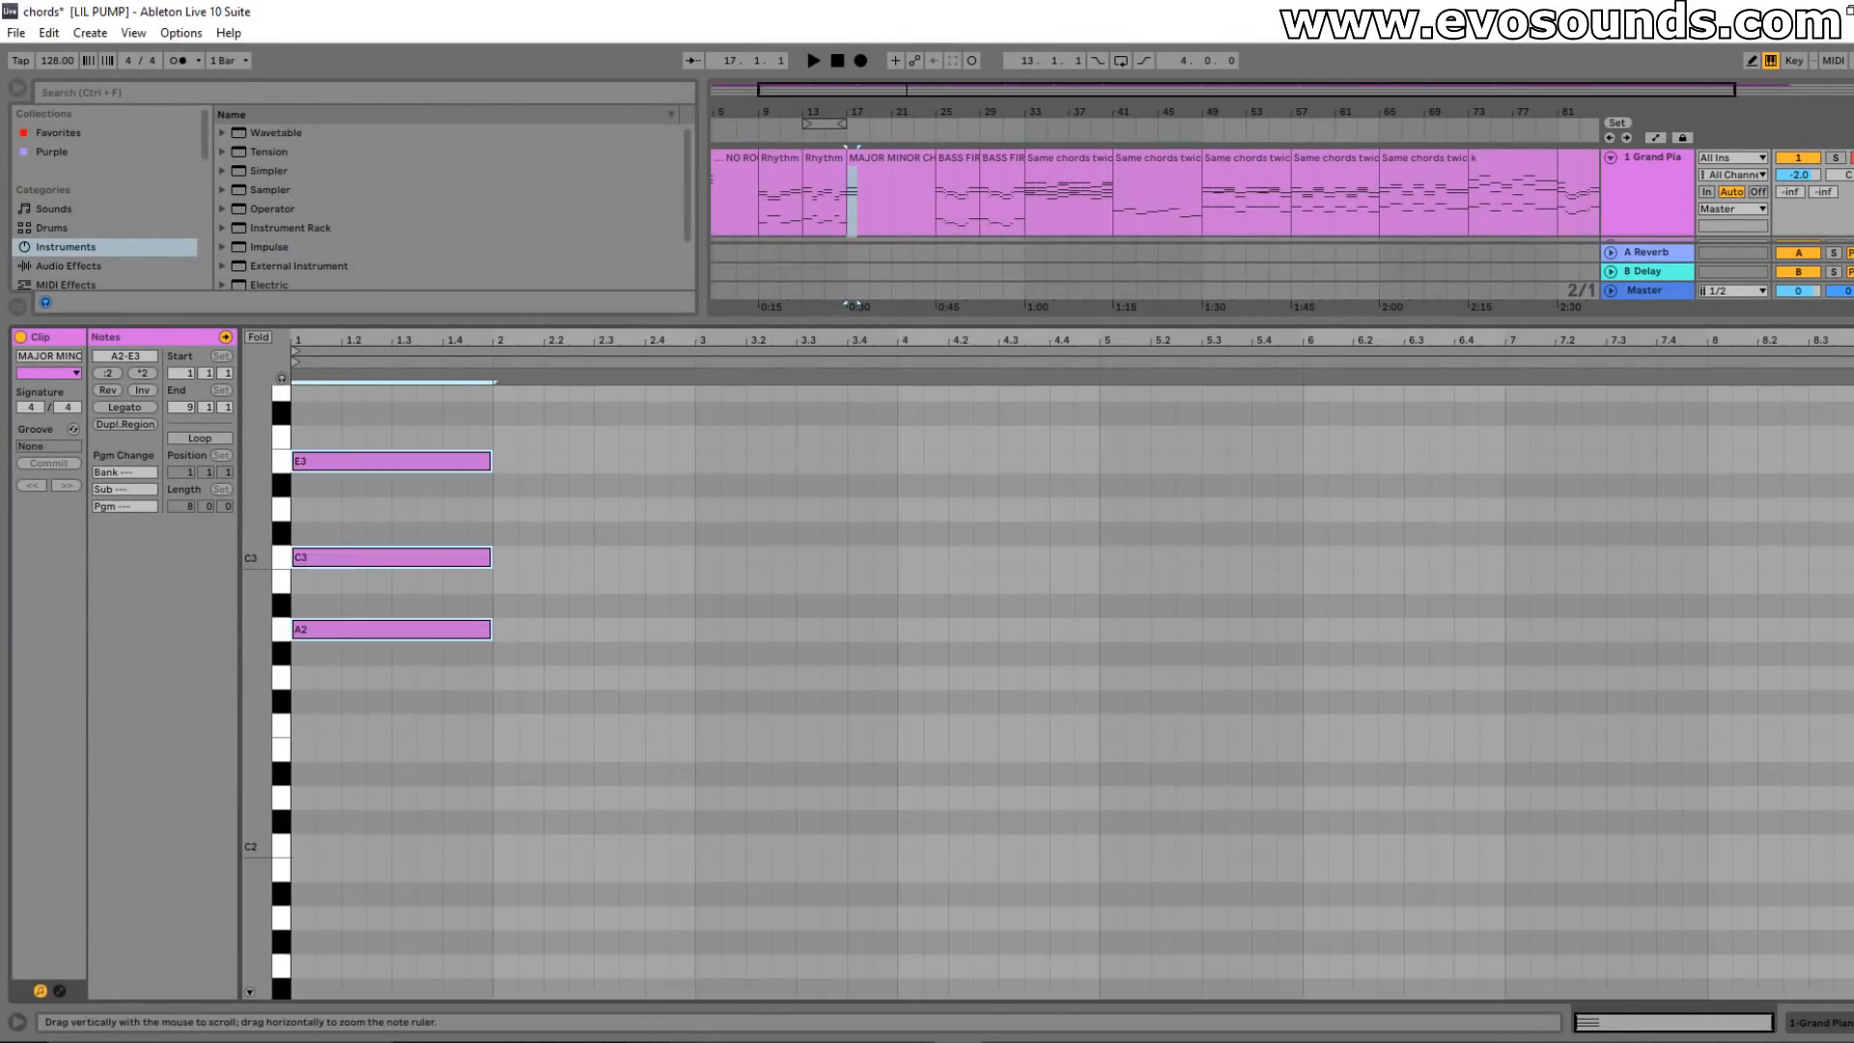
pyautogui.scroll(3, 427, 734)
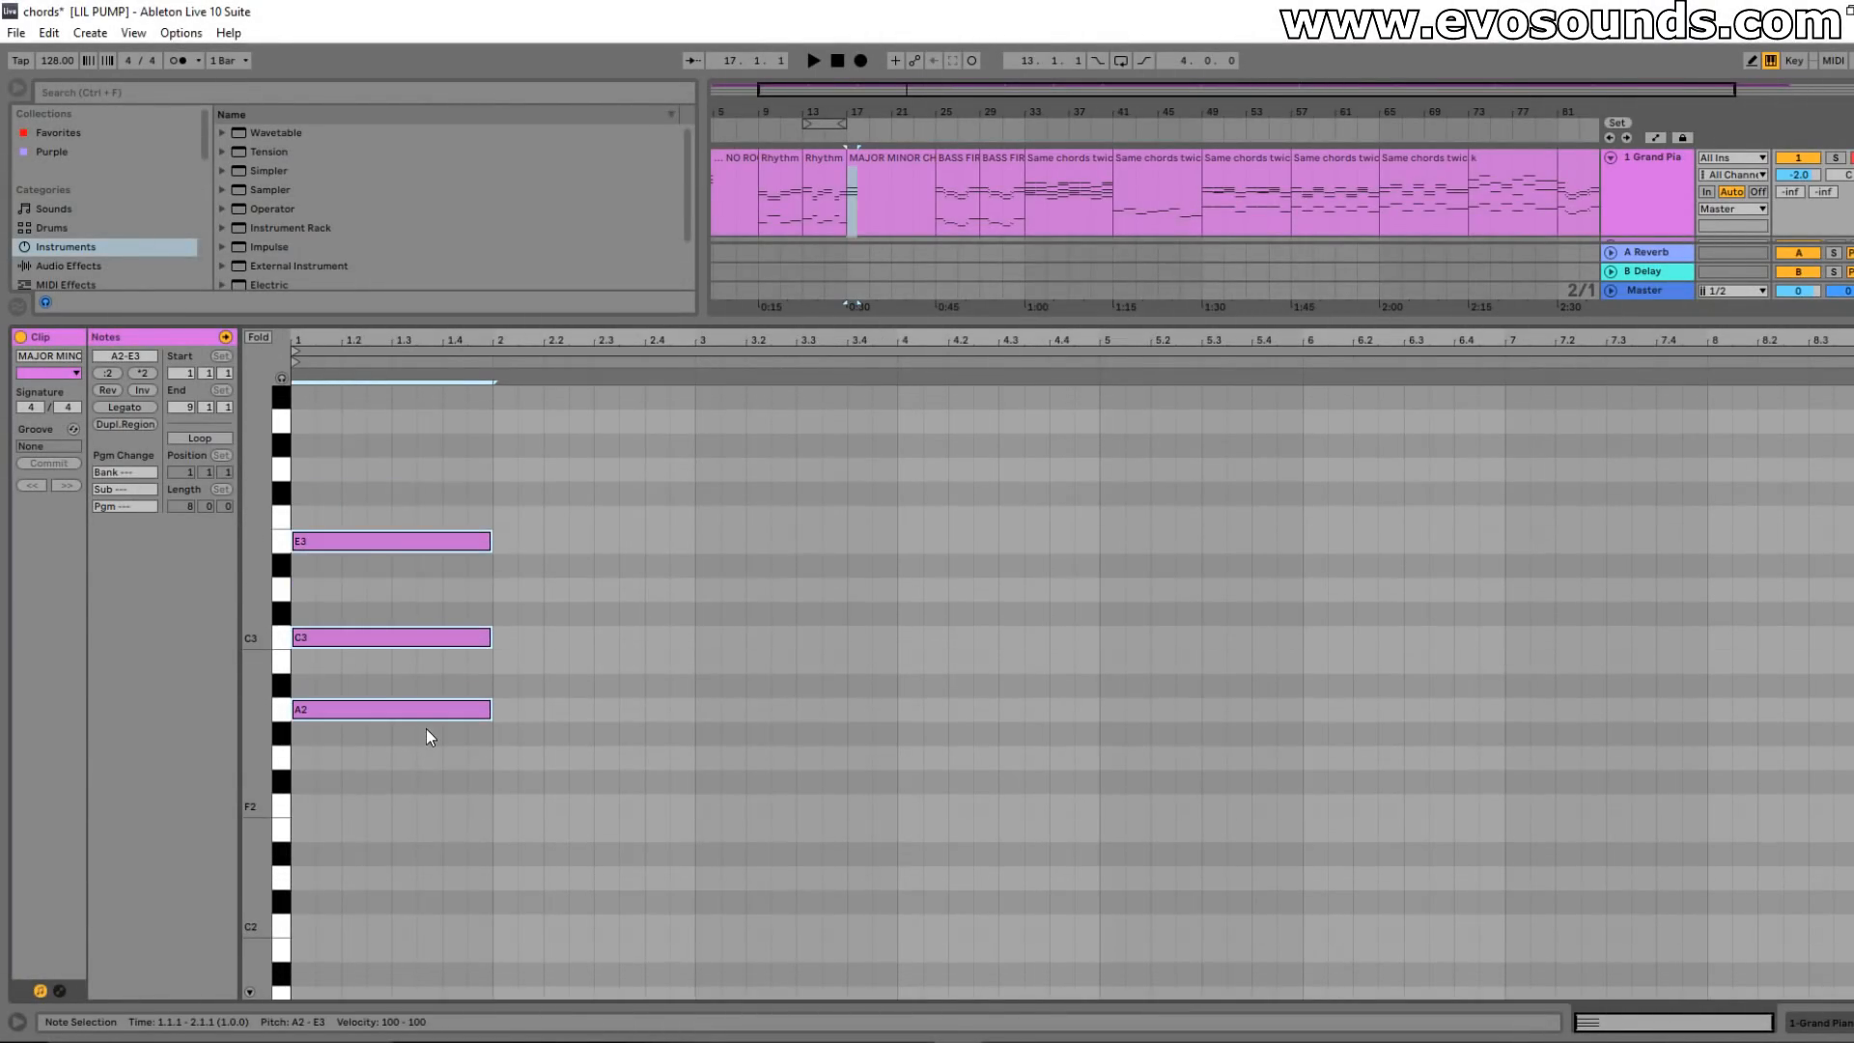
pyautogui.moveTo(396, 765); pyautogui.dragTo(440, 473)
pyautogui.hotkey('ctrl', 'd')
pyautogui.click(564, 651)
pyautogui.click(550, 632)
pyautogui.moveTo(537, 629); pyautogui.dragTo(538, 616)
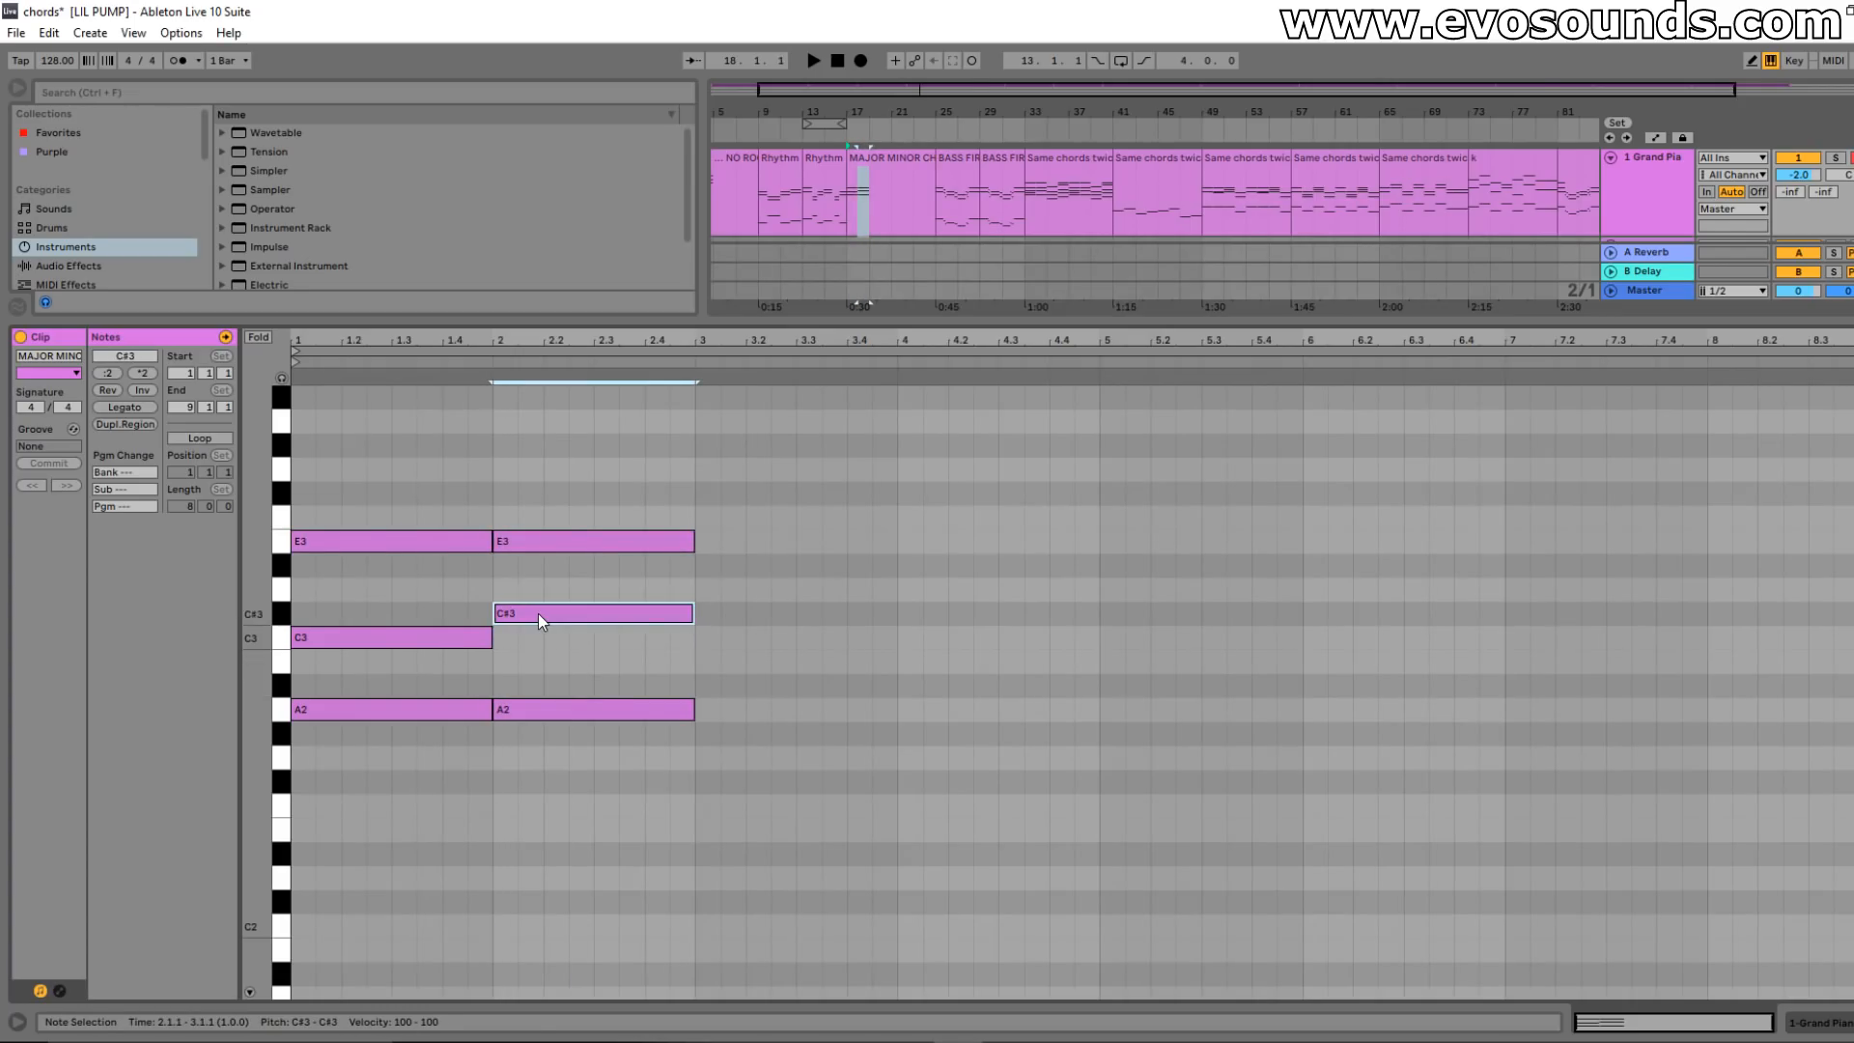
pyautogui.press('space')
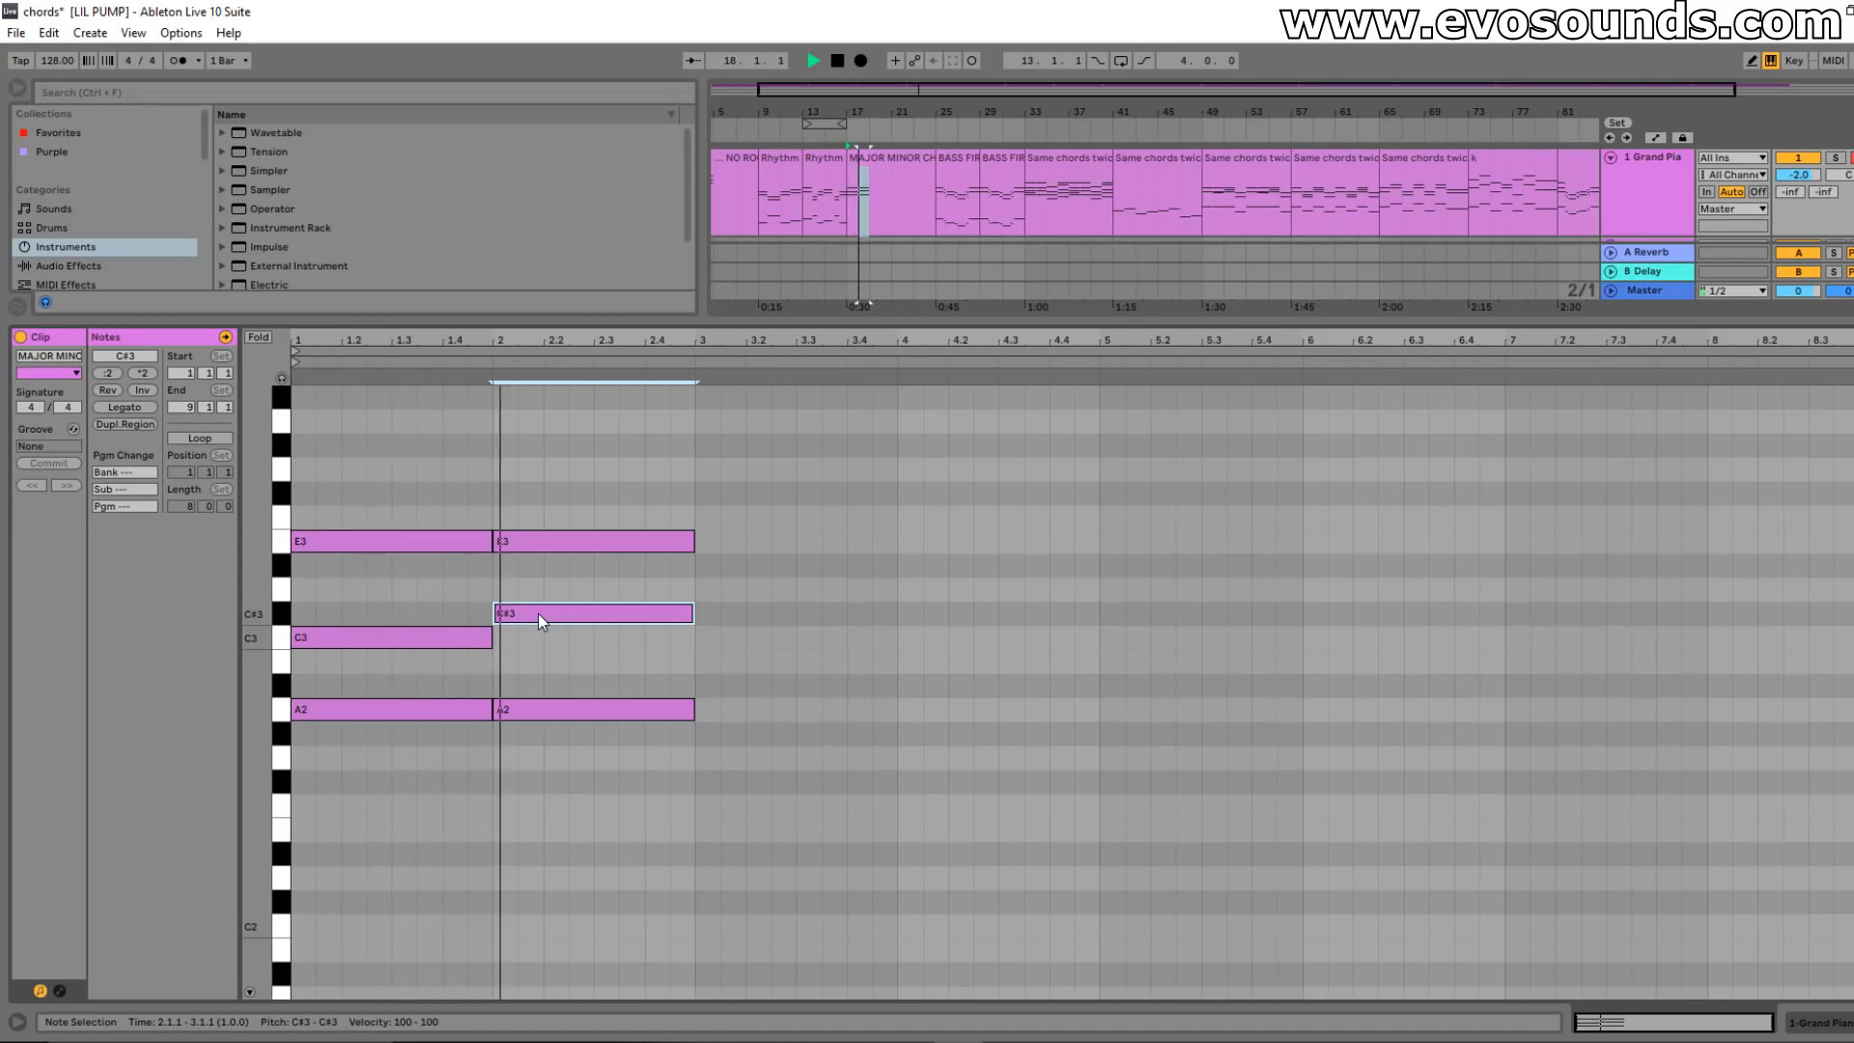
pyautogui.press('space')
# - Add an F major chord (F2, A2, C3) in bar 3 and a G major chord (G2, B2, D3) in bar 4
pyautogui.moveTo(521, 516); pyautogui.dragTo(745, 807)
pyautogui.hotkey('ctrl', 'd')
pyautogui.hotkey('ctrl', 'd')
pyautogui.moveTo(942, 809); pyautogui.dragTo(944, 763)
pyautogui.press('space')
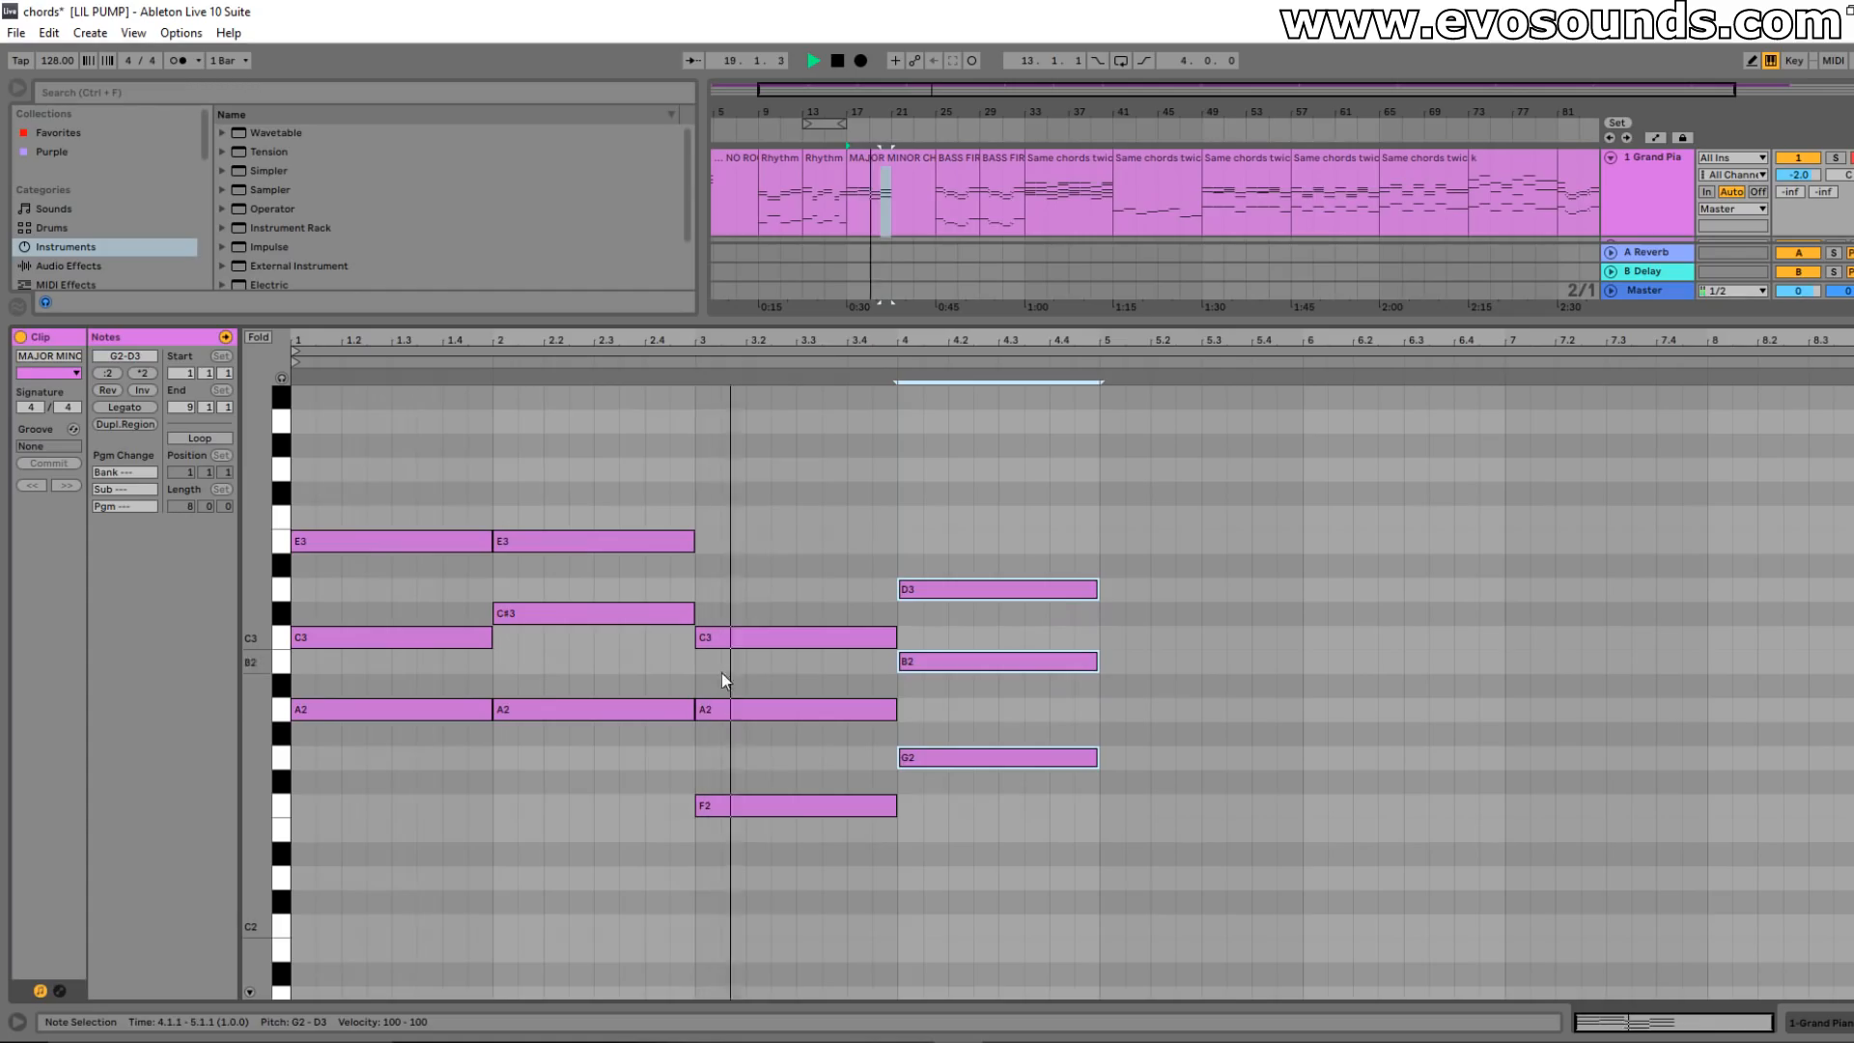
# - Duplicate the four-bar chord progression into bars 5 to 8 and listen to the playback
pyautogui.moveTo(1090, 830); pyautogui.dragTo(426, 401)
pyautogui.hotkey('ctrl', 'd')
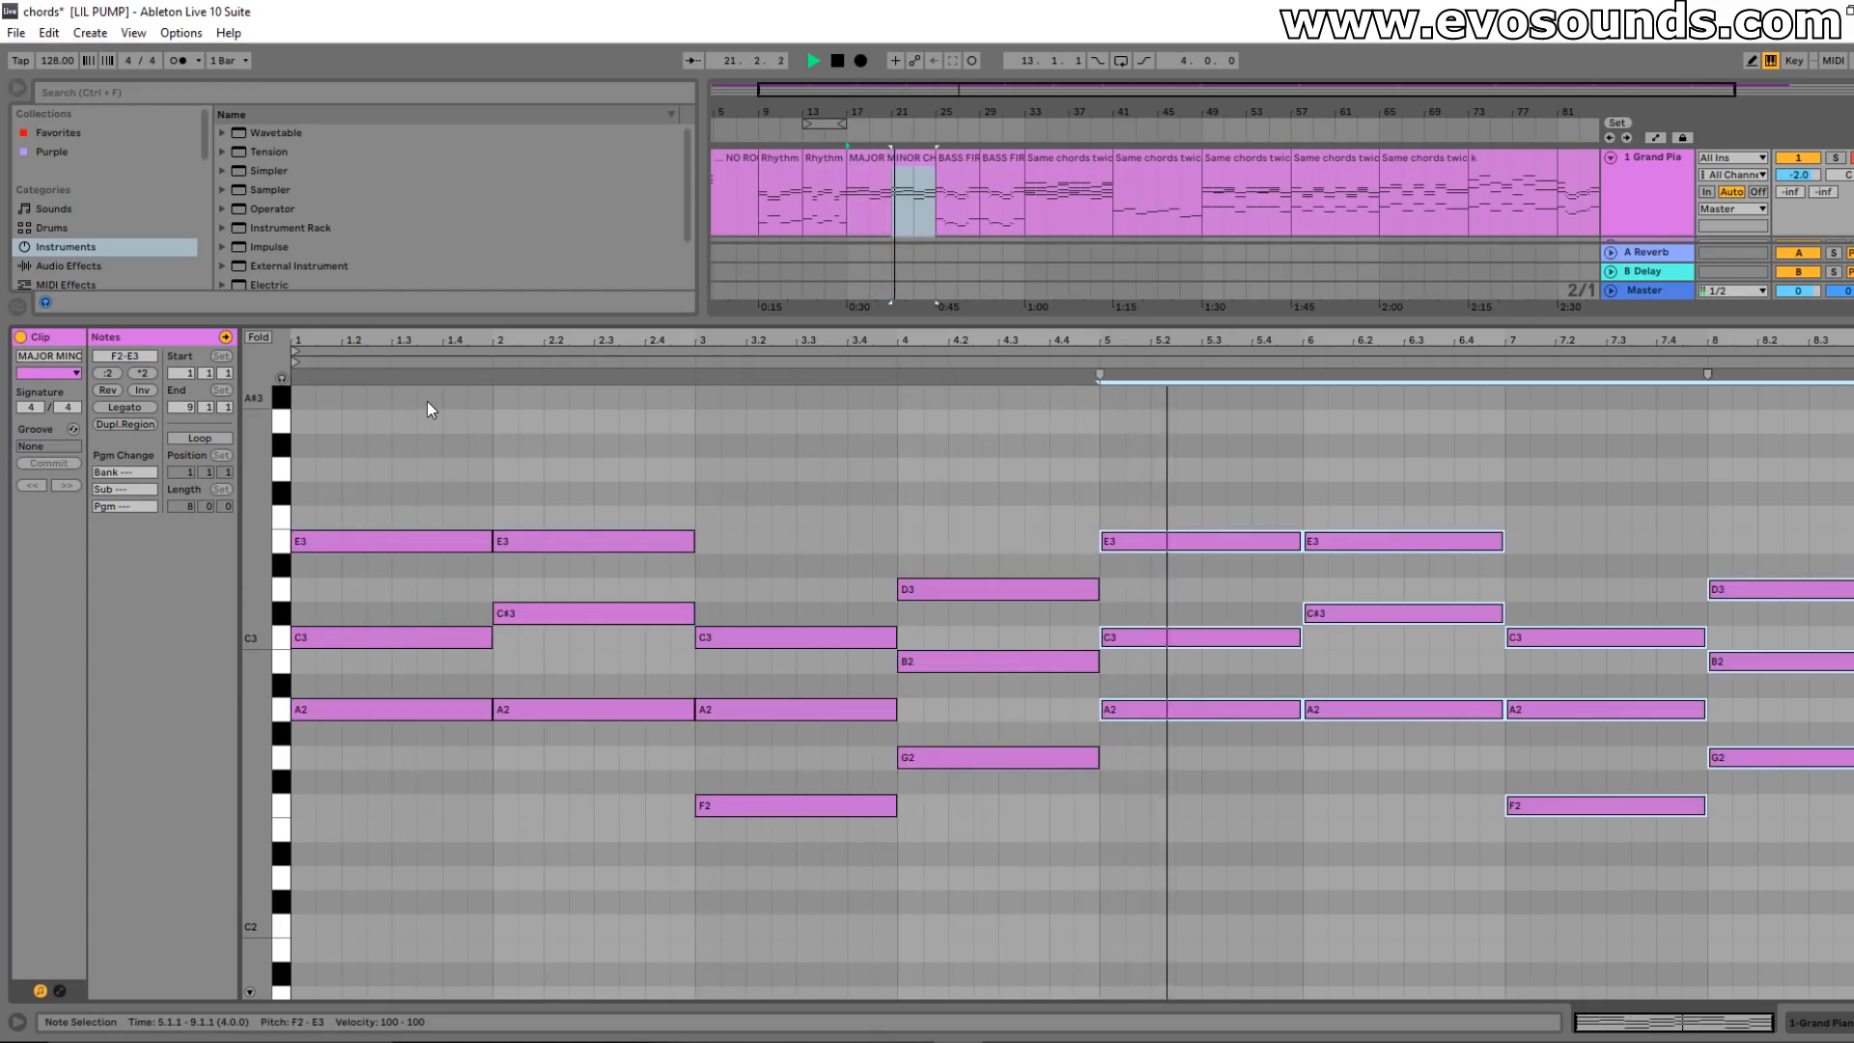
pyautogui.press('space')
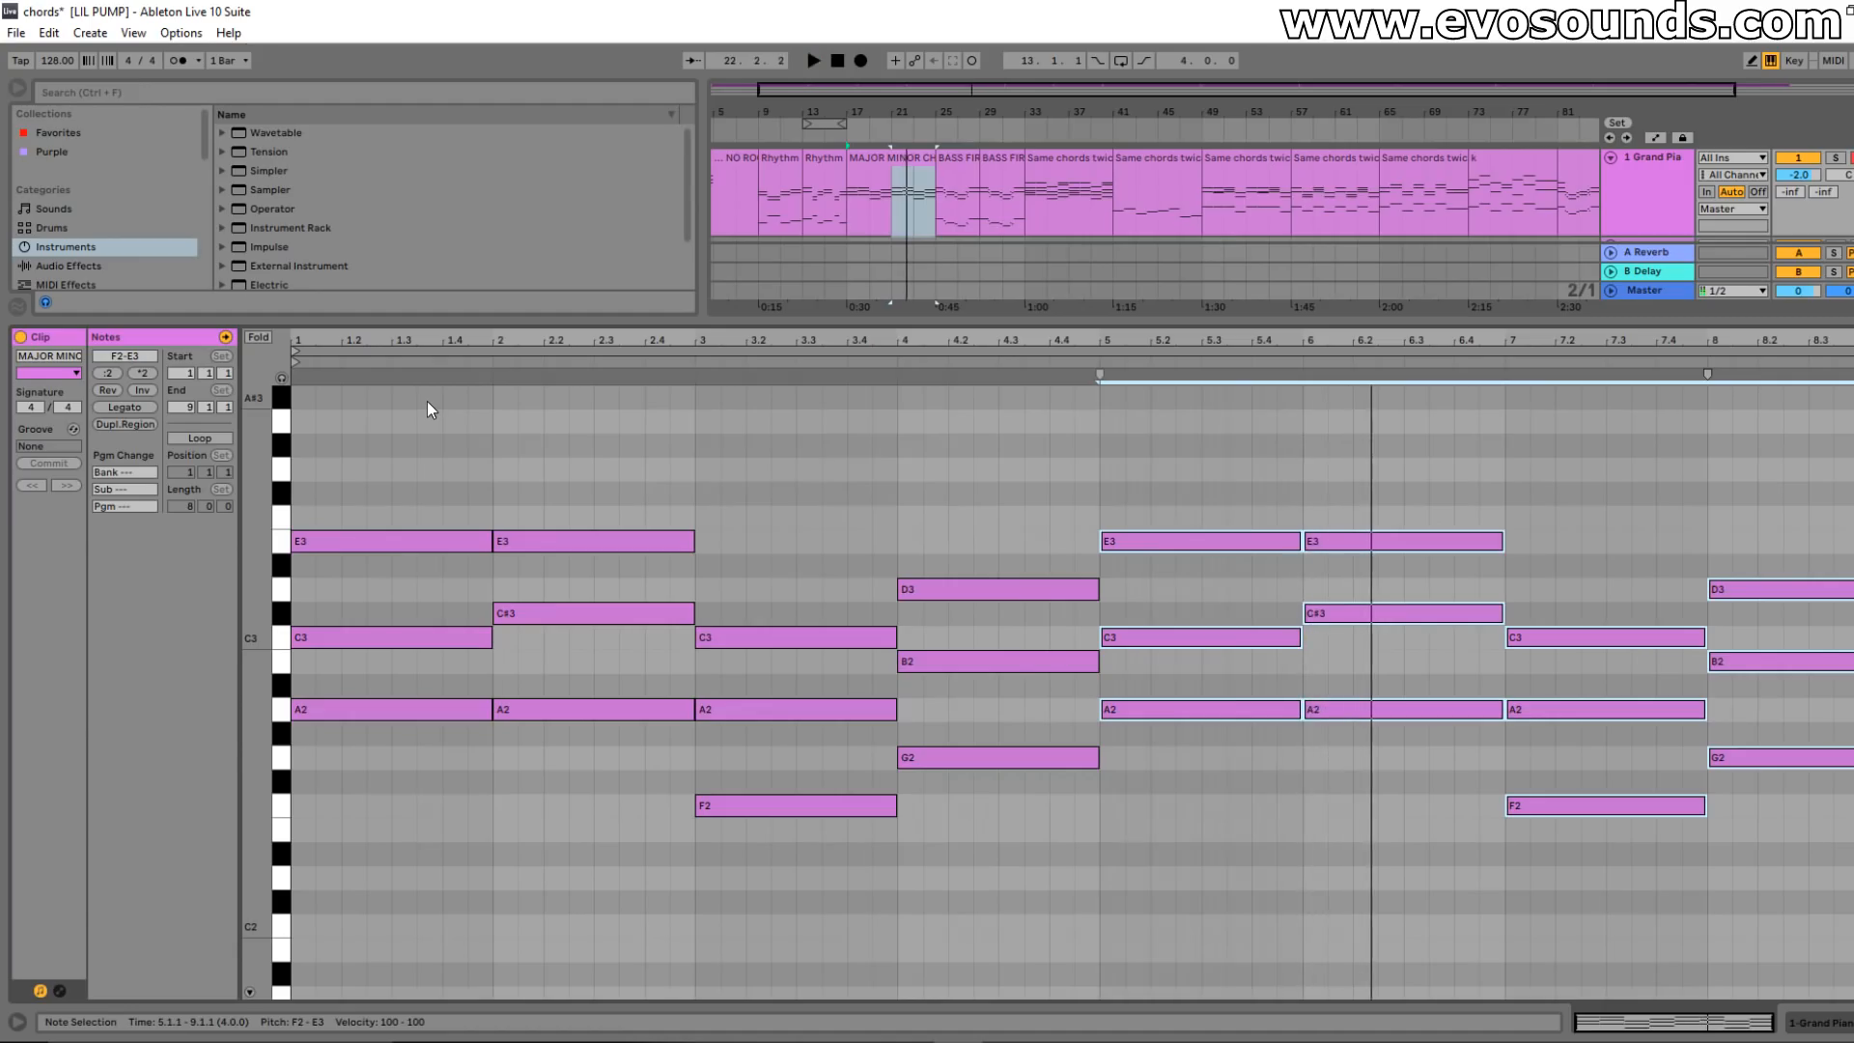
# - Delete all chords after bar 2 and lower the C#3 in bar 2 to C3
pyautogui.moveTo(797, 876); pyautogui.dragTo(1849, 385)
pyautogui.press('Delete')
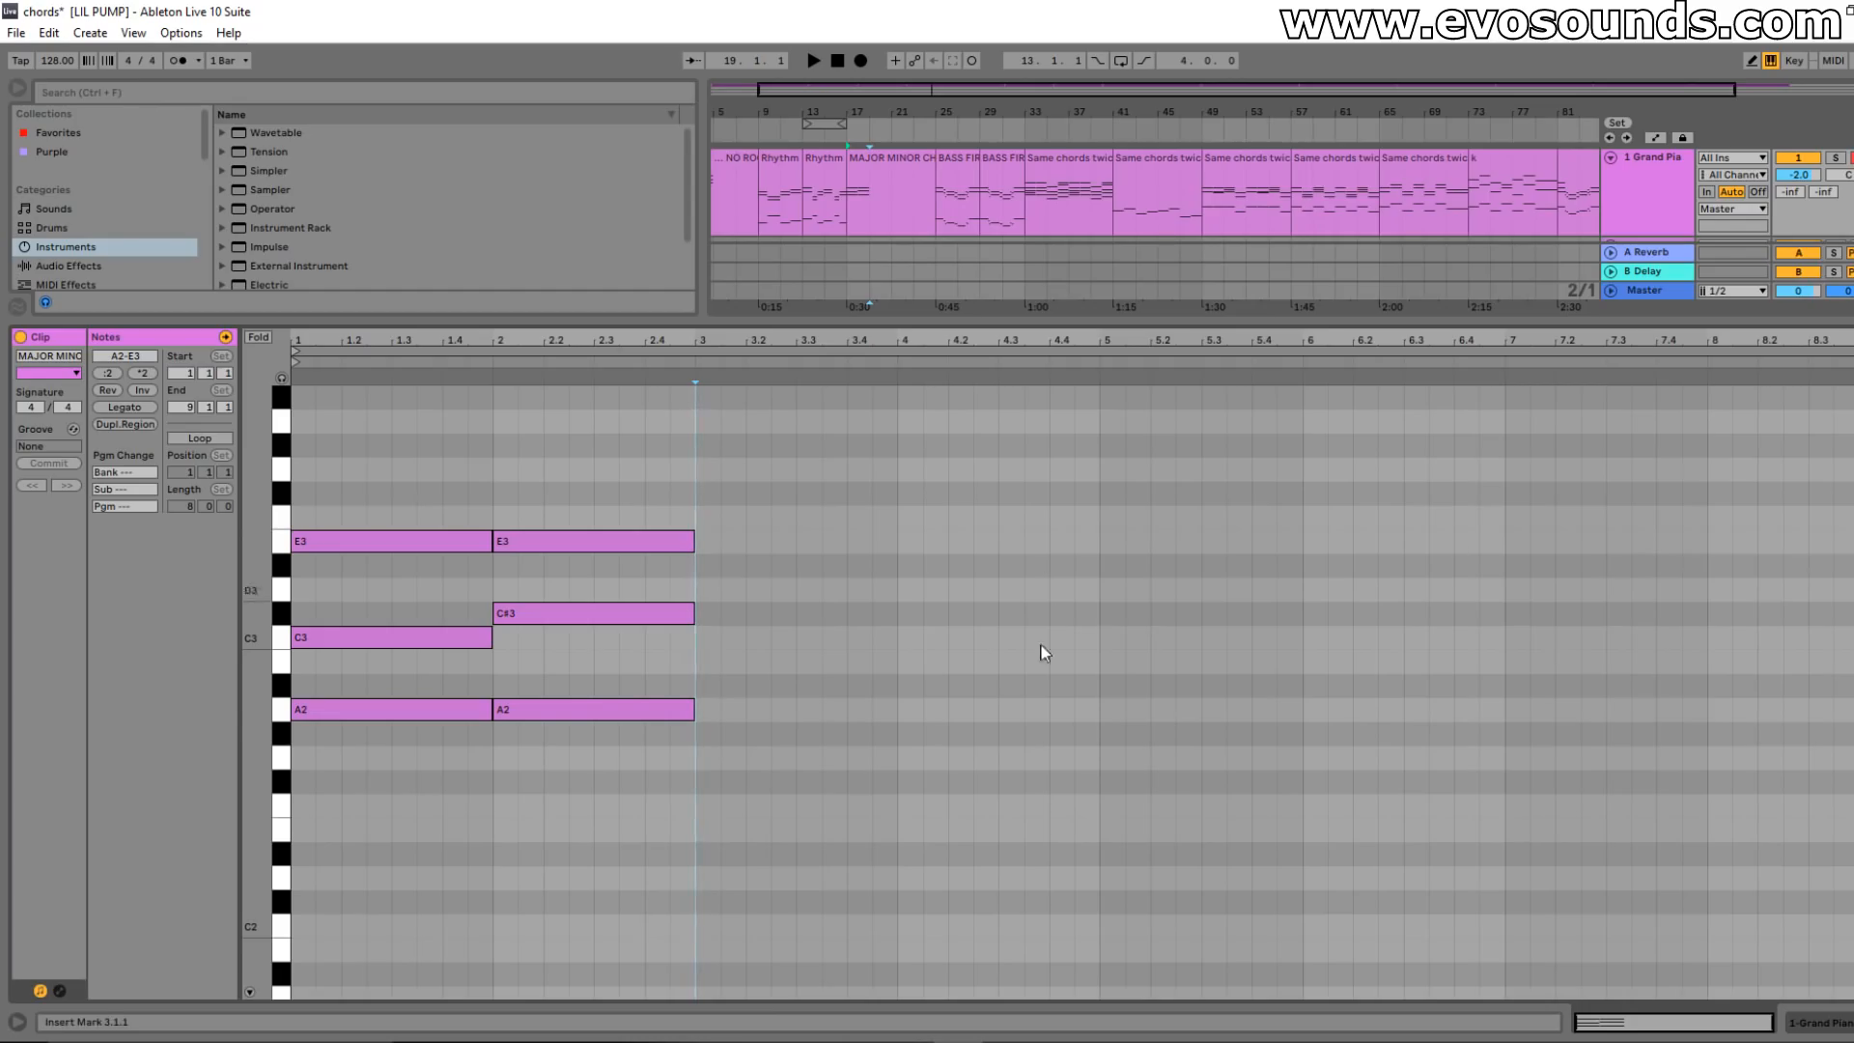
pyautogui.moveTo(377, 768); pyautogui.dragTo(644, 429)
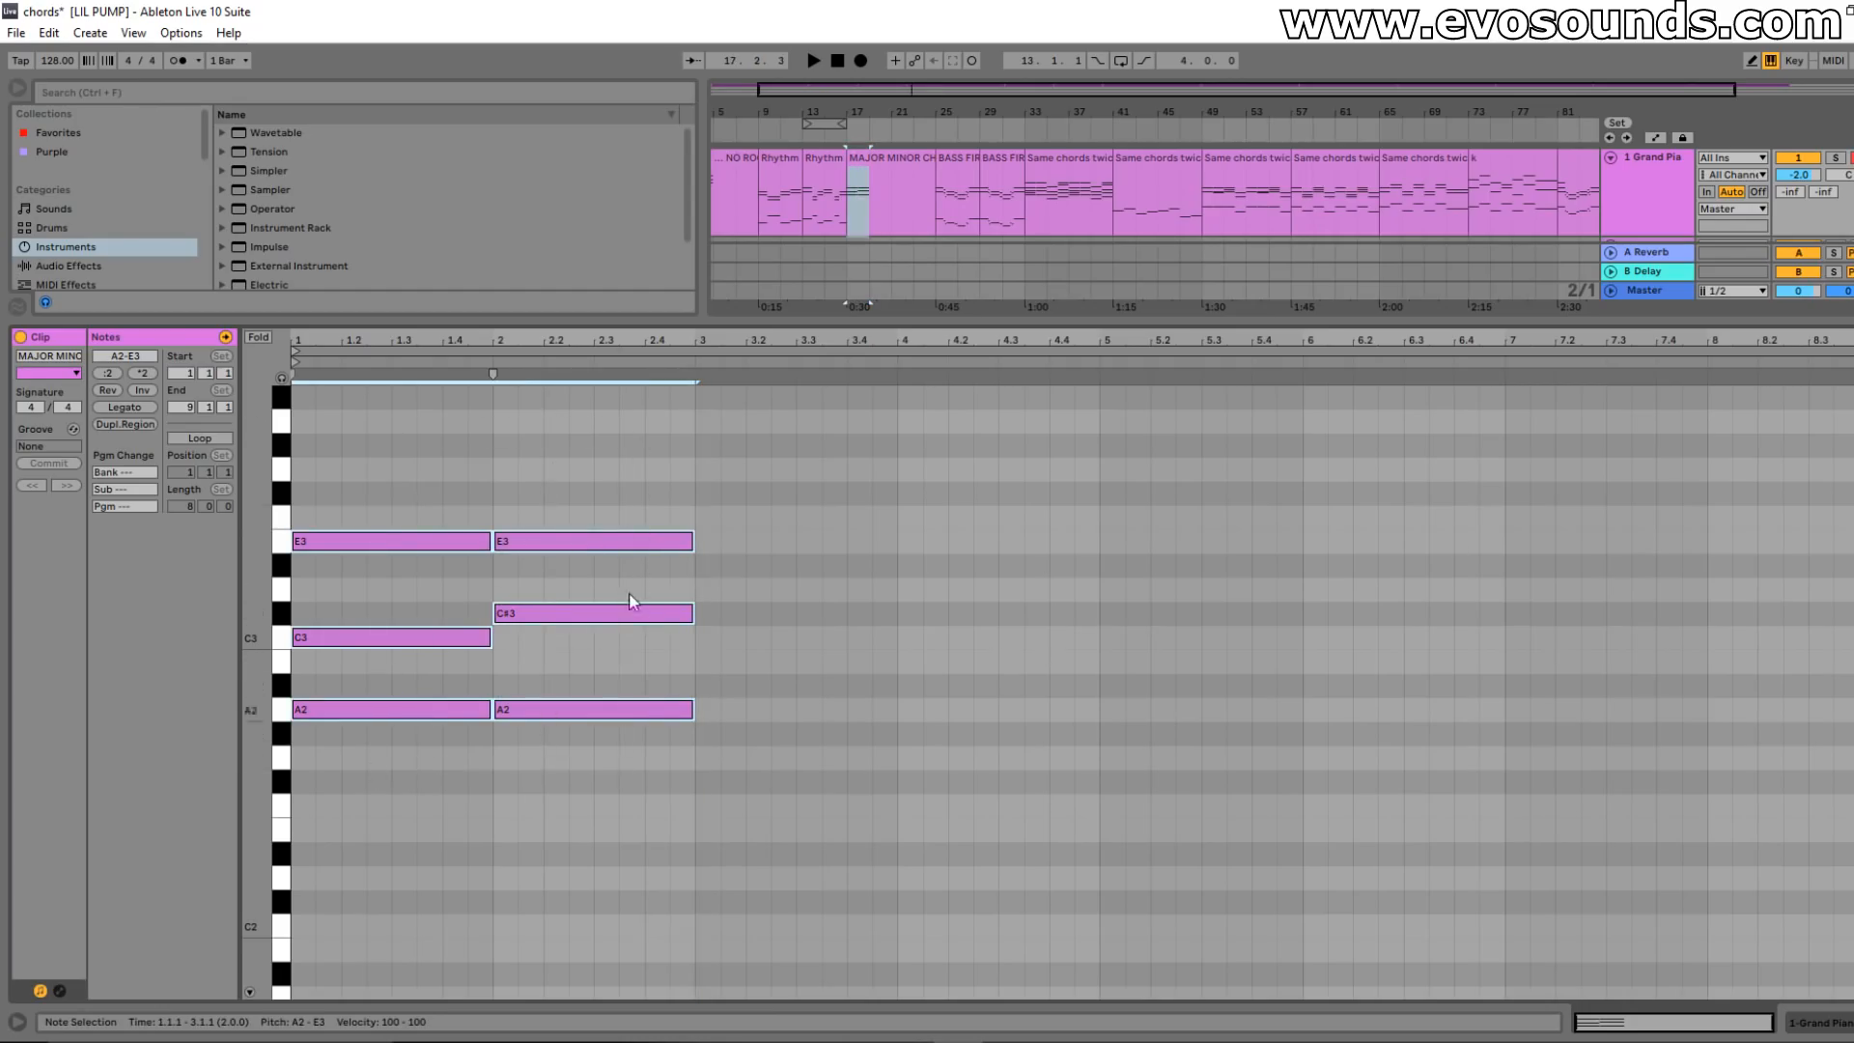
pyautogui.moveTo(589, 615); pyautogui.dragTo(593, 637)
pyautogui.hotkey('ctrl', 'z')
# - Duplicate the bar 2 chord into bar 3, transpose the copy down to D2, F2 and A2, and audition its notes
pyautogui.moveTo(582, 758); pyautogui.dragTo(634, 427)
pyautogui.hotkey('ctrl', 'd')
pyautogui.moveTo(747, 715); pyautogui.dragTo(744, 889)
pyautogui.click(819, 758)
pyautogui.click(734, 883)
pyautogui.click(743, 809)
pyautogui.click(753, 740)
pyautogui.click(748, 809)
pyautogui.click(752, 877)
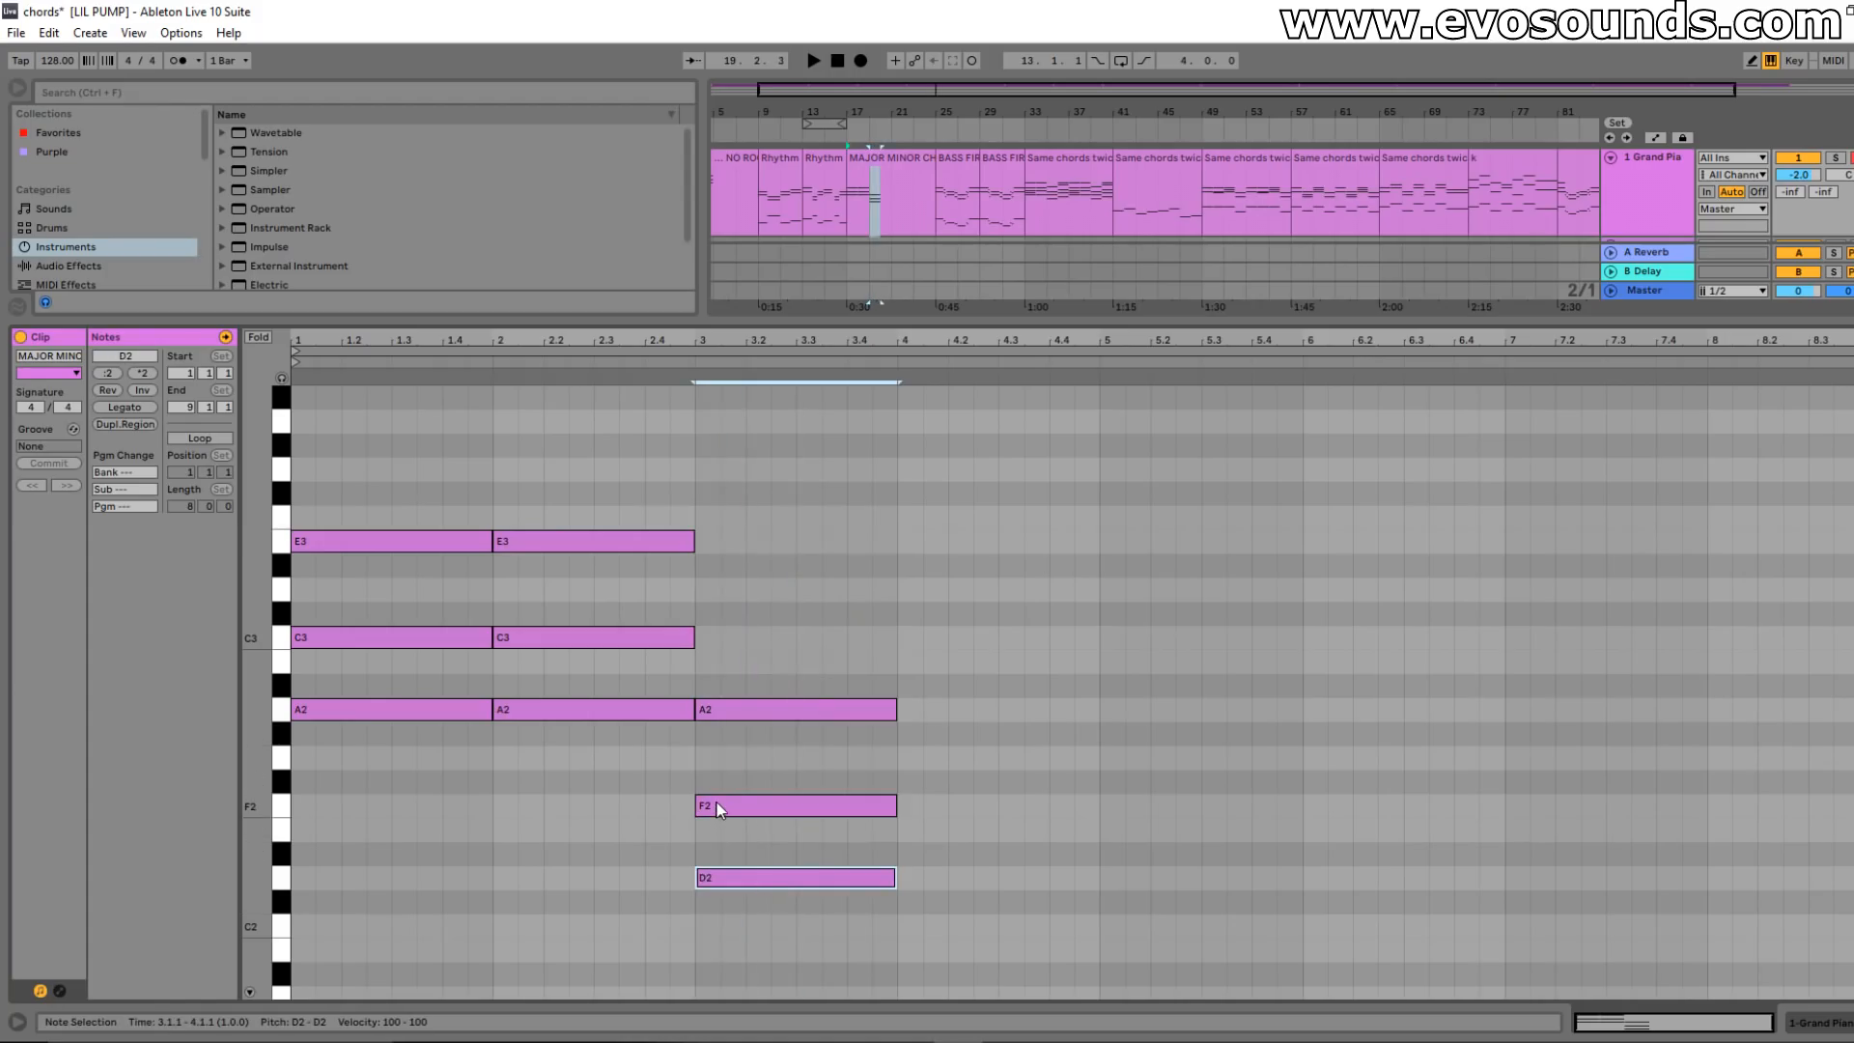
# - Raise the F2 in the bar 3 chord to F#2 and play the progression
pyautogui.moveTo(726, 806); pyautogui.dragTo(729, 781)
pyautogui.press('space')
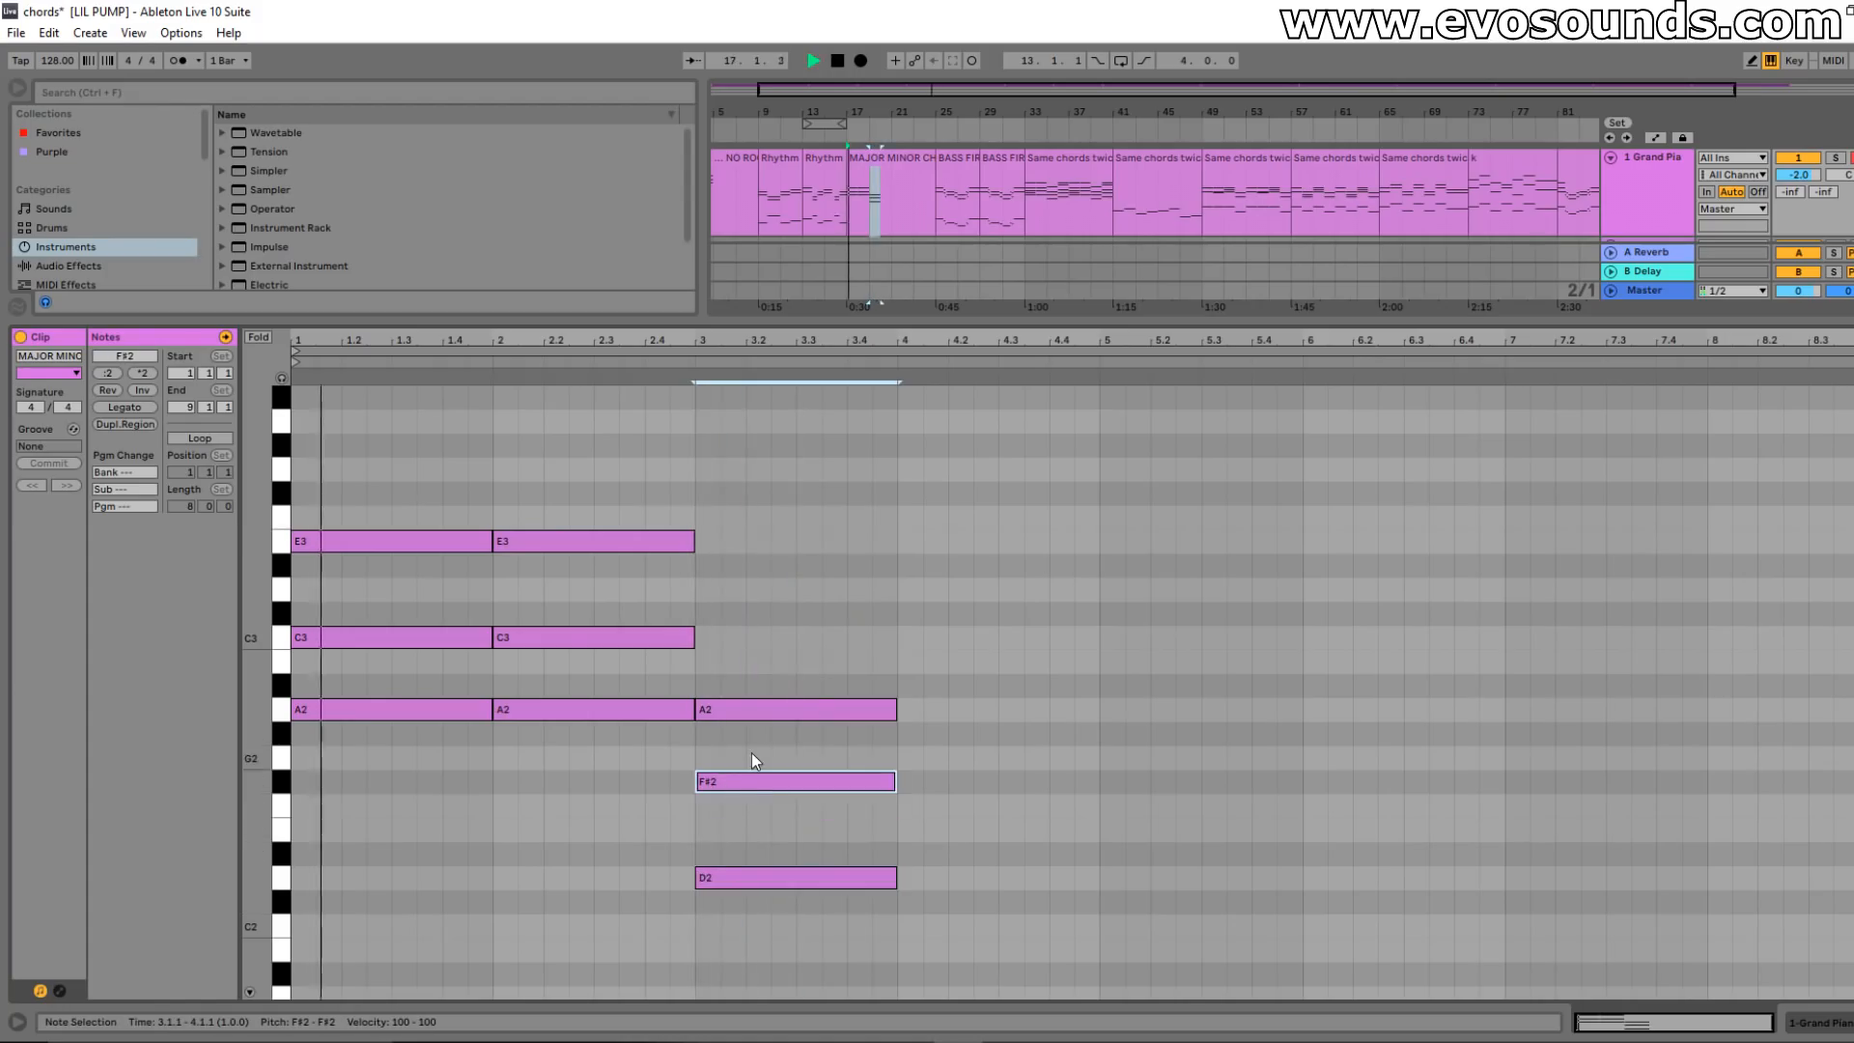
pyautogui.moveTo(621, 765); pyautogui.dragTo(570, 484)
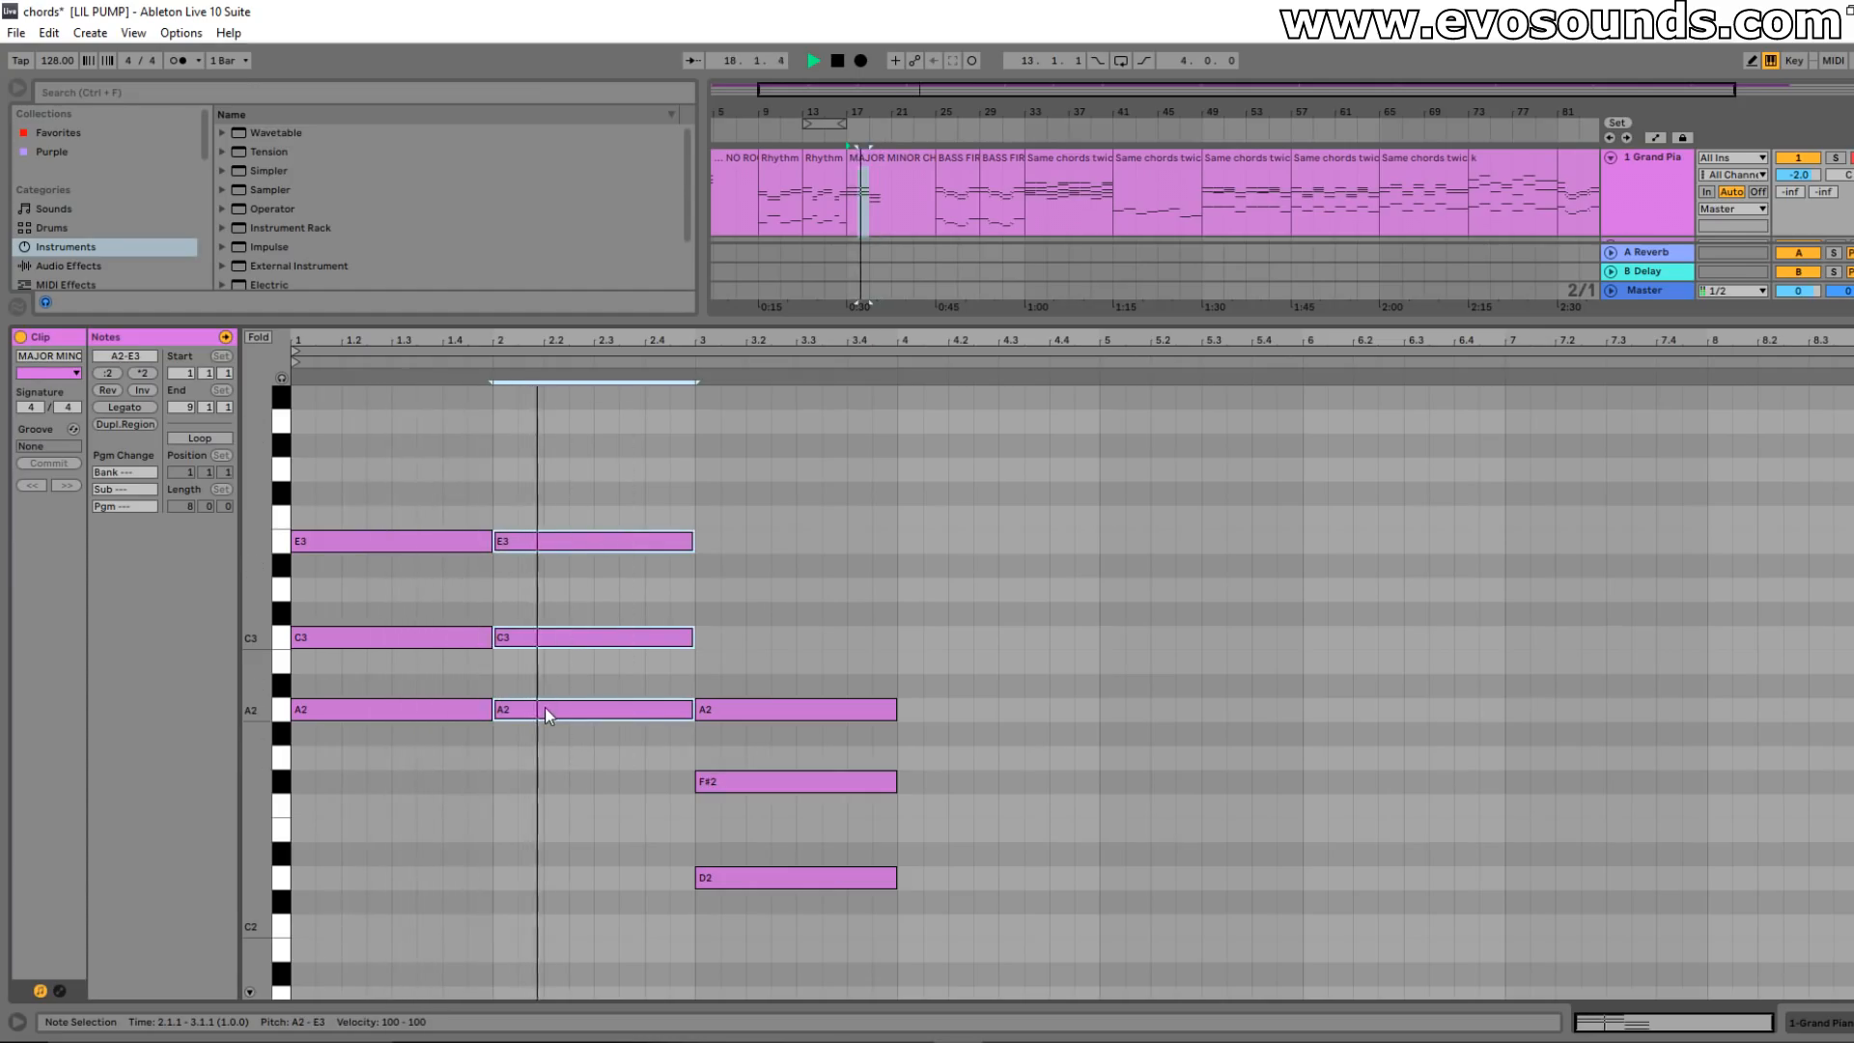
# - Duplicate the D major chord into bar 4, lower the copy's F#2 to F2, and play the clip
pyautogui.moveTo(765, 608); pyautogui.dragTo(809, 877)
pyautogui.hotkey('ctrl', 'd')
pyautogui.moveTo(1099, 937); pyautogui.dragTo(1074, 903)
pyautogui.press('space')
pyautogui.click(940, 786)
pyautogui.press('Down')
pyautogui.click(662, 354)
pyautogui.click(665, 360)
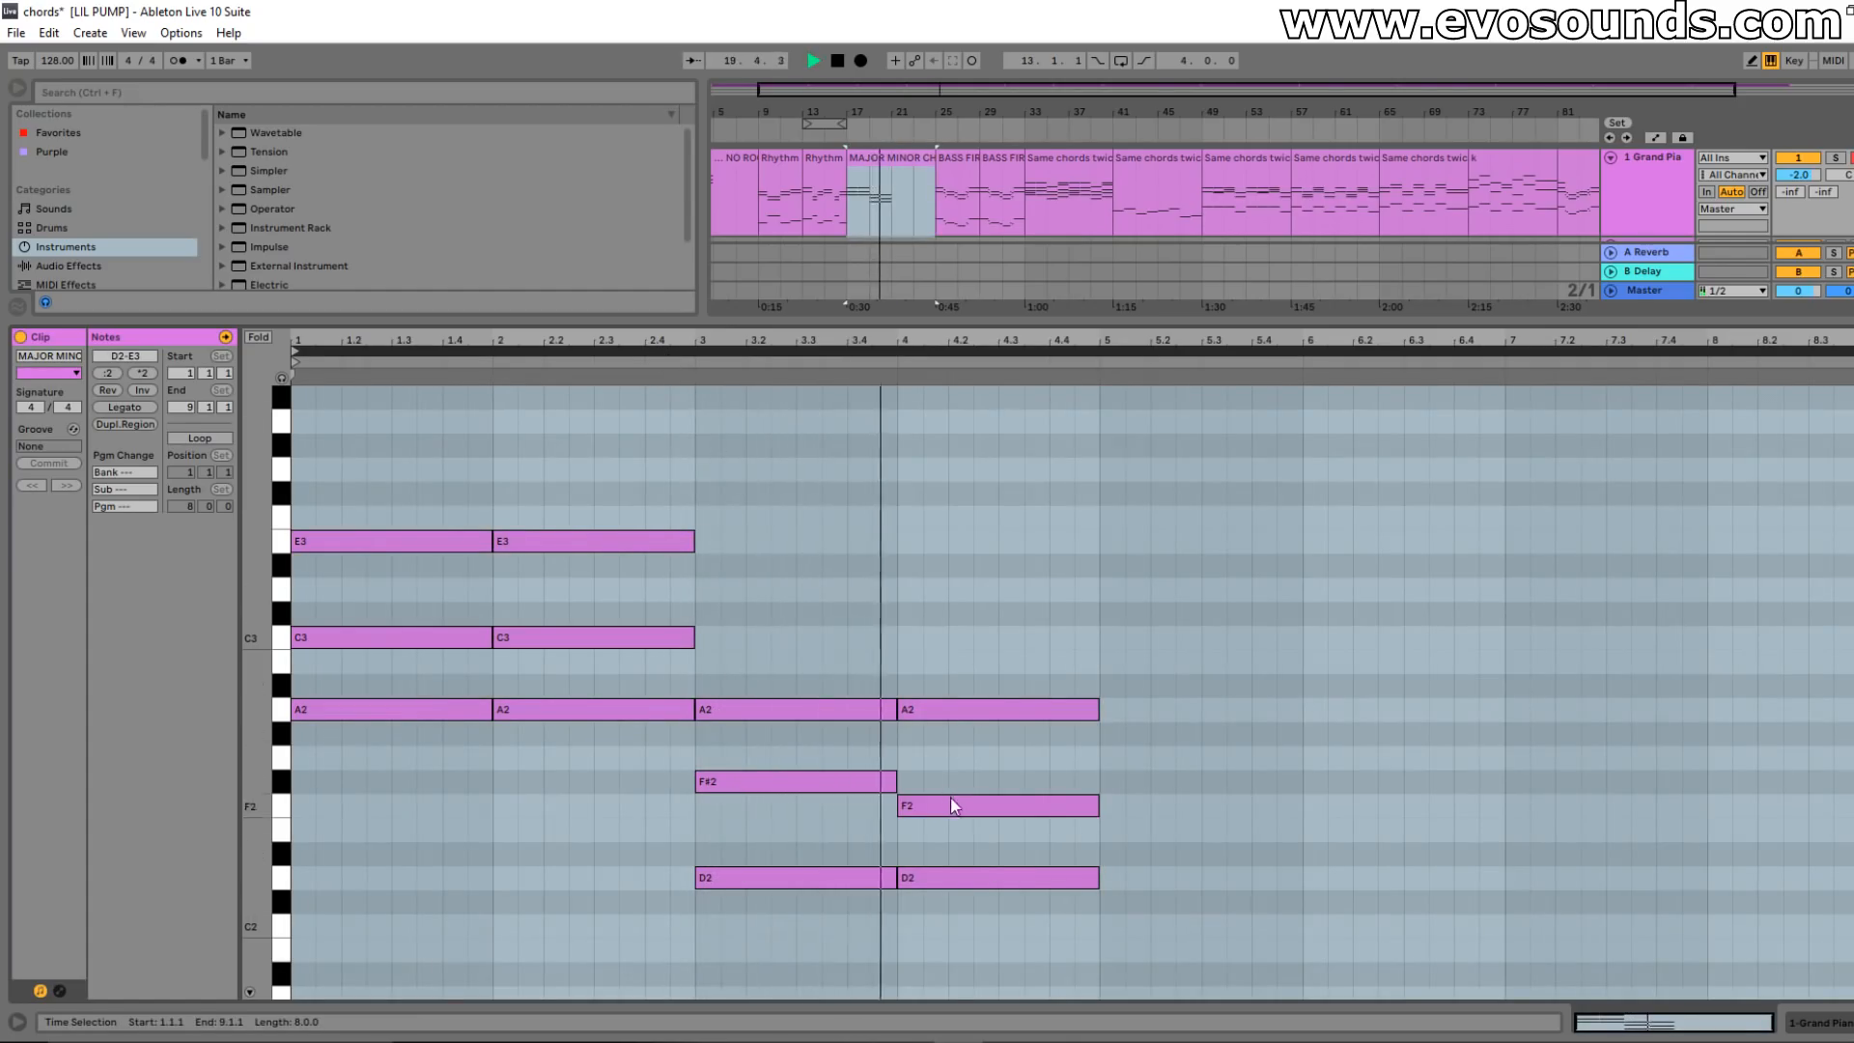
pyautogui.press('space')
# - Delete the chords in bars 3 and 4 and raise the C3 in bar 2 to C#3
pyautogui.moveTo(976, 927); pyautogui.dragTo(809, 670)
pyautogui.press('Delete')
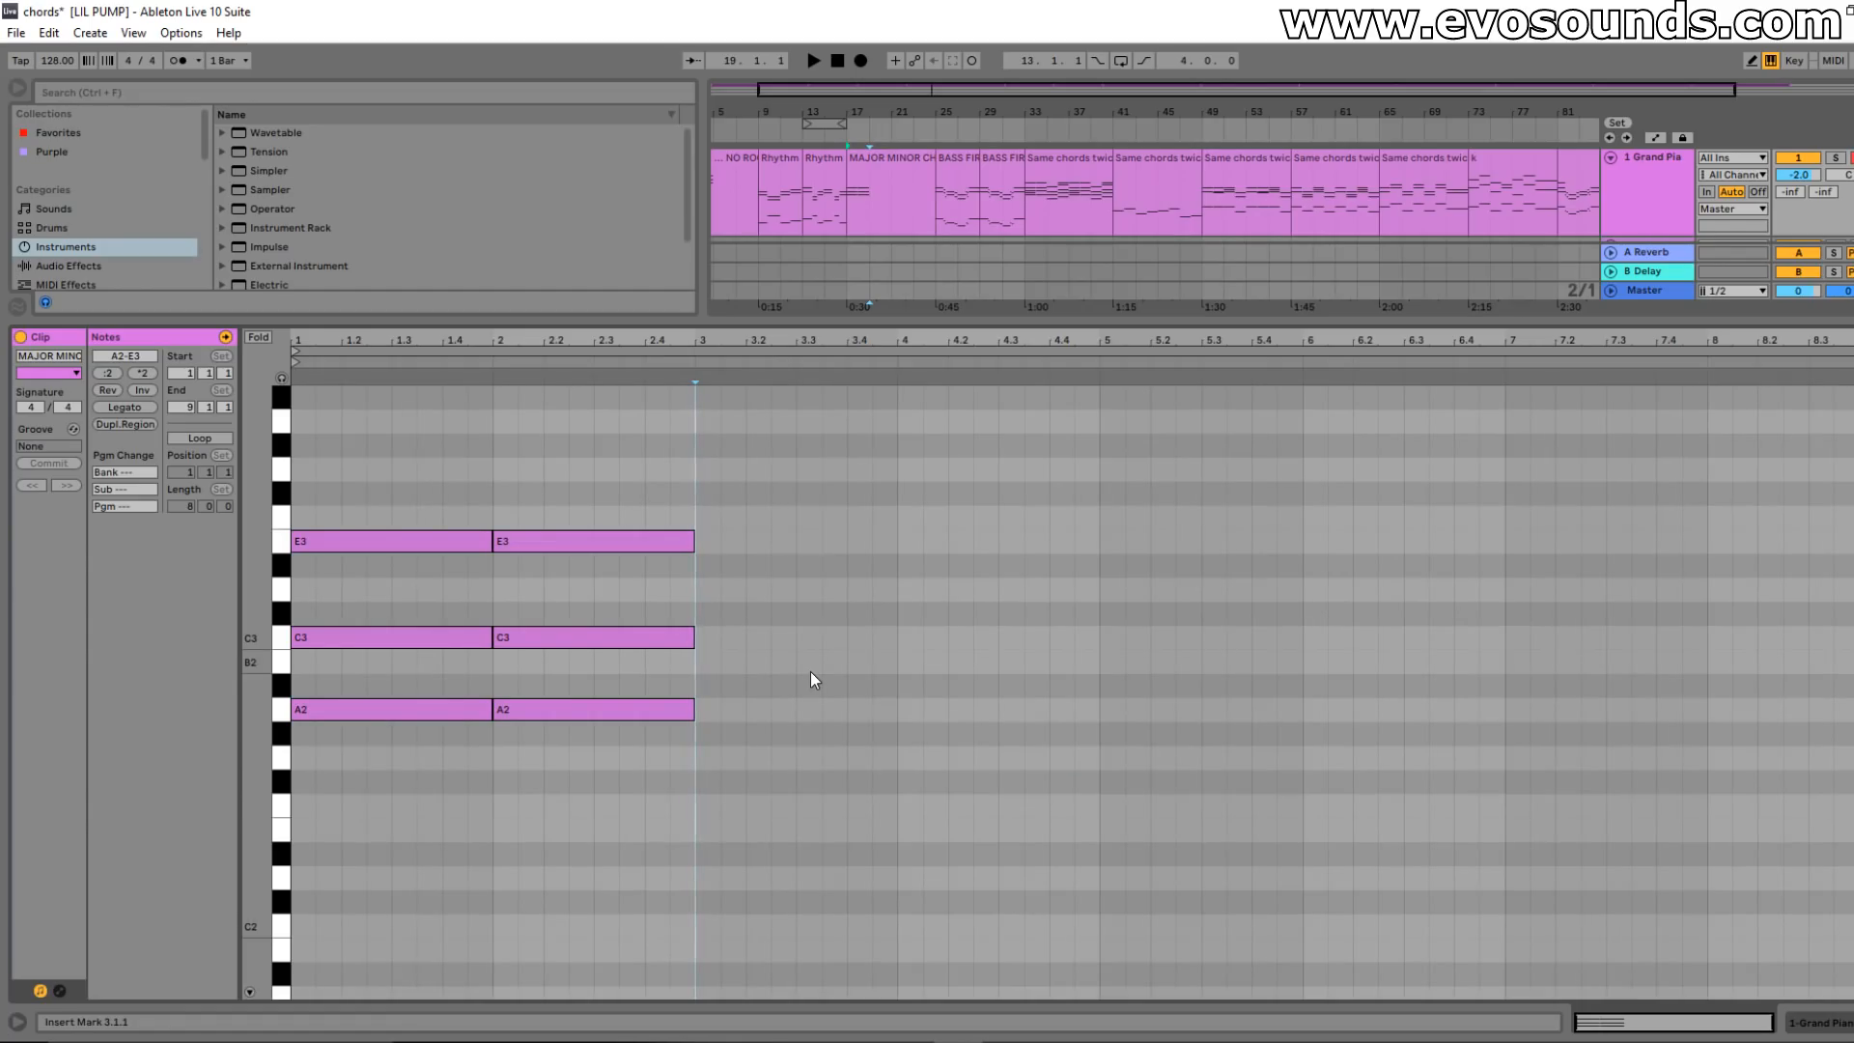
pyautogui.moveTo(574, 636); pyautogui.dragTo(555, 619)
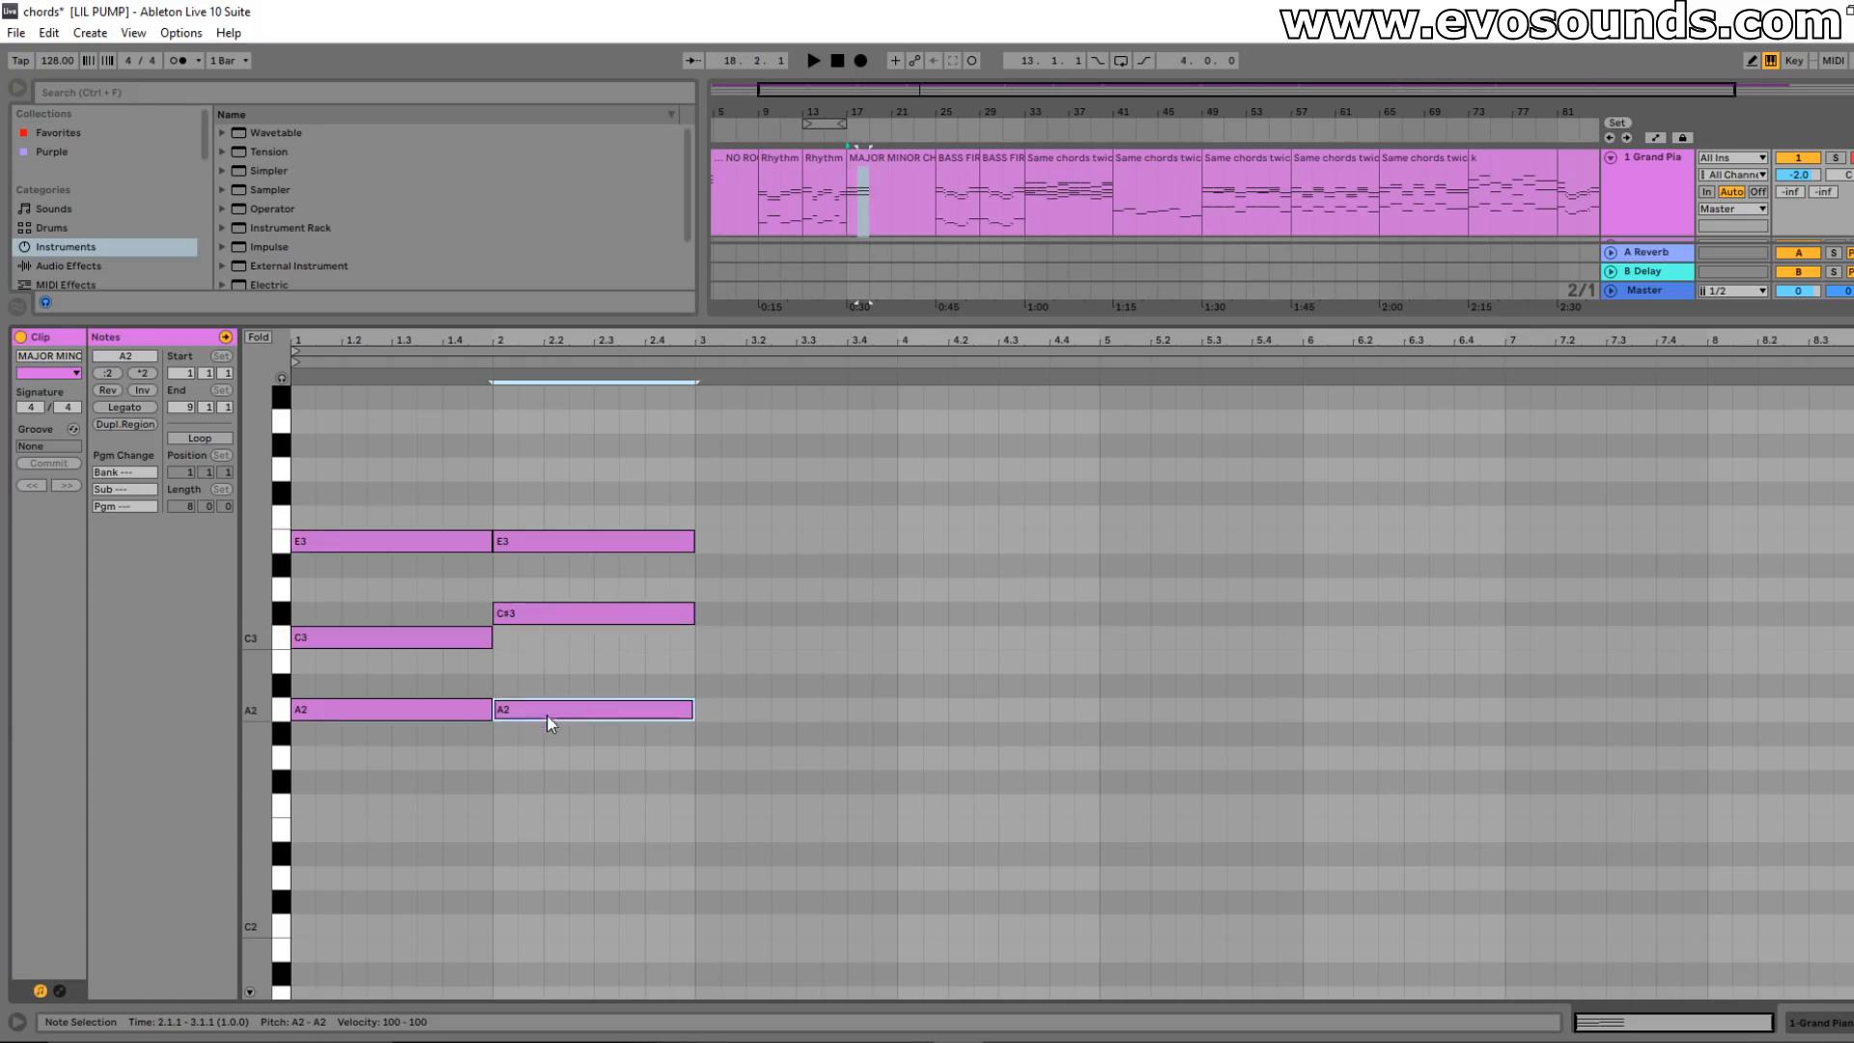
# - Audition individual notes of the bar 1 and bar 2 chords, comparing the C3 and C#3 middle notes
pyautogui.click(473, 643)
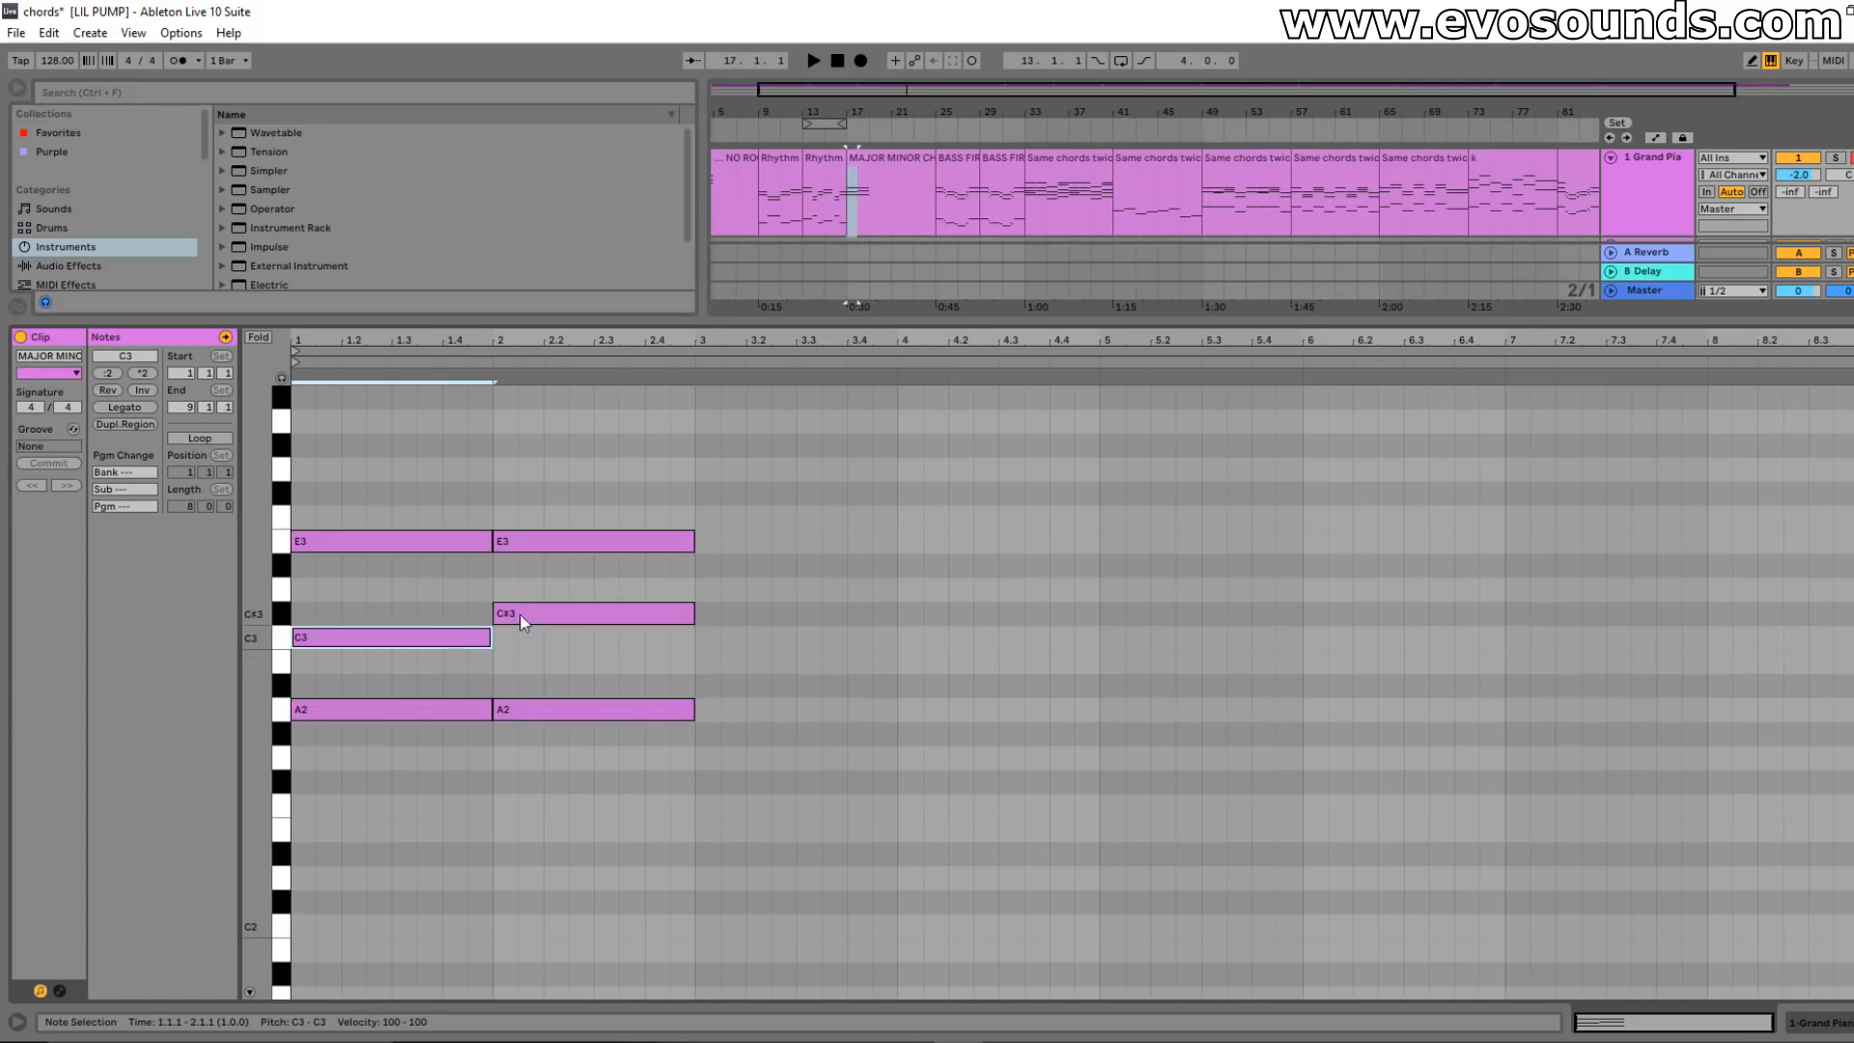
pyautogui.click(553, 612)
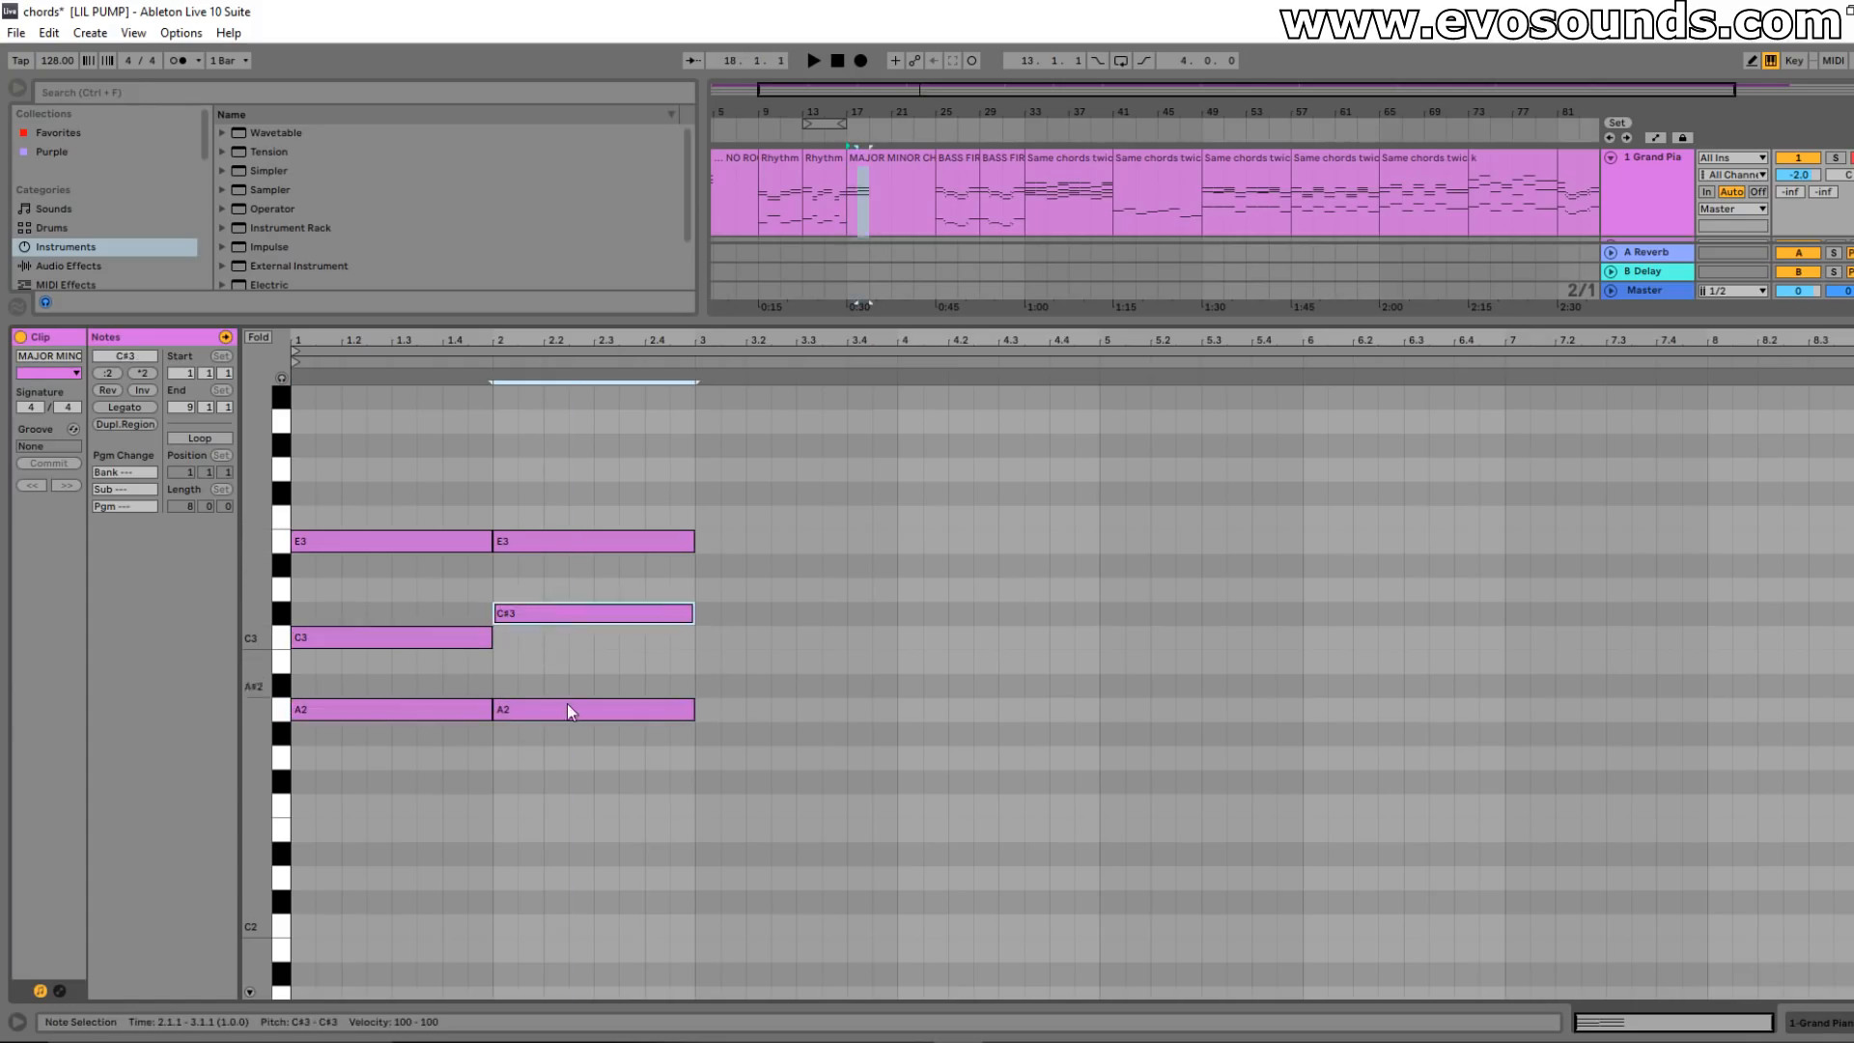
pyautogui.click(394, 645)
pyautogui.click(403, 543)
pyautogui.click(414, 641)
pyautogui.click(422, 710)
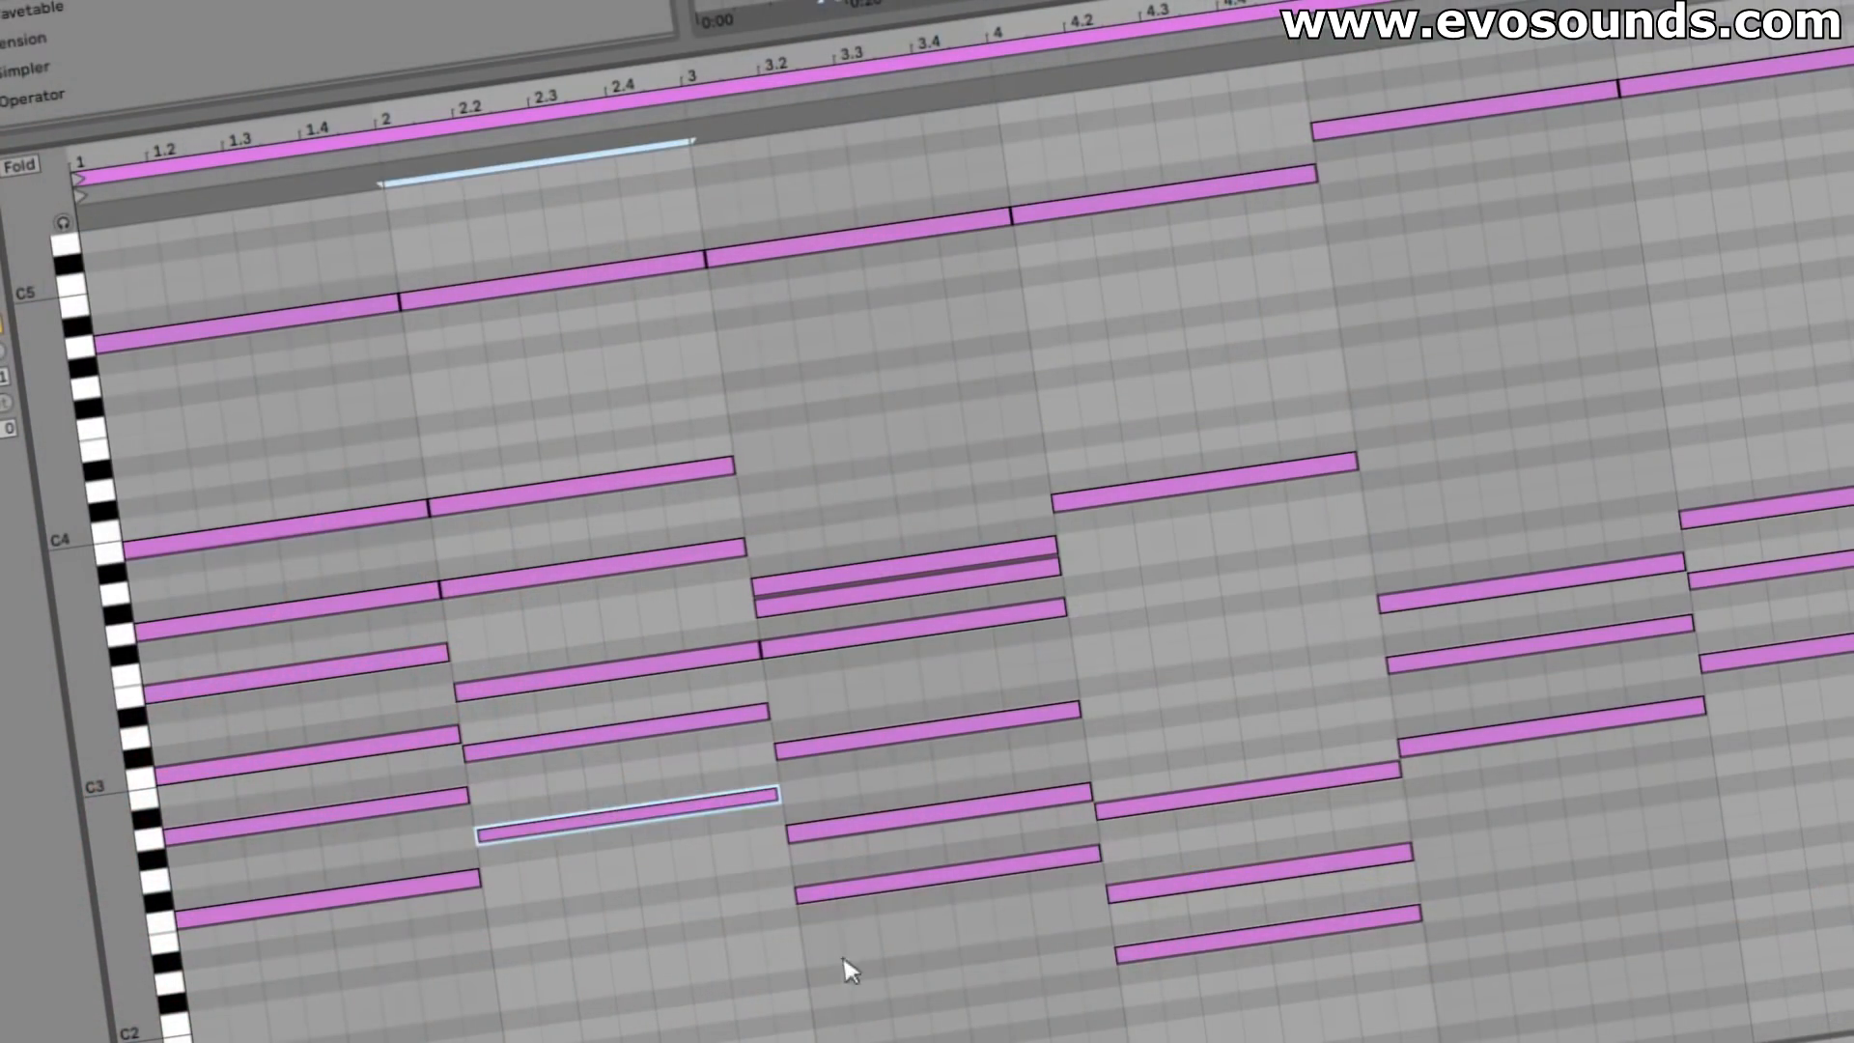
# - Examine the lowest note of each chord in bars 3 to 6
pyautogui.click(946, 875)
pyautogui.click(1264, 932)
pyautogui.click(1545, 729)
pyautogui.click(1776, 651)
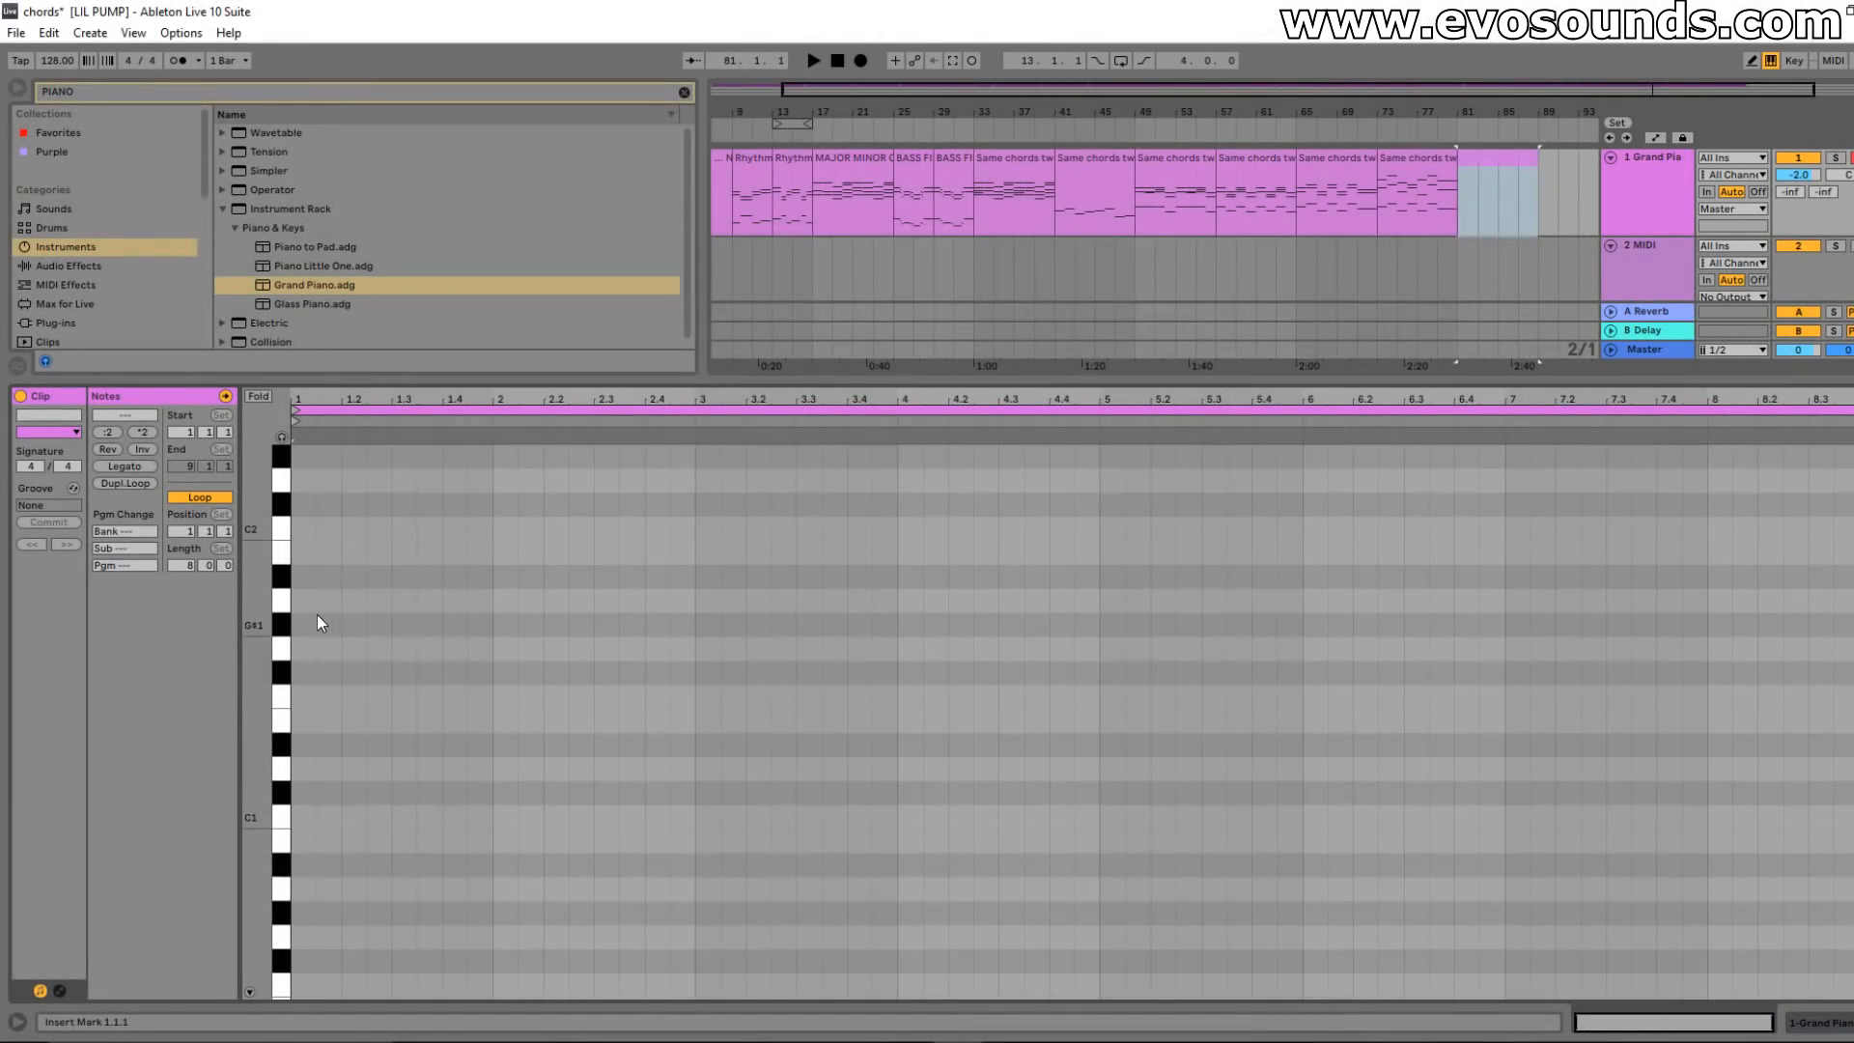
# - Place an A1 eighth note at the start of the empty clip and duplicate it to make six consecutive notes
pyautogui.doubleClick(302, 601)
pyautogui.hotkey('ctrl', 'd')
pyautogui.hotkey('ctrl', 'd')
pyautogui.hotkey('ctrl', 'd')
pyautogui.hotkey('ctrl', 'd')
pyautogui.hotkey('ctrl', 'd')
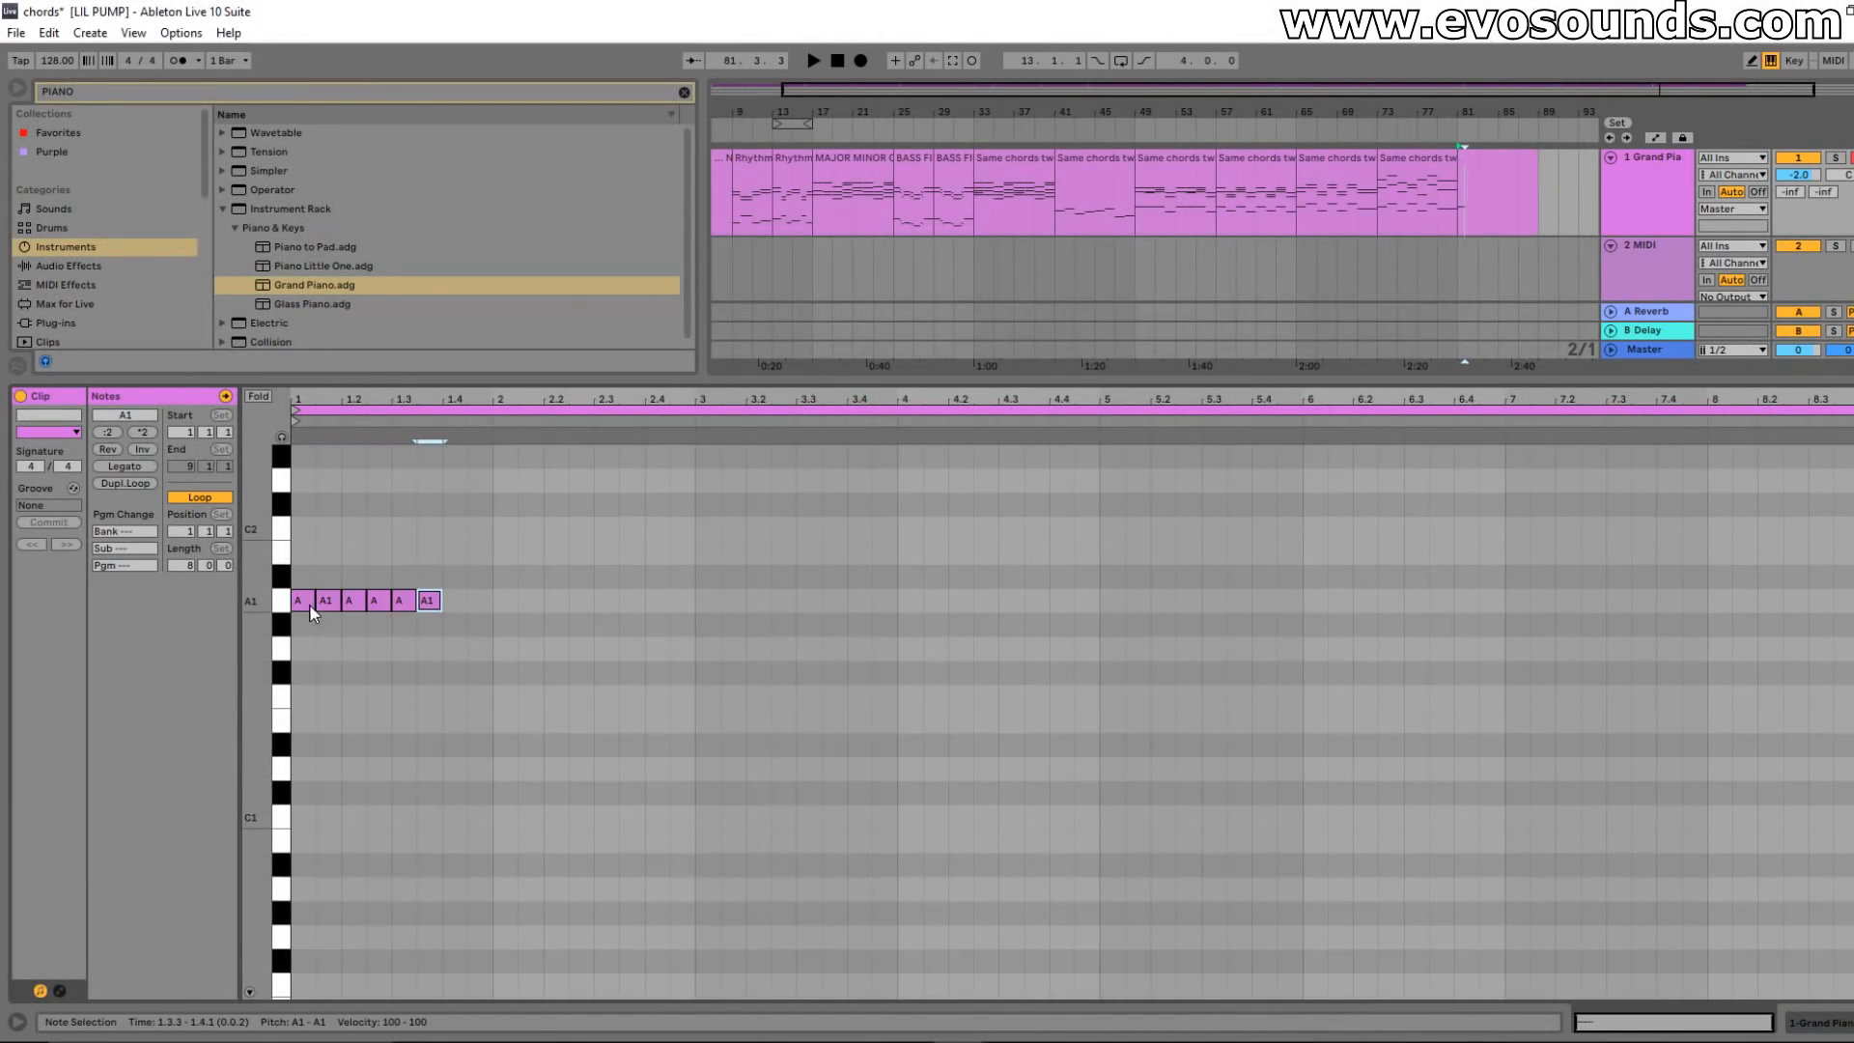
pyautogui.moveTo(314, 602); pyautogui.dragTo(341, 602)
pyautogui.moveTo(341, 400); pyautogui.dragTo(347, 468)
pyautogui.hotkey('ctrl', 'd')
pyautogui.moveTo(386, 602); pyautogui.dragTo(340, 602)
pyautogui.hotkey('ctrl', 'd')
pyautogui.hotkey('ctrl', 'd')
pyautogui.hotkey('ctrl', 'd')
pyautogui.hotkey('ctrl', 'd')
pyautogui.hotkey('ctrl', 'd')
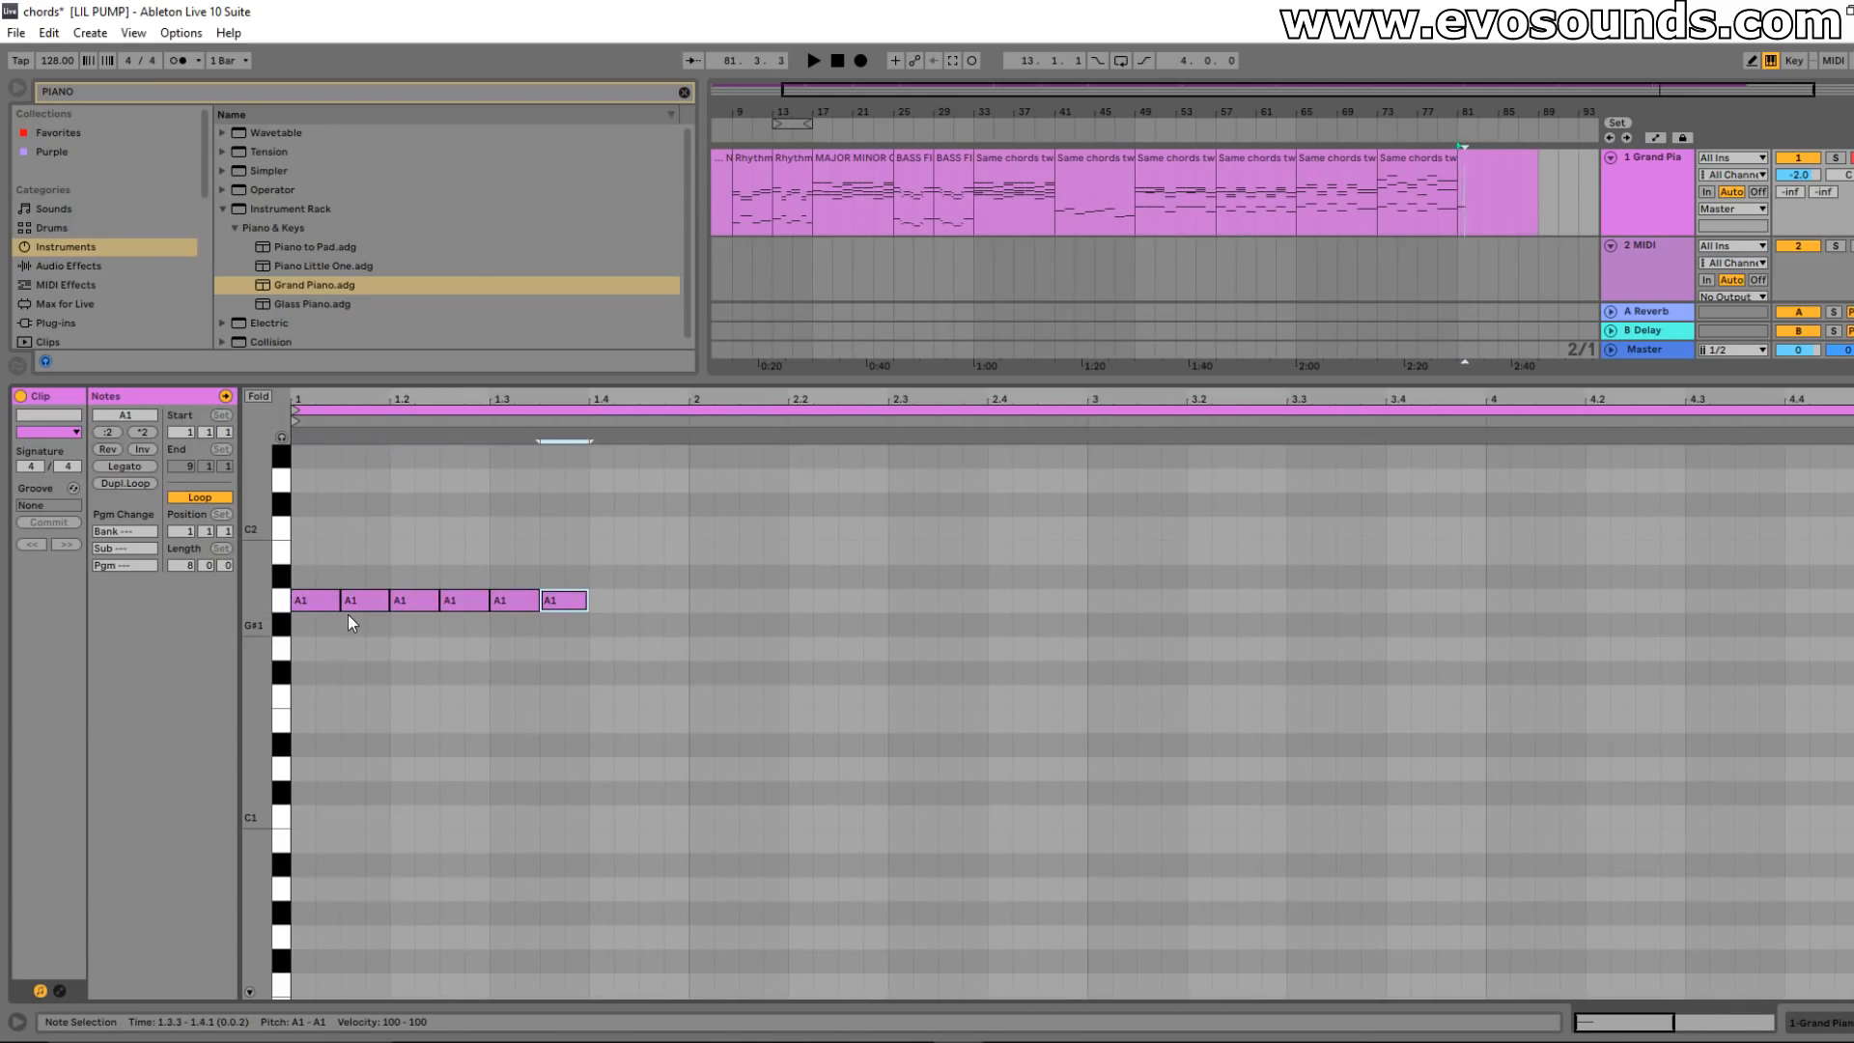
# - Finish bar 1 of the bass line with an F1 note at beat 1.4 and an E1 note half a beat after it
pyautogui.press('space')
pyautogui.hotkey('ctrl', 'd')
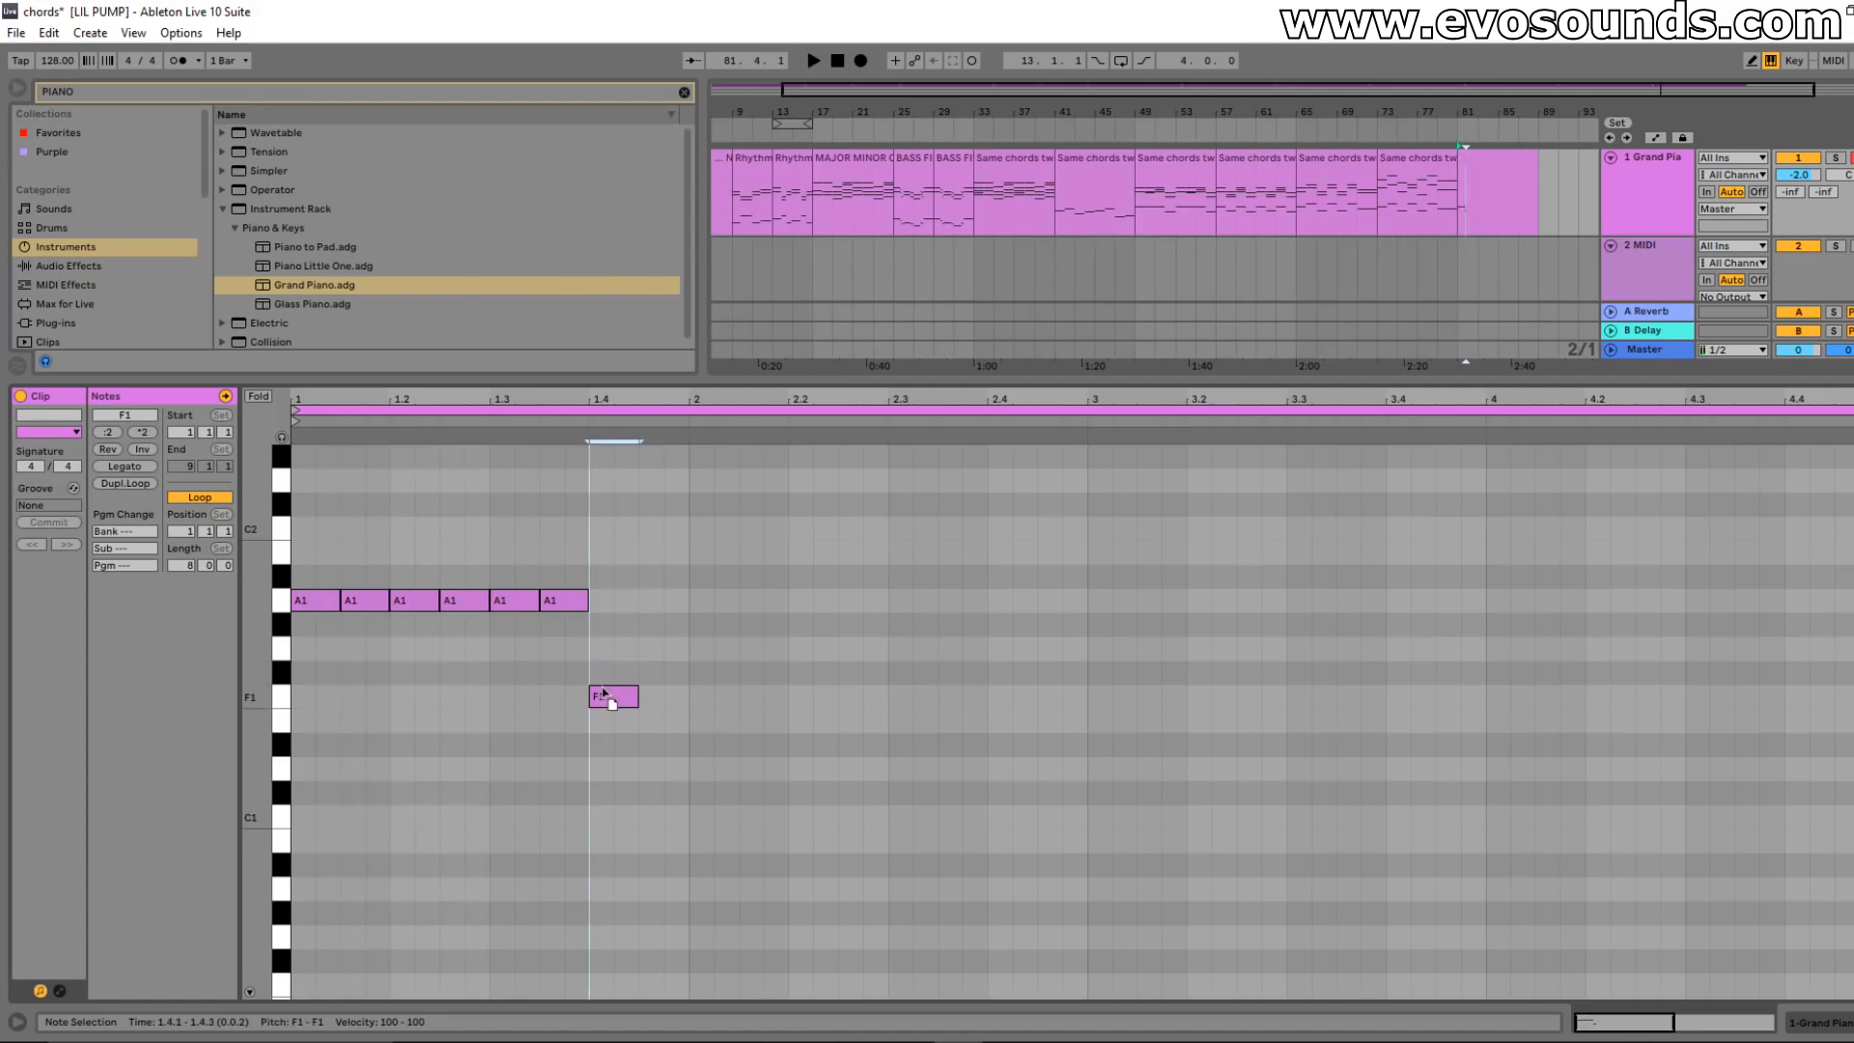
pyautogui.moveTo(662, 700); pyautogui.dragTo(663, 735)
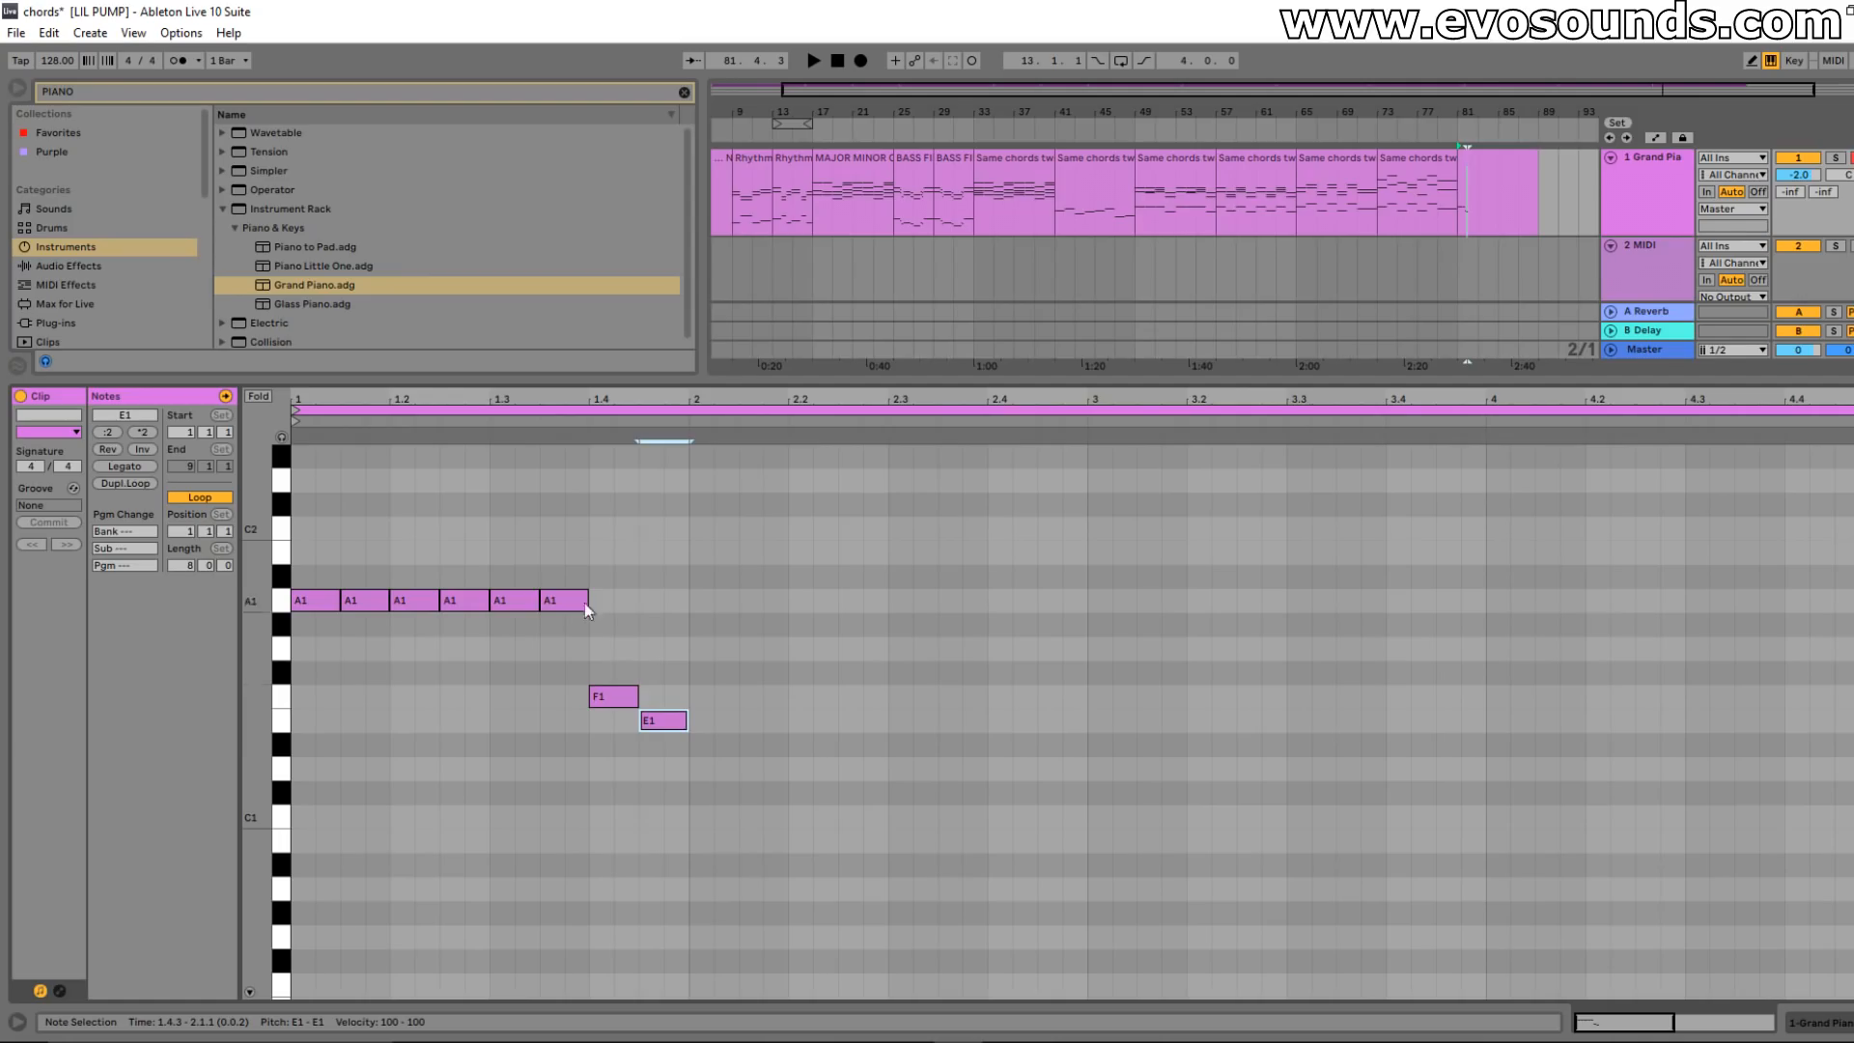
# - Duplicate the six A1 notes to the start of bar 2, transpose the copies to D1, and play the bass line
pyautogui.moveTo(690, 632); pyautogui.dragTo(307, 592)
pyautogui.hotkey('ctrl', 'd')
pyautogui.moveTo(709, 600); pyautogui.dragTo(708, 776)
pyautogui.press('space')
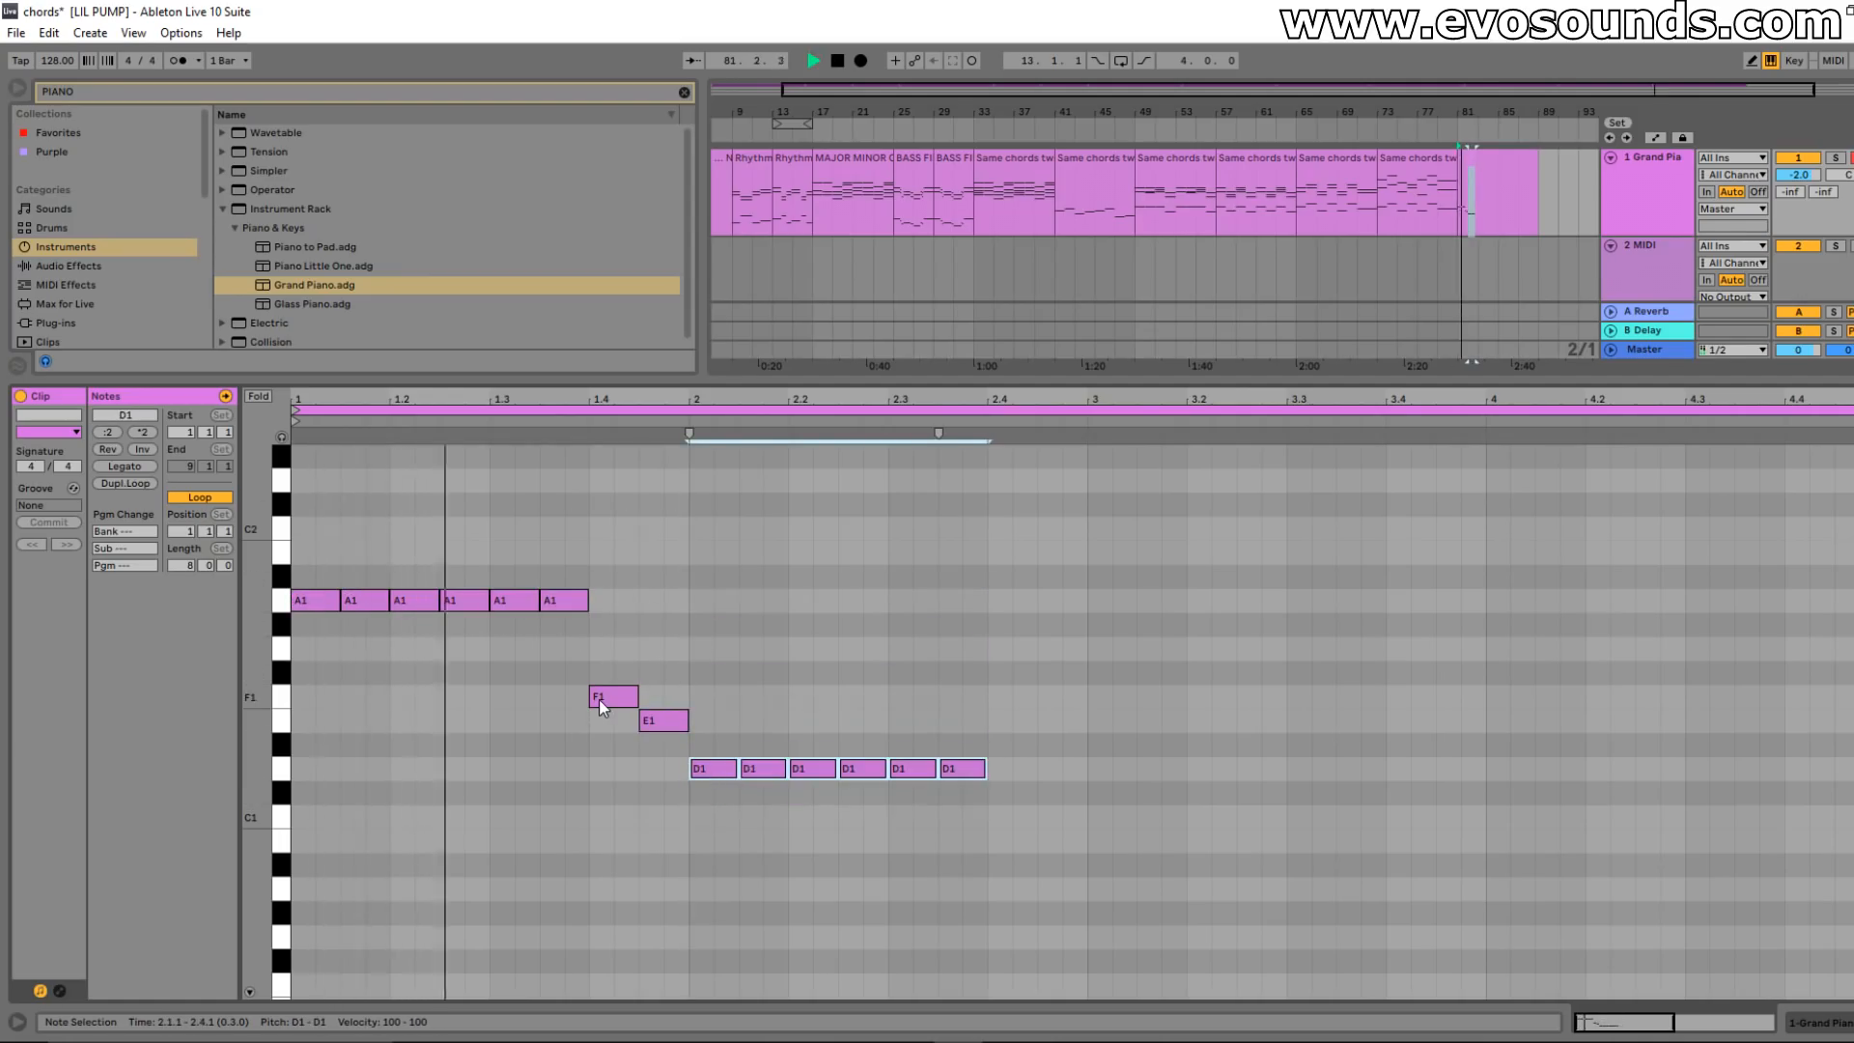
pyautogui.press('space')
# - Add an F1 note at beat 2.4 followed by an E1 note to finish bar 2
pyautogui.click(965, 791)
pyautogui.click(977, 765)
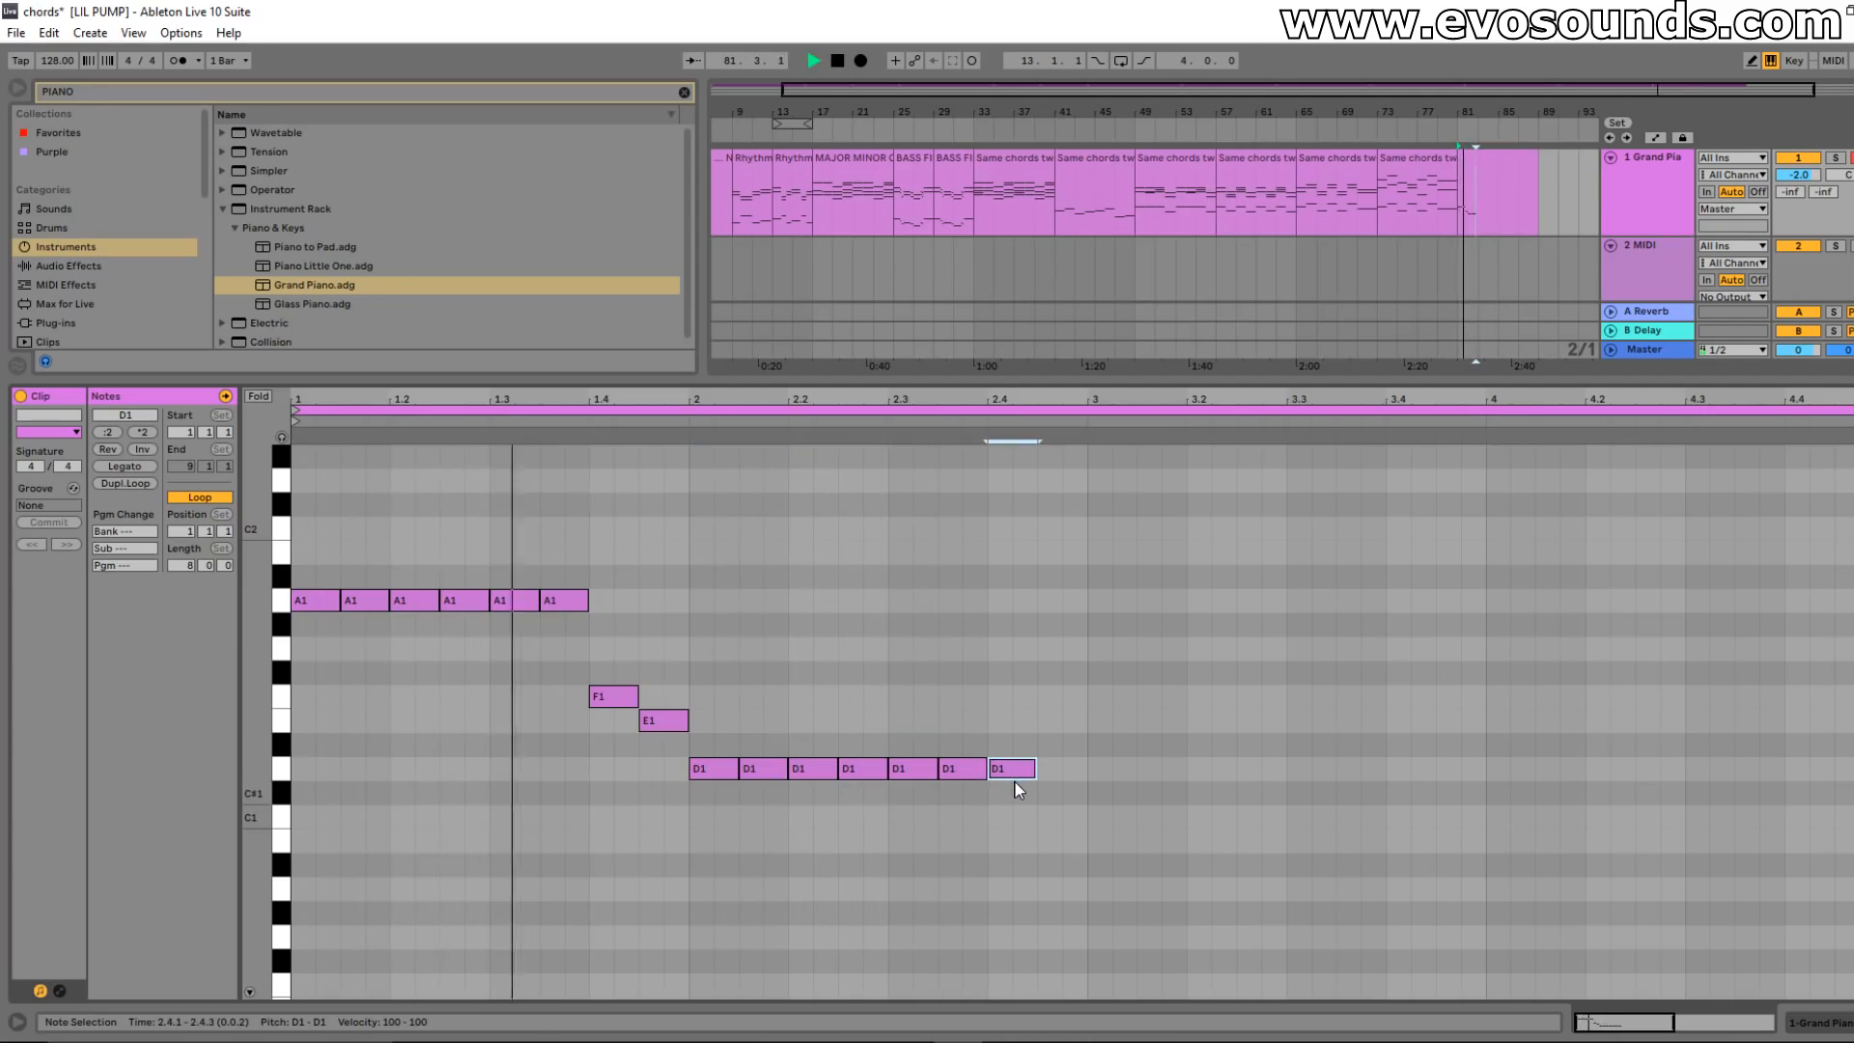
pyautogui.click(1014, 789)
pyautogui.moveTo(1018, 768); pyautogui.dragTo(1014, 696)
pyautogui.doubleClick(1056, 720)
pyautogui.press('space')
# - Add an F1 note at the start of bar 3 and duplicate it to make six consecutive notes
pyautogui.click(1097, 724)
pyautogui.doubleClick(1094, 649)
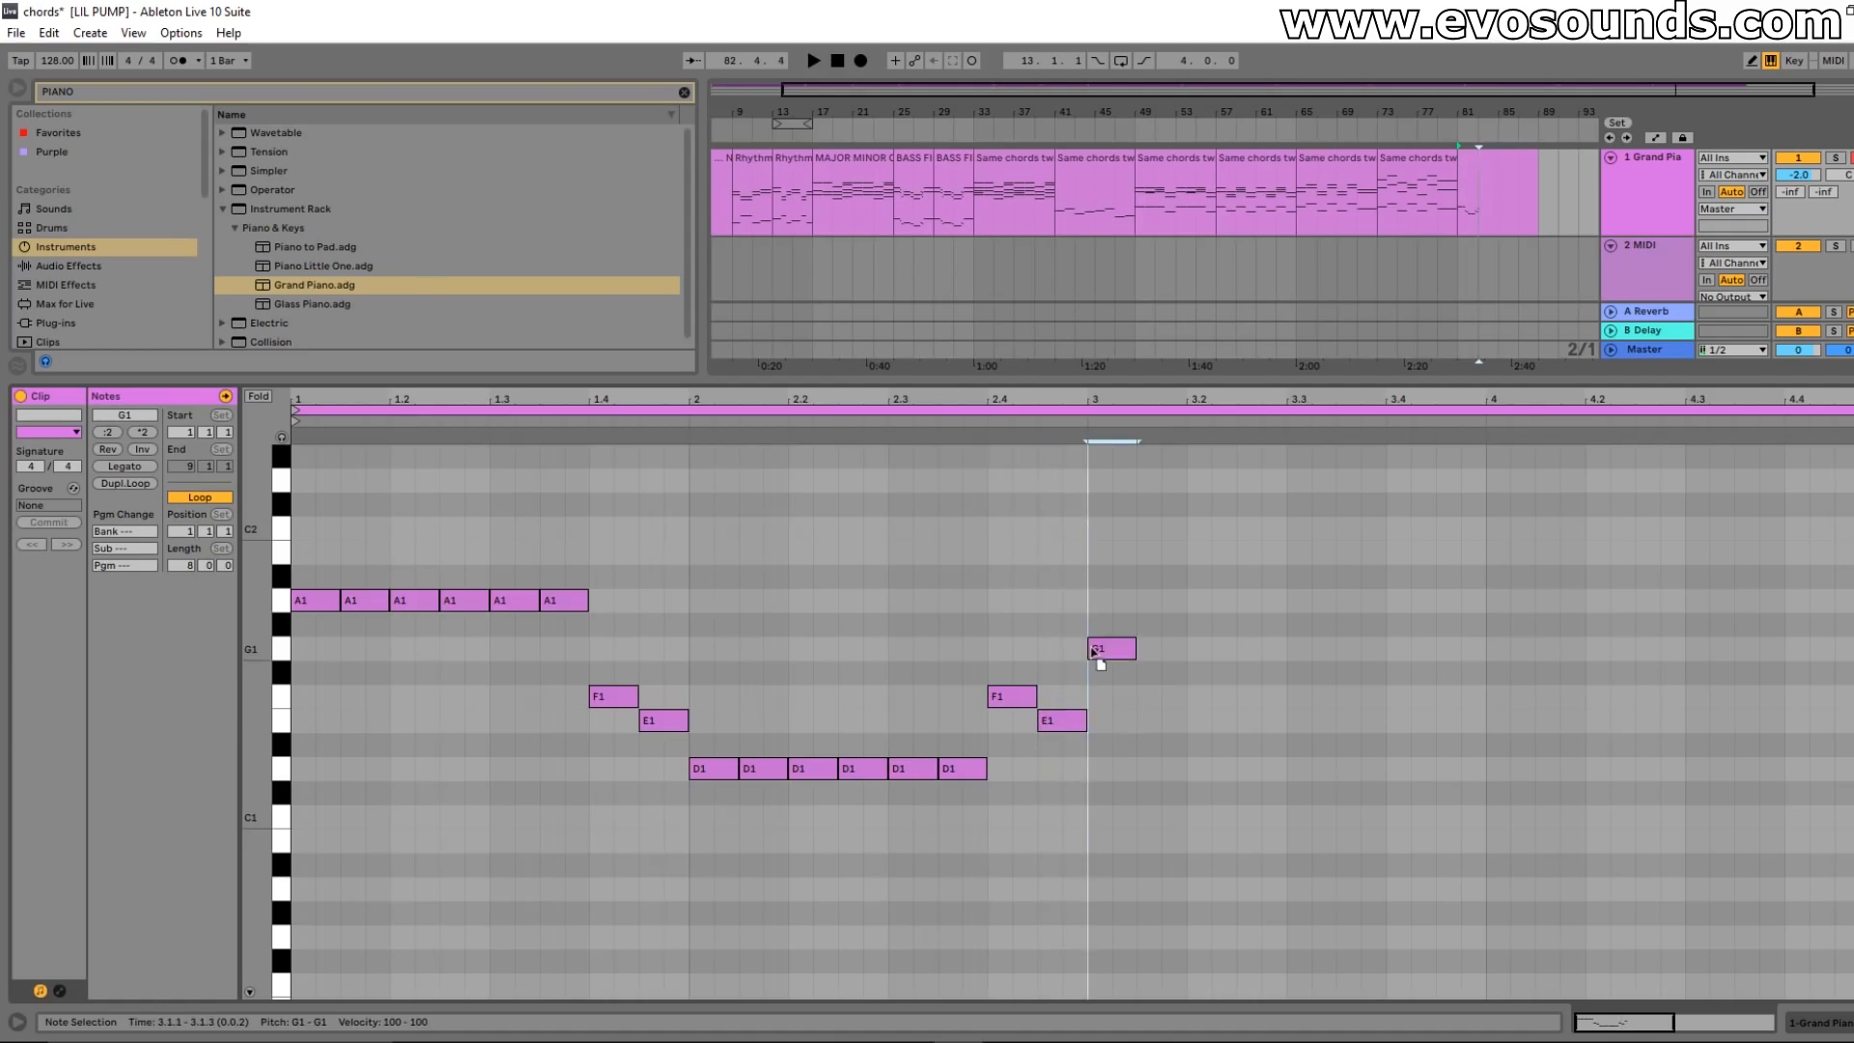
pyautogui.moveTo(1125, 650); pyautogui.dragTo(1126, 702)
pyautogui.hotkey('ctrl', 'd')
pyautogui.hotkey('ctrl', 'd')
pyautogui.hotkey('ctrl', 'd')
pyautogui.hotkey('ctrl', 'd')
pyautogui.hotkey('ctrl', 'd')
pyautogui.hotkey('ctrl', 'd')
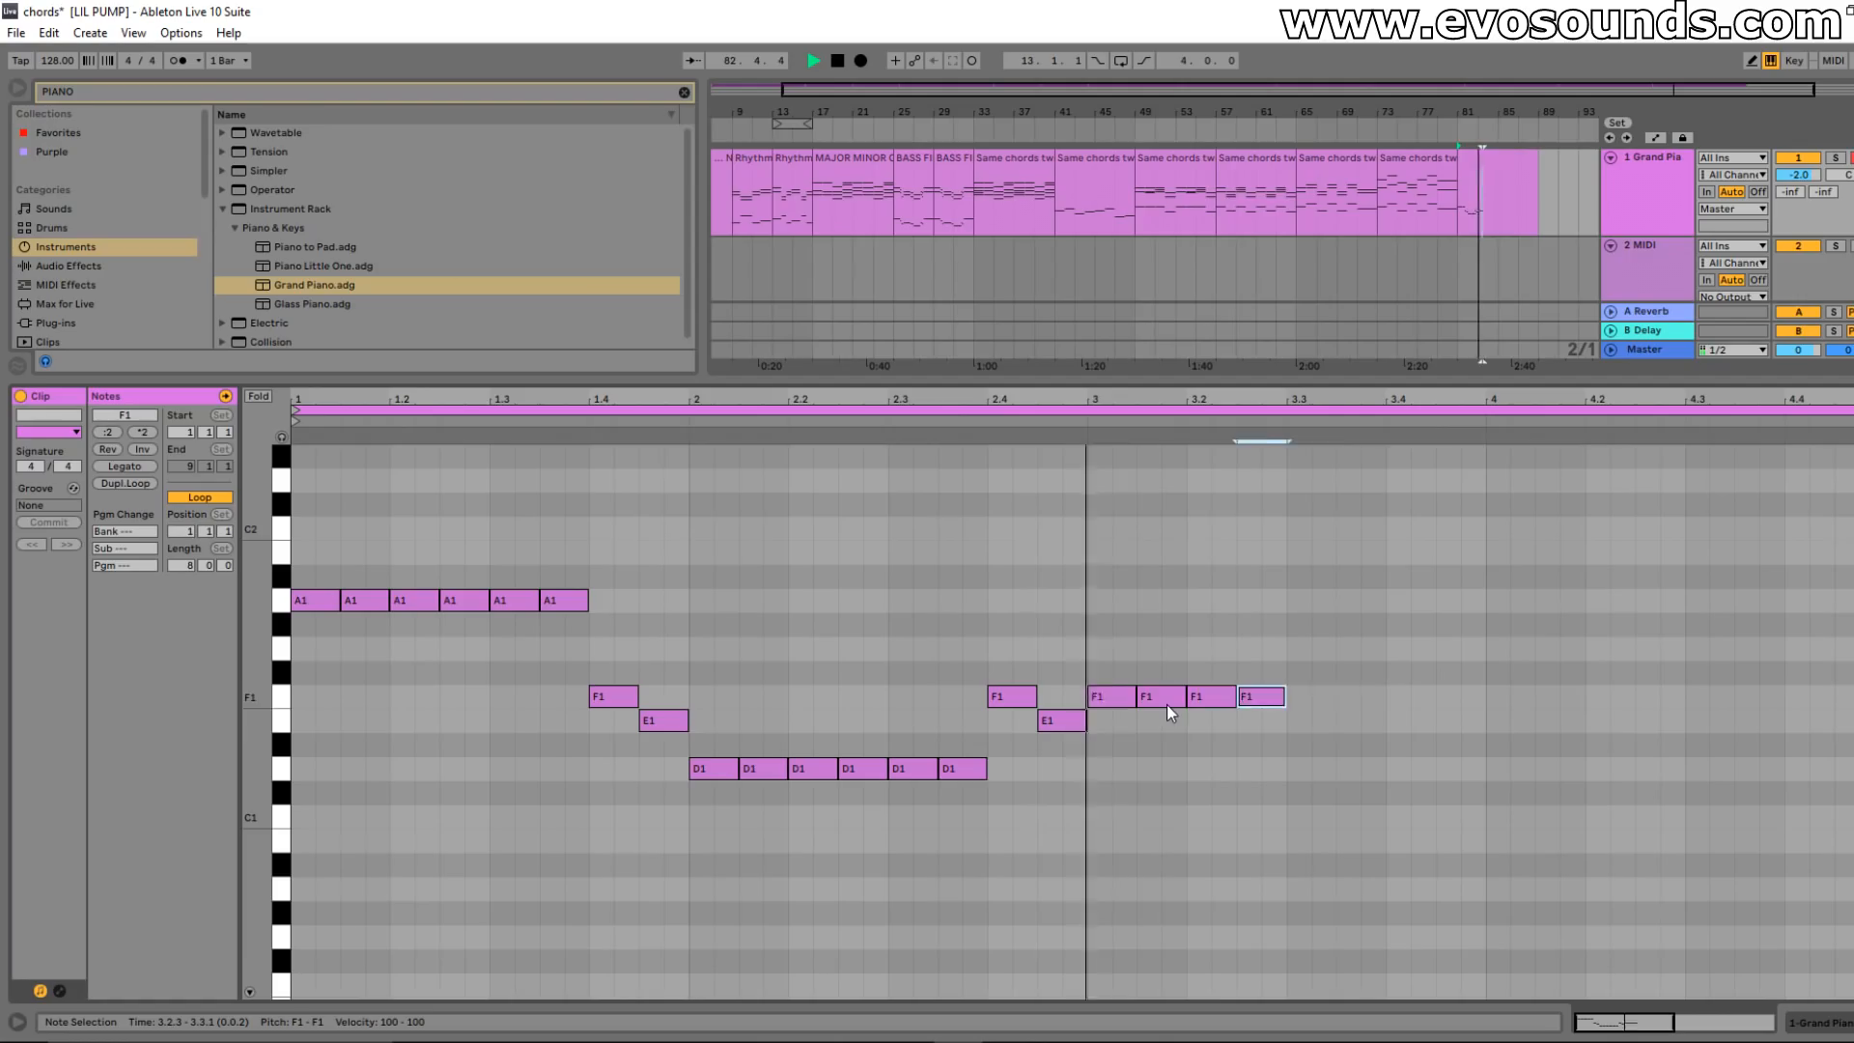
pyautogui.press('space')
# - Finish bar 3 with a G1 note at beat 3.4 and a C2 note after it, and play the bass line
pyautogui.moveTo(1417, 696); pyautogui.dragTo(1412, 649)
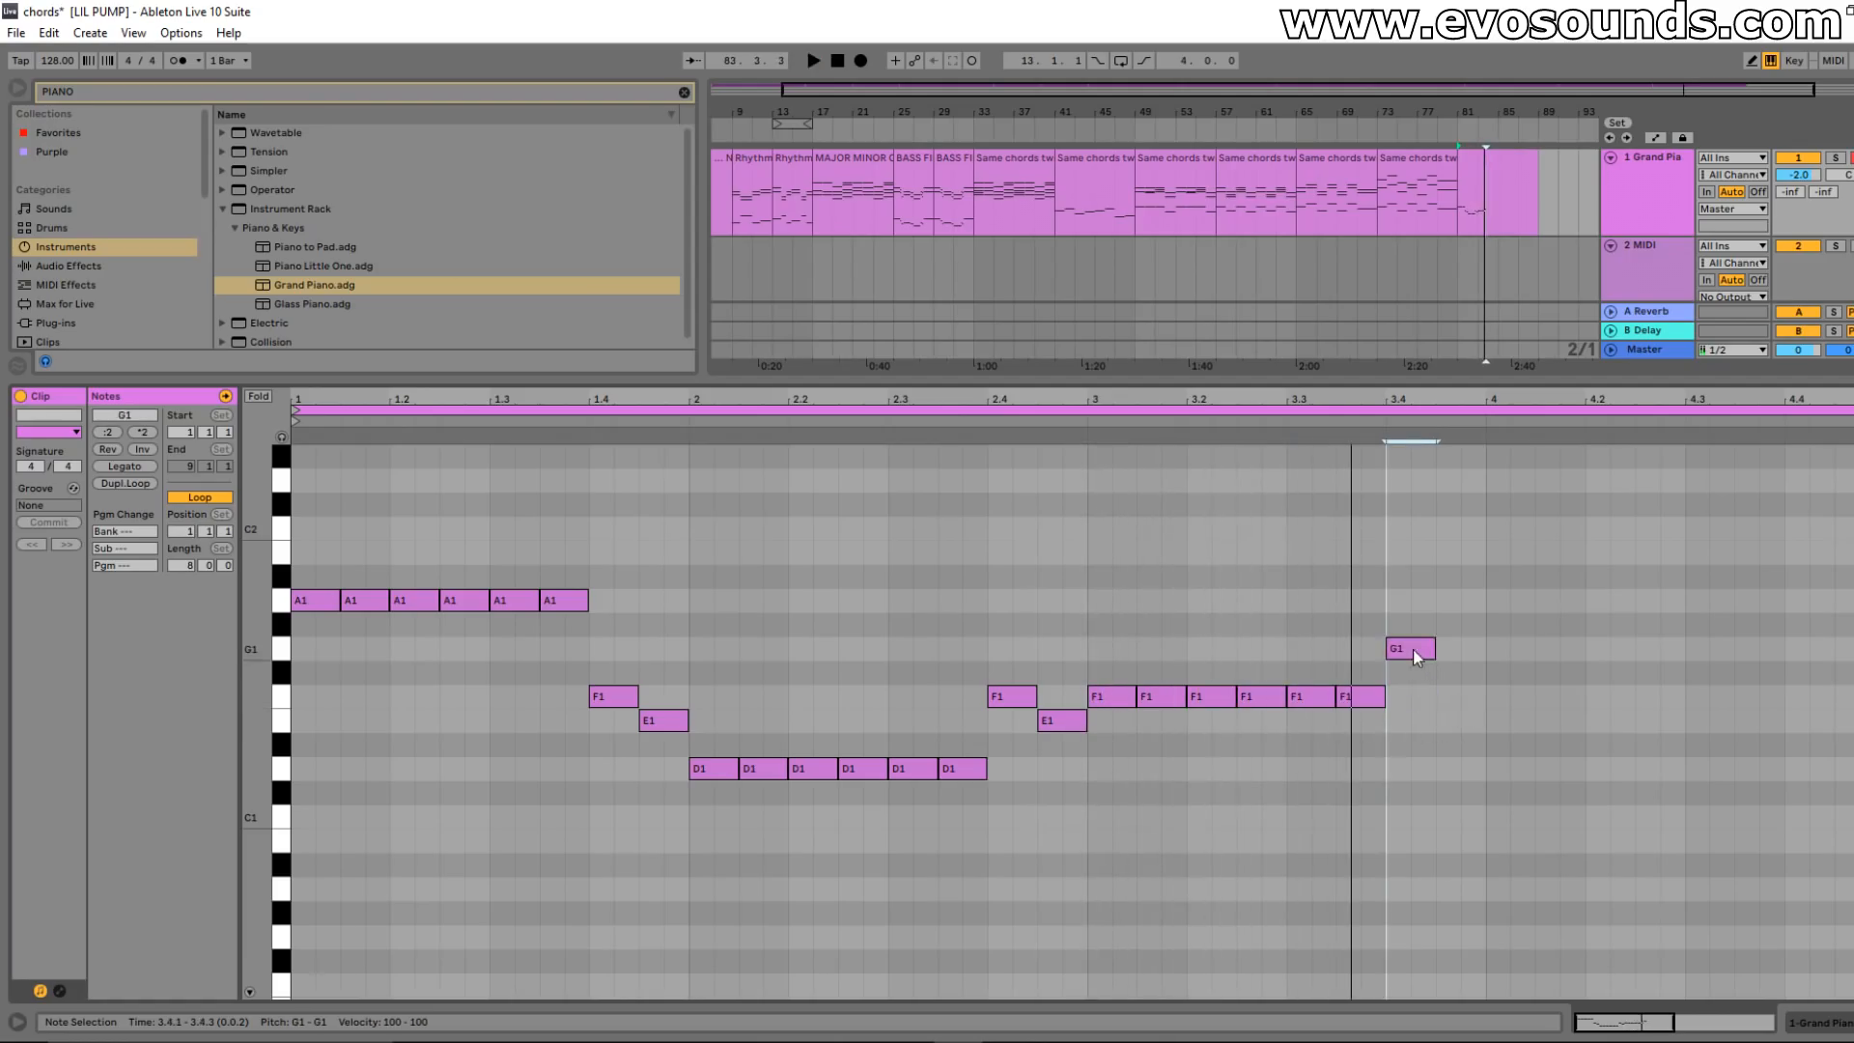
pyautogui.moveTo(1456, 554); pyautogui.dragTo(1462, 530)
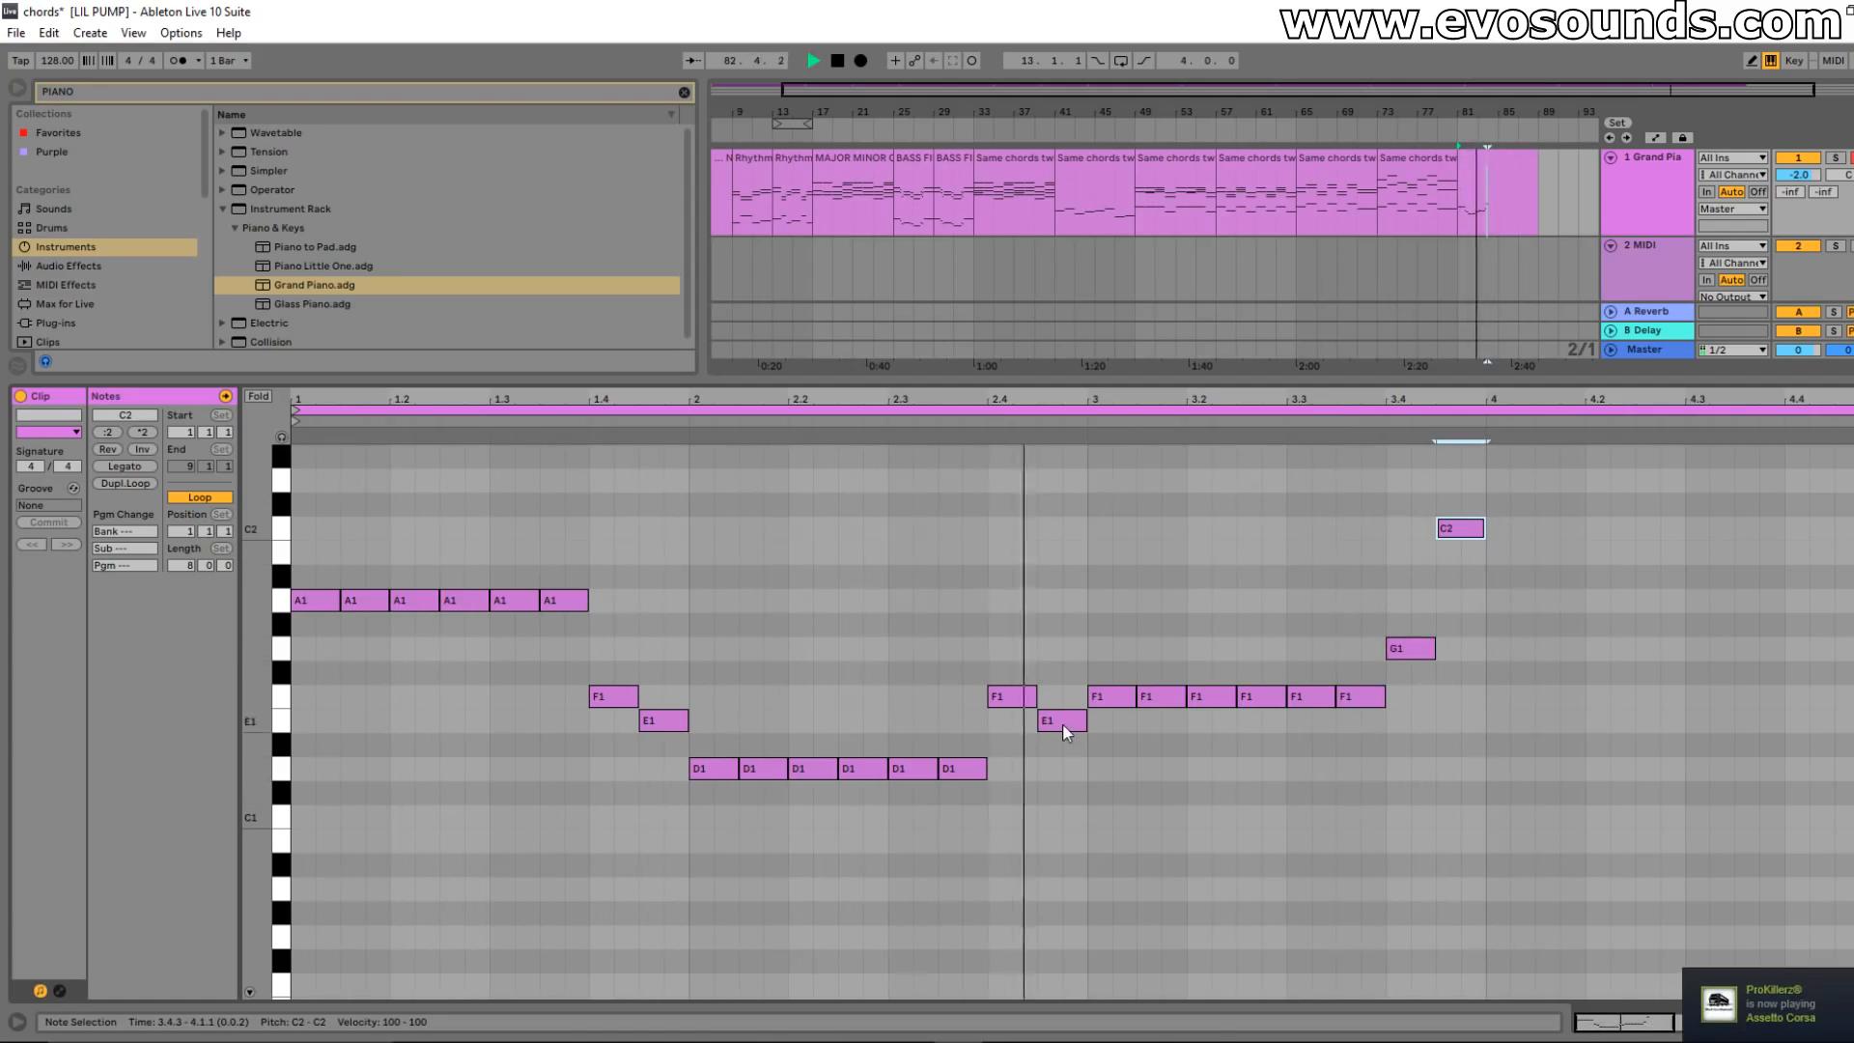
pyautogui.scroll(1, 1425, 715)
pyautogui.press('space')
# - Fill bar 4 with eight consecutive A1 eighth notes and play the bass line
pyautogui.doubleClick(1501, 599)
pyautogui.moveTo(1501, 599); pyautogui.dragTo(1510, 649)
pyautogui.hotkey('ctrl', 'd')
pyautogui.hotkey('ctrl', 'd')
pyautogui.hotkey('ctrl', 'd')
pyautogui.hotkey('ctrl', 'd')
pyautogui.hotkey('ctrl', 'd')
pyautogui.hotkey('ctrl', 'd')
pyautogui.hotkey('ctrl', 'd')
pyautogui.press('space')
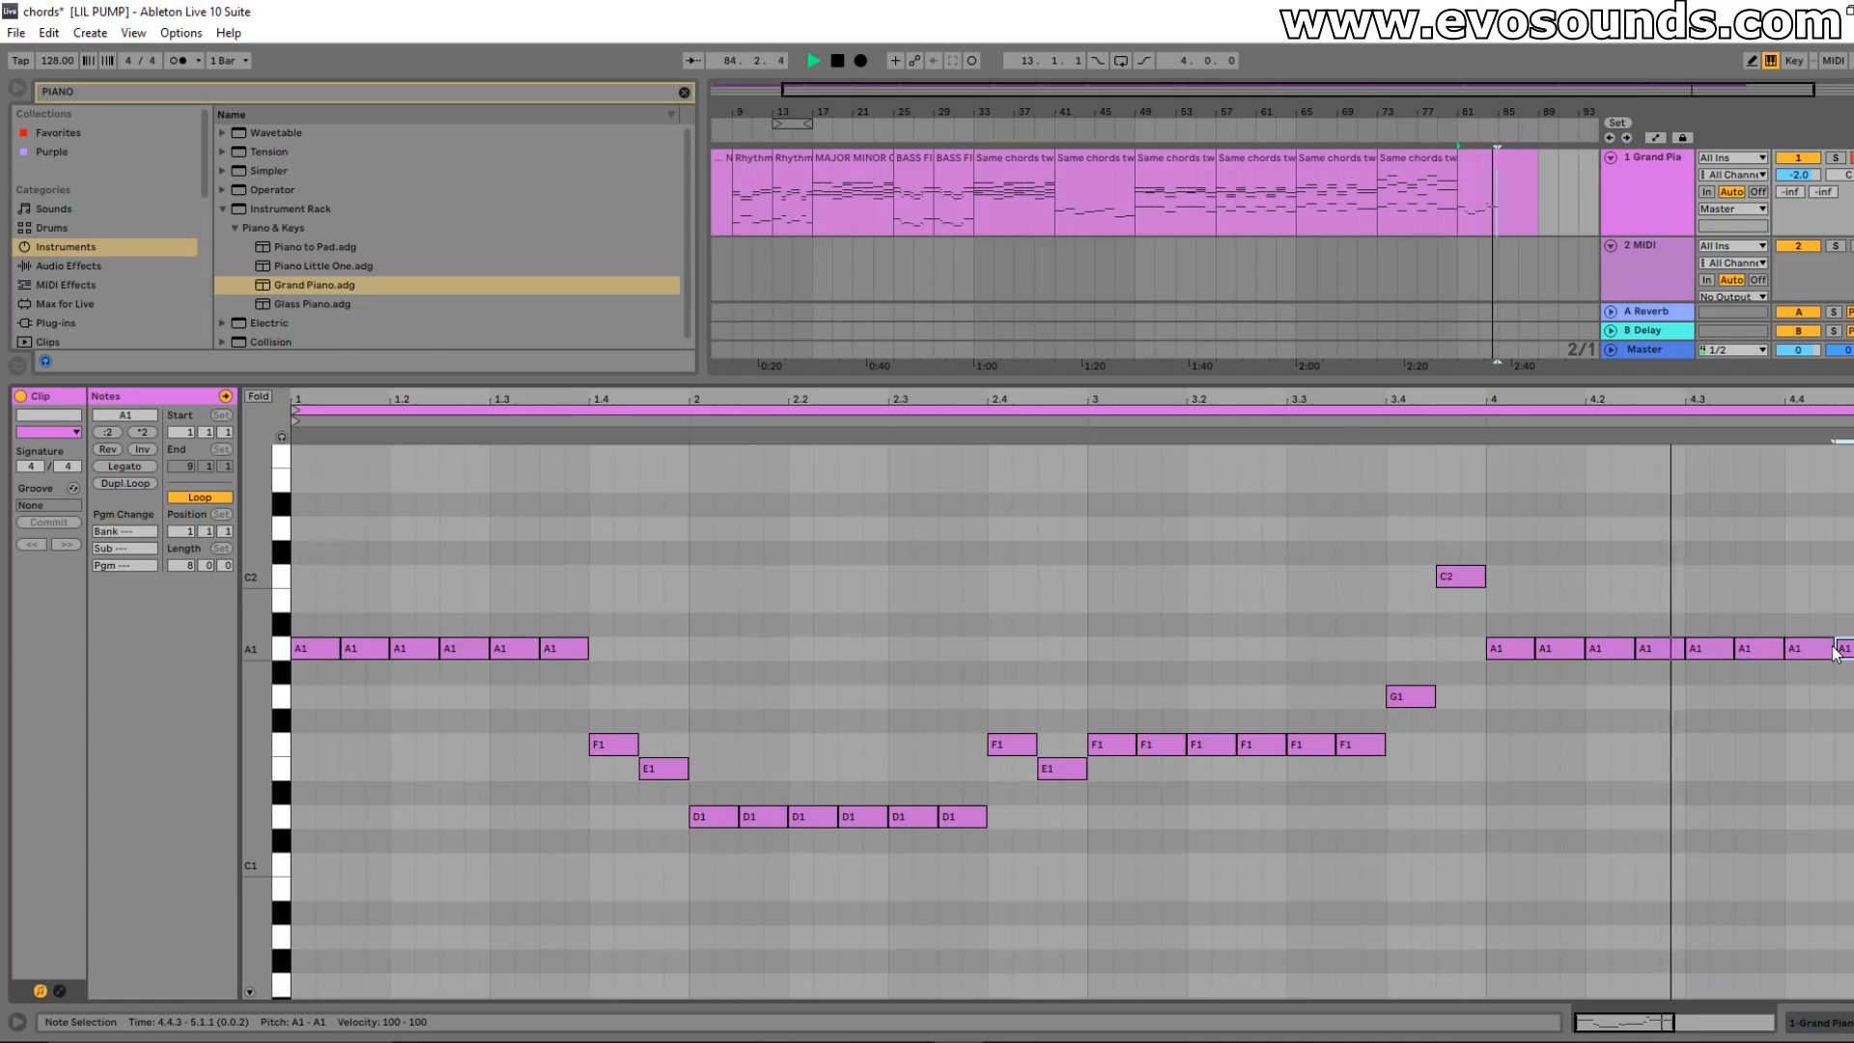
pyautogui.hotkey('ctrl', 'd')
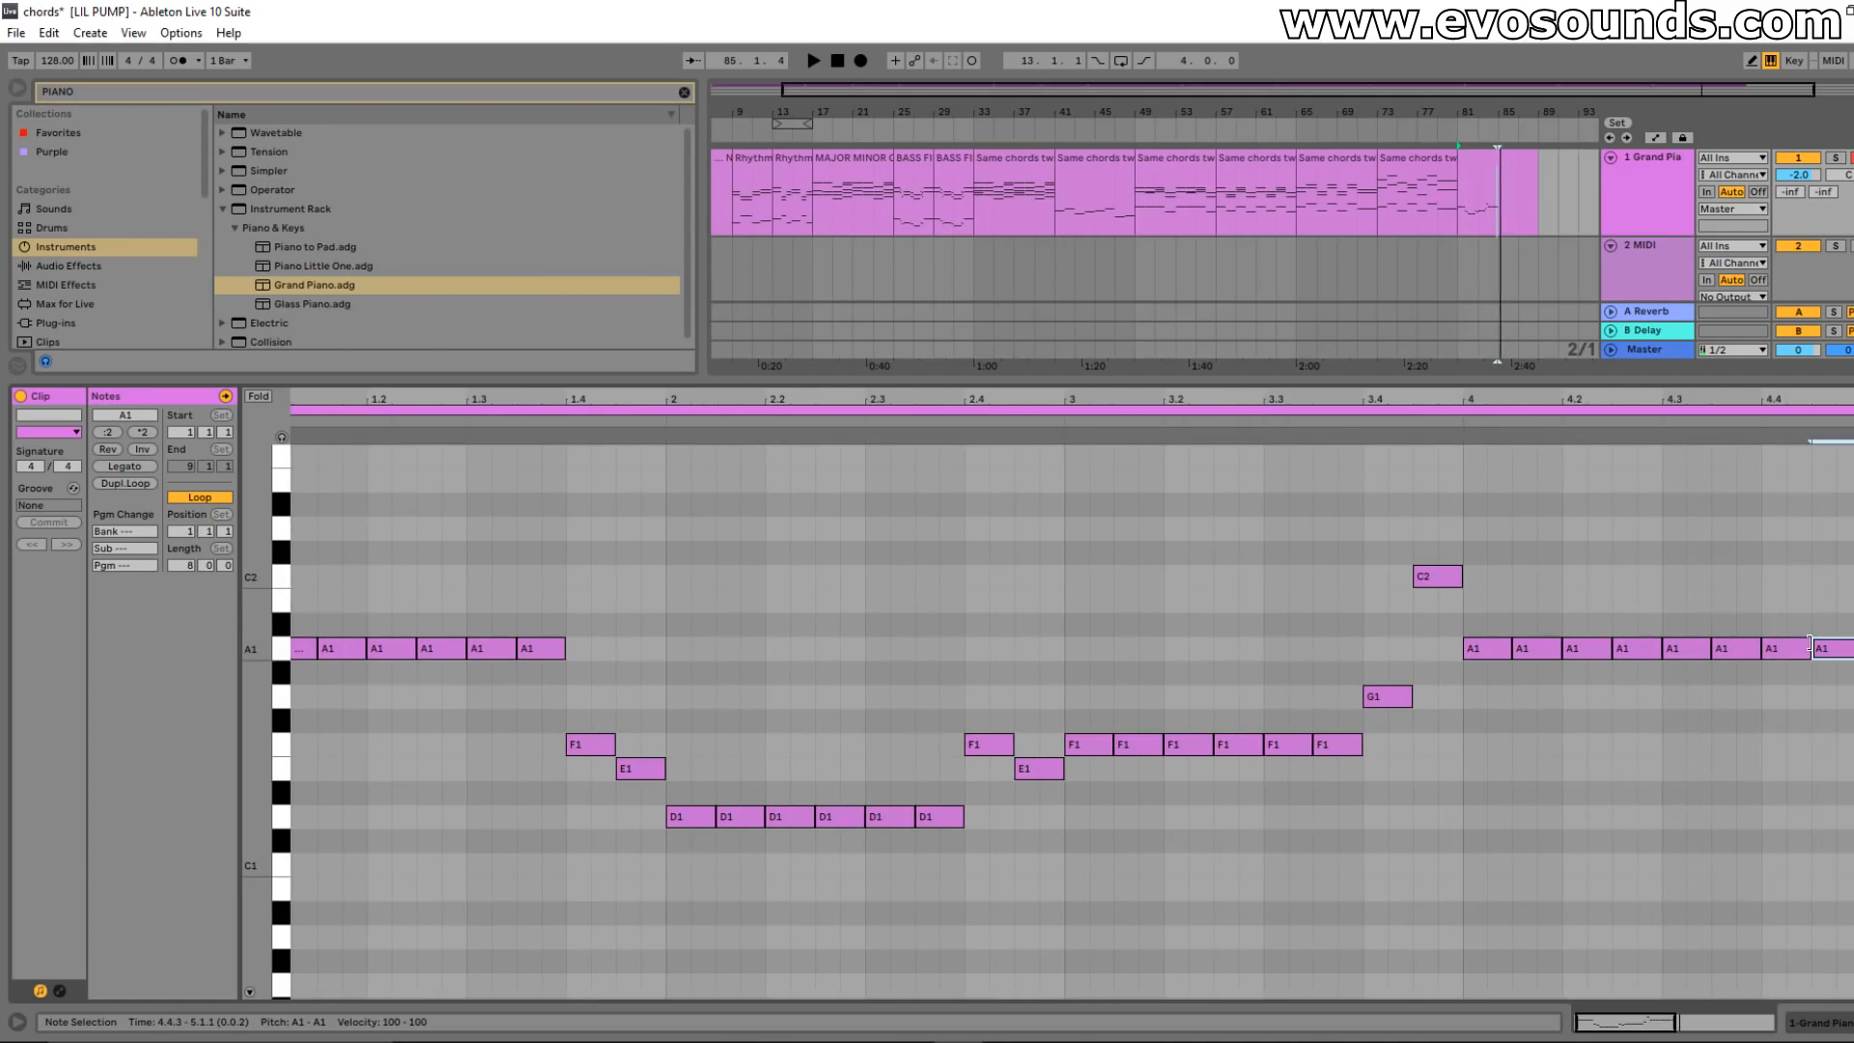
# - Replace the repeated bass notes in bars 1 to 4 with single sustained A1, D1, F1 and A1 notes
pyautogui.moveTo(638, 399); pyautogui.dragTo(628, 352)
pyautogui.press('space')
pyautogui.moveTo(322, 645); pyautogui.dragTo(489, 656)
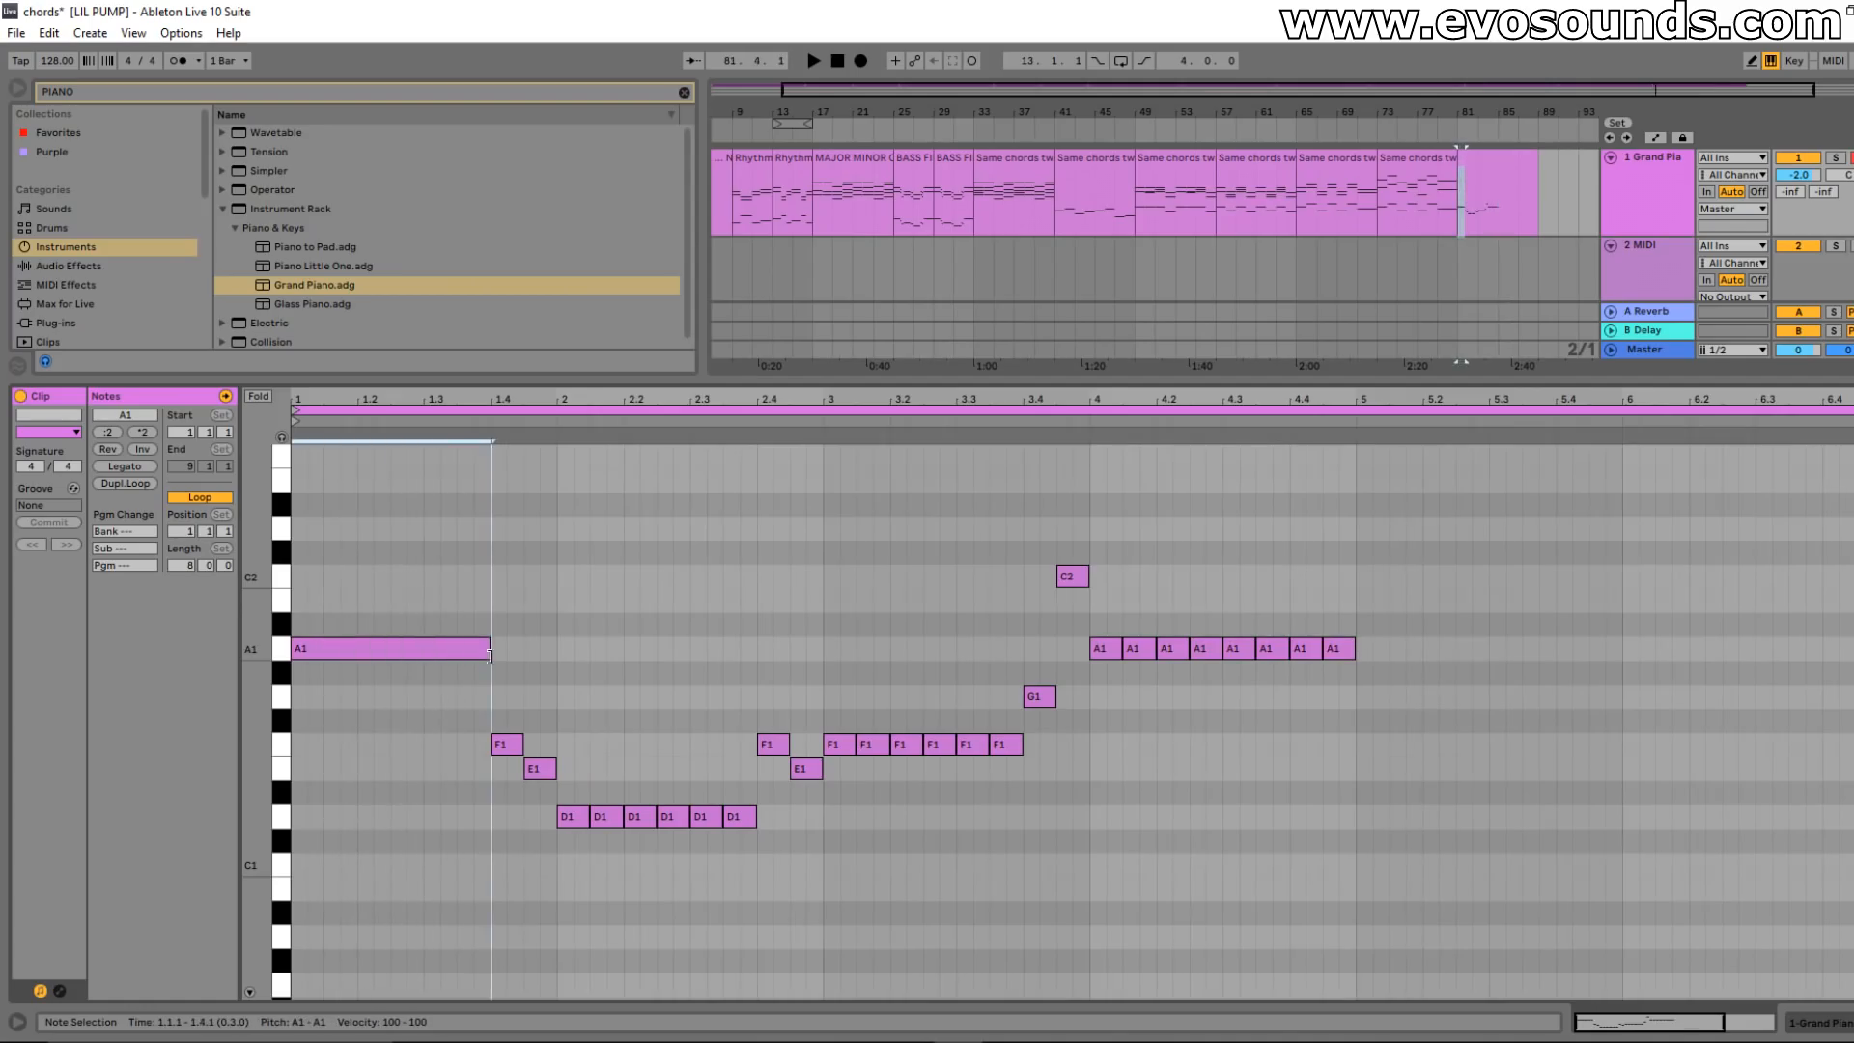
pyautogui.moveTo(587, 818); pyautogui.dragTo(755, 817)
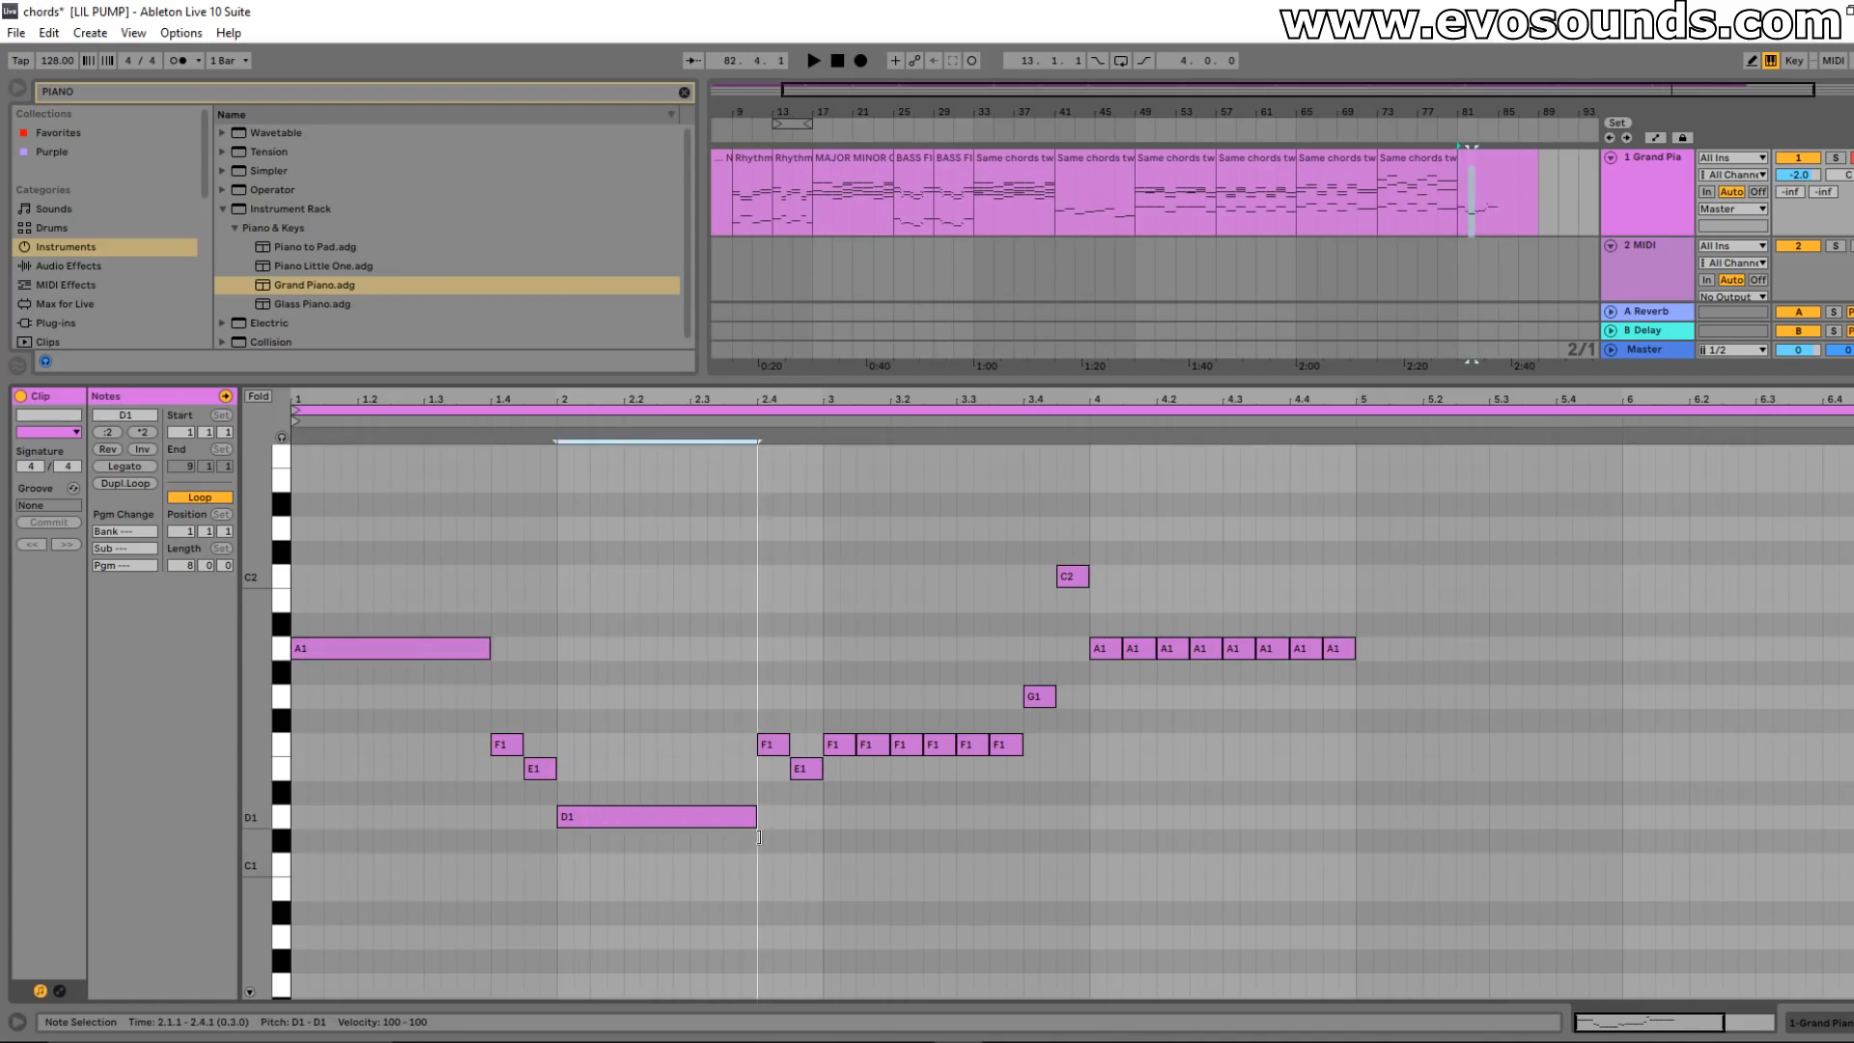
pyautogui.moveTo(855, 745); pyautogui.dragTo(1000, 759)
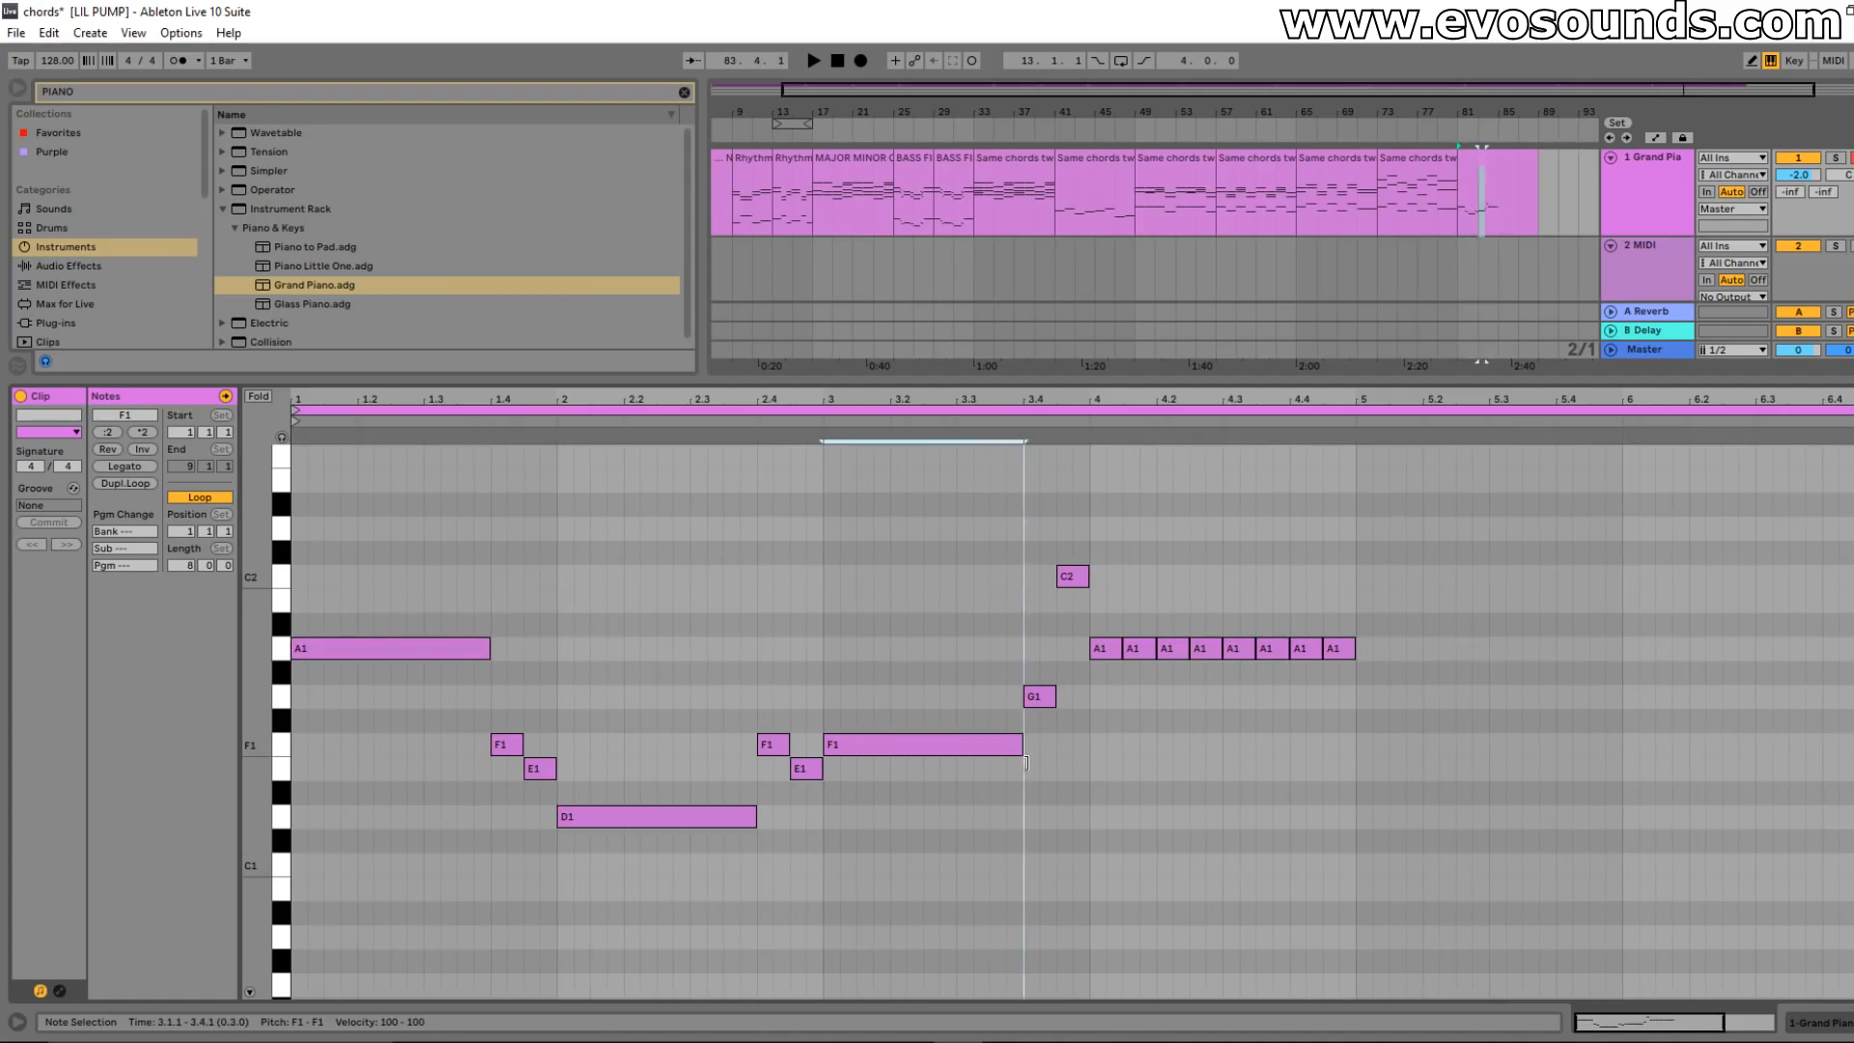
pyautogui.moveTo(1120, 651); pyautogui.dragTo(1345, 660)
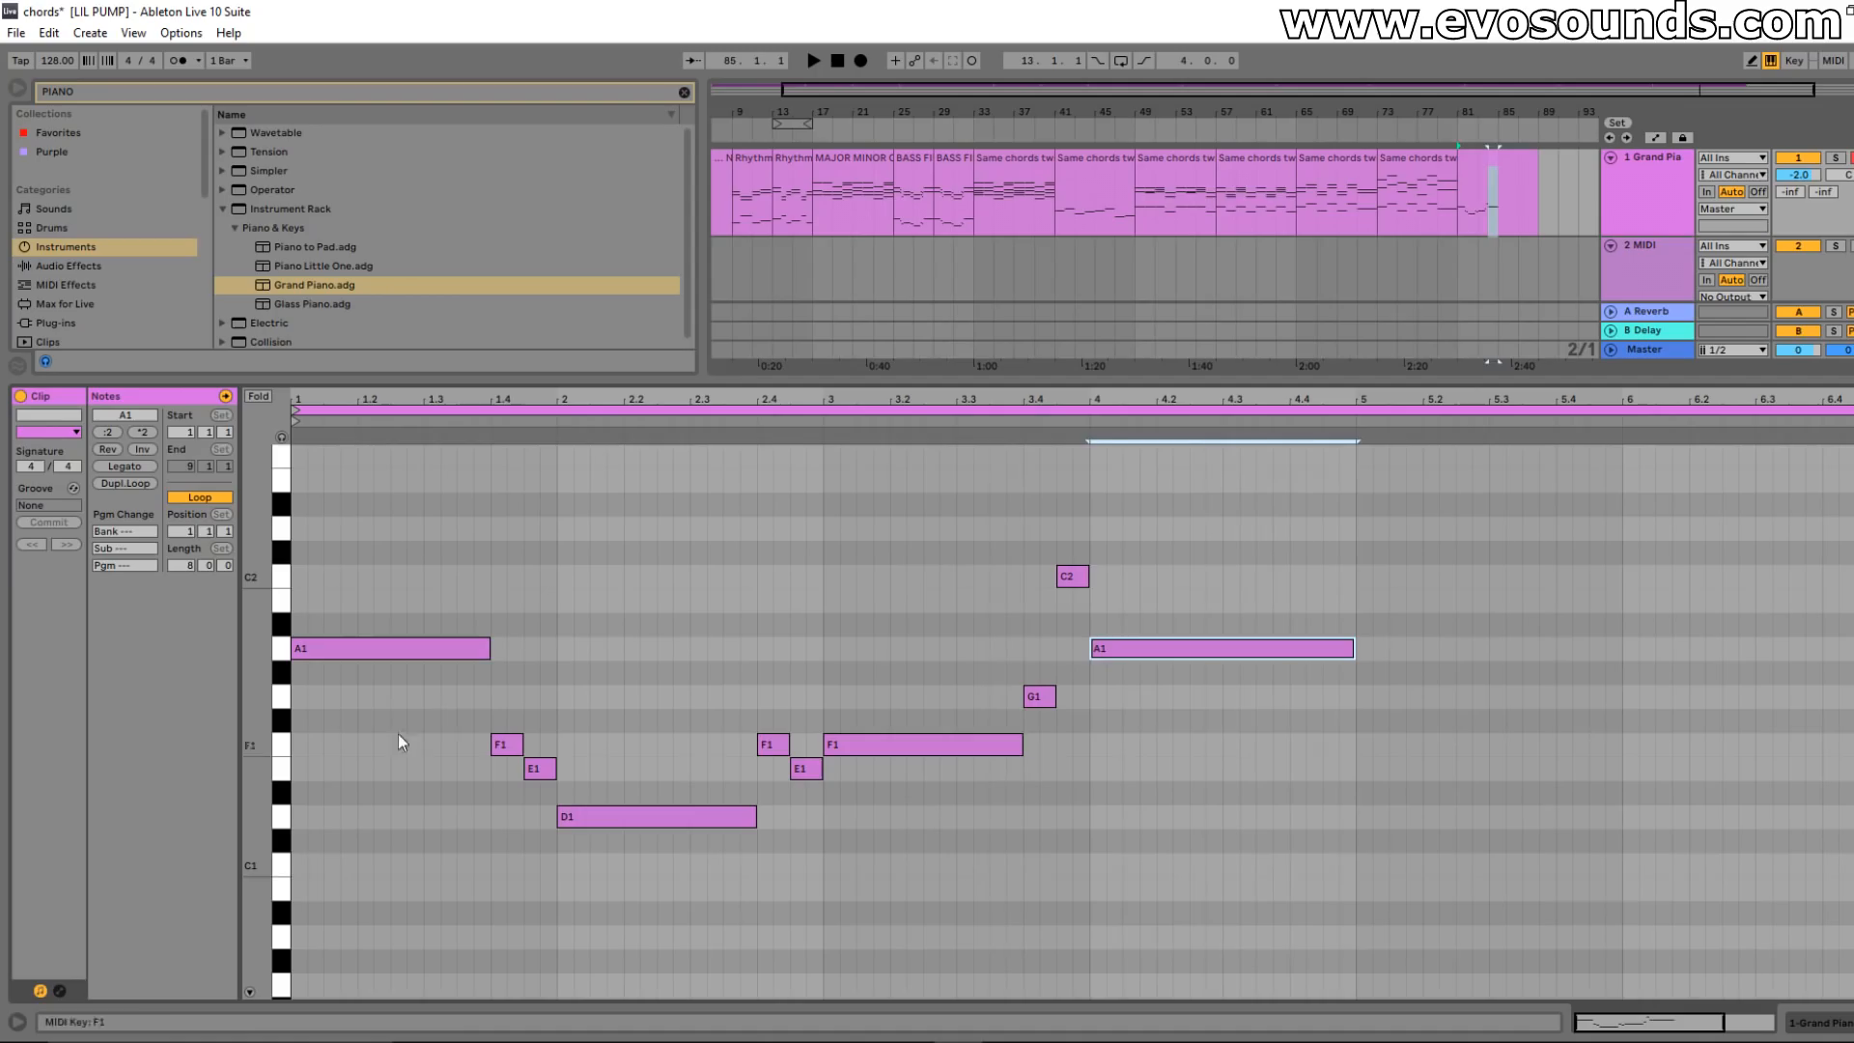
# - Copy the bass notes in bars 1 to 3 upward to form chord tones and raise those copies by one octave
pyautogui.scroll(1, 328, 759)
pyautogui.moveTo(322, 744); pyautogui.dragTo(328, 579)
pyautogui.keyDown('shift'); pyautogui.click(333, 673); pyautogui.keyUp('shift')
pyautogui.hotkey('shift', 'Up')
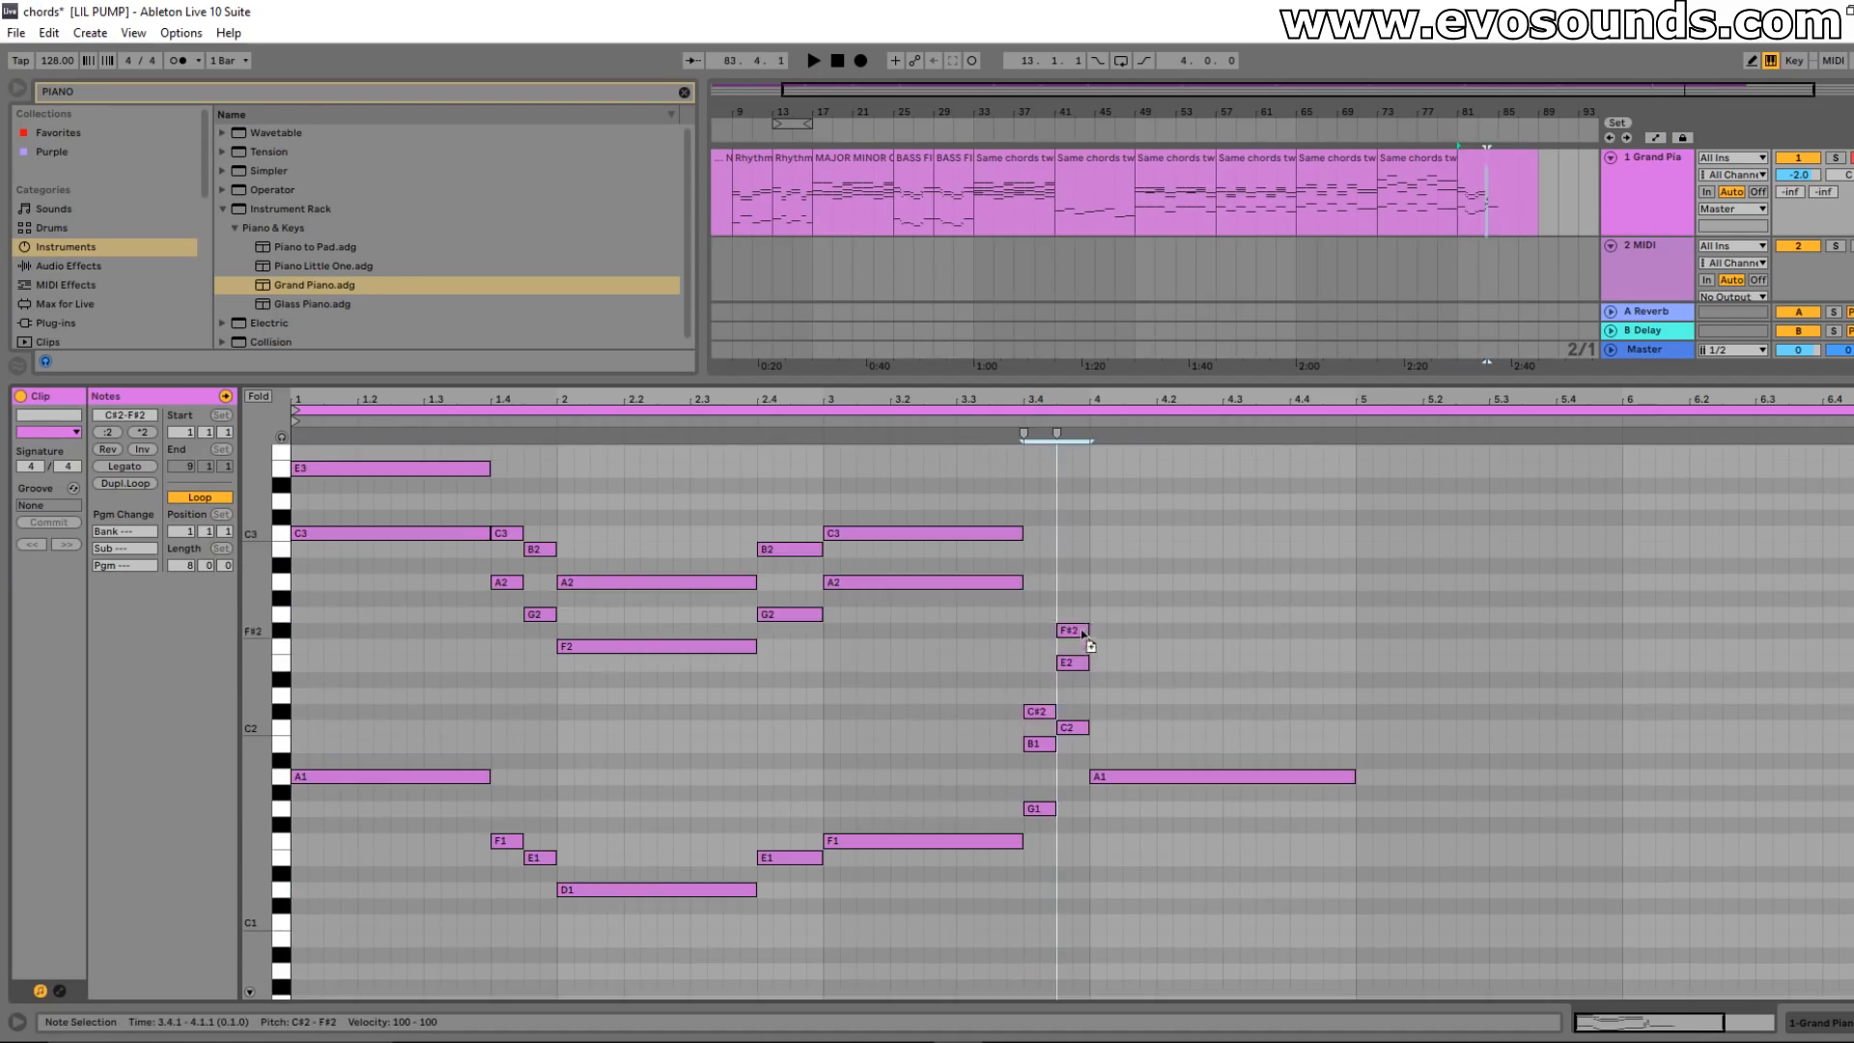
# - Add C and E above the sustained A1 in bar 4 and raise them one octave to C3 and E3
pyautogui.click(1120, 777)
pyautogui.moveTo(1120, 776); pyautogui.dragTo(1138, 666)
pyautogui.keyDown('shift'); pyautogui.click(1143, 733); pyautogui.keyUp('shift')
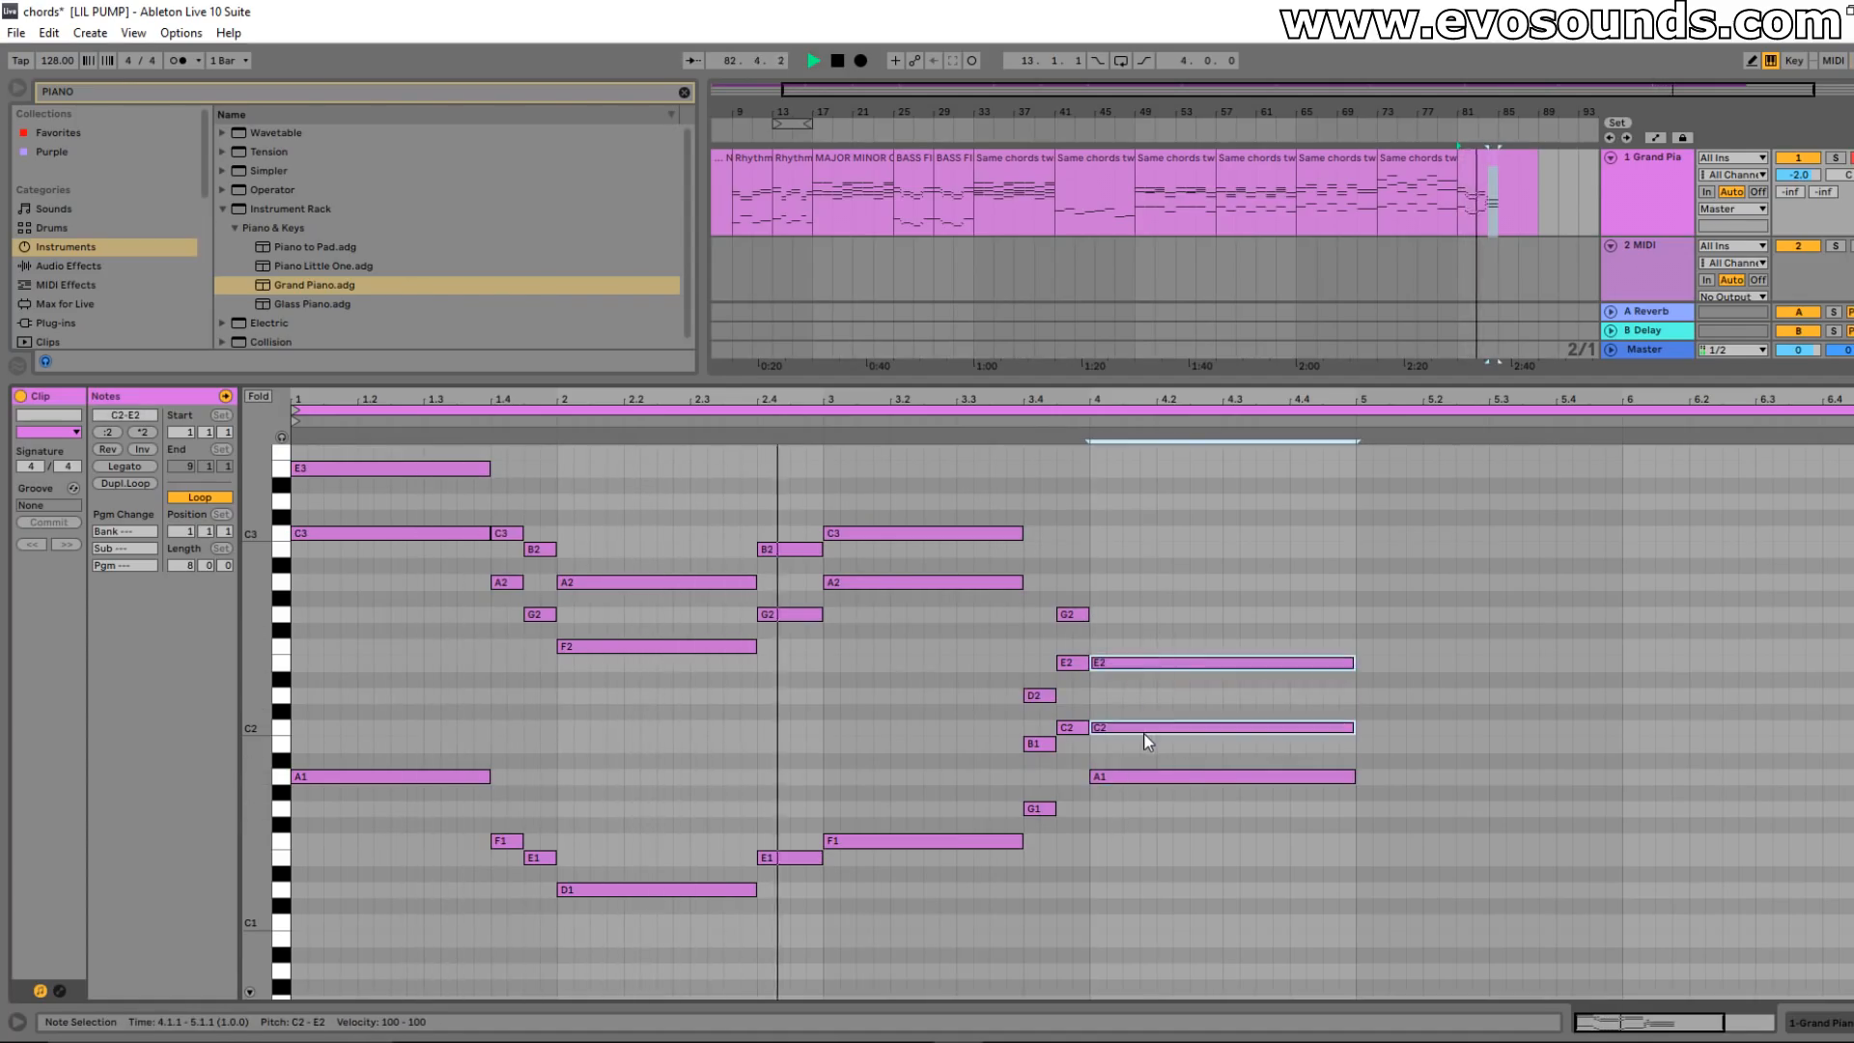
pyautogui.hotkey('shift', 'Up')
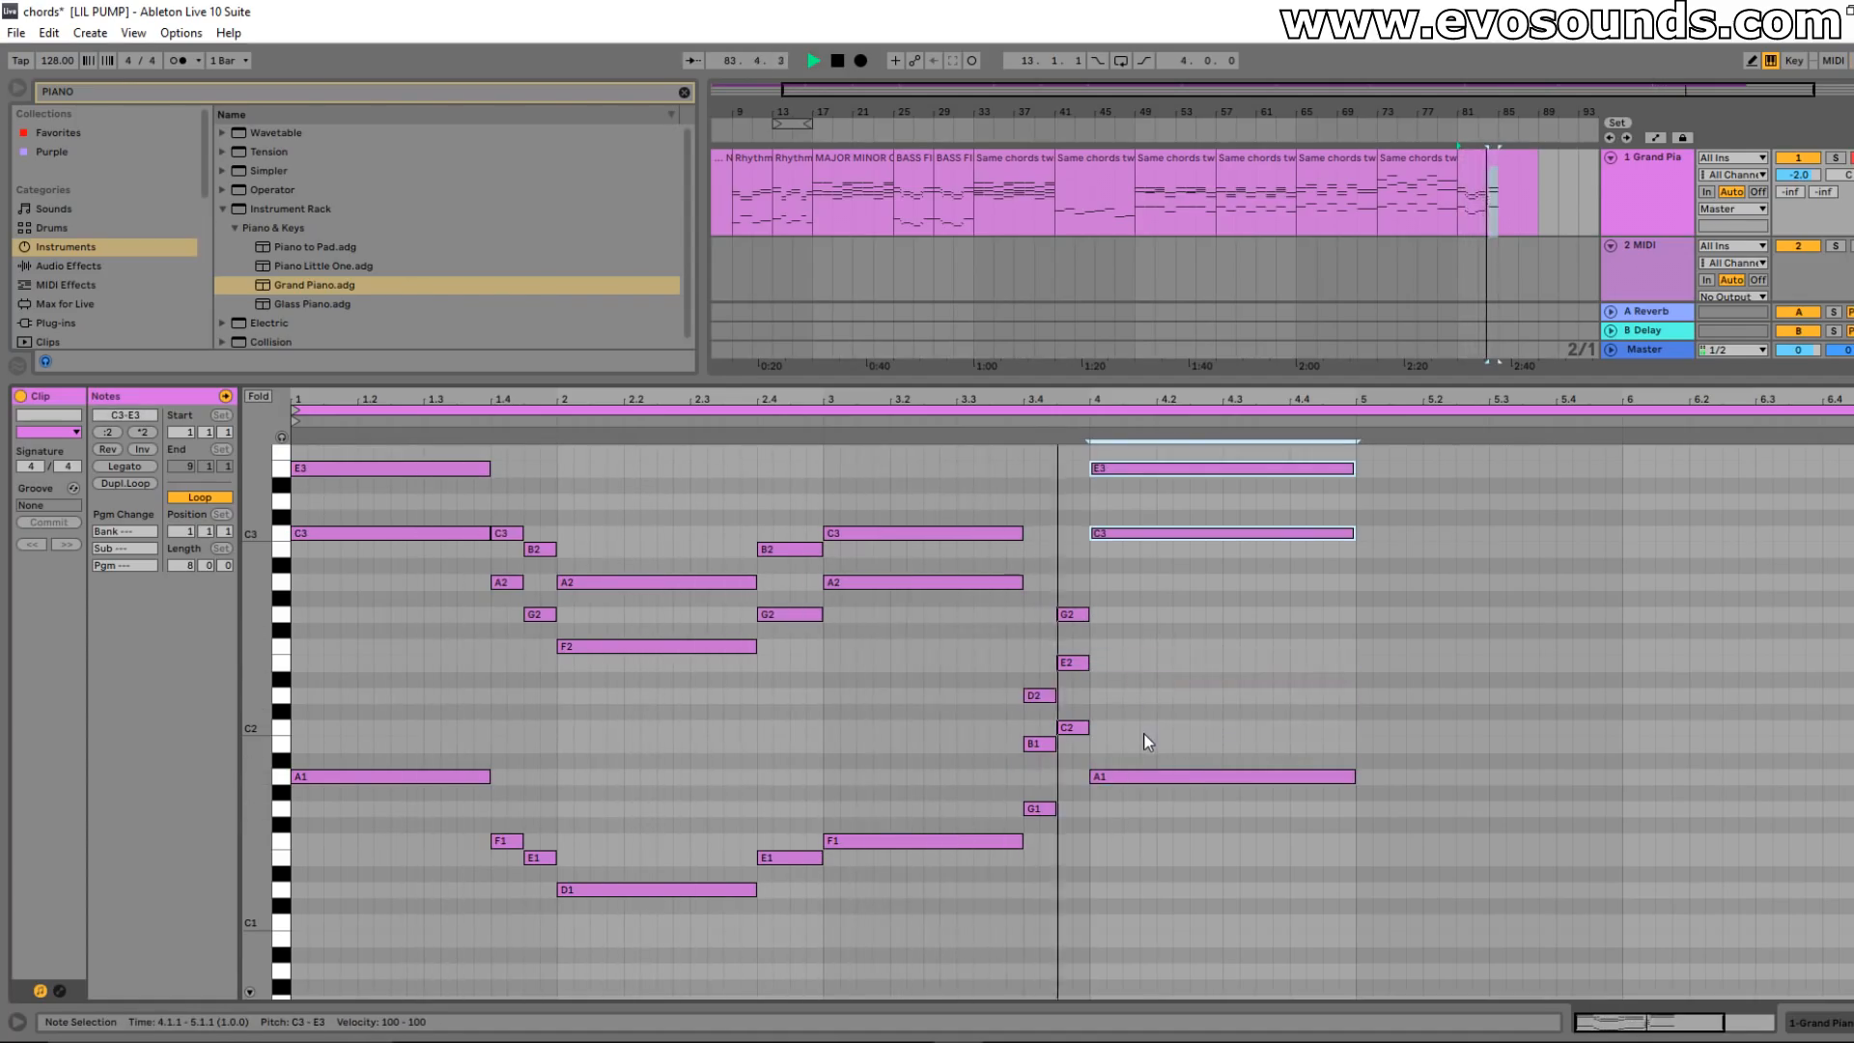
# - Raise the upper notes of the two short chords at beat 3.4 by one octave and play the progression
pyautogui.moveTo(1097, 701); pyautogui.dragTo(1047, 611)
pyautogui.hotkey('shift', 'Up')
pyautogui.moveTo(1043, 716); pyautogui.dragTo(1033, 796)
pyautogui.hotkey('shift', 'Up')
pyautogui.press('space')
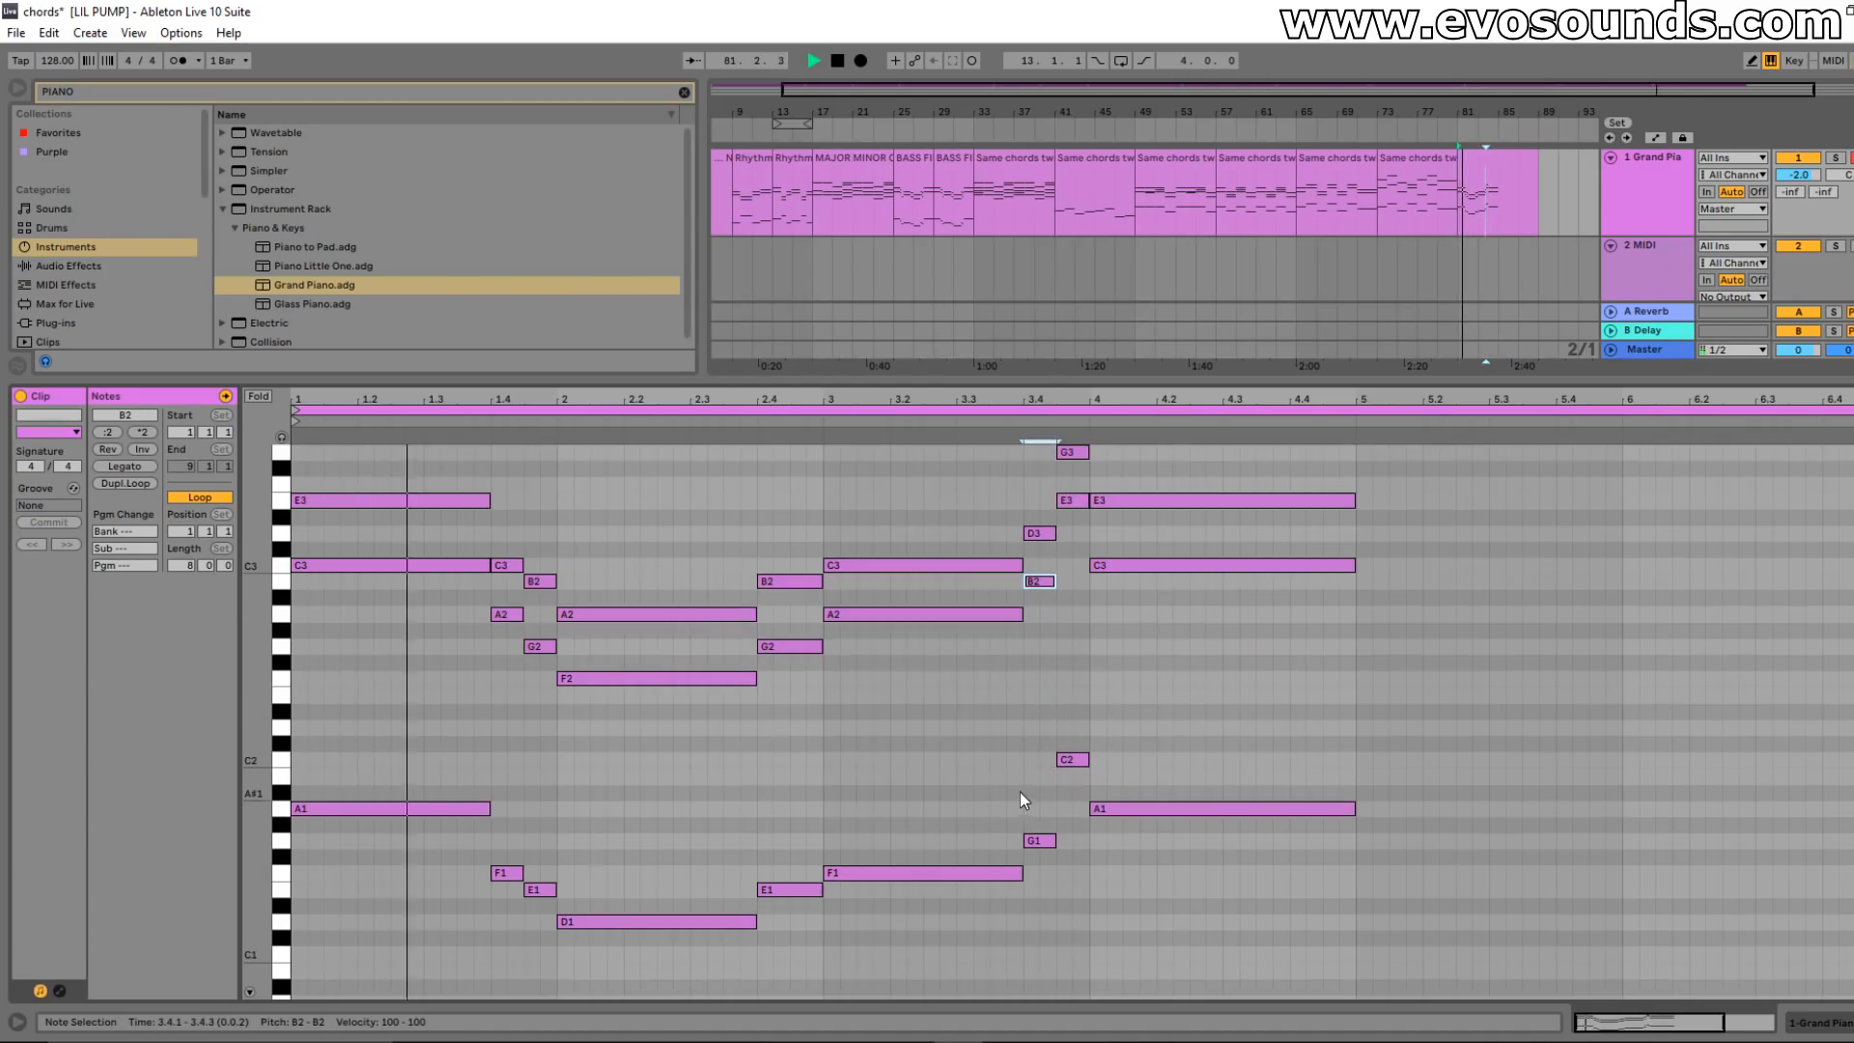
pyautogui.scroll(2, 1110, 888)
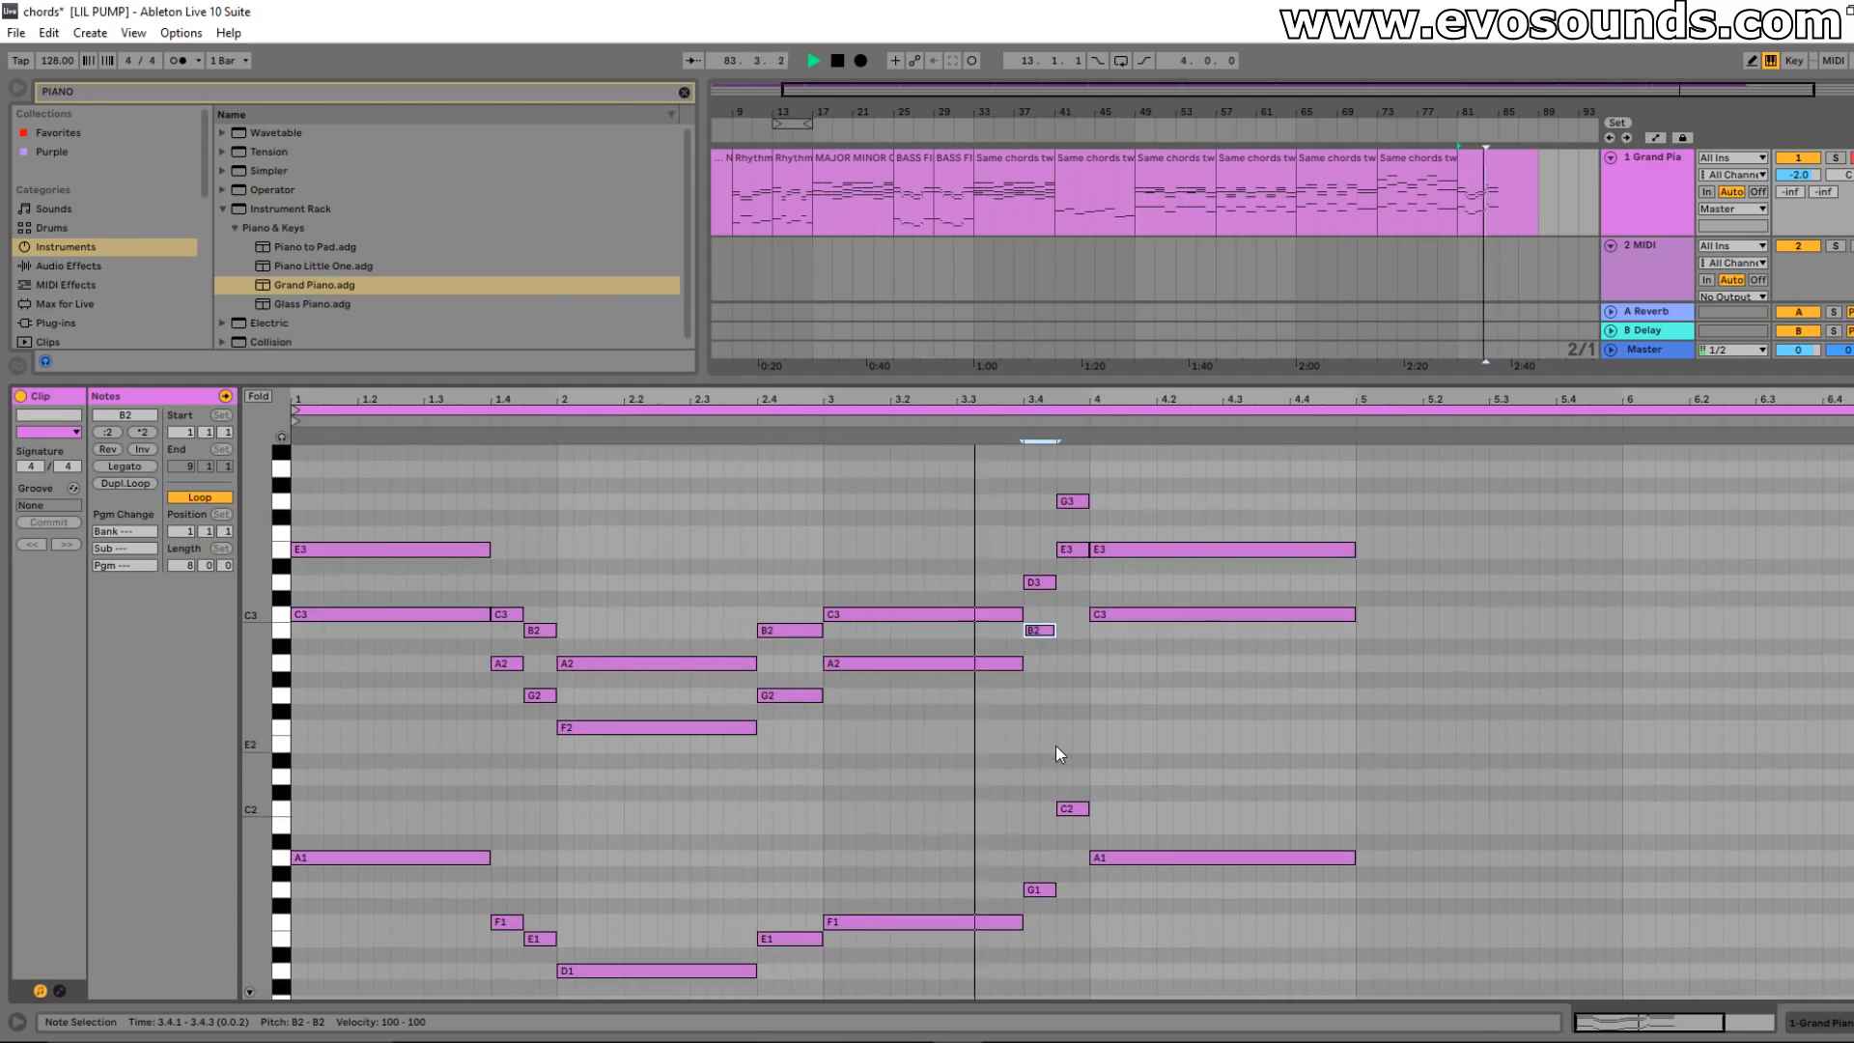
pyautogui.press('space')
# - Change the short chord just before bar 4 to F1, A2 and C3 and play the progression
pyautogui.moveTo(1079, 837); pyautogui.dragTo(1082, 497)
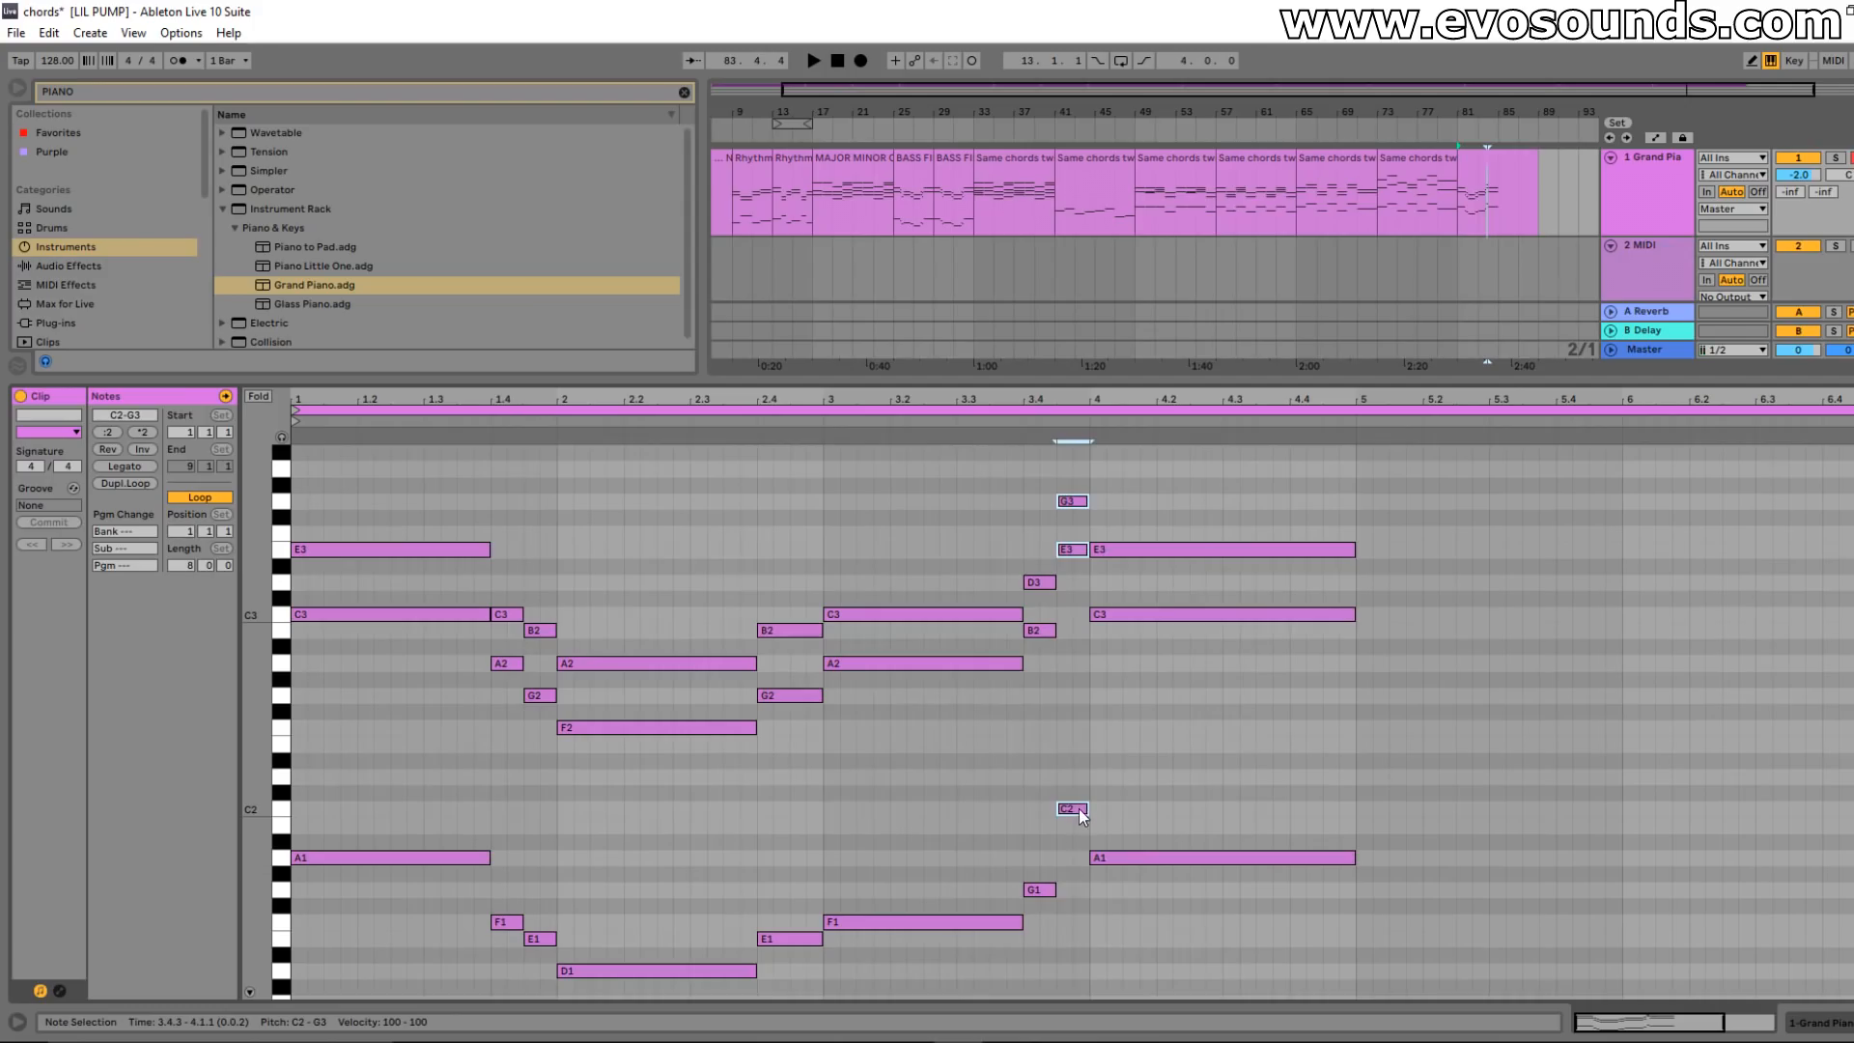
pyautogui.moveTo(1081, 817); pyautogui.dragTo(1083, 921)
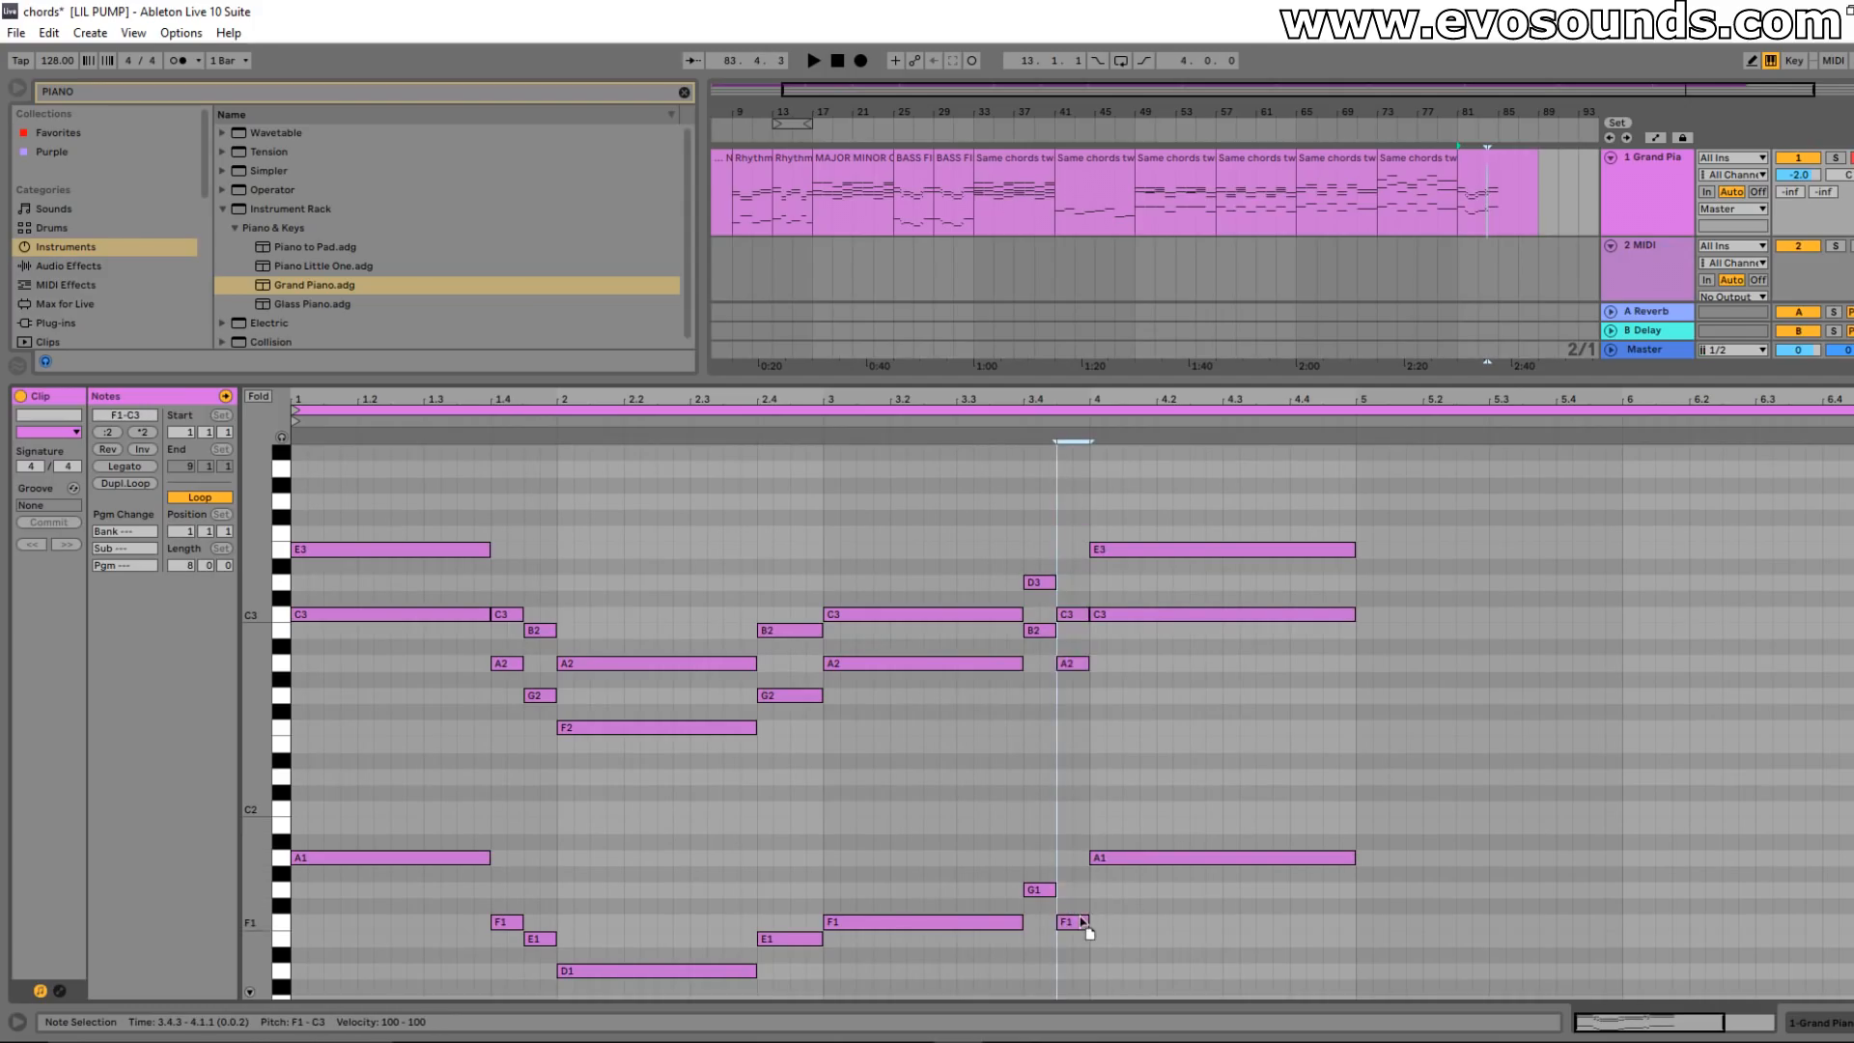
pyautogui.press('space')
pyautogui.click(1019, 420)
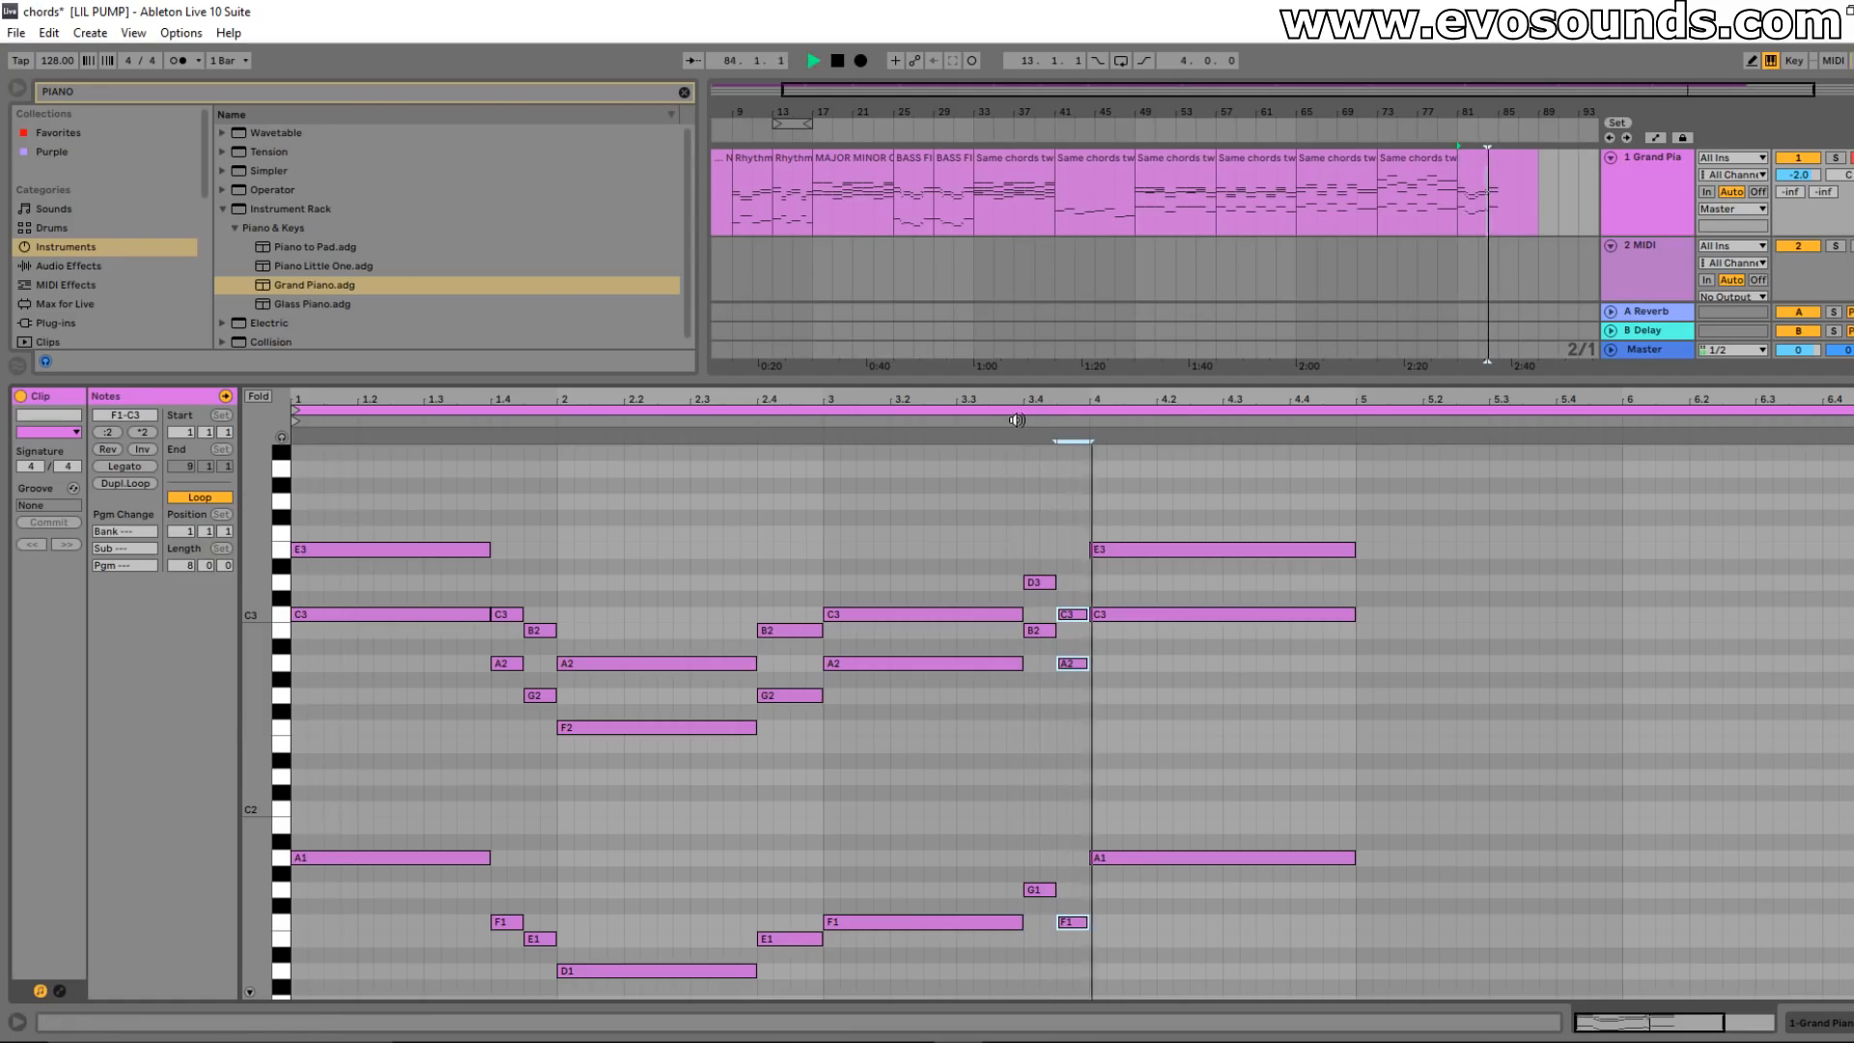
pyautogui.press('space')
pyautogui.press('space')
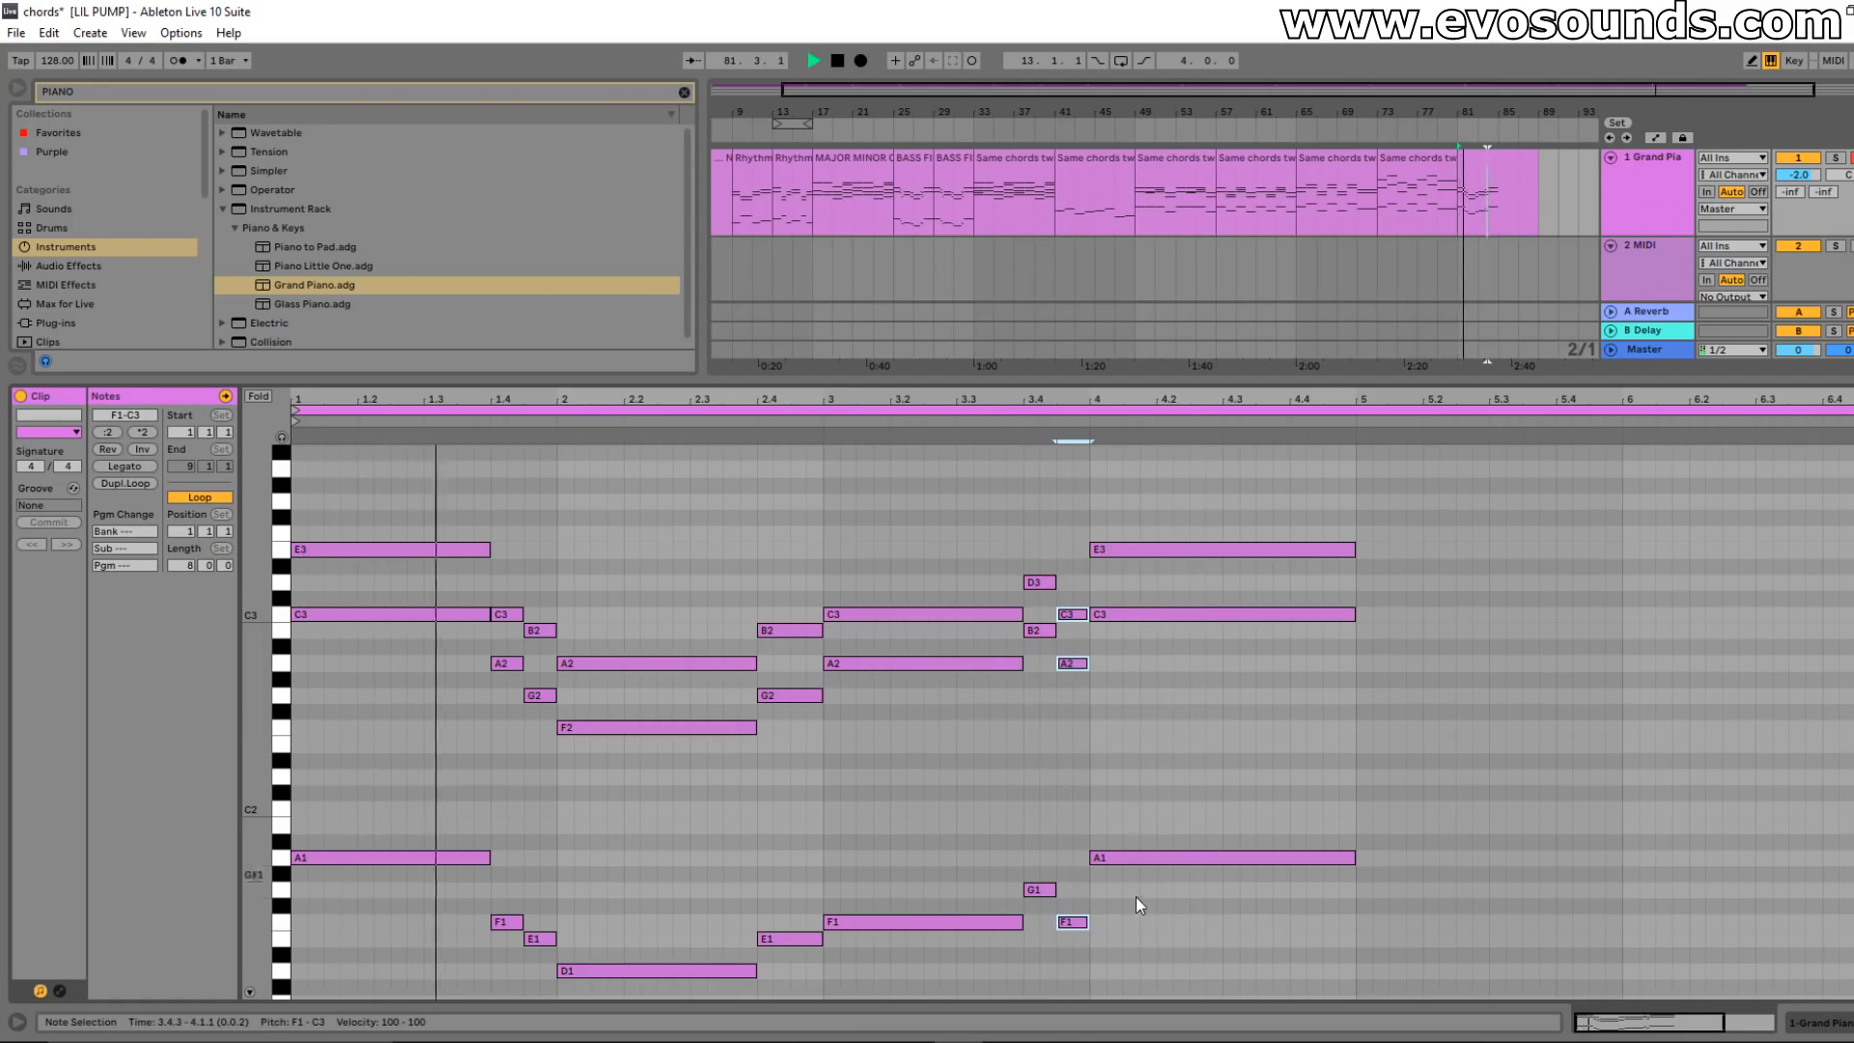
pyautogui.scroll(-4, 1138, 895)
pyautogui.scroll(3, 1138, 894)
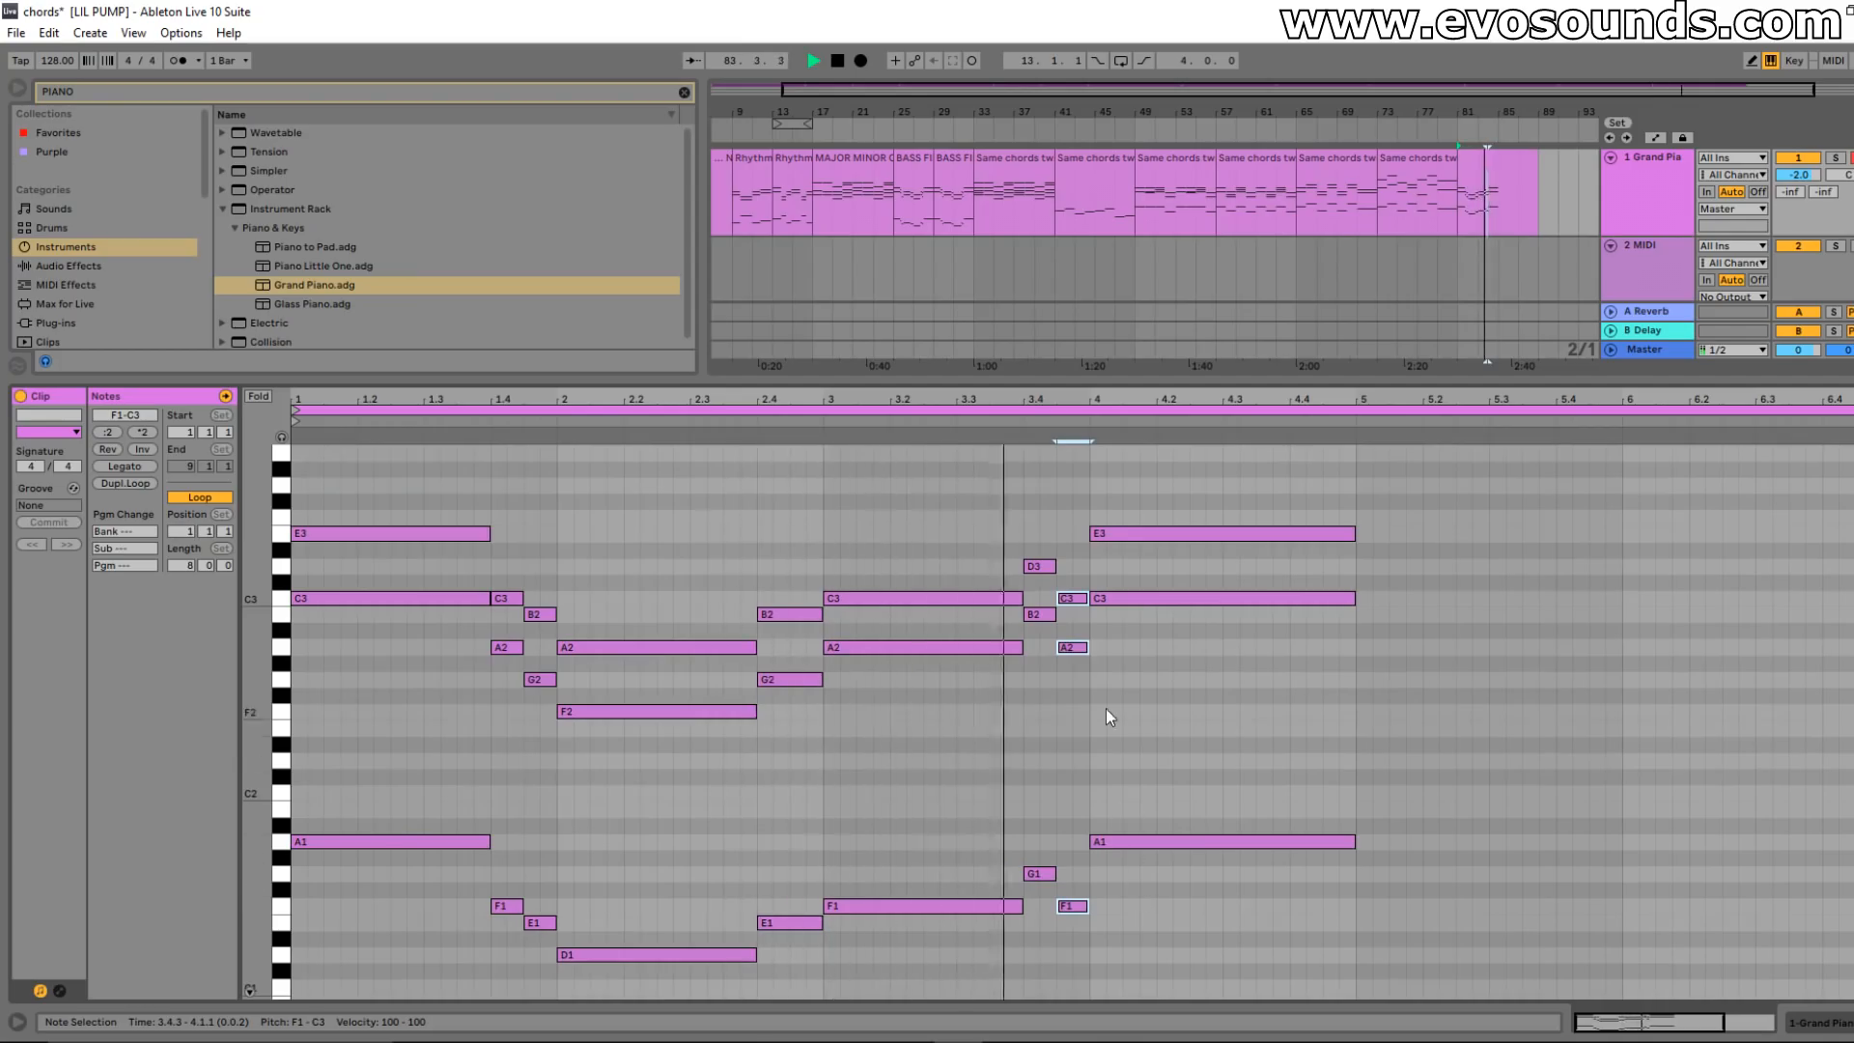
pyautogui.press('space')
# - Delete all chord notes above the bass line and play the bass line on its own
pyautogui.moveTo(256, 775); pyautogui.dragTo(221, 776)
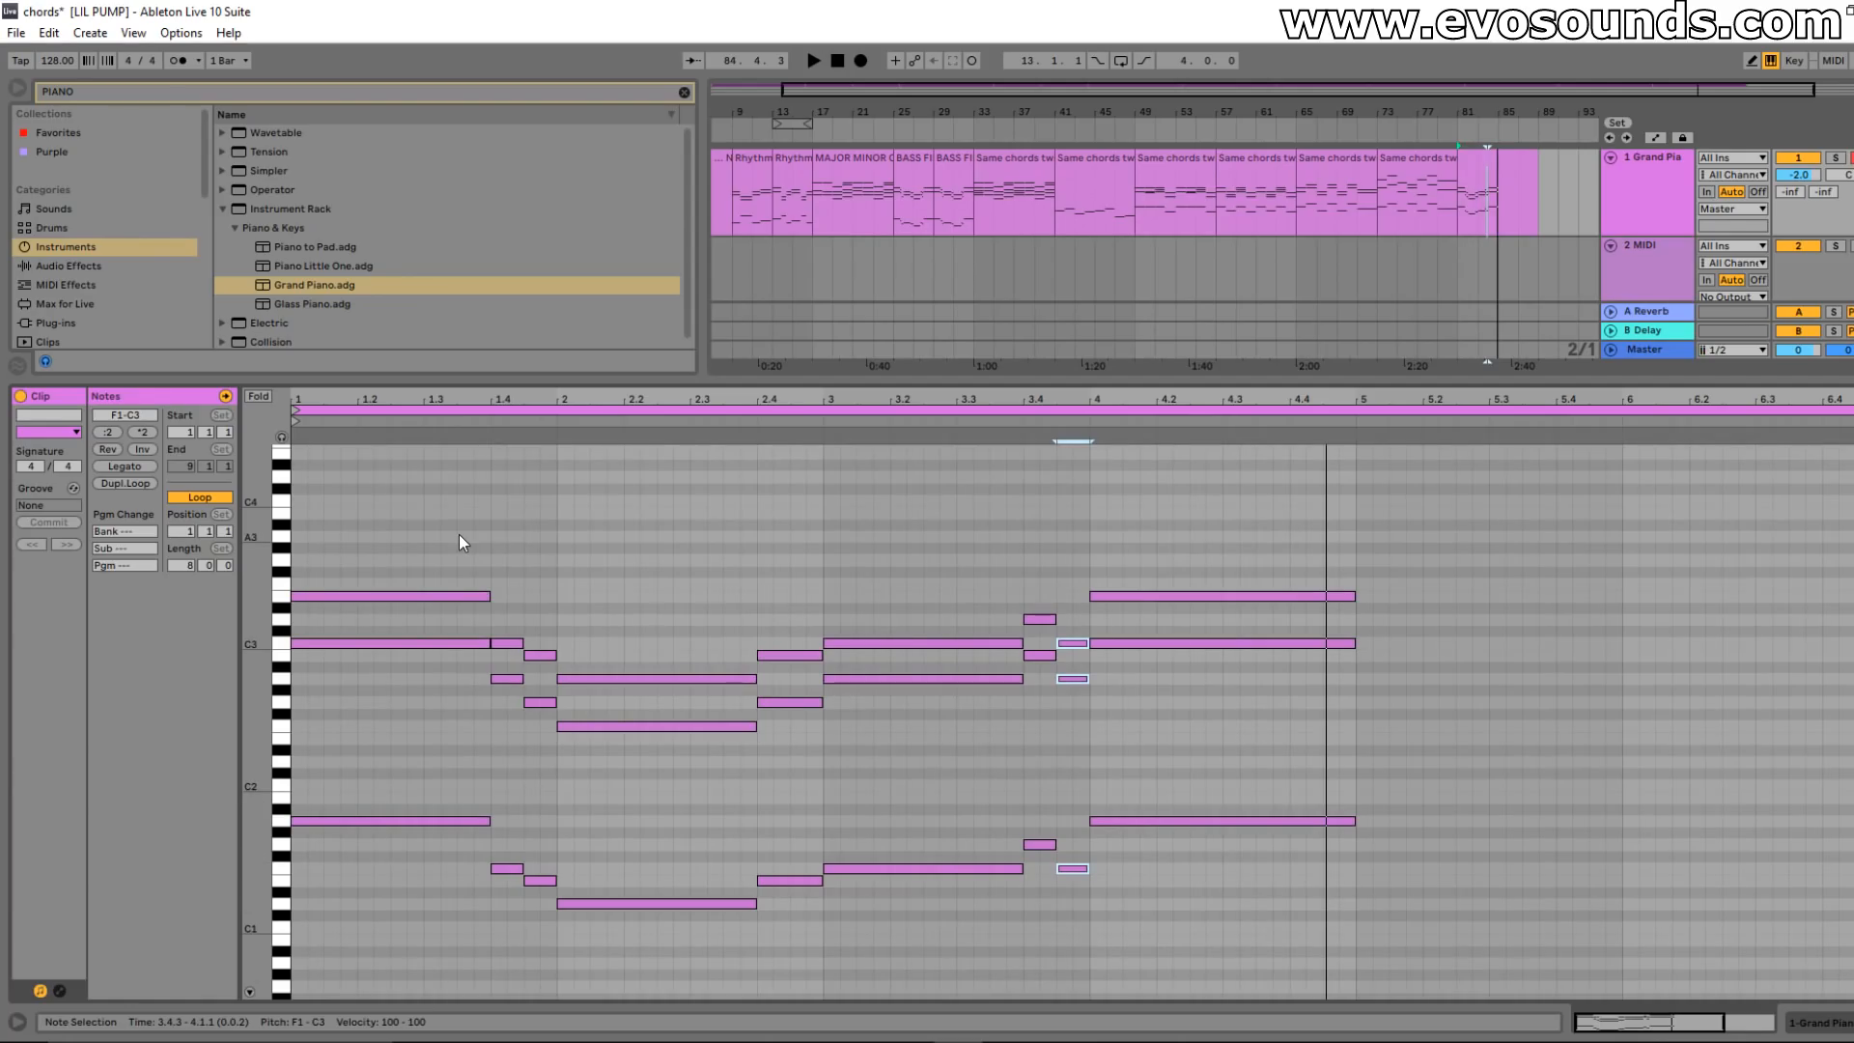
pyautogui.moveTo(356, 756); pyautogui.dragTo(1702, 424)
pyautogui.press('Delete')
pyautogui.scroll(-3, 529, 852)
pyautogui.press('space')
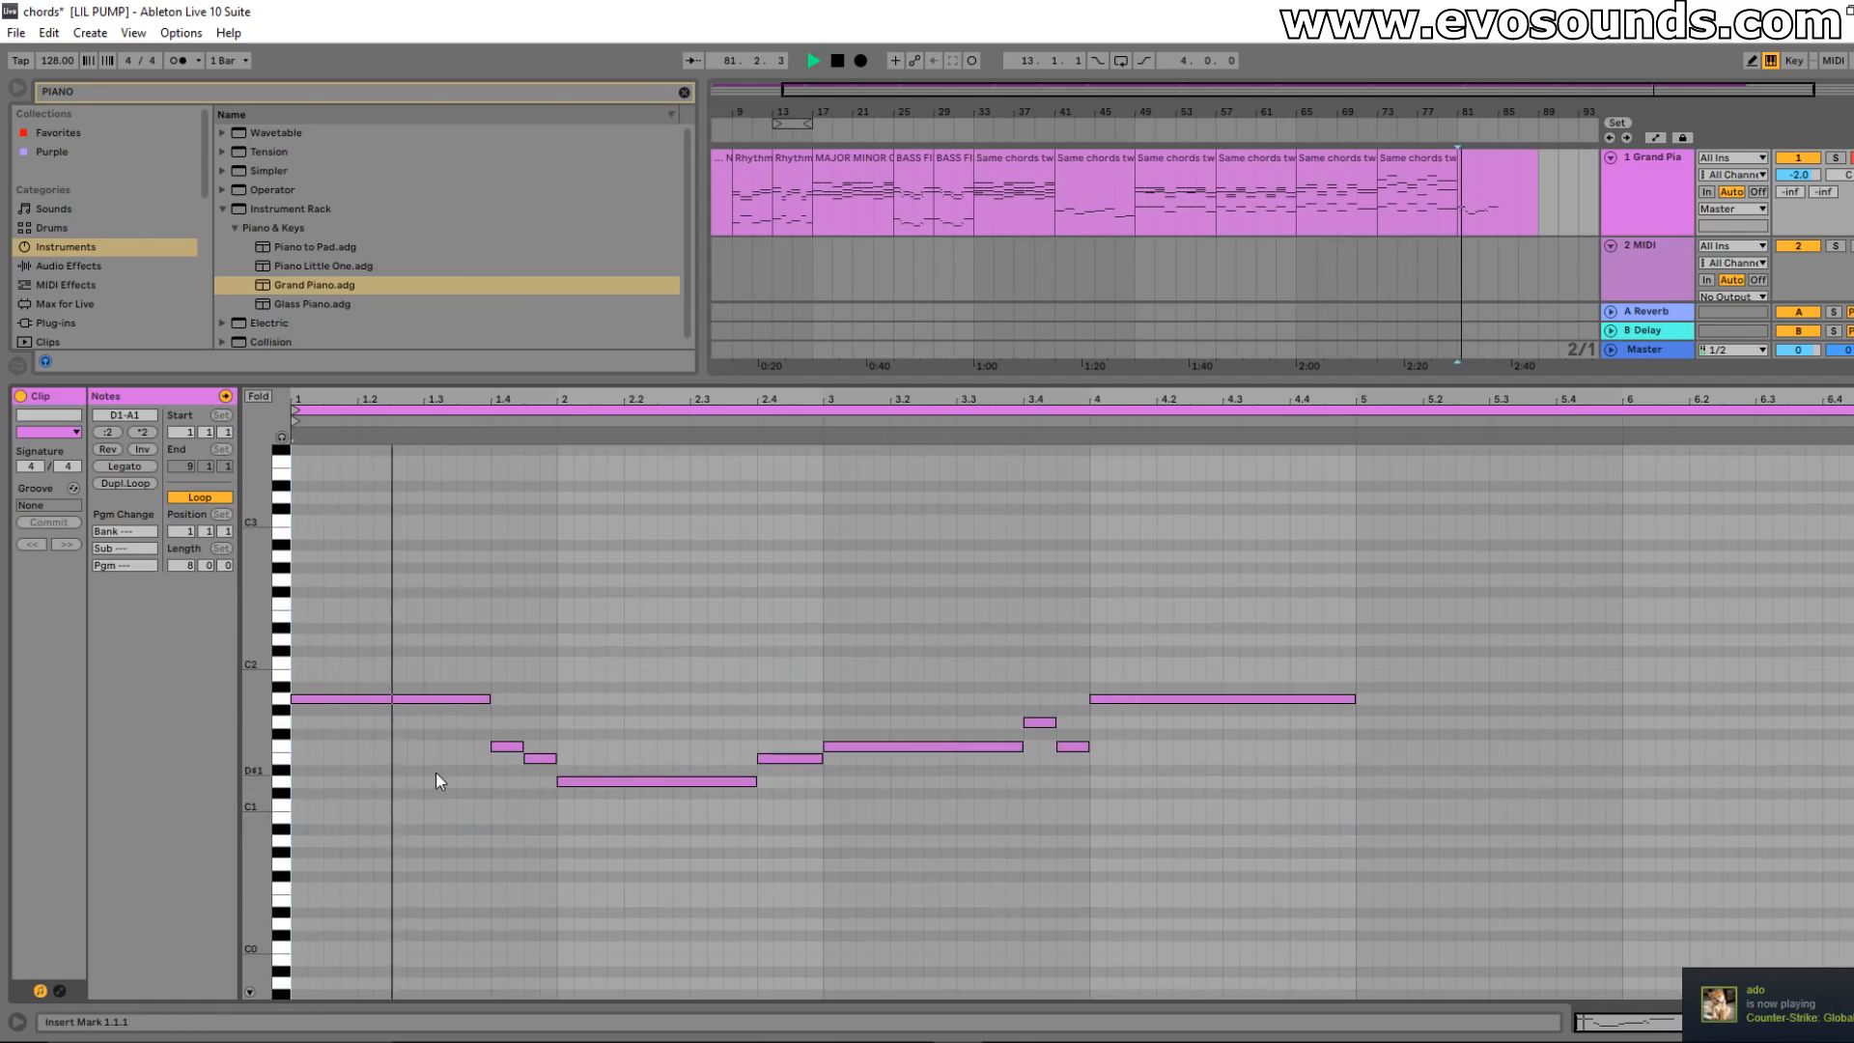
pyautogui.press('space')
# - Try moving the chord's top E3 note in bar 1 upward and undo the move
pyautogui.moveTo(455, 611); pyautogui.dragTo(1363, 970)
pyautogui.scroll(3, 563, 864)
pyautogui.moveTo(337, 841); pyautogui.dragTo(336, 739)
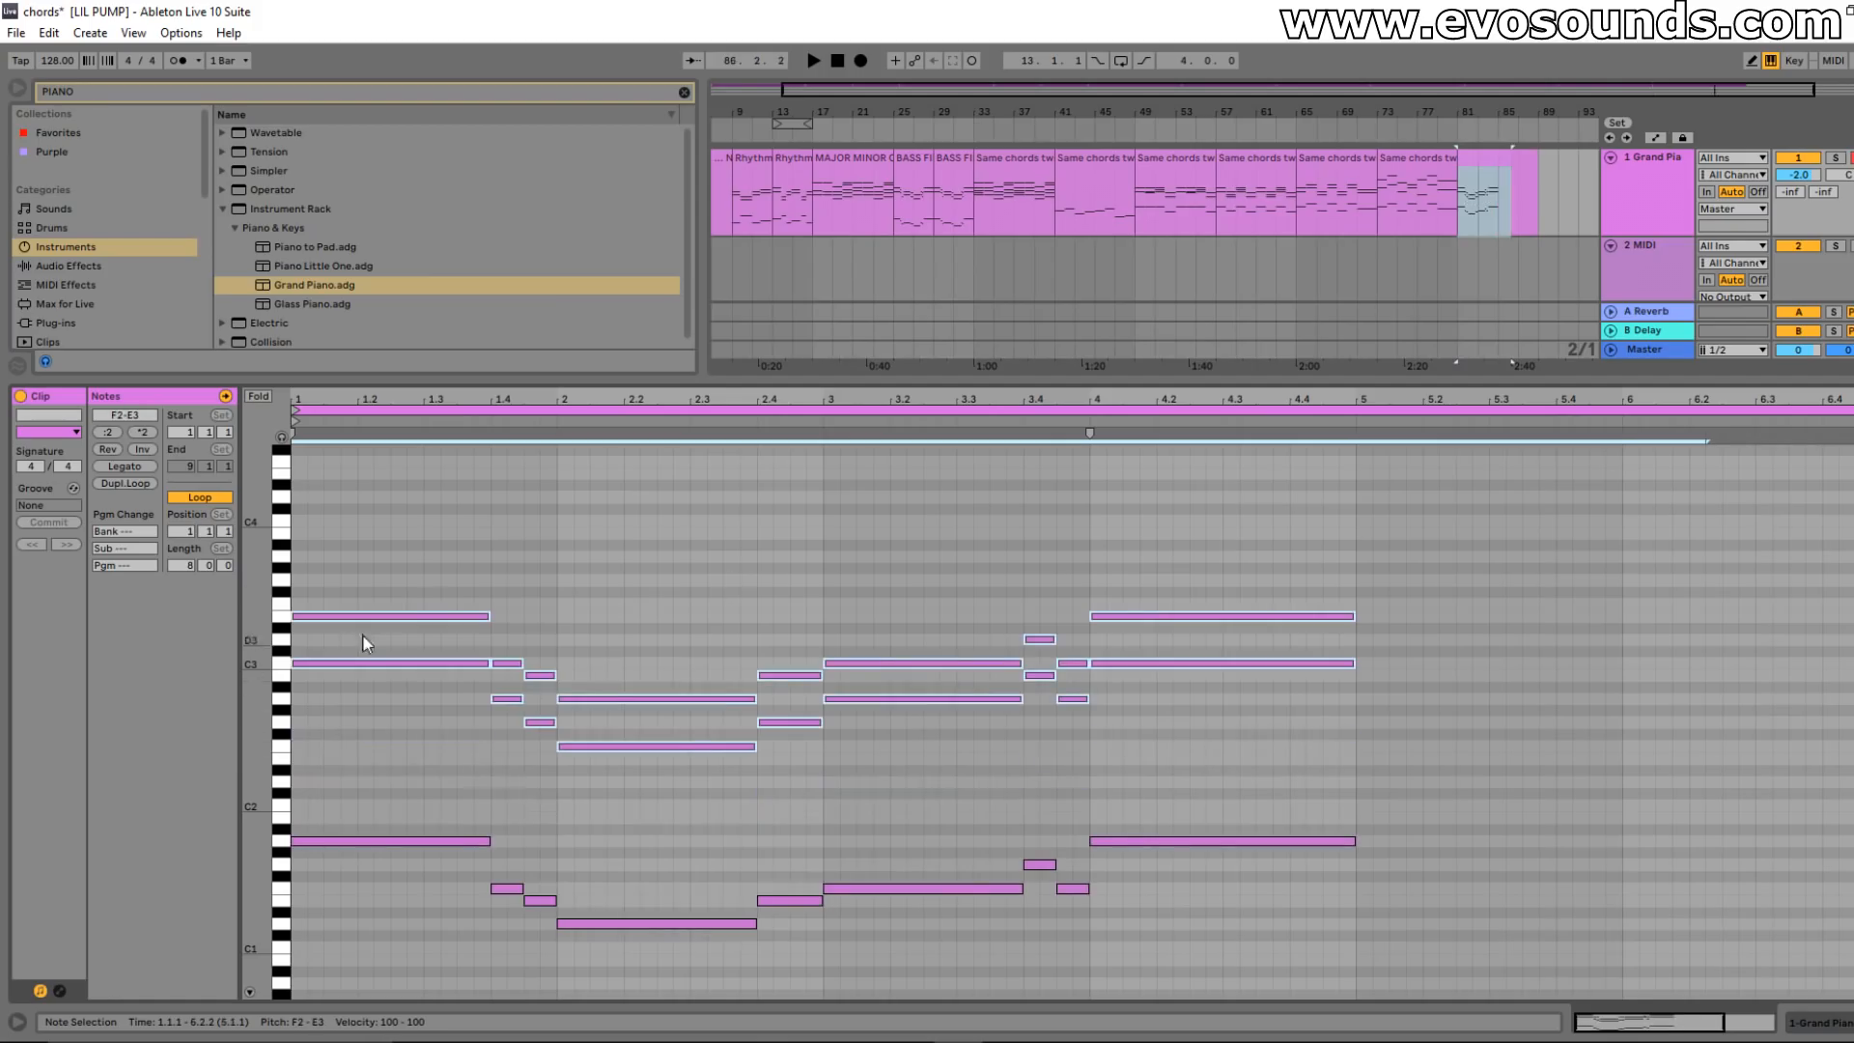
pyautogui.moveTo(333, 616); pyautogui.dragTo(335, 556)
pyautogui.hotkey('ctrl', 'z')
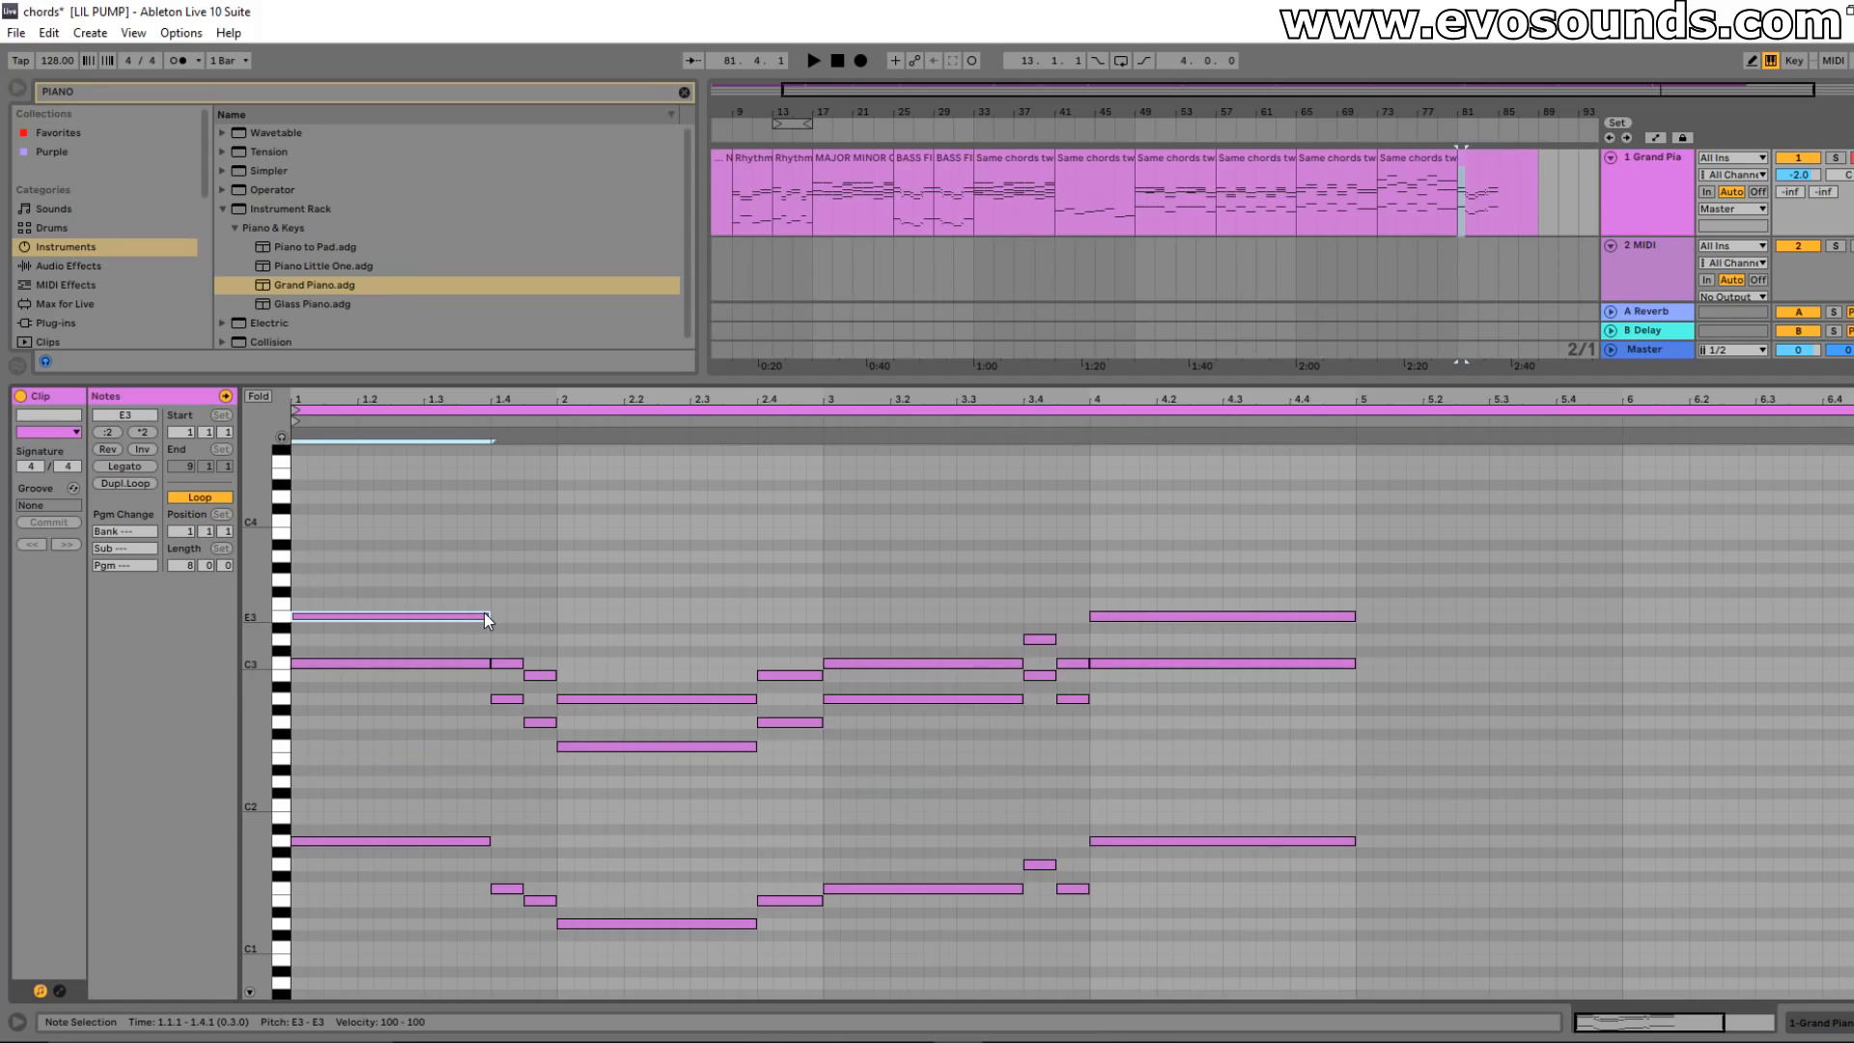
# - Select all the chord notes above the bass line in bars 1 to 4
pyautogui.scroll(-2, 1190, 647)
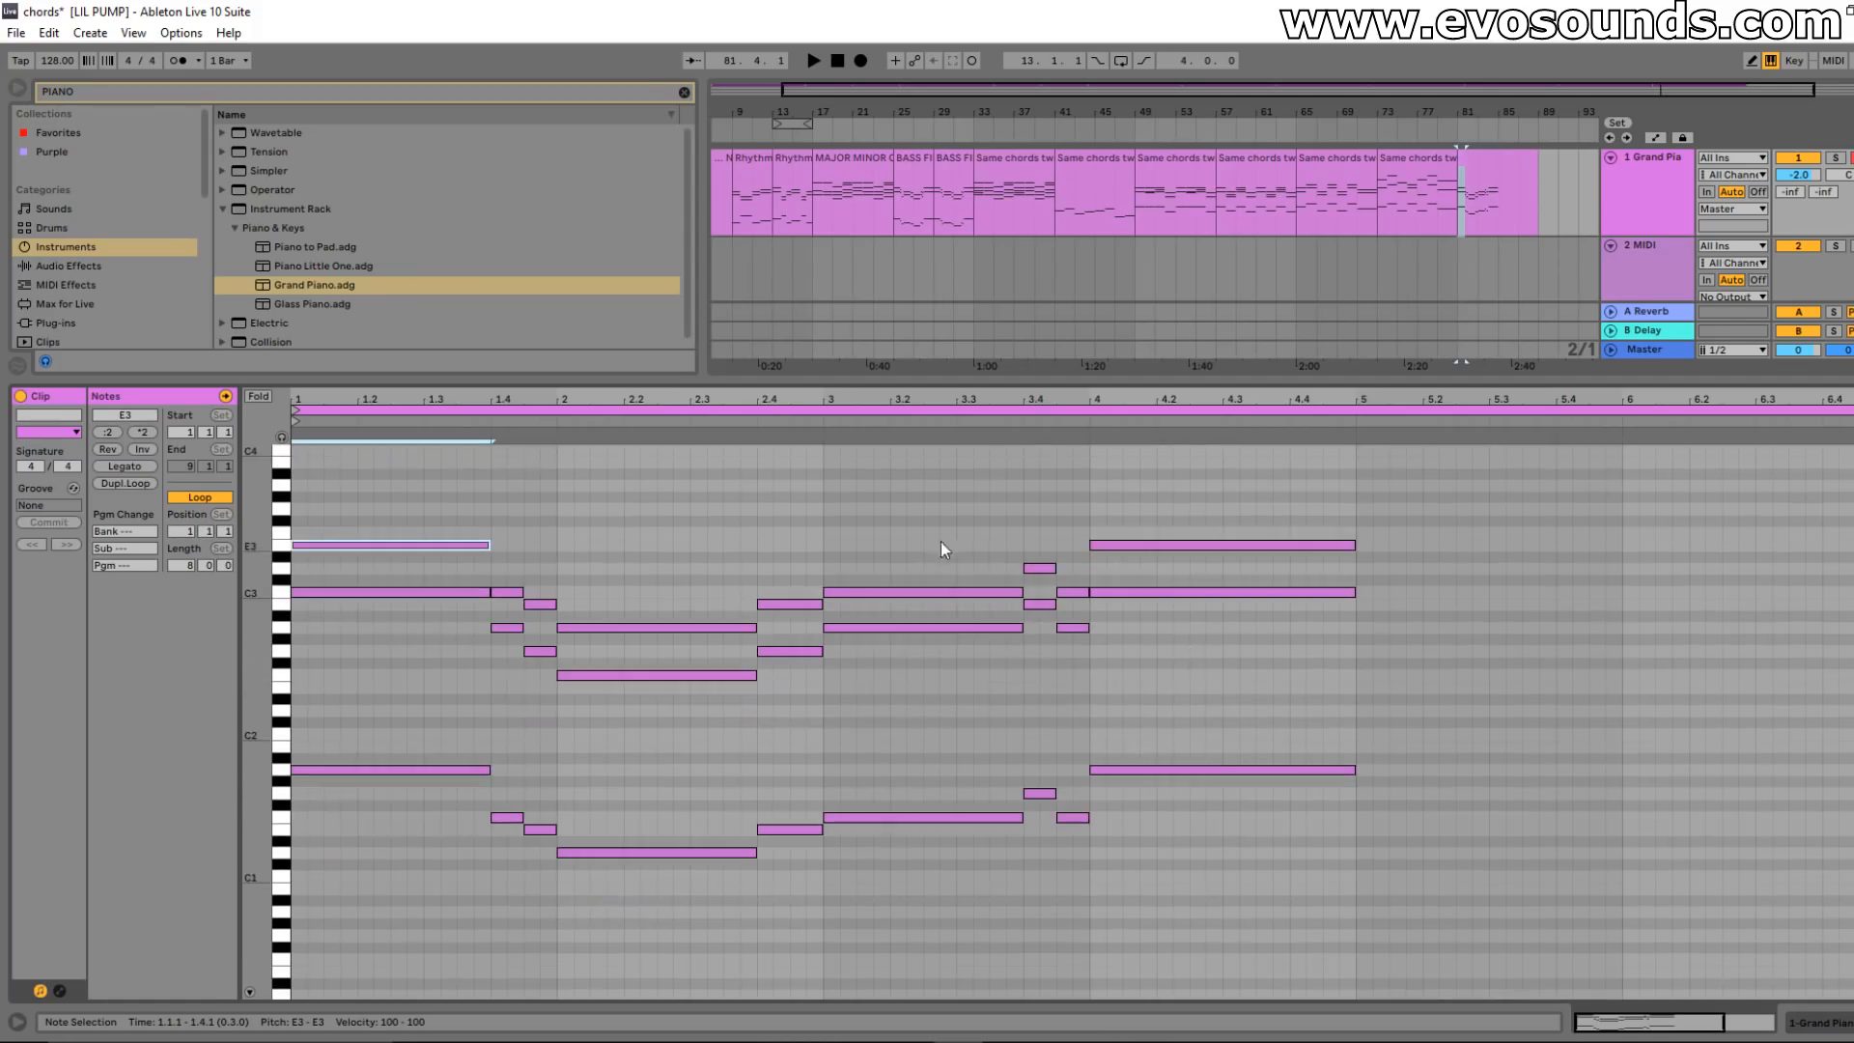
pyautogui.moveTo(454, 506); pyautogui.dragTo(1342, 650)
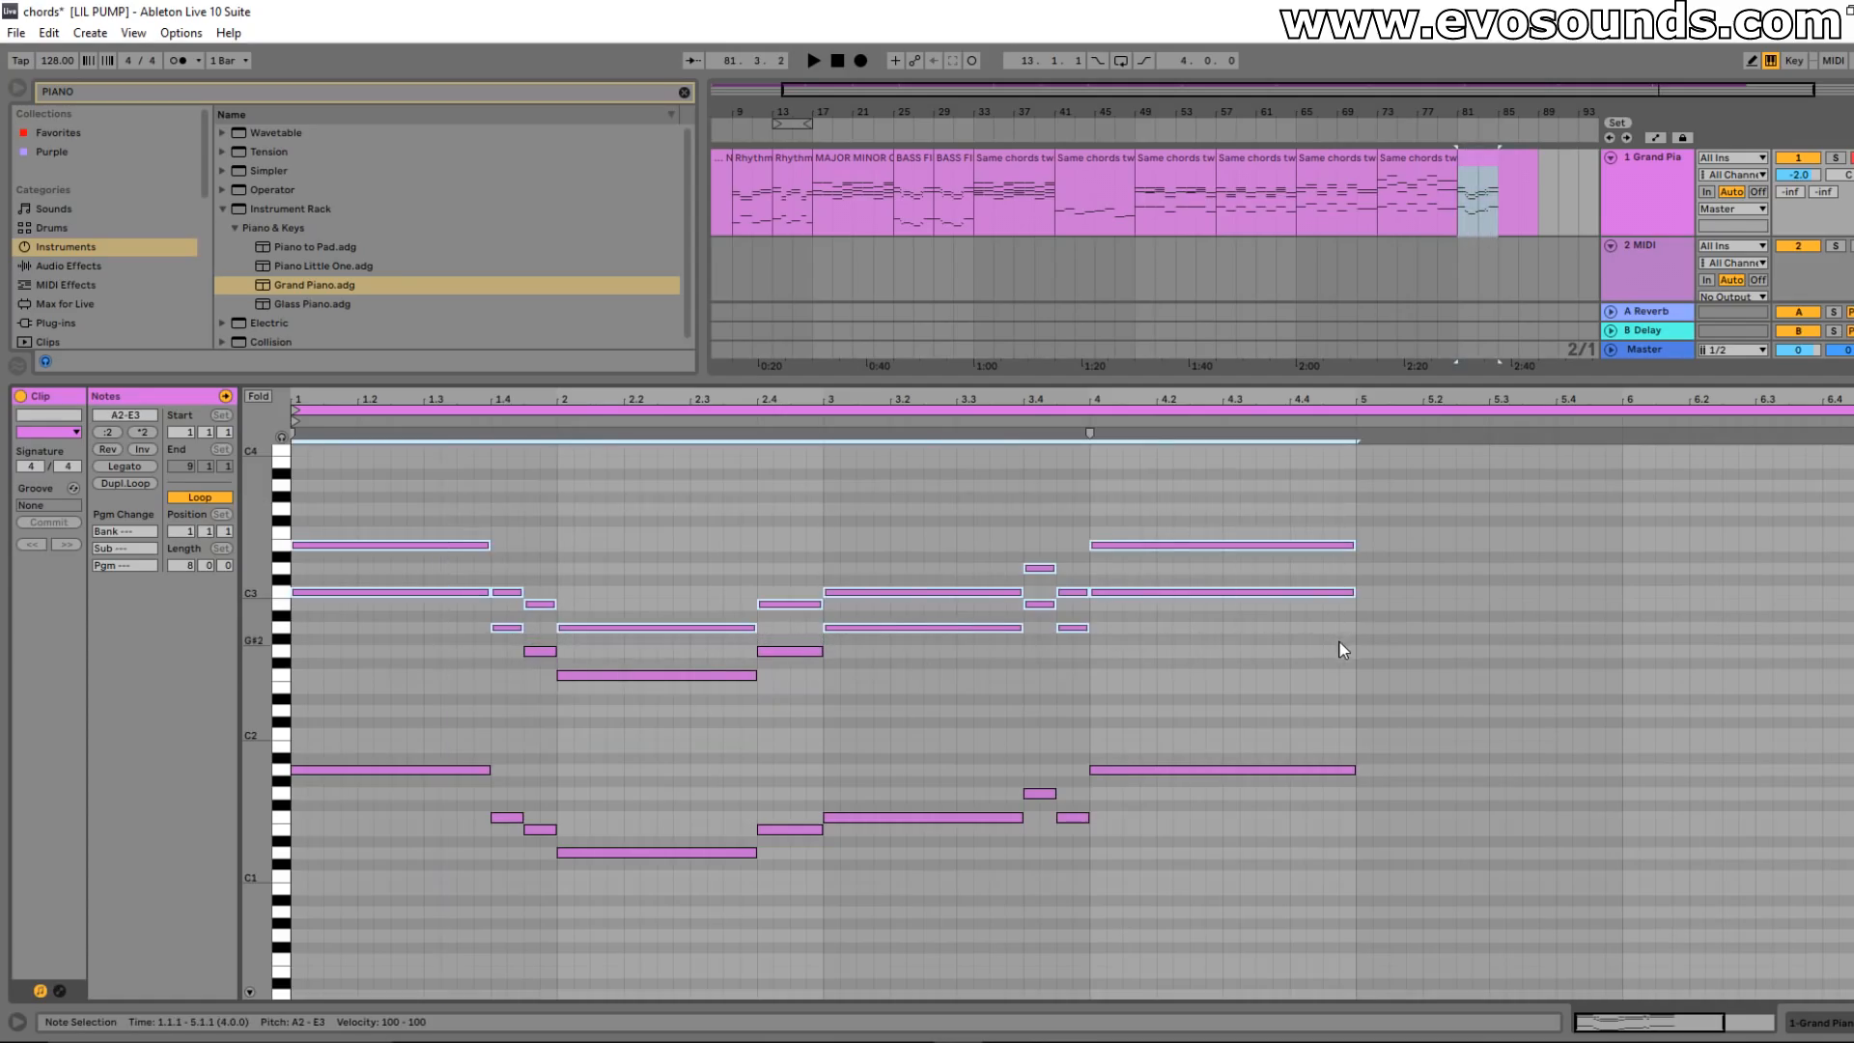
pyautogui.moveTo(380, 478); pyautogui.dragTo(1438, 676)
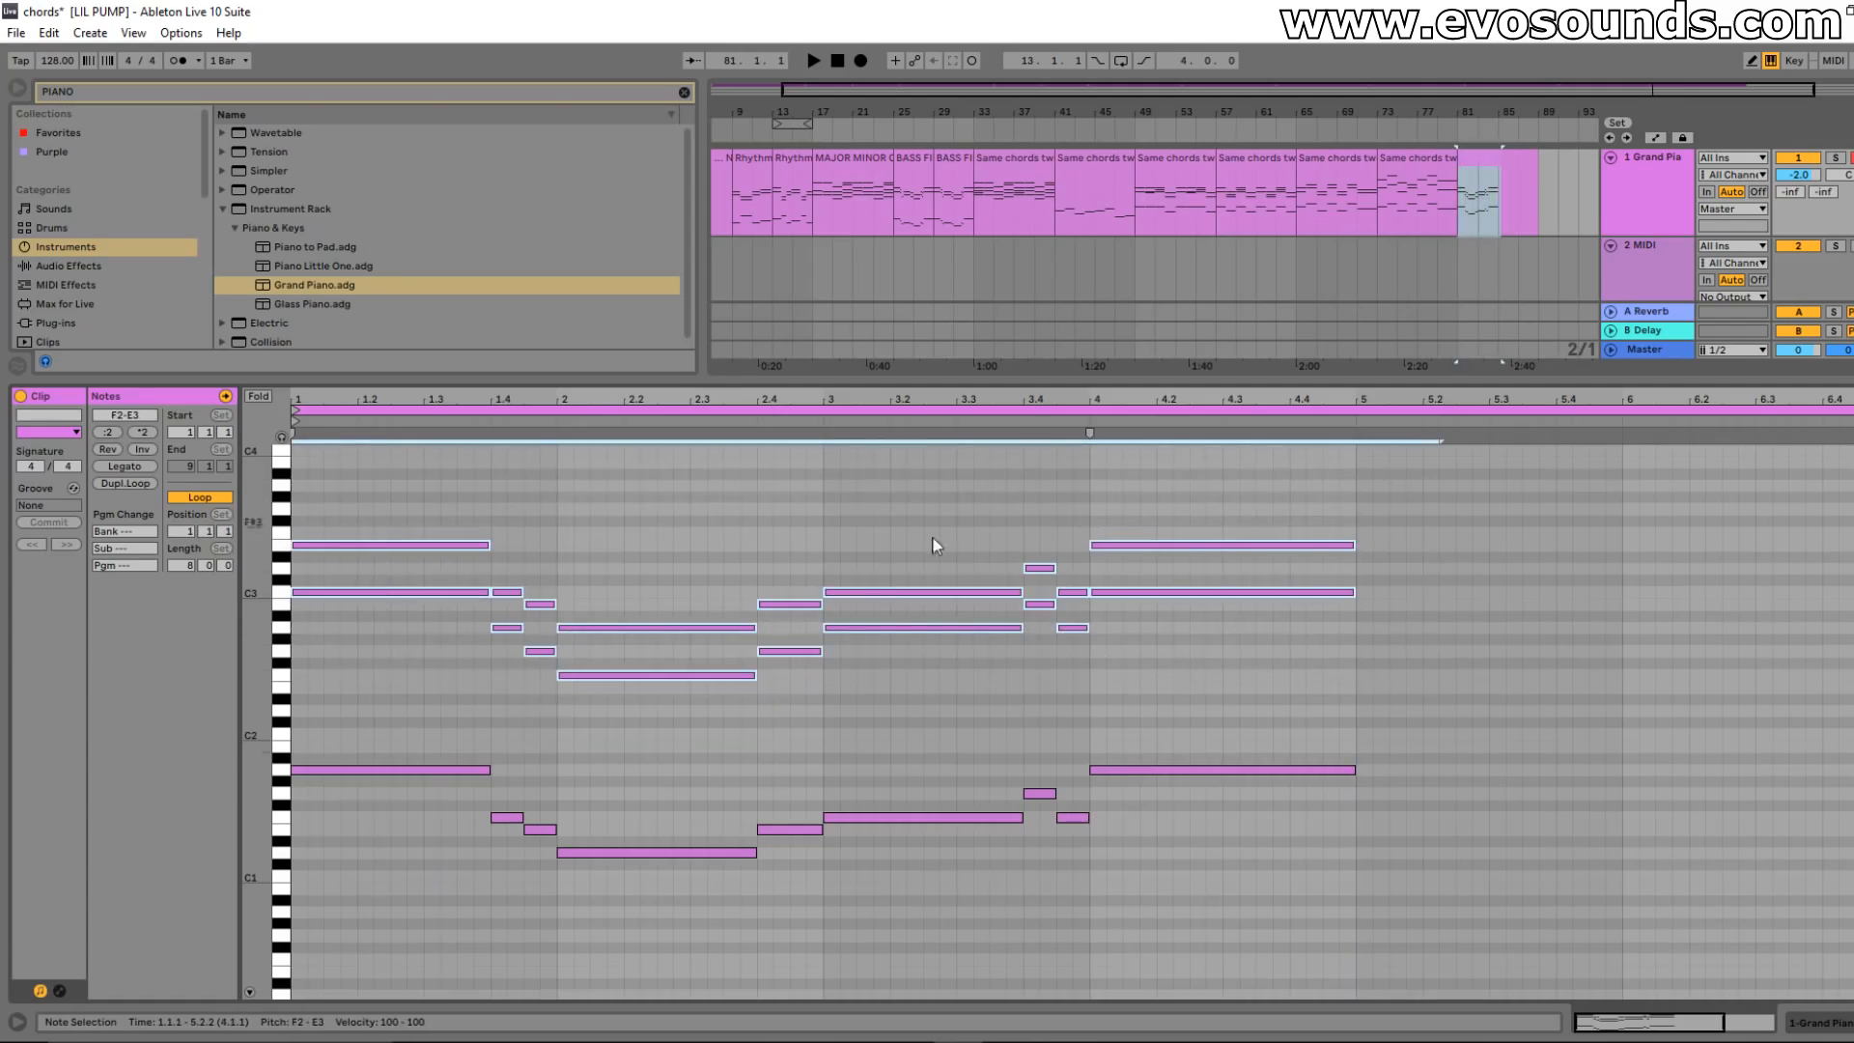
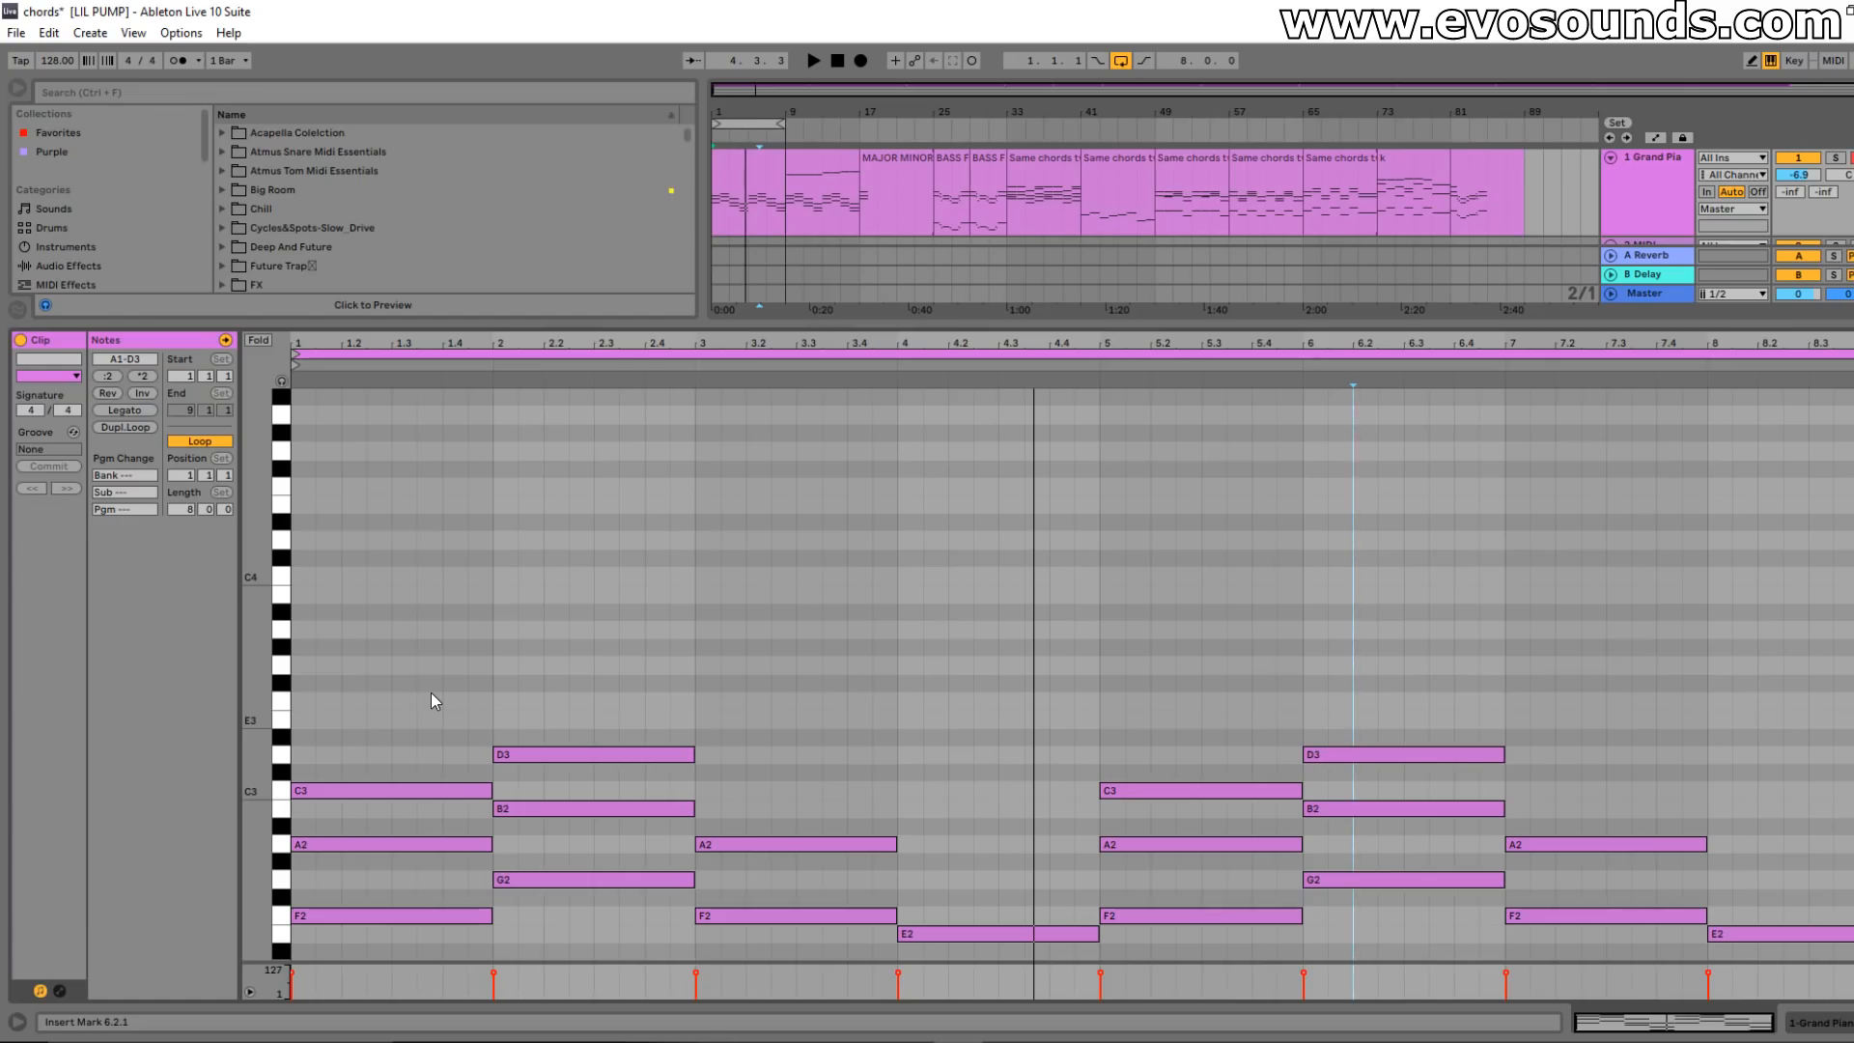
# - Add an A3 note lasting all of bar 1 above the chords and duplicate it across all eight bars
pyautogui.doubleClick(307, 631)
pyautogui.moveTo(314, 630); pyautogui.dragTo(427, 654)
pyautogui.hotkey('ctrl', 'd')
pyautogui.hotkey('ctrl', 'd')
pyautogui.hotkey('ctrl', 'd')
pyautogui.hotkey('ctrl', 'd')
pyautogui.hotkey('ctrl', 'd')
pyautogui.hotkey('ctrl', 'd')
pyautogui.hotkey('ctrl', 'd')
# - Play the eight-bar chord progression with the repeated A3 top note
pyautogui.press('space')
pyautogui.scroll(-2, 538, 610)
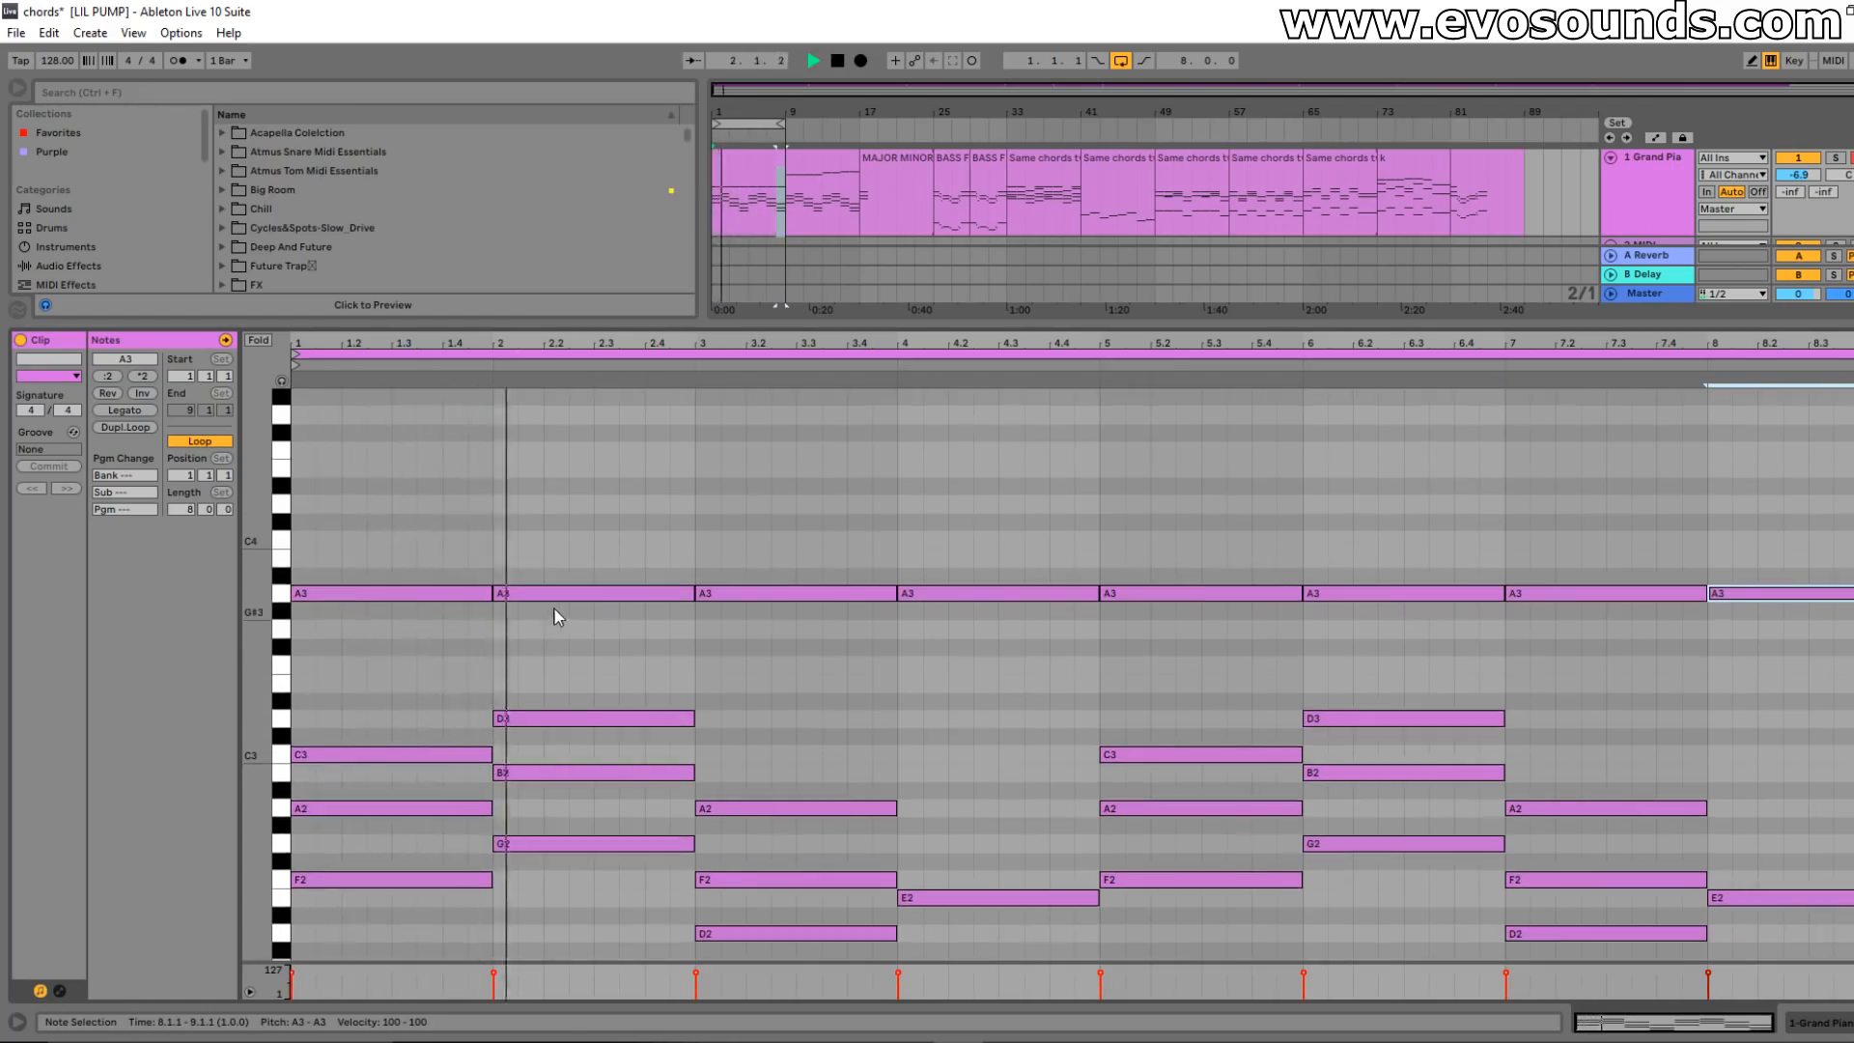
pyautogui.scroll(-2, 570, 608)
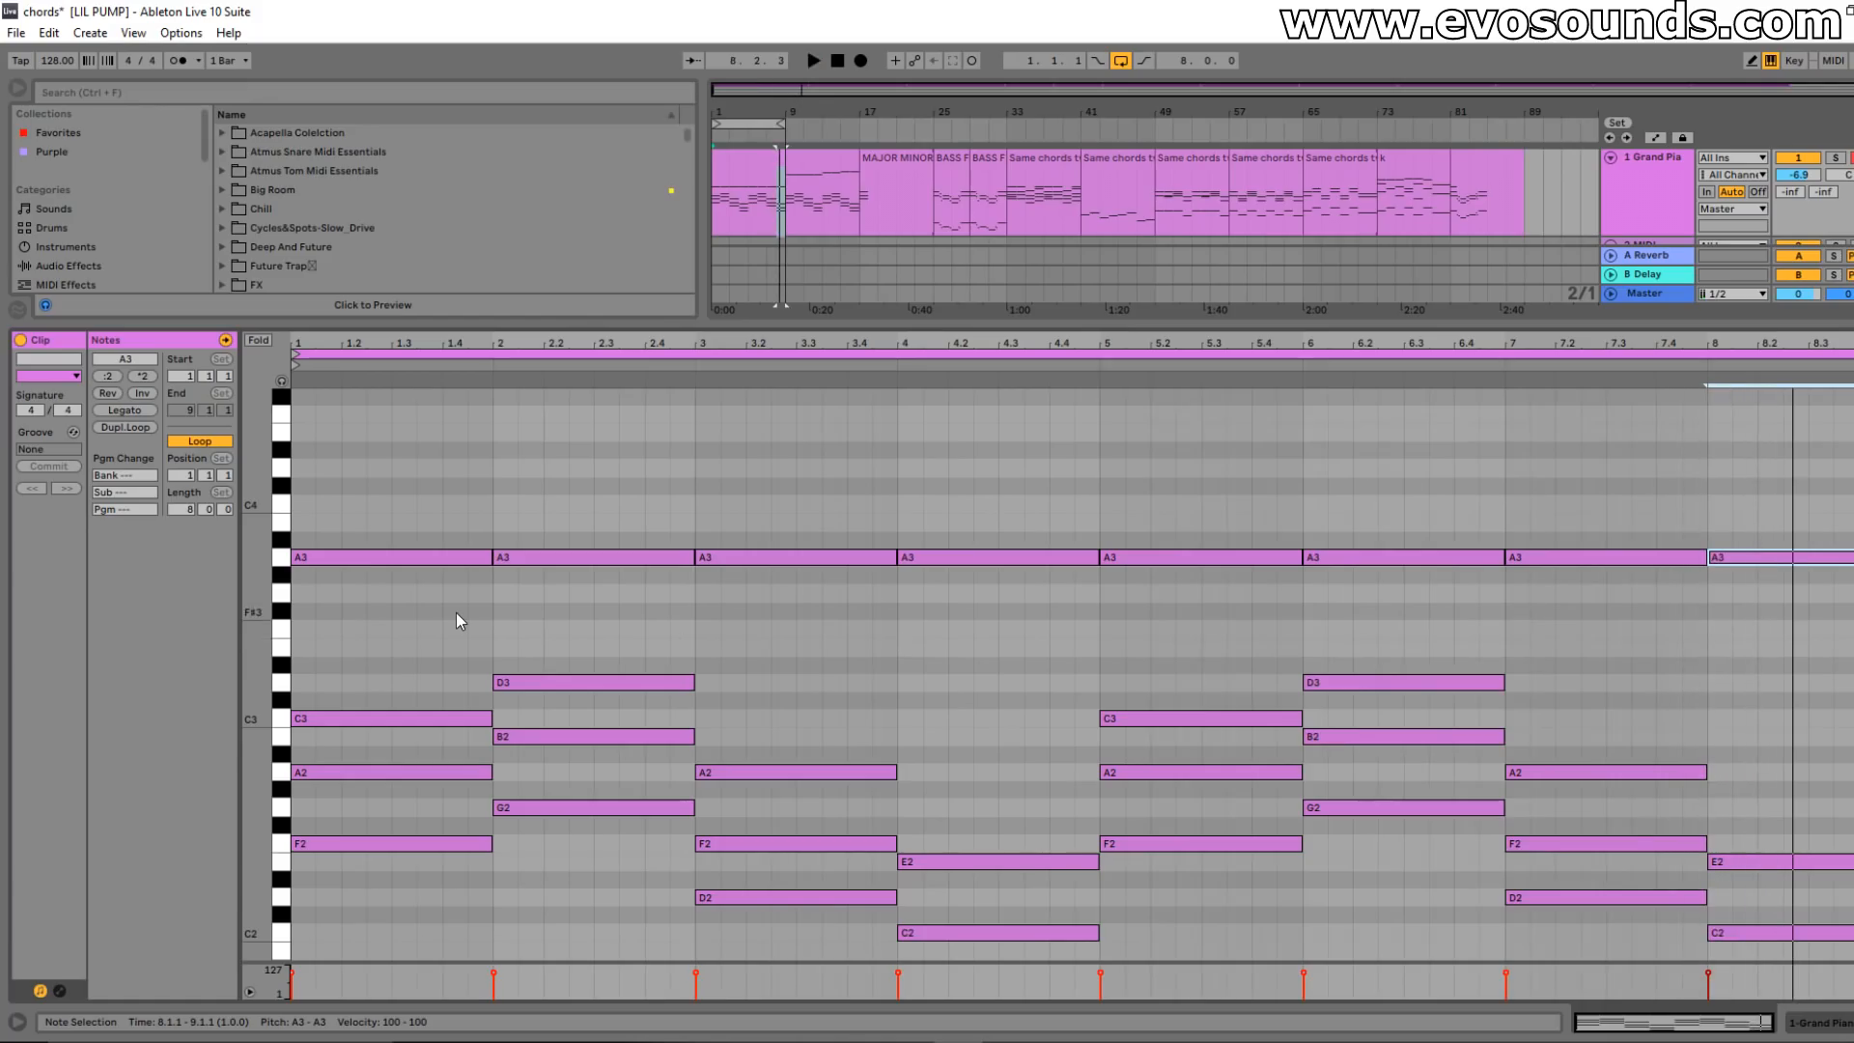
pyautogui.press('space')
pyautogui.scroll(-2, 455, 613)
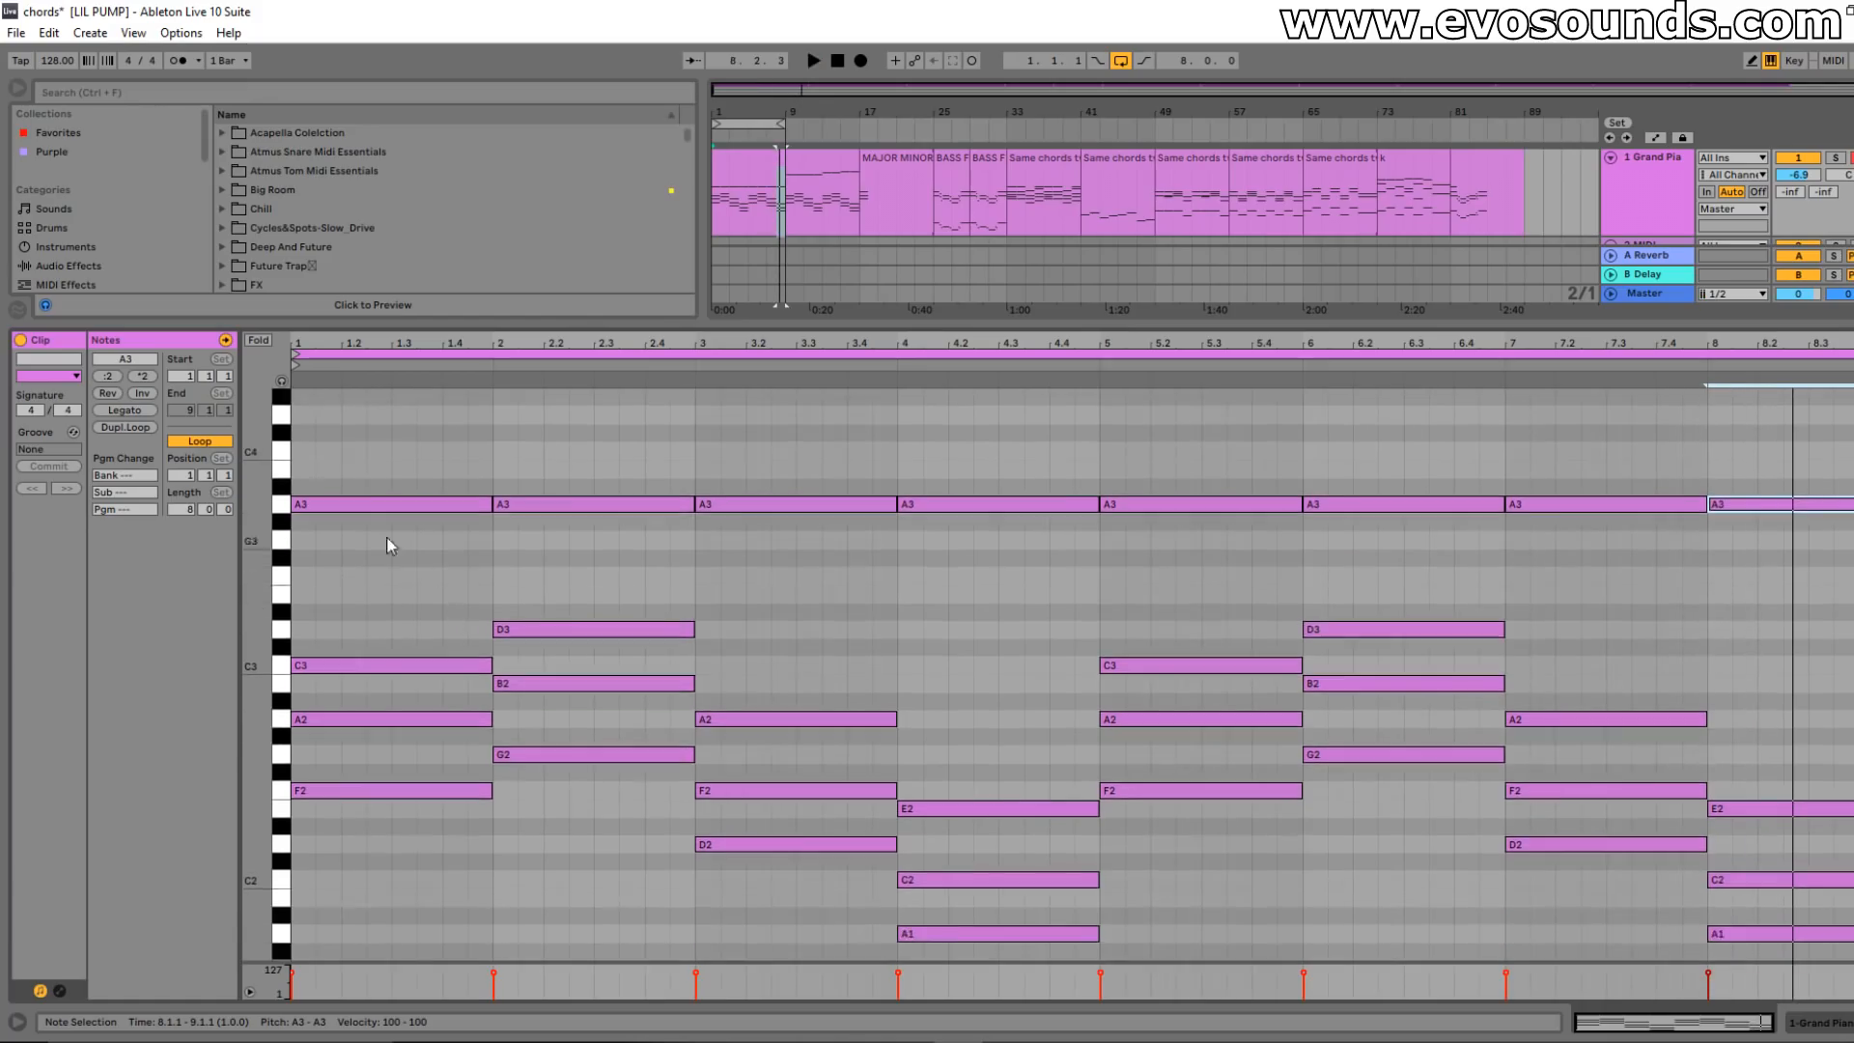
# - Select the A3 top note together with its chord, bar by bar through bar 7, to compare them
pyautogui.click(365, 506)
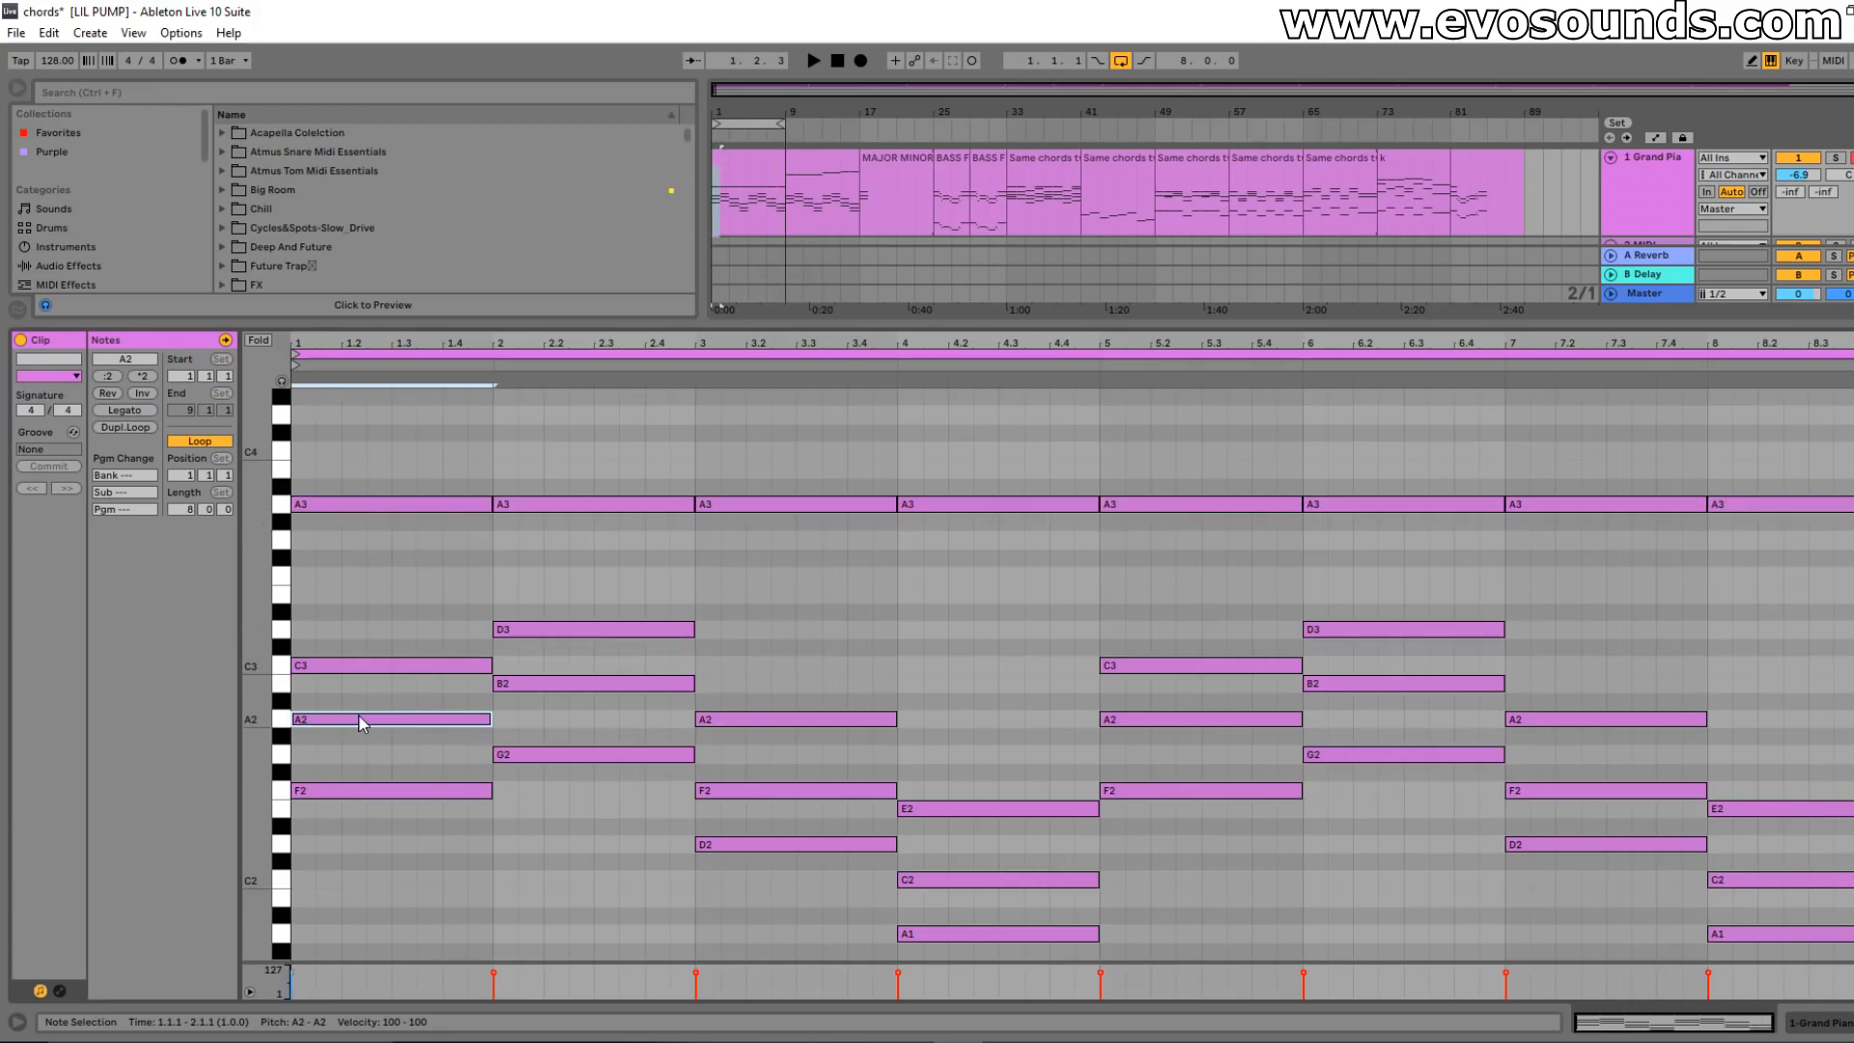
pyautogui.moveTo(555, 709); pyautogui.dragTo(560, 608)
pyautogui.moveTo(554, 465); pyautogui.dragTo(588, 776)
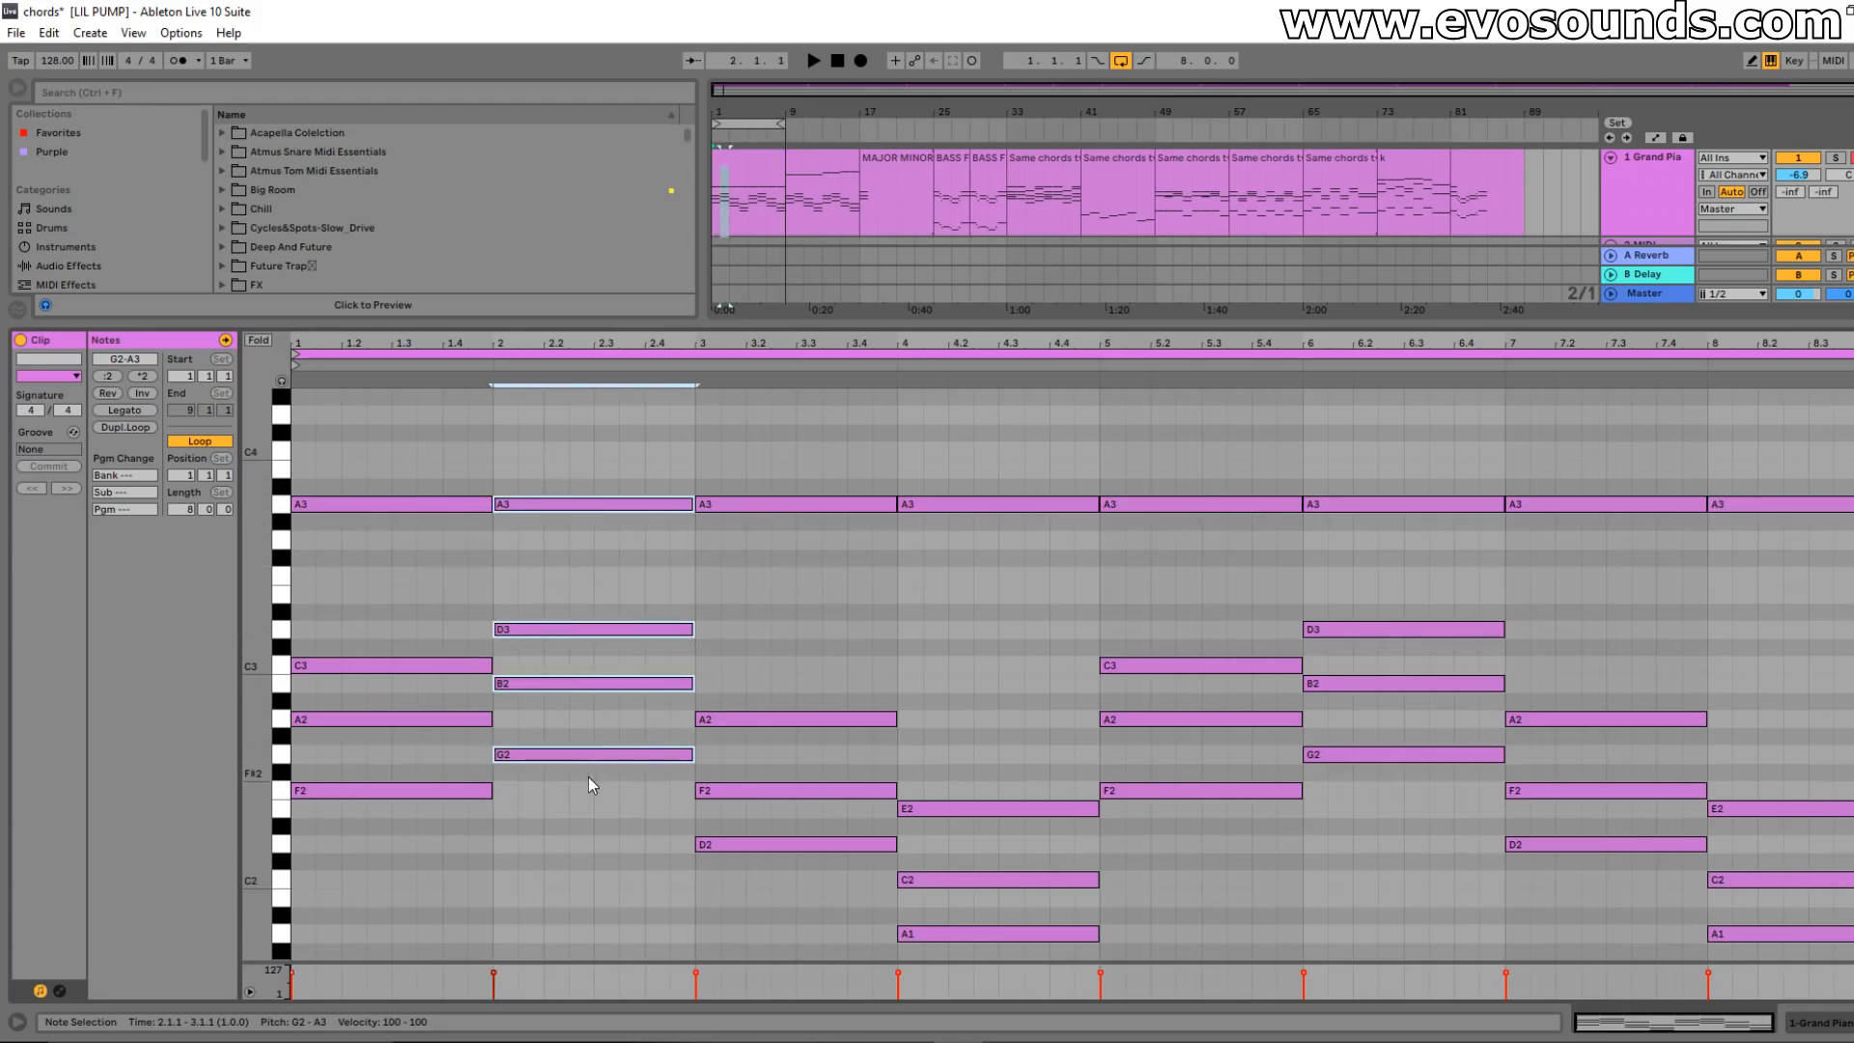
pyautogui.moveTo(773, 475); pyautogui.dragTo(779, 914)
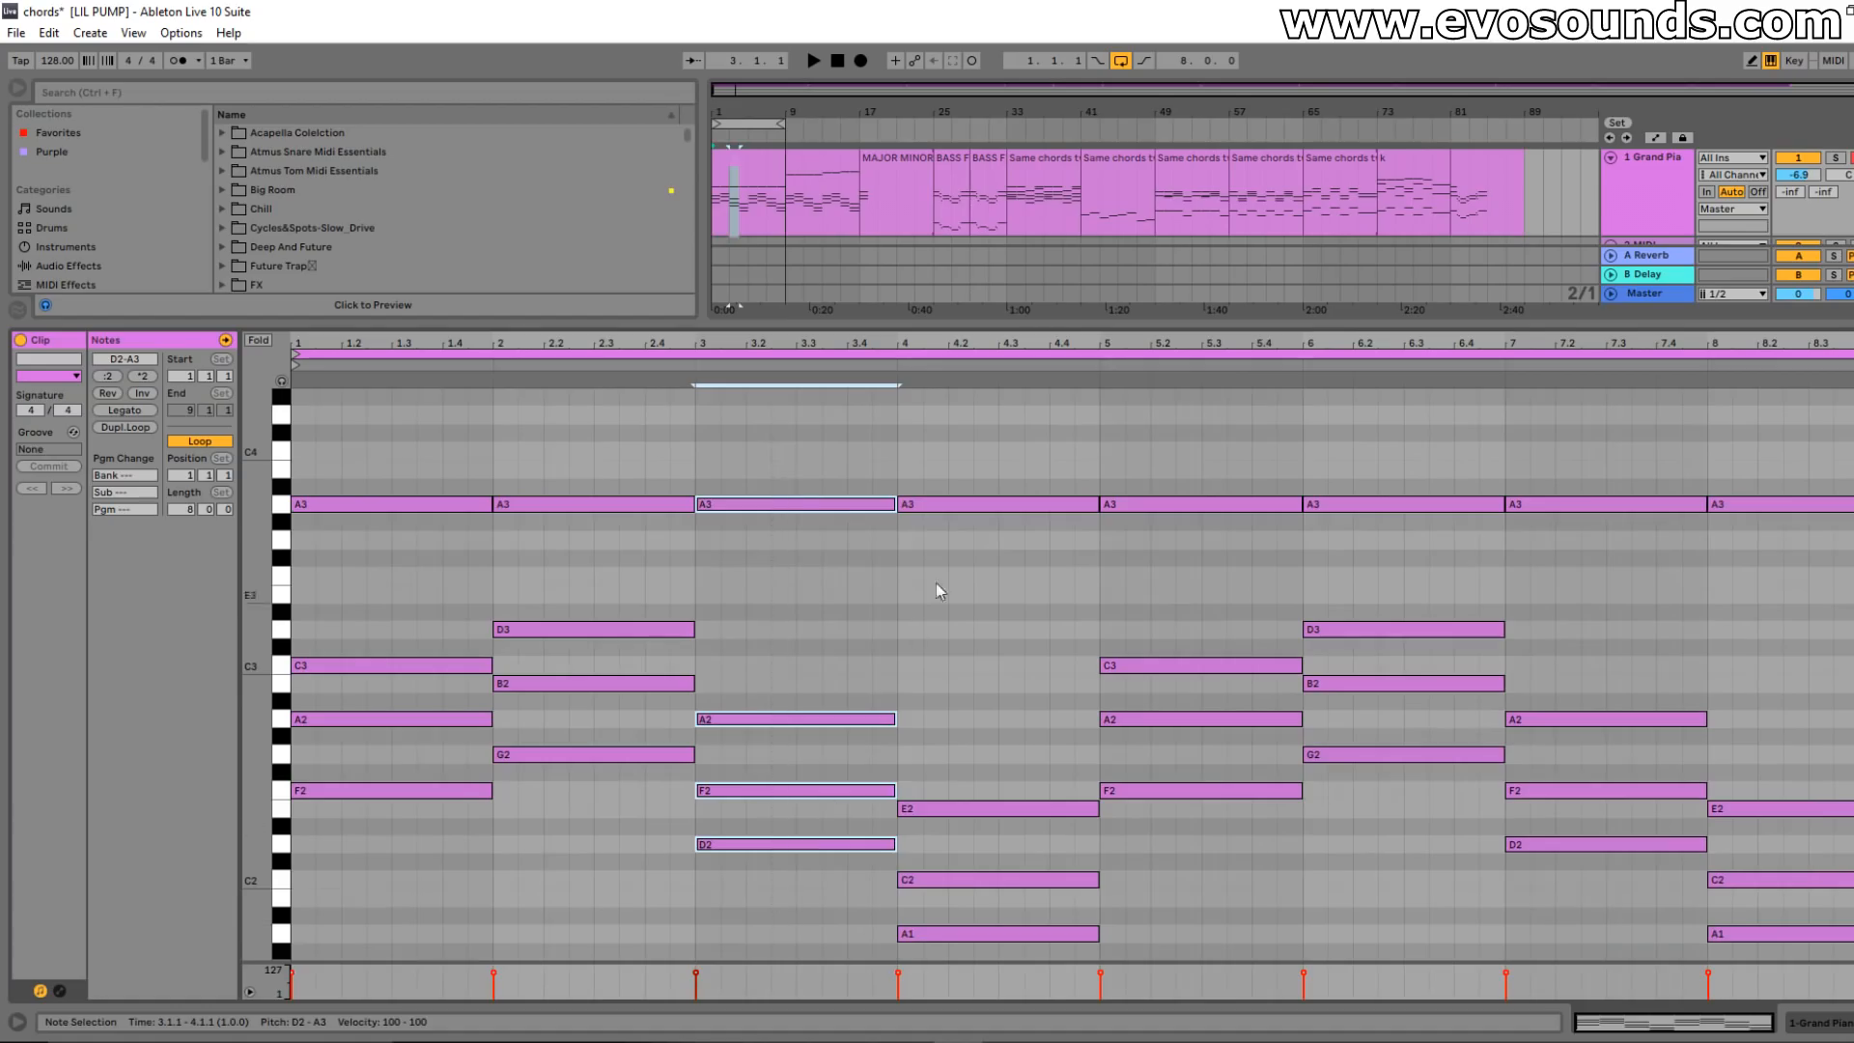
pyautogui.moveTo(992, 476); pyautogui.dragTo(1052, 1023)
pyautogui.moveTo(1201, 454); pyautogui.dragTo(1226, 820)
pyautogui.moveTo(1463, 435); pyautogui.dragTo(1439, 782)
pyautogui.moveTo(1617, 401); pyautogui.dragTo(1622, 919)
pyautogui.scroll(2, 579, 871)
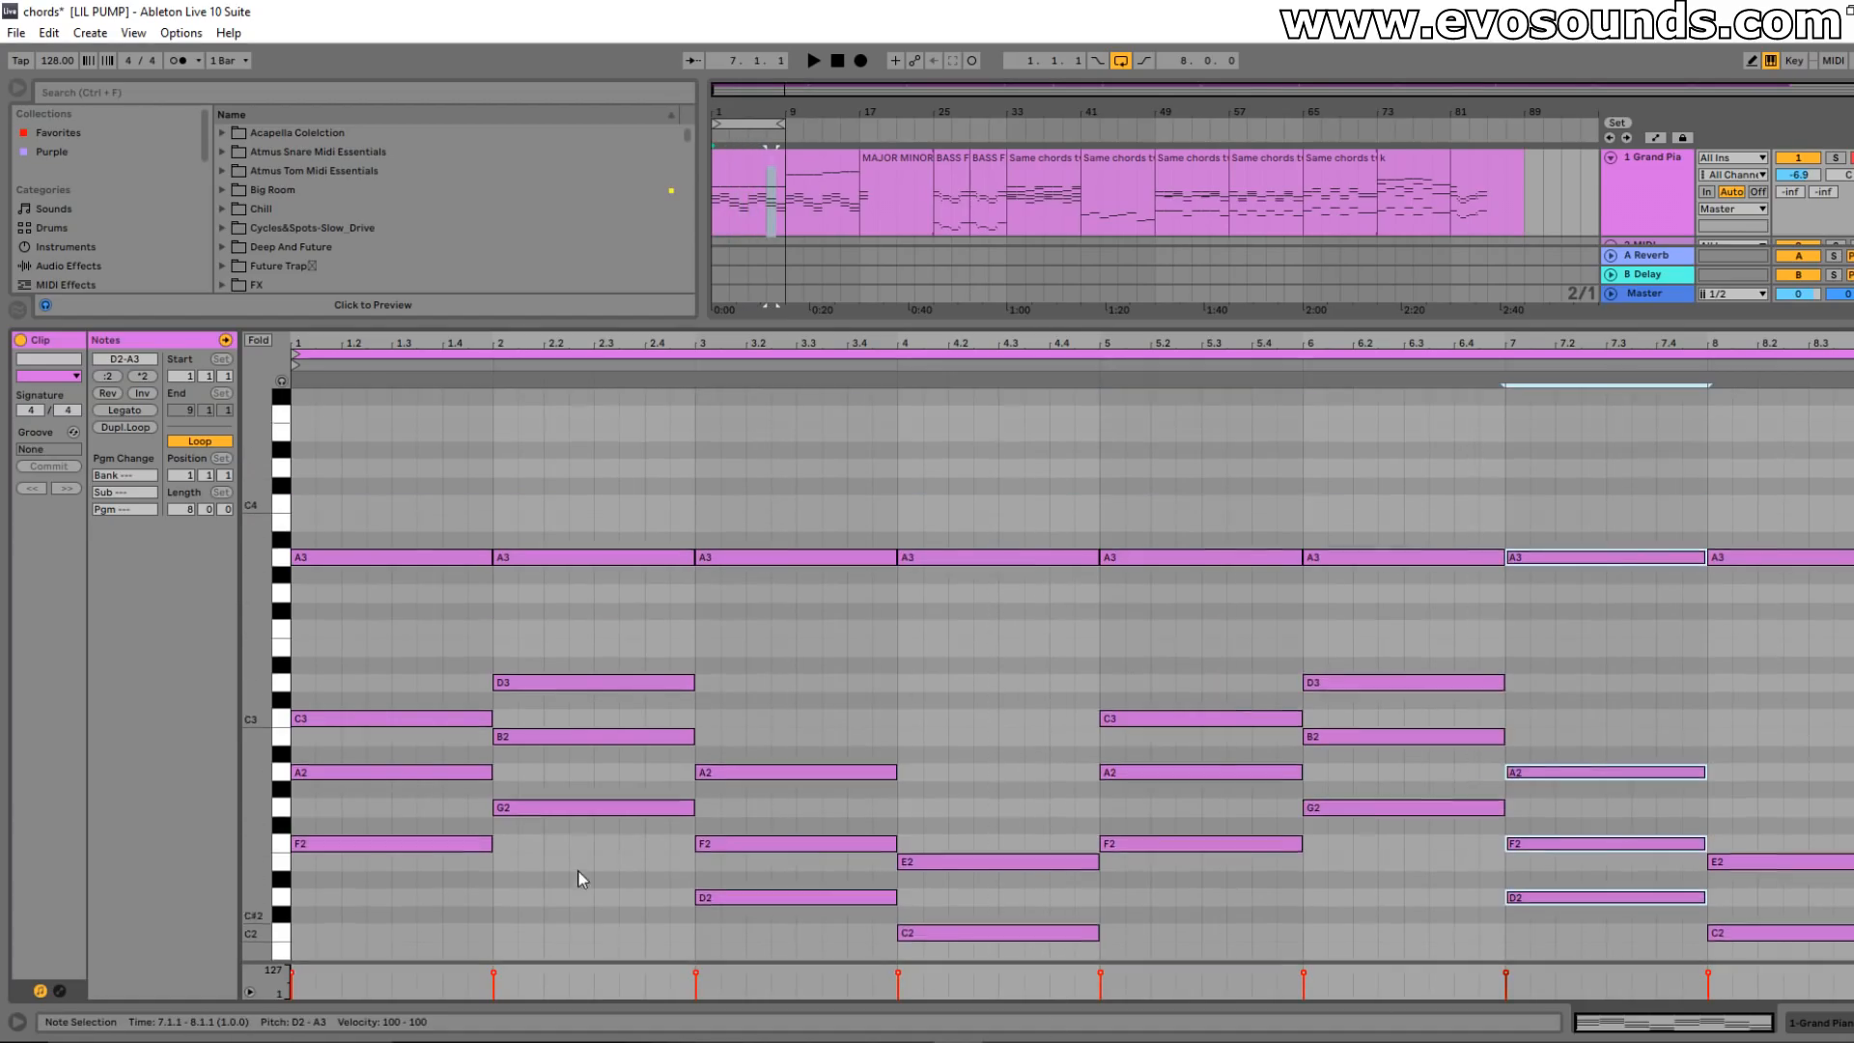
# - Lower all eight A3 top notes by two semitones to G3 and play the progression
pyautogui.moveTo(350, 679); pyautogui.dragTo(1849, 461)
pyautogui.press('Down')
pyautogui.press('Down')
pyautogui.press('space')
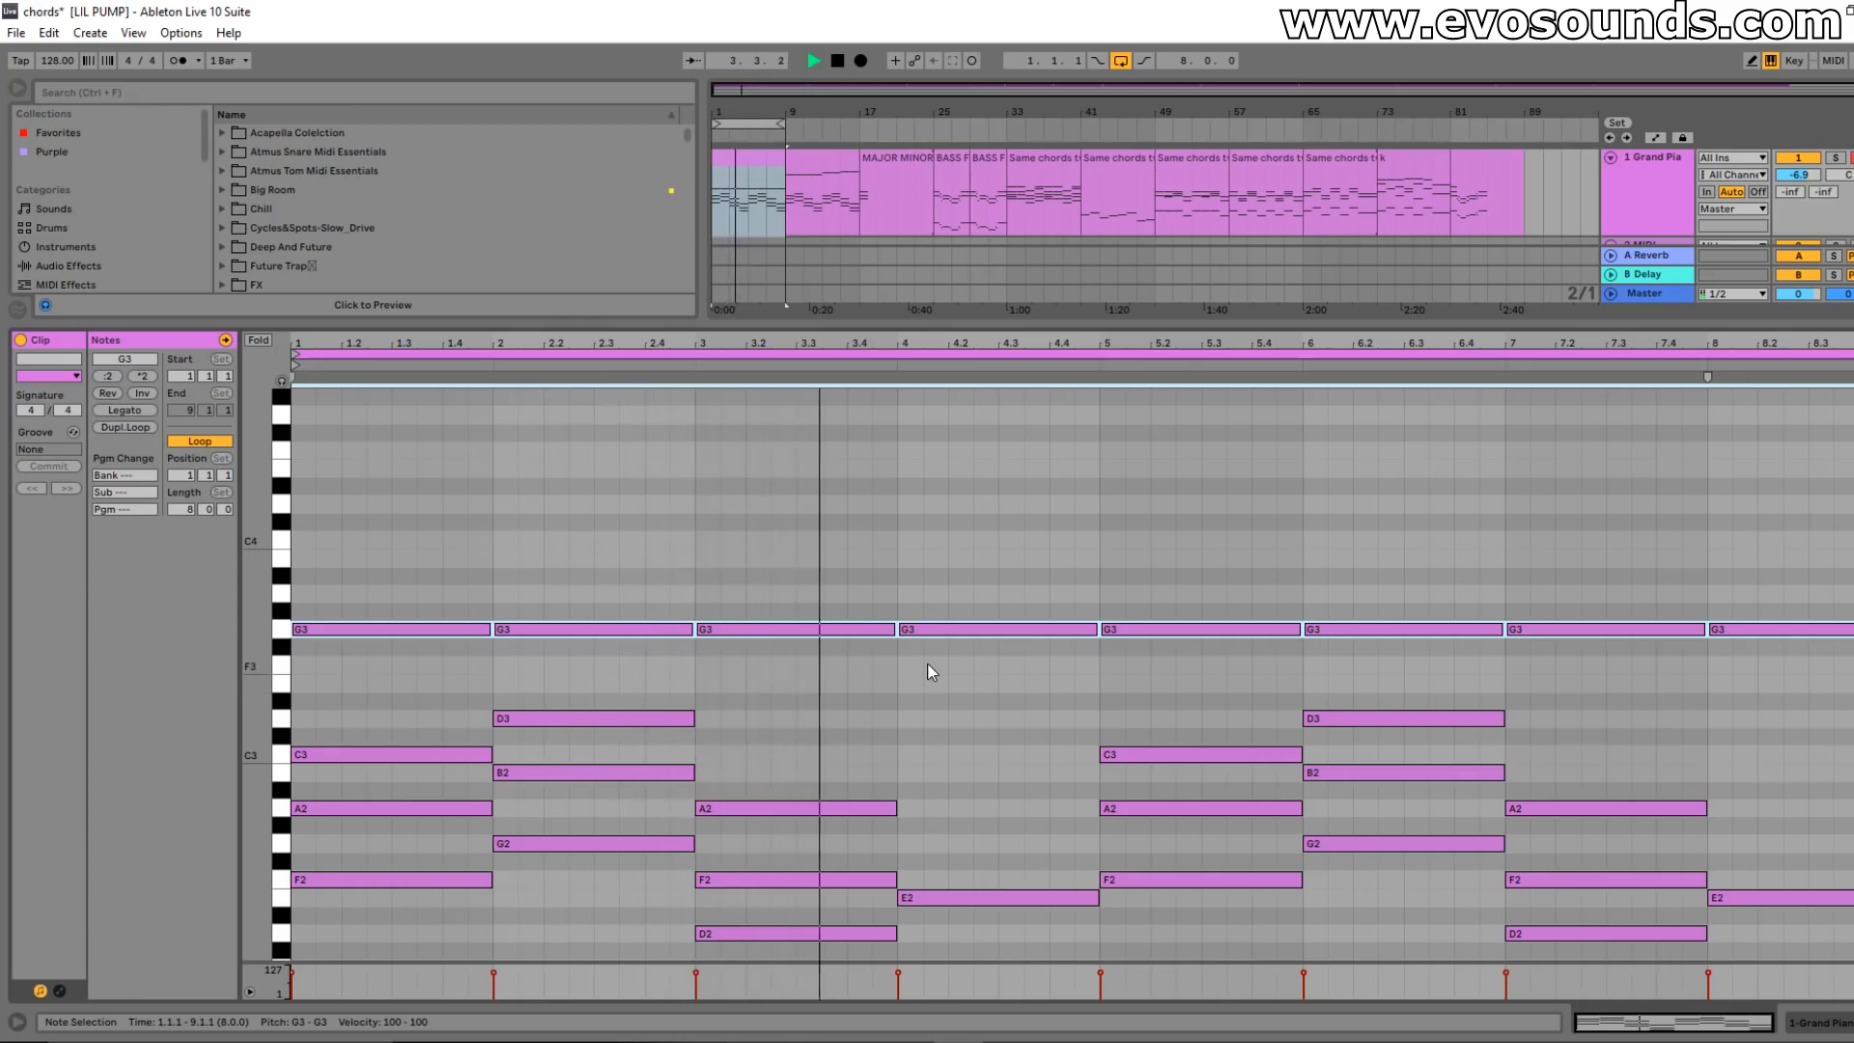
pyautogui.press('space')
# - Delete the eight G3 top notes and undo the deletion
pyautogui.click(345, 670)
pyautogui.click(281, 630)
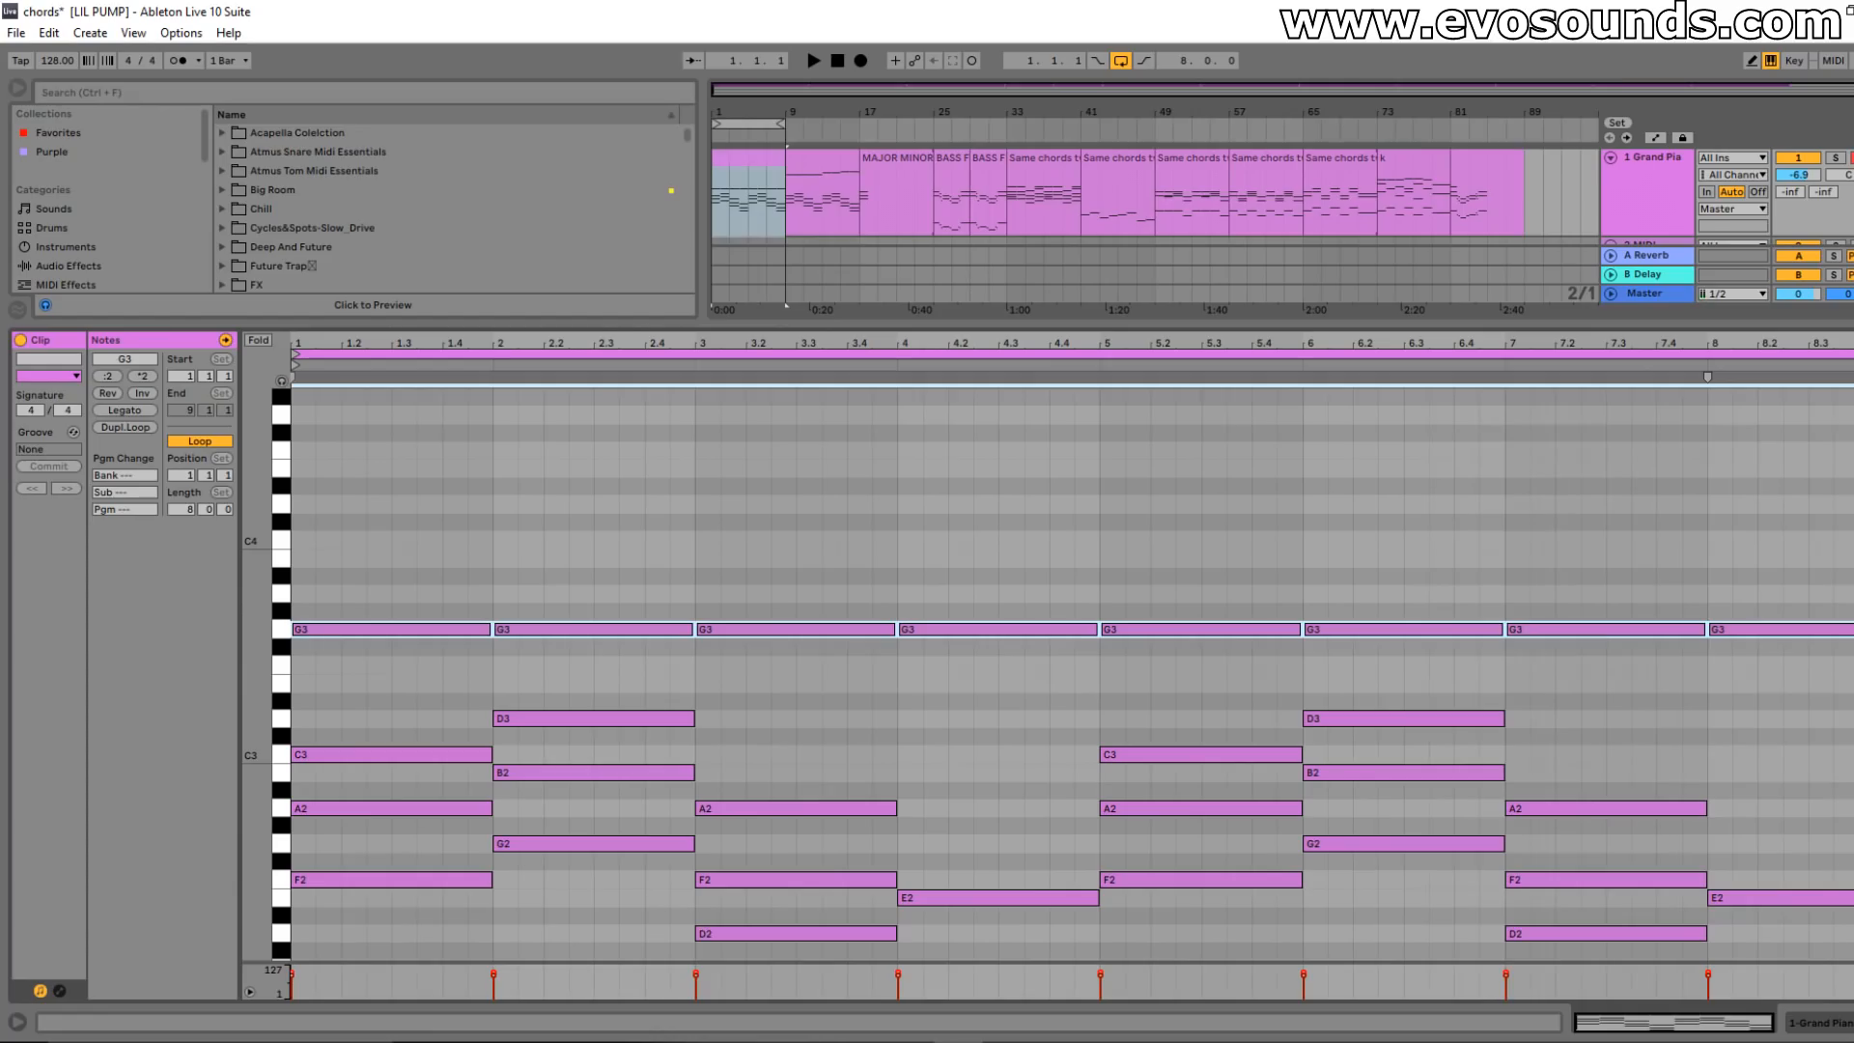
pyautogui.press('Delete')
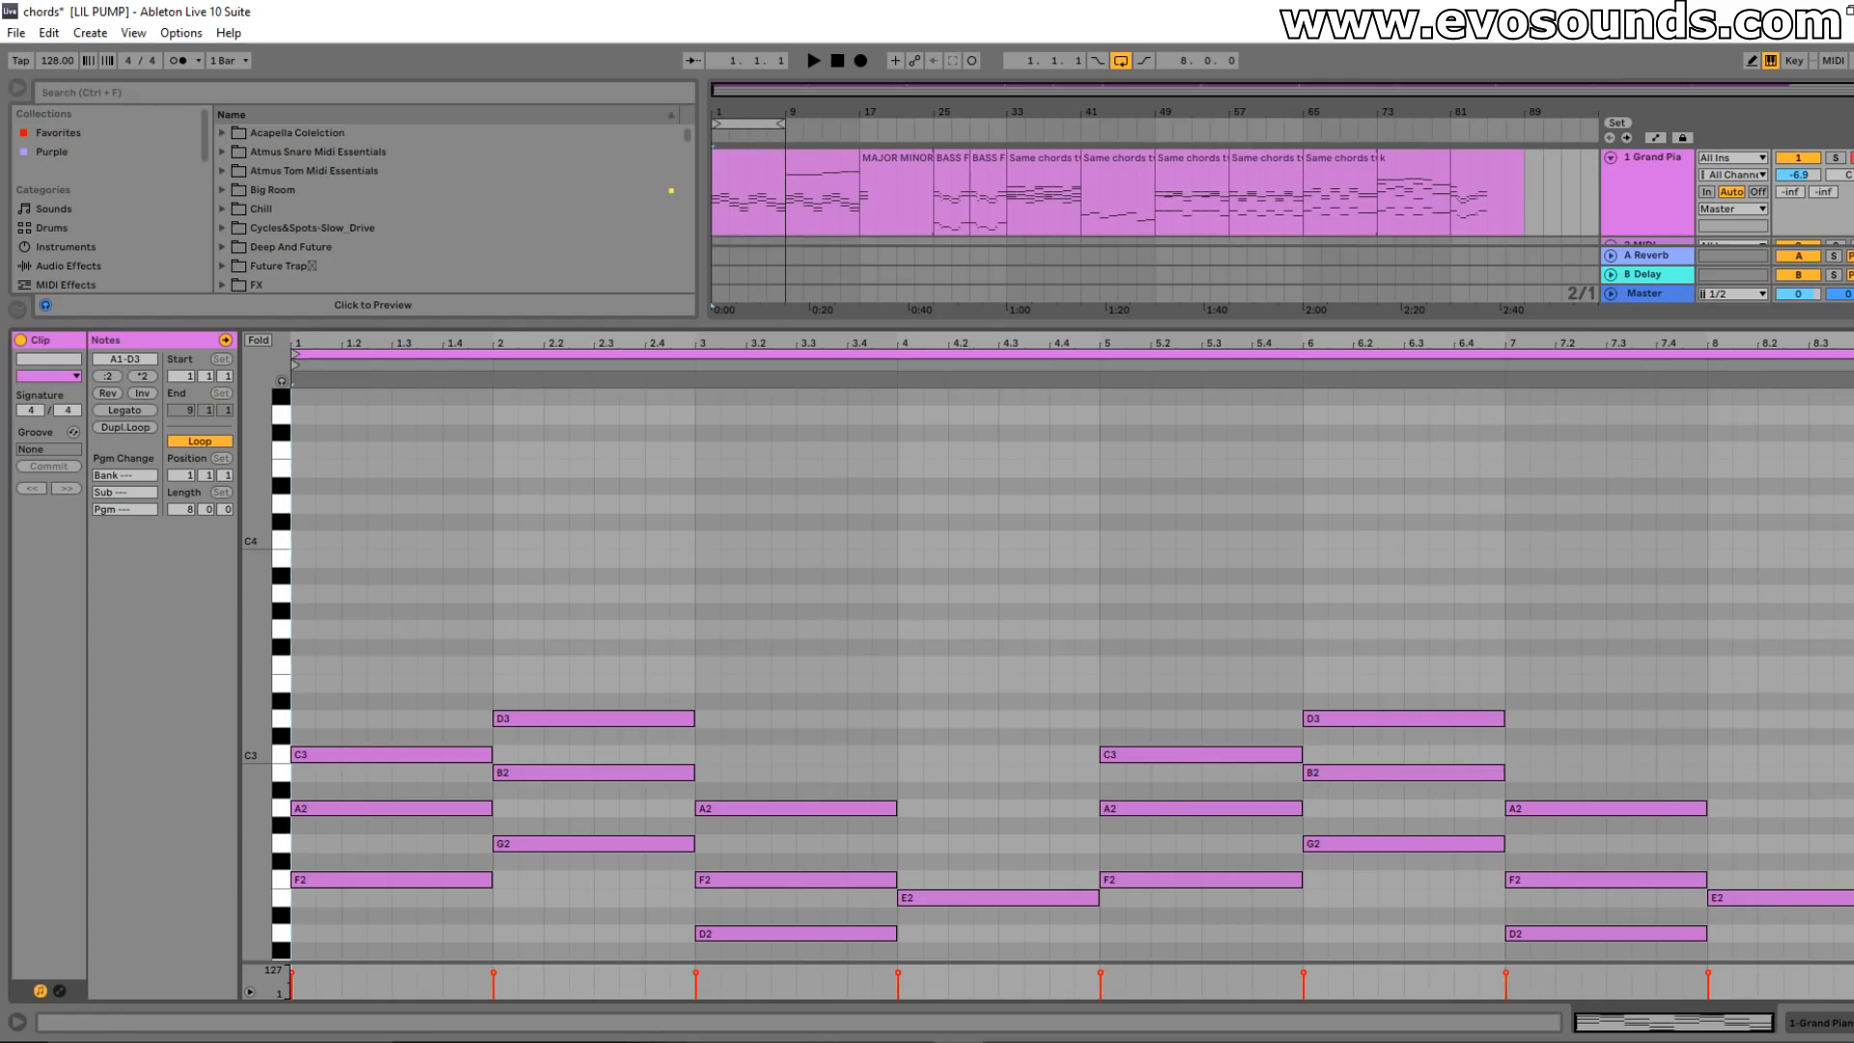
pyautogui.hotkey('ctrl', 'z')
# - Raise the eight top notes to A3 and, during playback, lower the one in bar 3 to F3
pyautogui.moveTo(394, 628); pyautogui.dragTo(398, 603)
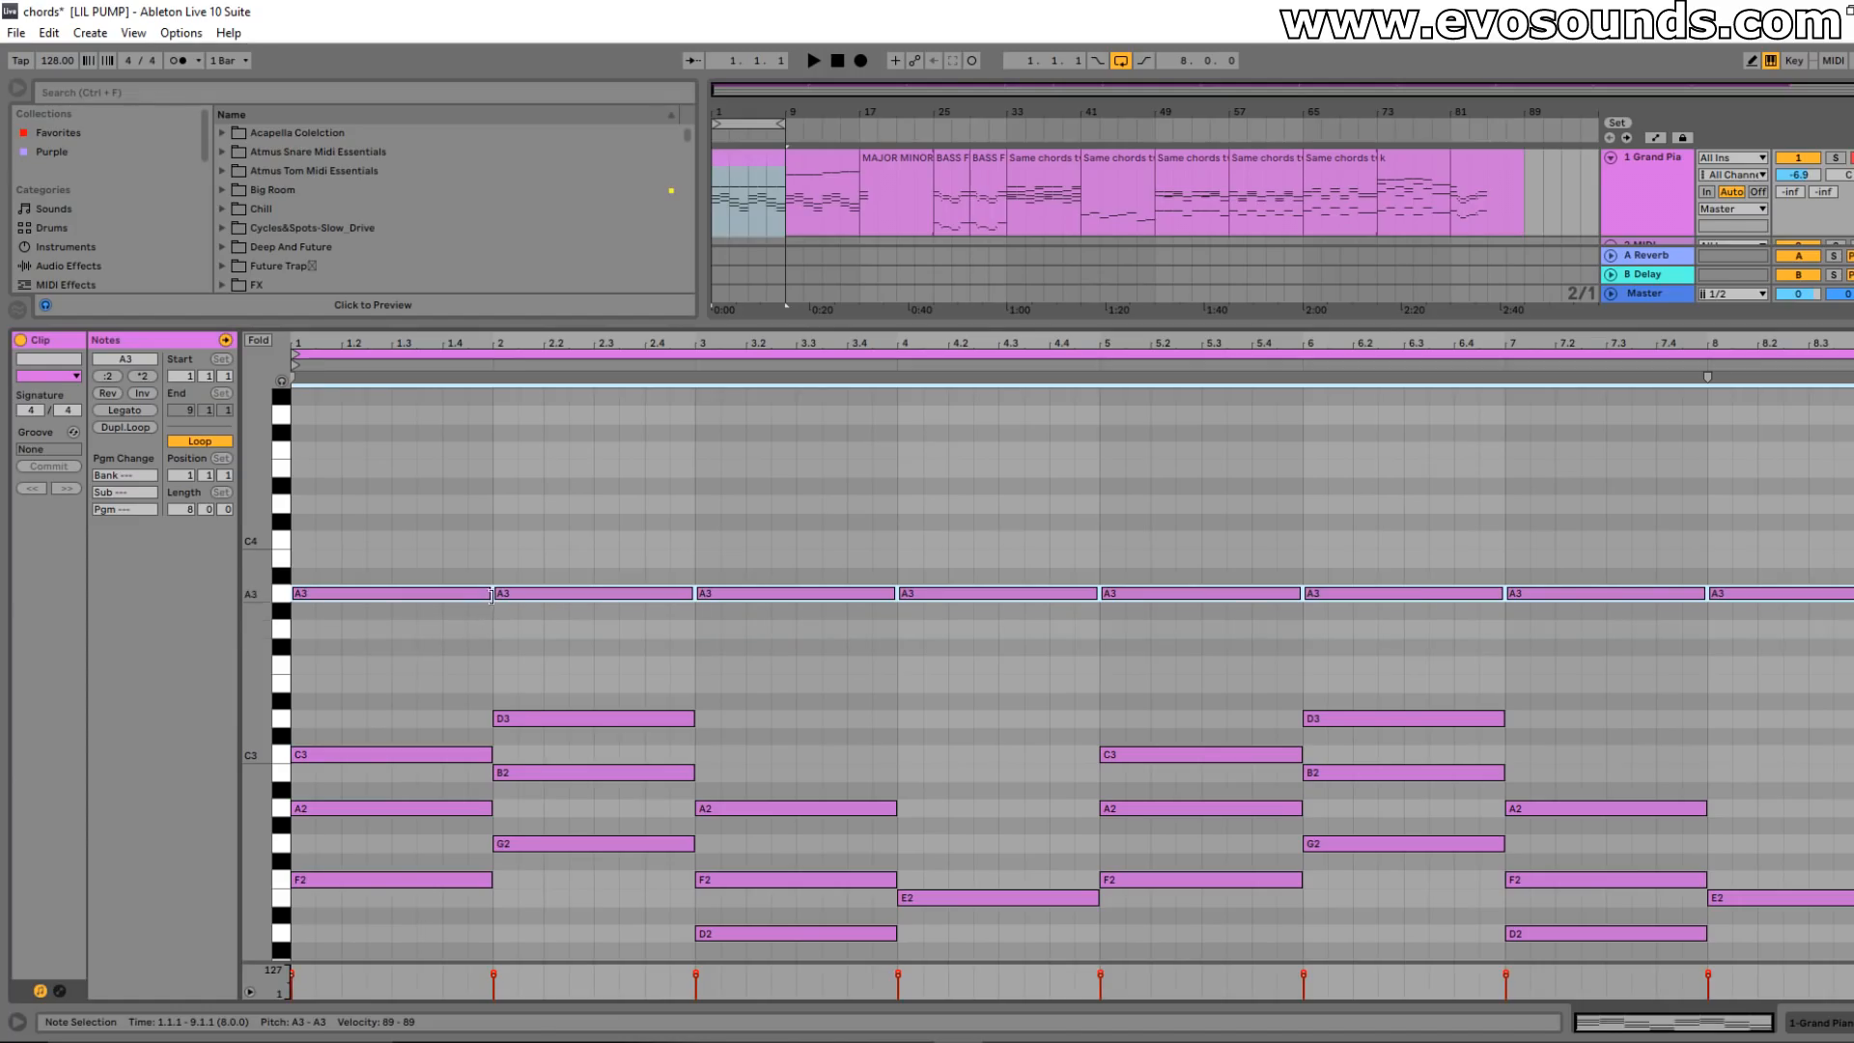
pyautogui.press('space')
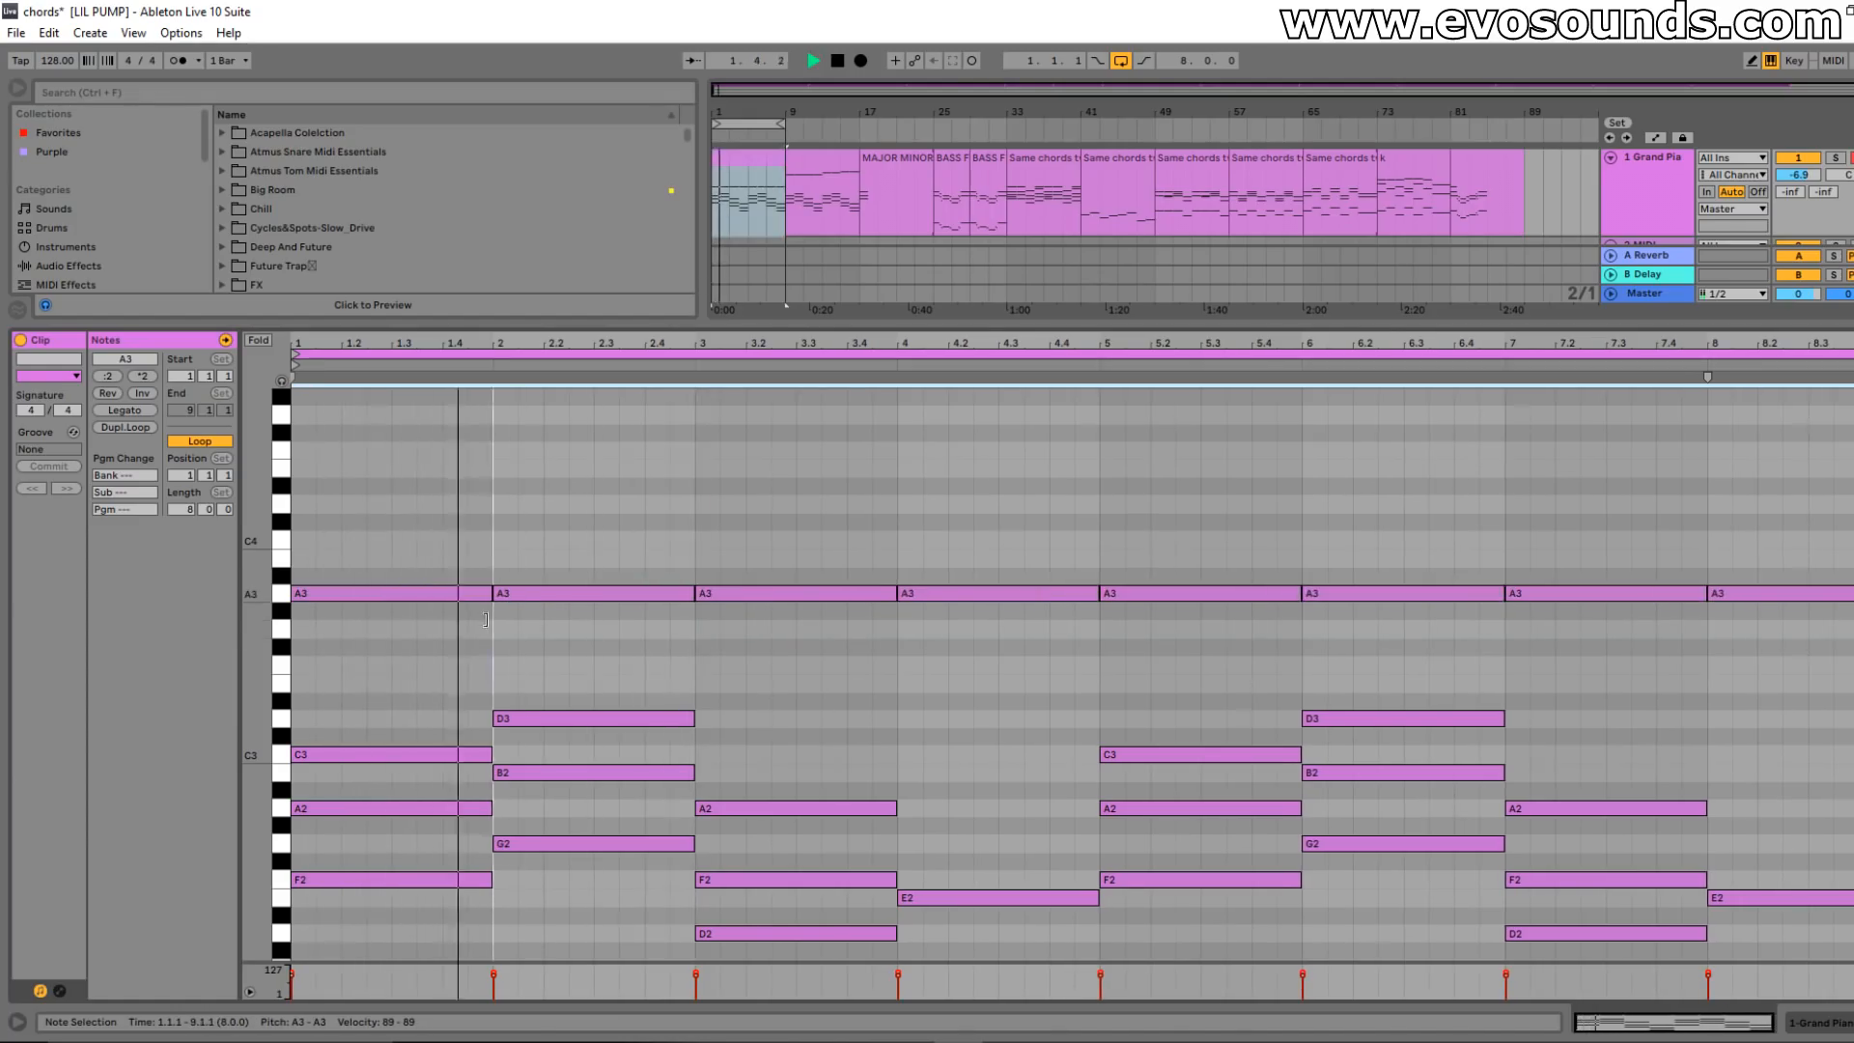
pyautogui.click(745, 597)
pyautogui.moveTo(745, 600); pyautogui.dragTo(745, 669)
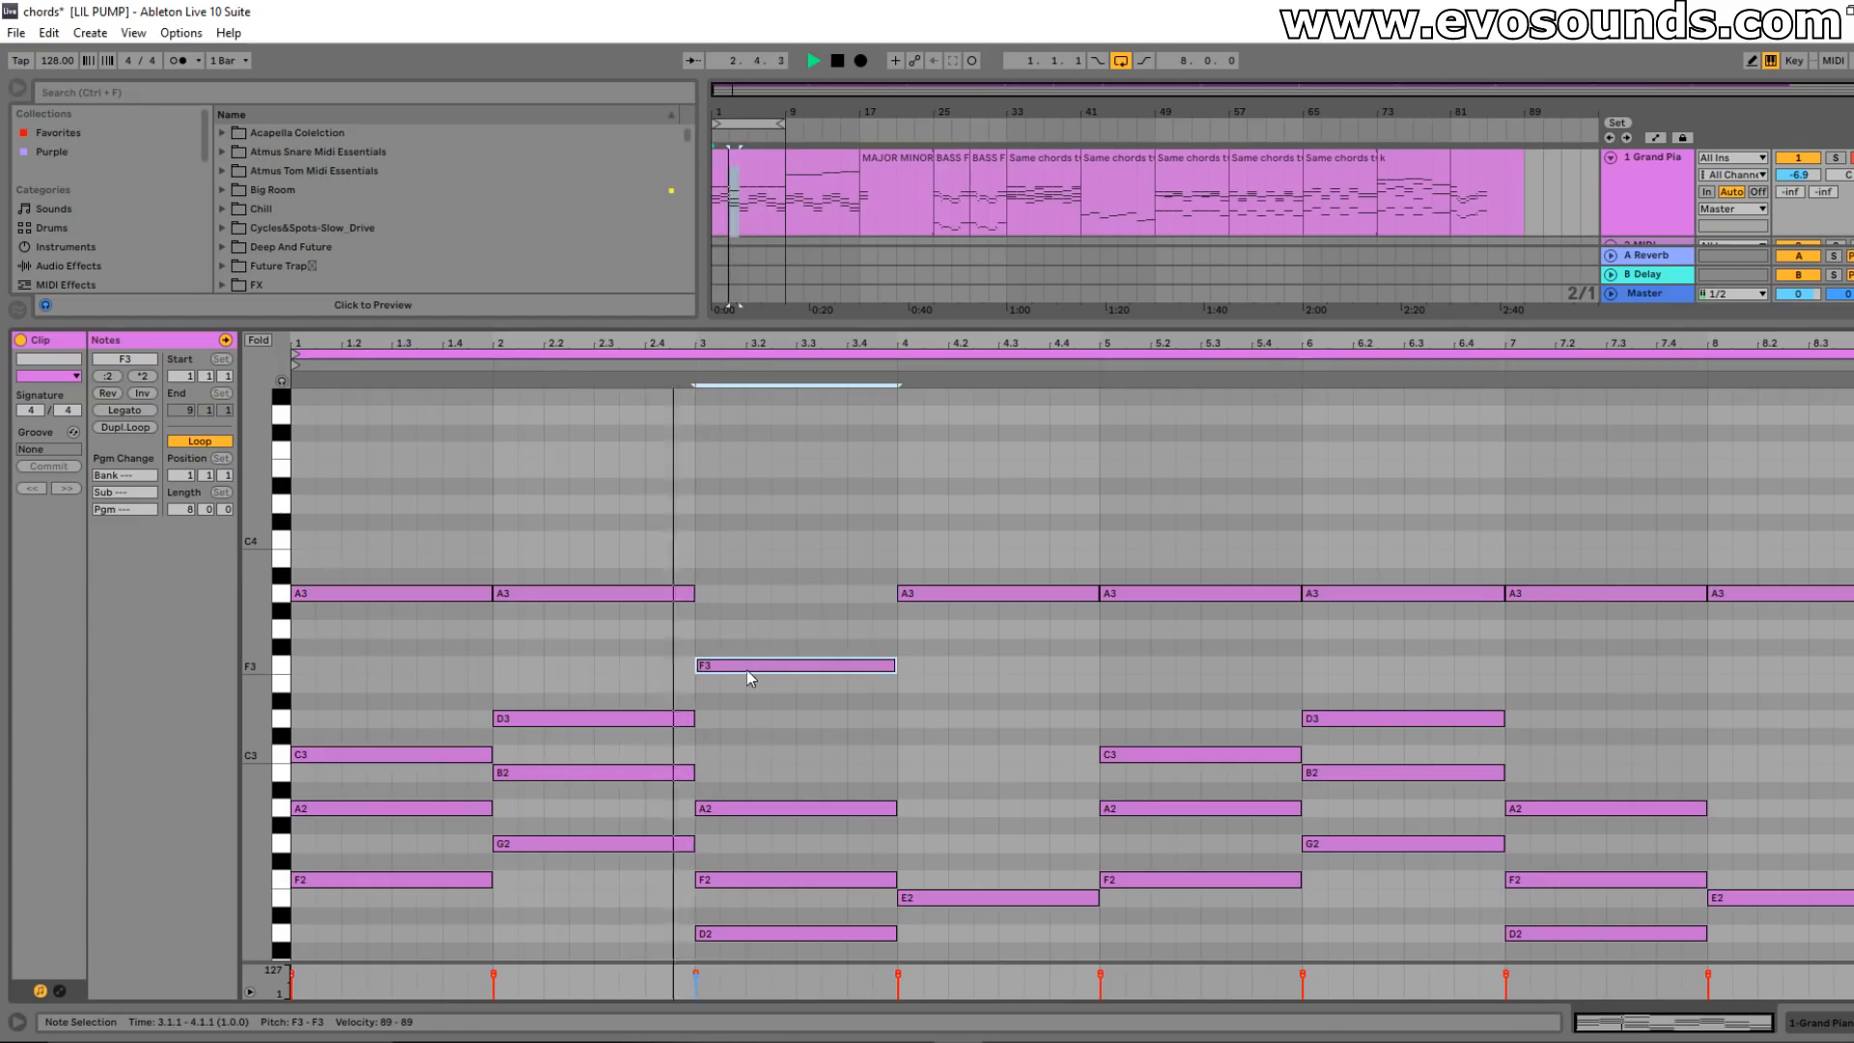
# - Lower the bar 4 top note to E3 and raise the four top notes of bars 1 to 4 by one octave
pyautogui.click(922, 610)
pyautogui.moveTo(945, 600); pyautogui.dragTo(948, 689)
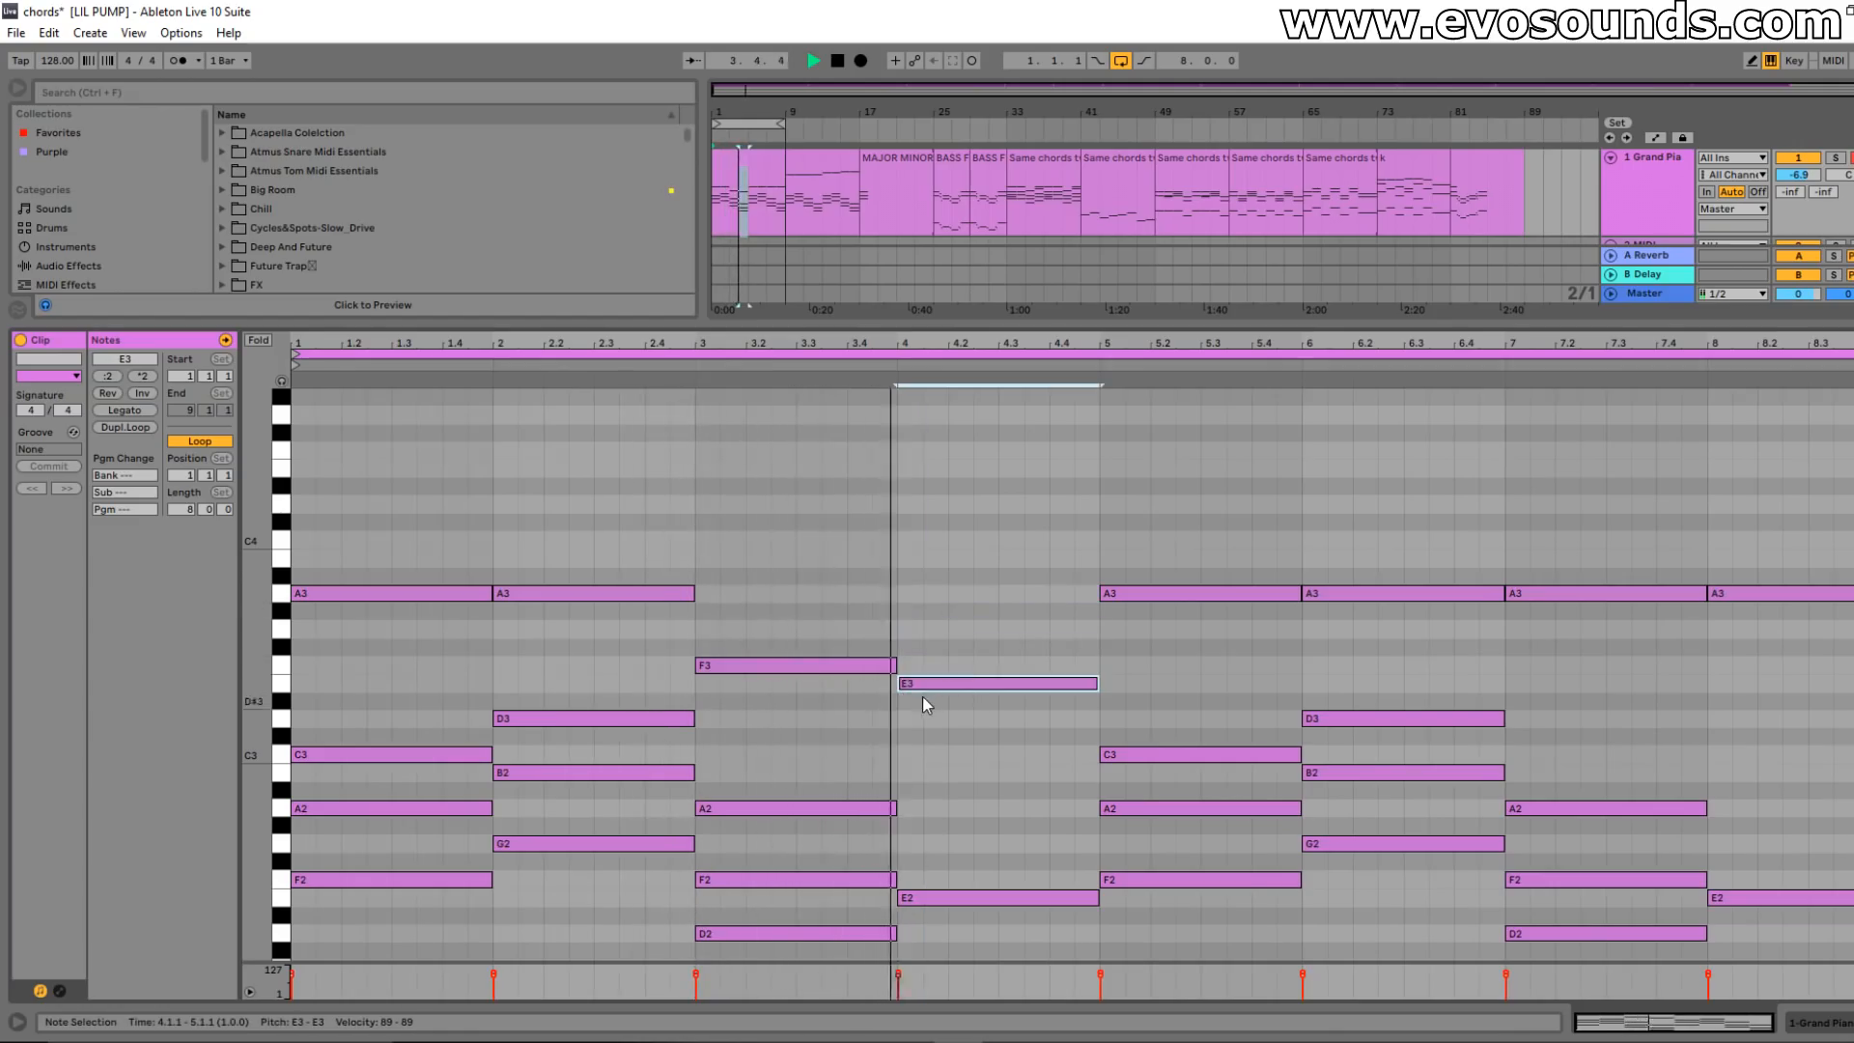
pyautogui.moveTo(1088, 703); pyautogui.dragTo(235, 554)
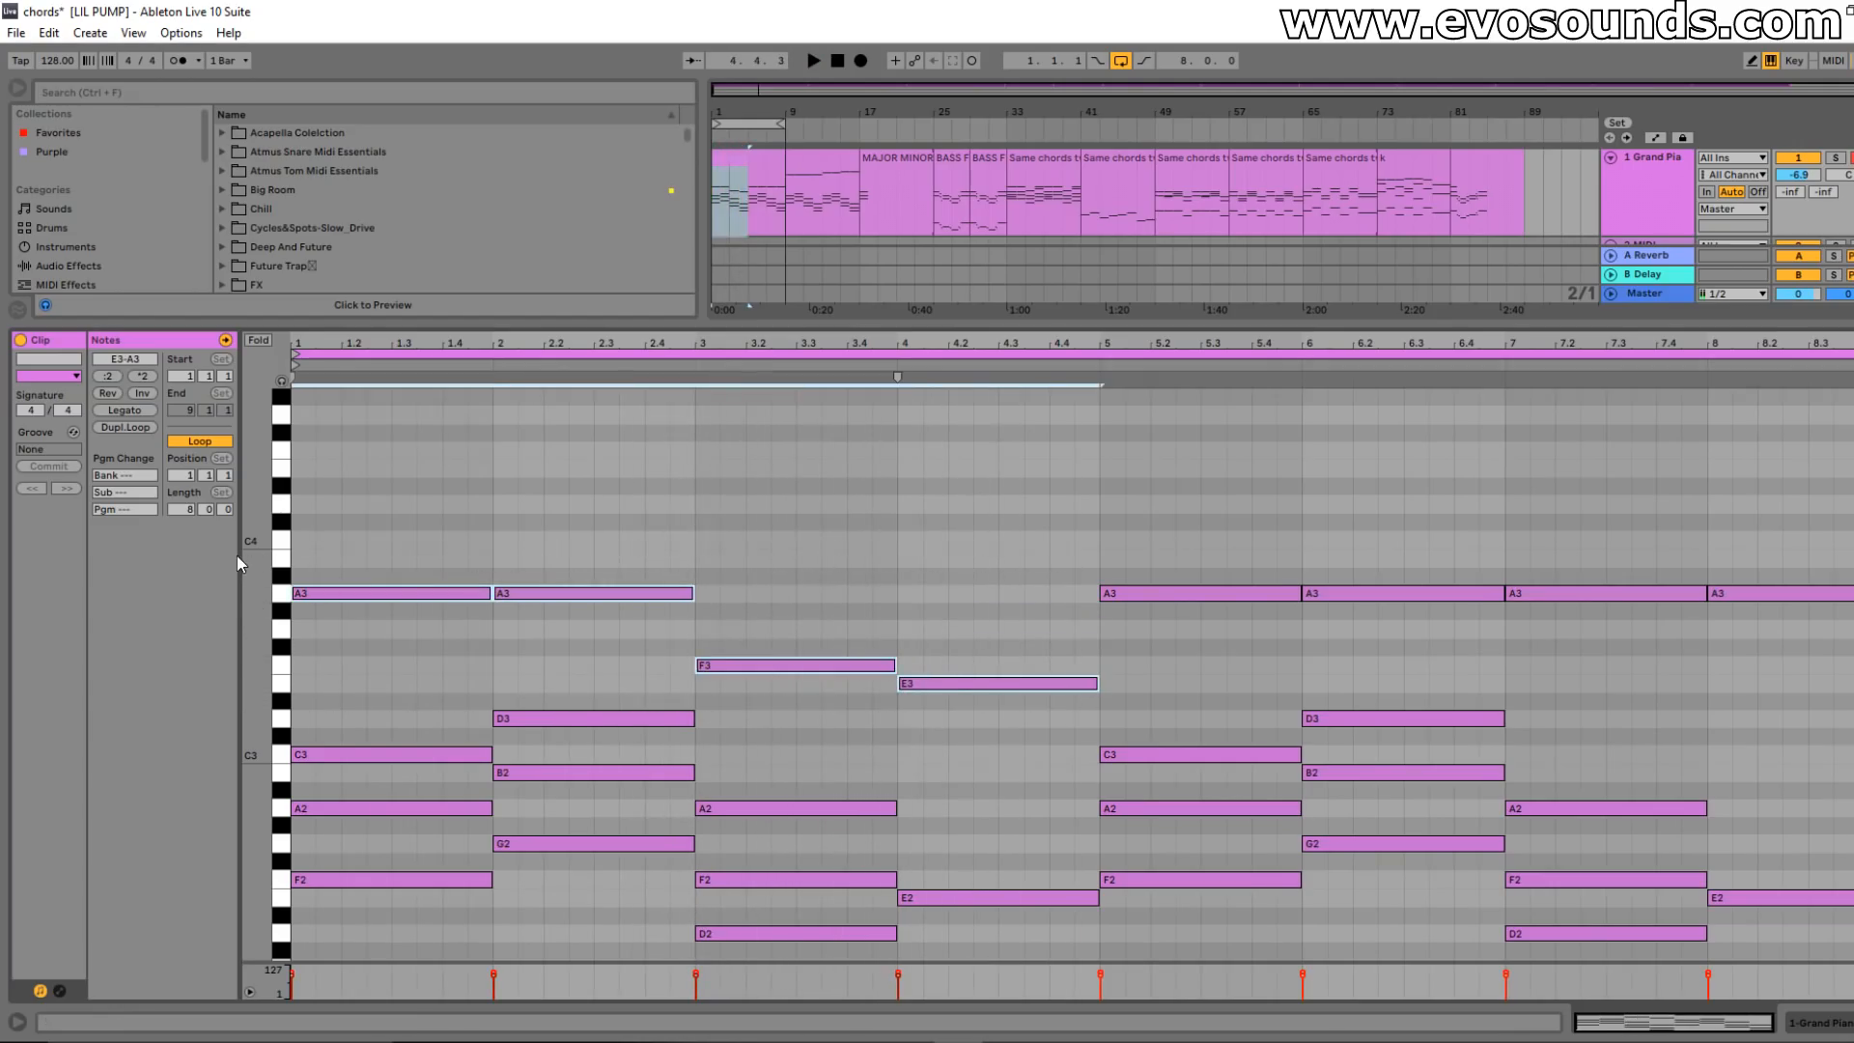
pyautogui.hotkey('shift', 'Up')
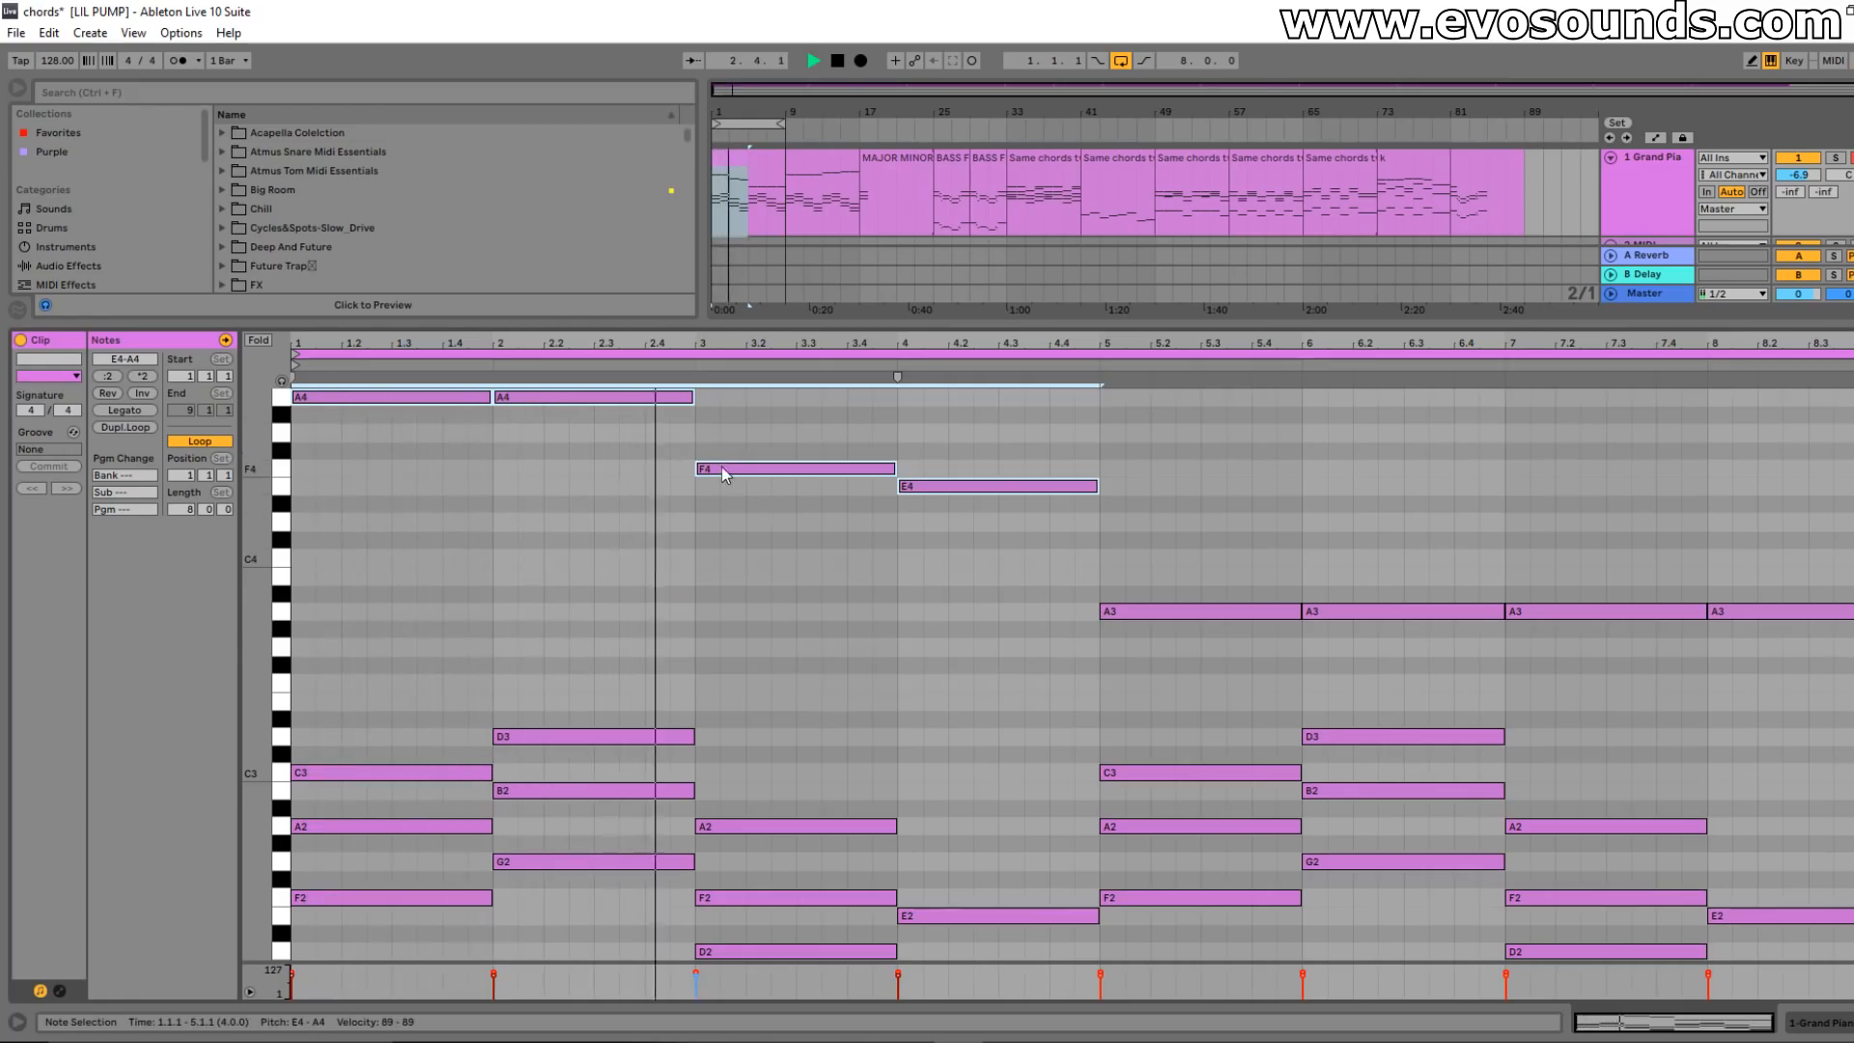
# - Raise the top notes of bars 5 to 8 by an octave, then move bar 7 to C5 and bar 8 to E5
pyautogui.moveTo(1834, 580); pyautogui.dragTo(1163, 397)
pyautogui.scroll(1, 1448, 656)
pyautogui.moveTo(1538, 577); pyautogui.dragTo(1535, 538)
pyautogui.moveTo(1734, 574); pyautogui.dragTo(1746, 452)
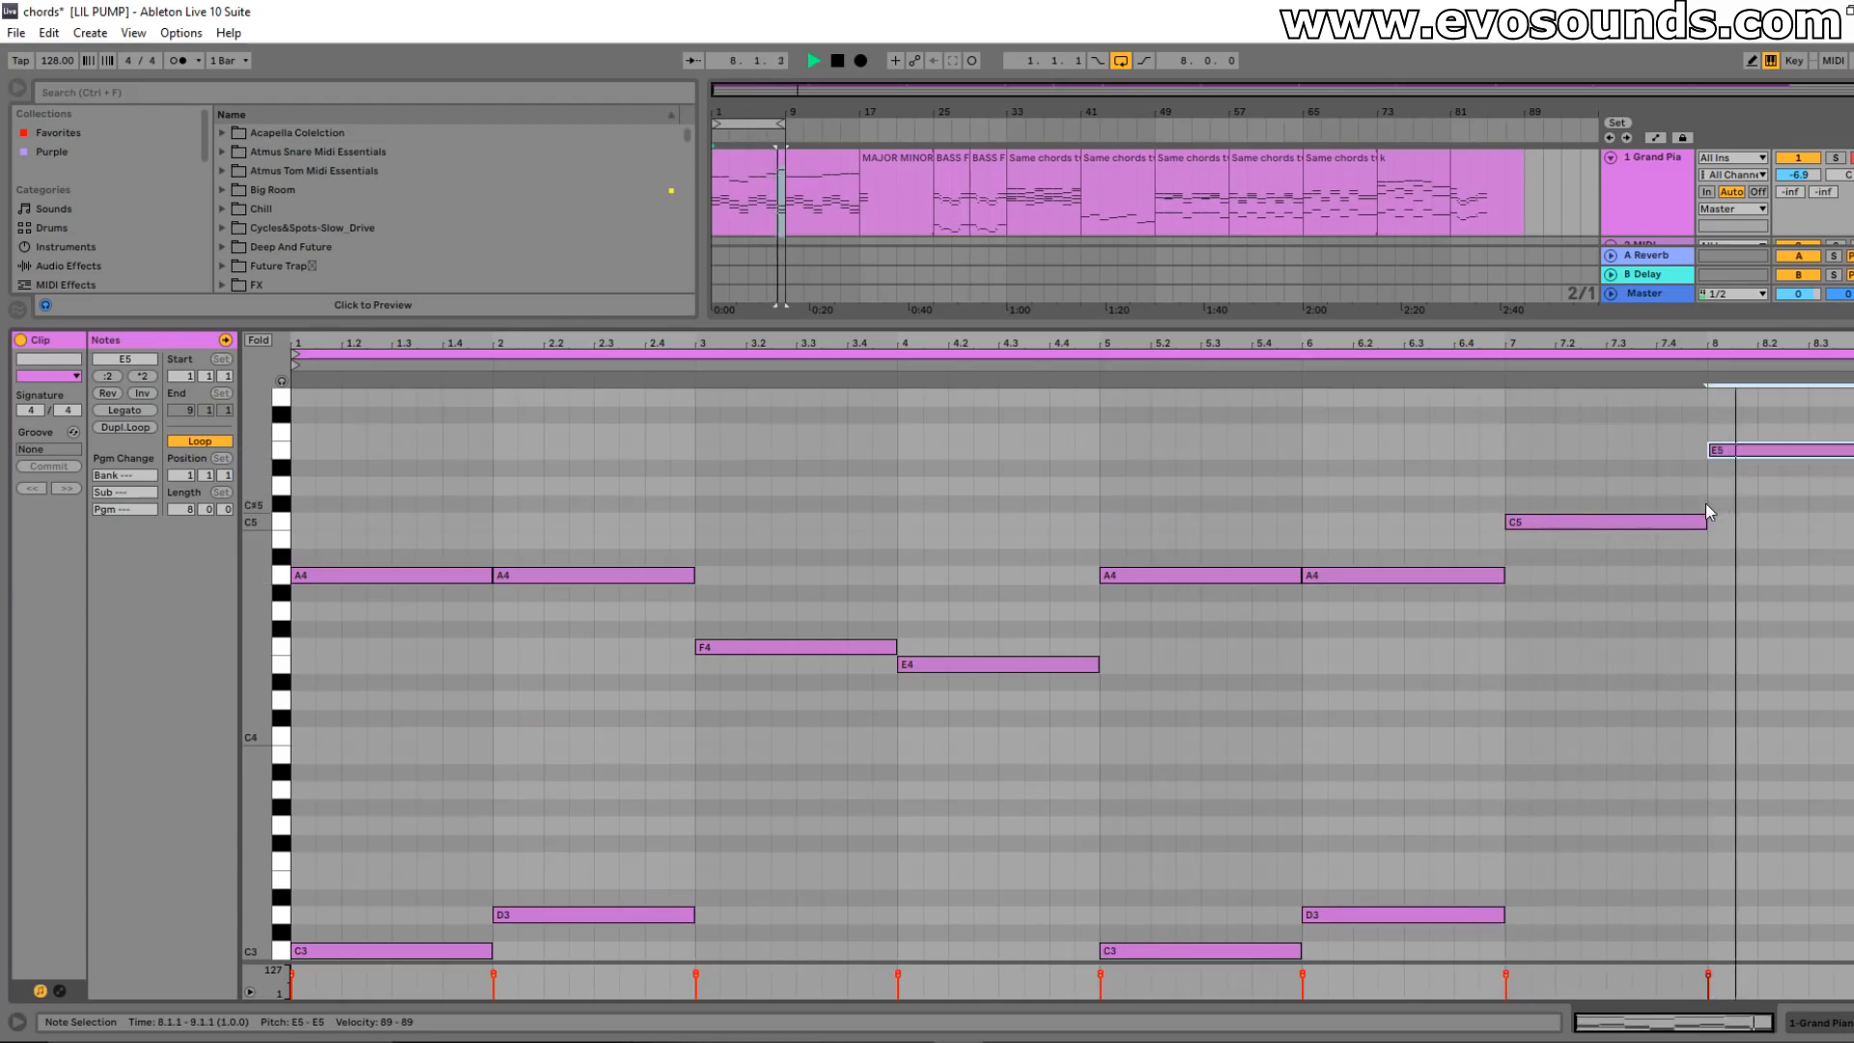
# - Play the first eight-bar clip from its start and examine the melody above the chords
pyautogui.click(751, 173)
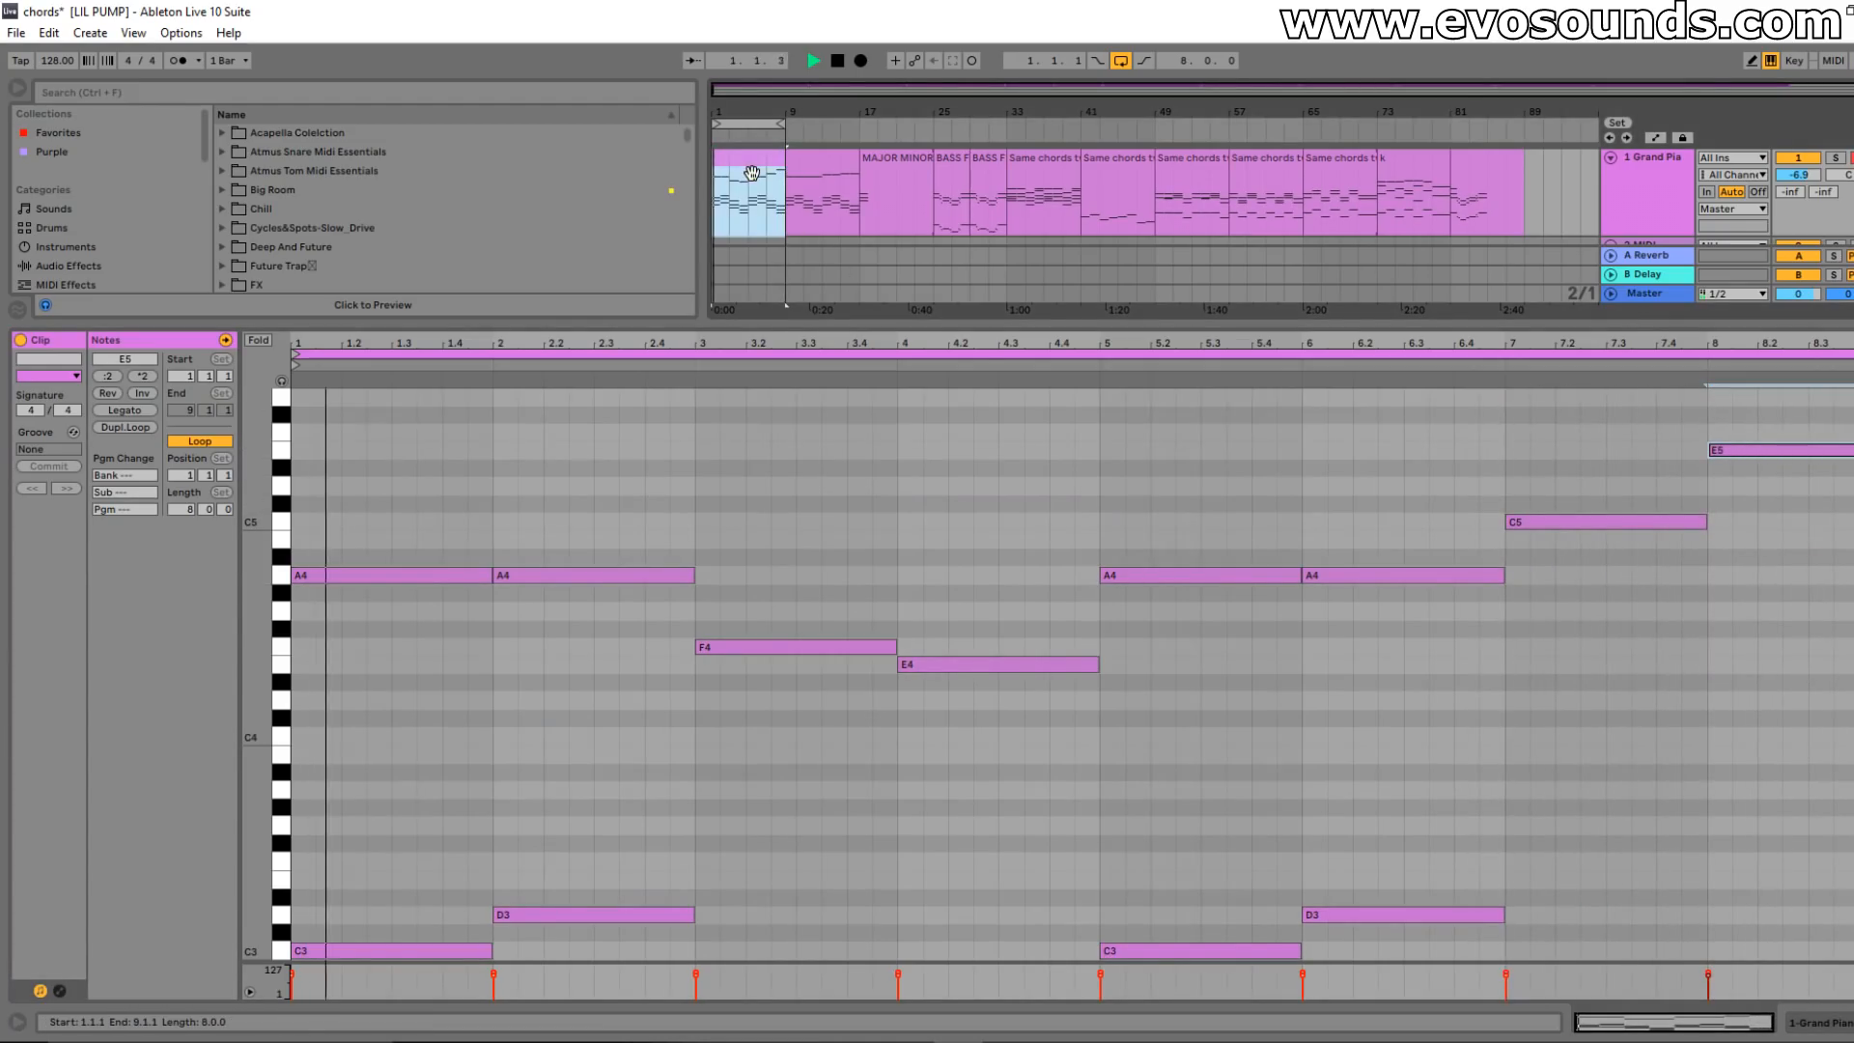
pyautogui.scroll(1, 515, 634)
pyautogui.press('space')
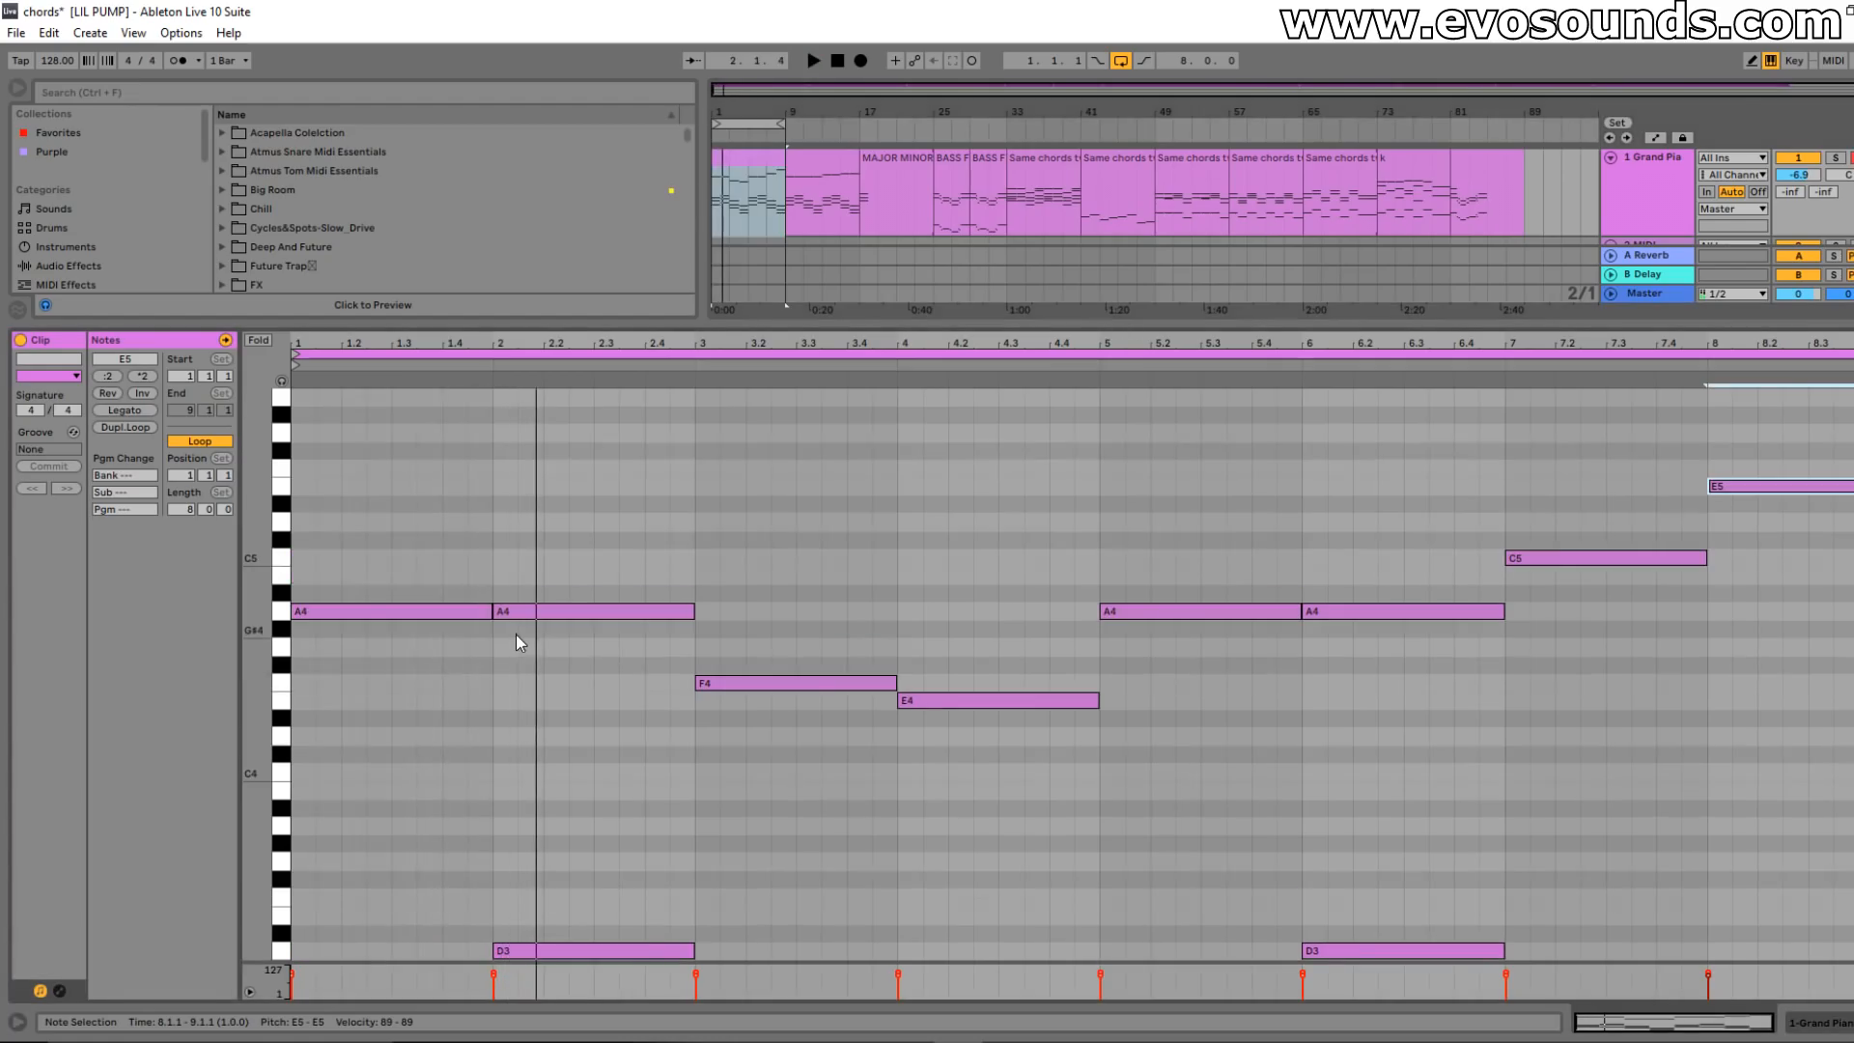
pyautogui.scroll(-3, 508, 627)
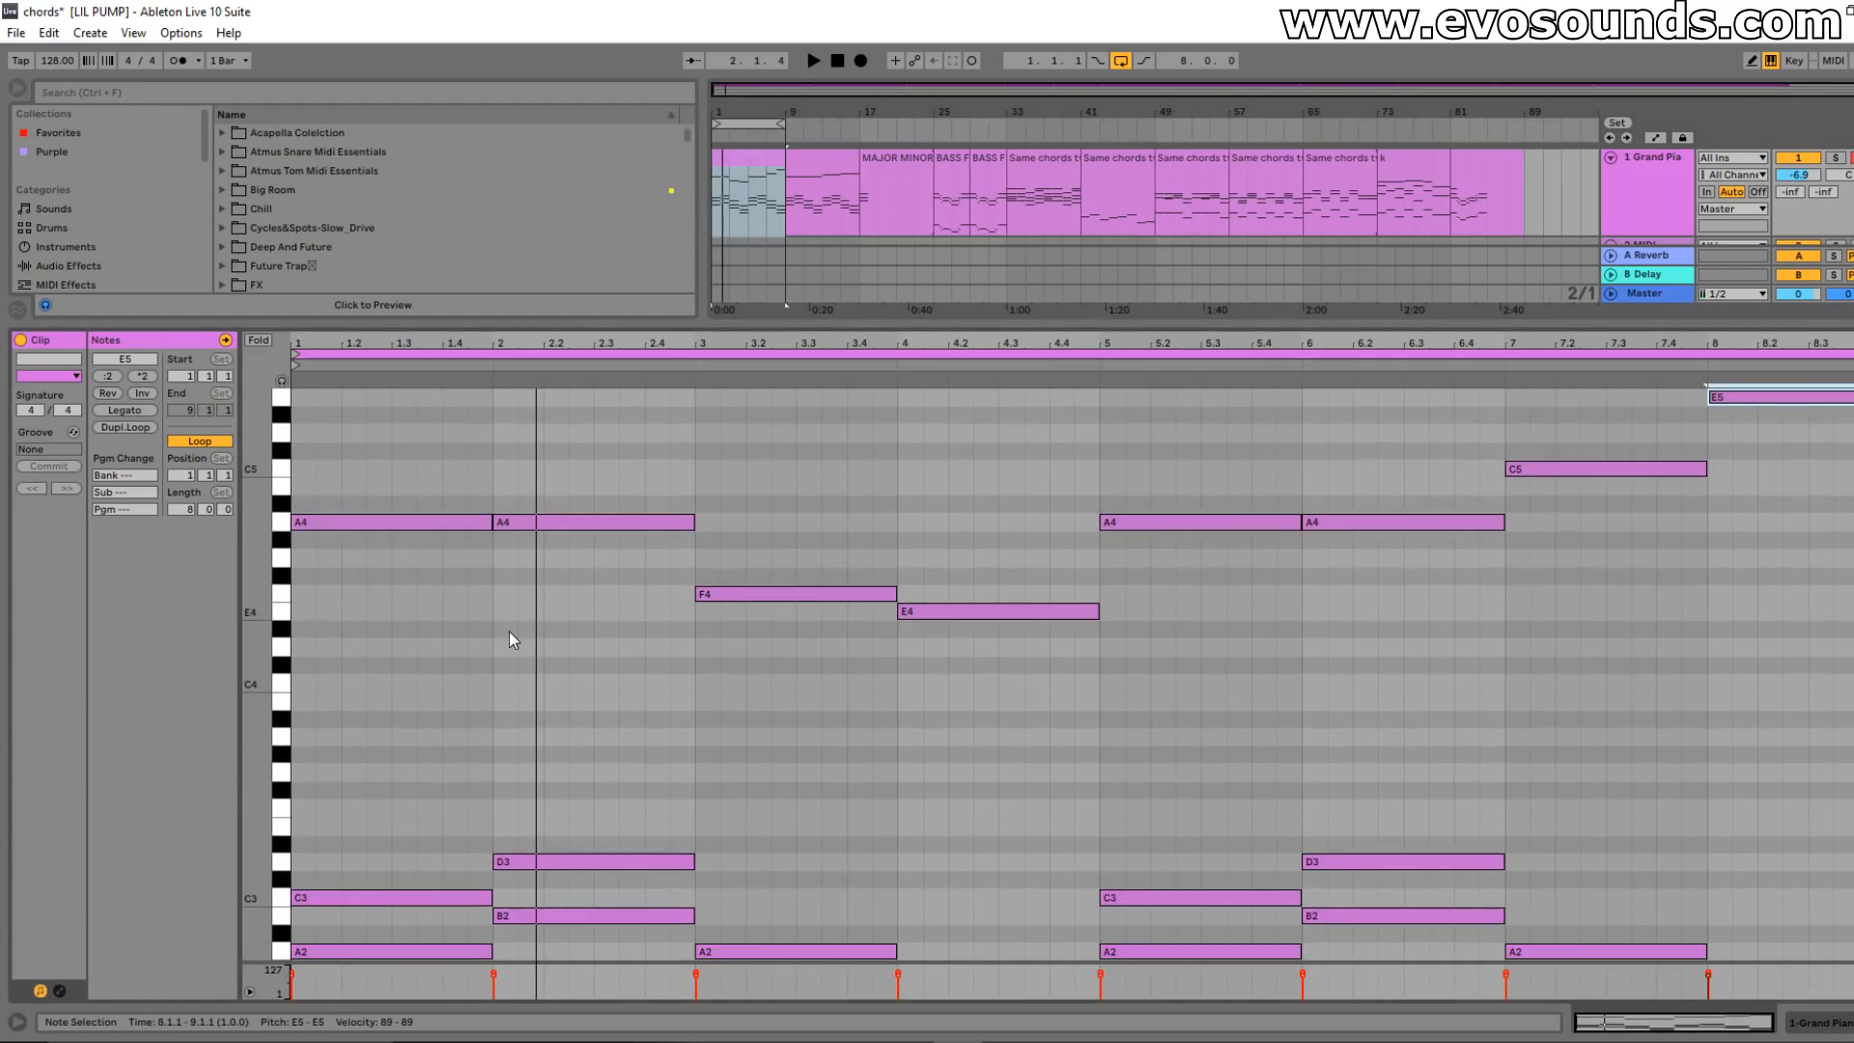
pyautogui.scroll(-5, 508, 631)
pyautogui.moveTo(257, 681)
pyautogui.mouseDown()
pyautogui.moveTo(228, 678)
pyautogui.moveTo(272, 681)
pyautogui.moveTo(249, 672)
pyautogui.mouseUp()
pyautogui.scroll(7, 537, 540)
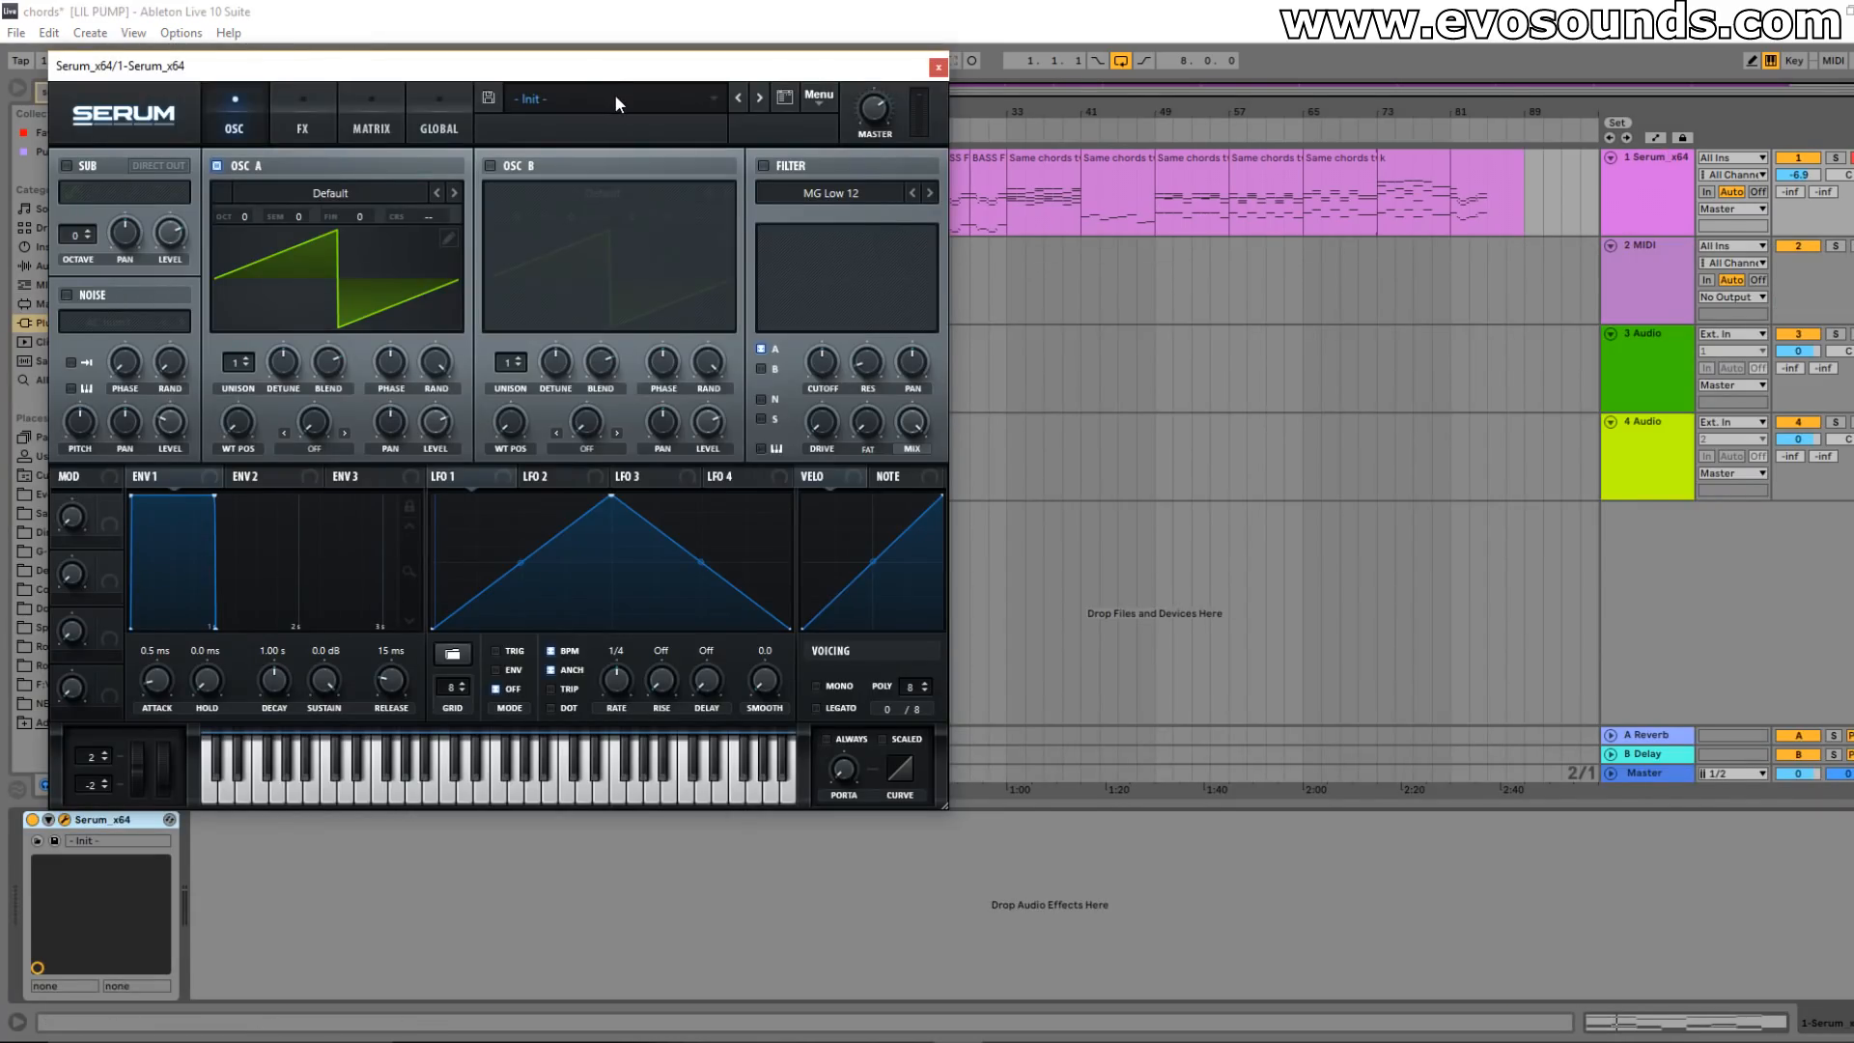
# - Load the LD - ZuperZaw 1 preset from the Mainstage Revolution bank into Serum
pyautogui.click(616, 97)
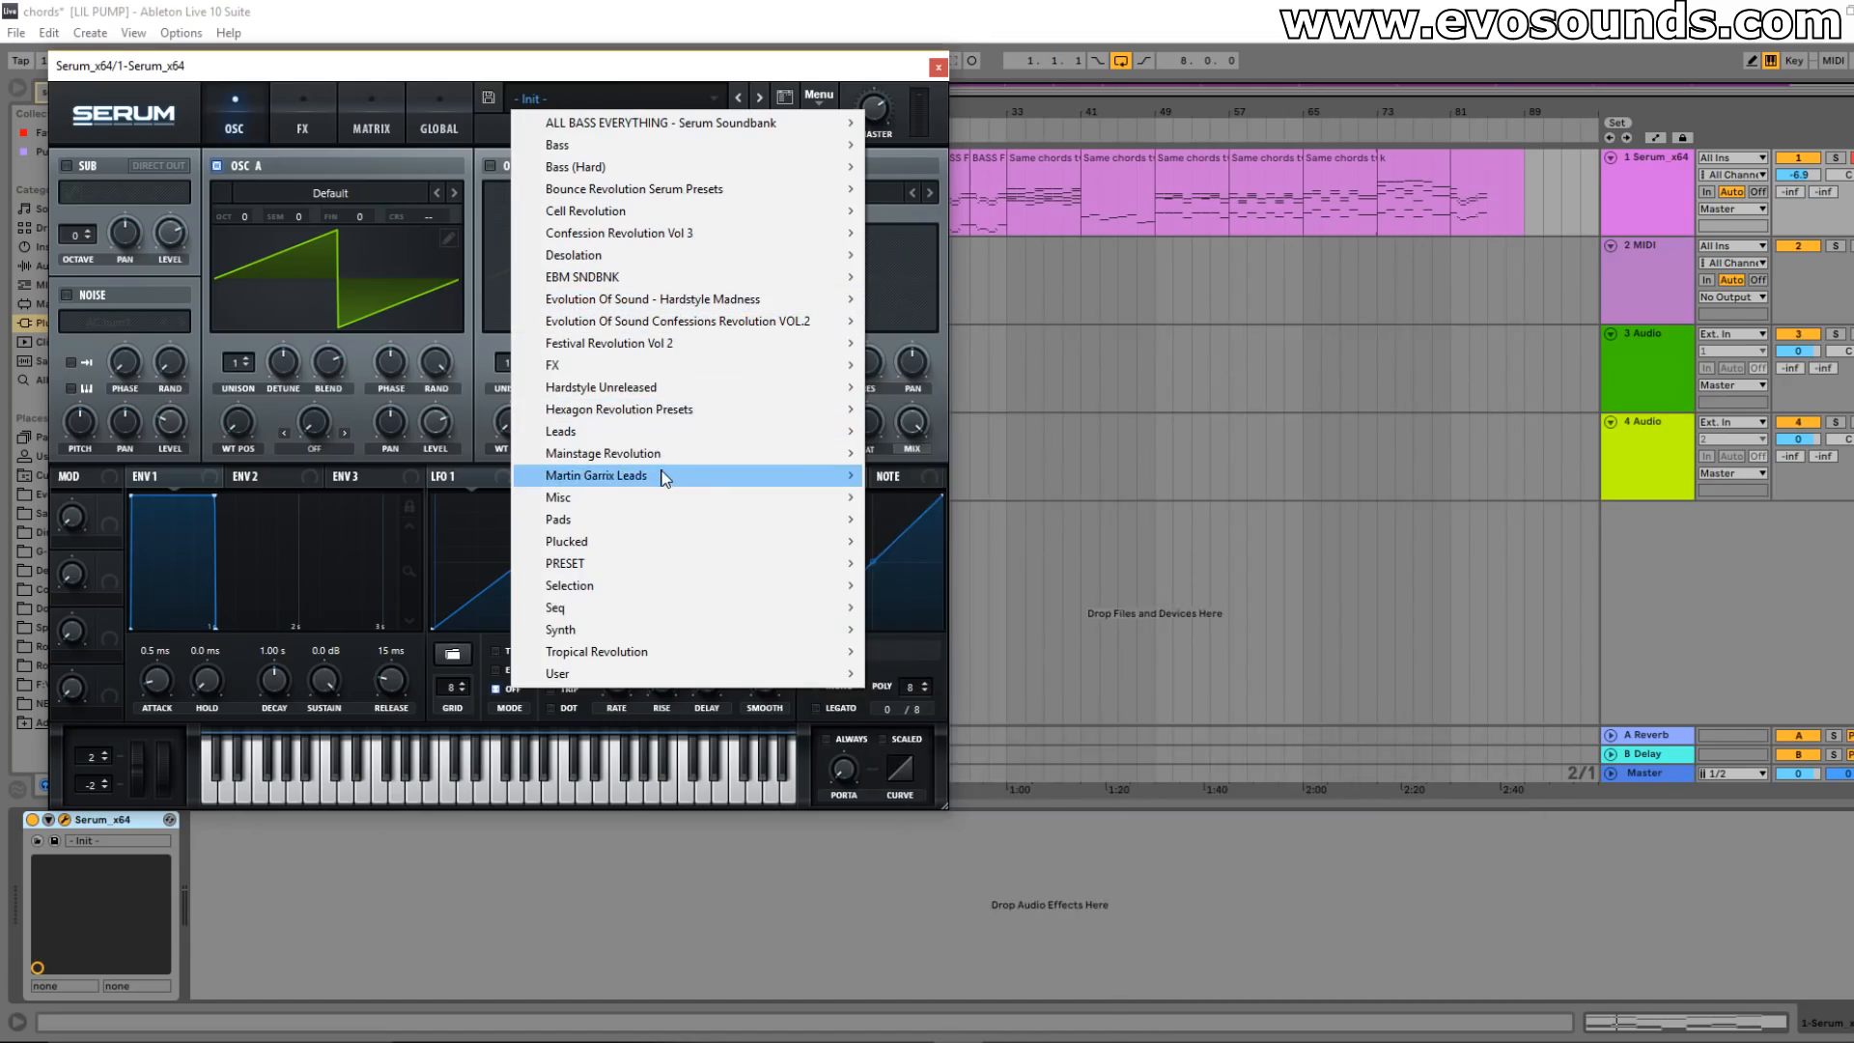
pyautogui.moveTo(672, 455)
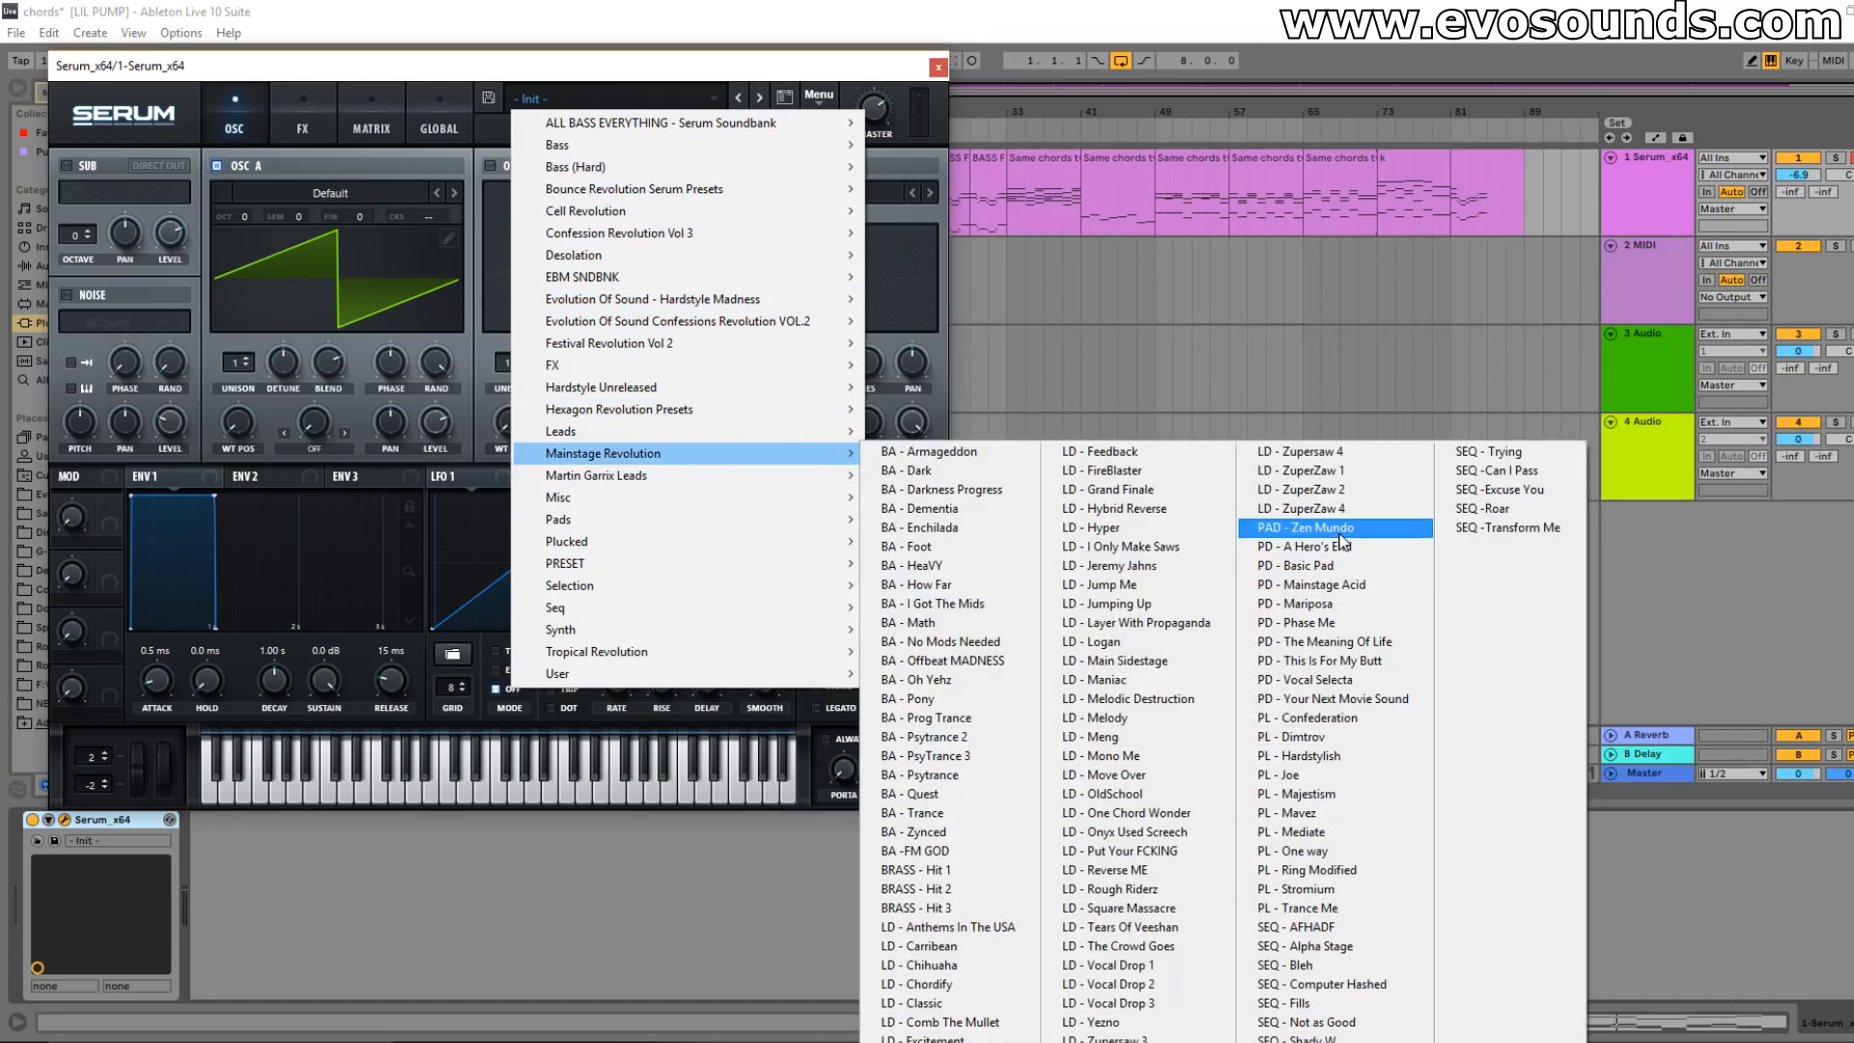
pyautogui.click(1342, 470)
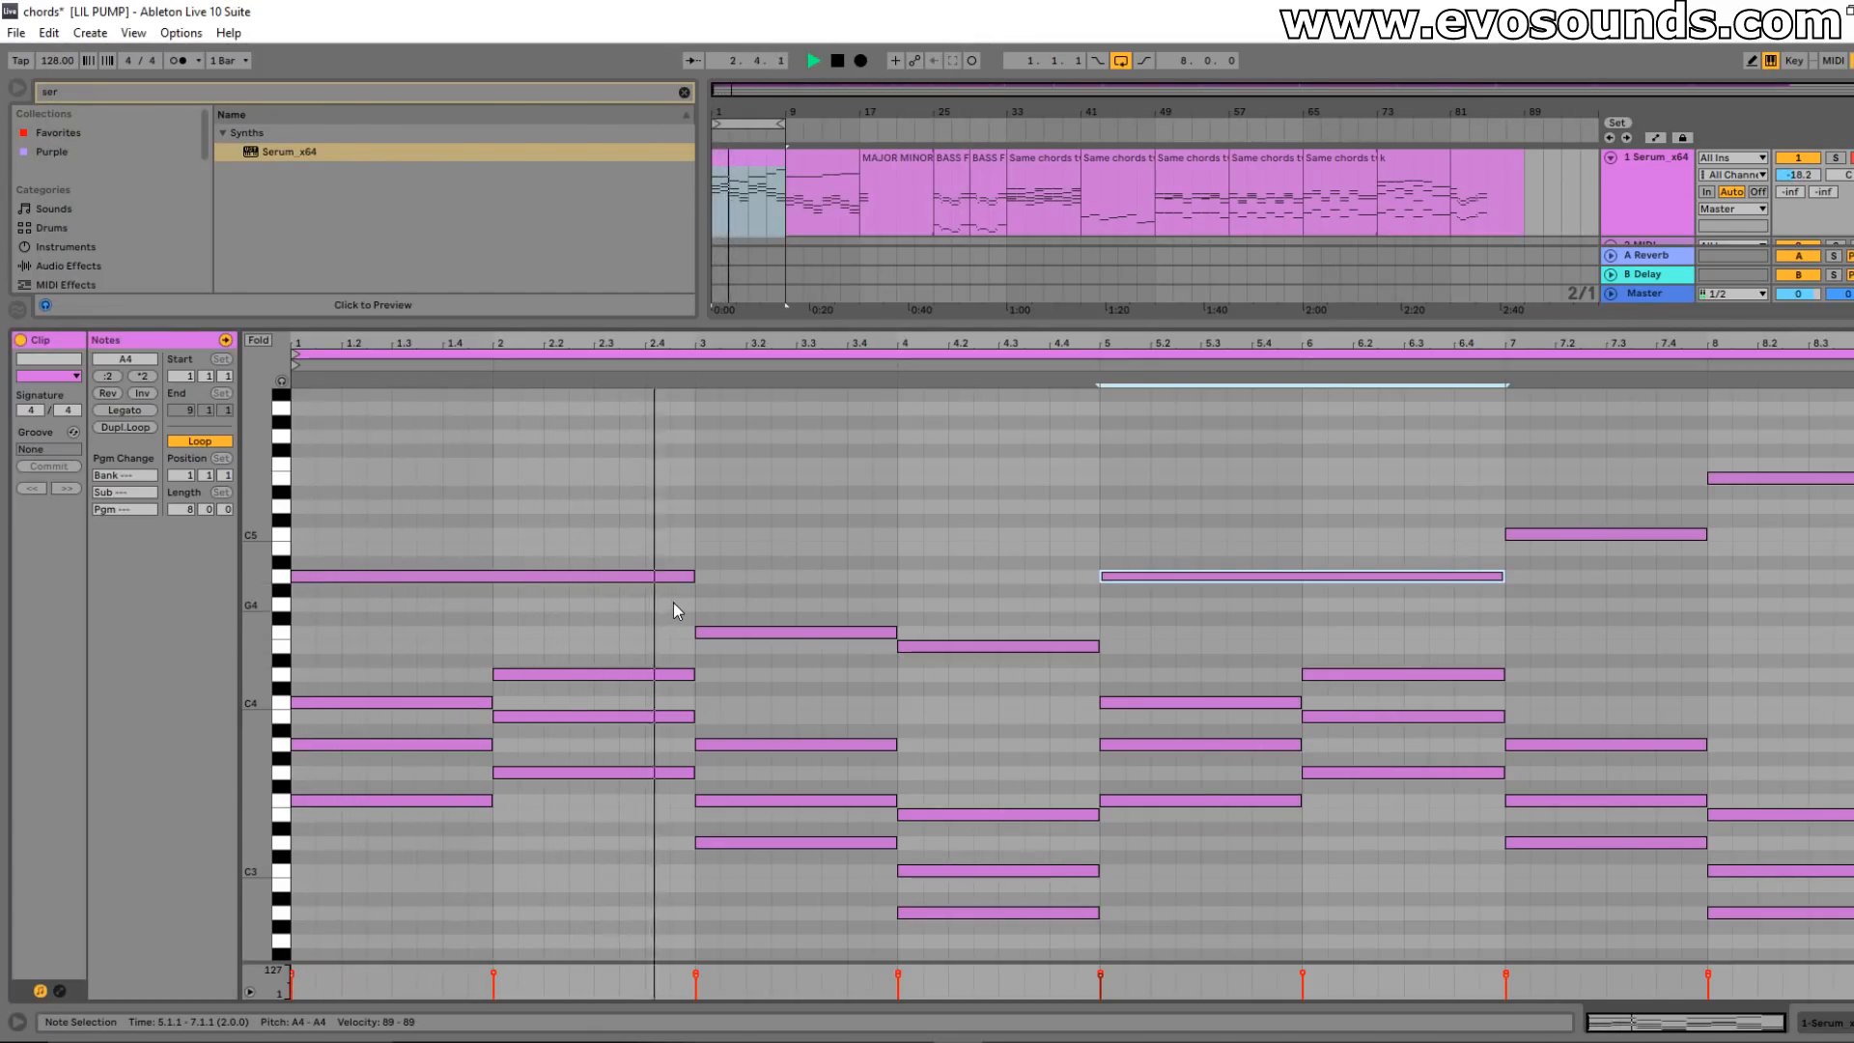
# - Delete the top-note melody above the chords, including the E4 in bar 4, and play the bare progression
pyautogui.scroll(3, 867, 651)
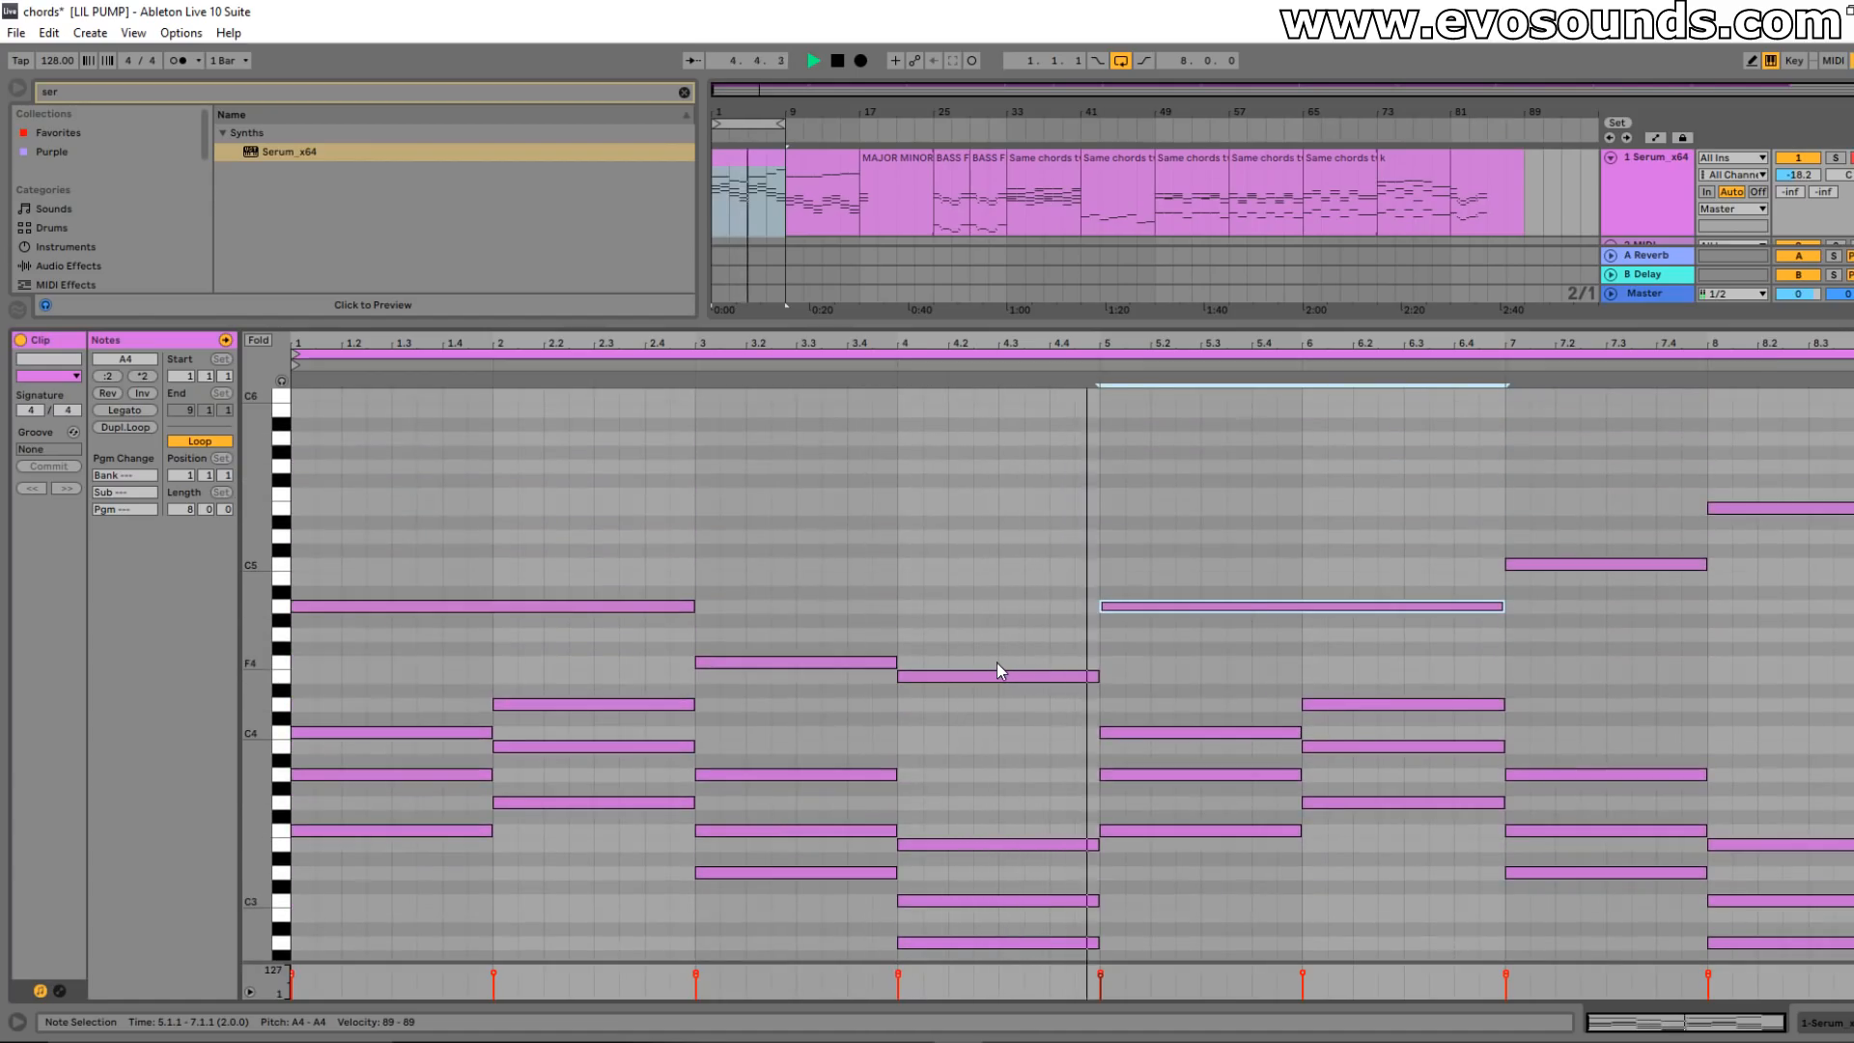
pyautogui.scroll(-4, 1062, 647)
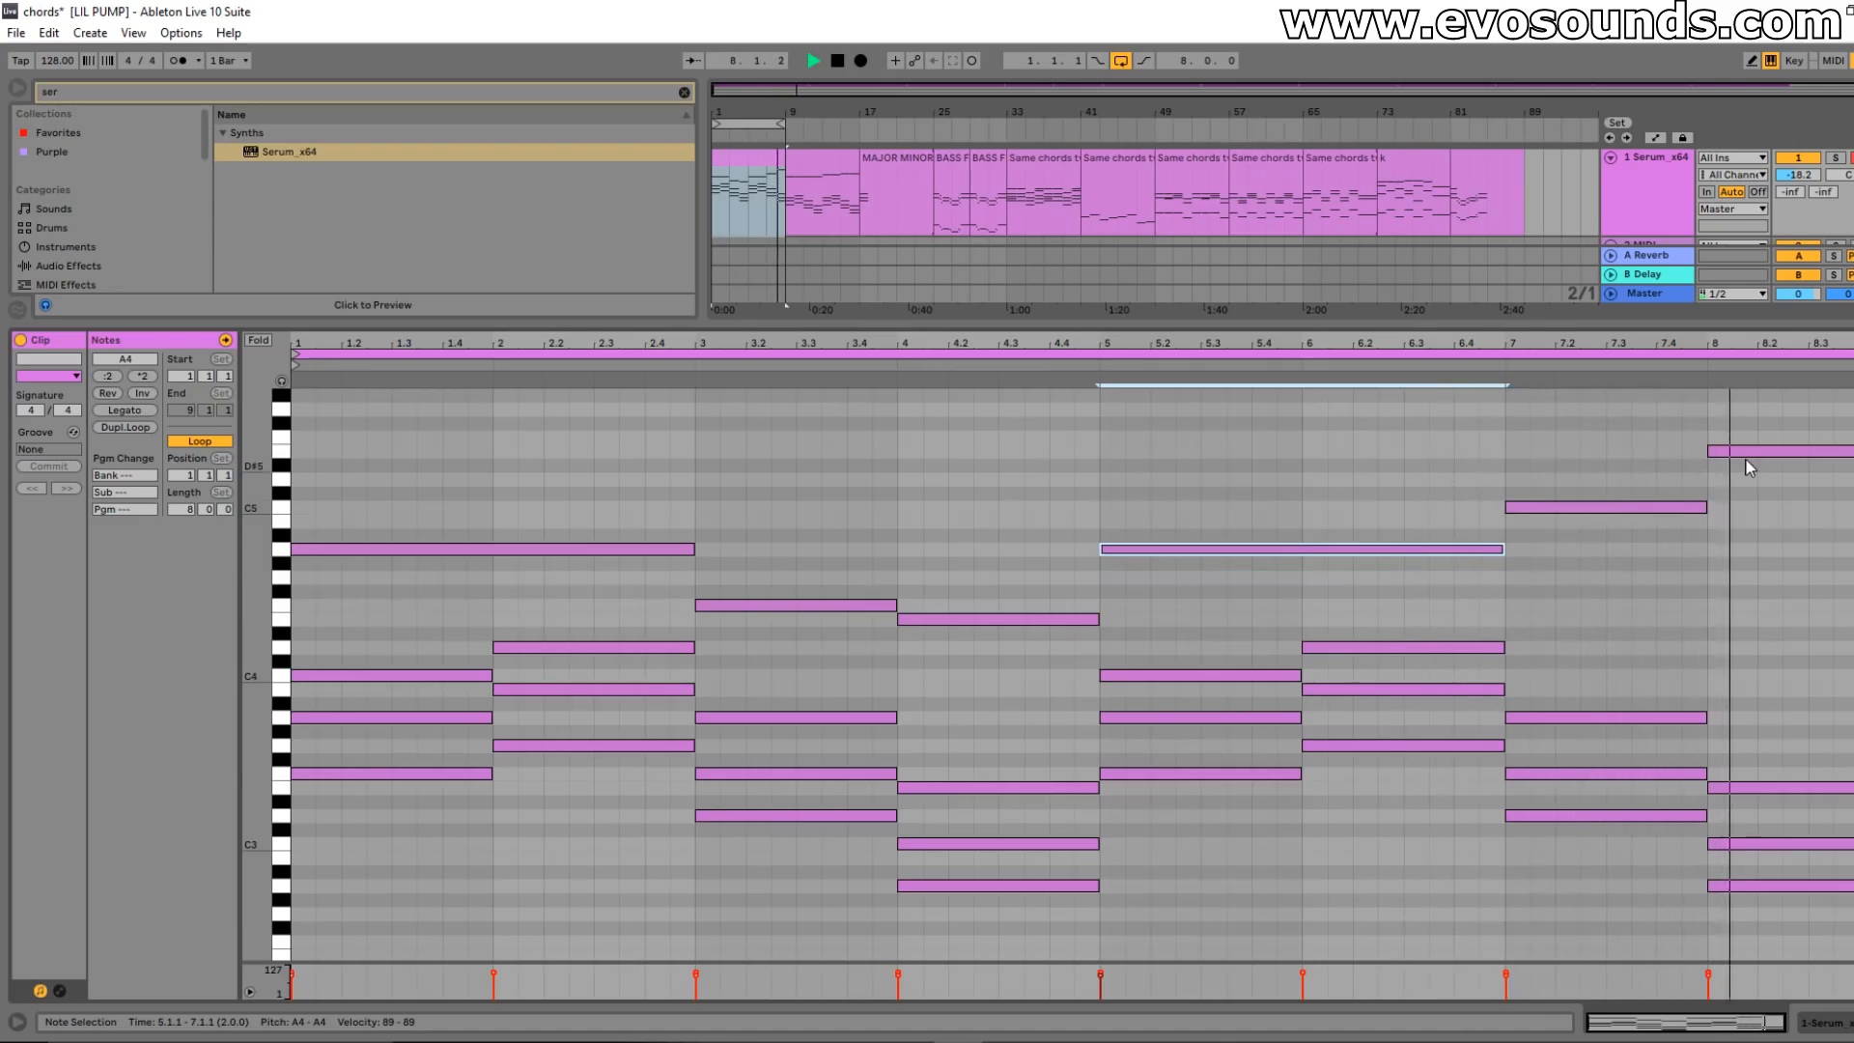
pyautogui.moveTo(1751, 412); pyautogui.dragTo(438, 605)
pyautogui.press('Delete')
pyautogui.press('space')
pyautogui.press('space')
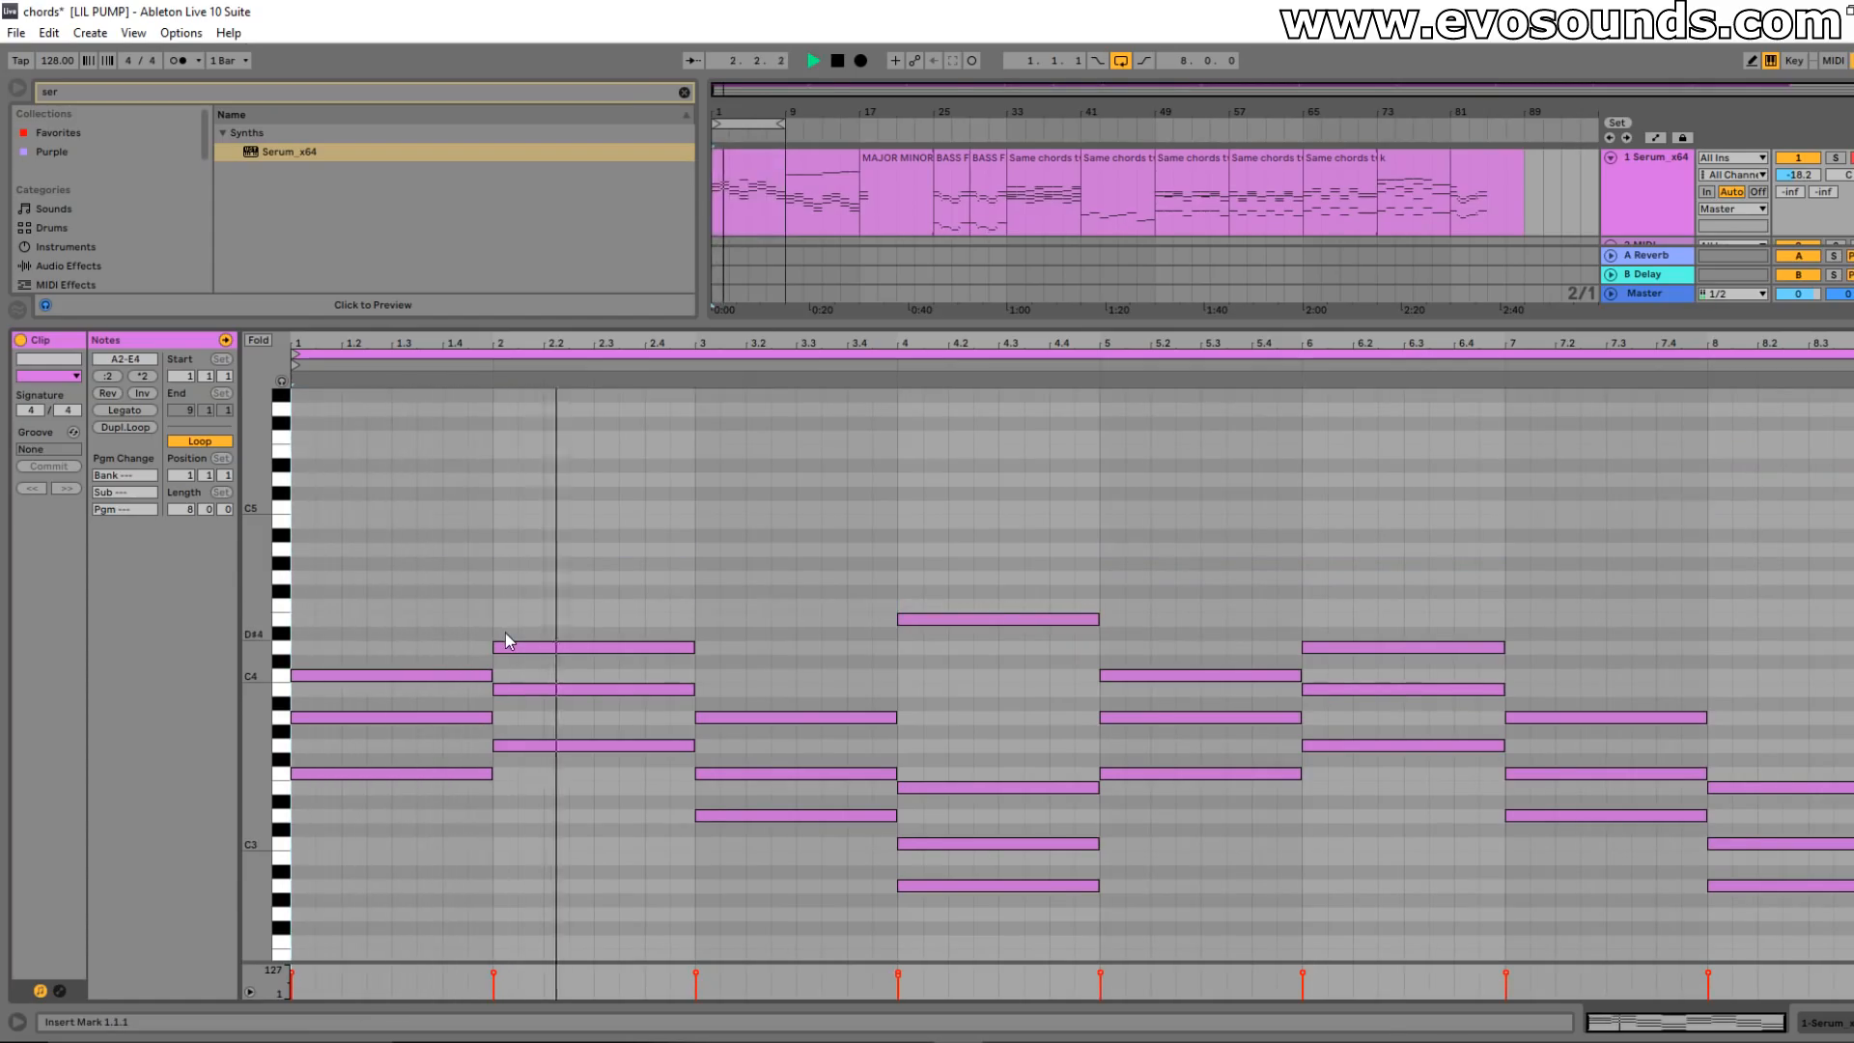
pyautogui.doubleClick(942, 619)
pyautogui.press('space')
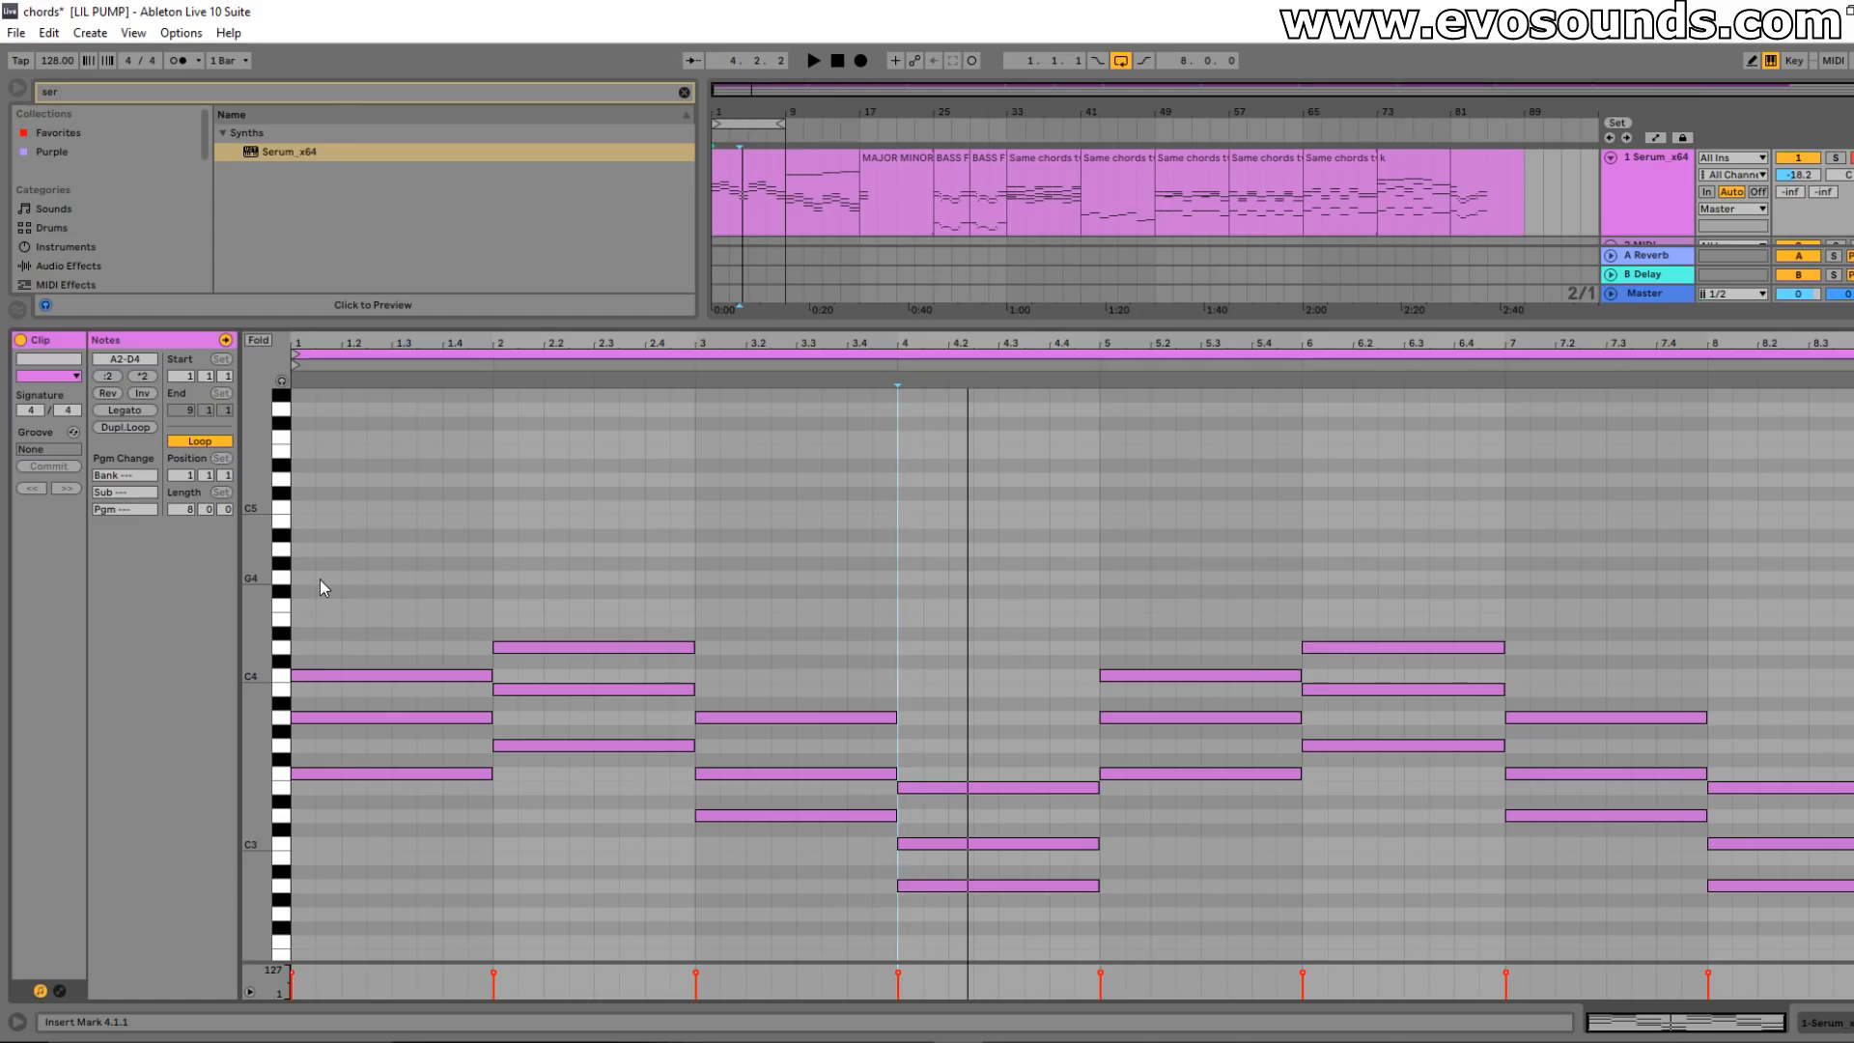
# - Draw an A4 note spanning bars 1 to 4 above the chords and play the progression
pyautogui.moveTo(305, 549)
pyautogui.mouseDown()
pyautogui.moveTo(567, 549)
pyautogui.moveTo(694, 596)
pyautogui.moveTo(1714, 601)
pyautogui.moveTo(918, 603)
pyautogui.moveTo(1100, 605)
pyautogui.mouseUp()
pyautogui.press('space')
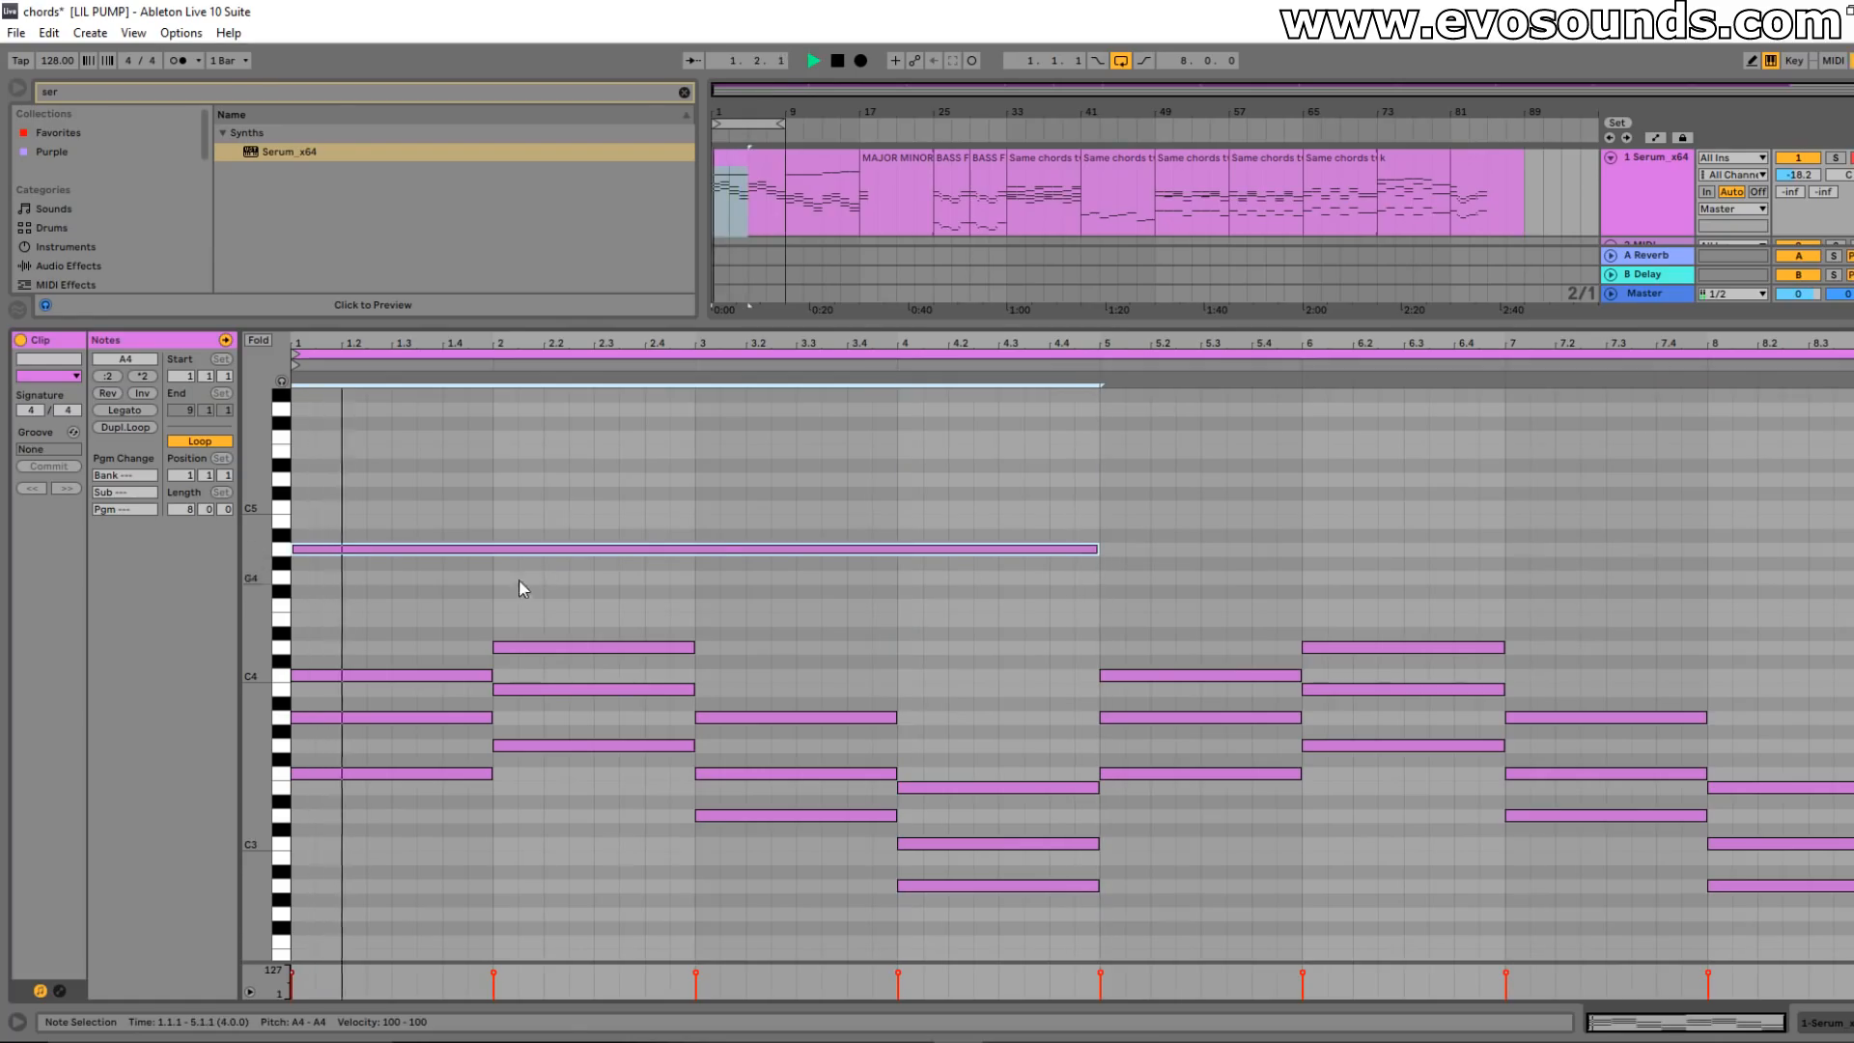
pyautogui.click(821, 591)
pyautogui.click(842, 549)
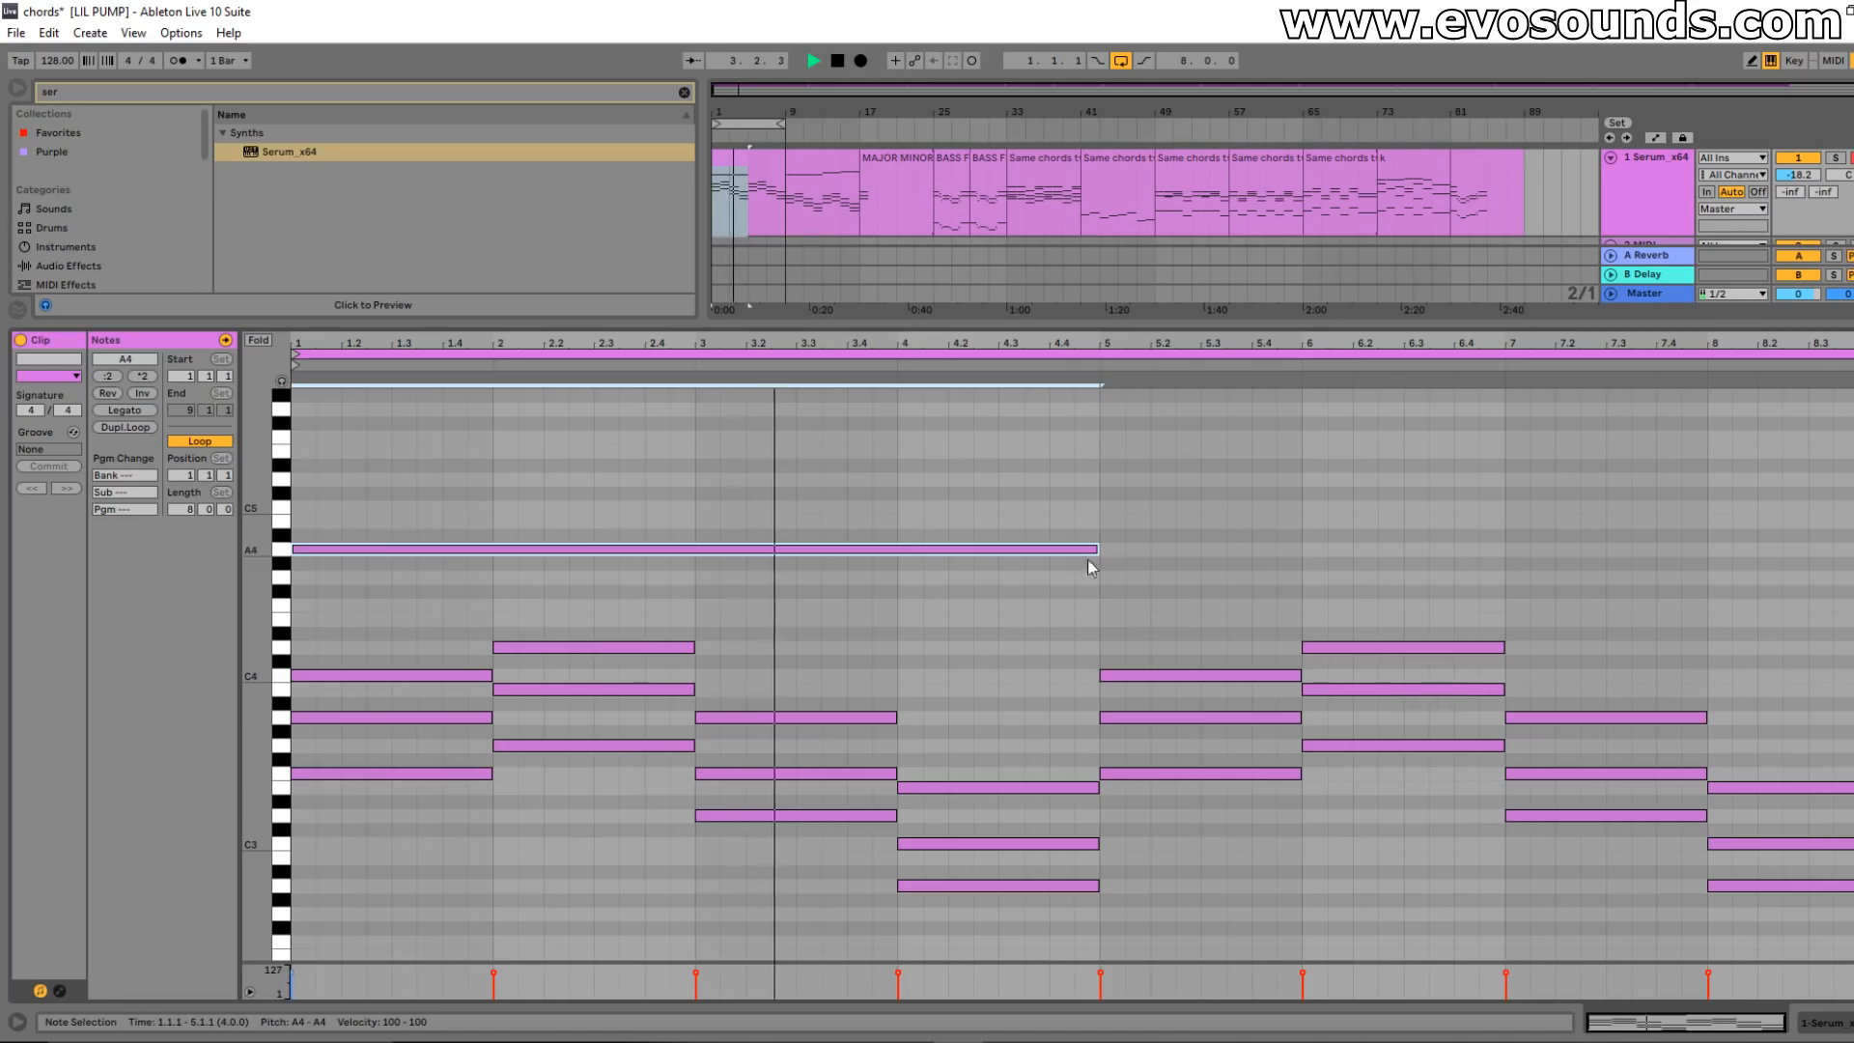
# - Duplicate the long note into a two-bar C5 at bar 5 and a two-bar E5 at bar 7, and play the clip
pyautogui.hotkey('ctrl', 'd')
pyautogui.moveTo(1152, 550); pyautogui.dragTo(1151, 510)
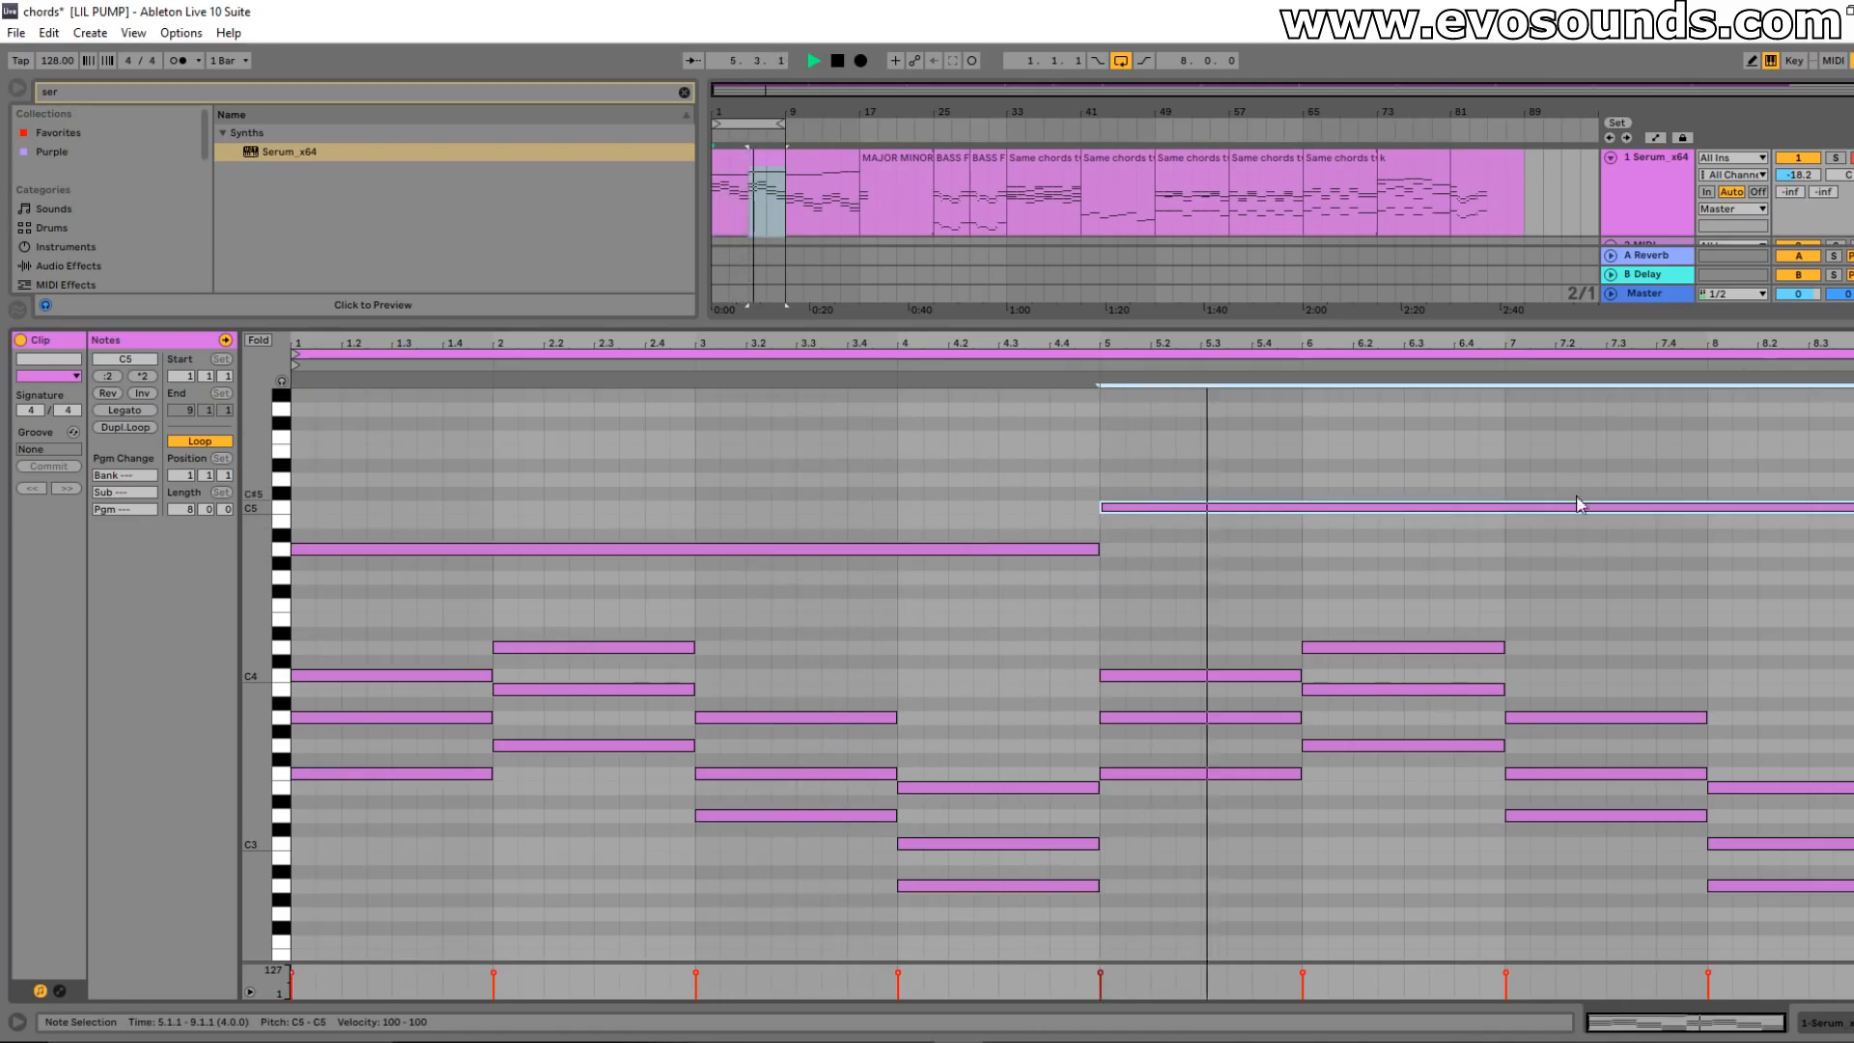
pyautogui.moveTo(1853, 509); pyautogui.dragTo(1518, 451)
pyautogui.hotkey('ctrl', 'd')
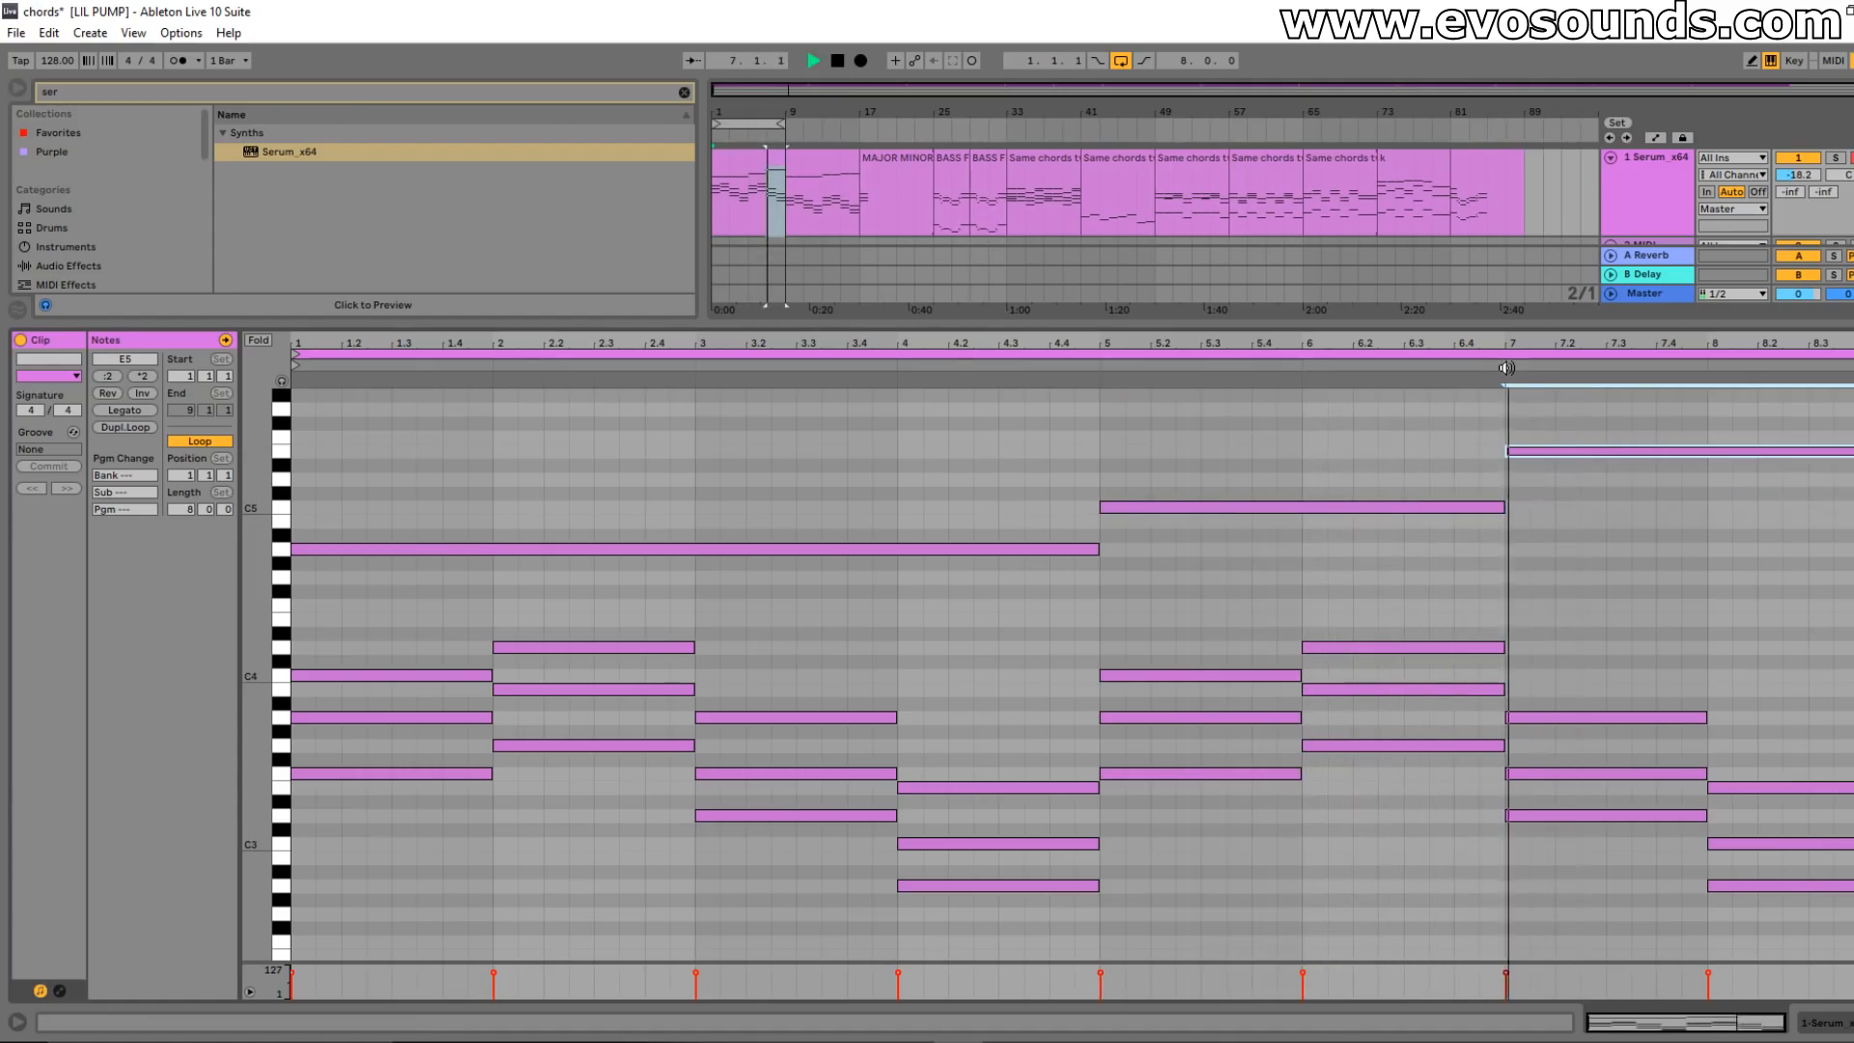
pyautogui.click(757, 161)
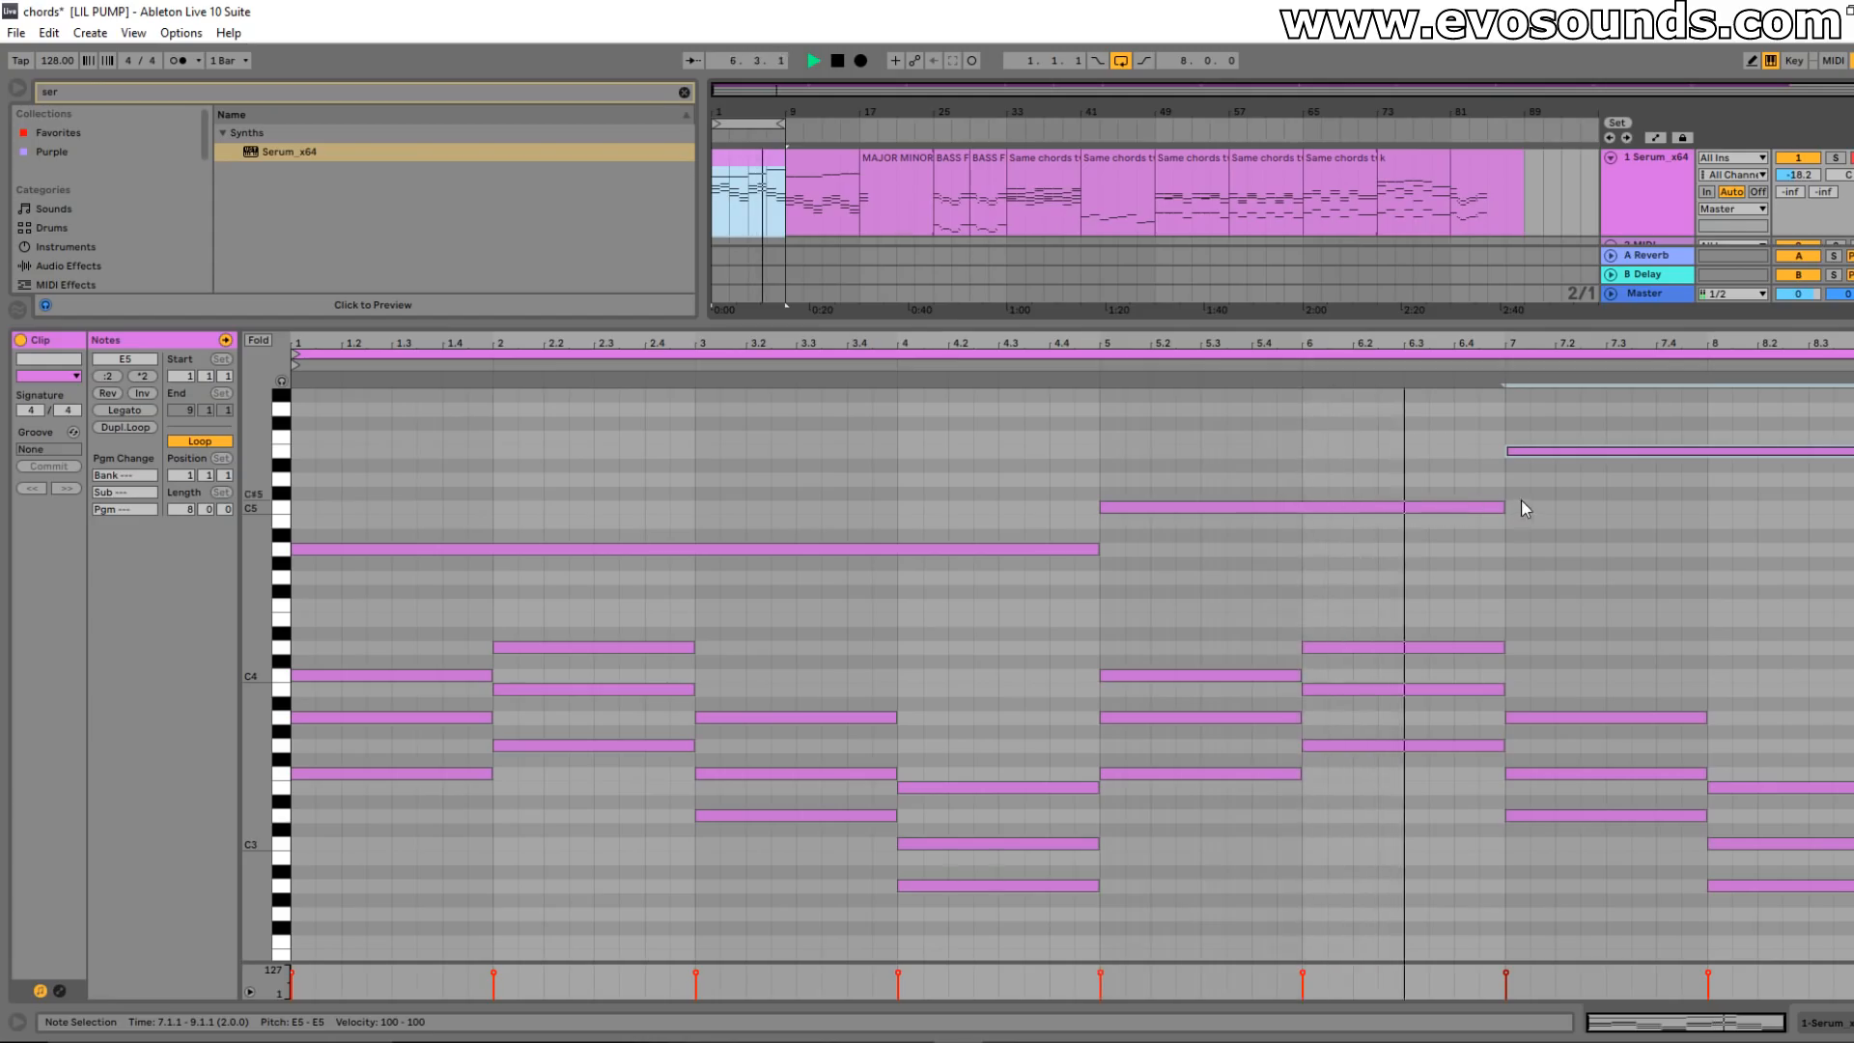
pyautogui.scroll(3, 1543, 458)
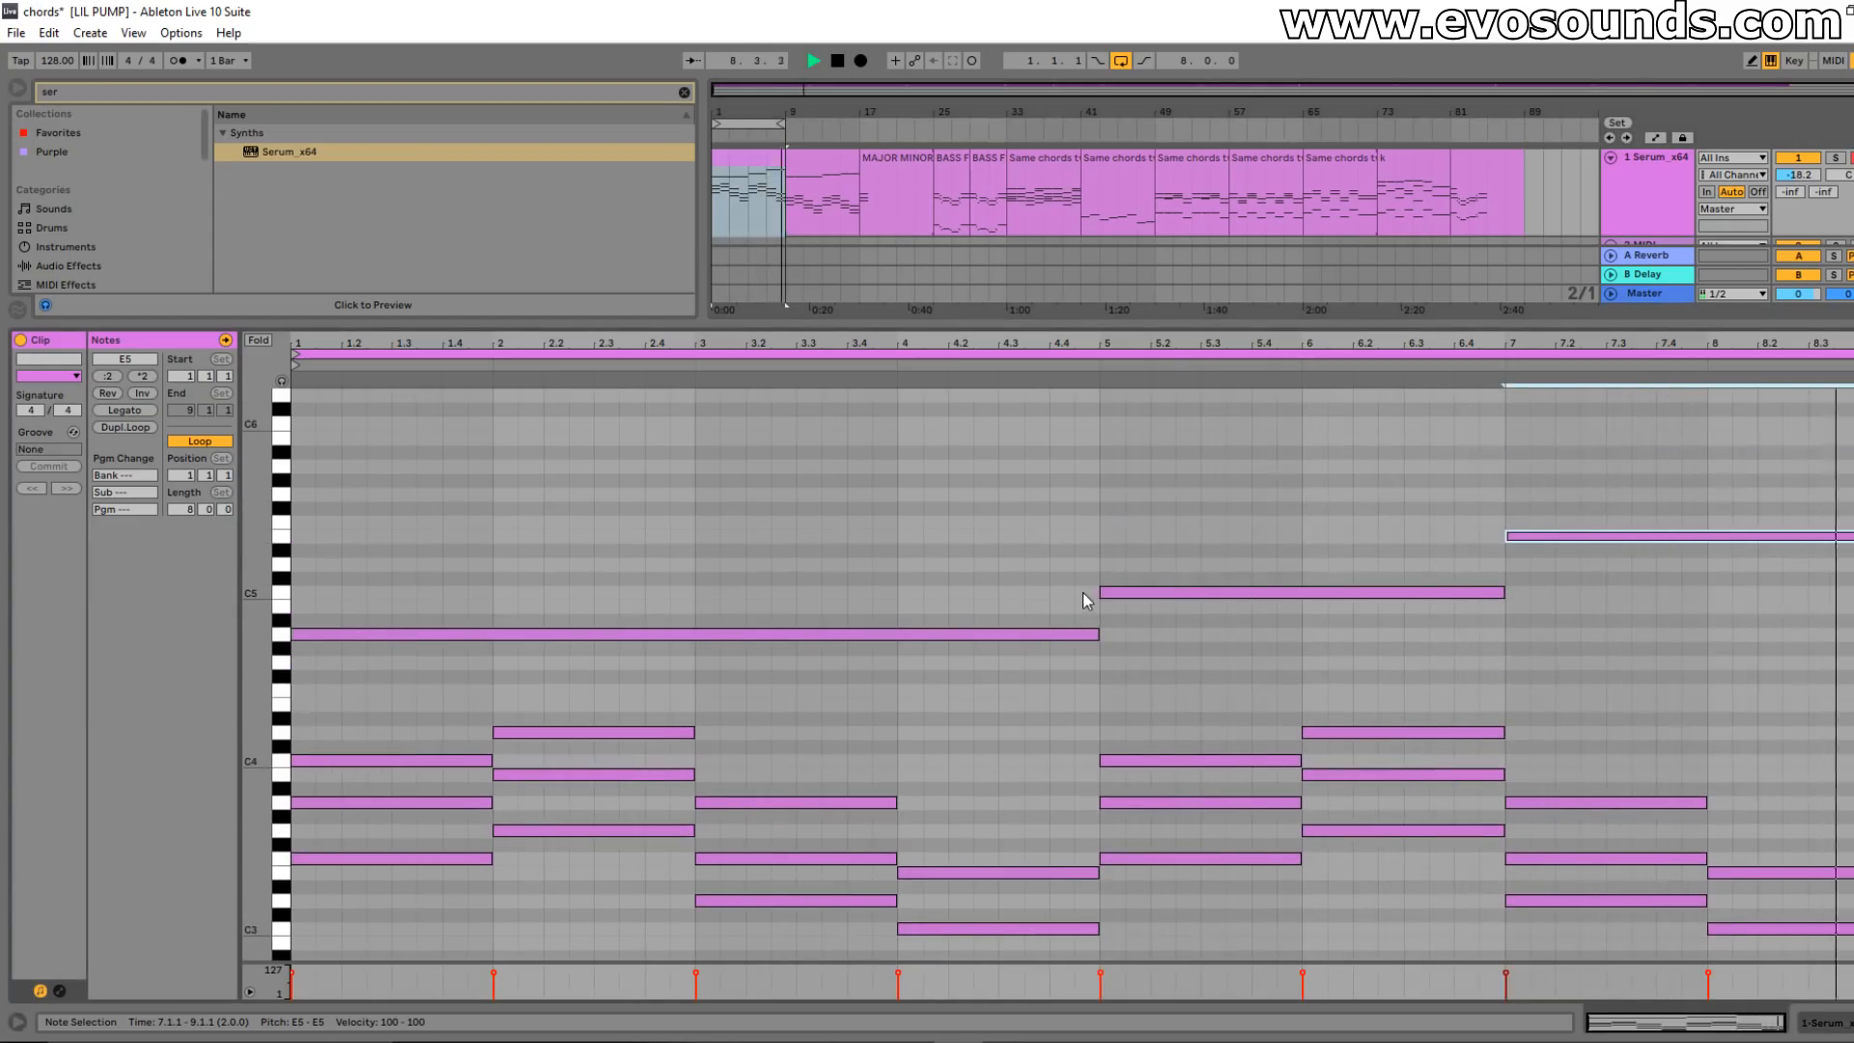
# - Shorten the A4 note to one bar at E5, repeat it through bar 5, and delete the C5 note spanning bars 5 and 6
pyautogui.moveTo(1096, 629); pyautogui.dragTo(467, 541)
pyautogui.hotkey('ctrl', 'd')
pyautogui.hotkey('ctrl', 'd')
pyautogui.hotkey('ctrl', 'd')
pyautogui.hotkey('ctrl', 'd')
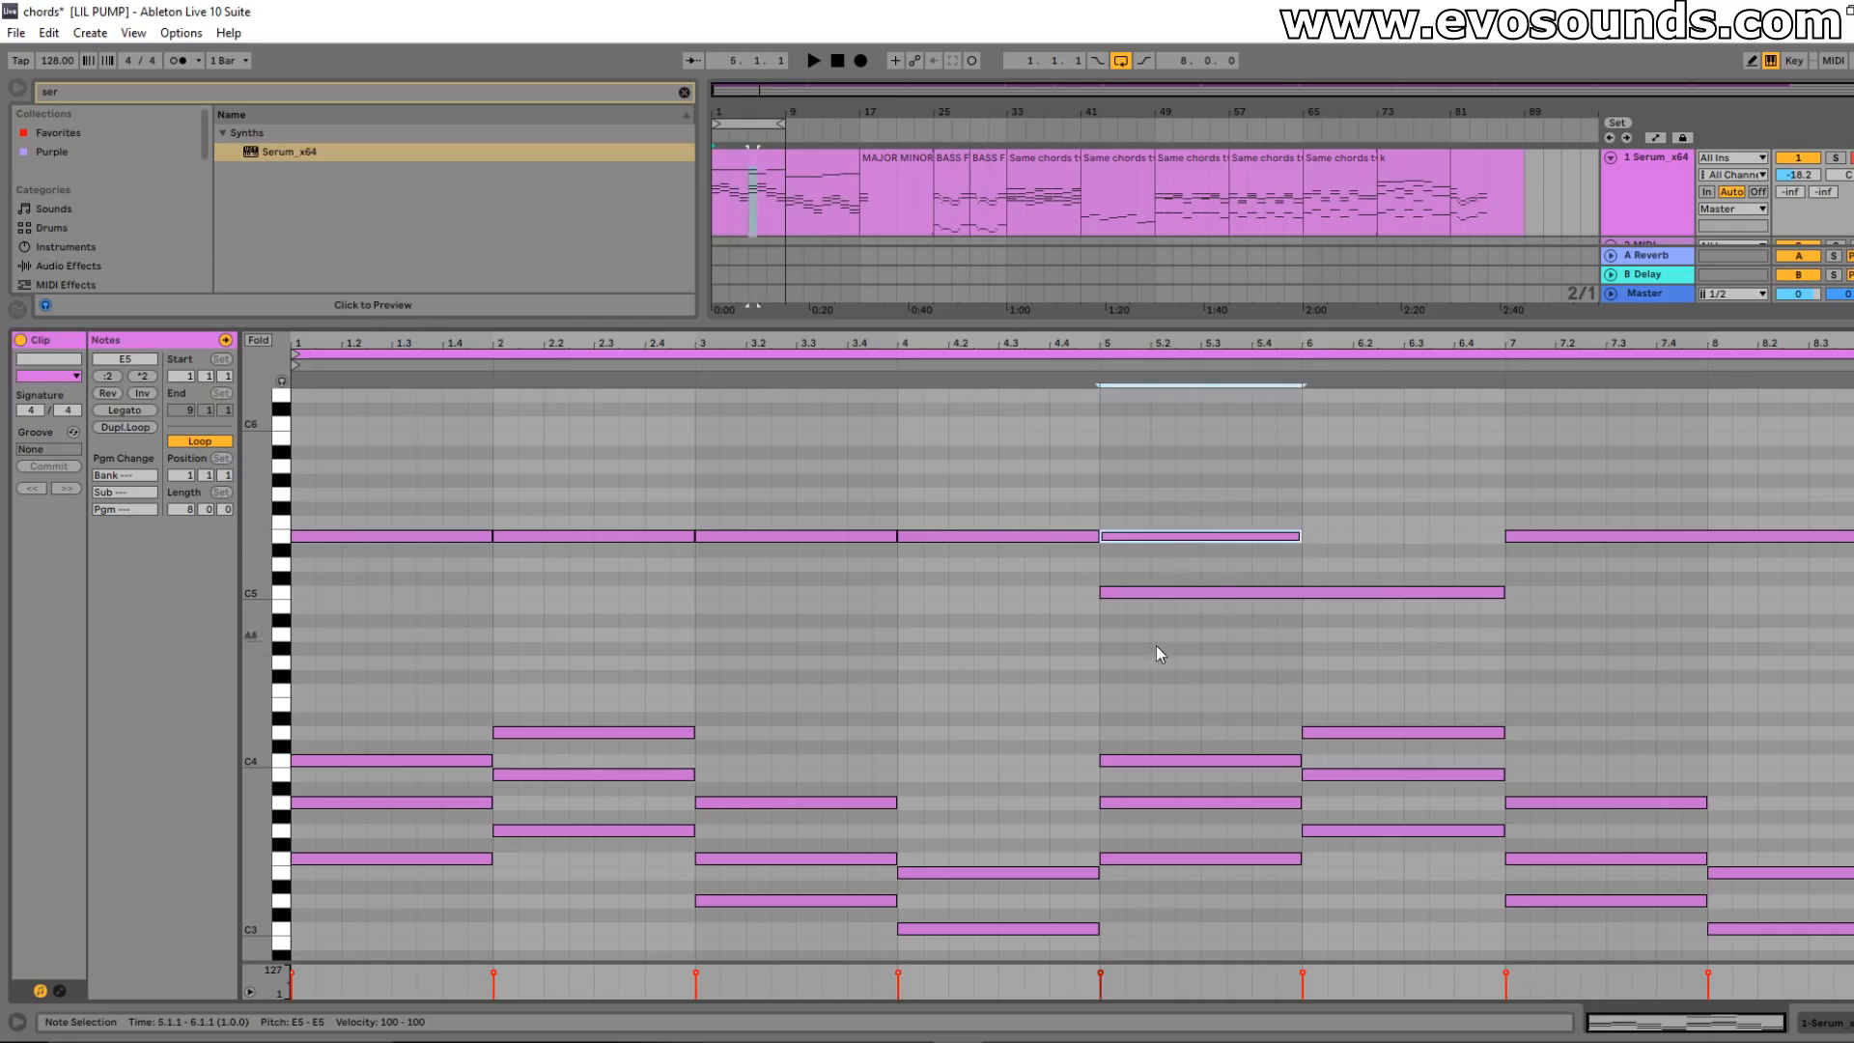
pyautogui.moveTo(1156, 645); pyautogui.dragTo(1477, 606)
pyautogui.press('Delete')
# - During playback, raise the top notes of bars 3 and 4 to F5 and the one in bar 5 to G5
pyautogui.press('space')
pyautogui.click(583, 536)
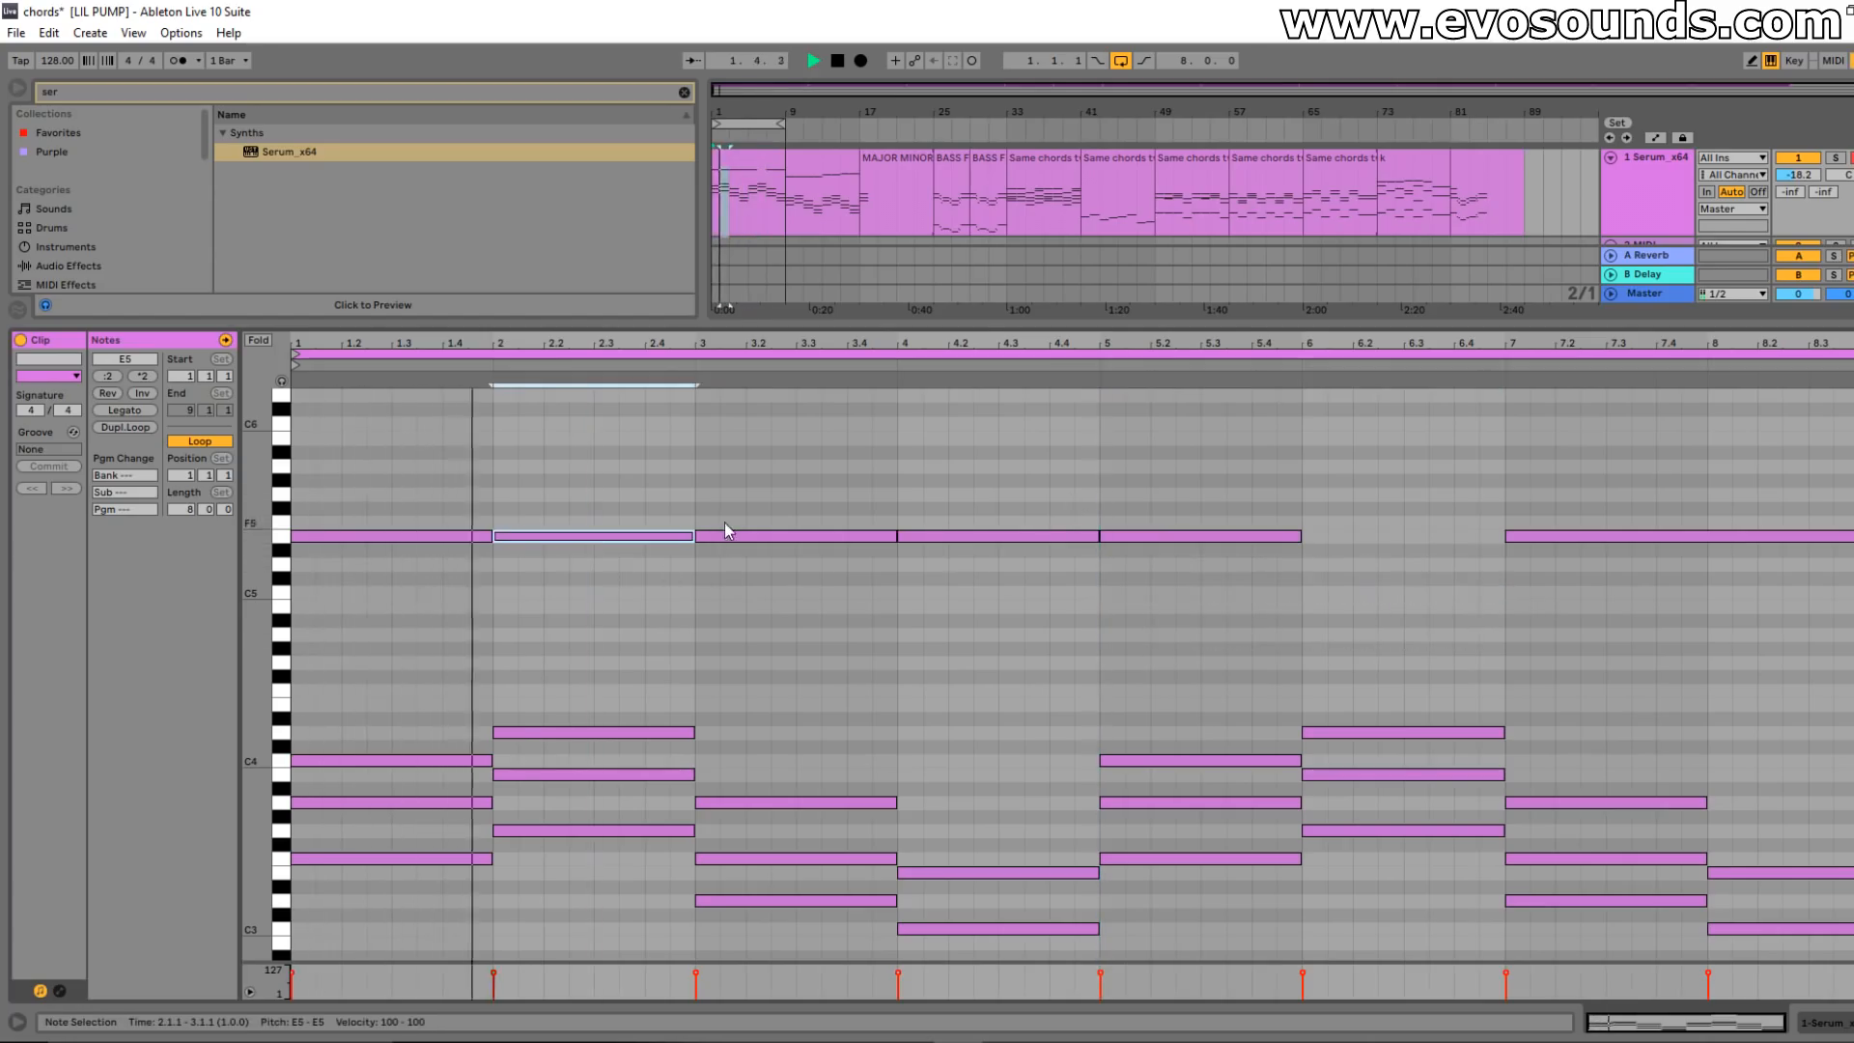
pyautogui.moveTo(717, 535); pyautogui.dragTo(724, 524)
pyautogui.click(912, 527)
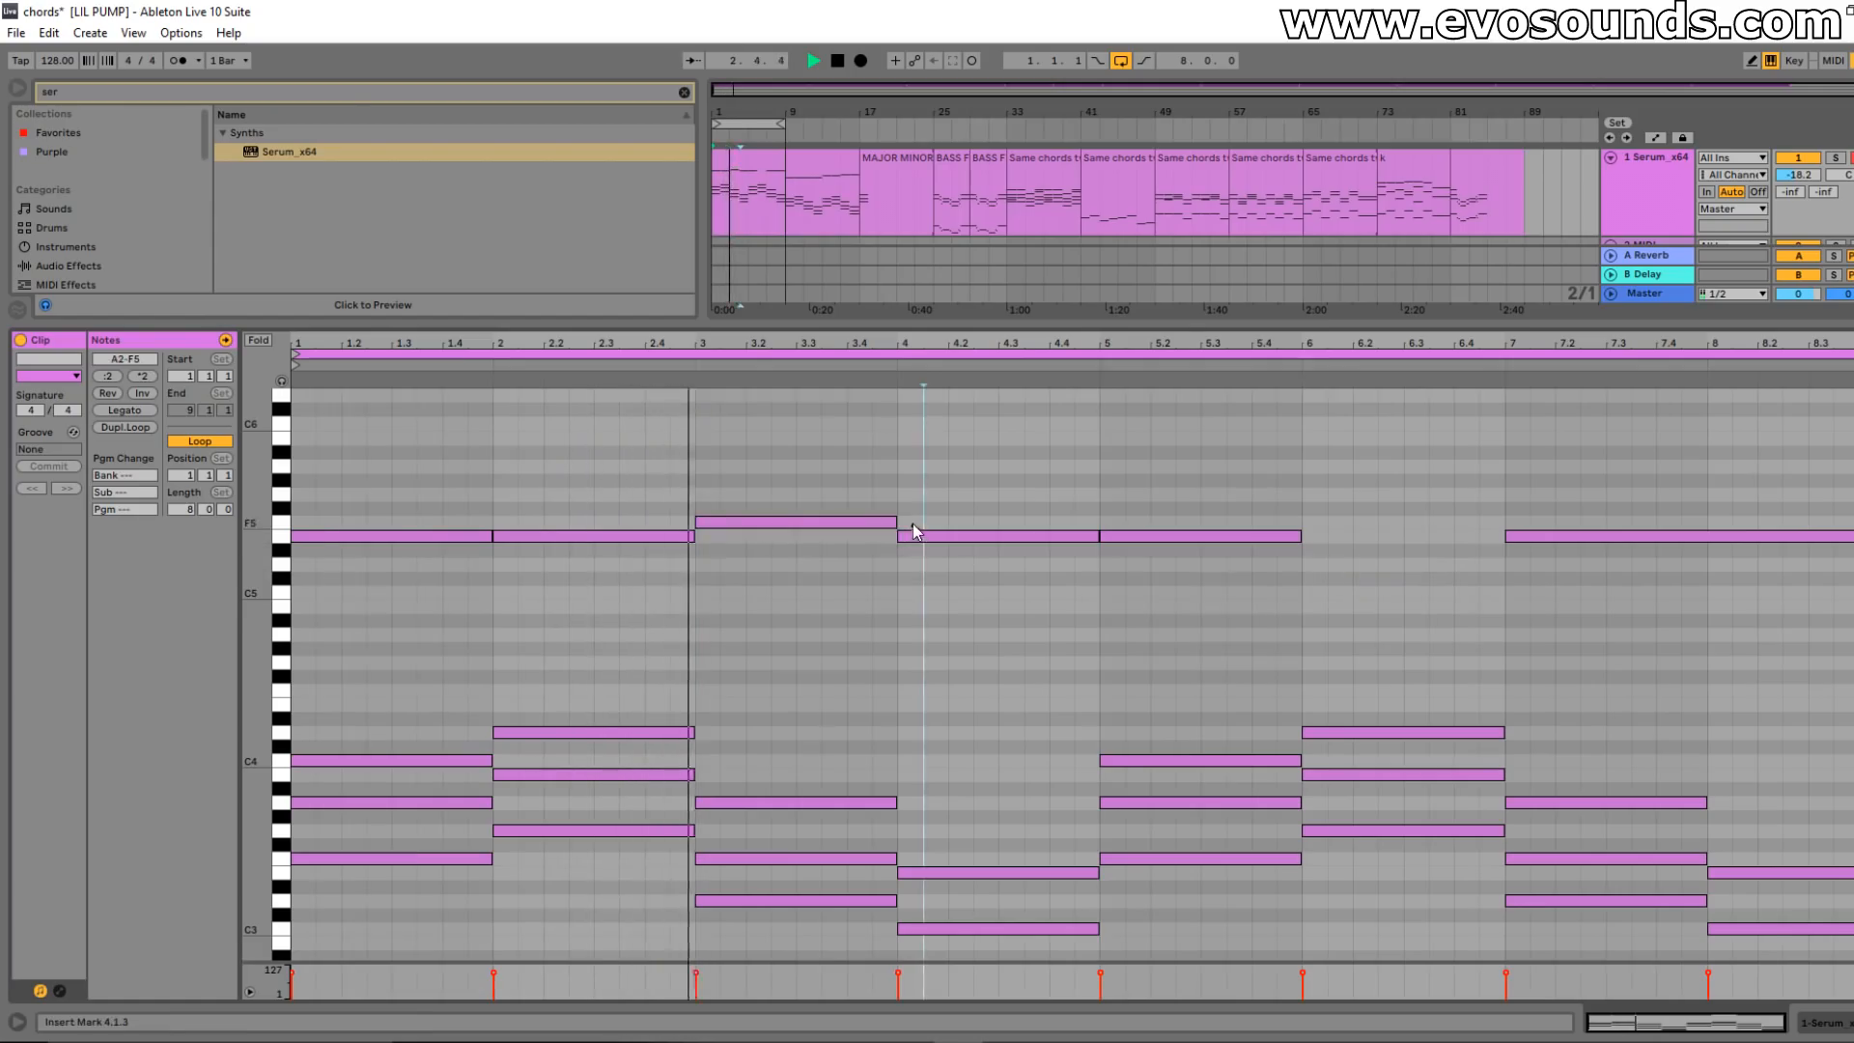
pyautogui.moveTo(934, 535); pyautogui.dragTo(975, 524)
pyautogui.moveTo(1183, 536); pyautogui.dragTo(1218, 495)
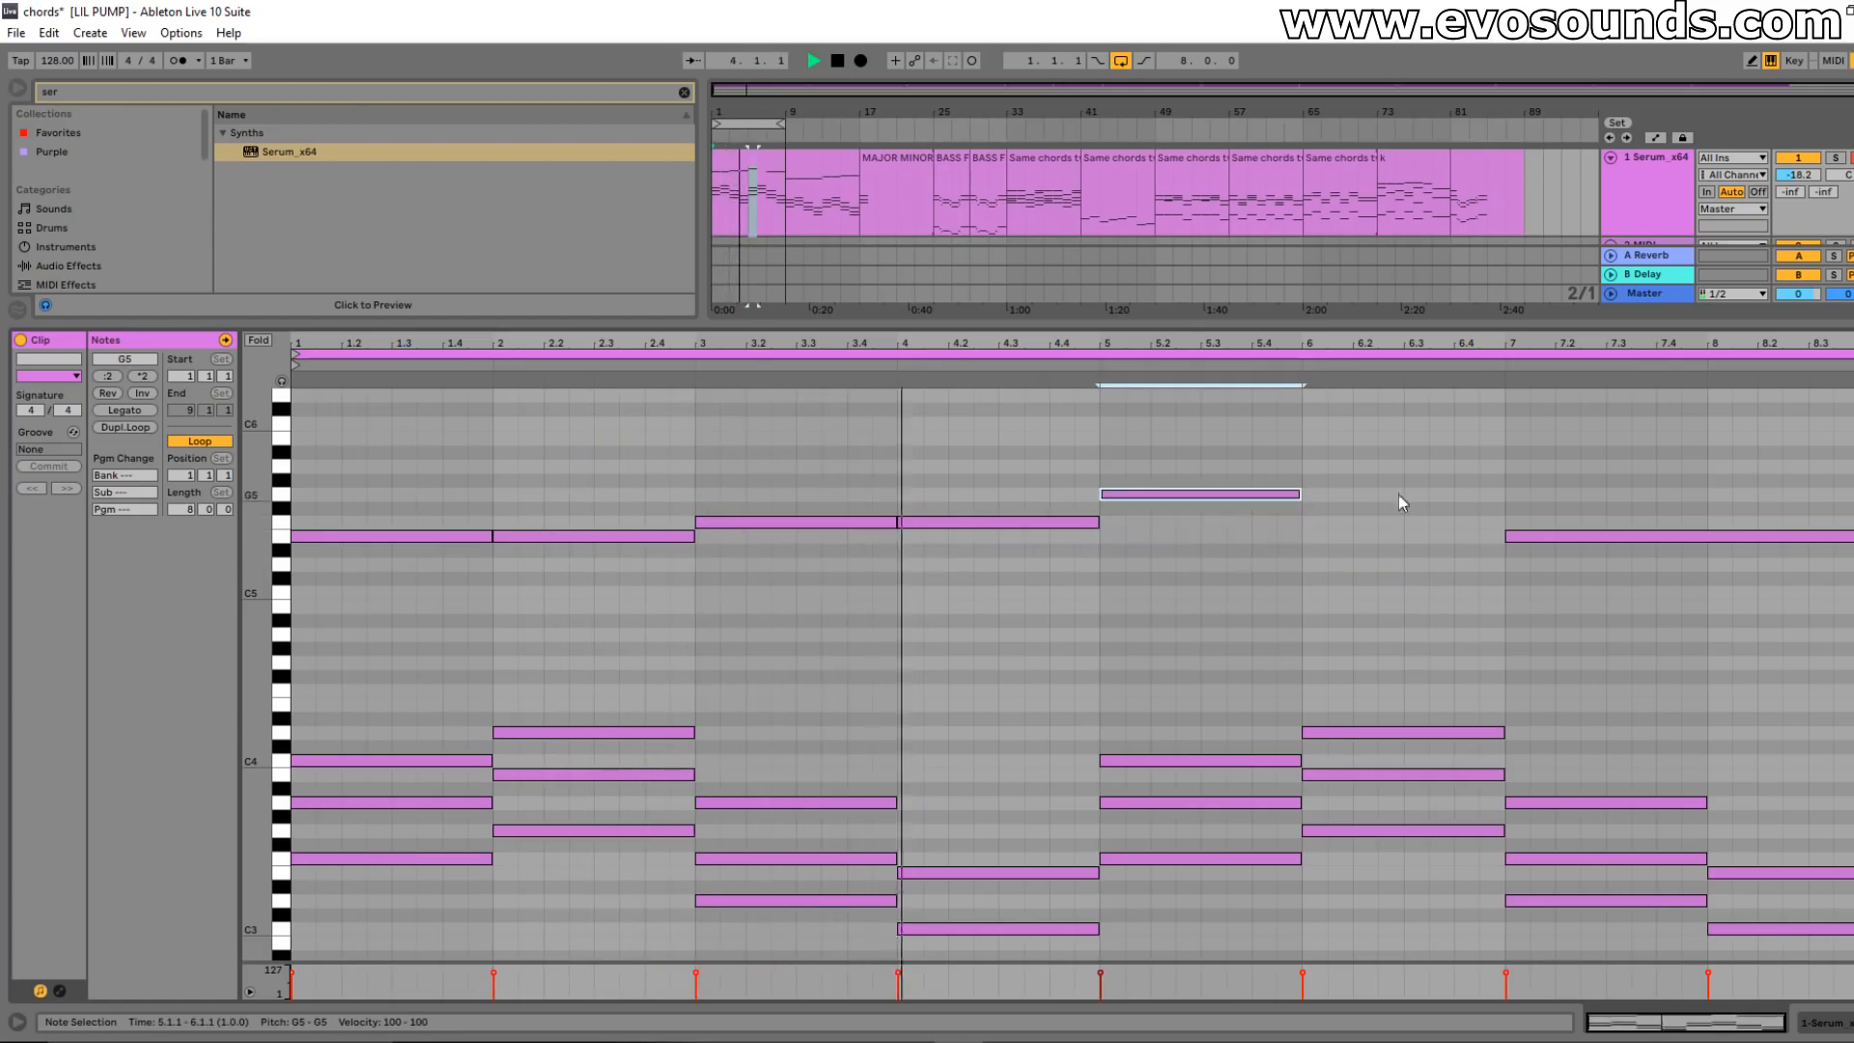
# - Continue the rising top line with a one-bar G5 in bar 6 and one-bar A5 notes in bars 7 and 8
pyautogui.moveTo(1539, 534); pyautogui.dragTo(1336, 495)
pyautogui.moveTo(1572, 495); pyautogui.dragTo(1574, 495)
pyautogui.moveTo(1705, 494); pyautogui.dragTo(1534, 467)
pyautogui.hotkey('ctrl', 'd')
pyautogui.hotkey('ctrl', 'd')
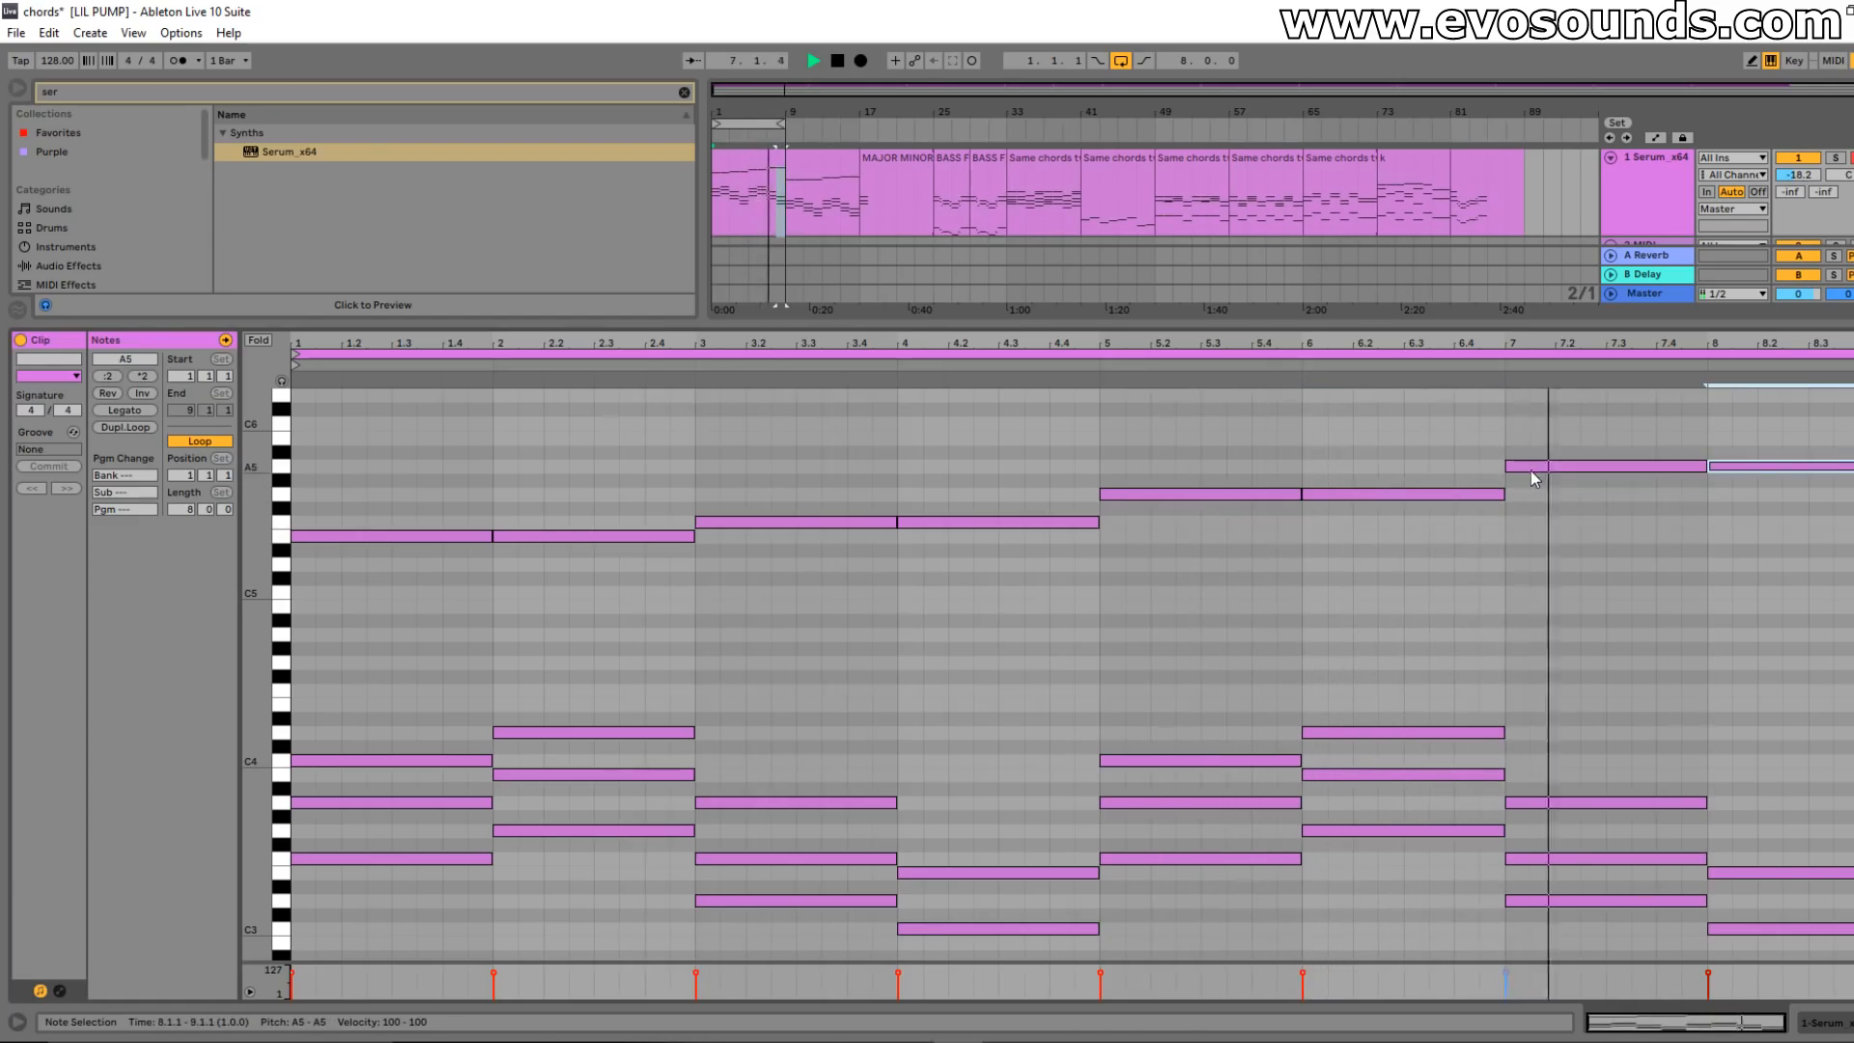
# - Stretch the bar 1 E5 note across almost the whole clip and undo the change
pyautogui.click(743, 157)
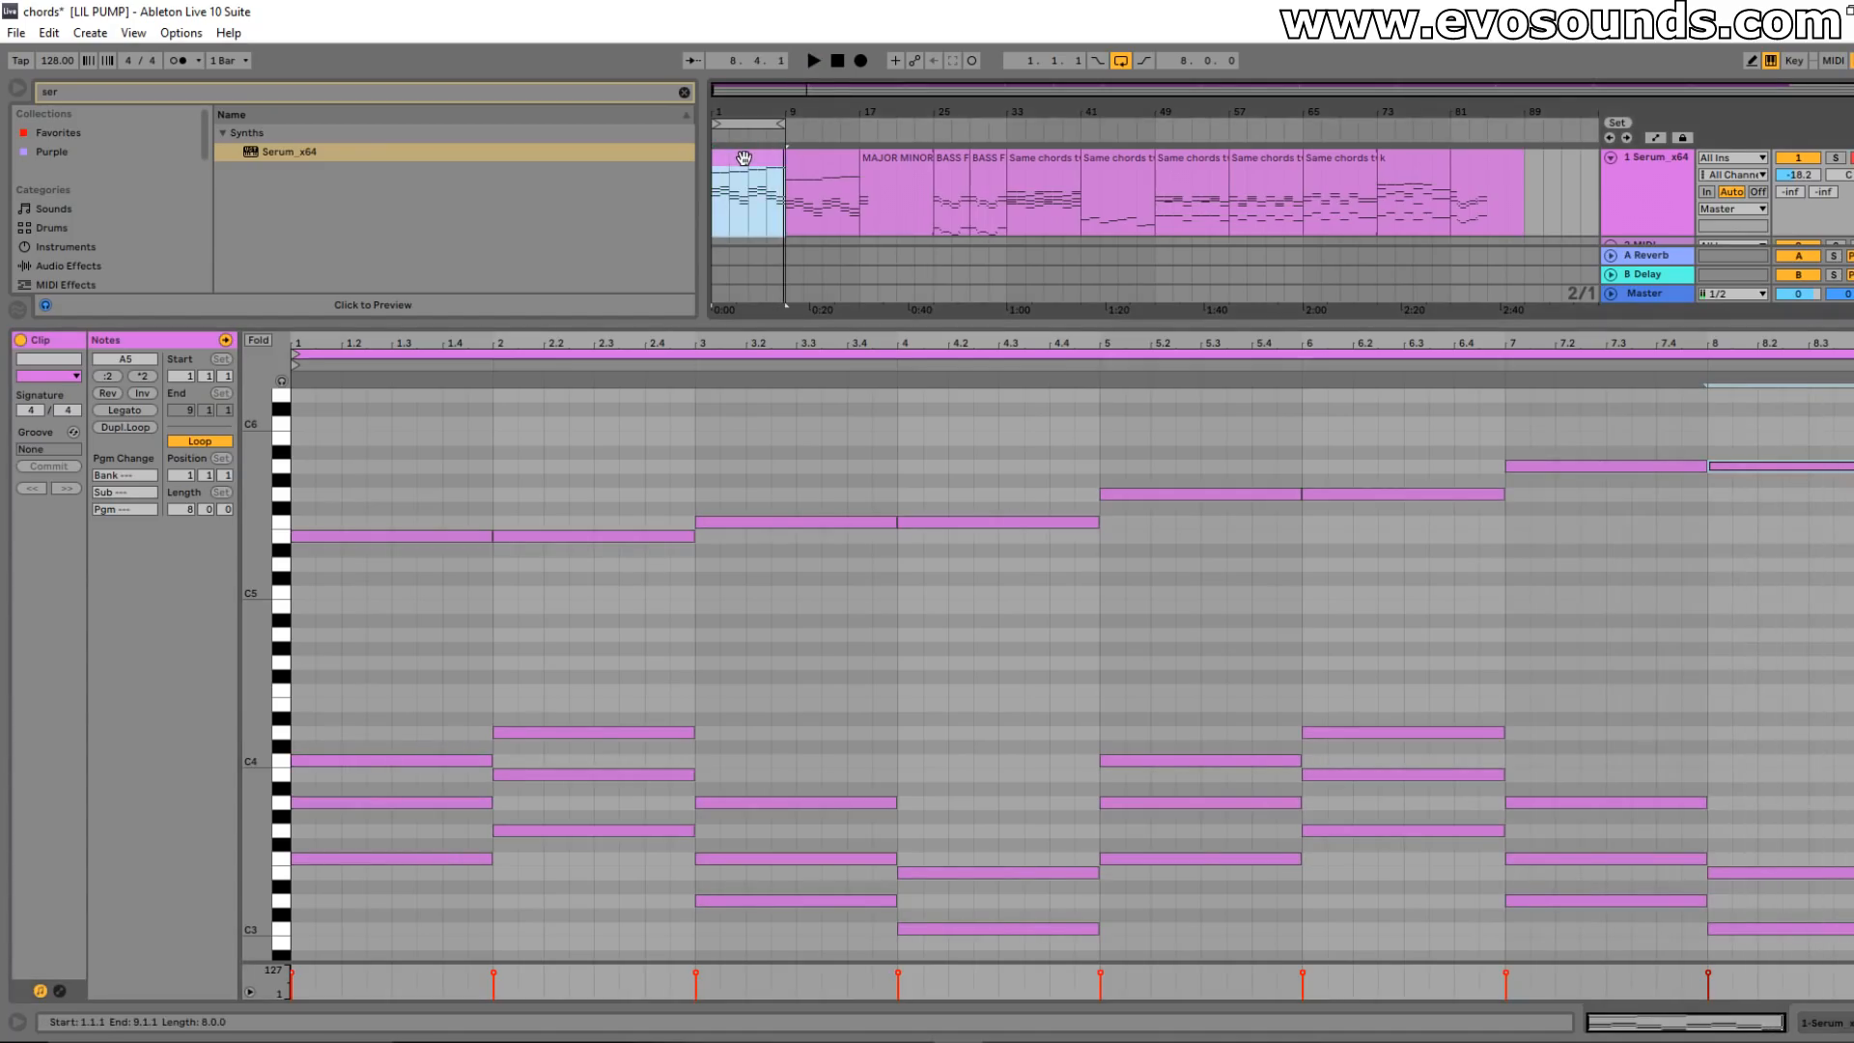
pyautogui.moveTo(489, 534); pyautogui.dragTo(1849, 534)
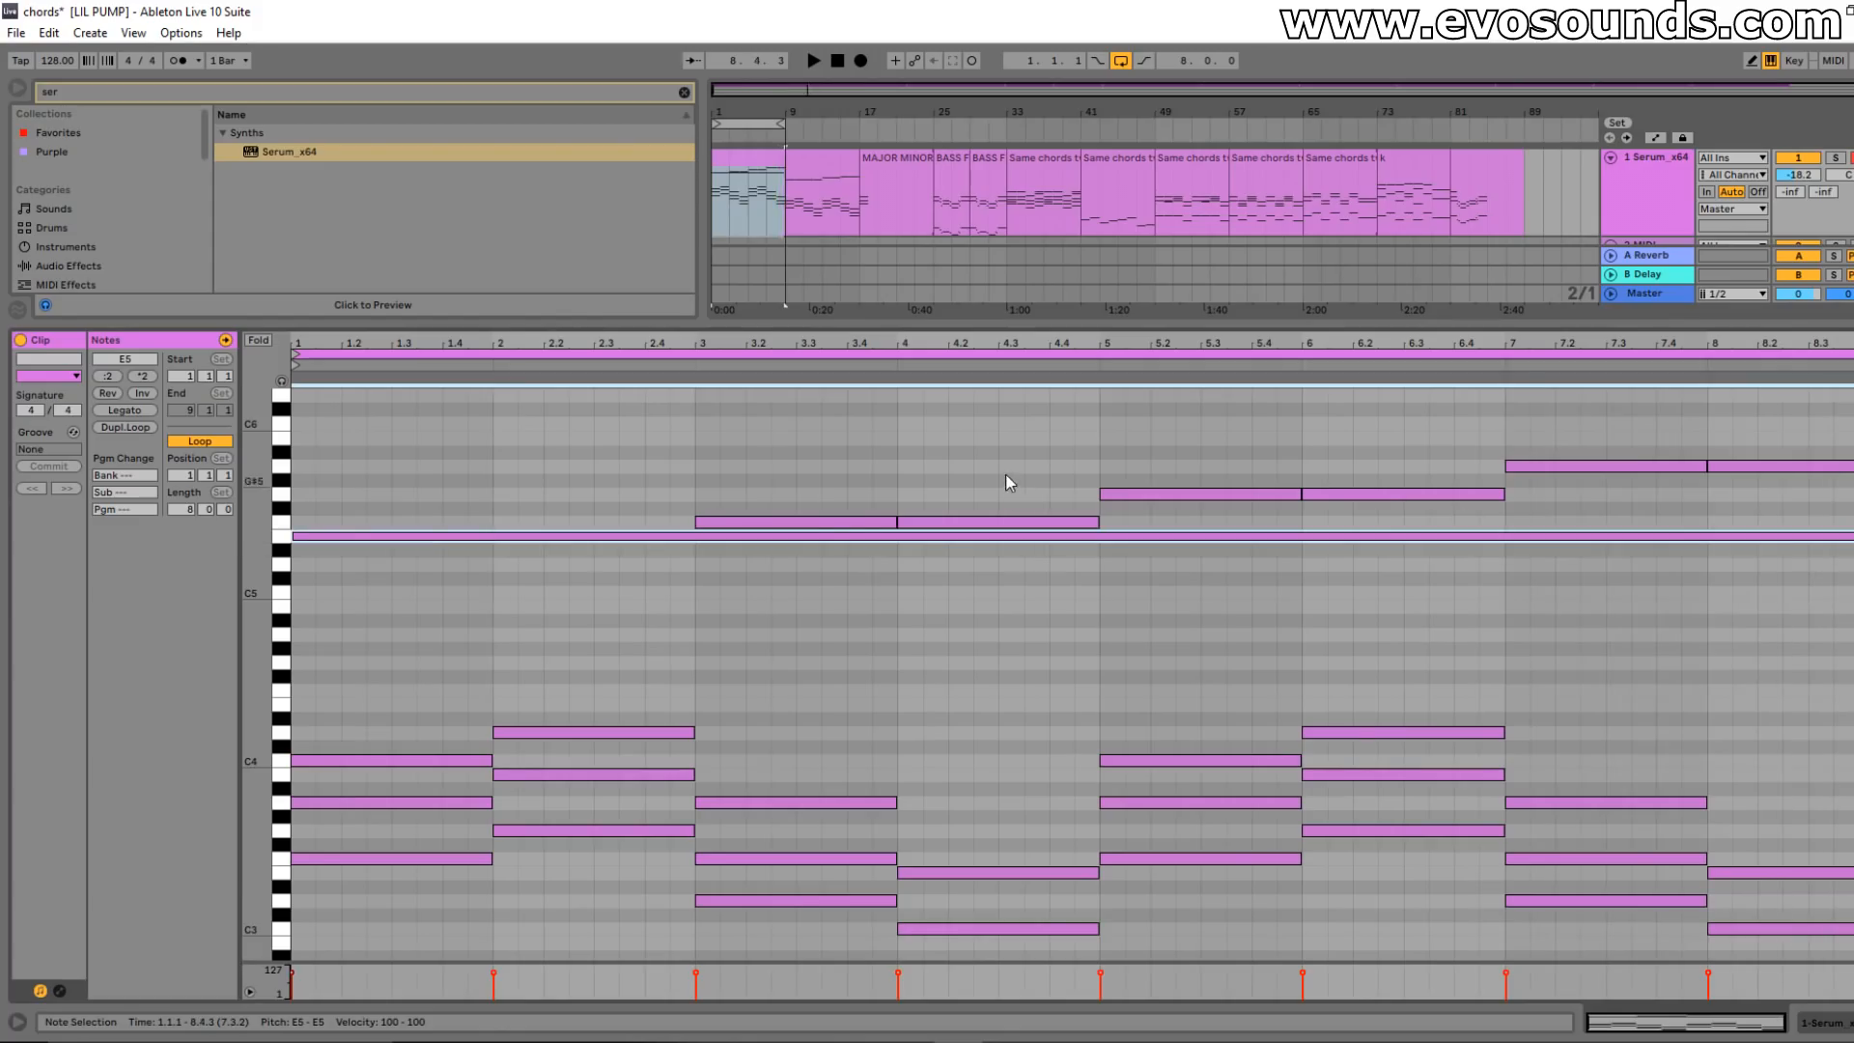
pyautogui.hotkey('ctrl', 'z')
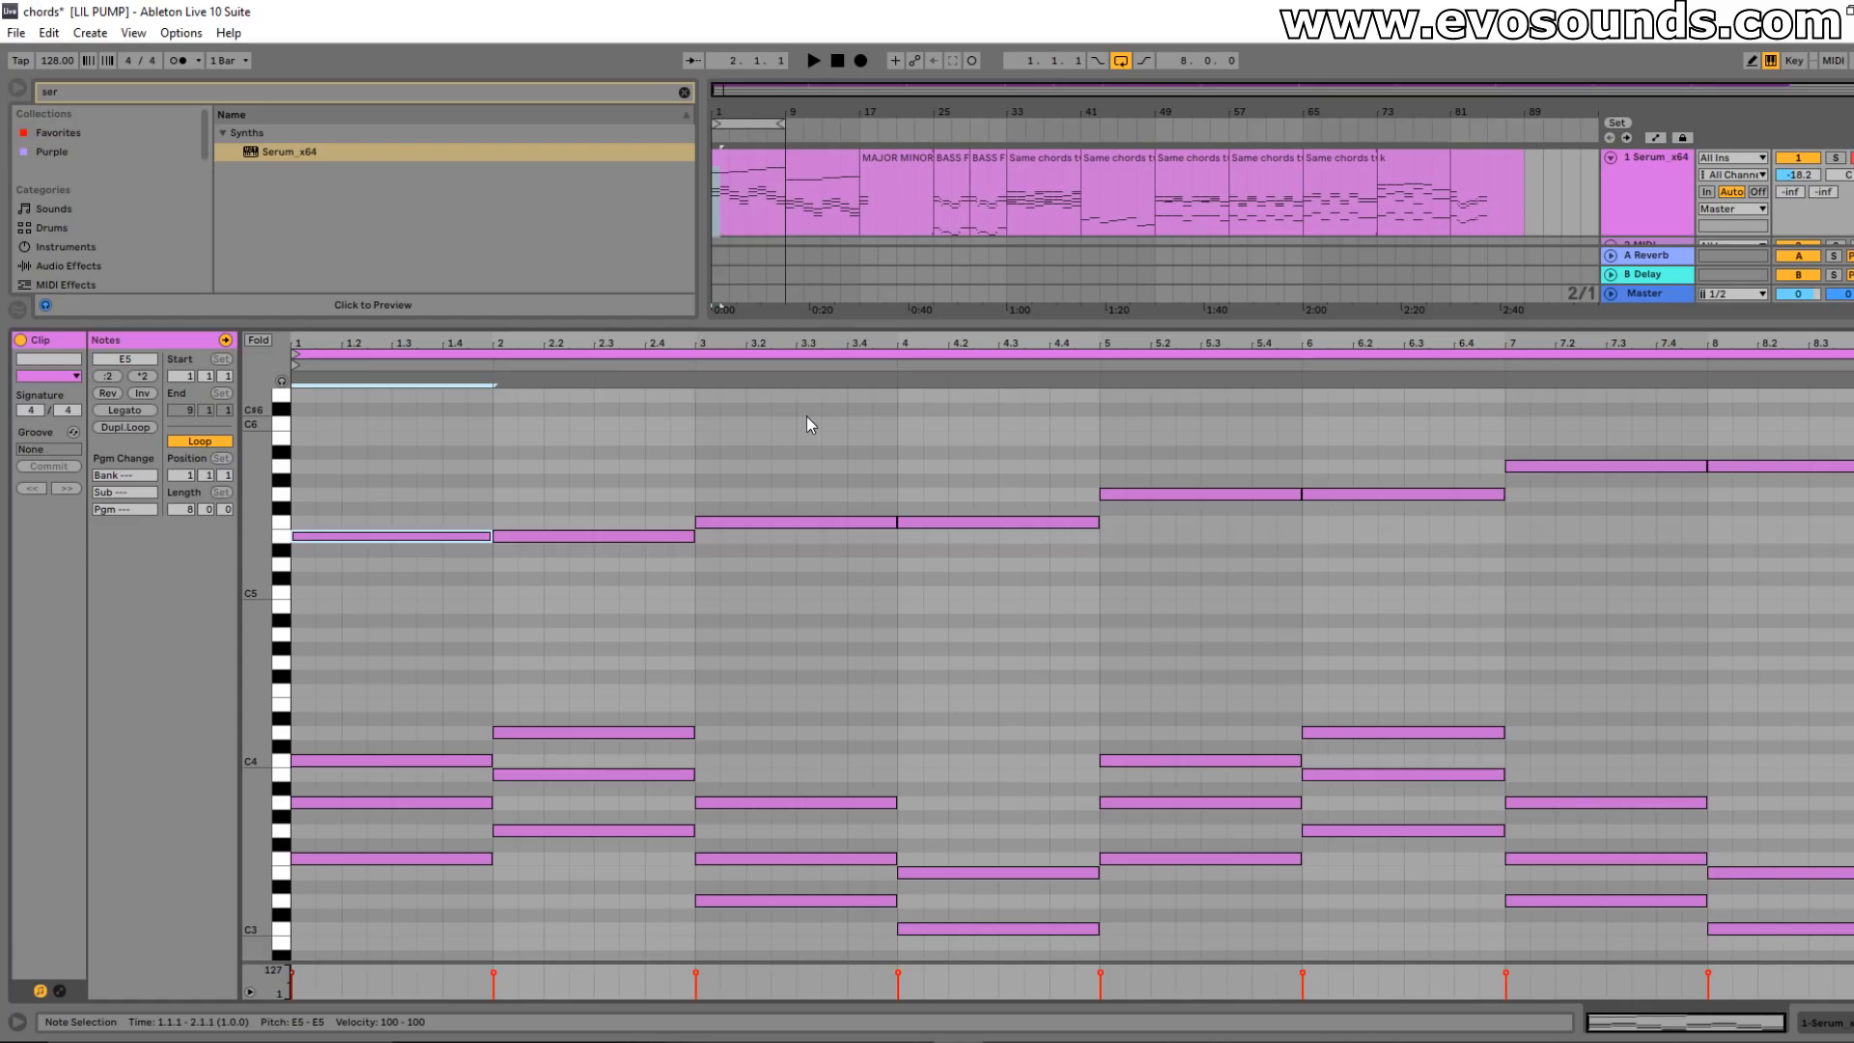
# - Select all eight top notes, try lengthening them toward the clip's end, and raise them by three semitones
pyautogui.moveTo(428, 420); pyautogui.dragTo(1676, 606)
pyautogui.scroll(-2, 1068, 684)
pyautogui.scroll(4, 1062, 675)
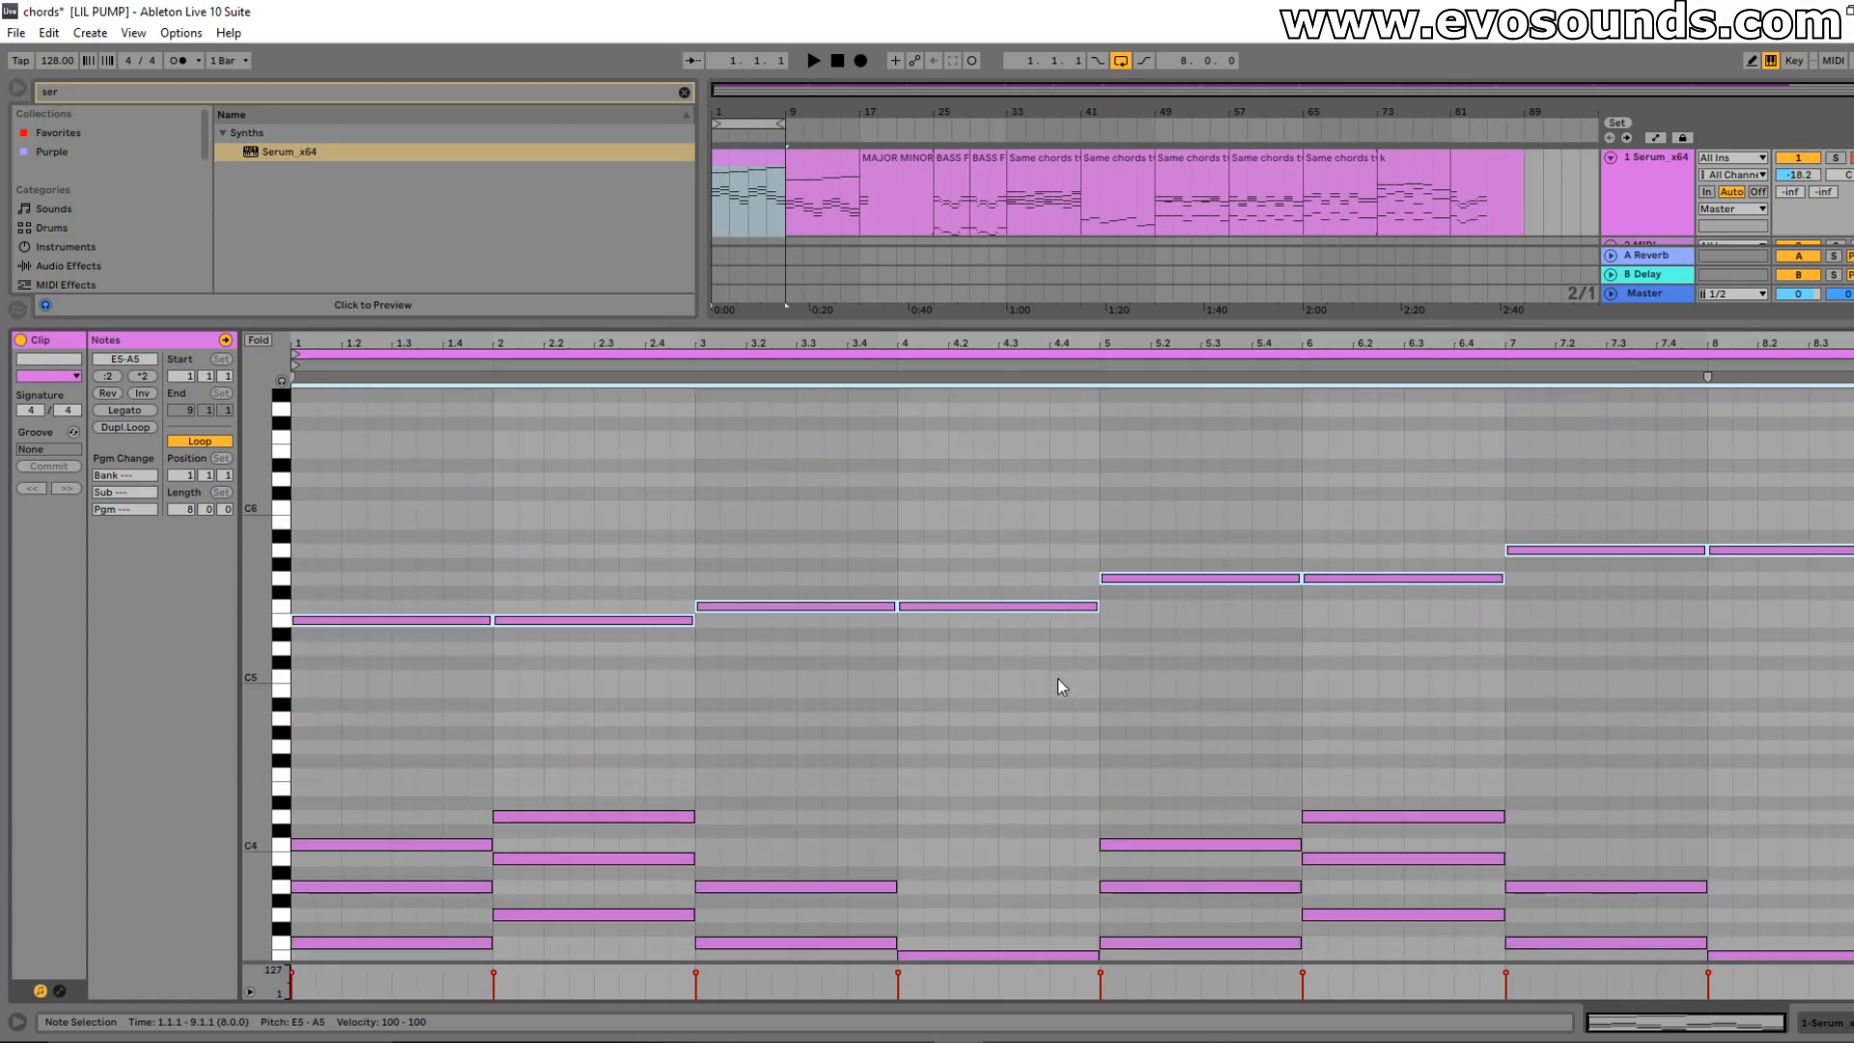
pyautogui.moveTo(256, 649)
pyautogui.mouseDown()
pyautogui.moveTo(209, 649)
pyautogui.moveTo(189, 579)
pyautogui.moveTo(209, 534)
pyautogui.moveTo(258, 645)
pyautogui.mouseUp()
pyautogui.scroll(8, 536, 809)
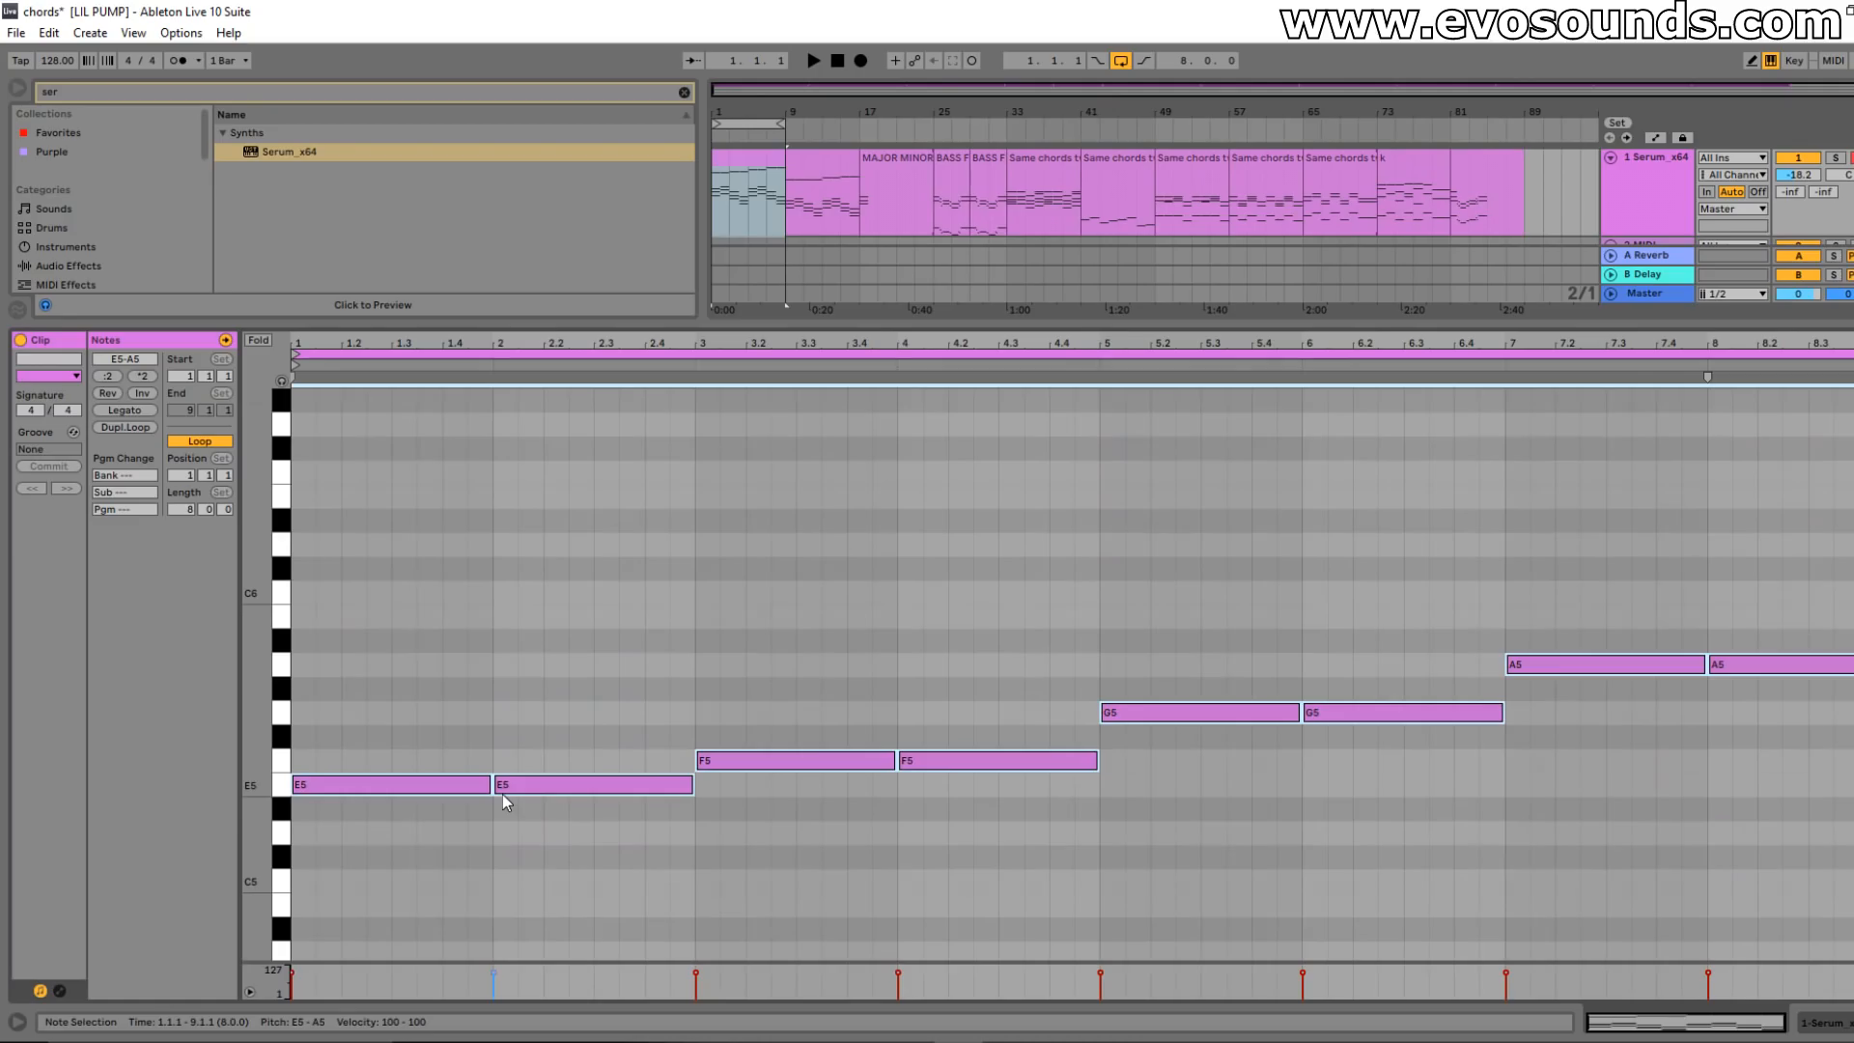
pyautogui.moveTo(491, 784); pyautogui.dragTo(1649, 770)
pyautogui.click(397, 862)
pyautogui.hotkey('ctrl', 'a')
pyautogui.moveTo(362, 780); pyautogui.dragTo(363, 706)
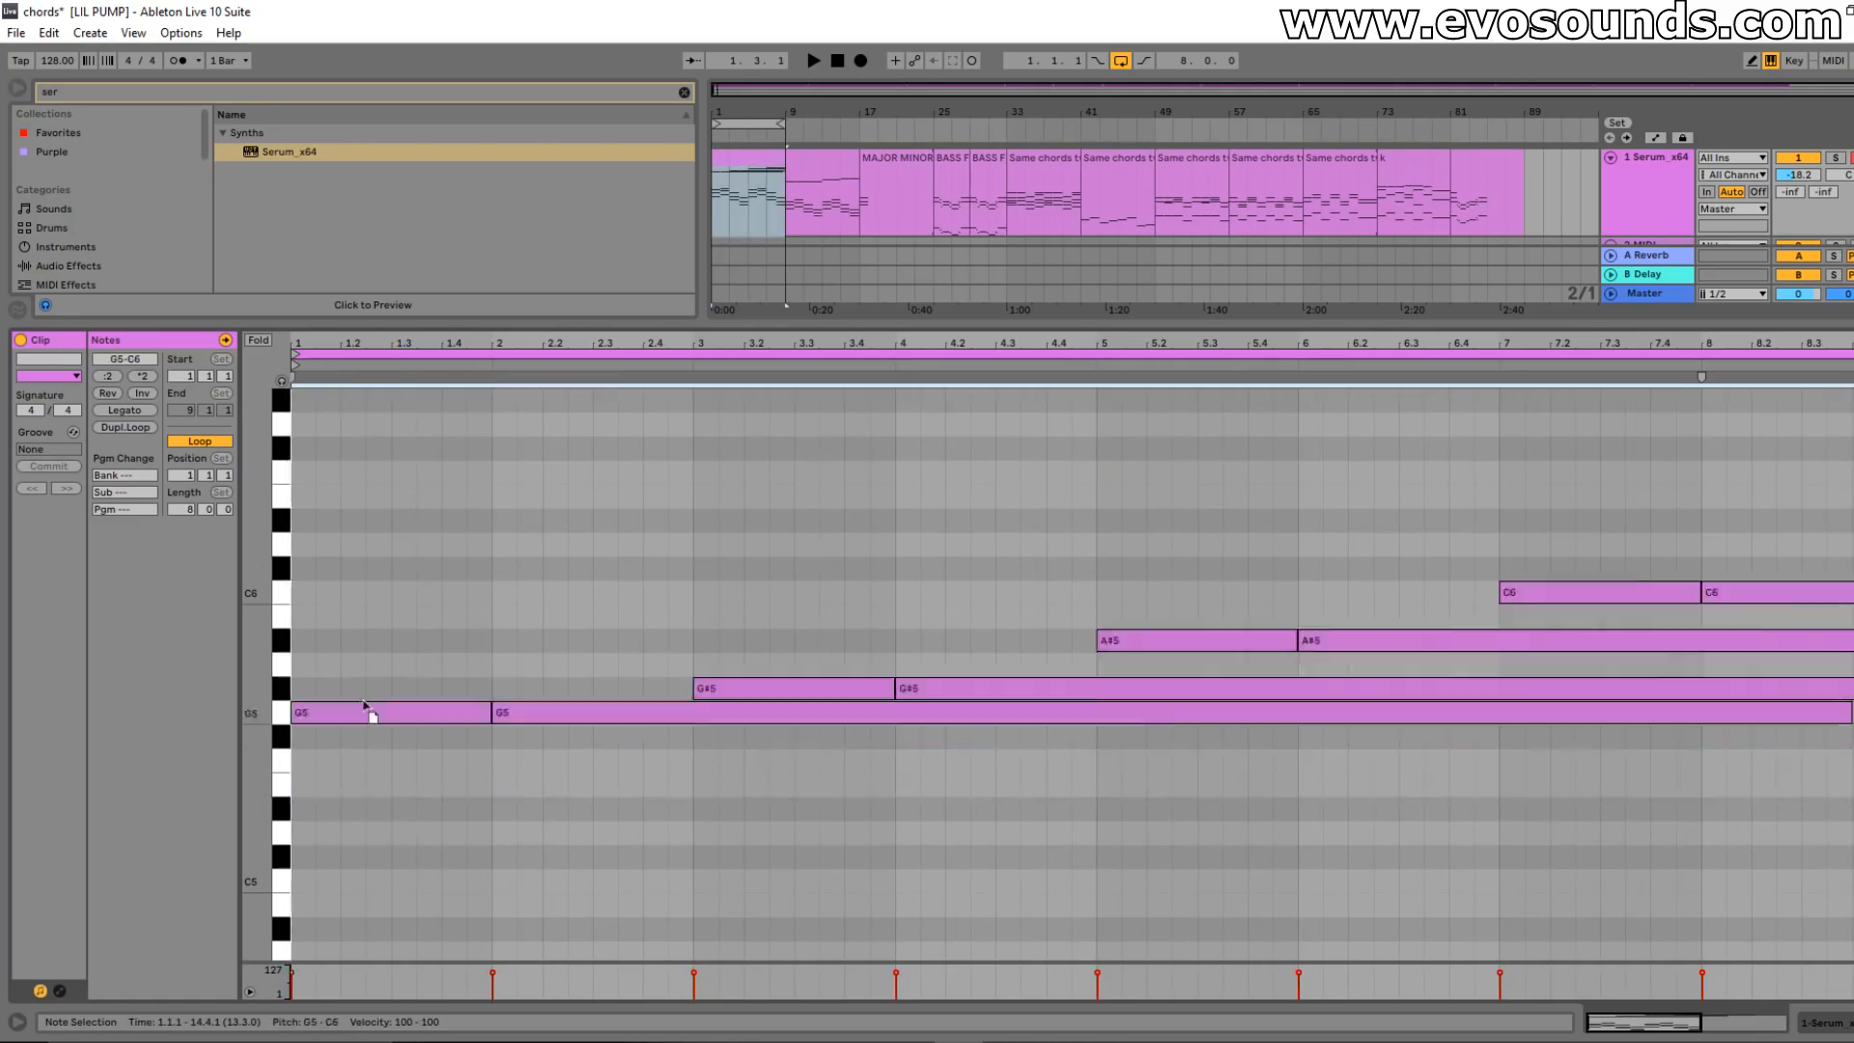
pyautogui.click(374, 780)
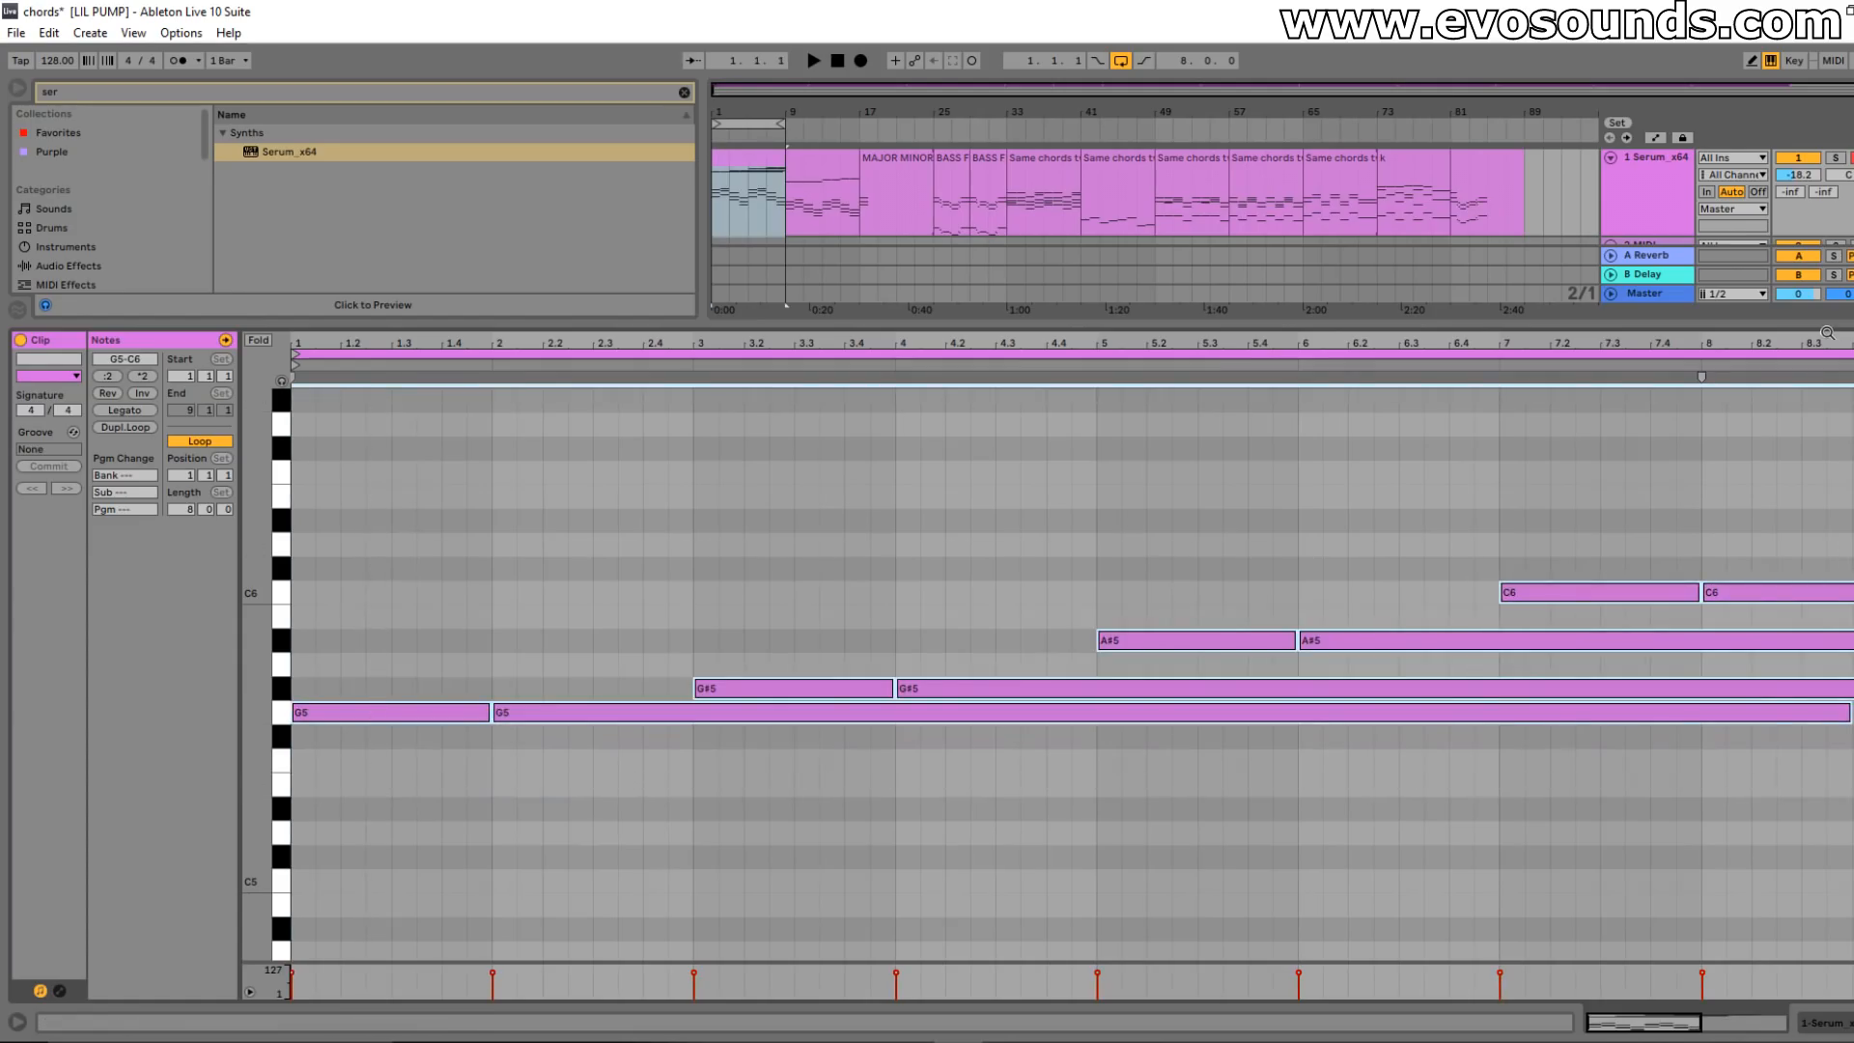
# - Delete all the top notes above the chords
pyautogui.press('Delete')
pyautogui.scroll(-5, 811, 559)
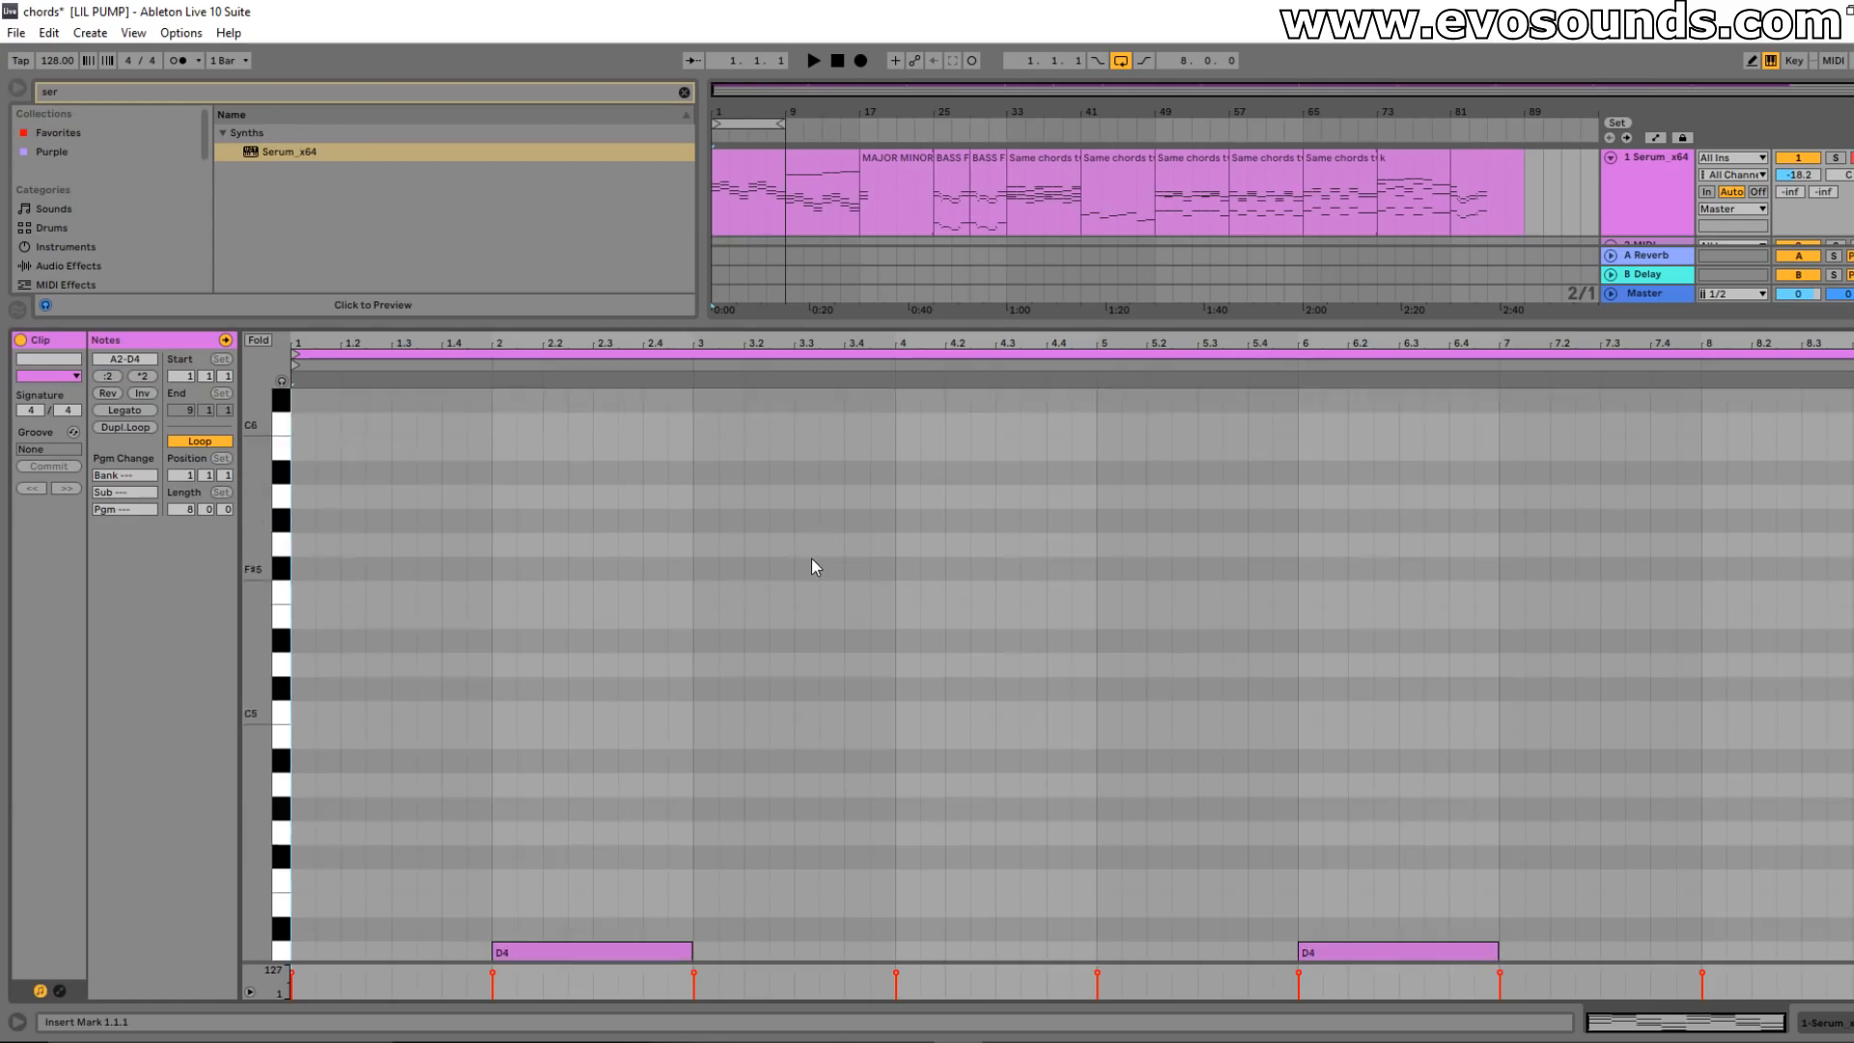
pyautogui.scroll(-4, 818, 459)
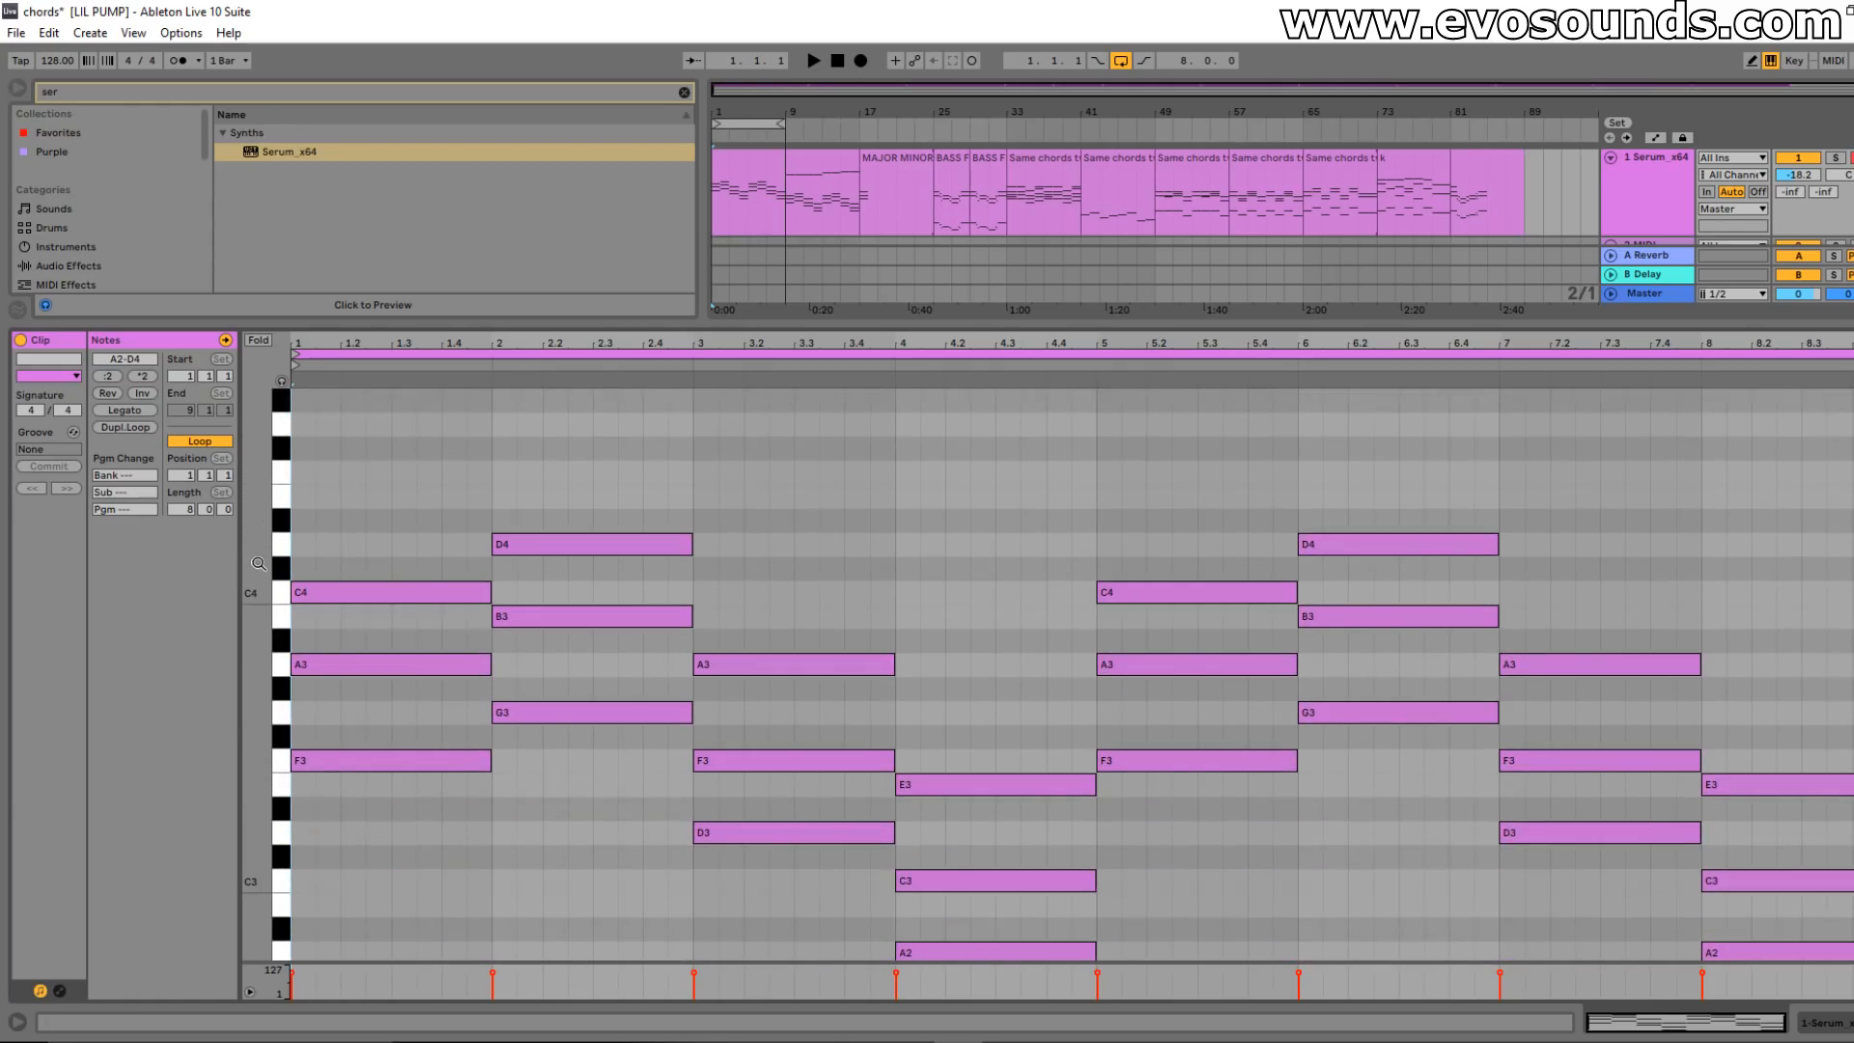
pyautogui.moveTo(255, 630); pyautogui.dragTo(193, 628)
pyautogui.scroll(2, 645, 805)
pyautogui.scroll(3, 644, 796)
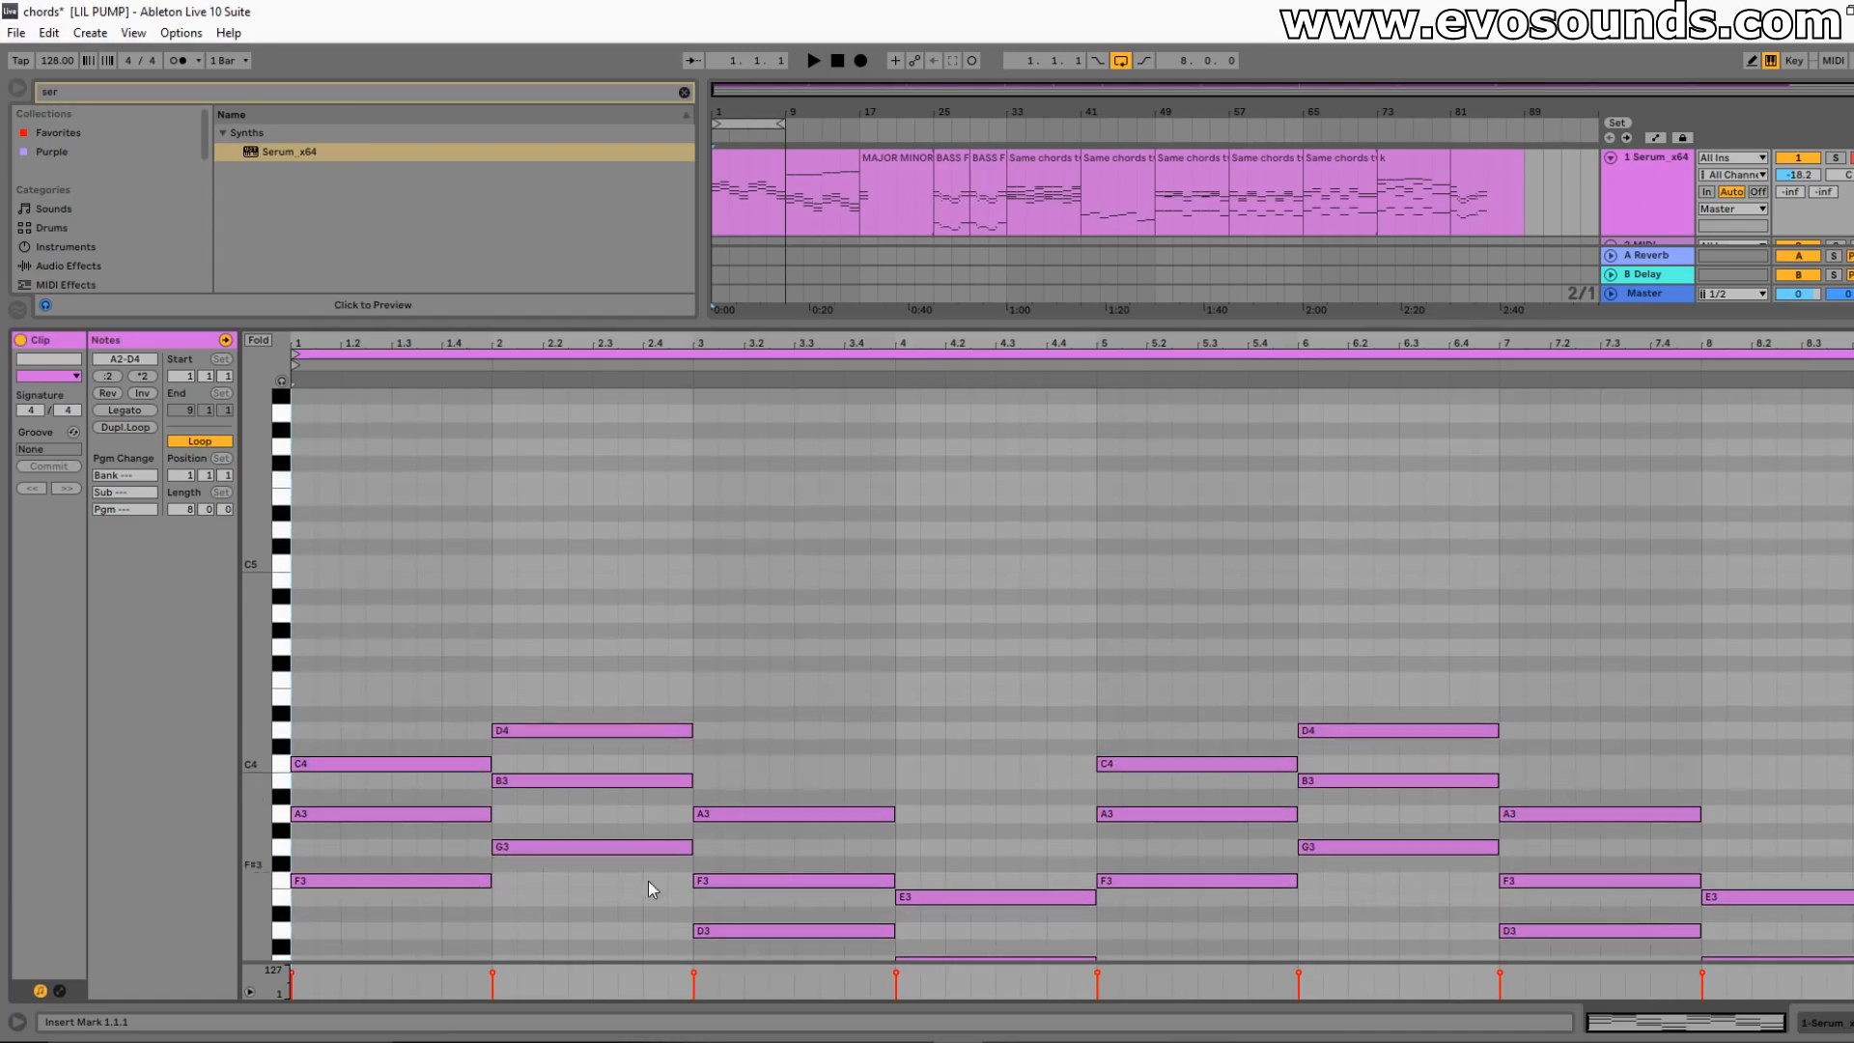
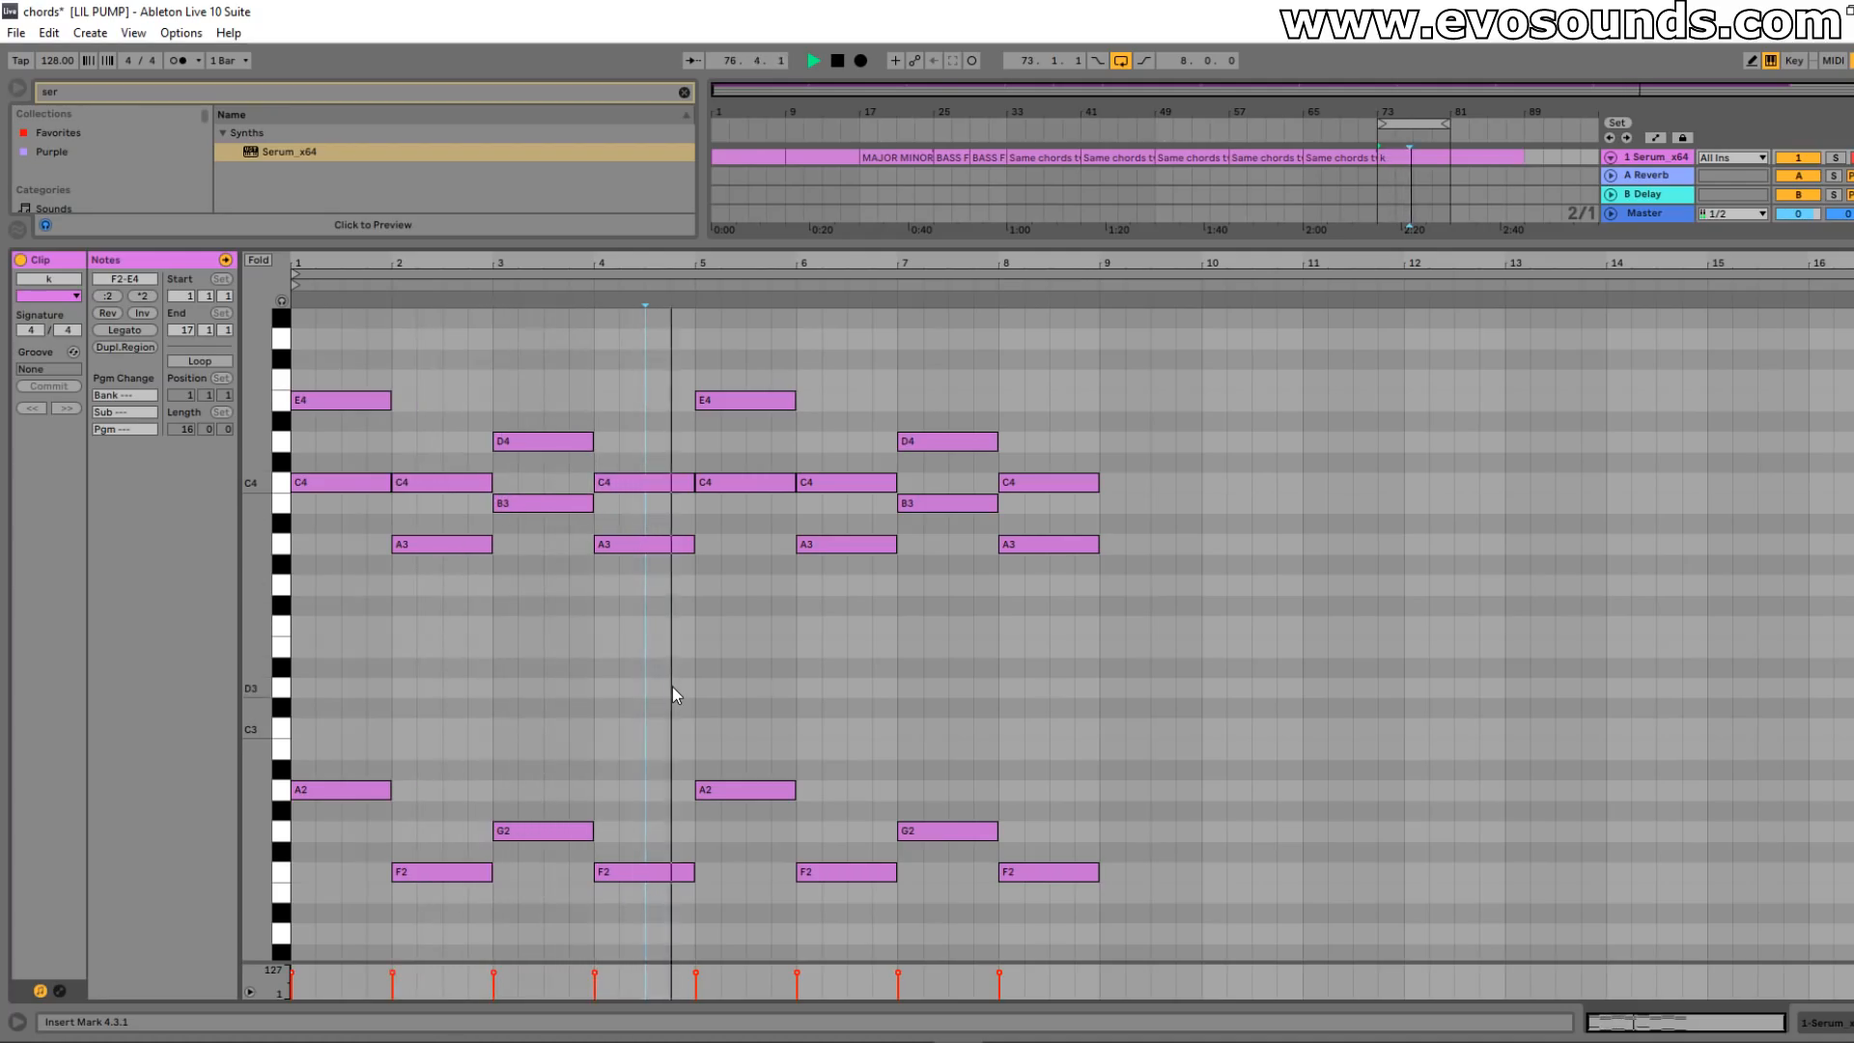
# - Move the bar 5 chord down seven semitones to D2, F3 and A3 and play back the progression
pyautogui.press('space')
pyautogui.moveTo(775, 314); pyautogui.dragTo(768, 838)
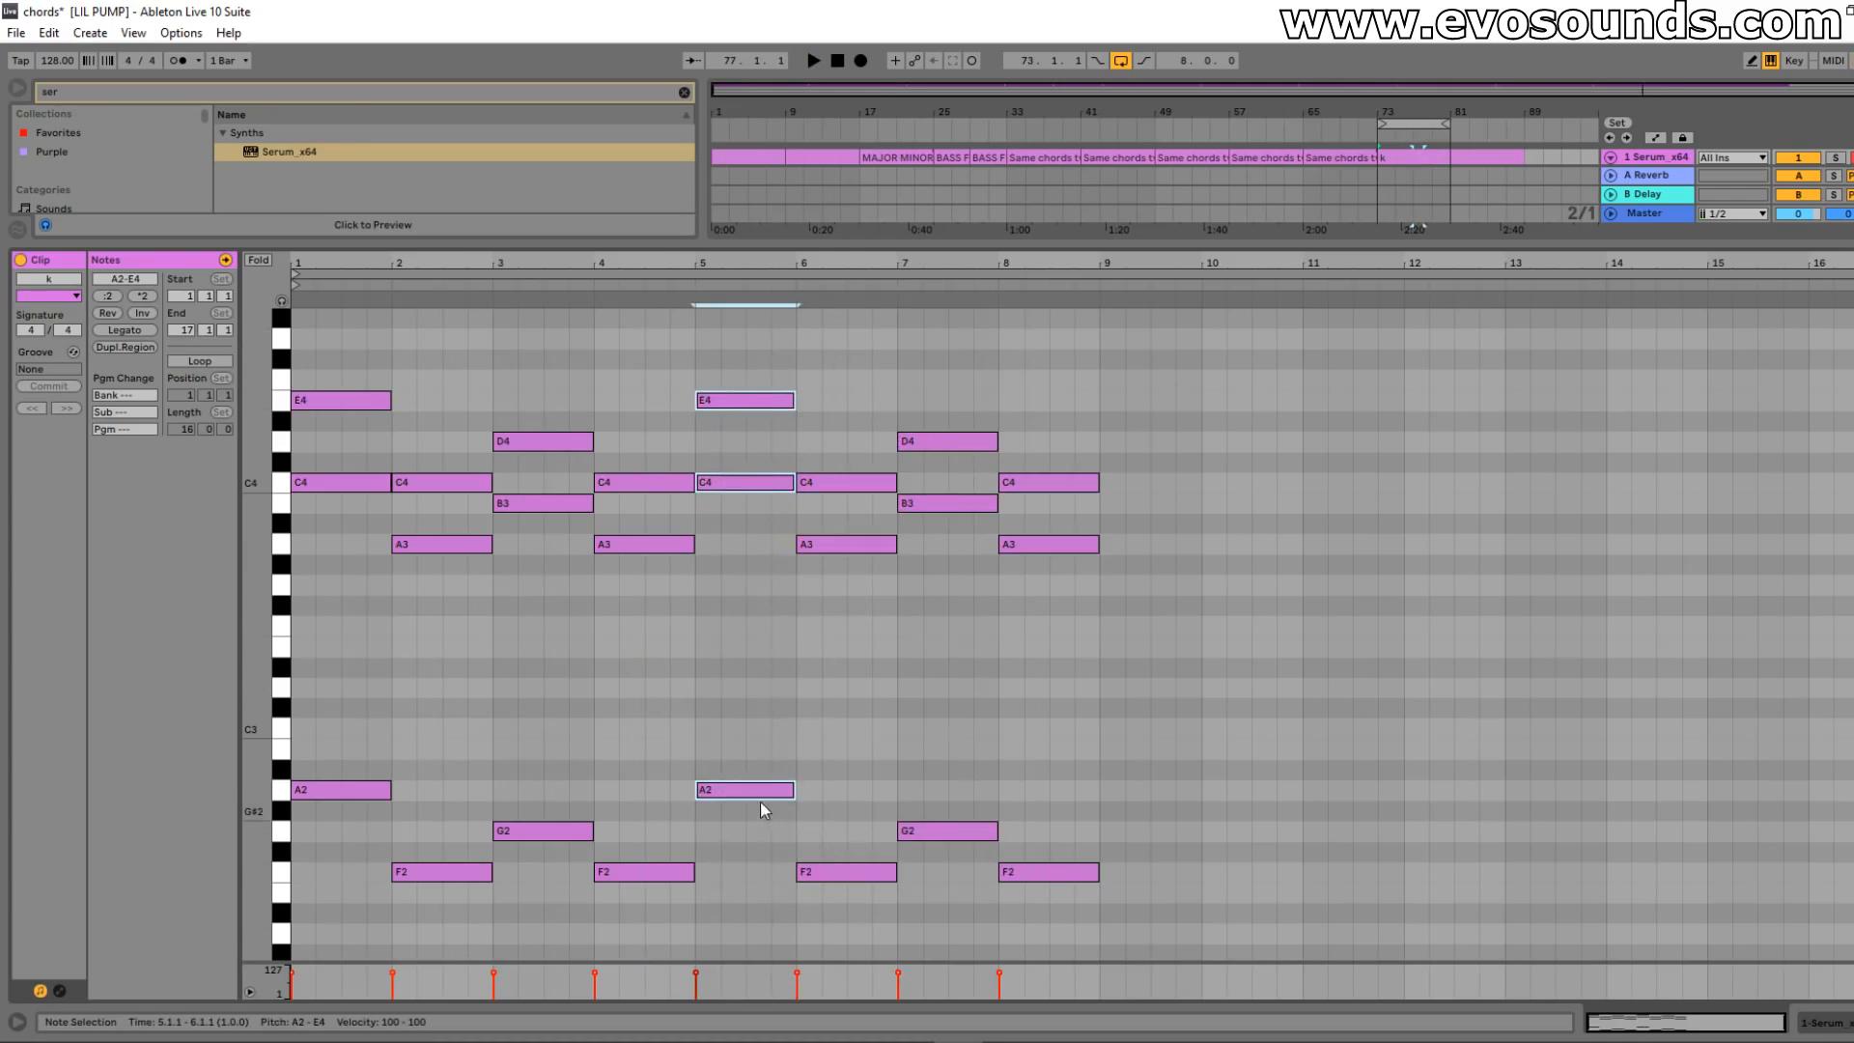
pyautogui.scroll(-3, 752, 797)
pyautogui.moveTo(725, 673); pyautogui.dragTo(725, 751)
pyautogui.moveTo(603, 828); pyautogui.dragTo(664, 371)
pyautogui.moveTo(755, 828); pyautogui.dragTo(749, 306)
pyautogui.moveTo(741, 752); pyautogui.dragTo(728, 819)
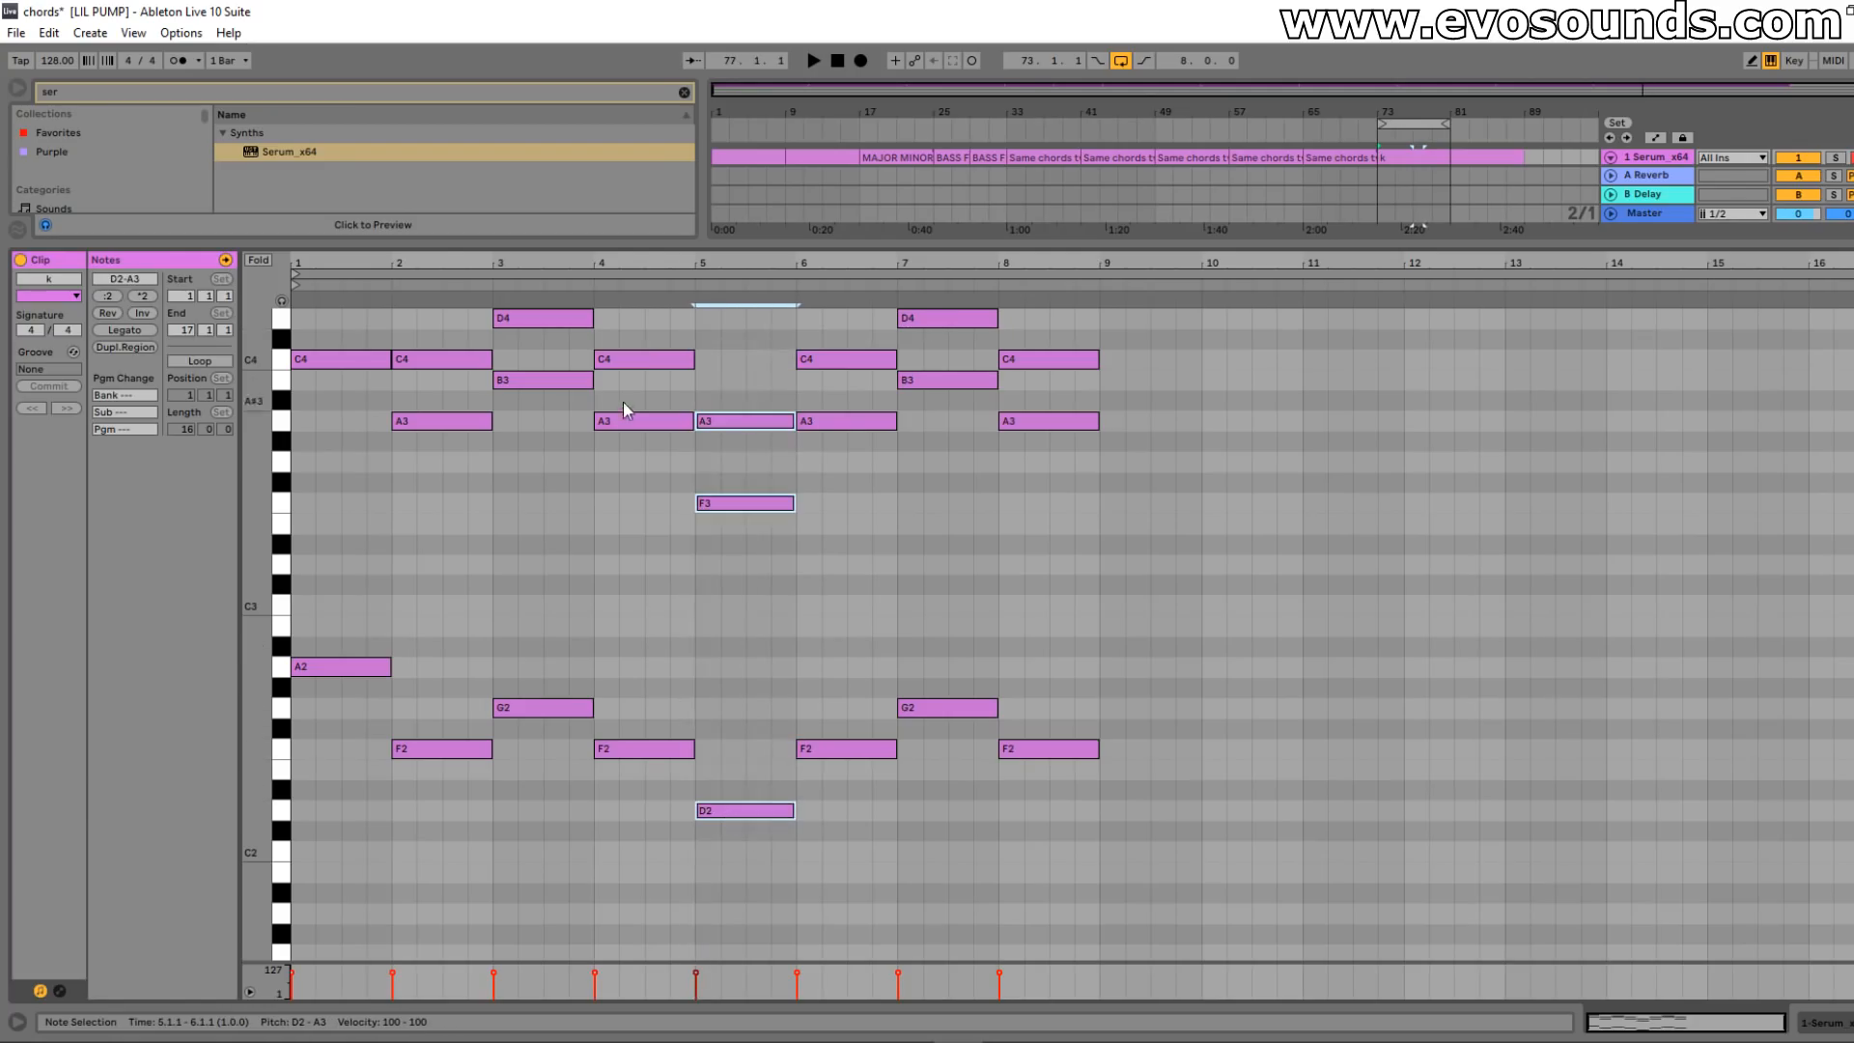
pyautogui.scroll(3, 646, 587)
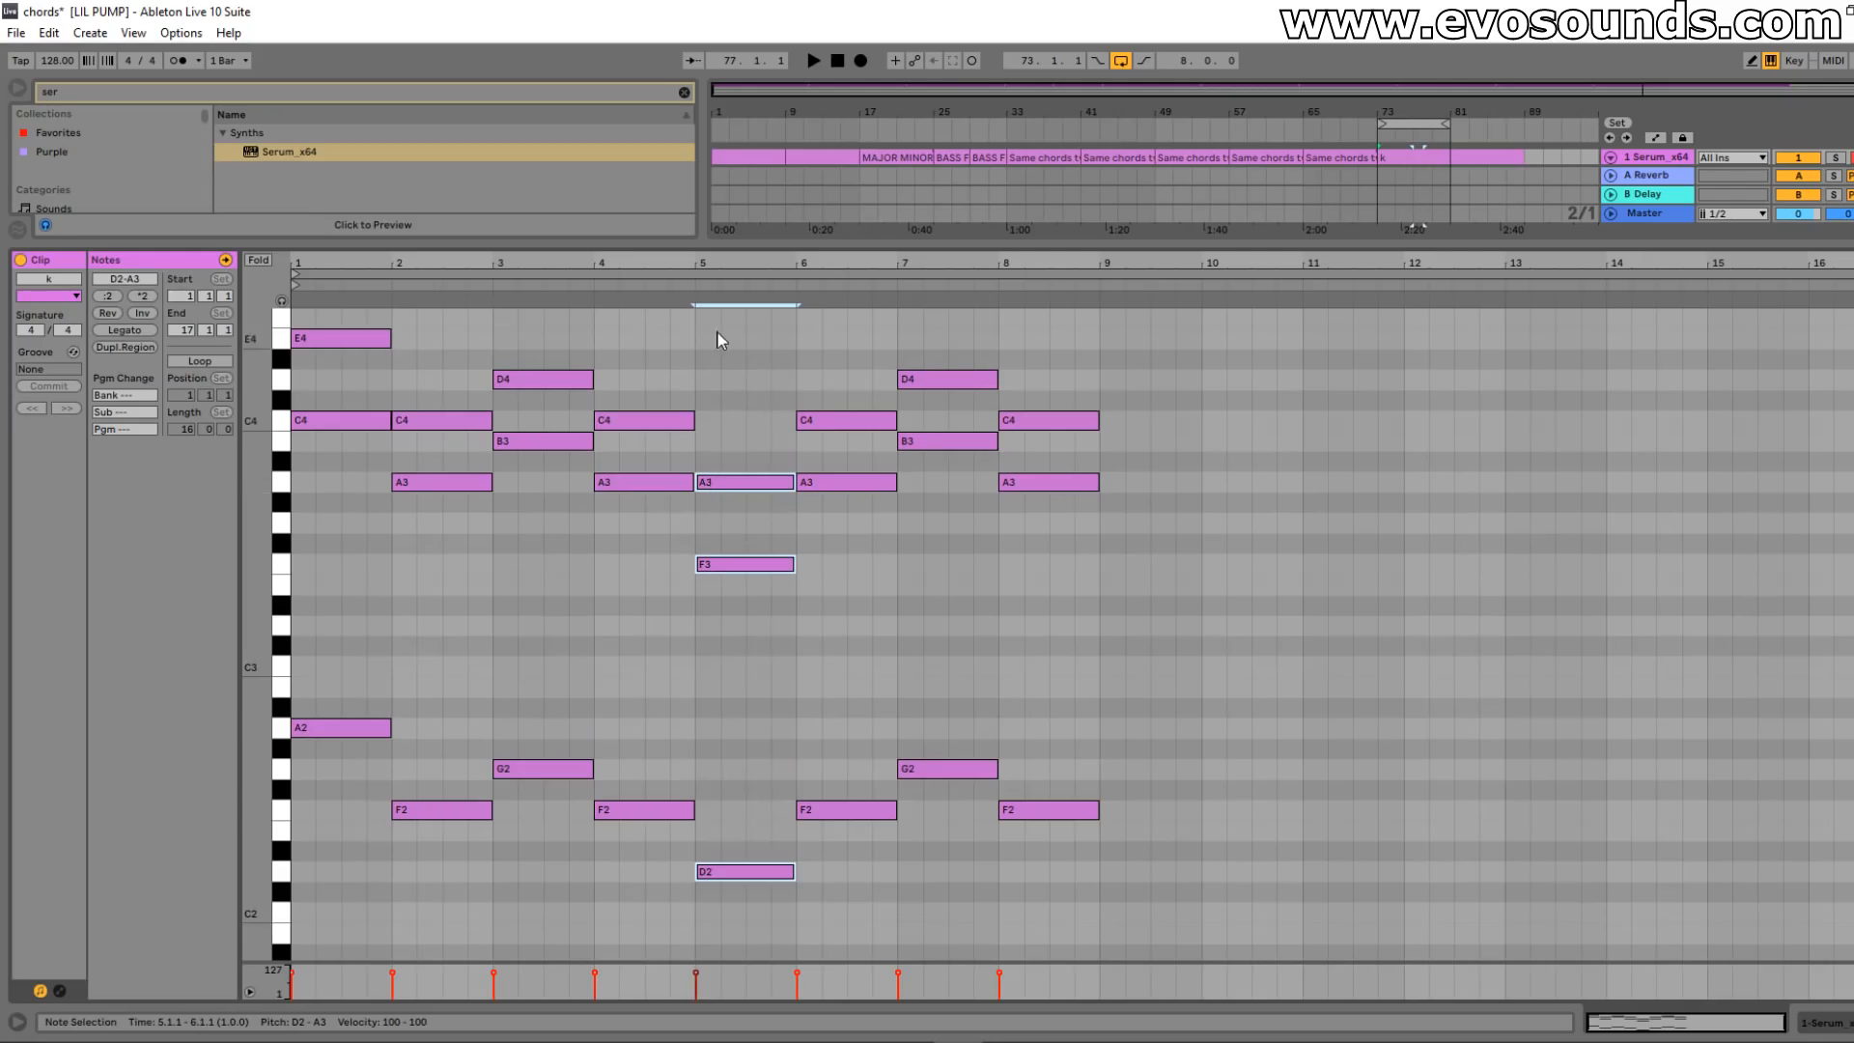
pyautogui.press('space')
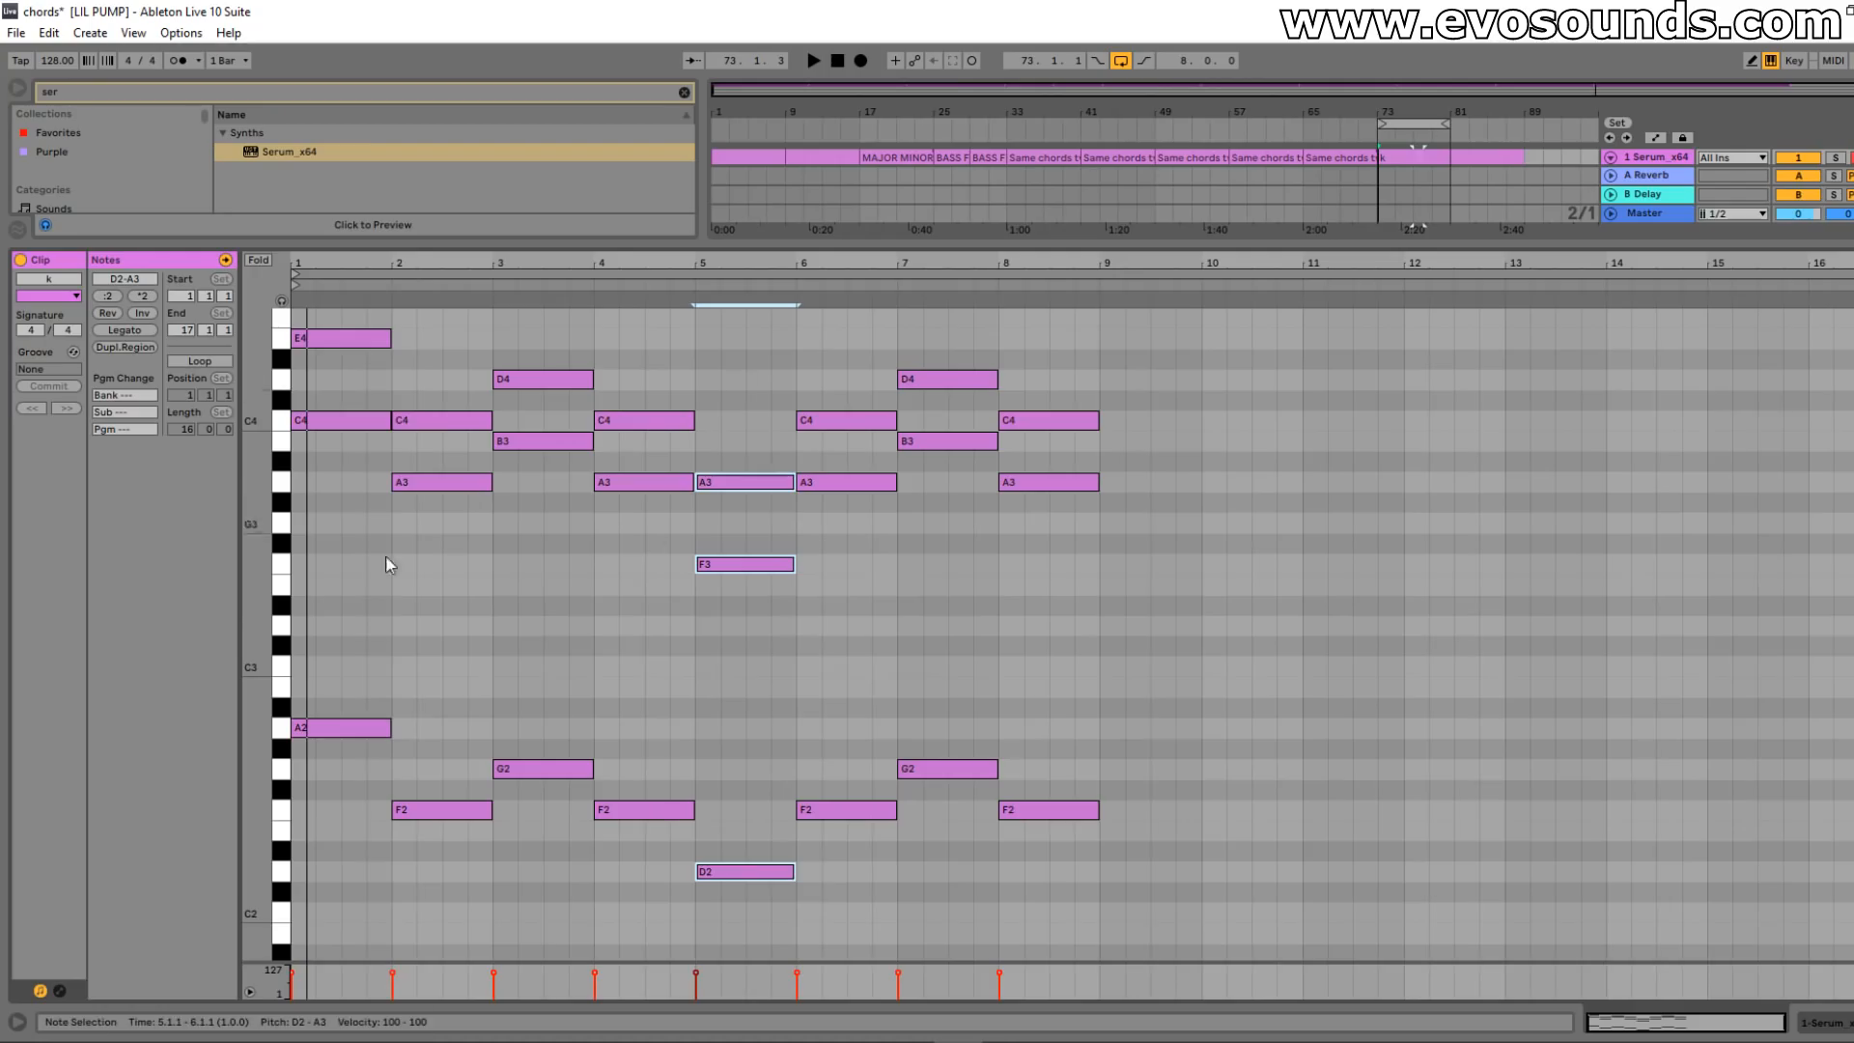
# - Move the bar 6 chord down five semitones to C2, E3 and G3 and play back the progression
pyautogui.scroll(1, 425, 589)
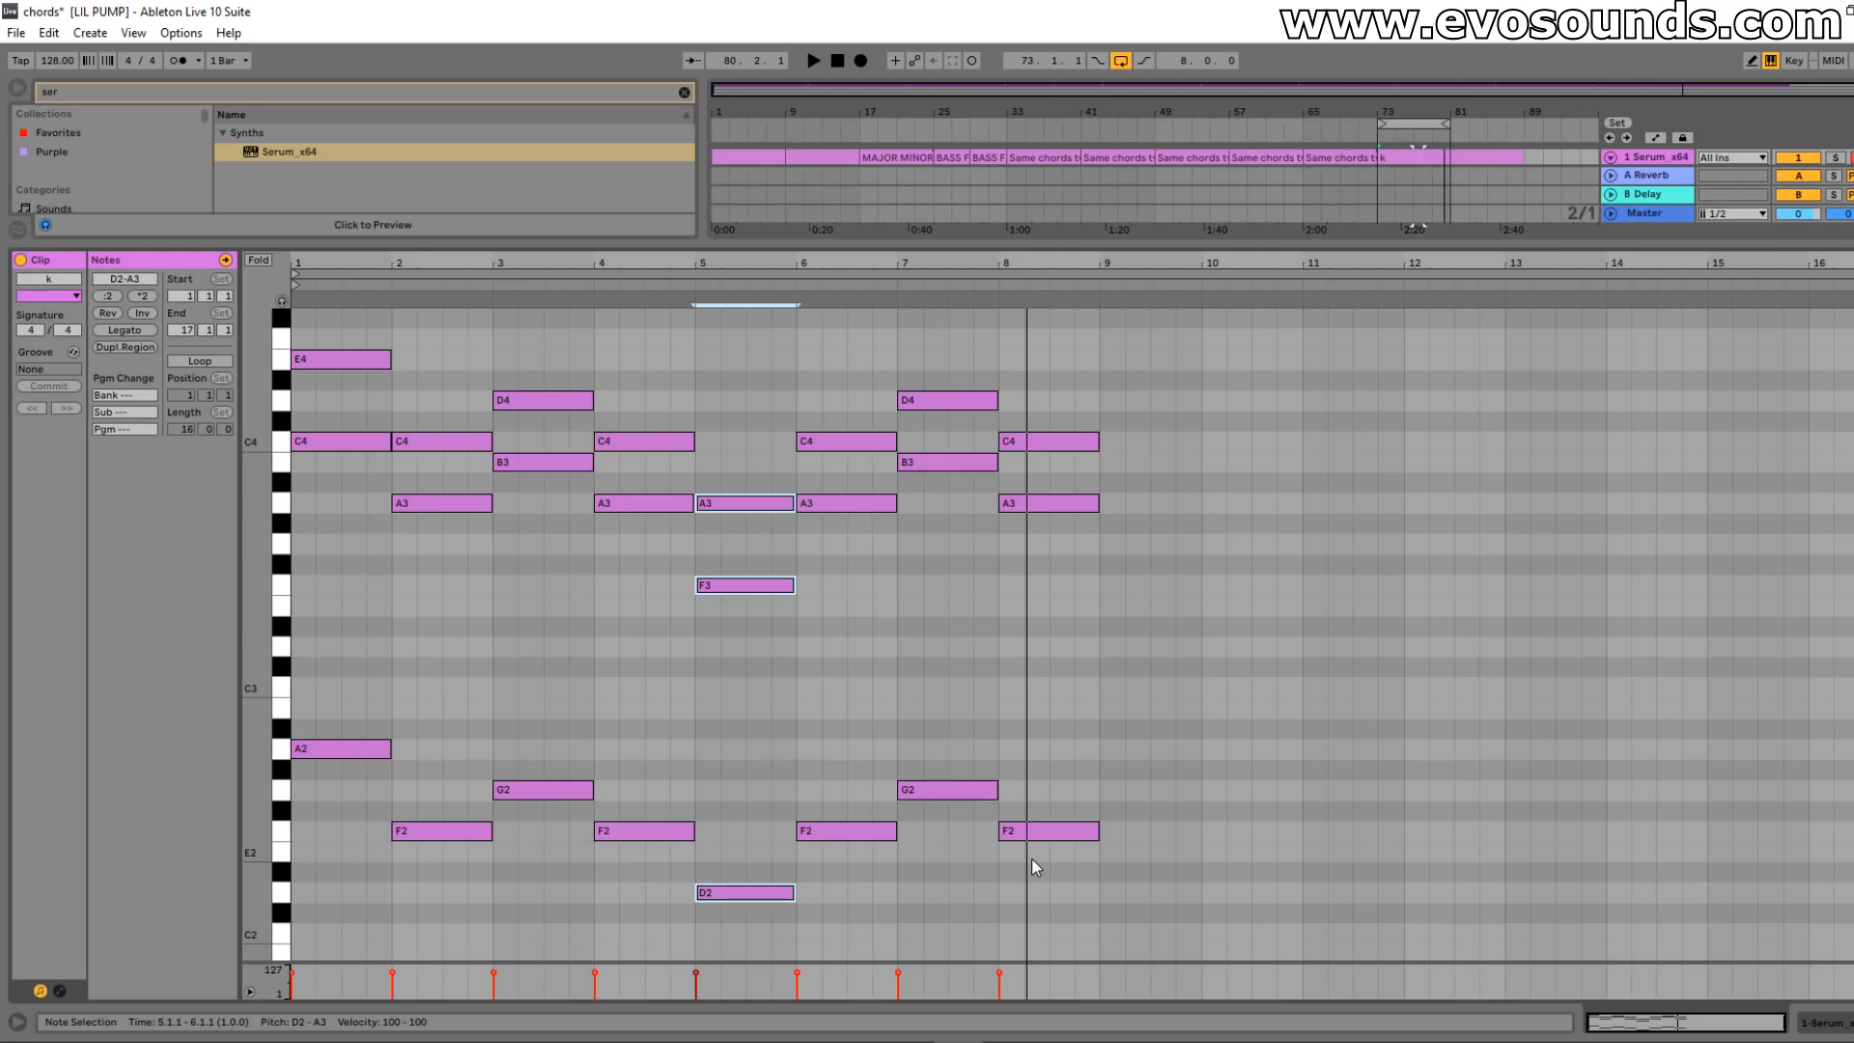
pyautogui.moveTo(855, 882); pyautogui.dragTo(880, 428)
pyautogui.moveTo(771, 409); pyautogui.dragTo(866, 309)
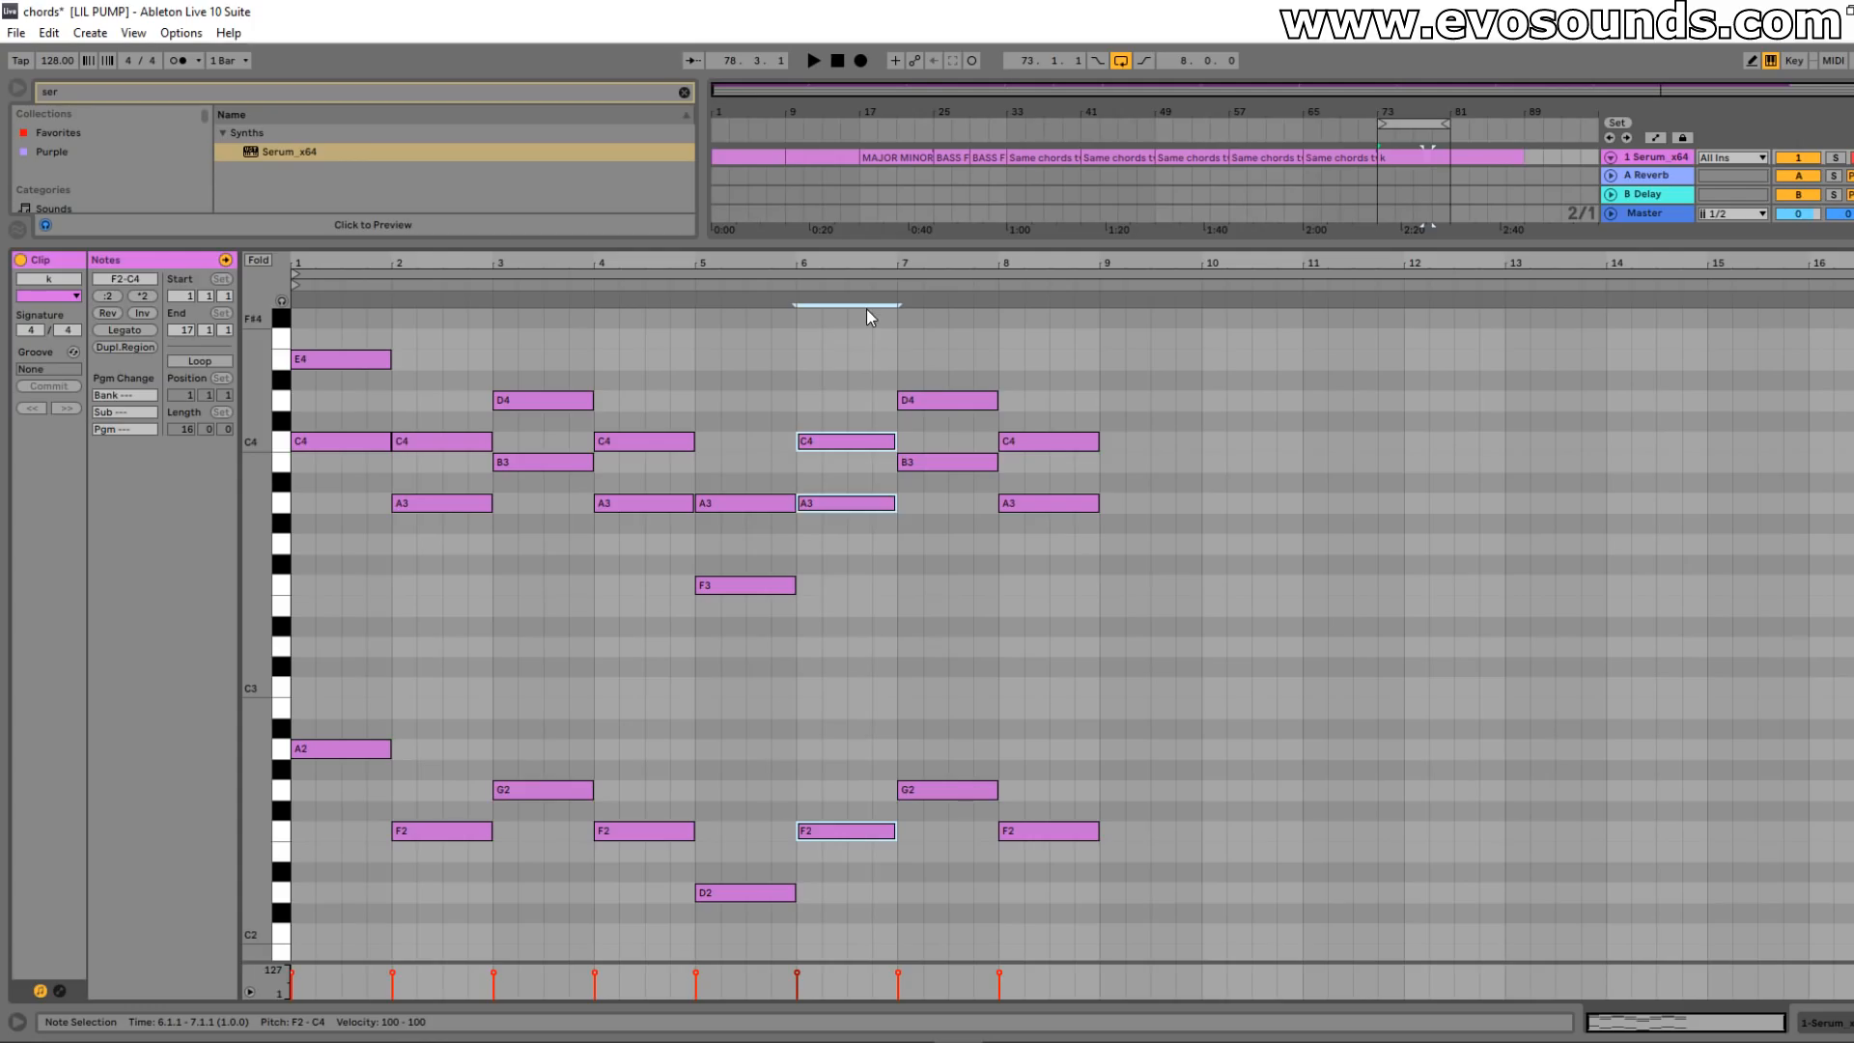
pyautogui.scroll(-2, 827, 676)
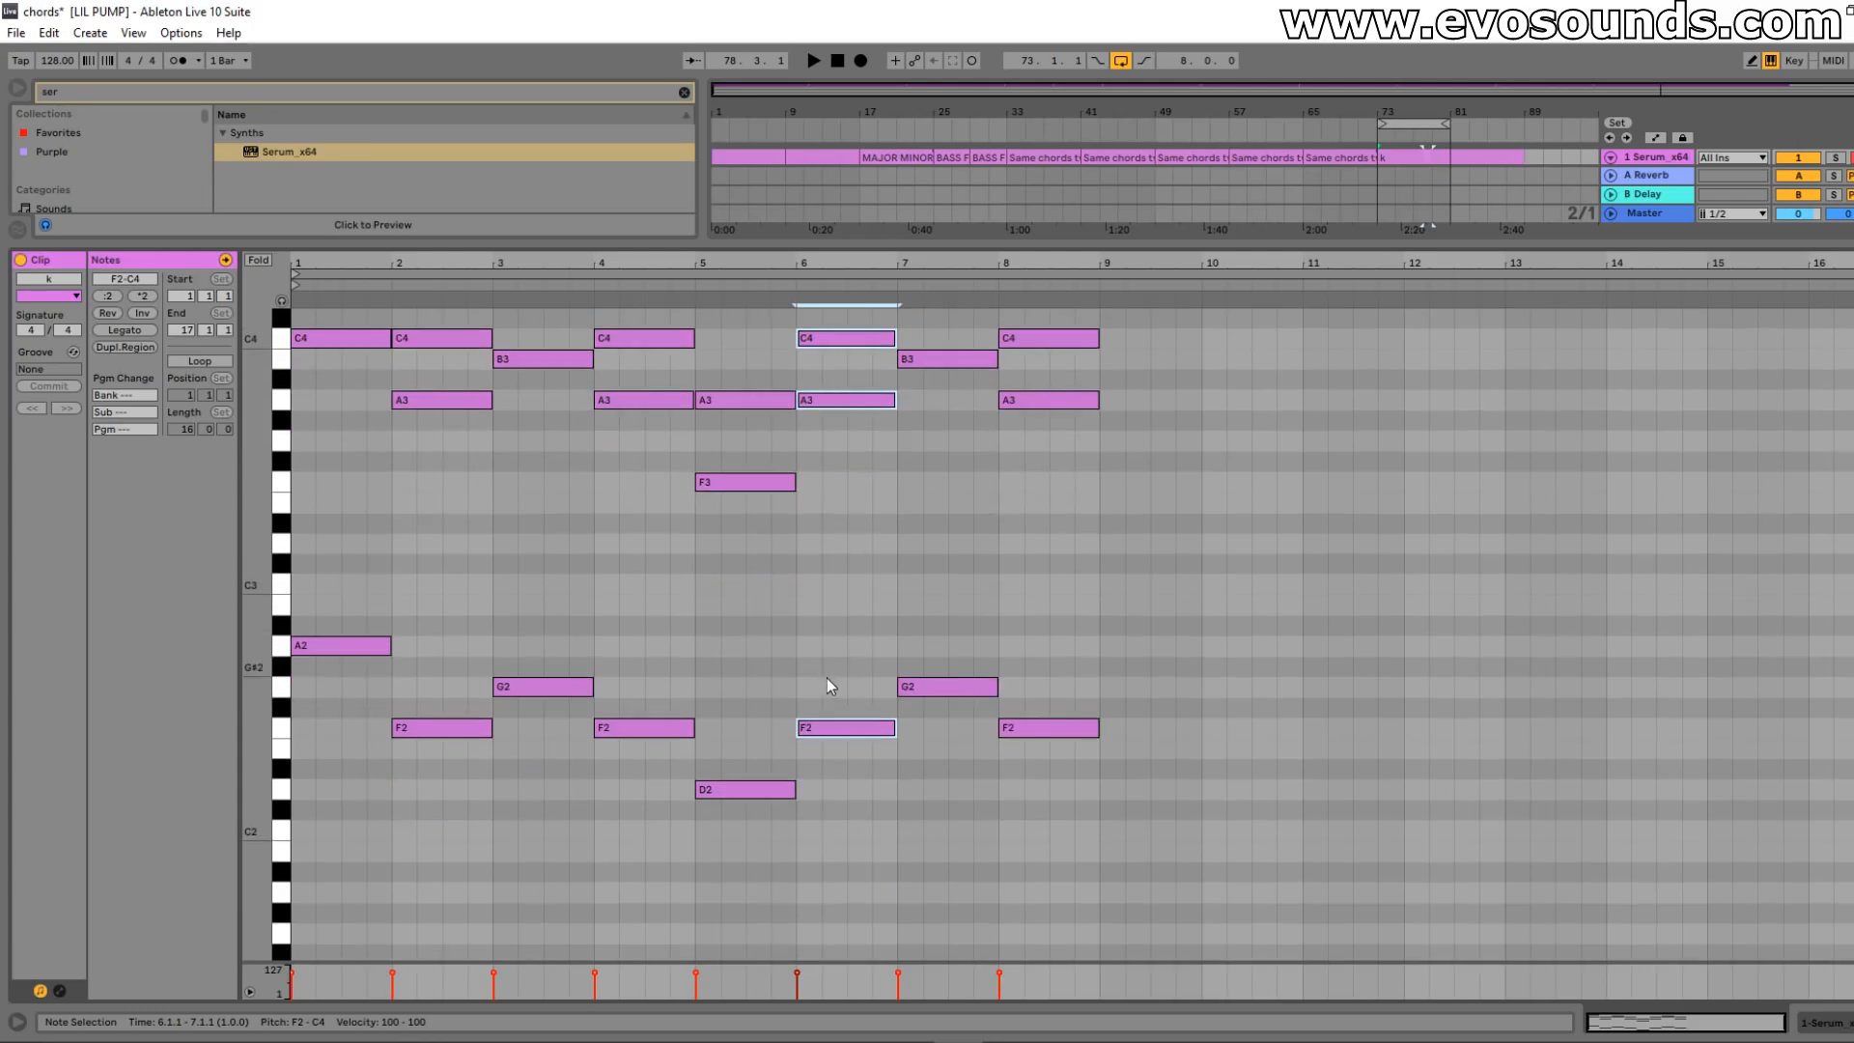
pyautogui.moveTo(834, 732); pyautogui.dragTo(839, 656)
pyautogui.scroll(3, 839, 656)
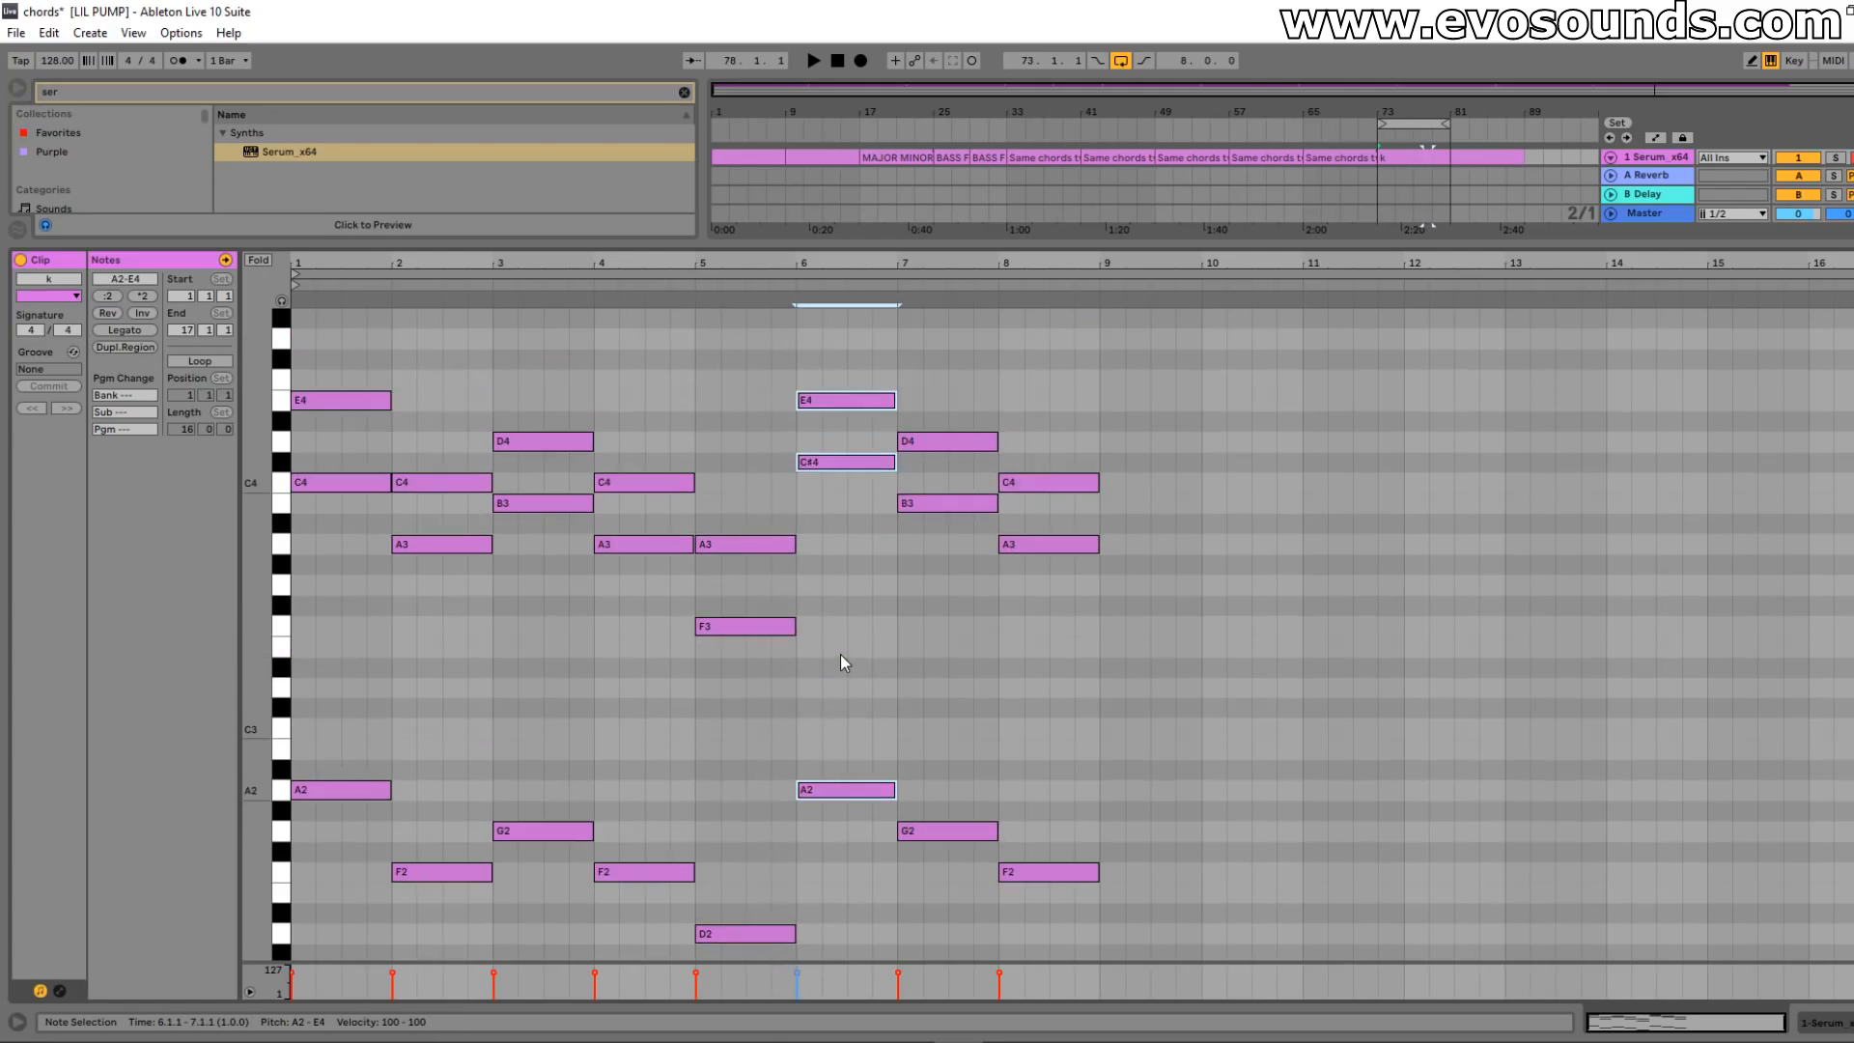
pyautogui.moveTo(819, 791); pyautogui.dragTo(827, 871)
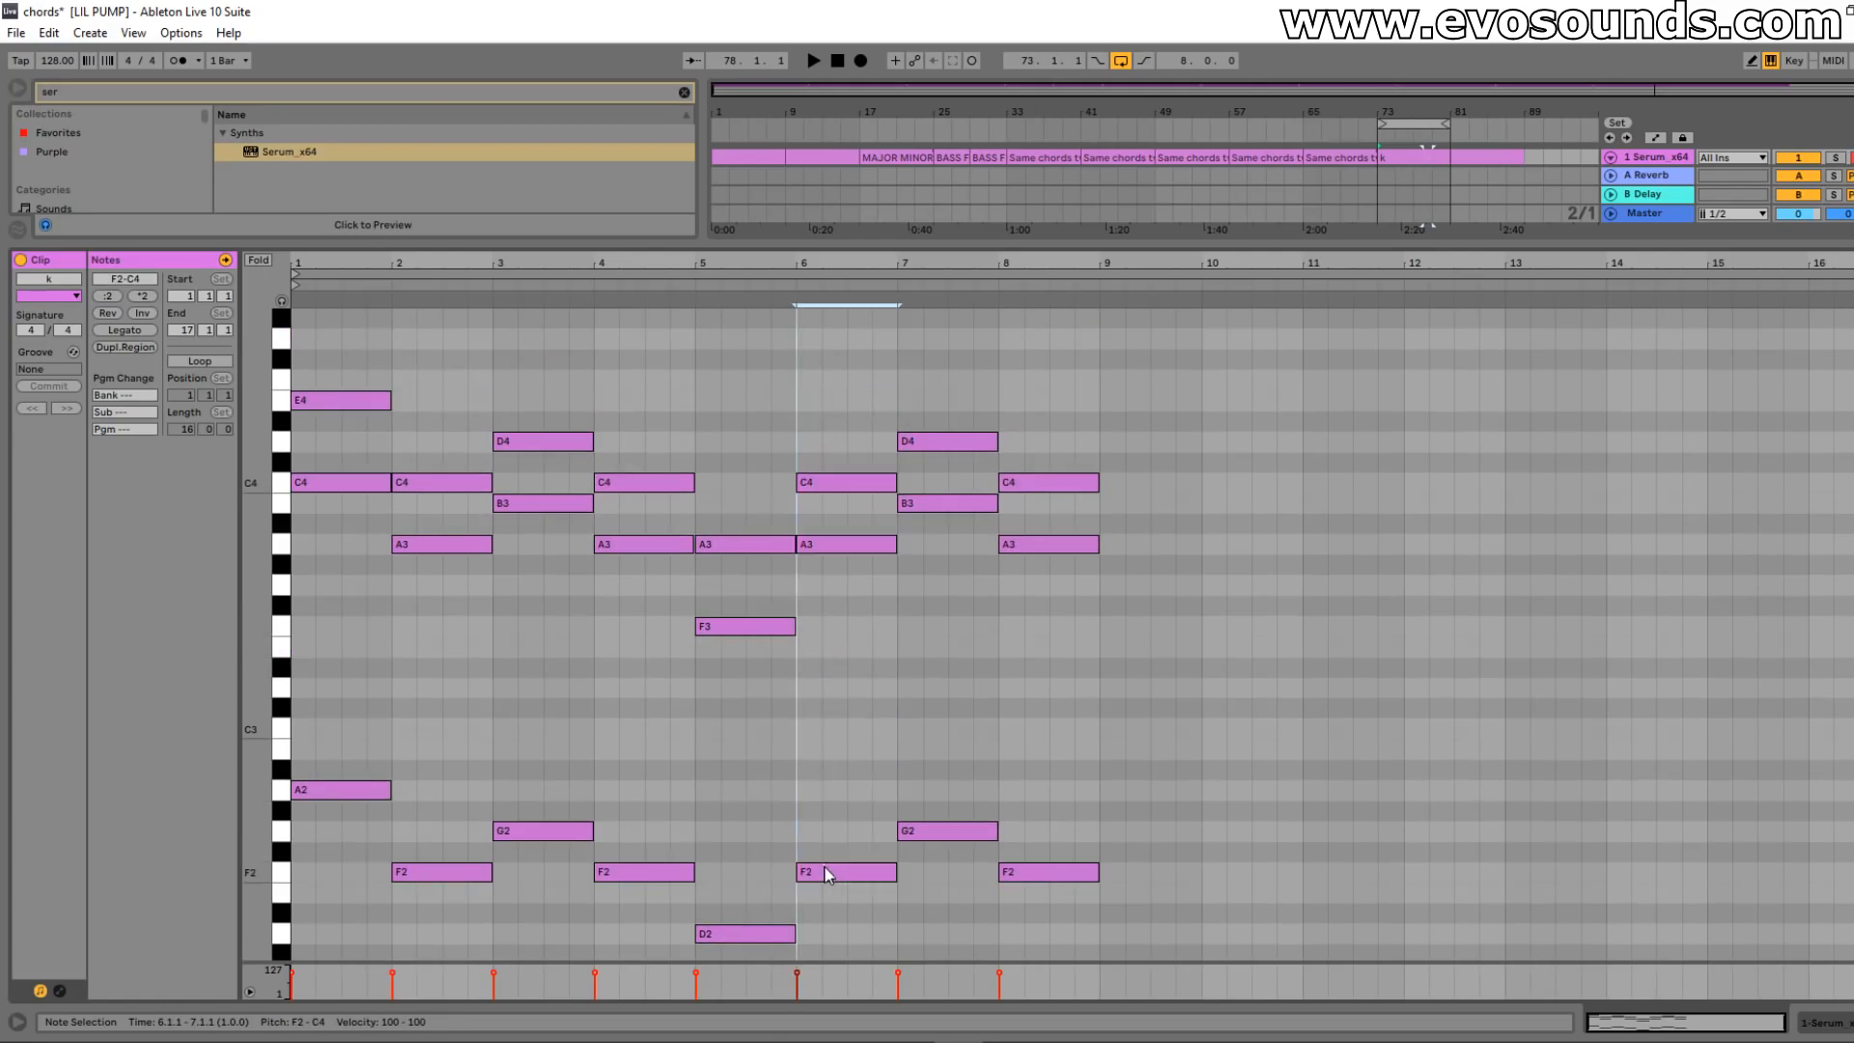
pyautogui.scroll(-3, 831, 869)
pyautogui.moveTo(839, 748); pyautogui.dragTo(846, 853)
pyautogui.press('space')
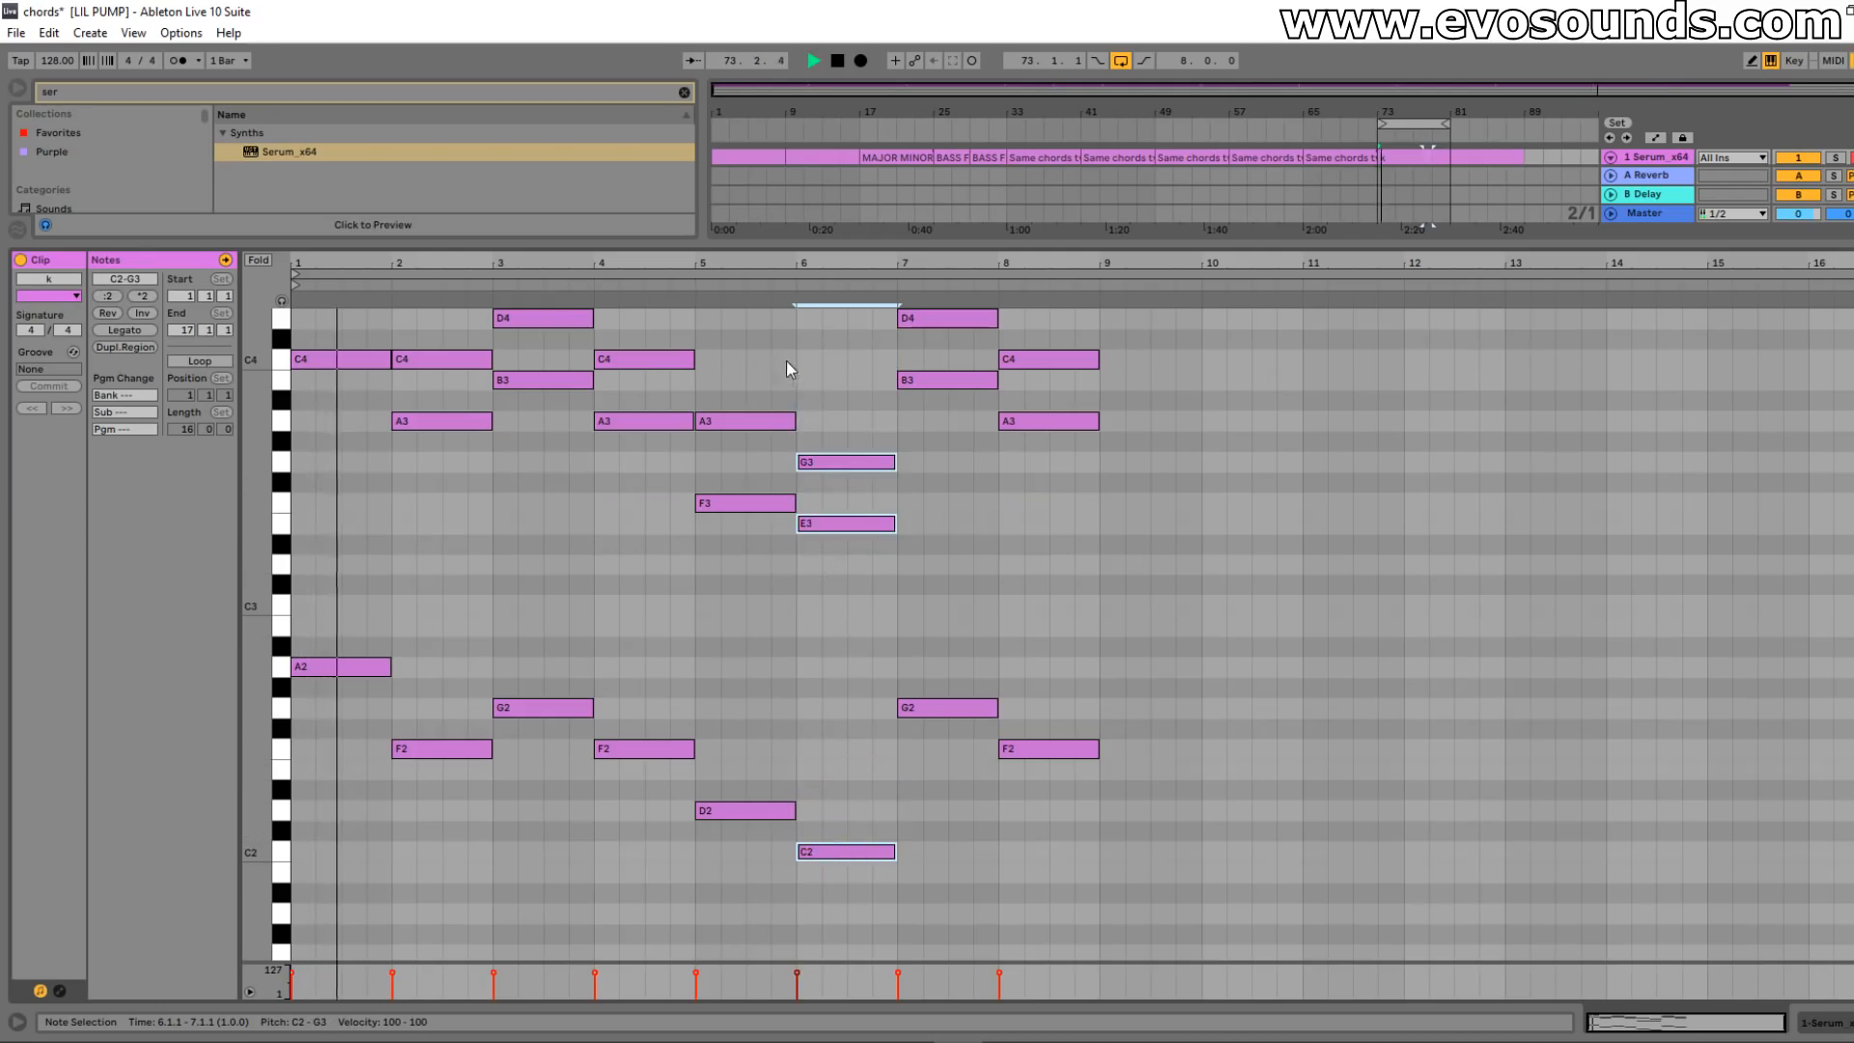
# - Delete the bar 8 chord and lengthen the bar 7 chord to two bars
pyautogui.scroll(4, 814, 451)
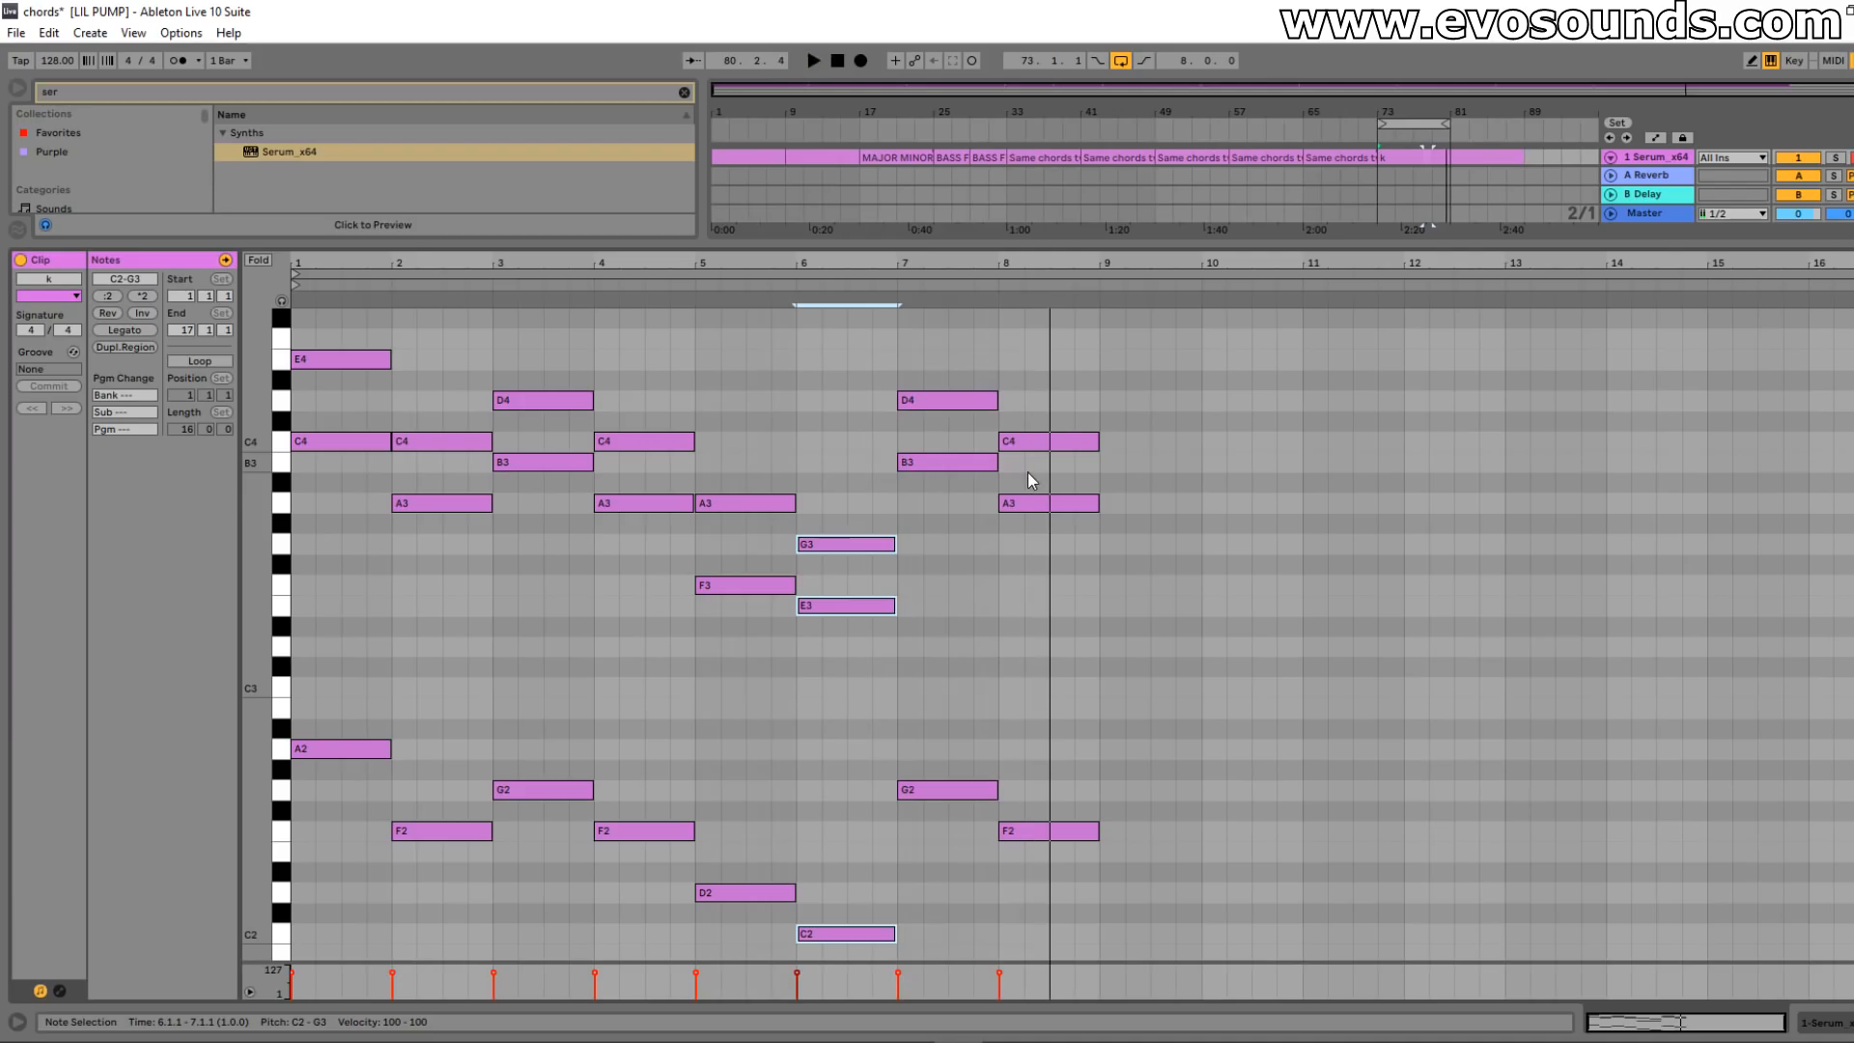
pyautogui.moveTo(915, 330); pyautogui.dragTo(963, 339)
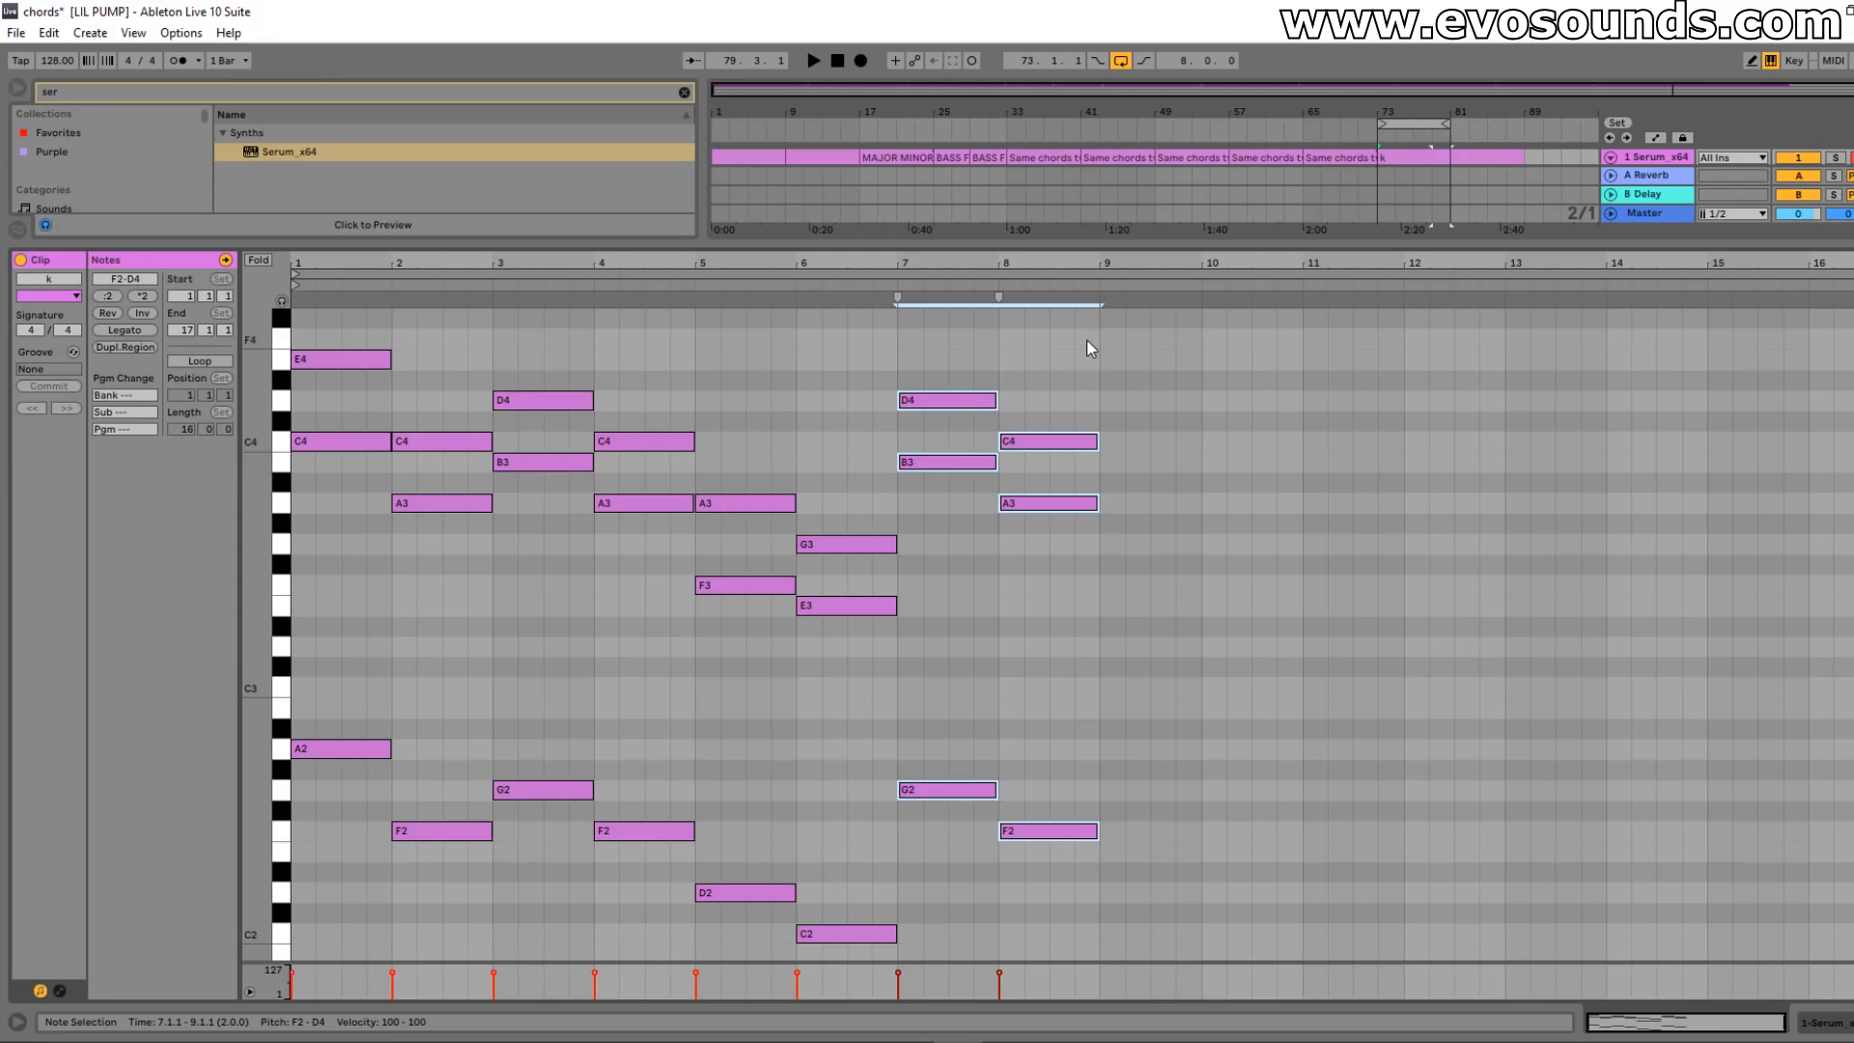
pyautogui.moveTo(1070, 908); pyautogui.dragTo(1149, 386)
pyautogui.press('Delete')
pyautogui.moveTo(929, 339); pyautogui.dragTo(1081, 643)
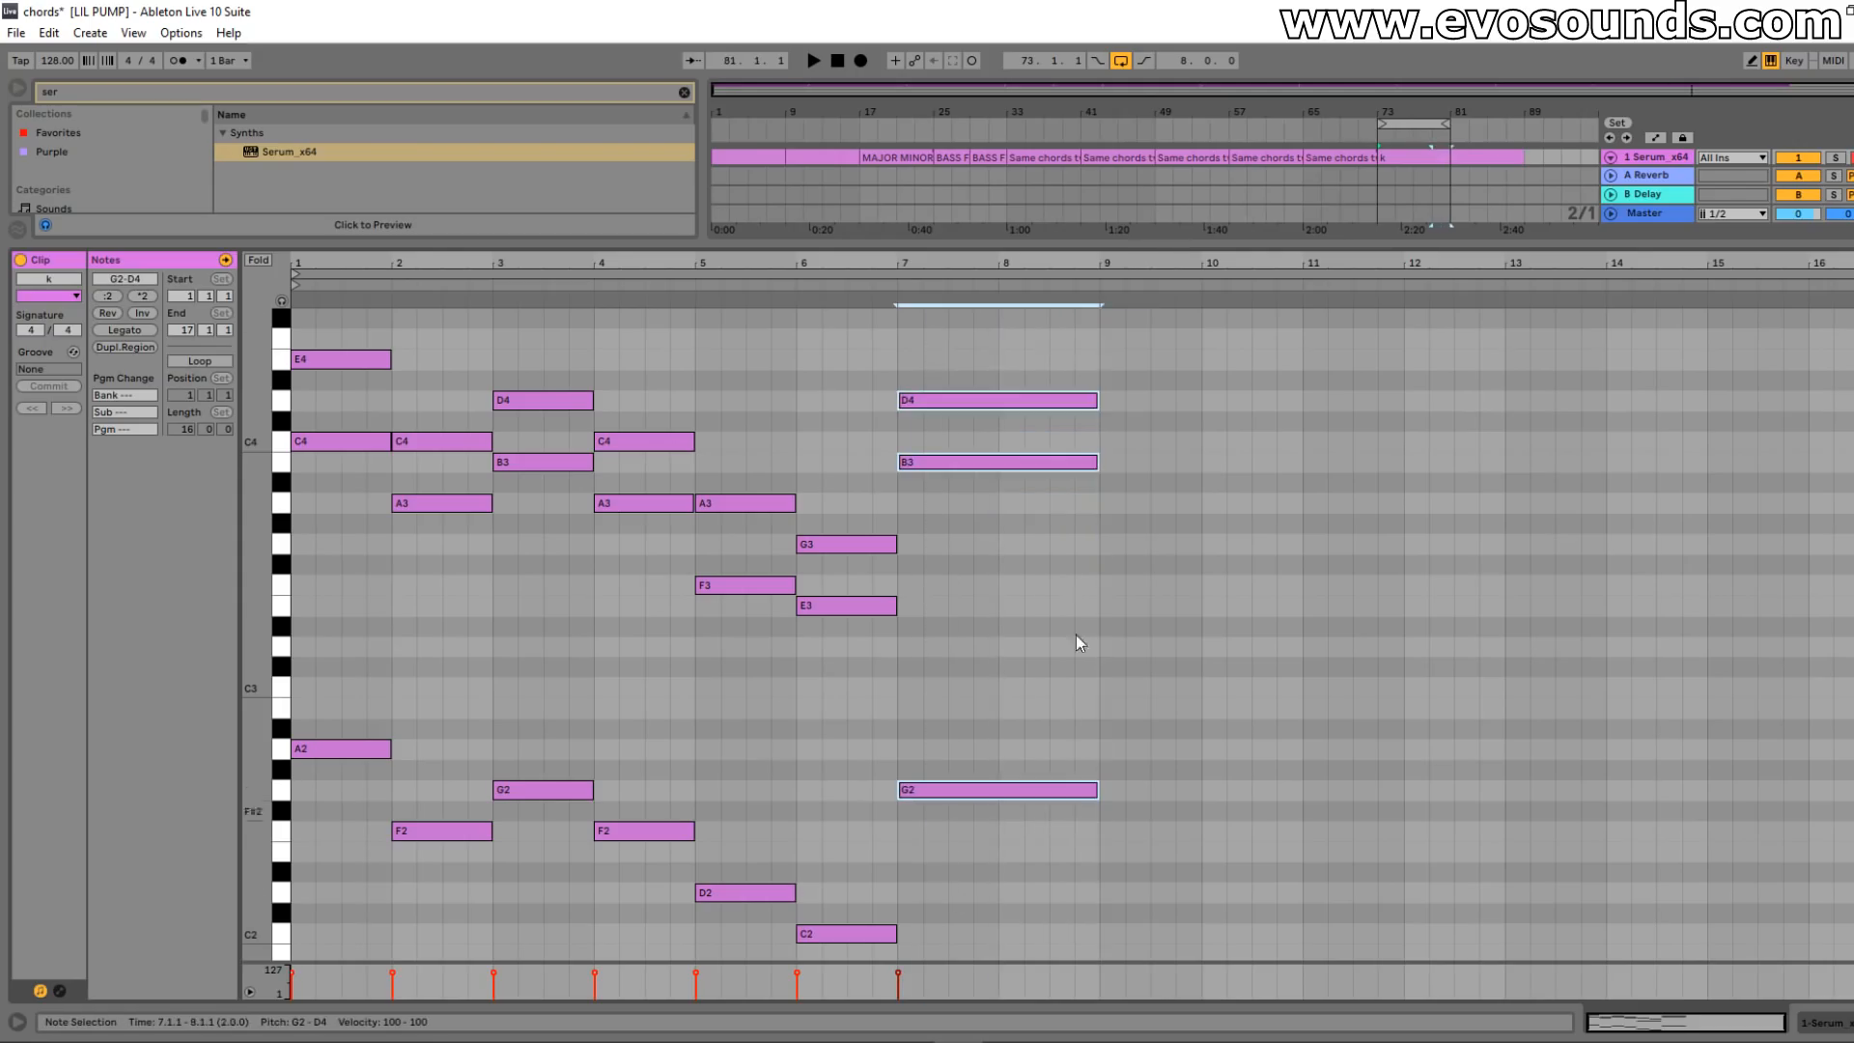
pyautogui.click(693, 279)
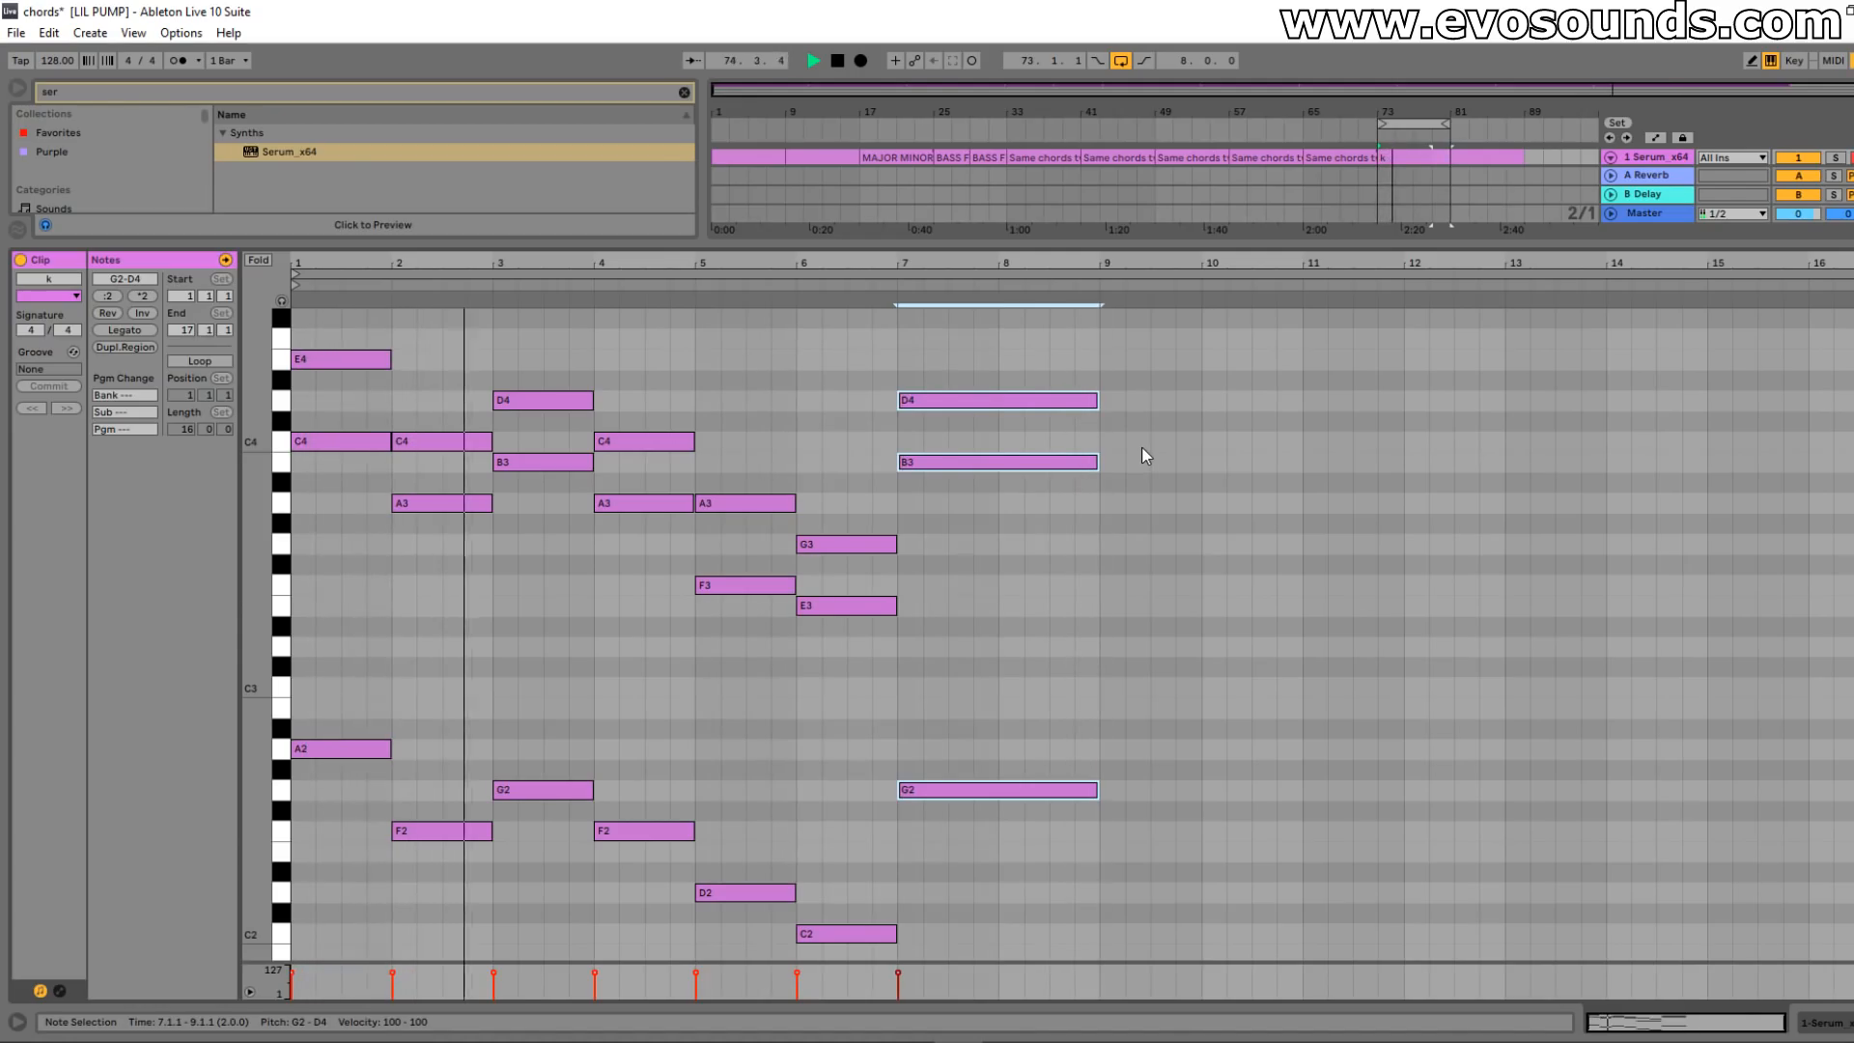
# - Shorten the bar 7 chord to one bar and duplicate it into bar 8, raised two semitones to A2, C#4 and E4
pyautogui.scroll(3, 744, 614)
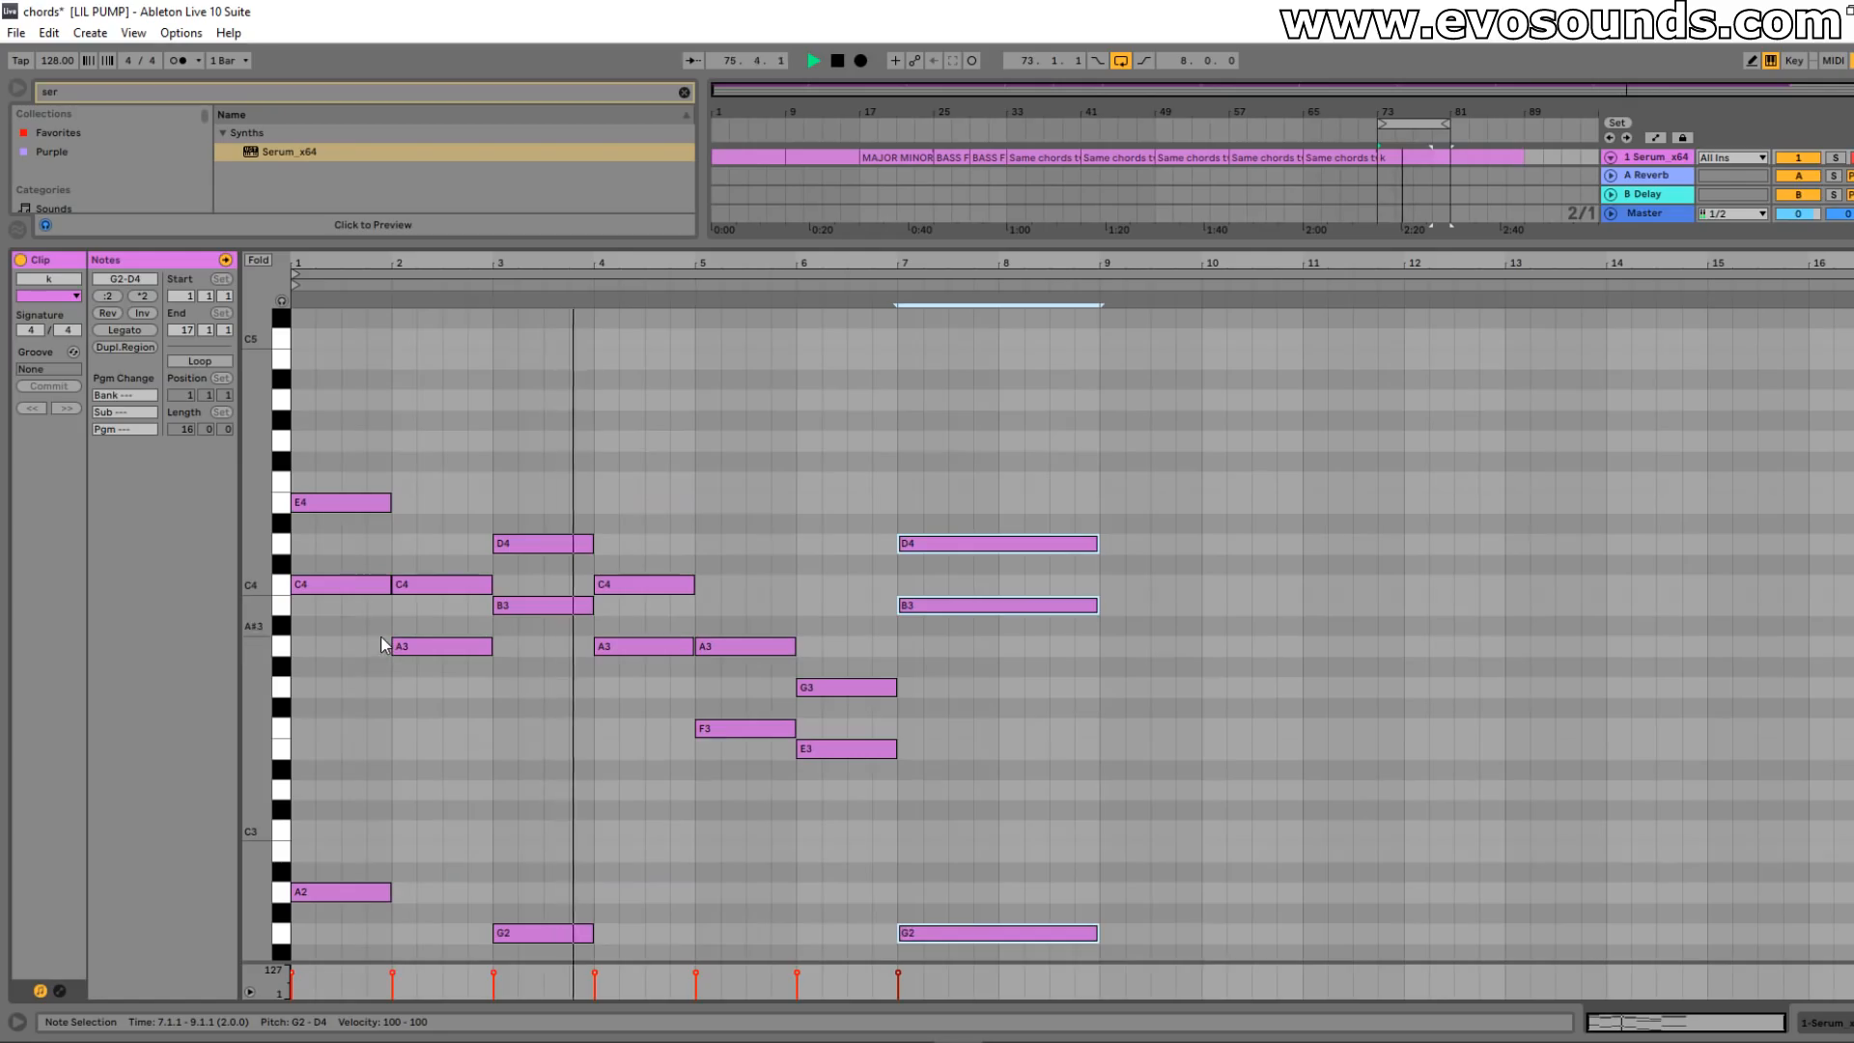
pyautogui.scroll(-2, 374, 635)
pyautogui.scroll(-2, 375, 645)
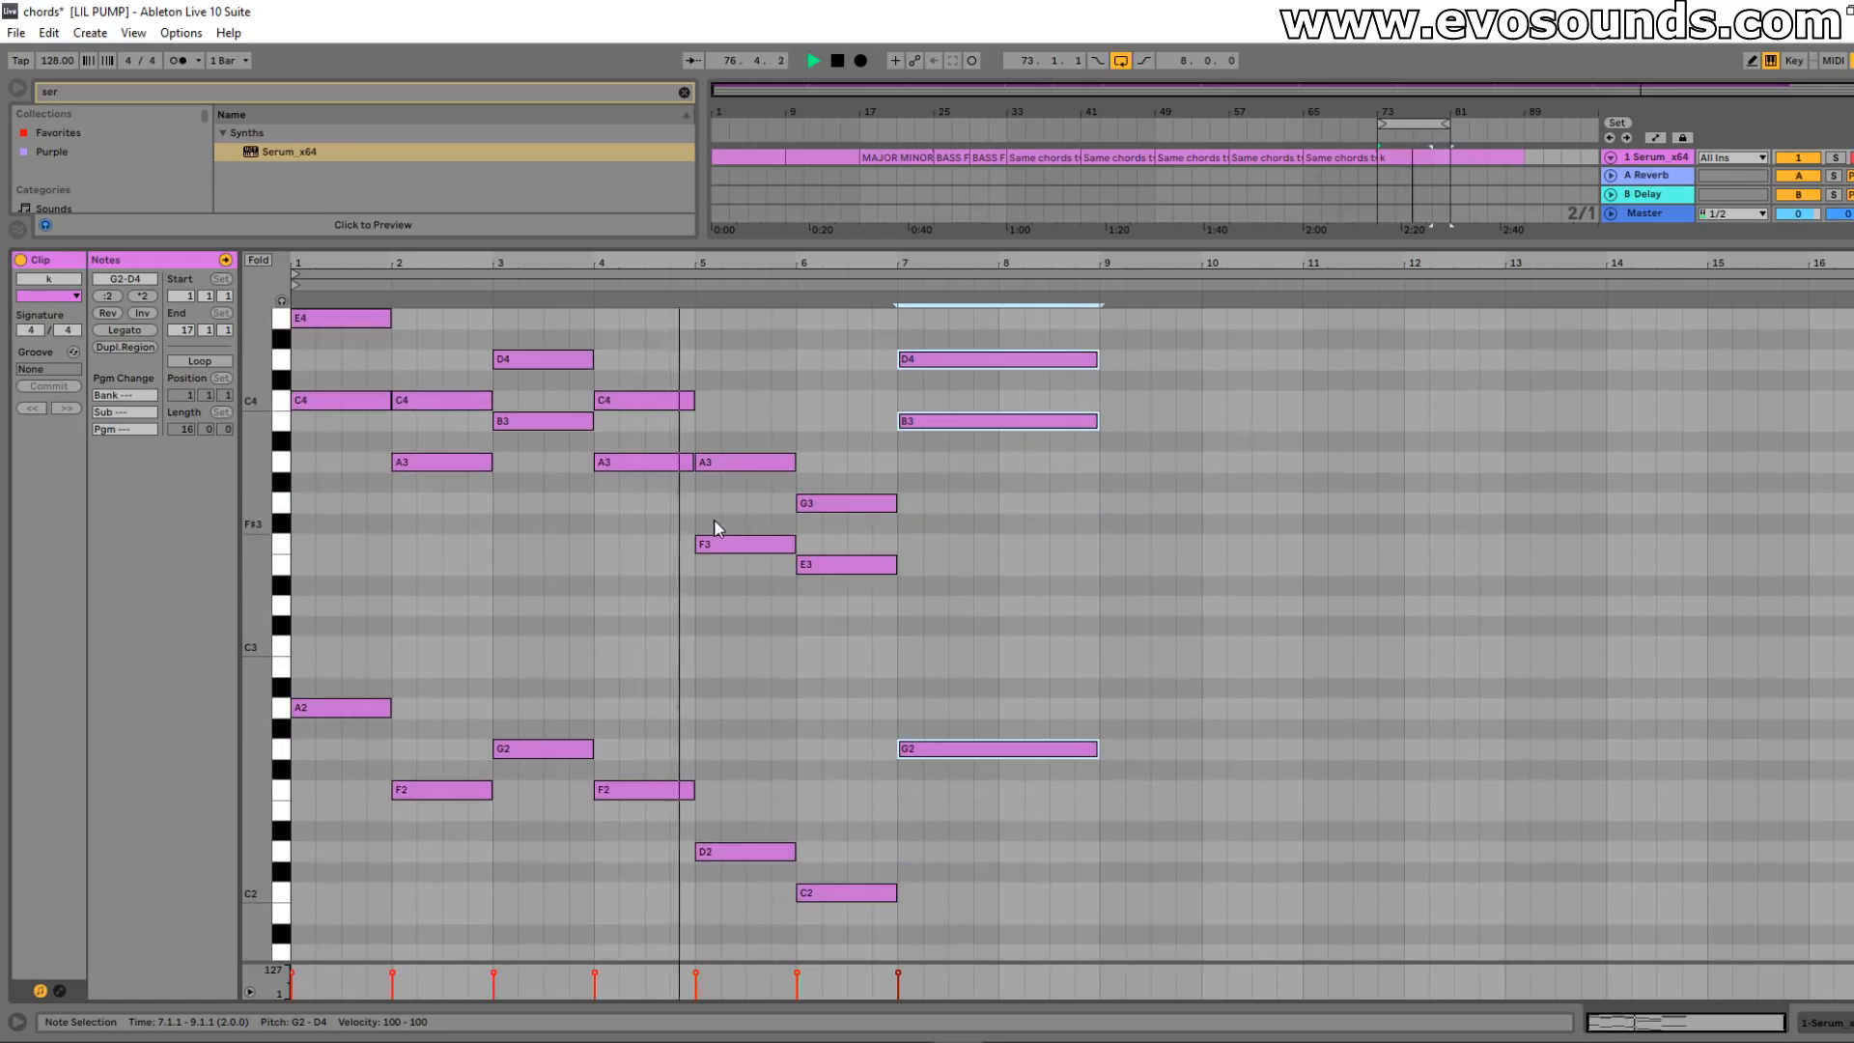
pyautogui.scroll(1, 761, 646)
pyautogui.scroll(-1, 761, 646)
pyautogui.scroll(1, 929, 637)
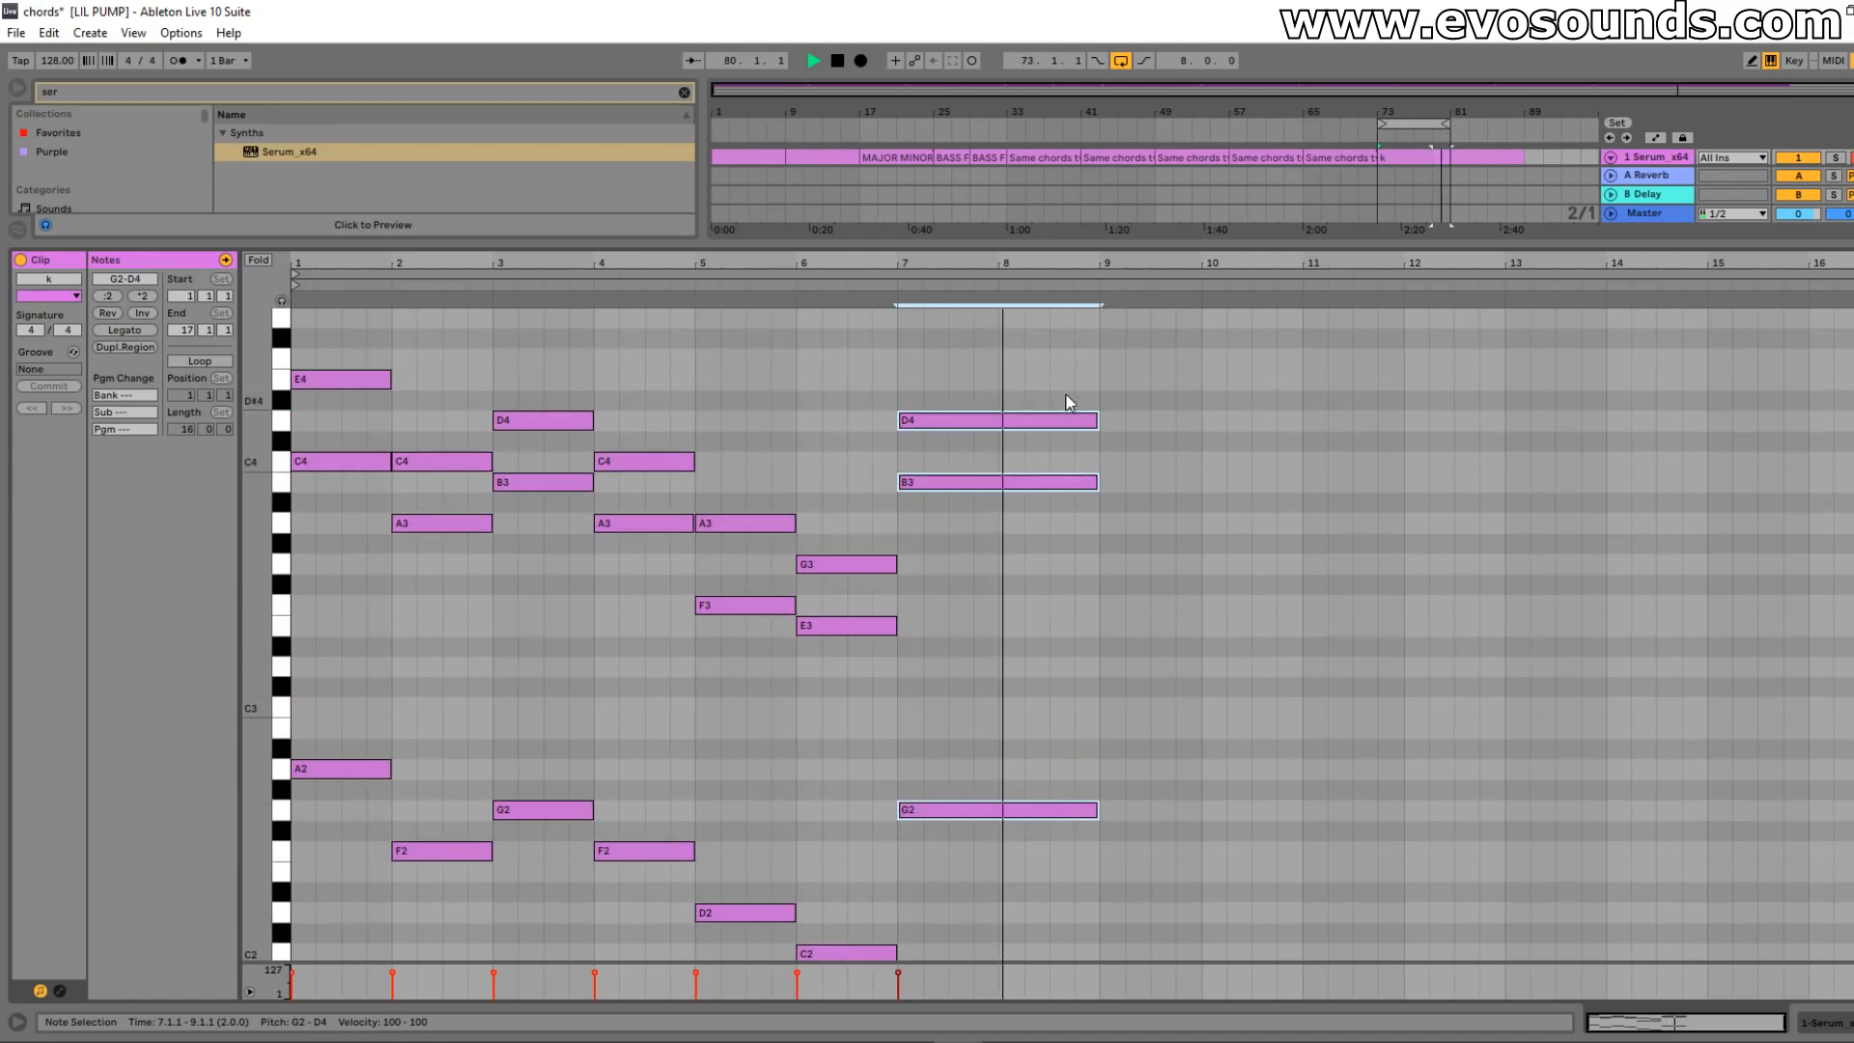
pyautogui.moveTo(1096, 420); pyautogui.dragTo(1002, 419)
pyautogui.press('space')
pyautogui.hotkey('ctrl', 'd')
pyautogui.press('Up')
pyautogui.press('Up')
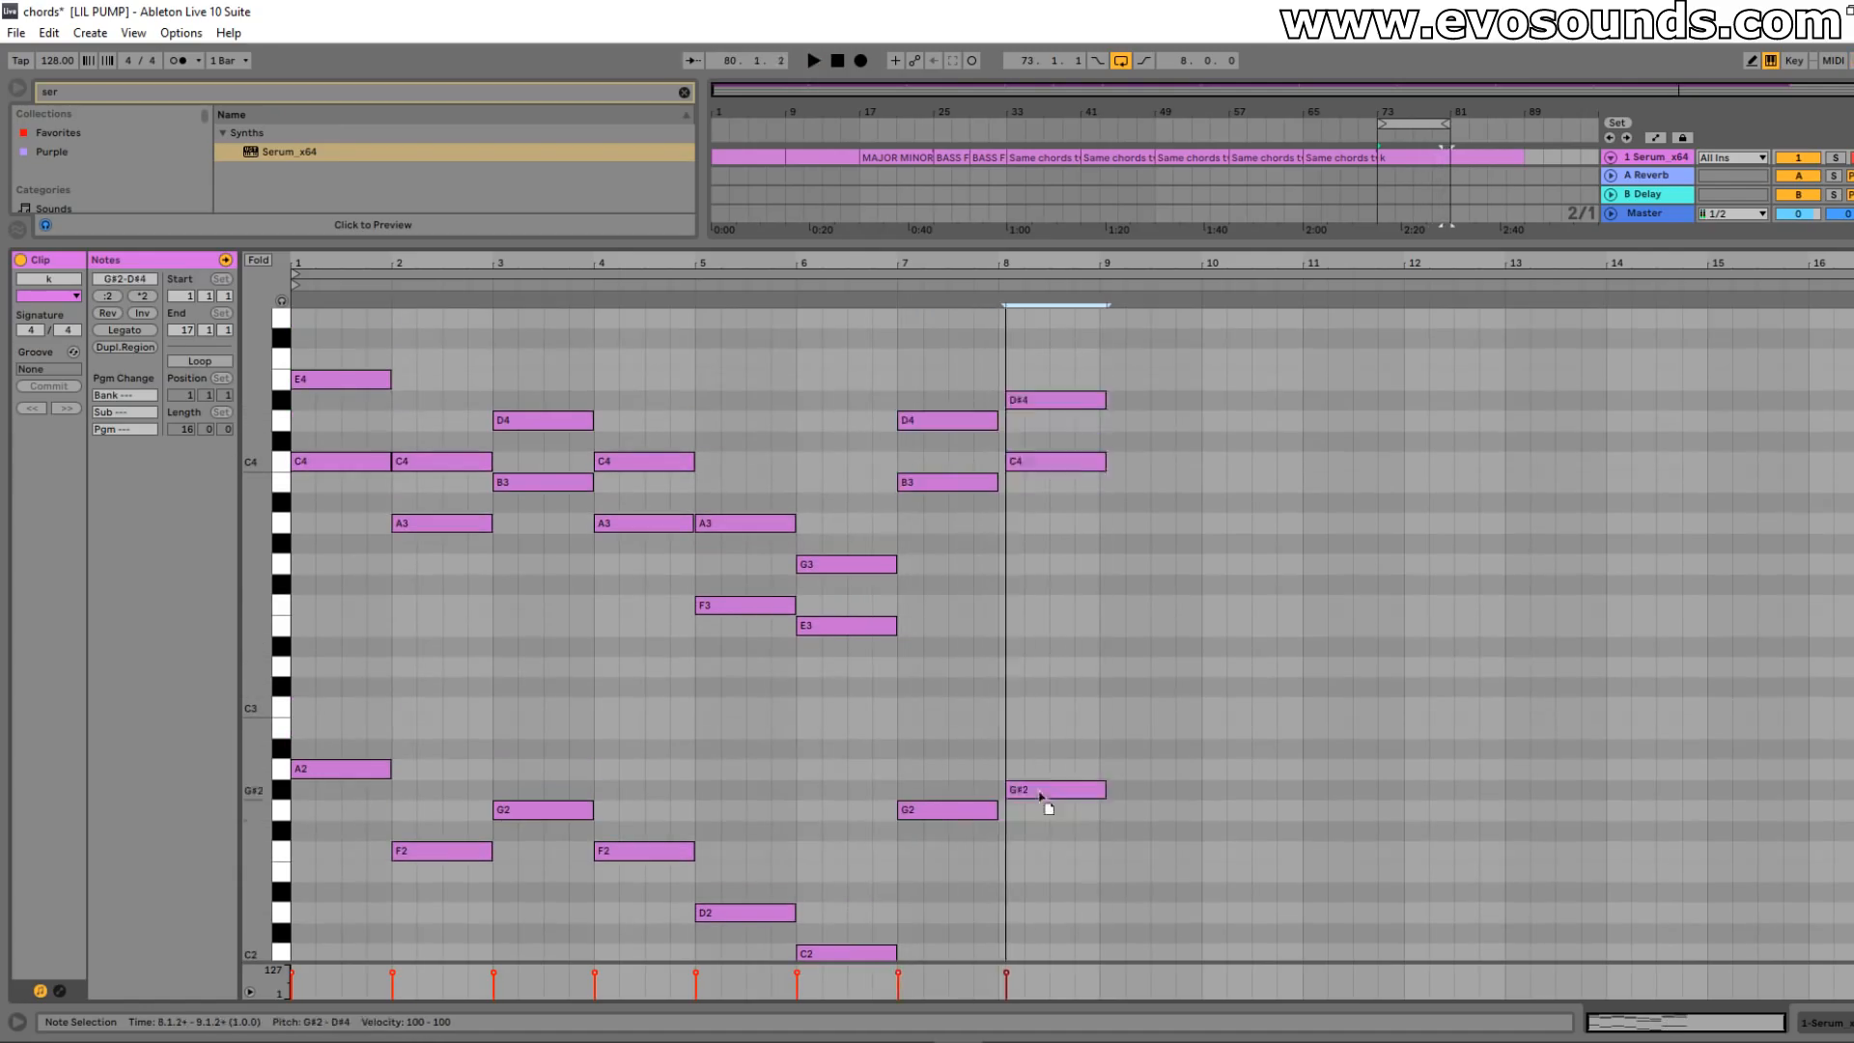
pyautogui.press('Left')
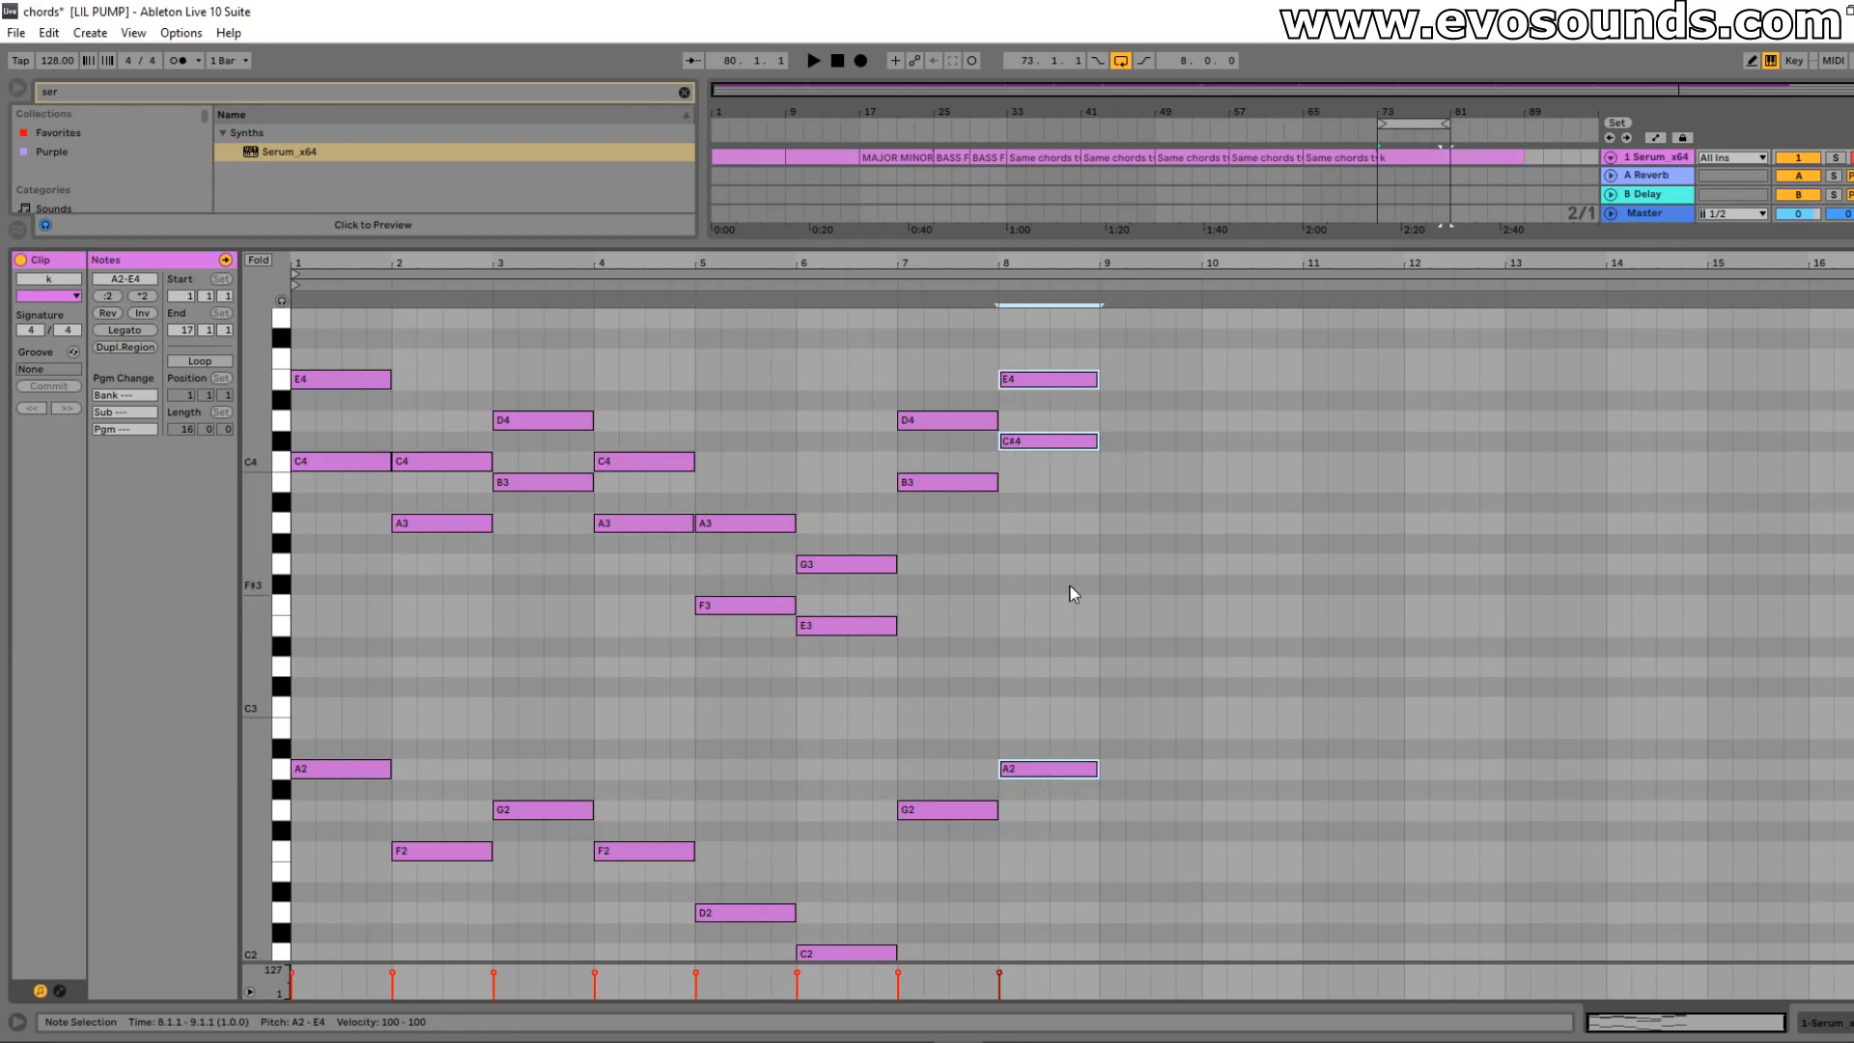
# - Lower the middle note of the bar 8 chord to C4 and play back the chord
pyautogui.click(1031, 442)
pyautogui.press('Down')
pyautogui.press('space')
pyautogui.moveTo(1048, 857); pyautogui.dragTo(1054, 333)
pyautogui.press('space')
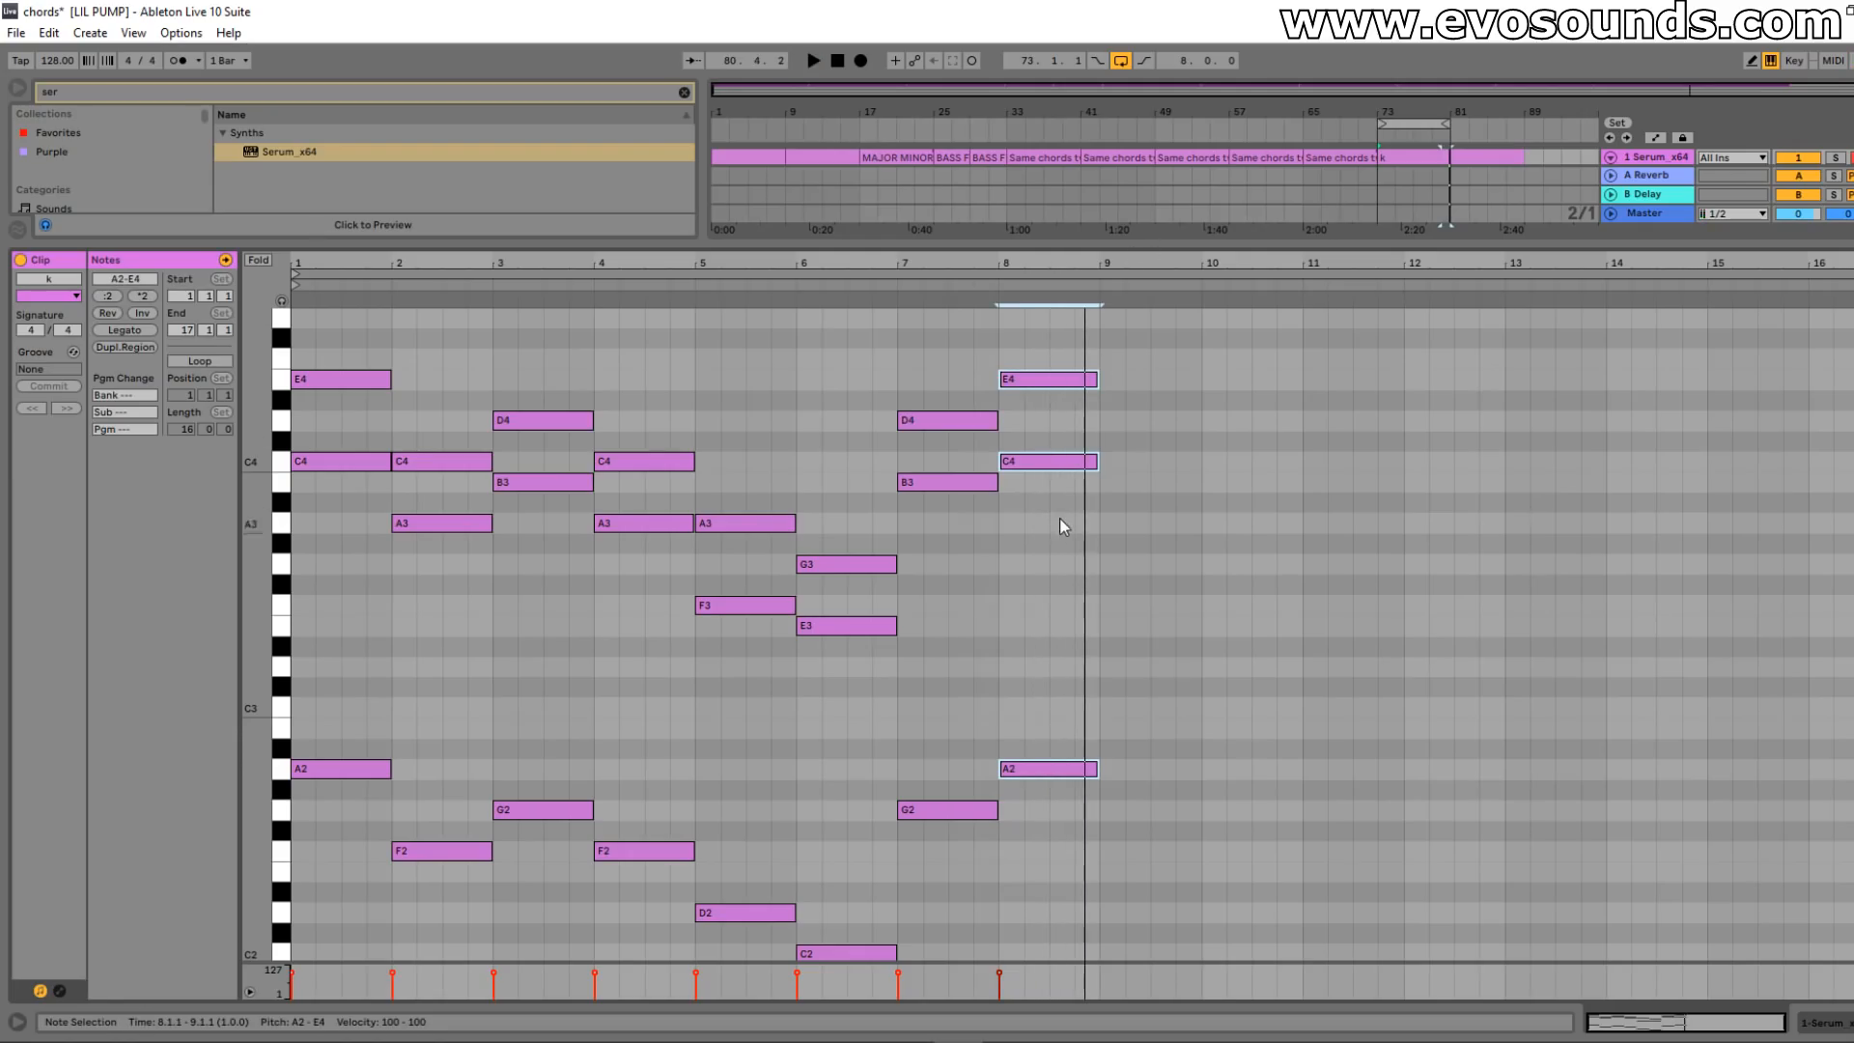
pyautogui.scroll(-2, 1058, 517)
pyautogui.moveTo(258, 729); pyautogui.dragTo(249, 729)
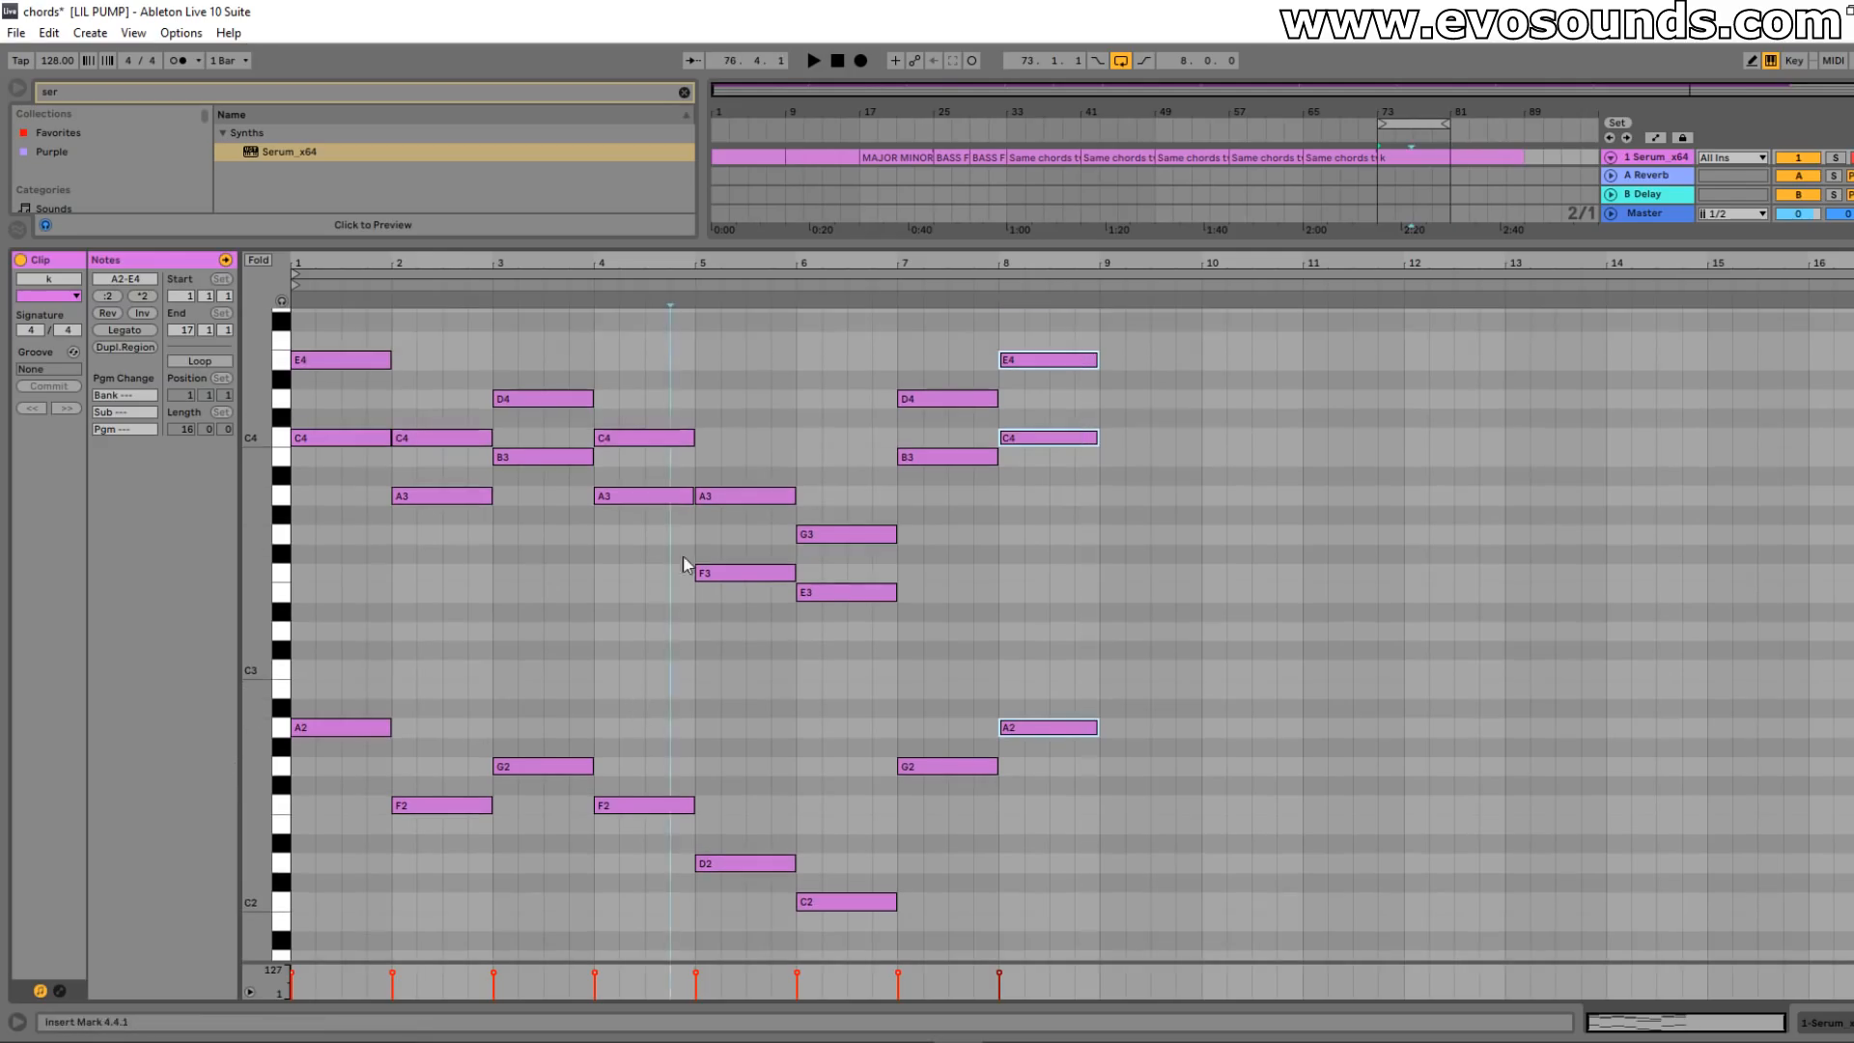
pyautogui.moveTo(649, 905); pyautogui.dragTo(651, 361)
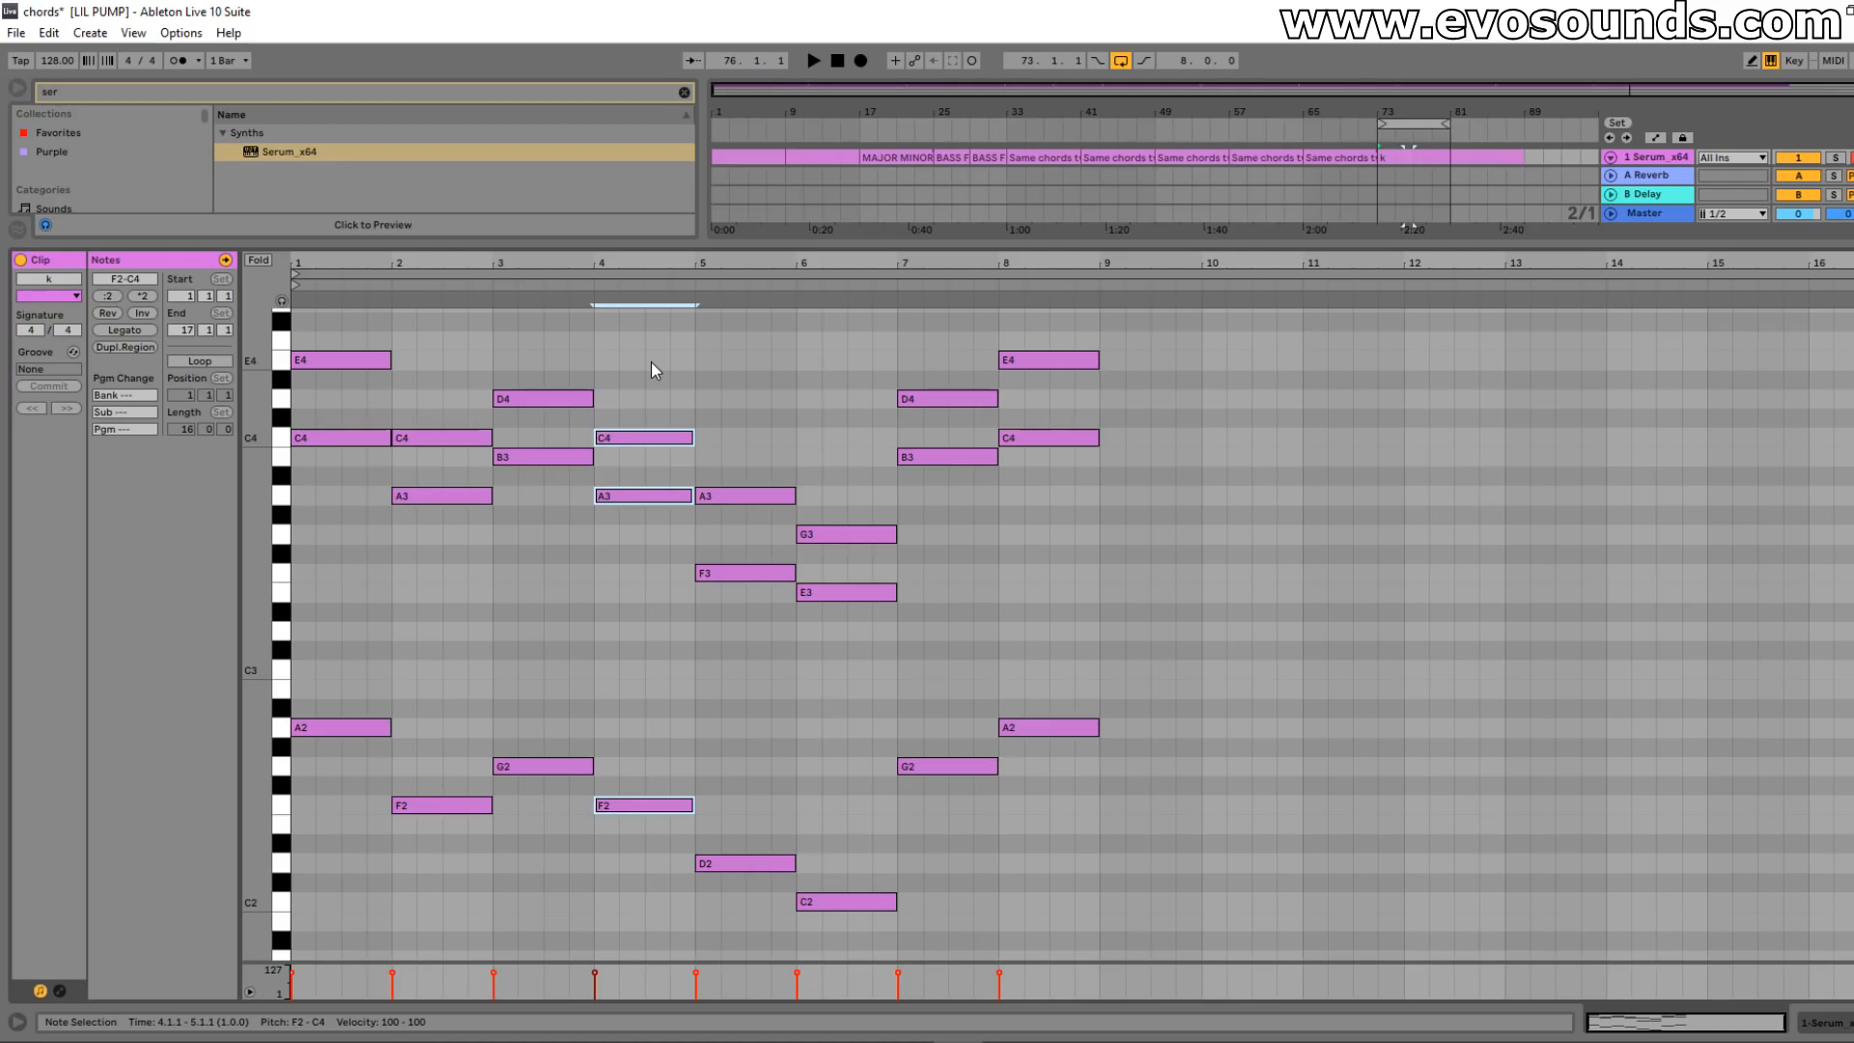
pyautogui.moveTo(633, 856); pyautogui.dragTo(633, 454)
pyautogui.click(616, 809)
pyautogui.click(634, 496)
pyautogui.moveTo(732, 855)
pyautogui.mouseDown()
pyautogui.moveTo(745, 570)
pyautogui.moveTo(736, 861)
pyautogui.mouseUp()
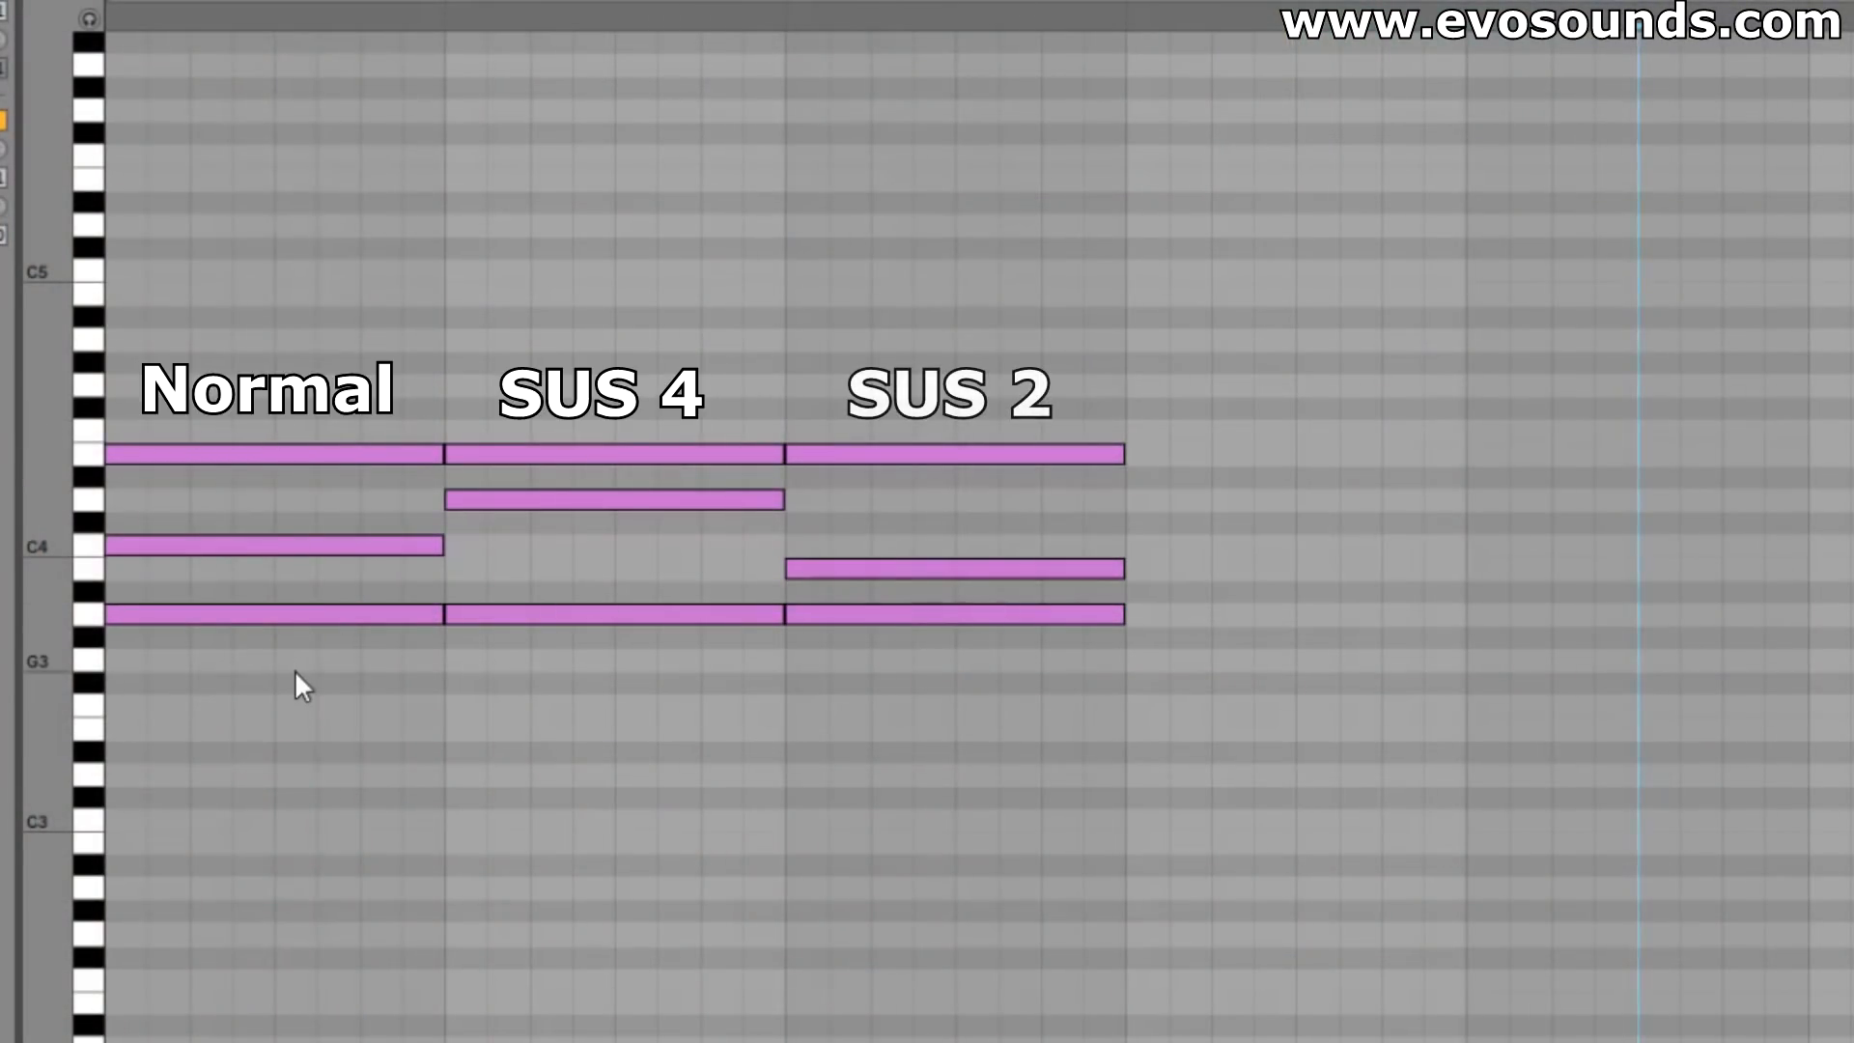
pyautogui.click(295, 673)
pyautogui.click(119, 709)
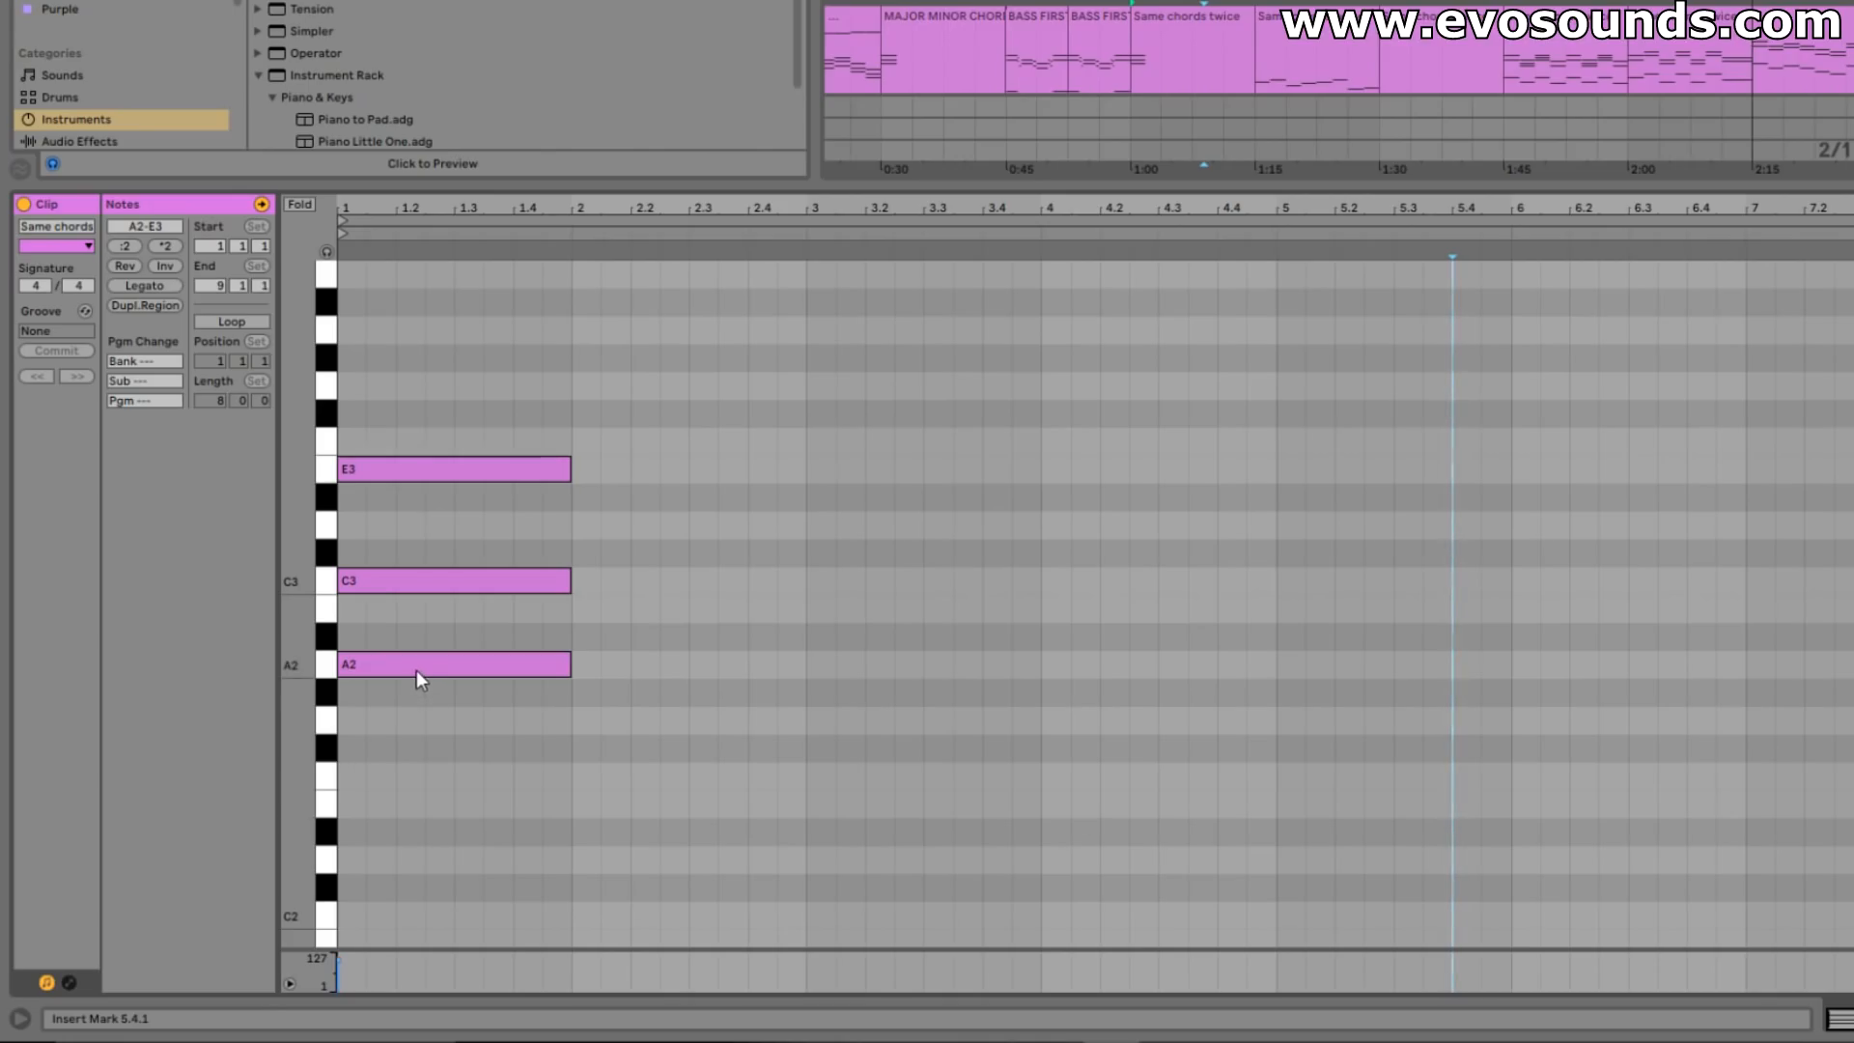
# - Try the A minor chord's middle note at D3 for a sus 4 and at B2 for a sus 2, and return it to C3
pyautogui.moveTo(425, 402); pyautogui.dragTo(415, 847)
pyautogui.click(398, 587)
pyautogui.moveTo(386, 577); pyautogui.dragTo(397, 535)
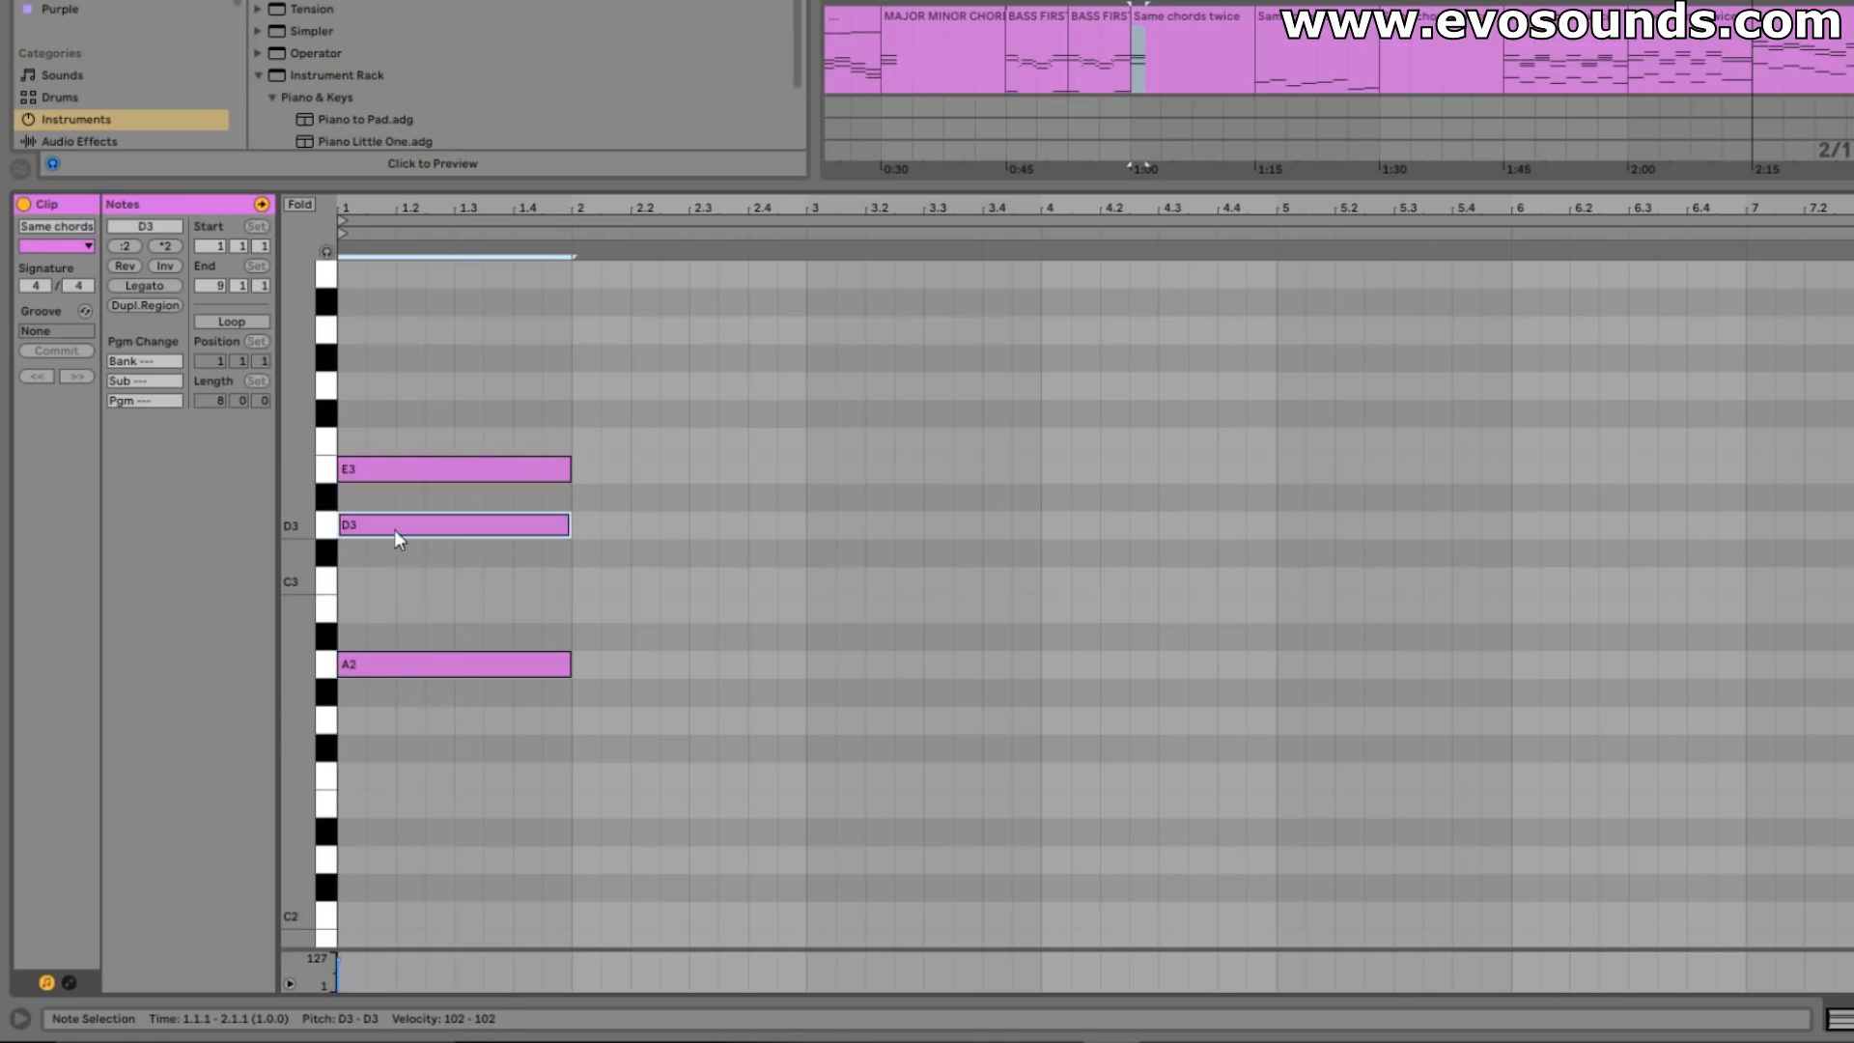
pyautogui.press('space')
pyautogui.moveTo(426, 537); pyautogui.dragTo(423, 607)
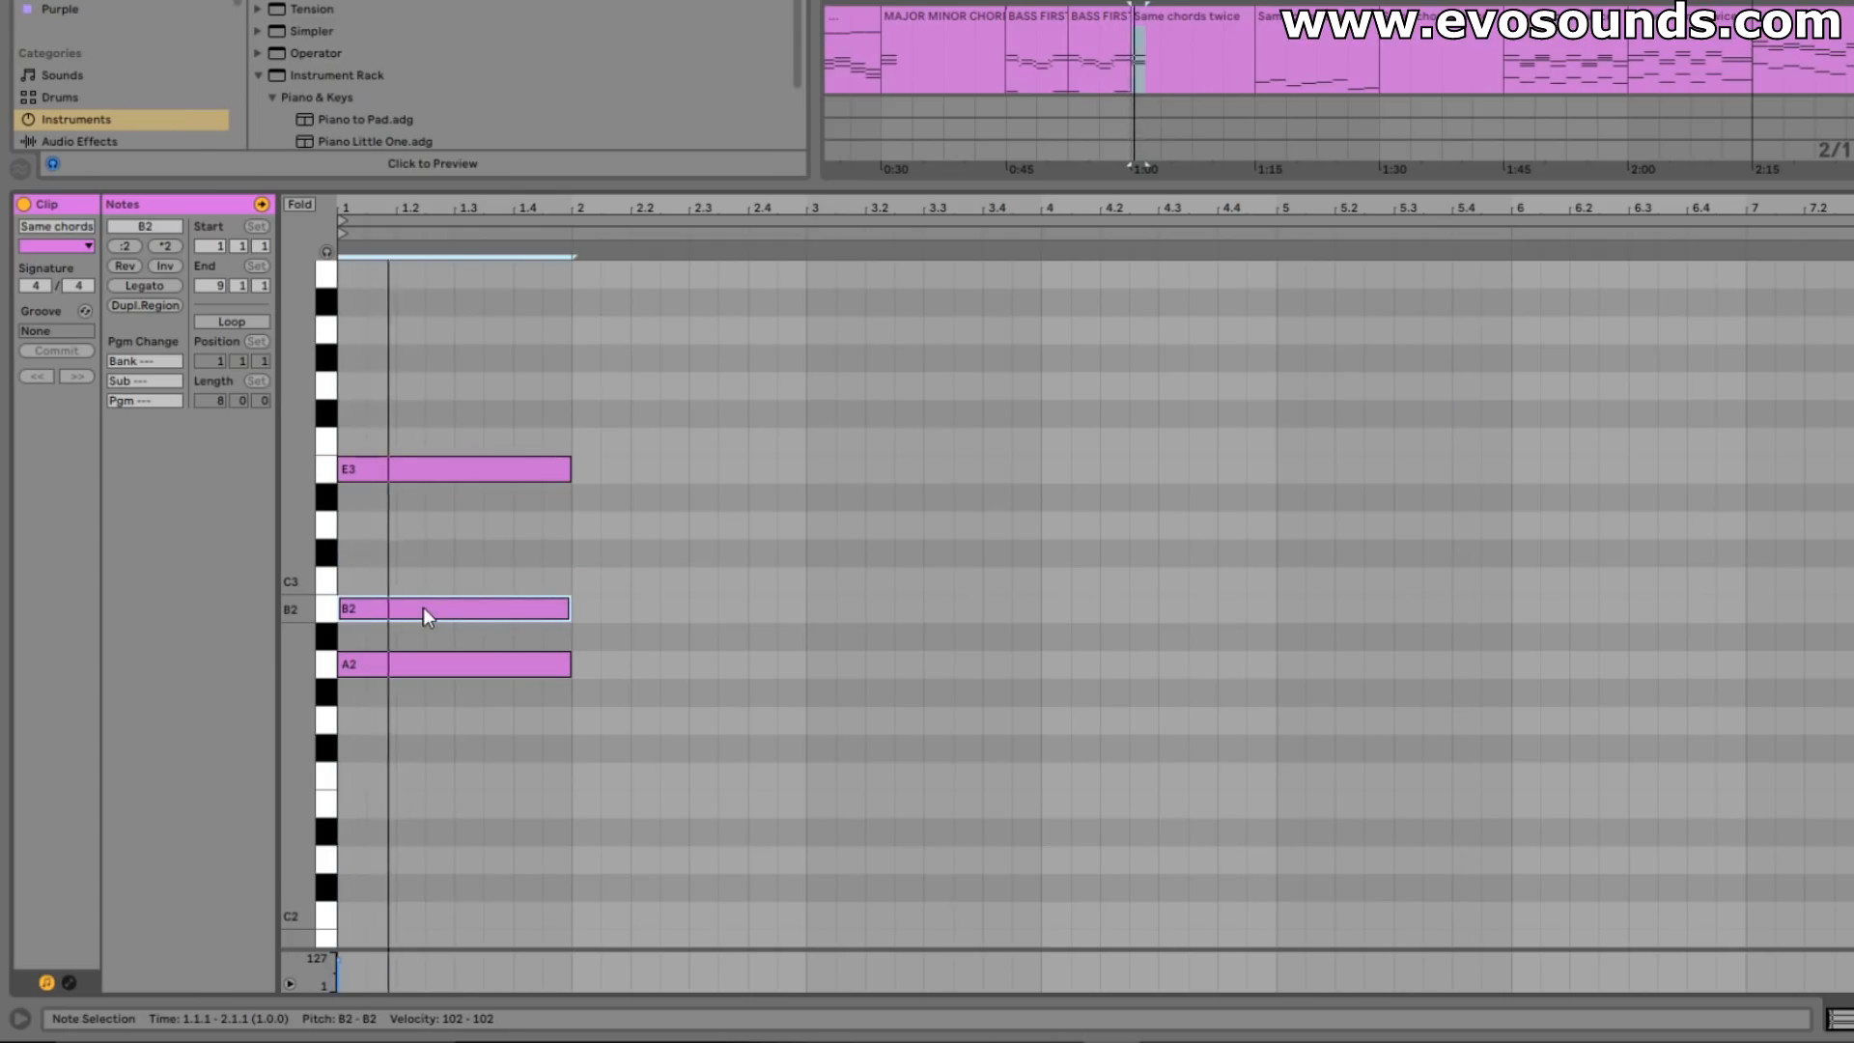
pyautogui.moveTo(423, 606)
pyautogui.mouseDown()
pyautogui.moveTo(433, 591)
pyautogui.moveTo(417, 591)
pyautogui.mouseUp()
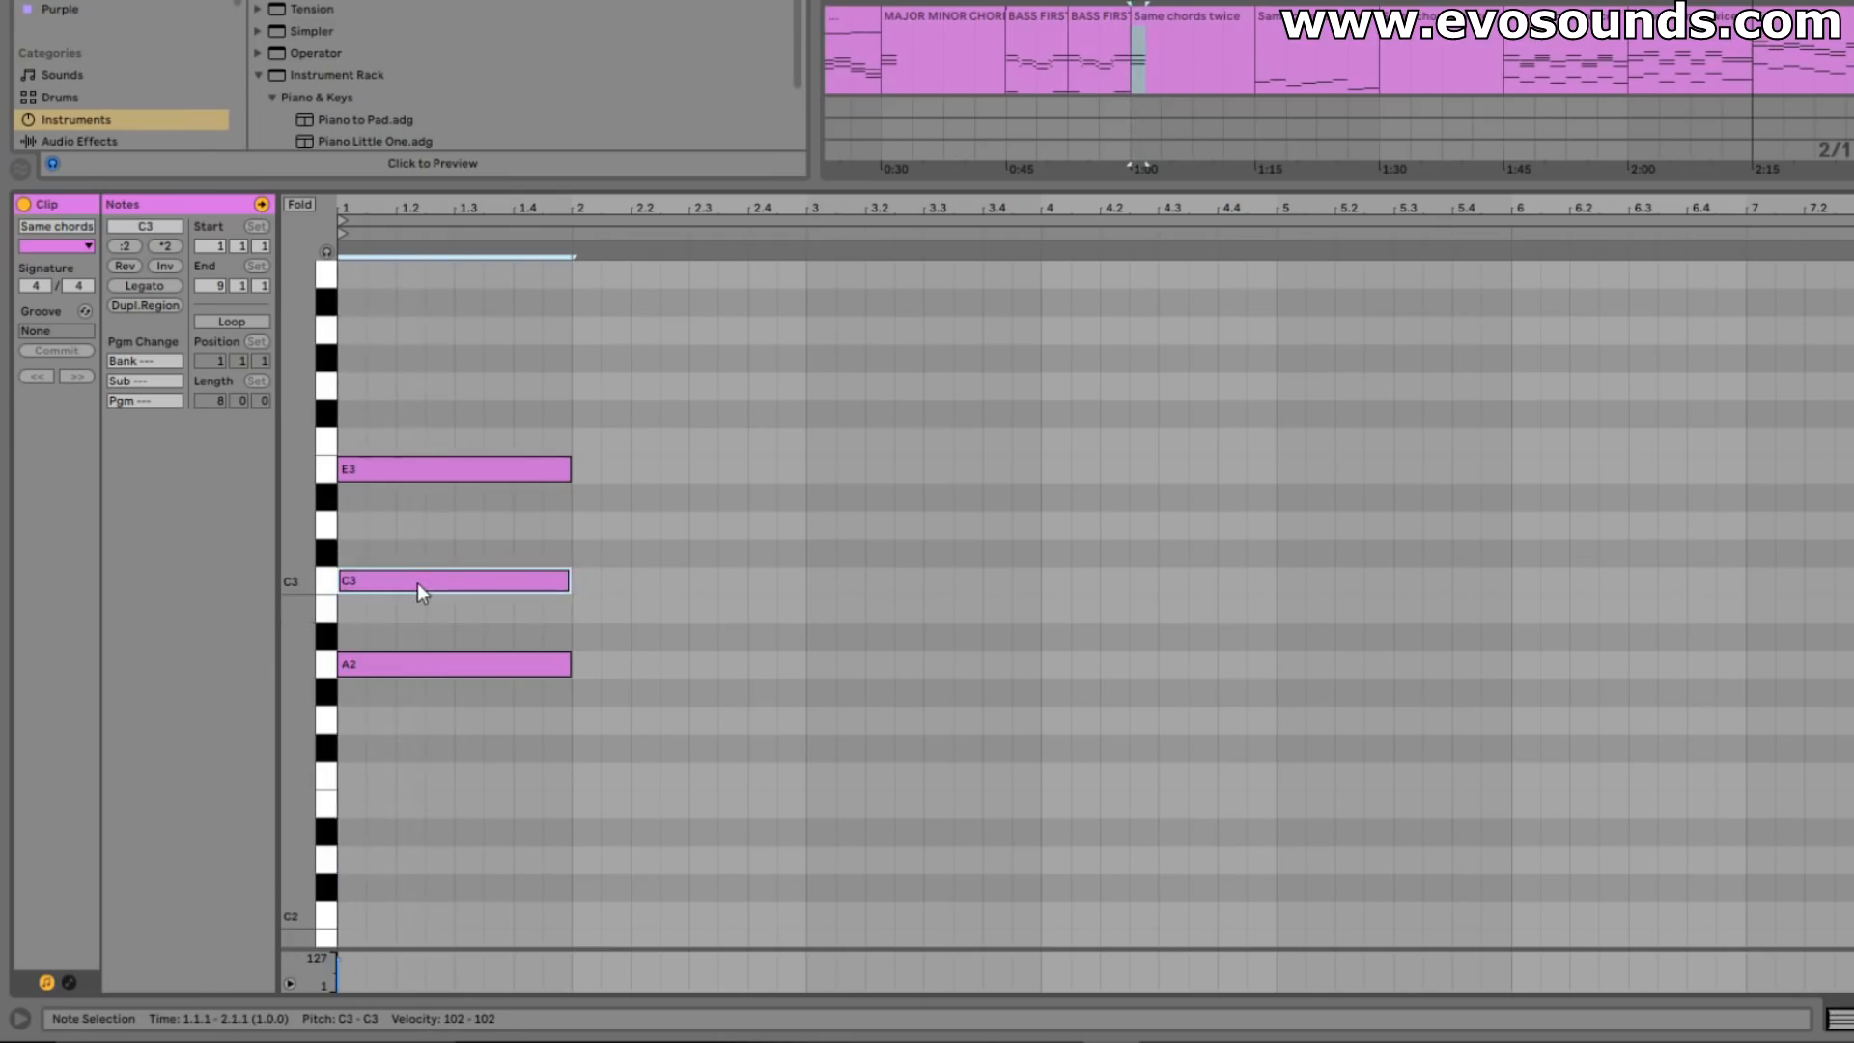
# - Duplicate the bar 1 A minor chord into bar 2 and play it back
pyautogui.moveTo(458, 729); pyautogui.dragTo(528, 399)
pyautogui.click(500, 744)
pyautogui.click(483, 585)
pyautogui.moveTo(463, 414); pyautogui.dragTo(465, 680)
pyautogui.hotkey('ctrl', 'd')
pyautogui.press('space')
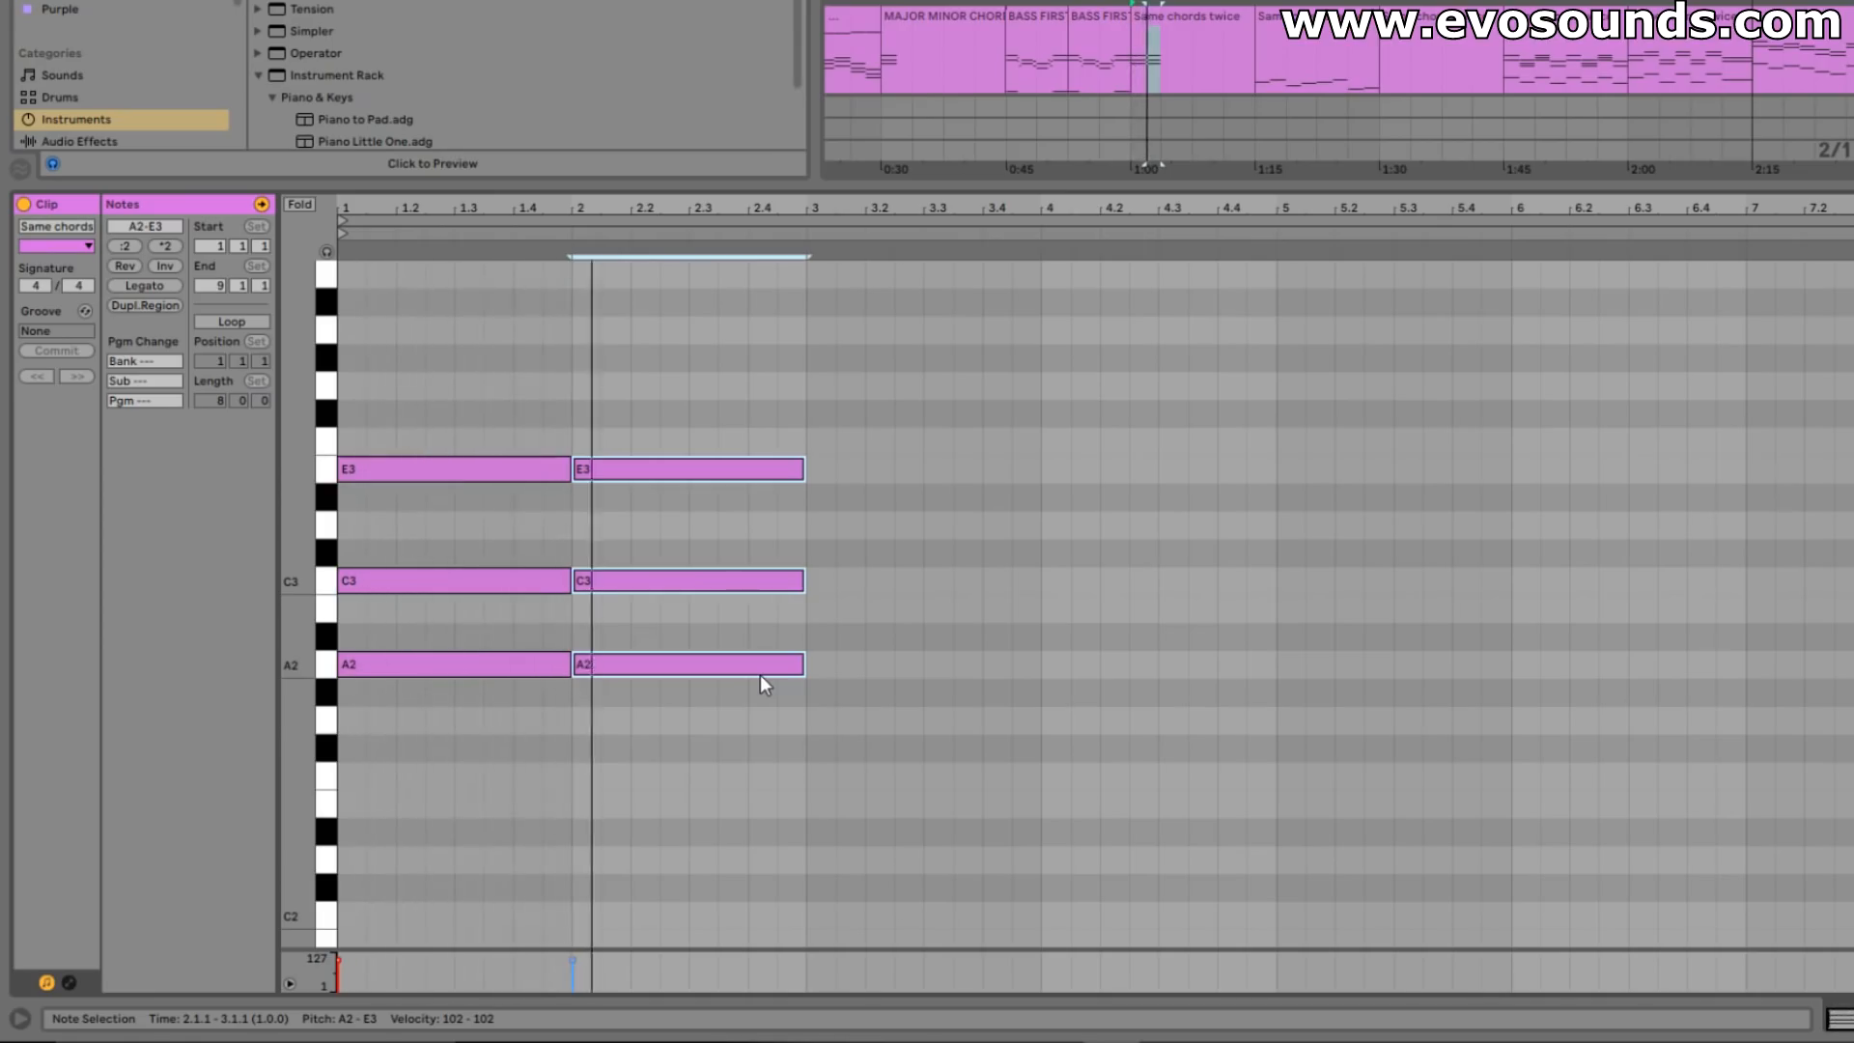
# - Raise the bar 1 chord's middle note to D3 for a sus 4 and play it resolving into bar 2
pyautogui.press('space')
pyautogui.moveTo(385, 580); pyautogui.dragTo(394, 534)
pyautogui.press('space')
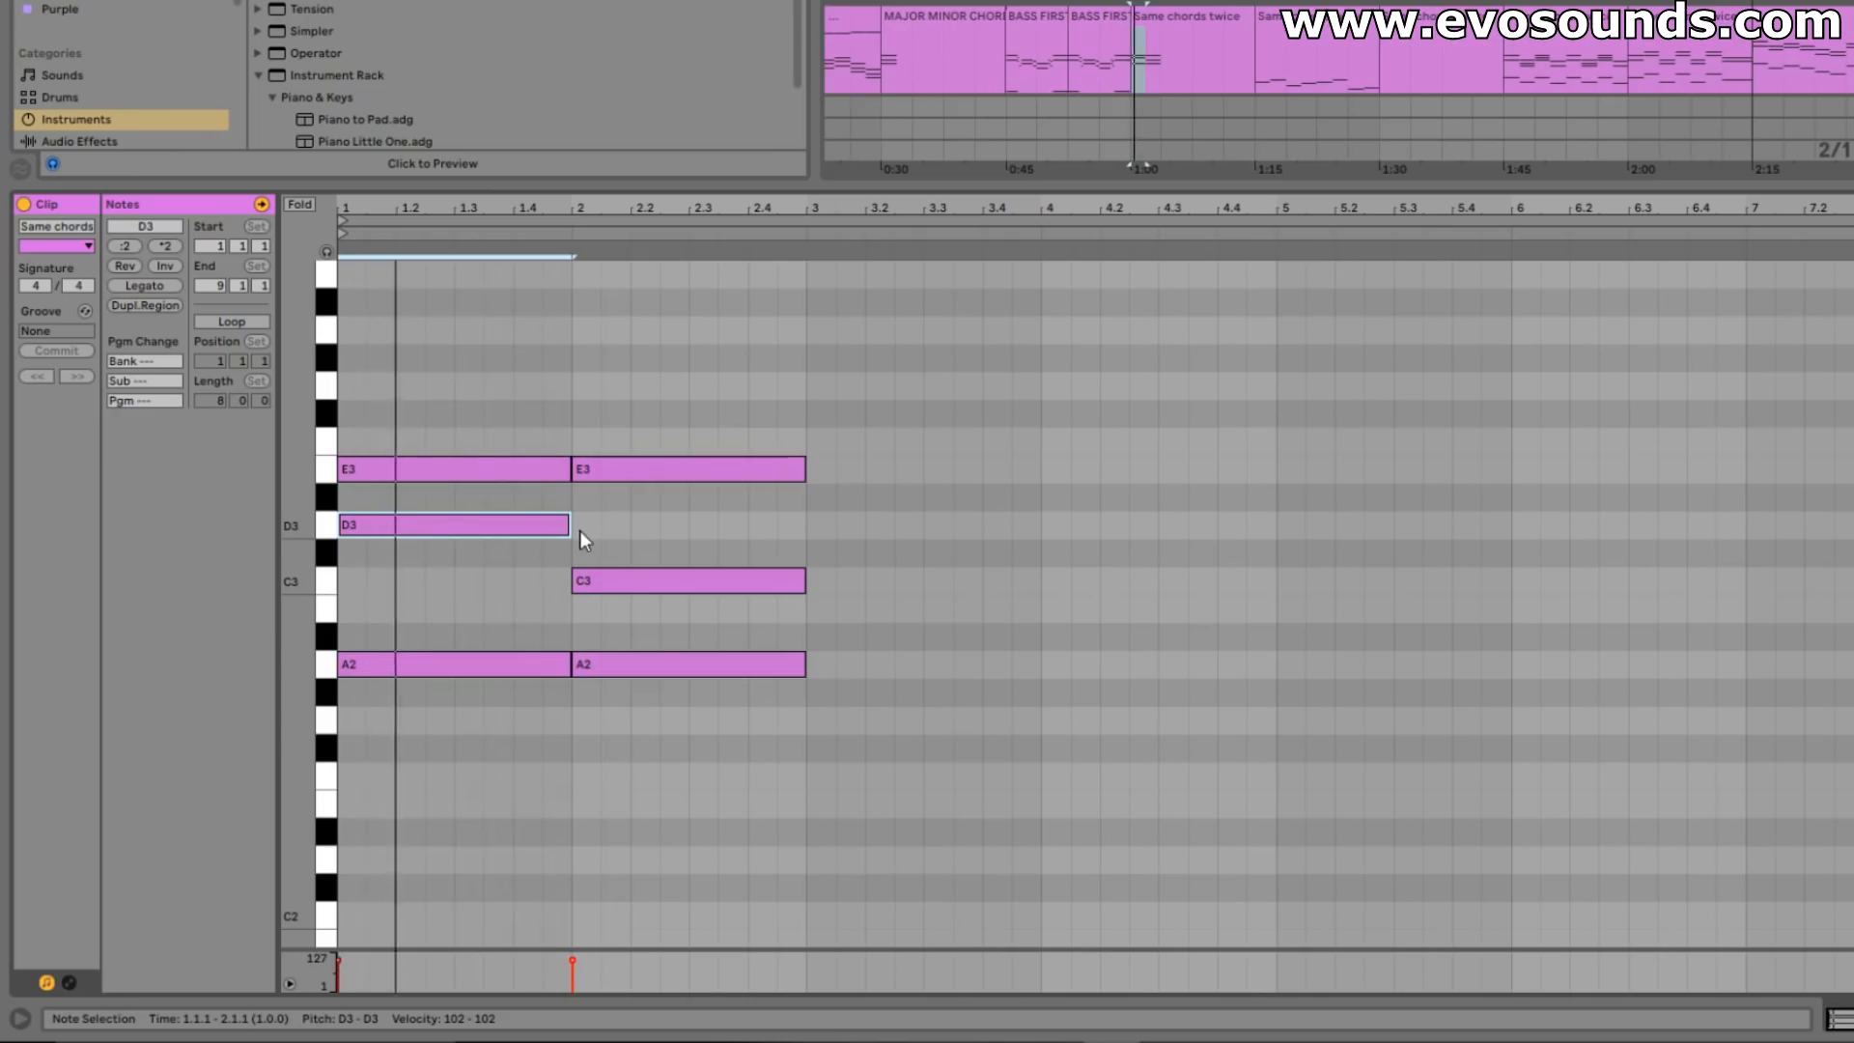
# - Duplicate the bar 2 chord into bar 3 and shift its notes down to form G2, B2 and D3
pyautogui.moveTo(686, 708); pyautogui.dragTo(782, 306)
pyautogui.hotkey('ctrl', 'd')
pyautogui.moveTo(846, 670); pyautogui.dragTo(845, 727)
pyautogui.moveTo(871, 633); pyautogui.dragTo(870, 610)
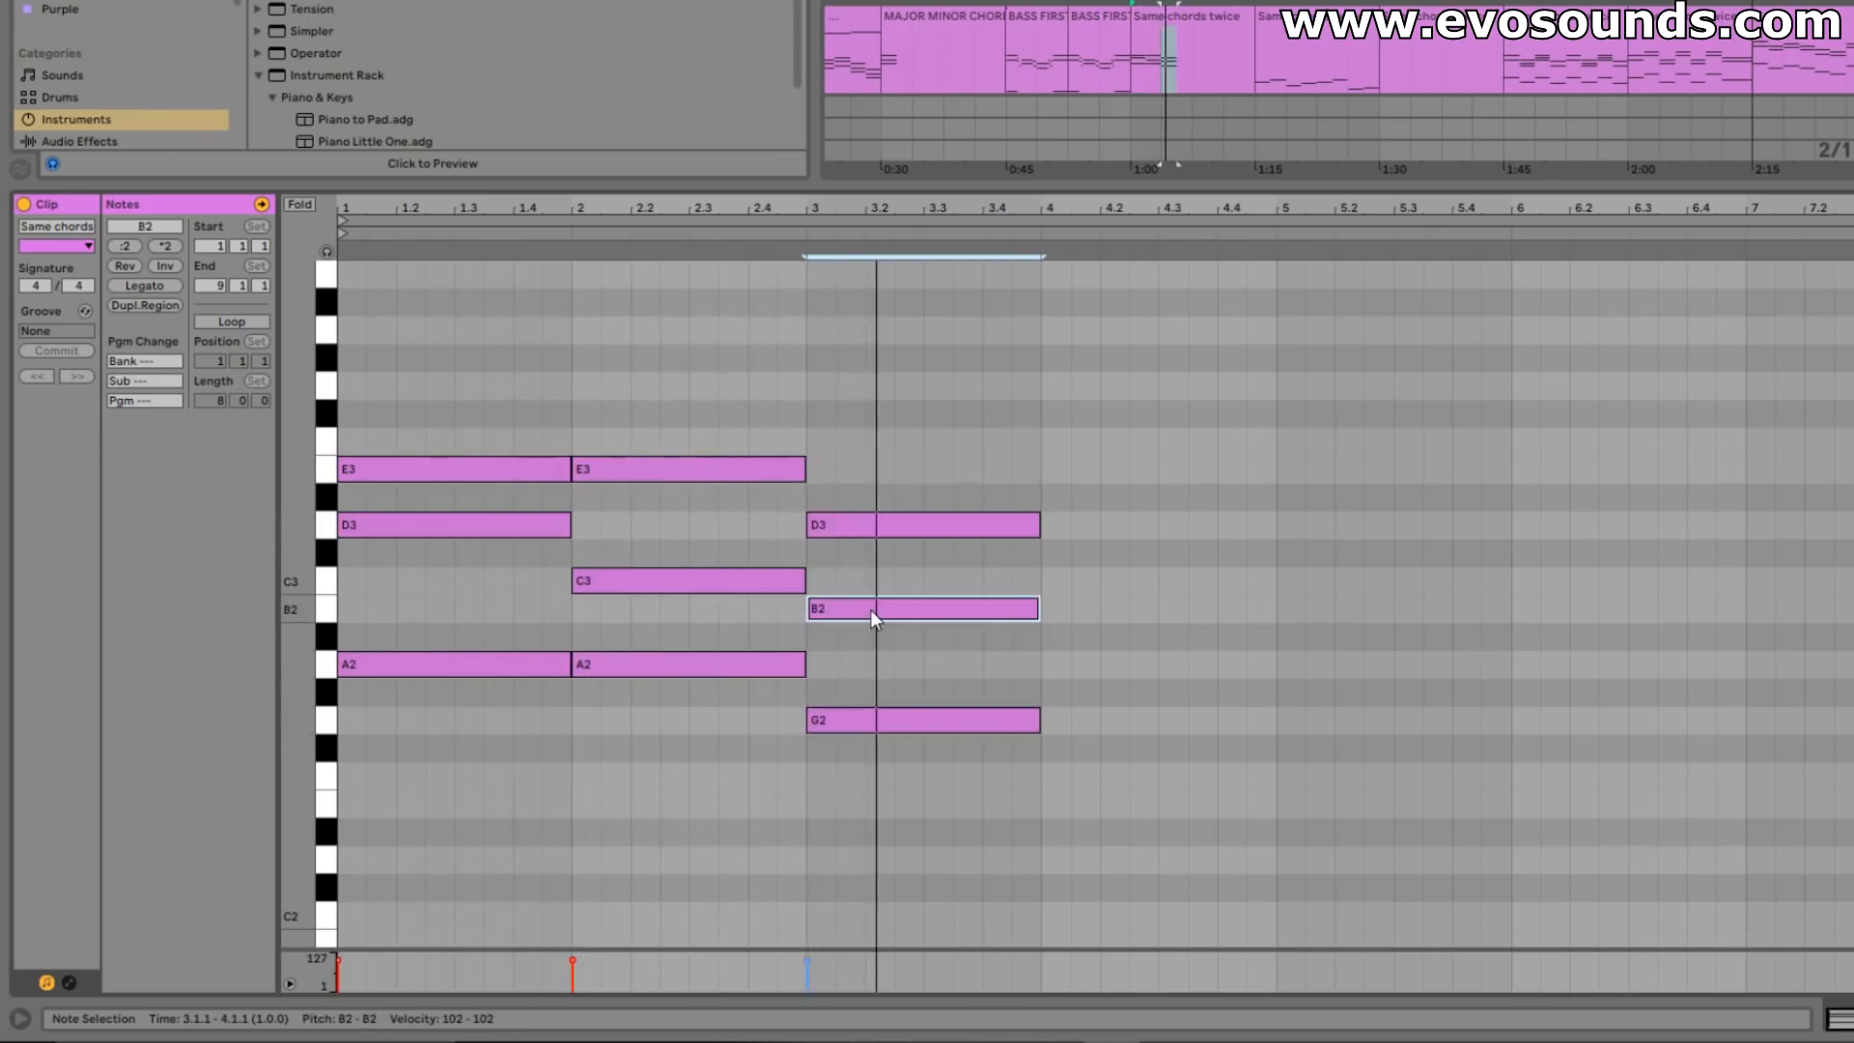
# - Duplicate the bar 3 chord into bar 4 and lower it two semitones to F2, A2 and C3
pyautogui.hotkey('ctrl', 'd')
pyautogui.moveTo(1099, 699); pyautogui.dragTo(1099, 759)
pyautogui.click(1102, 689)
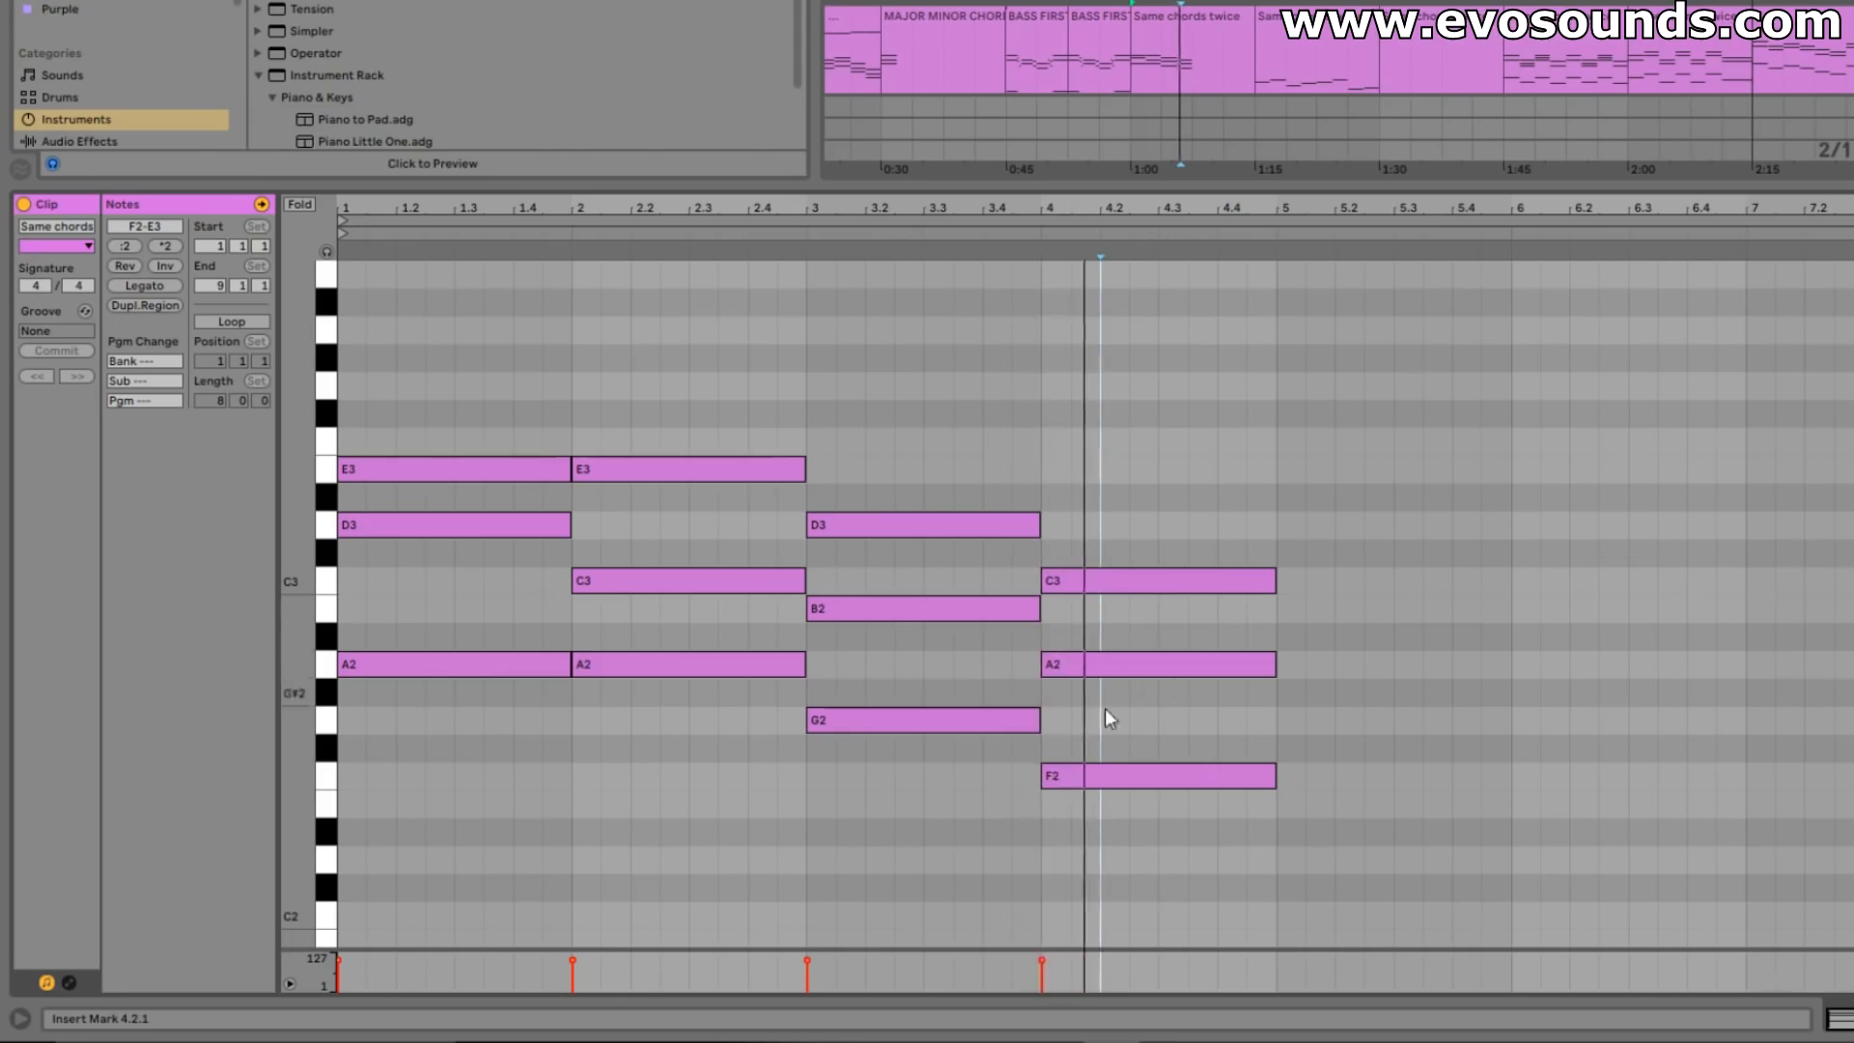
# - Duplicate the four-bar progression into bars 5 to 8 and delete the copied chords
pyautogui.moveTo(1267, 839); pyautogui.dragTo(214, 245)
pyautogui.hotkey('ctrl', 'd')
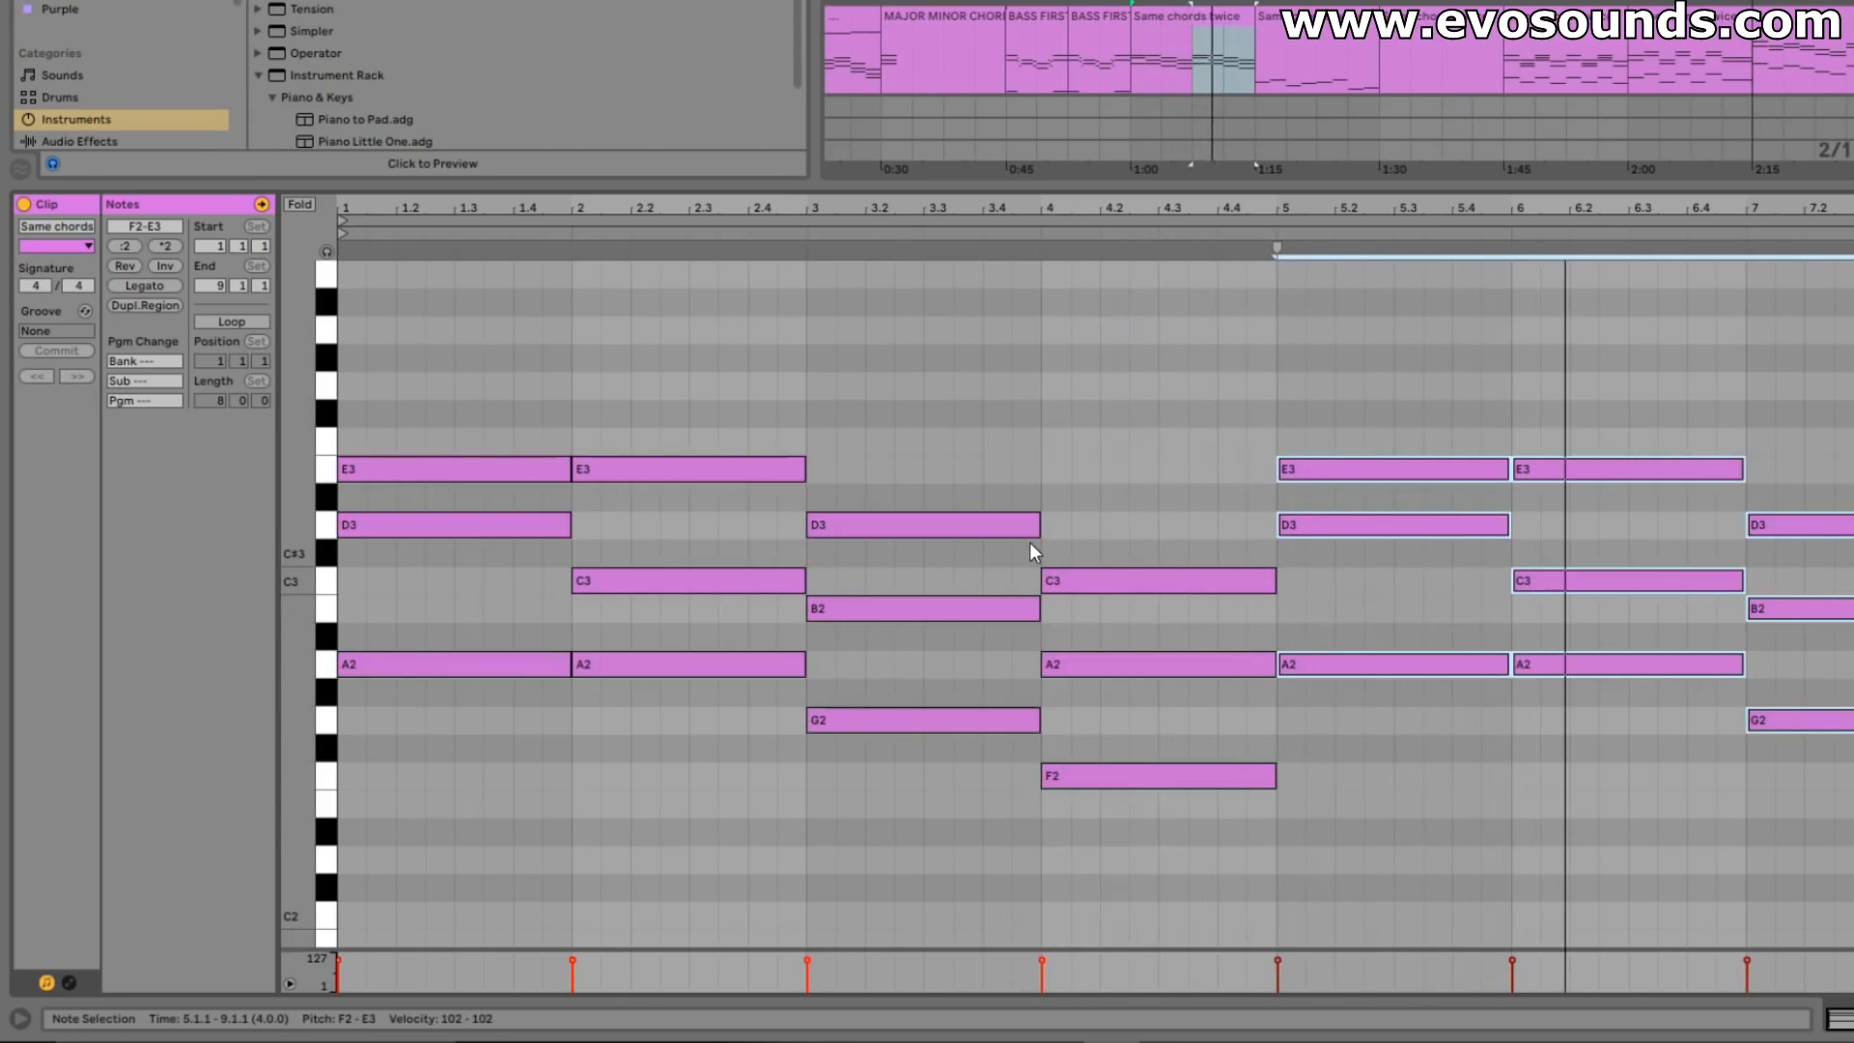
pyautogui.moveTo(1378, 836); pyautogui.dragTo(1852, 371)
pyautogui.press('Delete')
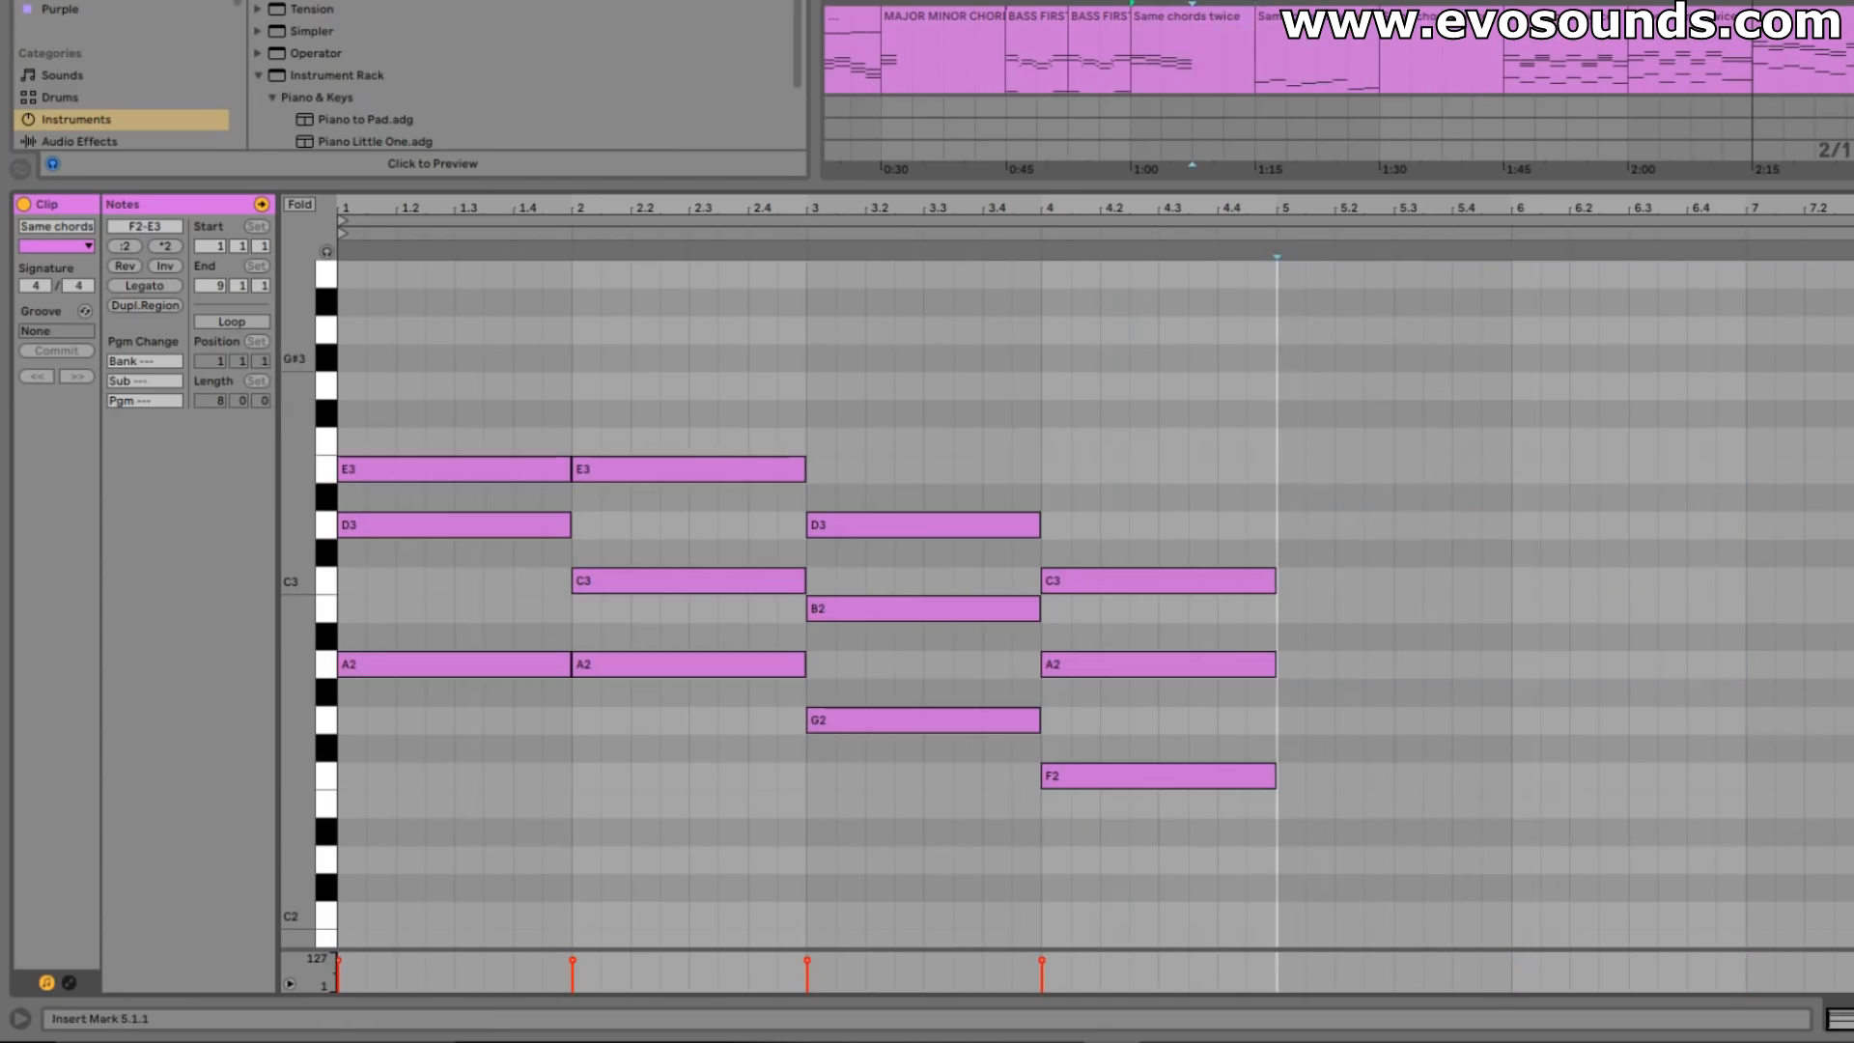
# - Delete the chords in bars 2 to 4 and lower the bar 1 chord's middle note to C3
pyautogui.moveTo(1187, 314); pyautogui.dragTo(715, 1009)
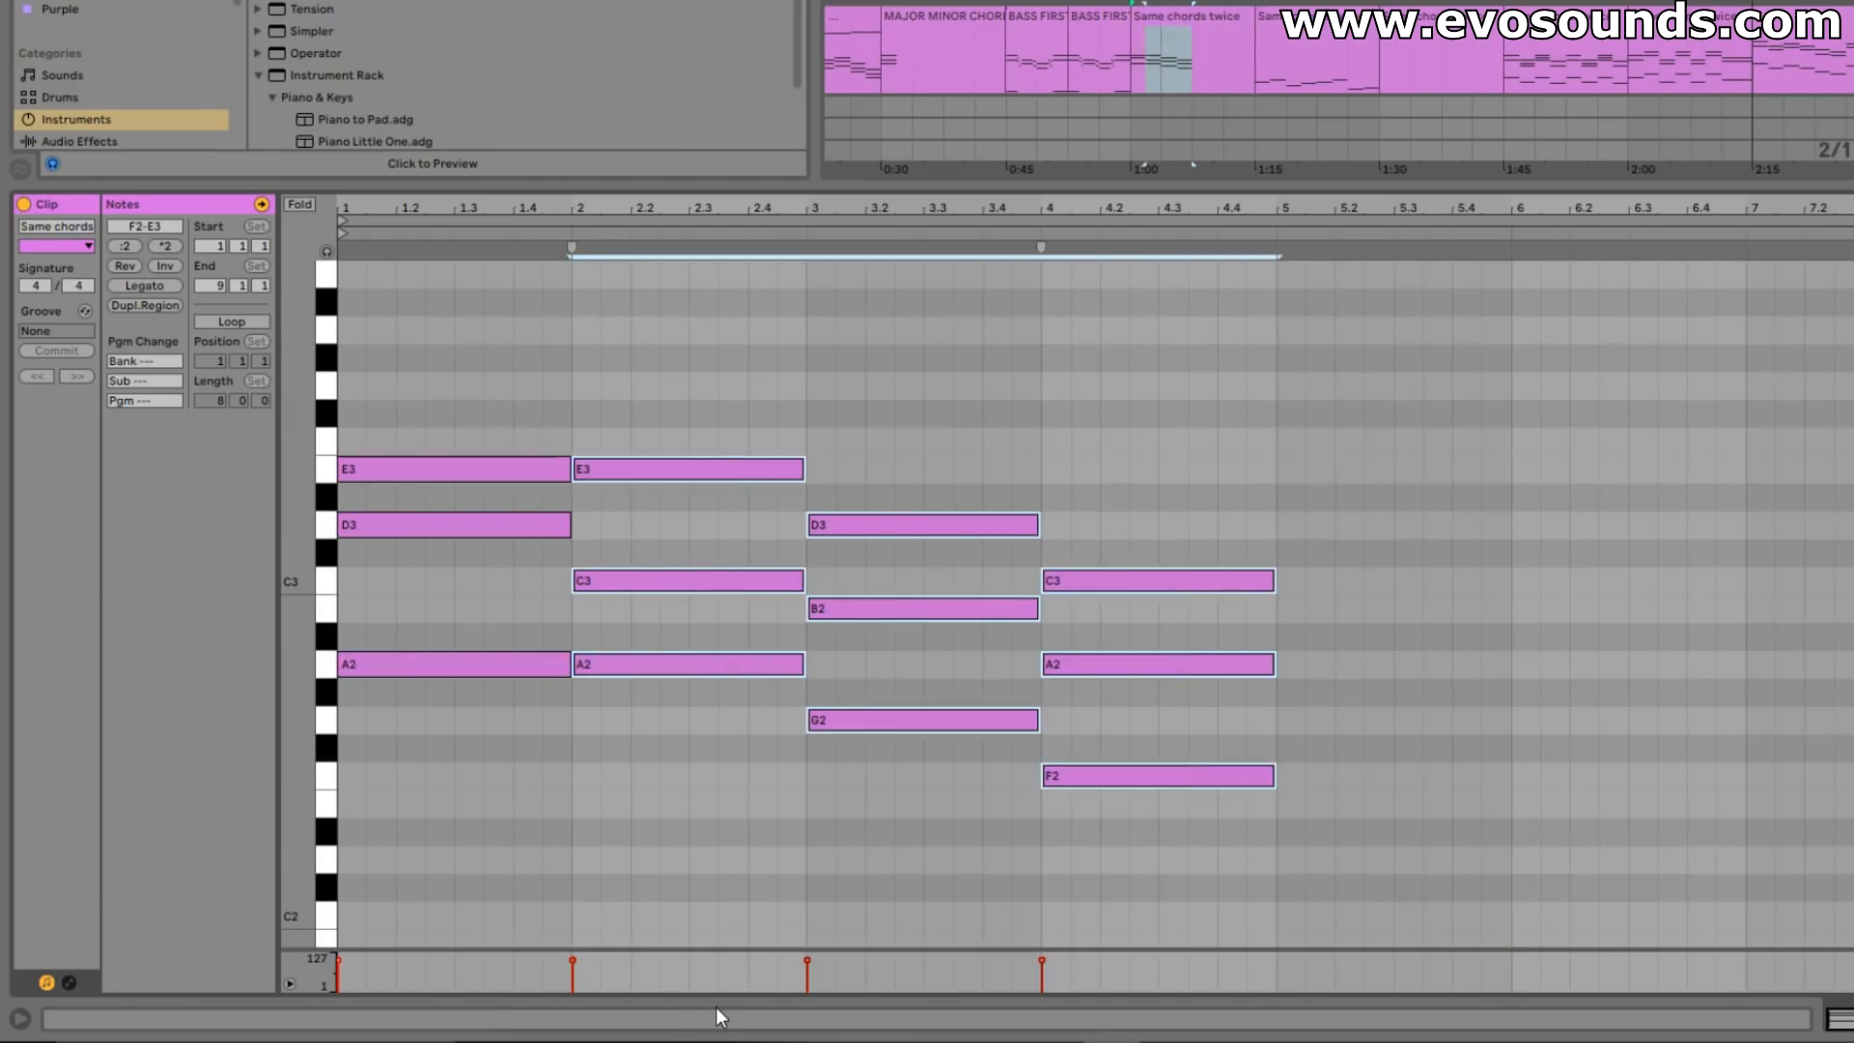
pyautogui.press('Delete')
pyautogui.moveTo(415, 527); pyautogui.dragTo(429, 583)
# - Duplicate the bar 1 chord into bar 2, reshape it to F2, G2 and C3 as a sus 2, and play it
pyautogui.hotkey('ctrl', 'a')
pyautogui.hotkey('ctrl', 'd')
pyautogui.moveTo(659, 672); pyautogui.dragTo(670, 774)
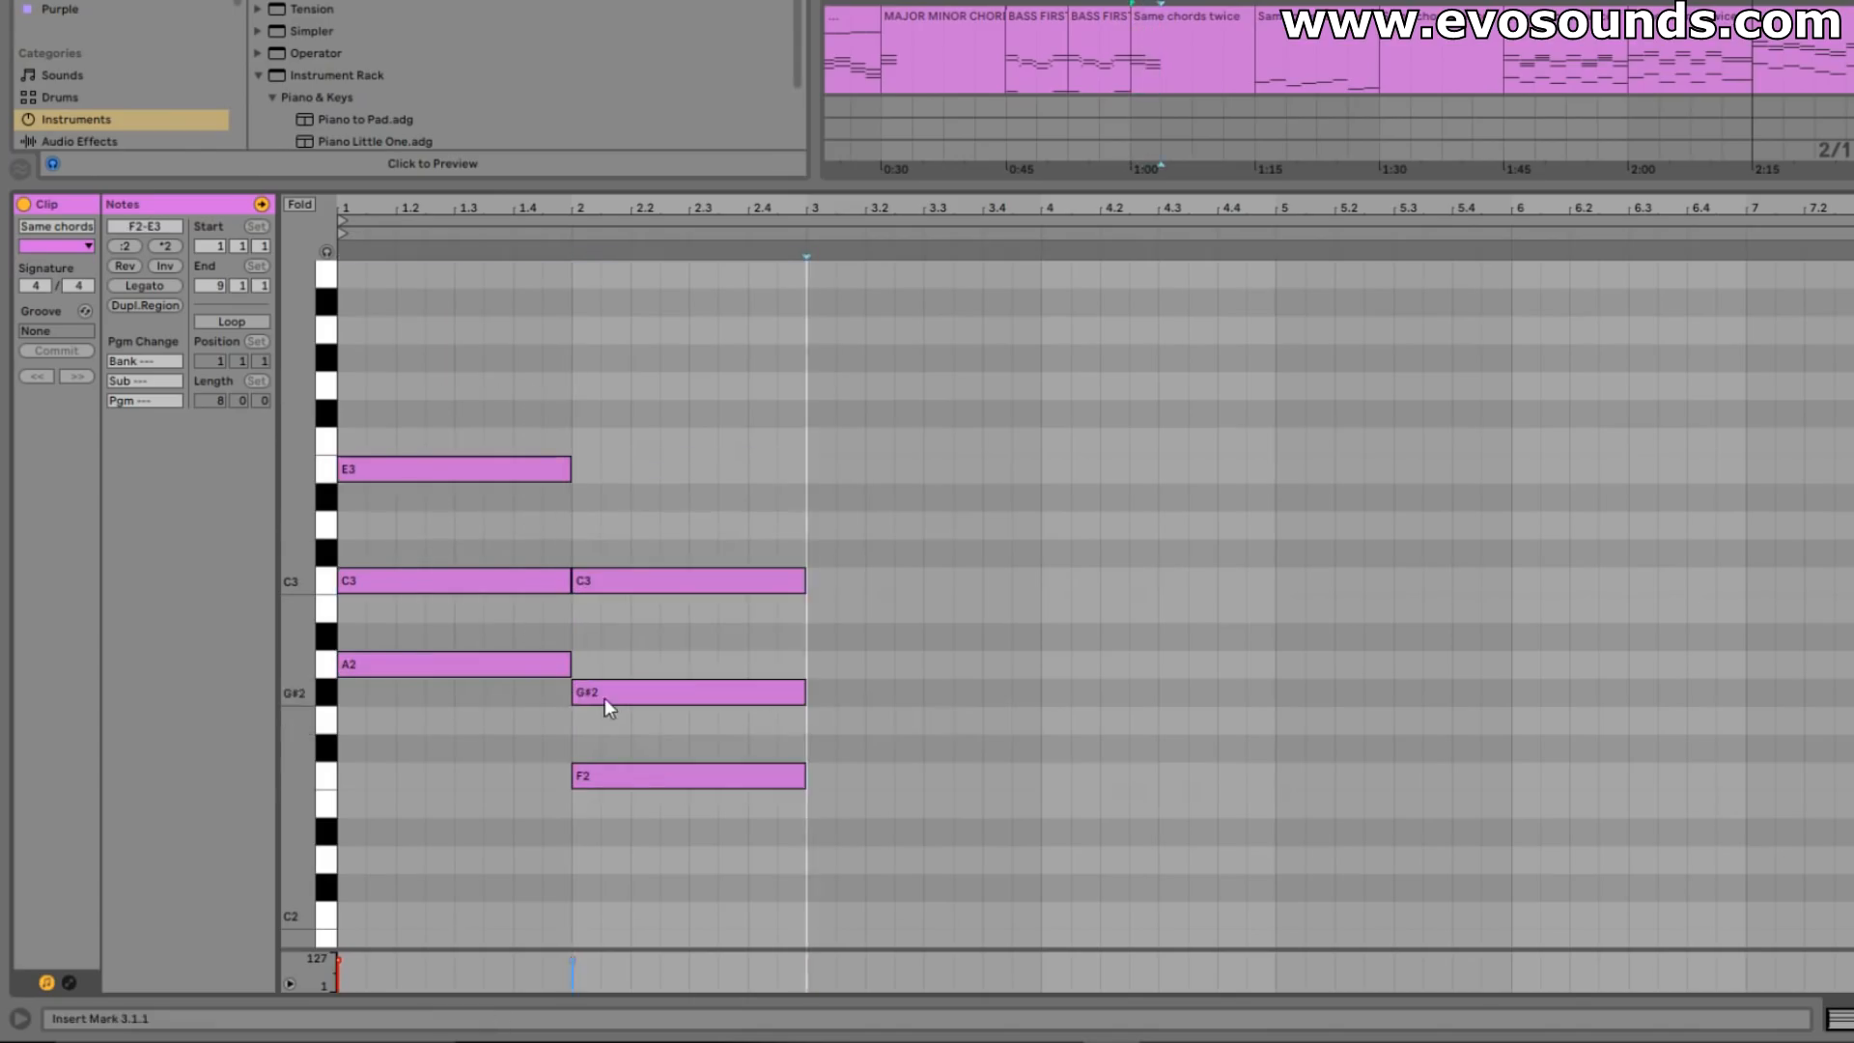
pyautogui.moveTo(604, 698)
pyautogui.mouseDown()
pyautogui.moveTo(610, 681)
pyautogui.moveTo(621, 728)
pyautogui.mouseUp()
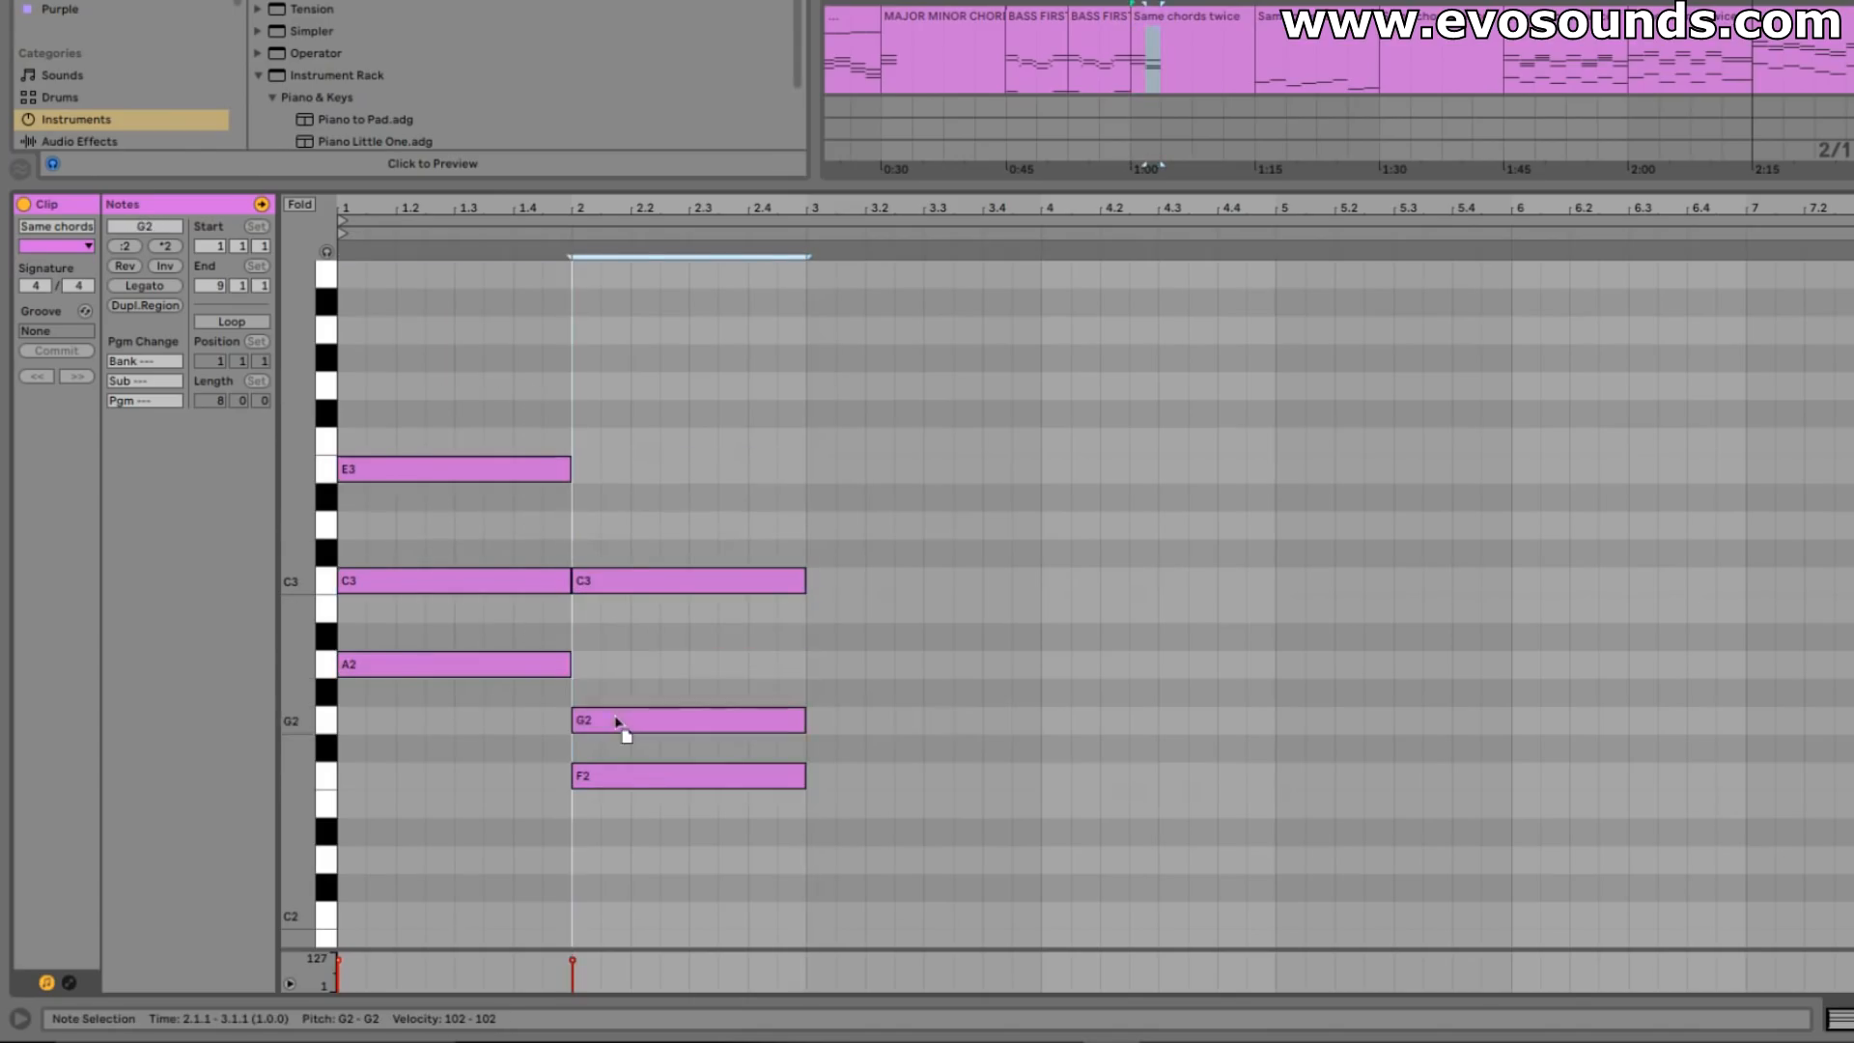
pyautogui.click(680, 578)
pyautogui.press('space')
# - Duplicate the bar 2 chord into bar 3 and reshape it to G2, B2 and D3
pyautogui.moveTo(711, 848); pyautogui.dragTo(733, 582)
pyautogui.hotkey('ctrl', 'd')
pyautogui.moveTo(852, 773); pyautogui.dragTo(856, 737)
pyautogui.click(843, 666)
pyautogui.moveTo(844, 666); pyautogui.dragTo(843, 608)
# - Duplicate the bar 3 chord into bar 4, reshape it to A2, C3 and E3, and select the whole progression
pyautogui.moveTo(907, 763); pyautogui.dragTo(966, 526)
pyautogui.hotkey('ctrl', 'd')
pyautogui.moveTo(1078, 719); pyautogui.dragTo(1081, 670)
pyautogui.click(1098, 548)
pyautogui.moveTo(1099, 548); pyautogui.dragTo(1106, 579)
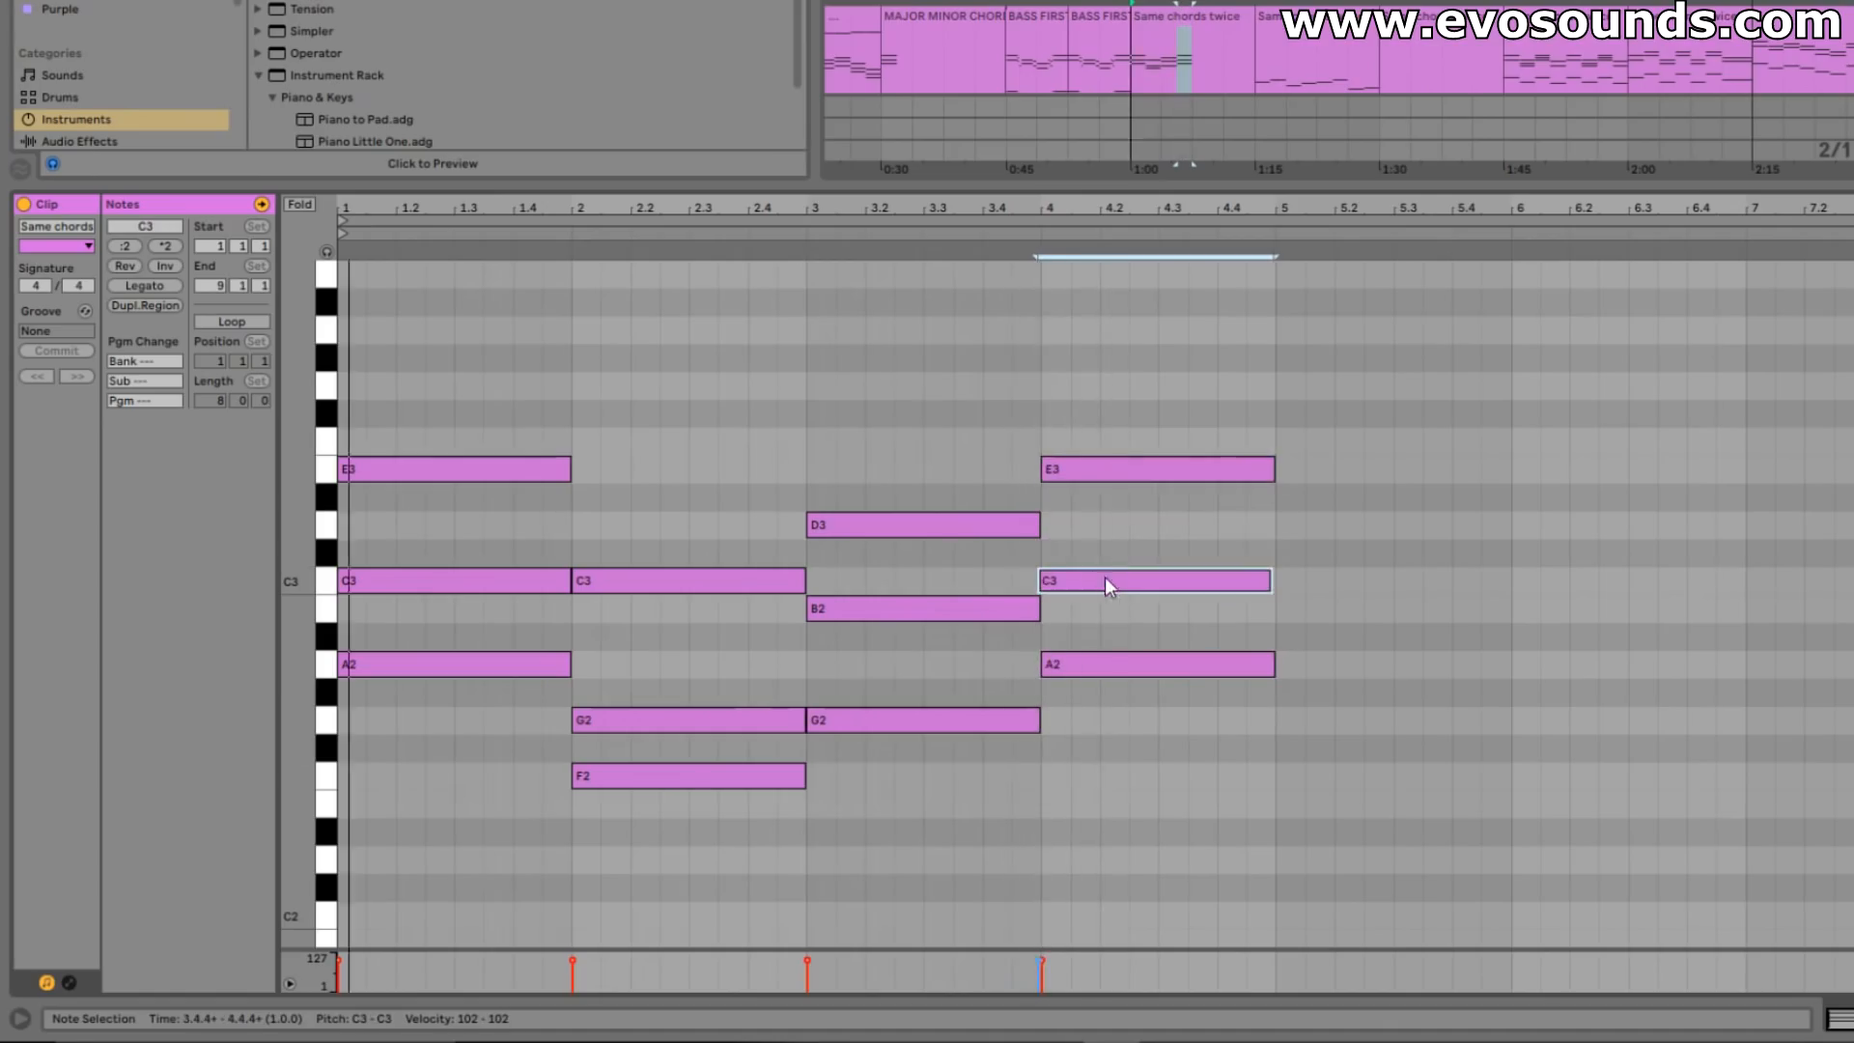
pyautogui.moveTo(1265, 915); pyautogui.dragTo(384, 299)
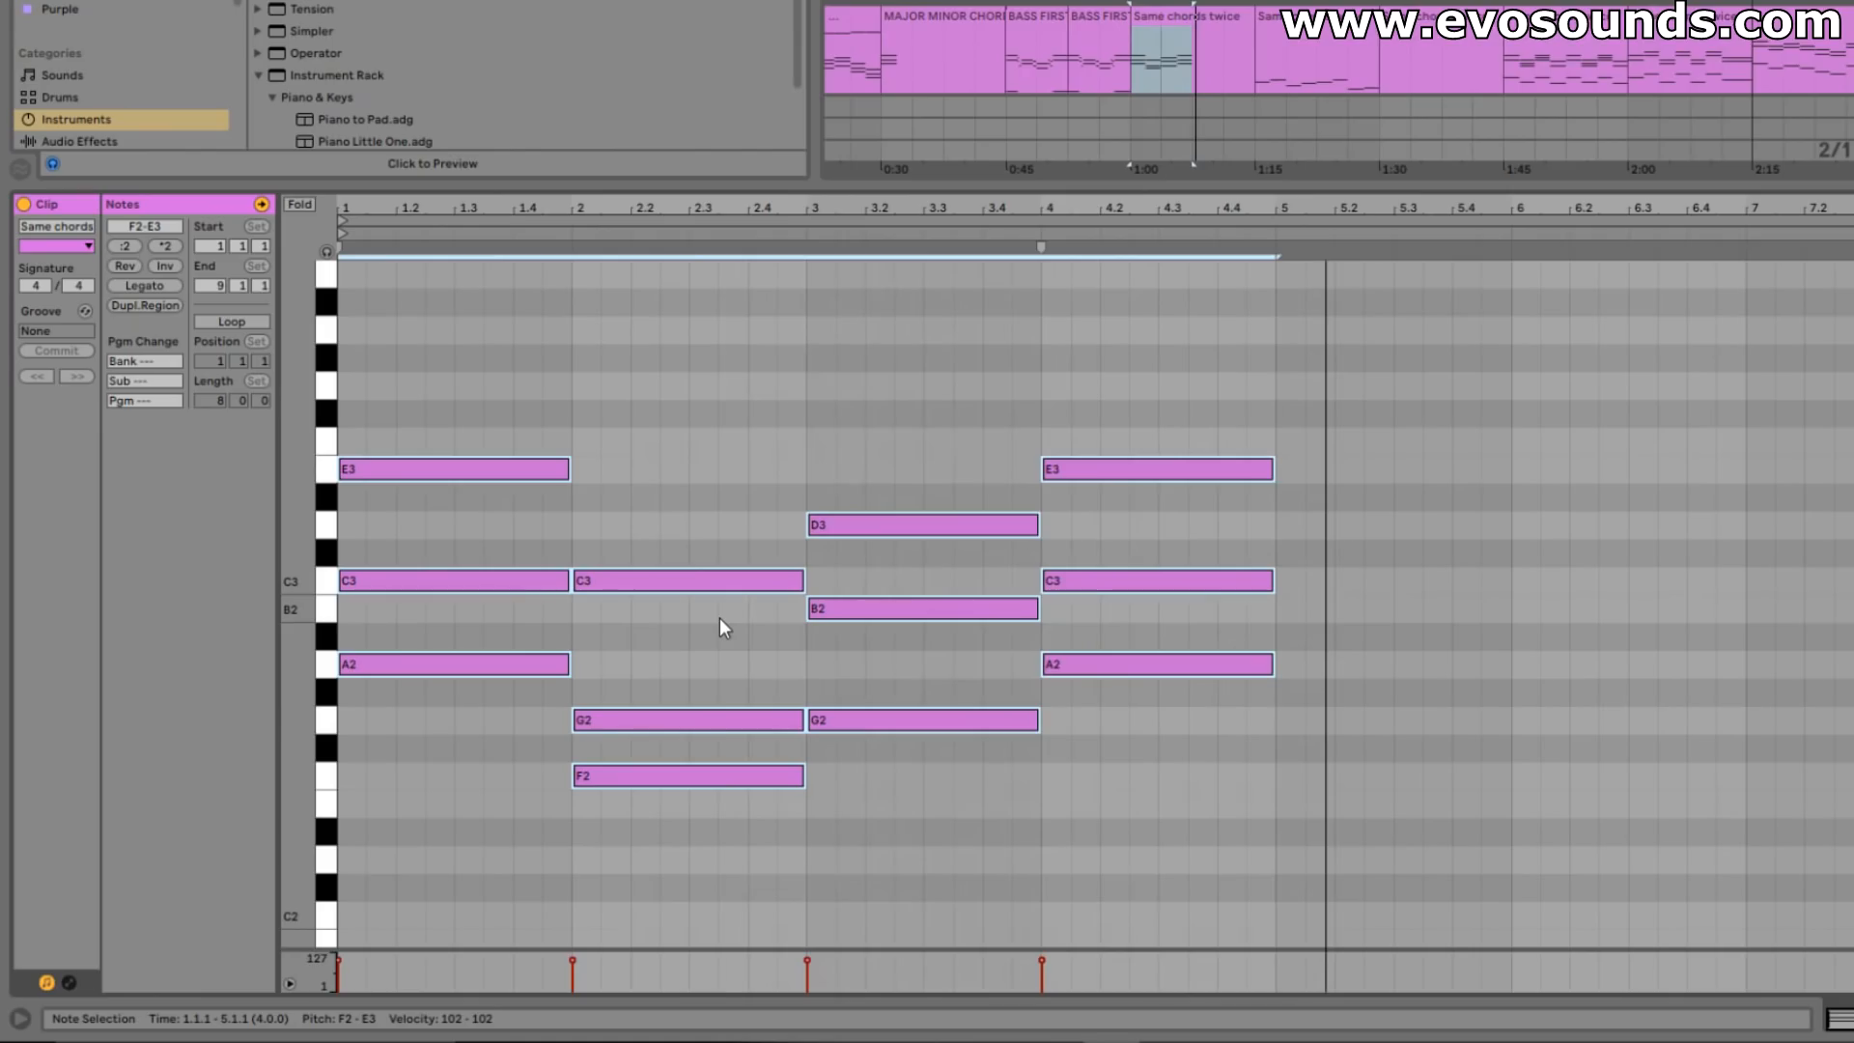
# - Raise the bar 2 chord's middle note to A2 and play the progression
pyautogui.click(601, 720)
pyautogui.moveTo(645, 205); pyautogui.dragTo(808, 256)
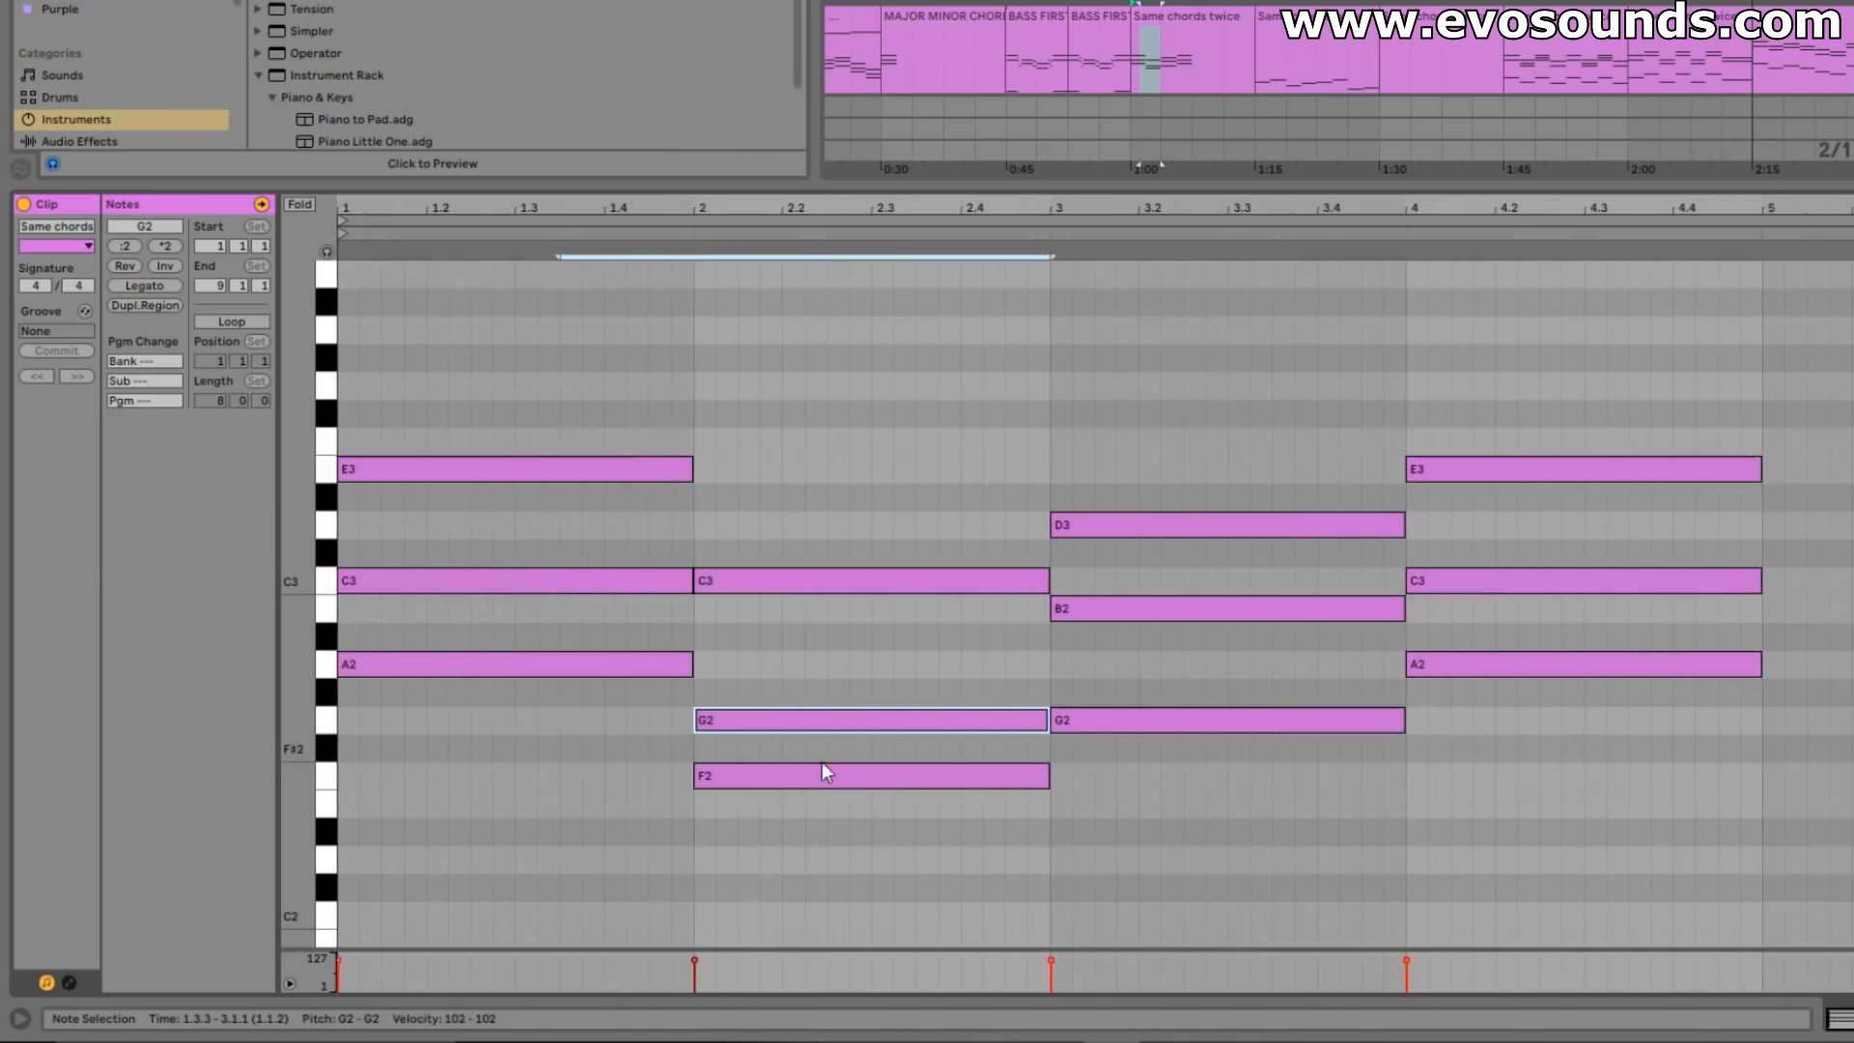
pyautogui.moveTo(761, 362); pyautogui.dragTo(844, 971)
pyautogui.moveTo(1092, 423); pyautogui.dragTo(1145, 804)
pyautogui.click(764, 719)
pyautogui.moveTo(798, 469); pyautogui.dragTo(772, 793)
pyautogui.moveTo(742, 722); pyautogui.dragTo(757, 686)
pyautogui.click(745, 693)
pyautogui.press('space')
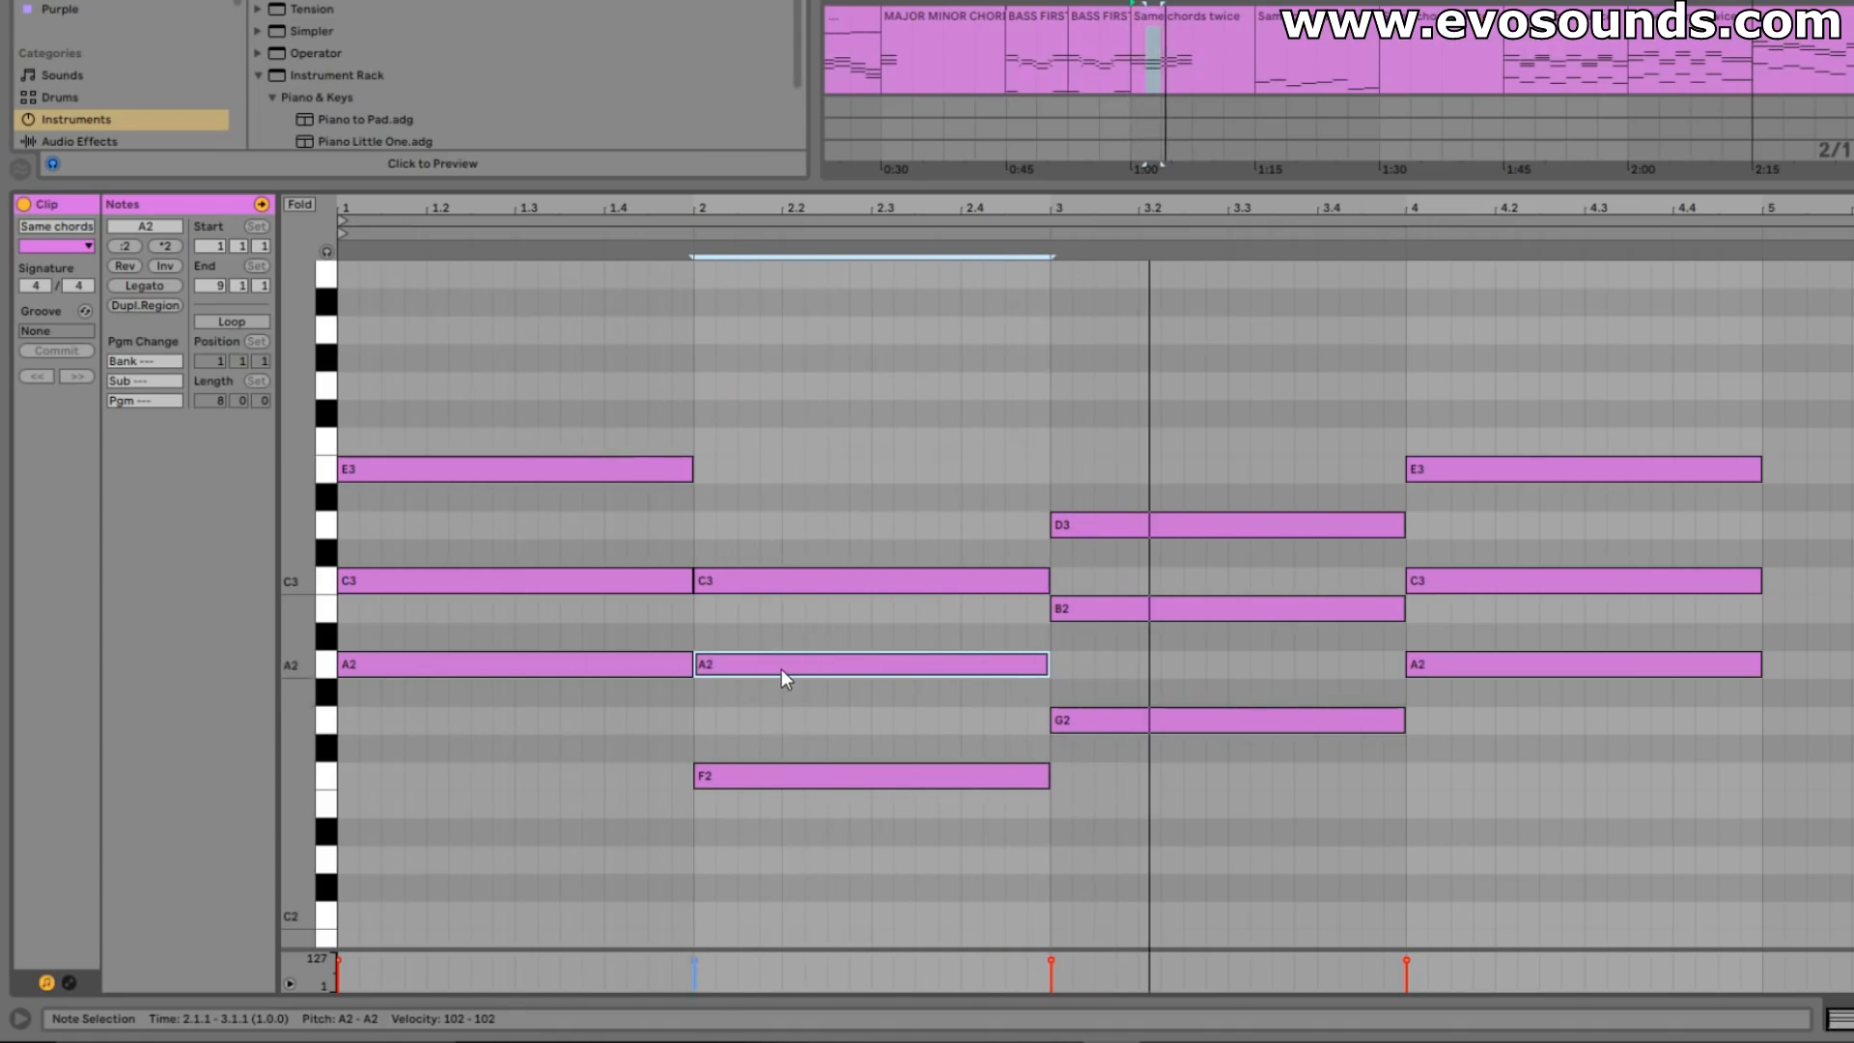
# - Try the bar 2 chord's middle note at G2 and at B2 with playback, and return it to A2
pyautogui.moveTo(759, 676); pyautogui.dragTo(761, 710)
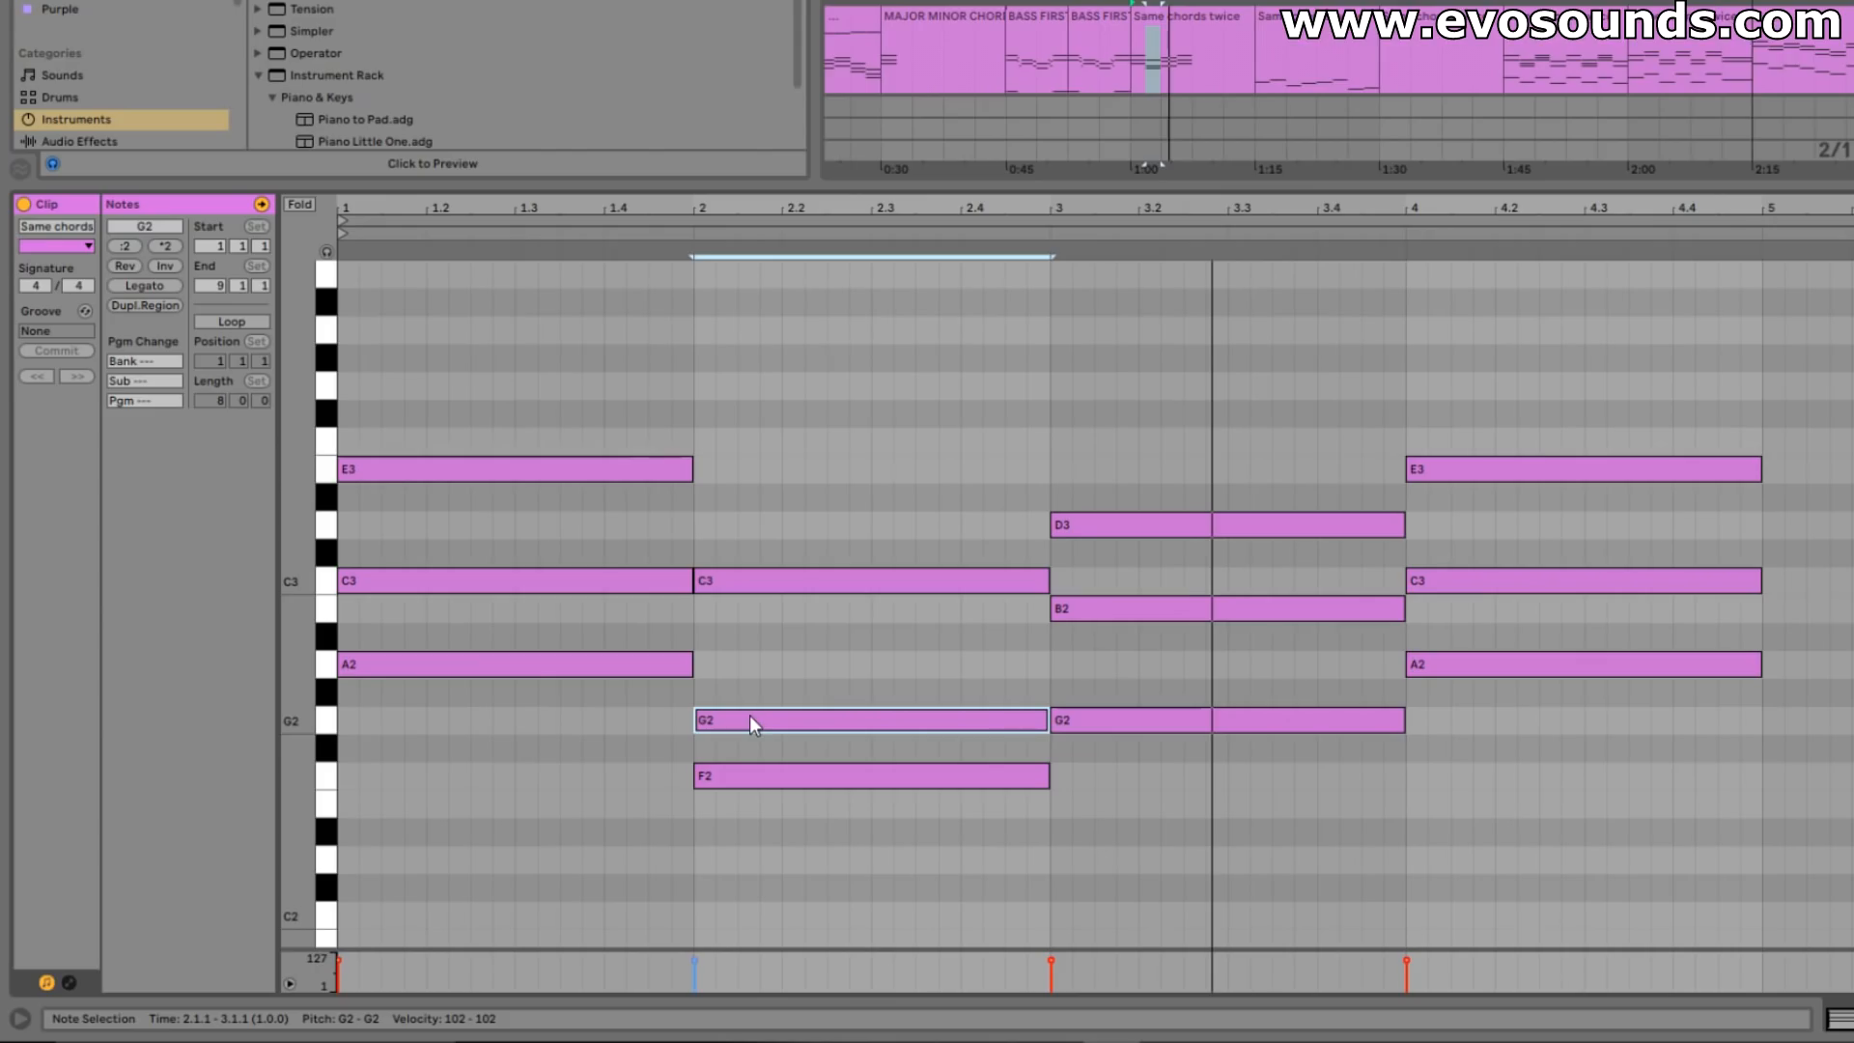
pyautogui.moveTo(750, 716); pyautogui.dragTo(749, 617)
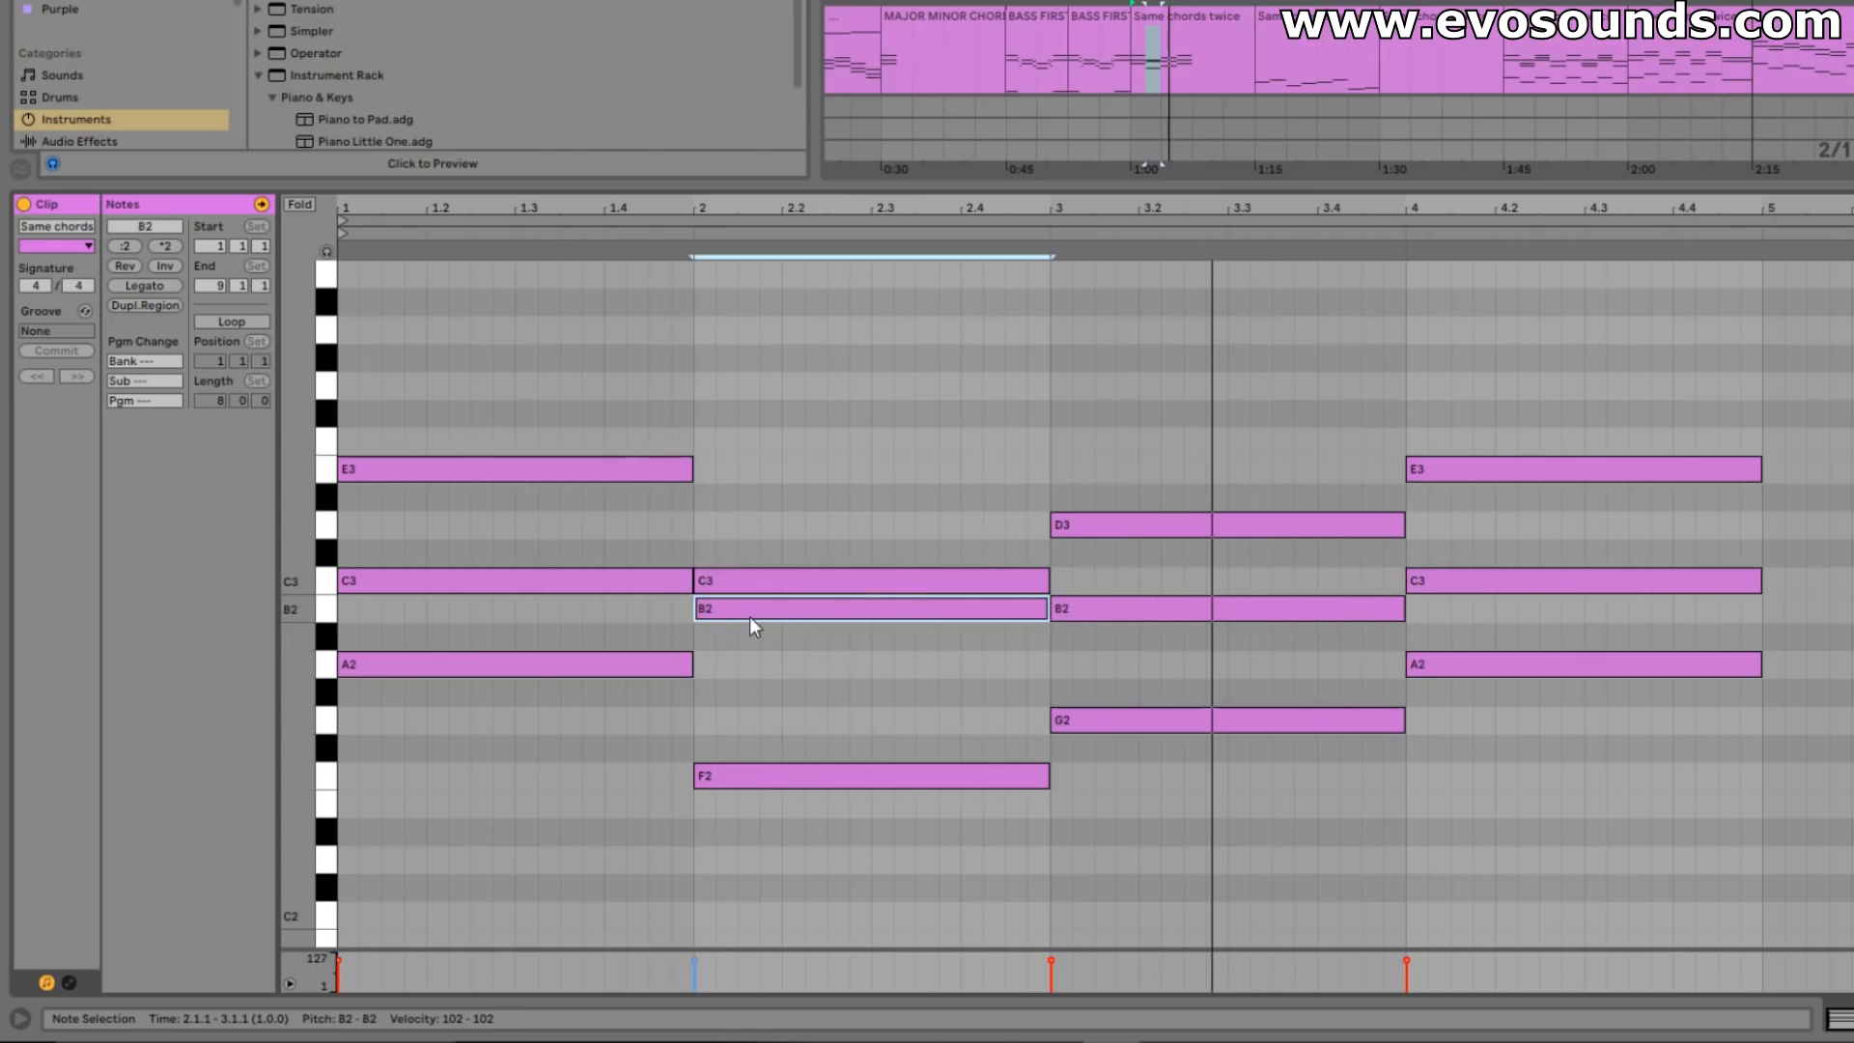
pyautogui.moveTo(581, 610)
pyautogui.mouseDown()
pyautogui.moveTo(785, 622)
pyautogui.moveTo(801, 604)
pyautogui.moveTo(782, 623)
pyautogui.mouseUp()
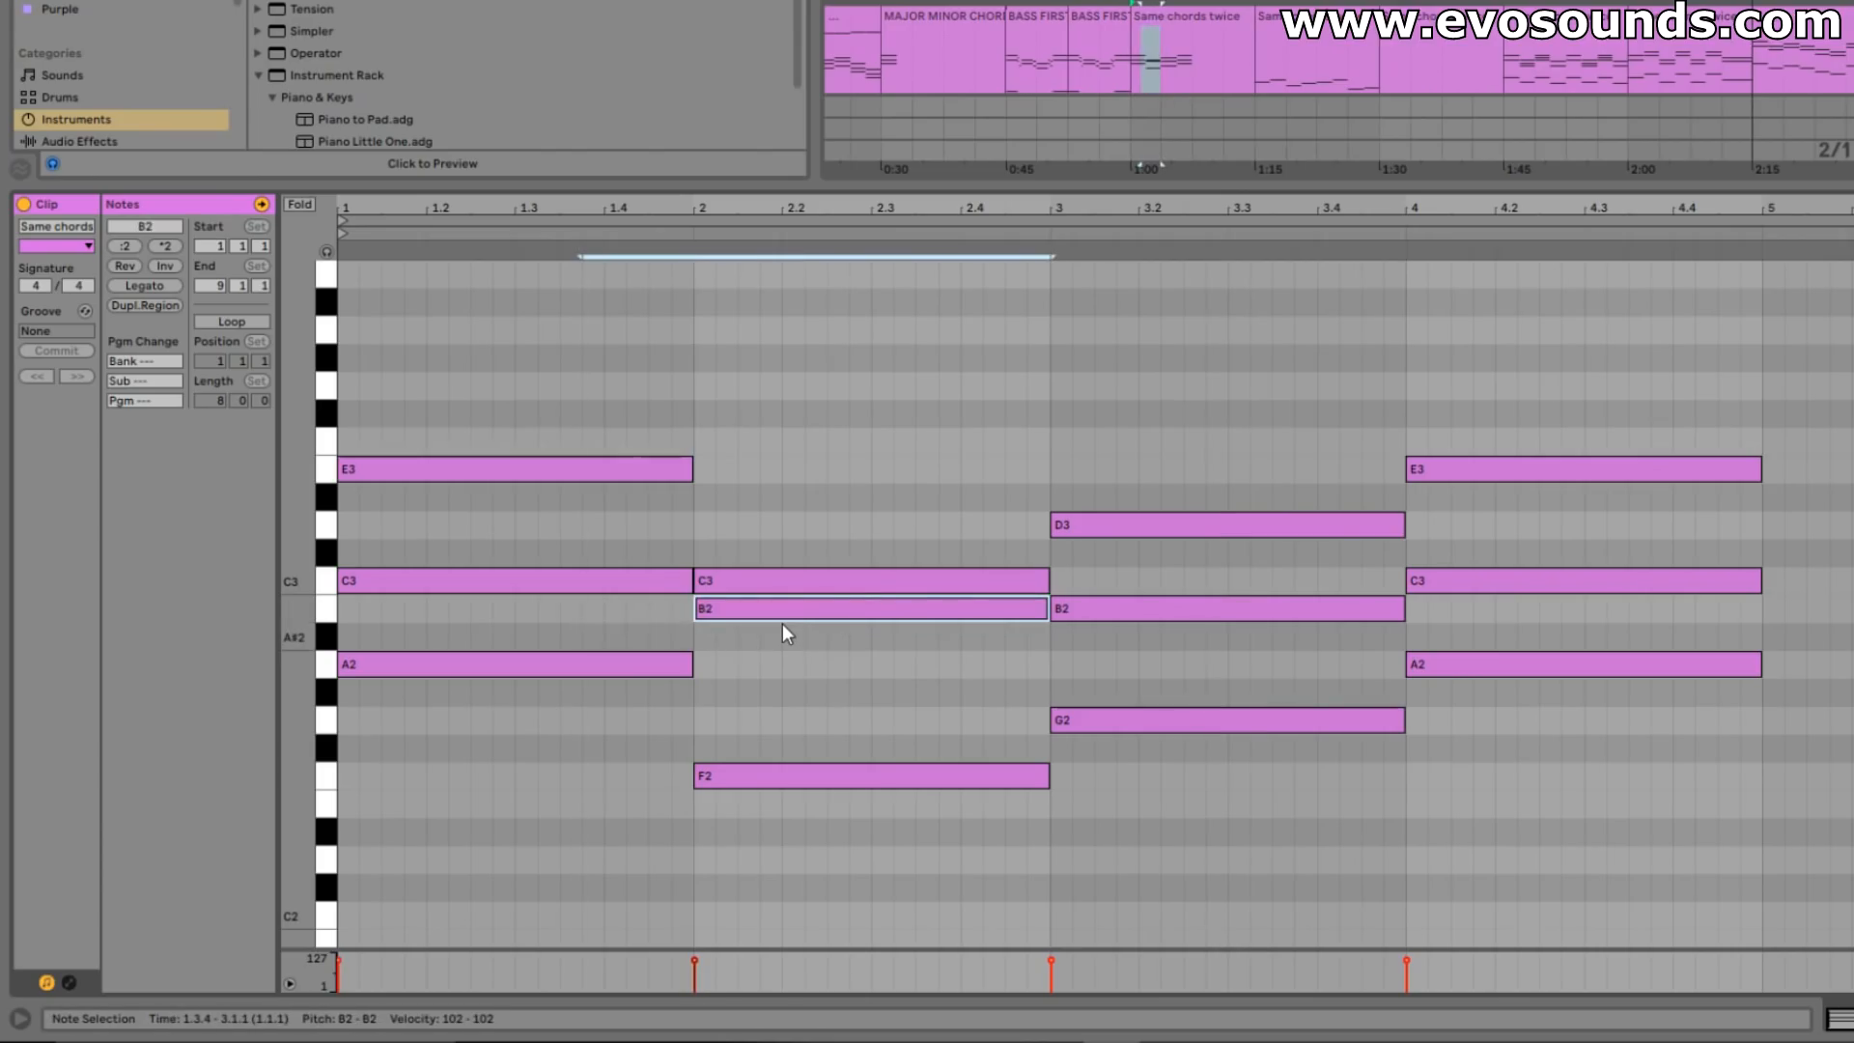
pyautogui.press('space')
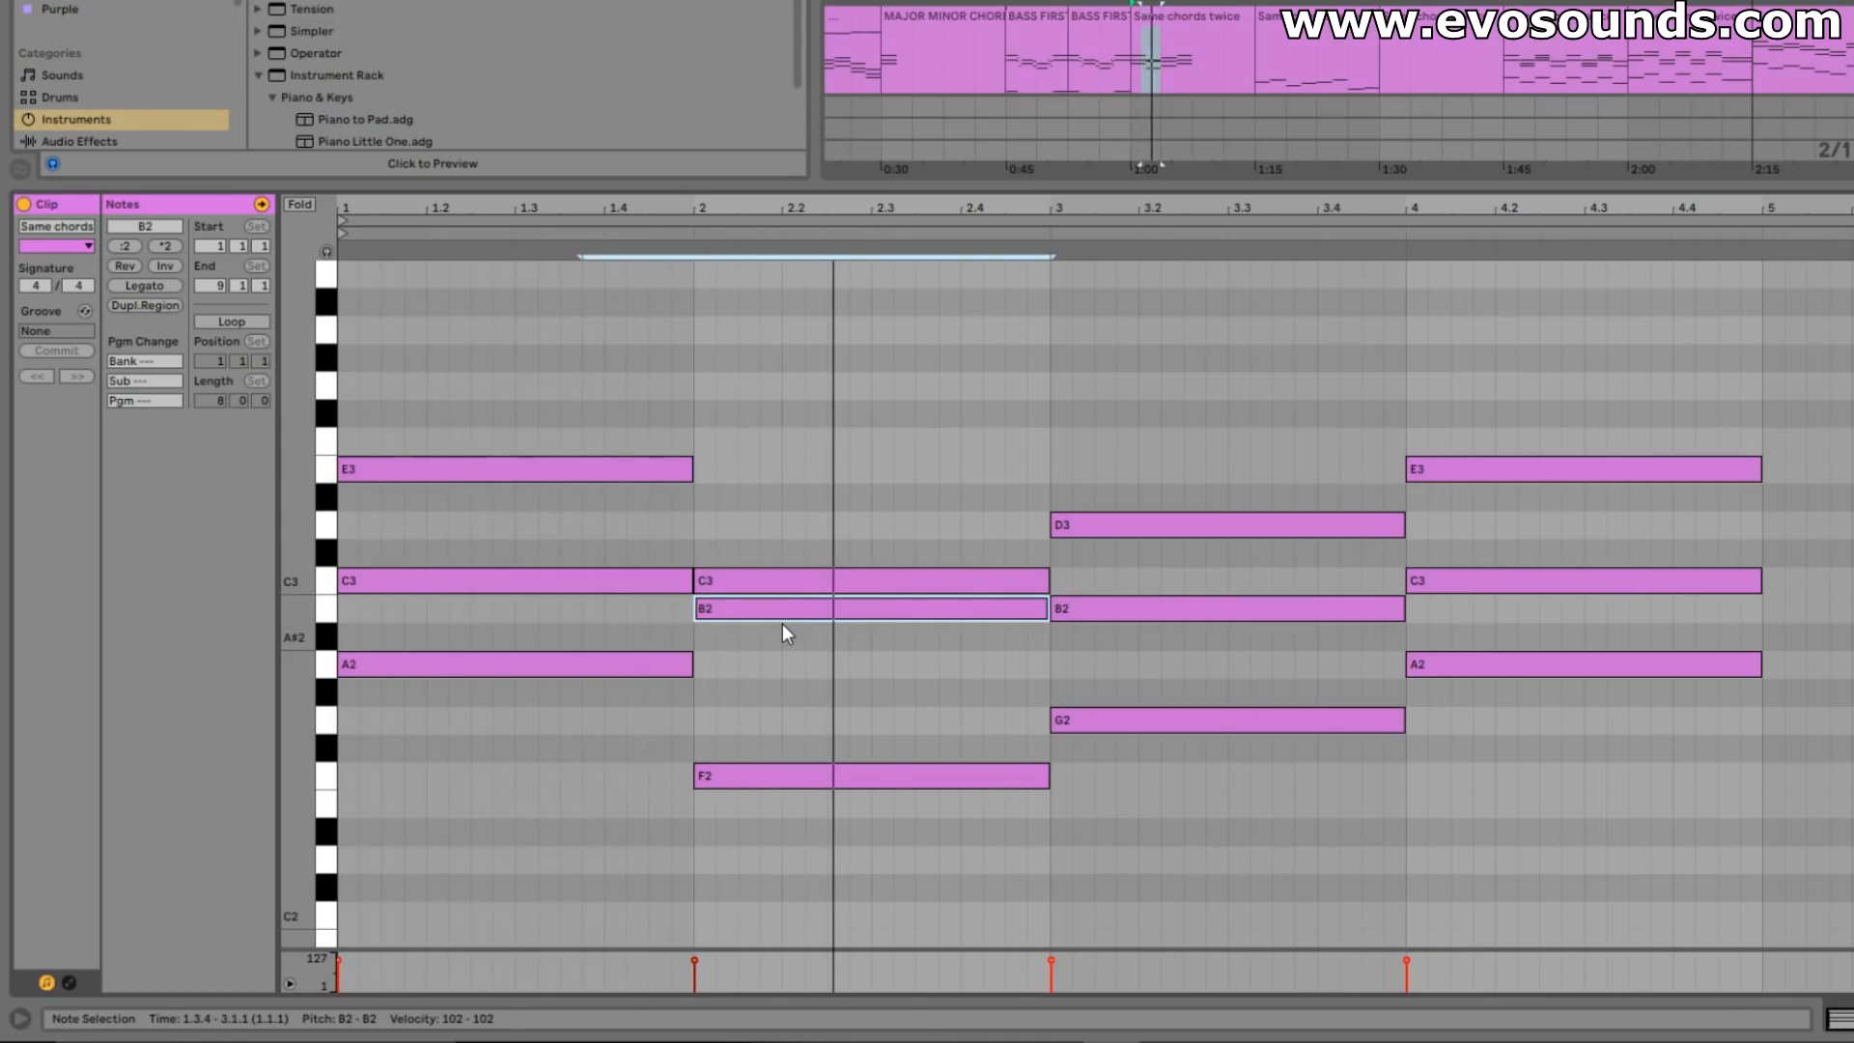
pyautogui.press('space')
pyautogui.moveTo(781, 619); pyautogui.dragTo(767, 670)
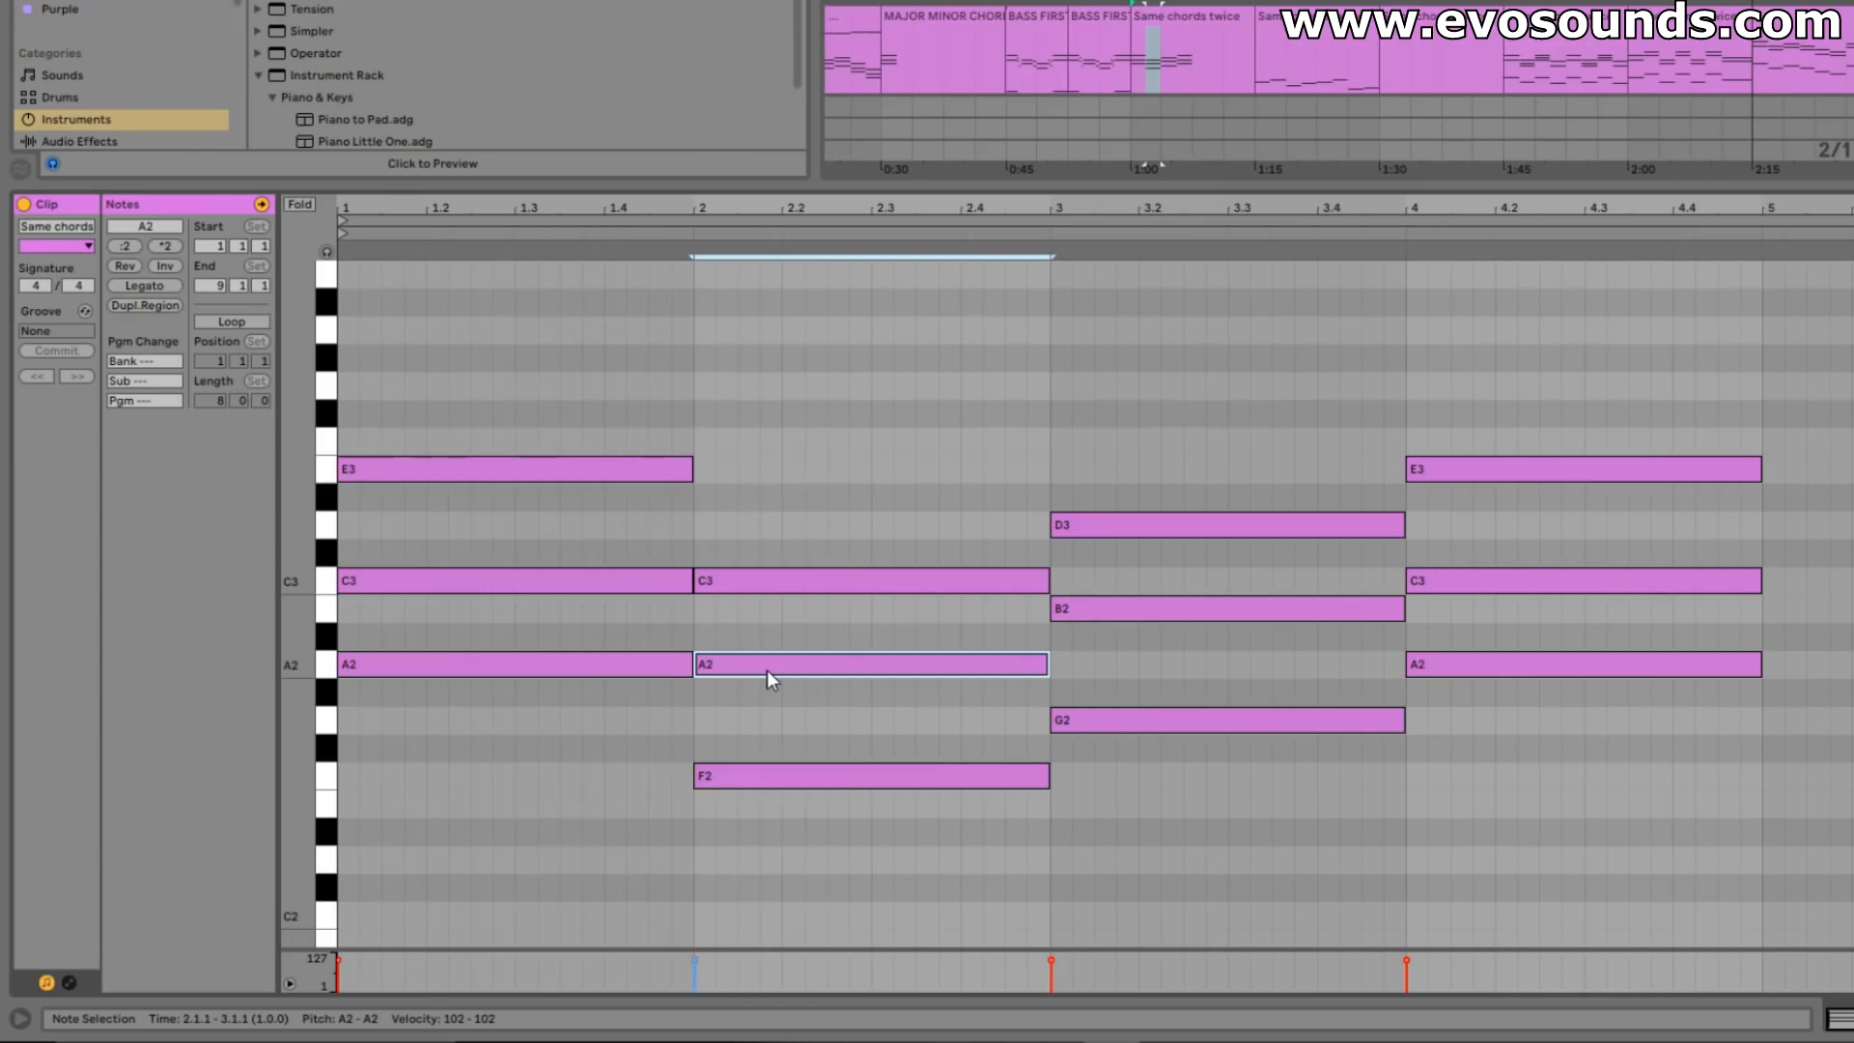
pyautogui.moveTo(764, 668)
pyautogui.mouseDown()
pyautogui.moveTo(765, 608)
pyautogui.moveTo(771, 666)
pyautogui.mouseUp()
# - Replace the chords in bars 2 to 4 with a bar 2 copy of the first chord, reshaped to E2, A2 and B2
pyautogui.moveTo(791, 857); pyautogui.dragTo(1853, 302)
pyautogui.press('Delete')
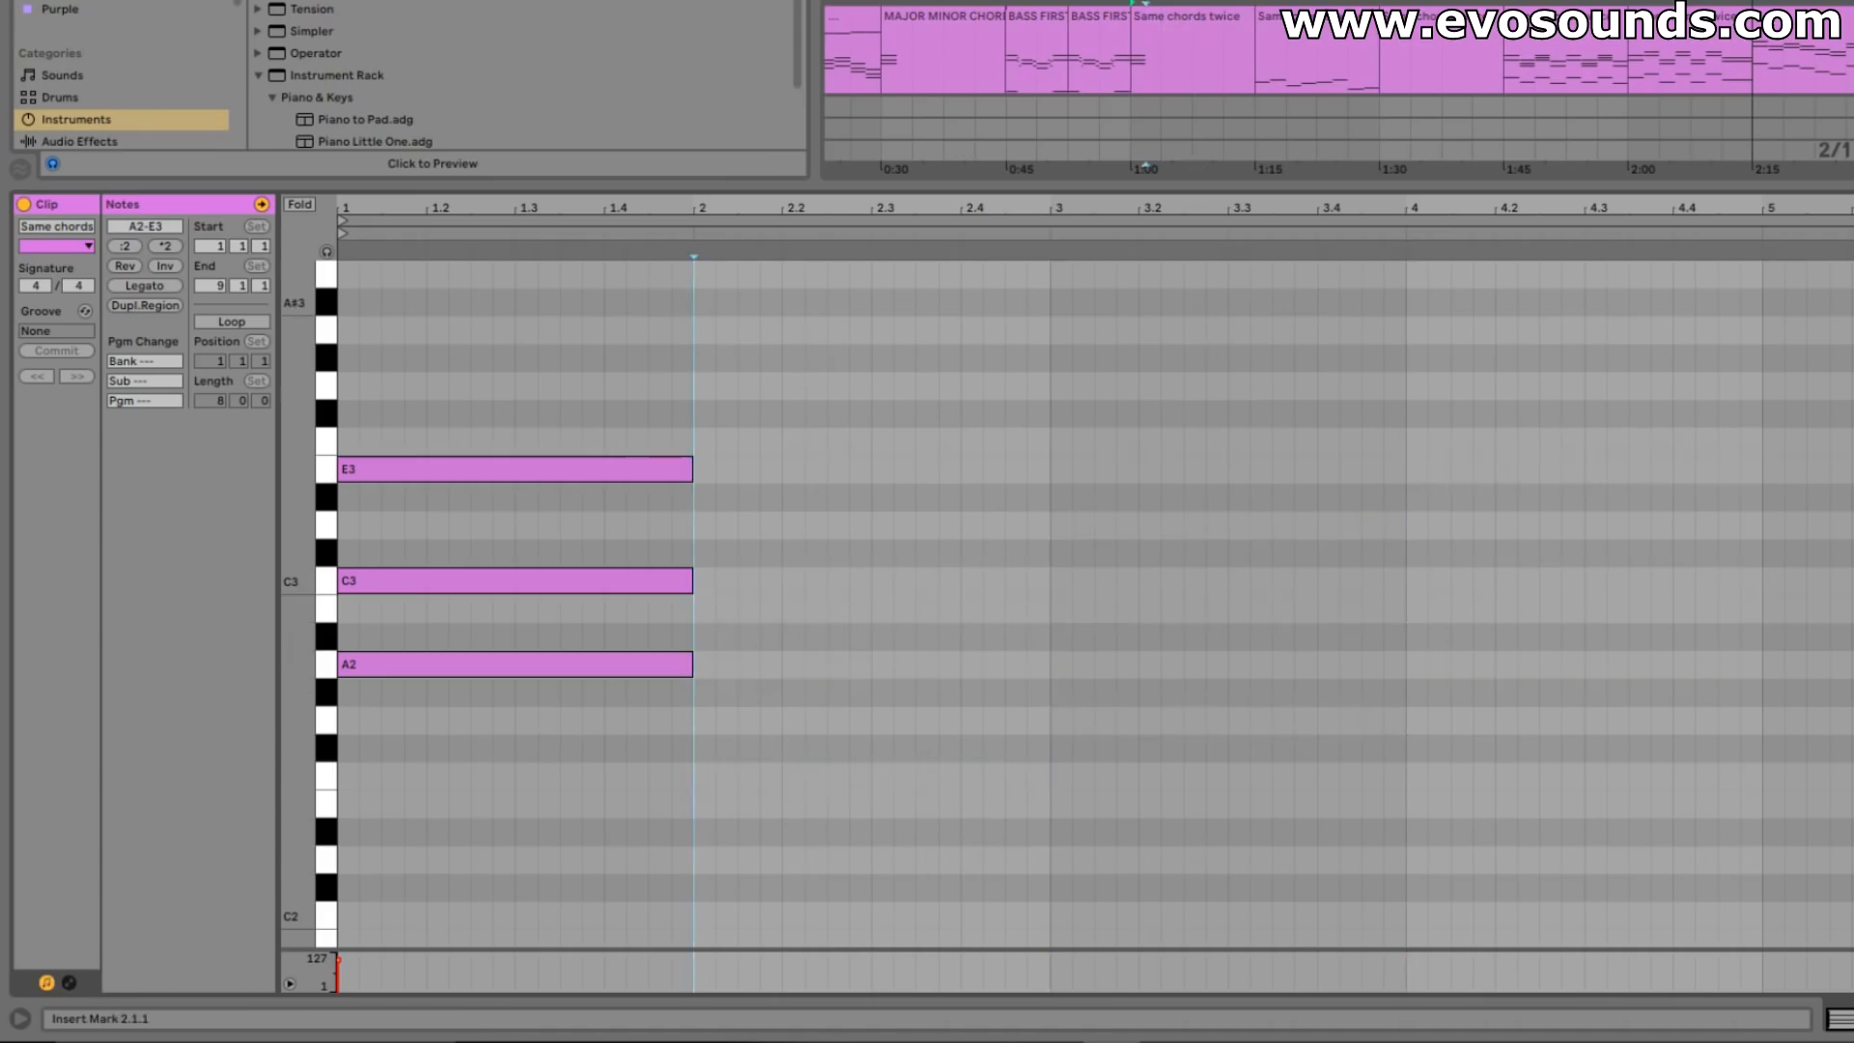
pyautogui.moveTo(722, 767); pyautogui.dragTo(344, 371)
pyautogui.hotkey('ctrl', 'd')
pyautogui.moveTo(842, 666); pyautogui.dragTo(811, 807)
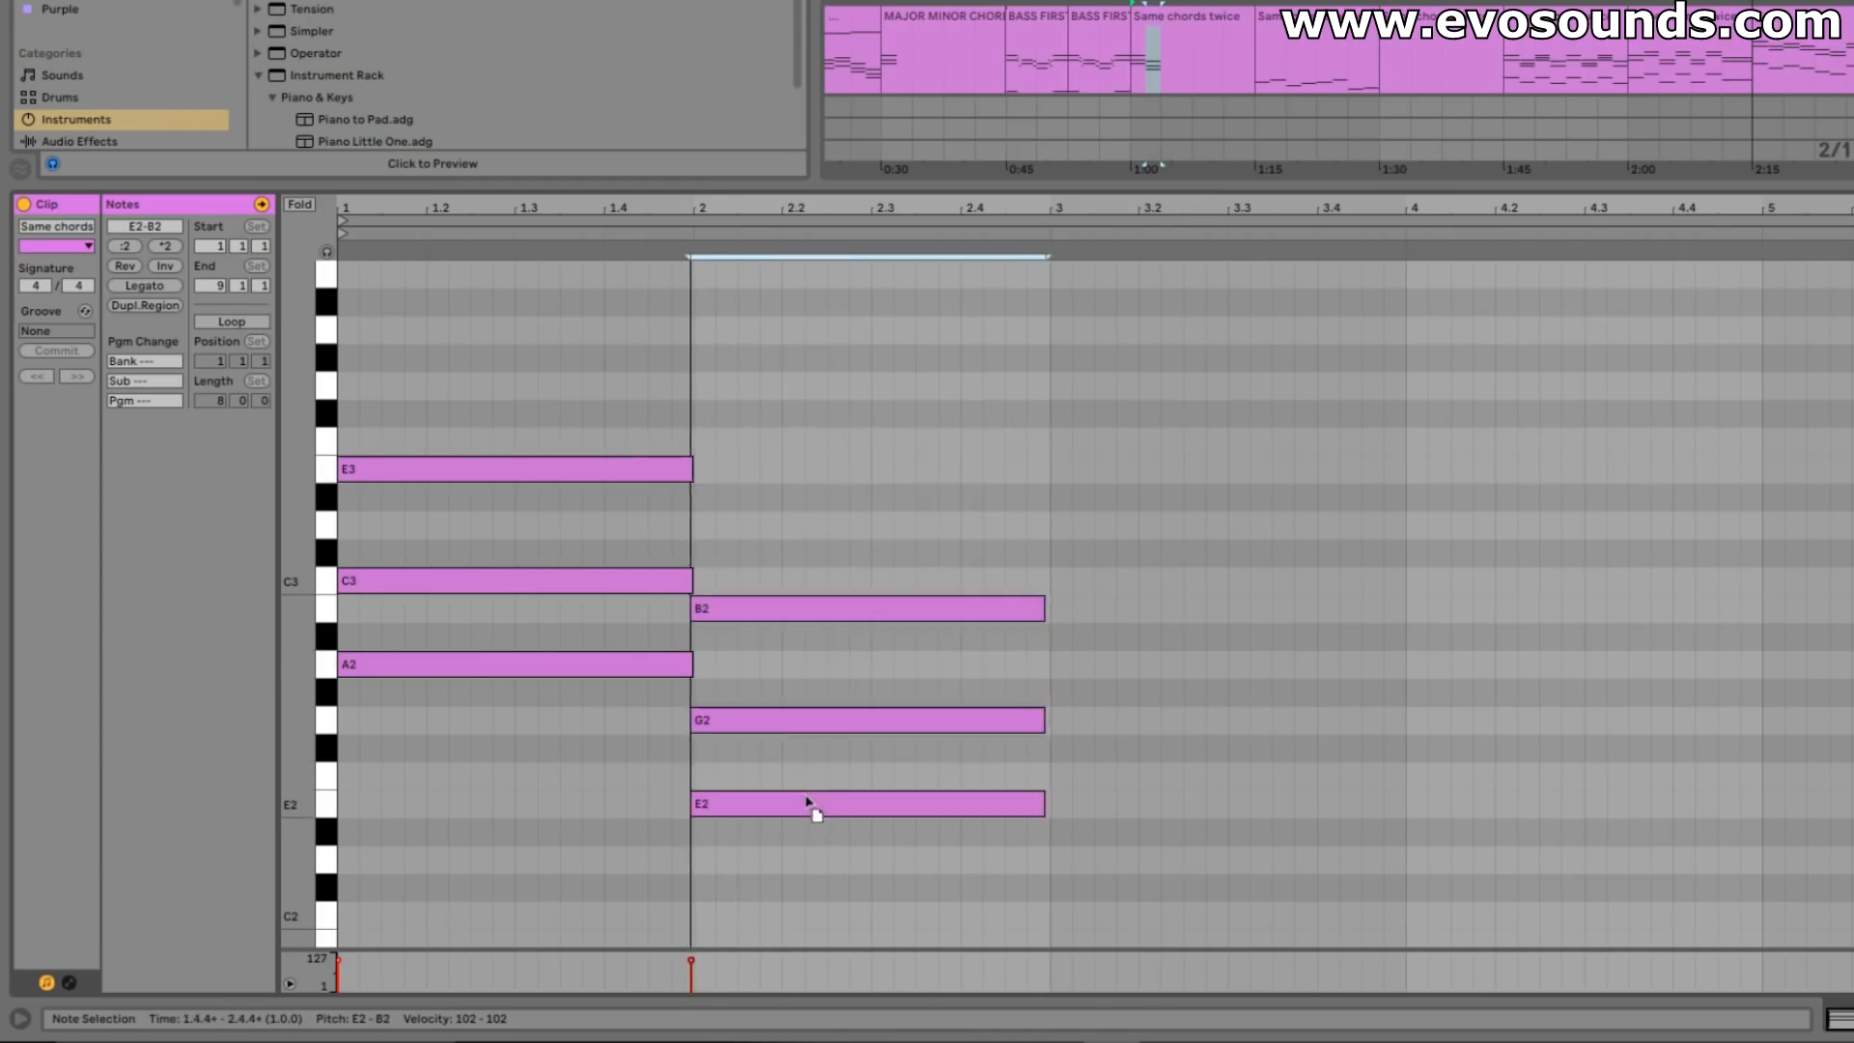
pyautogui.click(767, 718)
pyautogui.moveTo(766, 718); pyautogui.dragTo(766, 674)
pyautogui.press('space')
# - Extend the progression to F2-A2-C3 in bar 2, E2-A2-B2 in bar 3 and E2-G2-B2 in bar 4, and play it
pyautogui.moveTo(855, 870); pyautogui.dragTo(925, 527)
pyautogui.hotkey('ctrl', 'd')
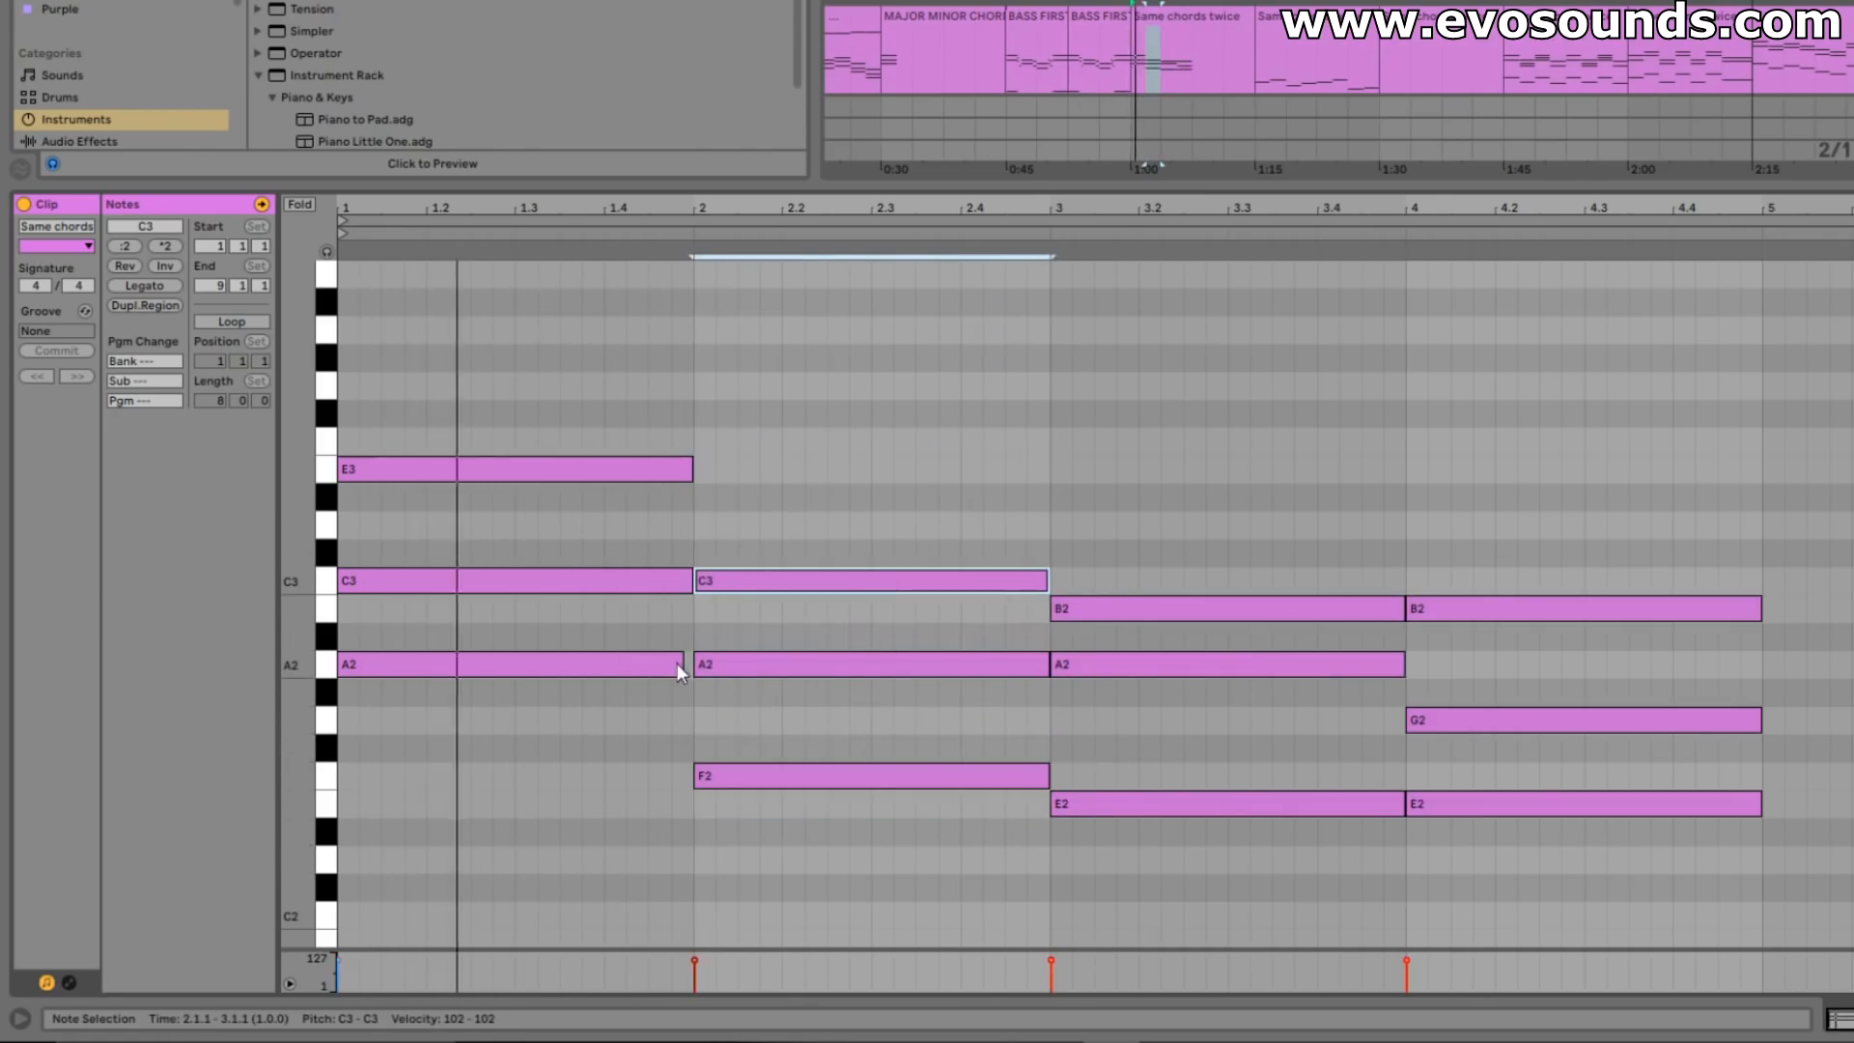
pyautogui.click(676, 663)
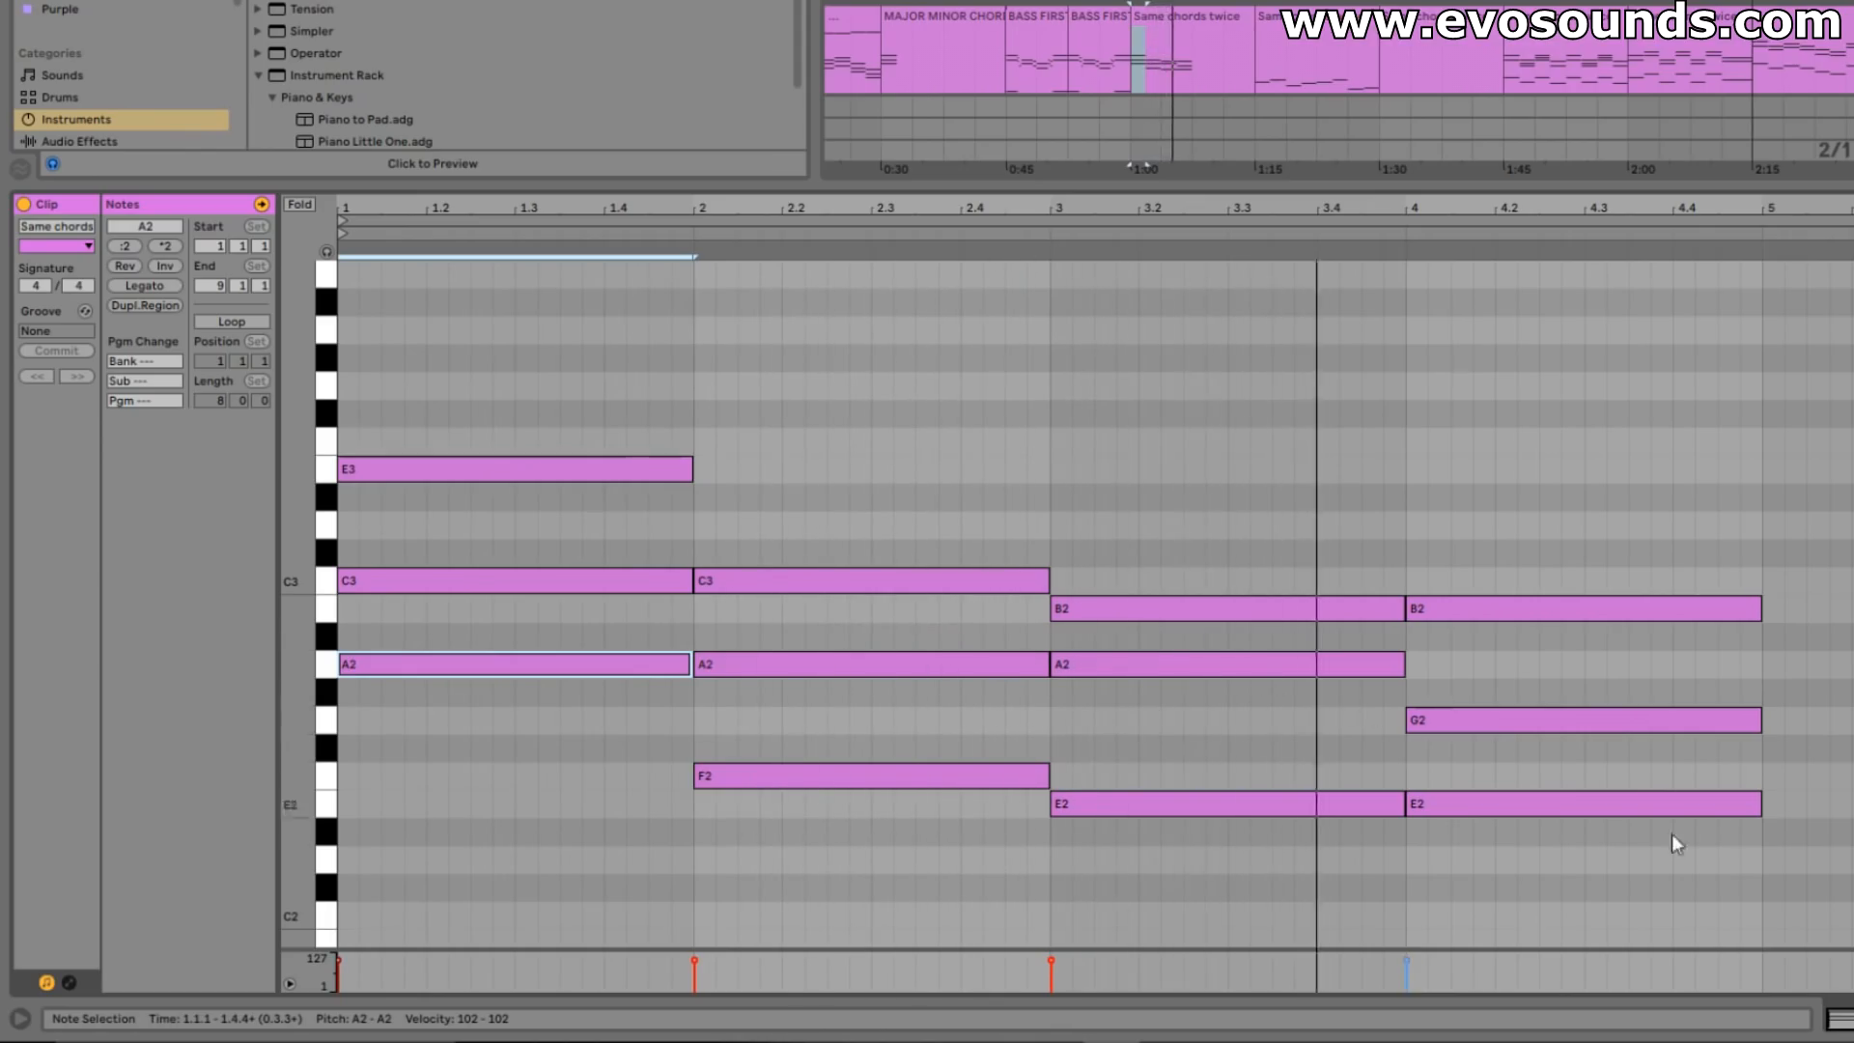
# - Duplicate the four-bar progression into bars 5 to 8
pyautogui.moveTo(1753, 866); pyautogui.dragTo(370, 253)
pyautogui.hotkey('ctrl', 'd')
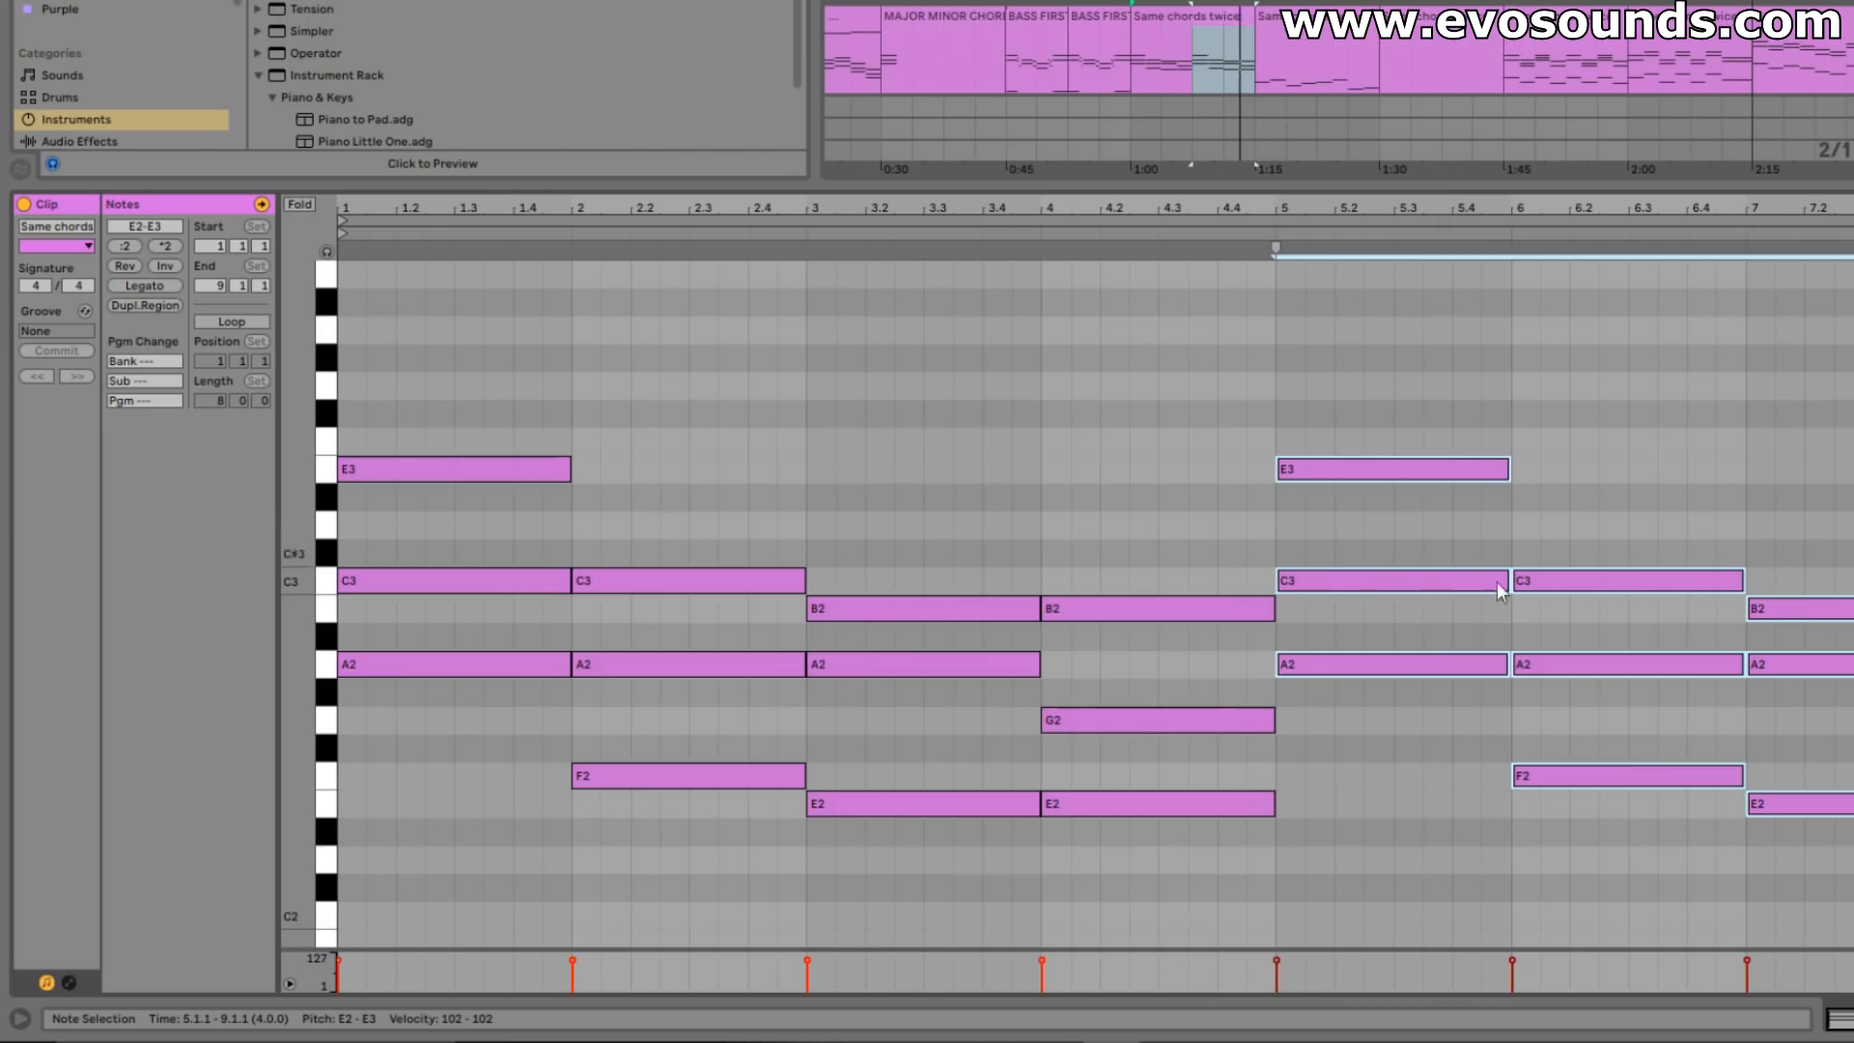
pyautogui.moveTo(966, 365); pyautogui.dragTo(1815, 454)
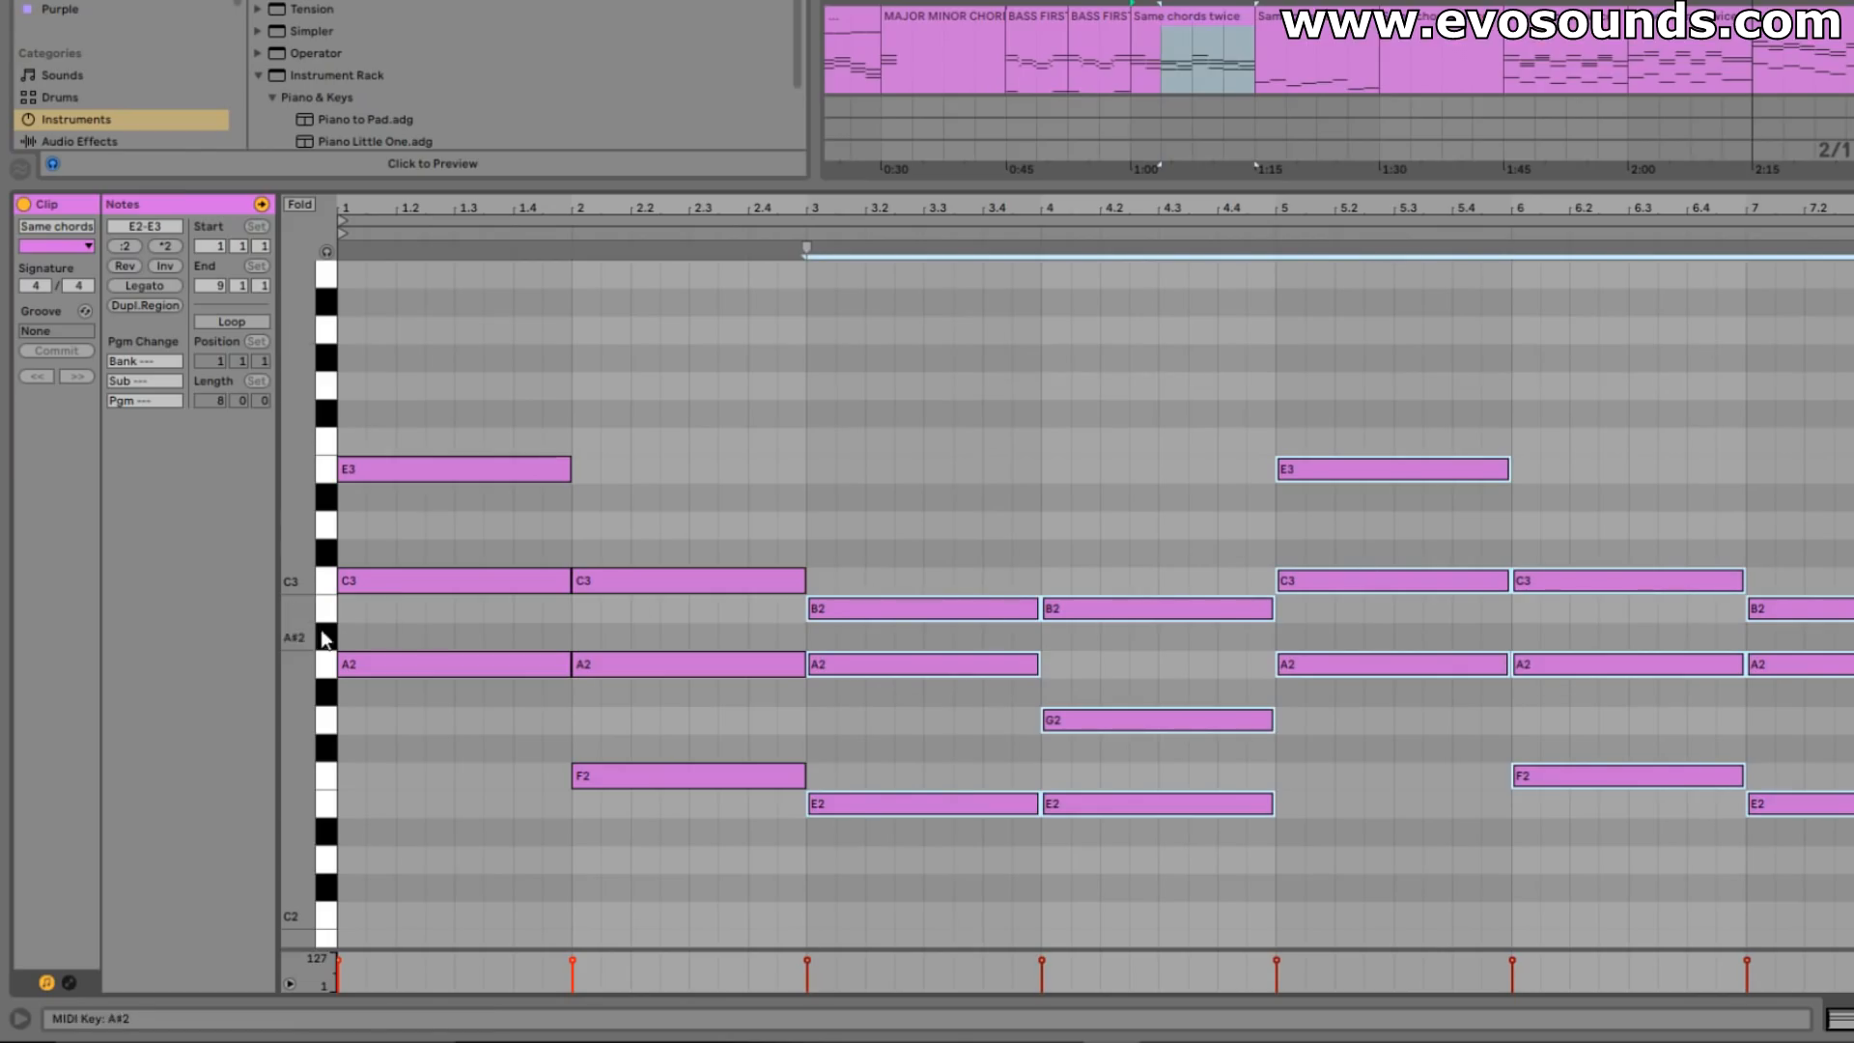
# - Raise the bar 1 chord's middle note to D3 to make it a sus 4
pyautogui.moveTo(369, 582); pyautogui.dragTo(365, 534)
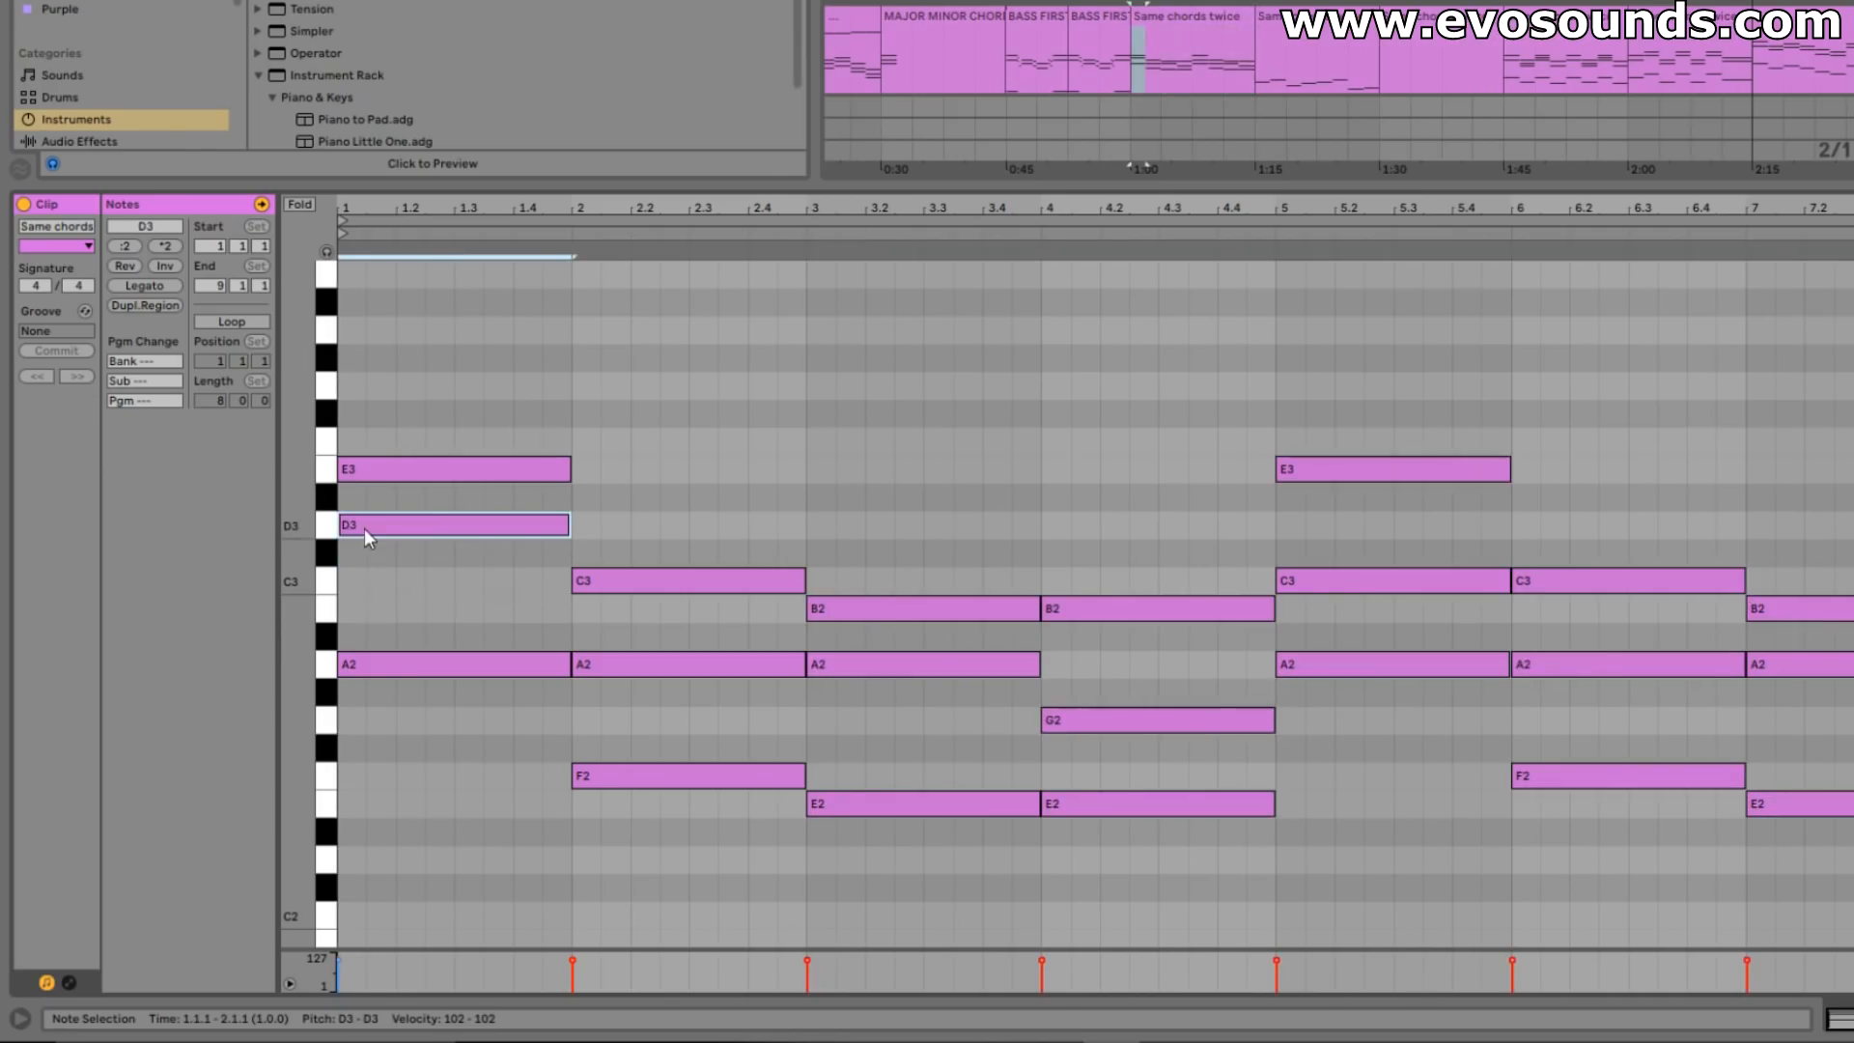
pyautogui.click(590, 774)
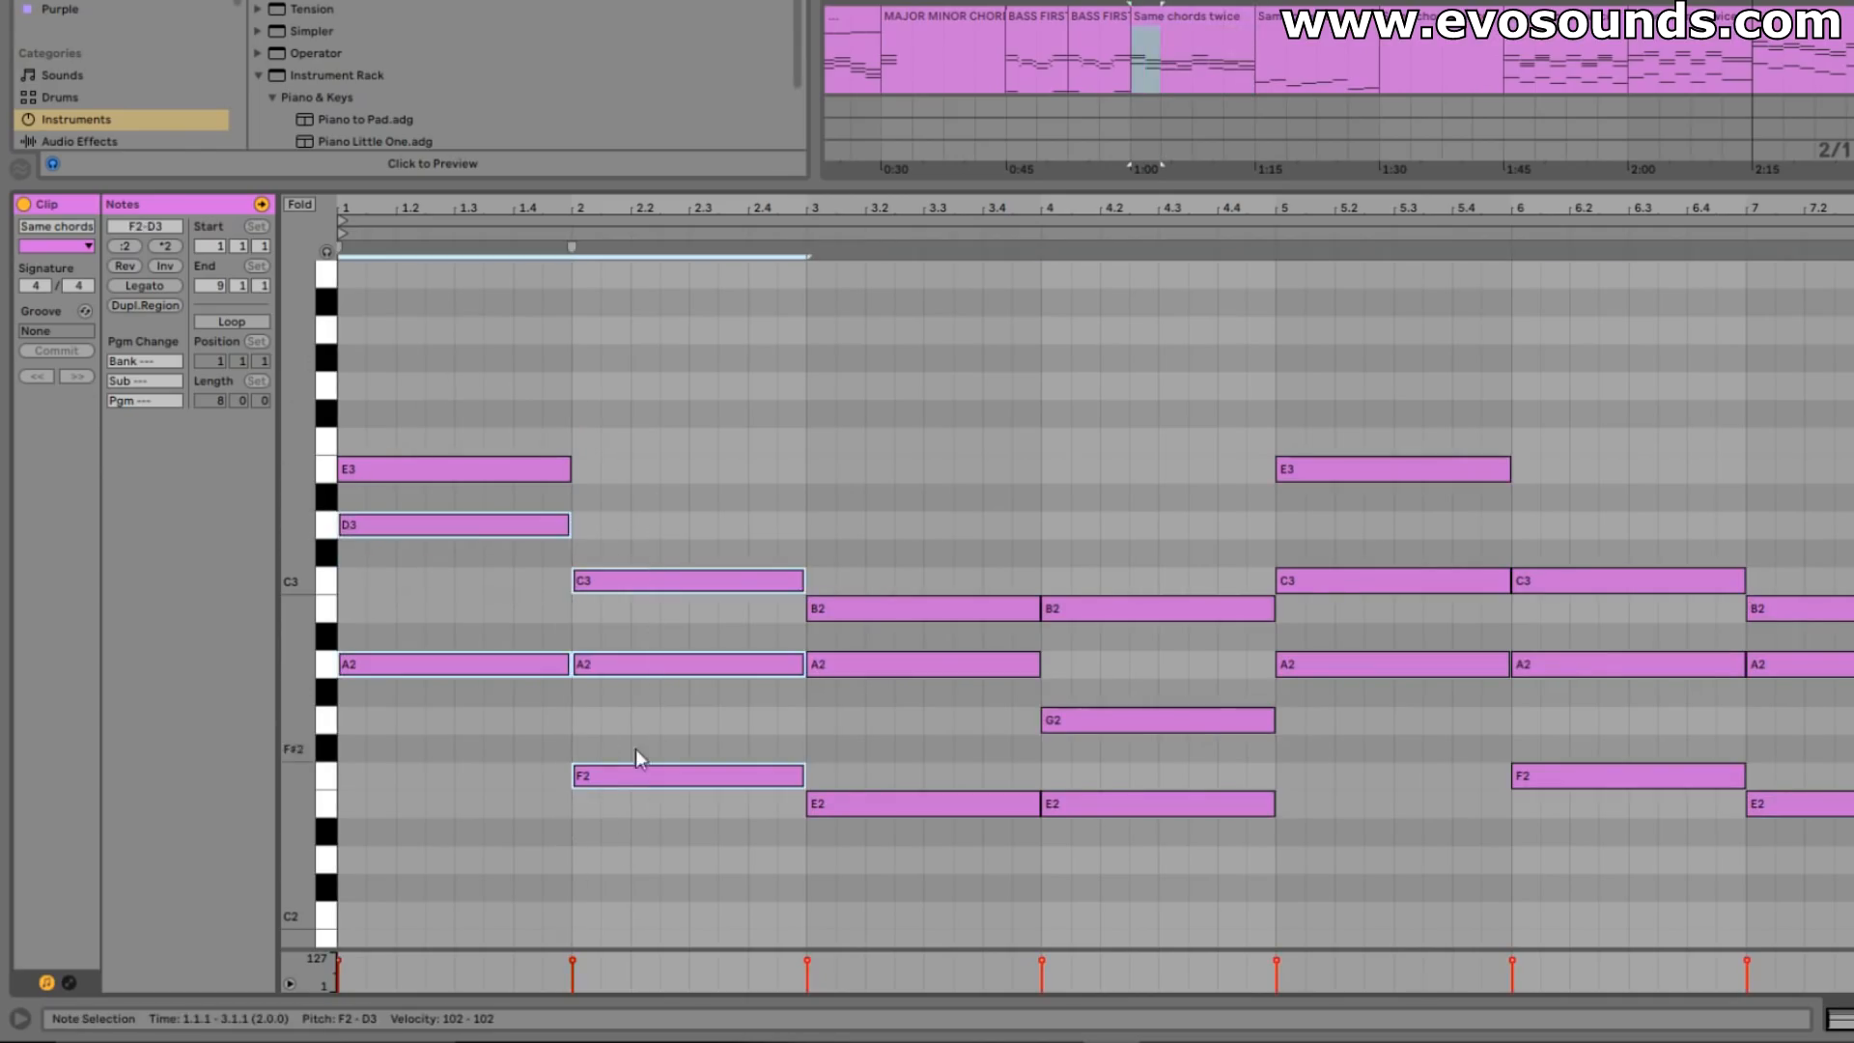
pyautogui.moveTo(612, 886); pyautogui.dragTo(632, 415)
pyautogui.moveTo(628, 778); pyautogui.dragTo(632, 435)
pyautogui.moveTo(645, 639); pyautogui.dragTo(641, 656)
pyautogui.click(635, 596)
pyautogui.moveTo(645, 553); pyautogui.dragTo(650, 579)
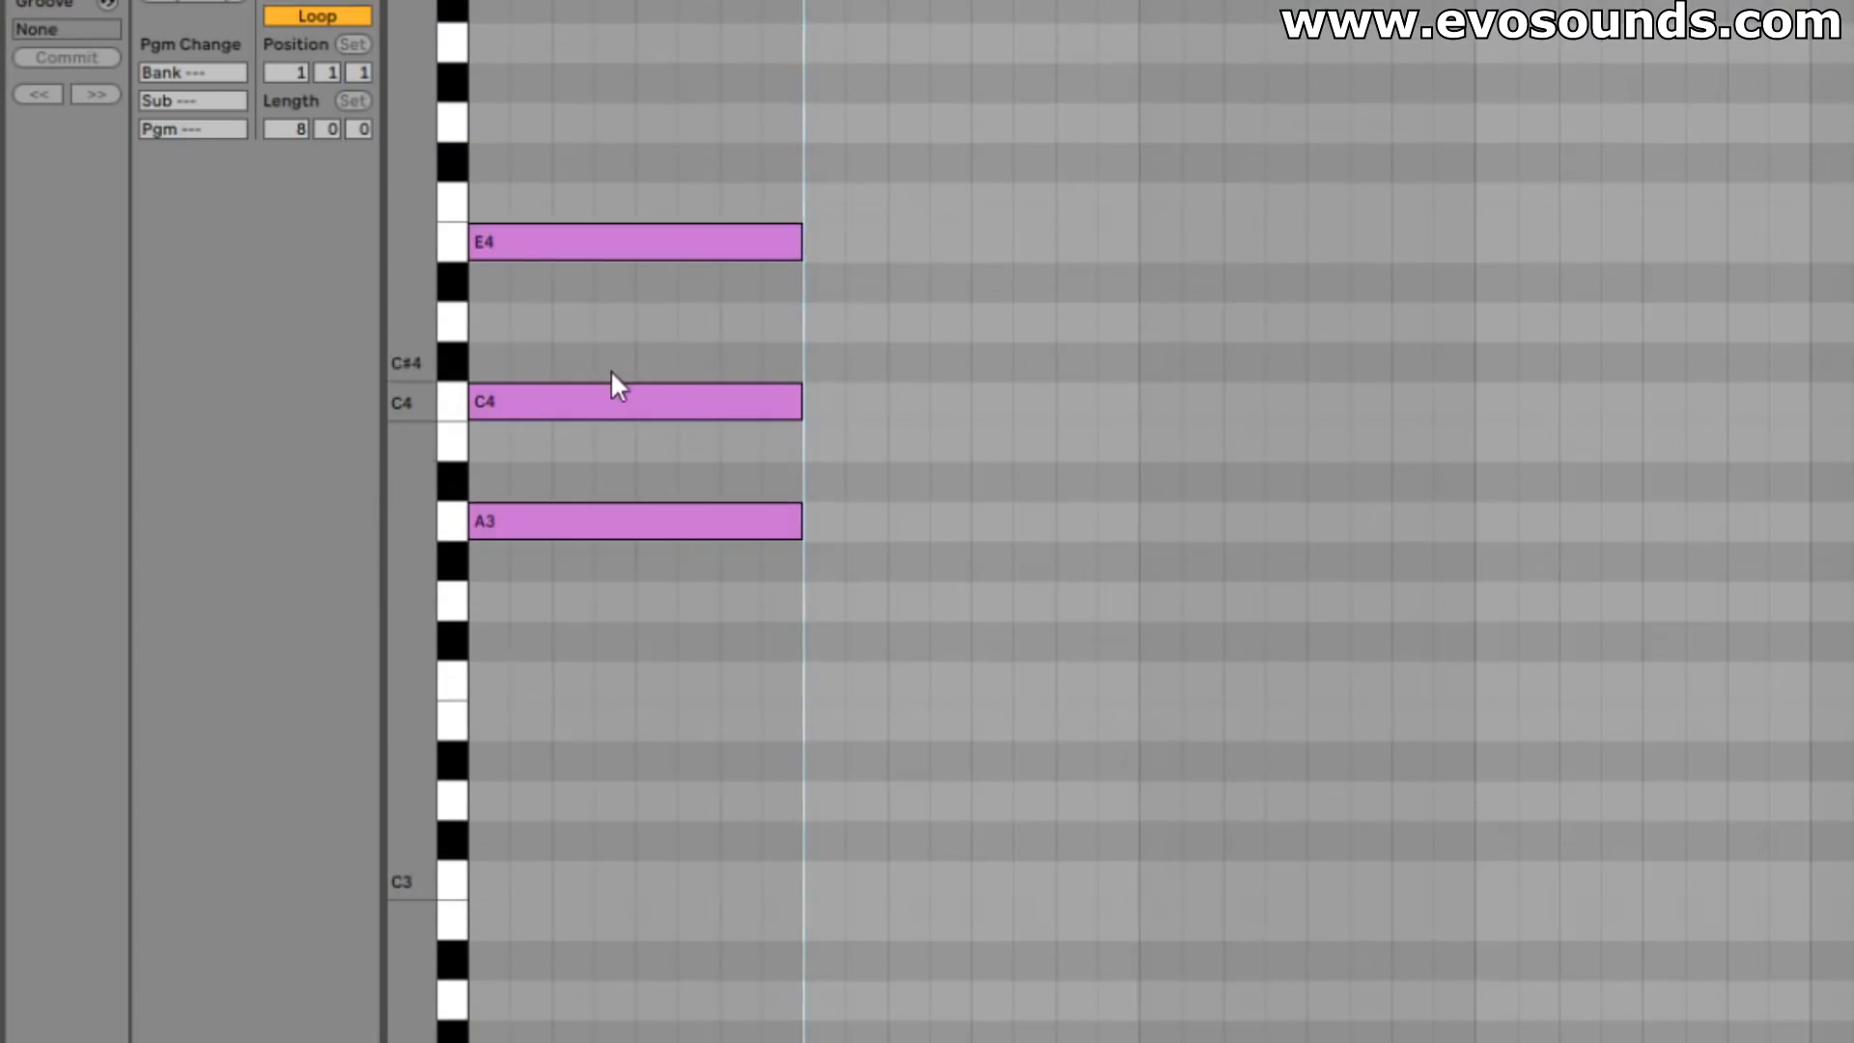
# - Try an inversion by lowering the chord's top note an octave, and move it back up
pyautogui.moveTo(611, 374); pyautogui.dragTo(641, 194)
pyautogui.hotkey('shift', 'Down')
pyautogui.click(594, 641)
pyautogui.moveTo(594, 640); pyautogui.dragTo(571, 815)
pyautogui.hotkey('shift', 'Up')
pyautogui.moveTo(626, 439); pyautogui.dragTo(675, 339)
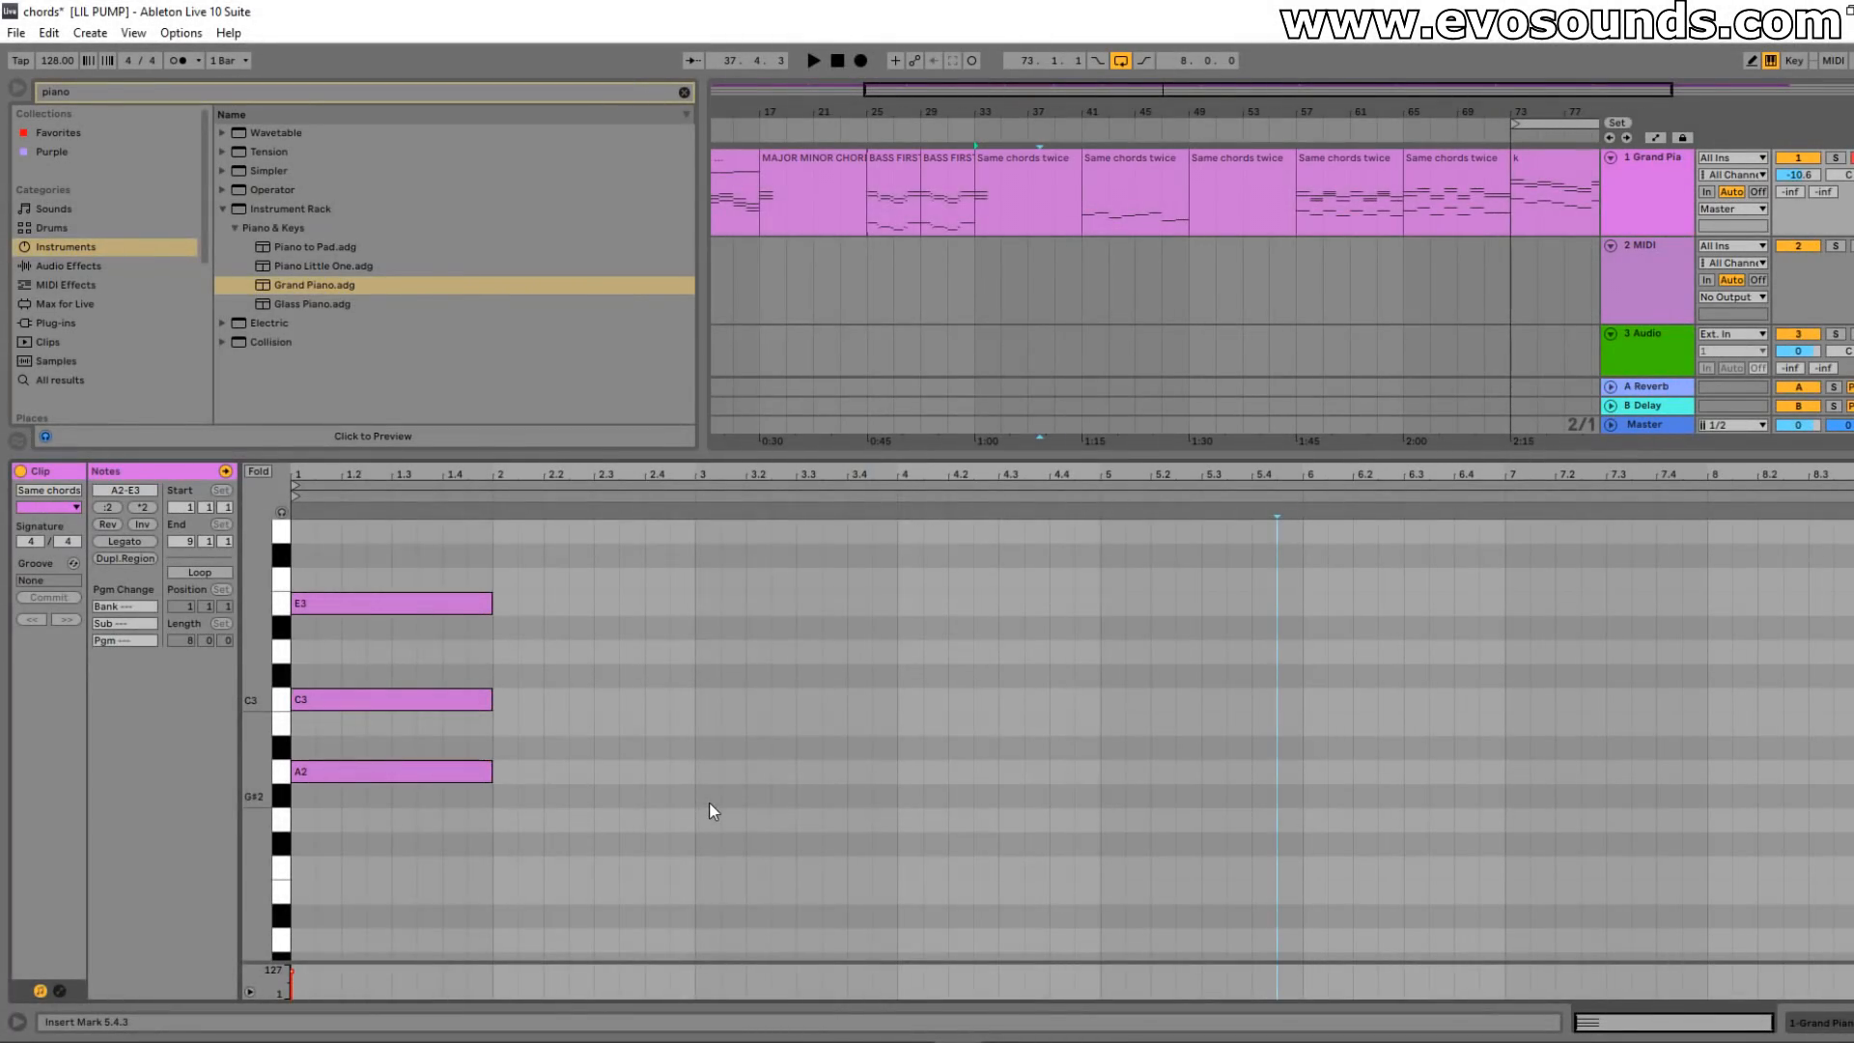
# - Try lowering the chord's A2 note an octave, and move it back up
pyautogui.moveTo(954, 703); pyautogui.dragTo(141, 666)
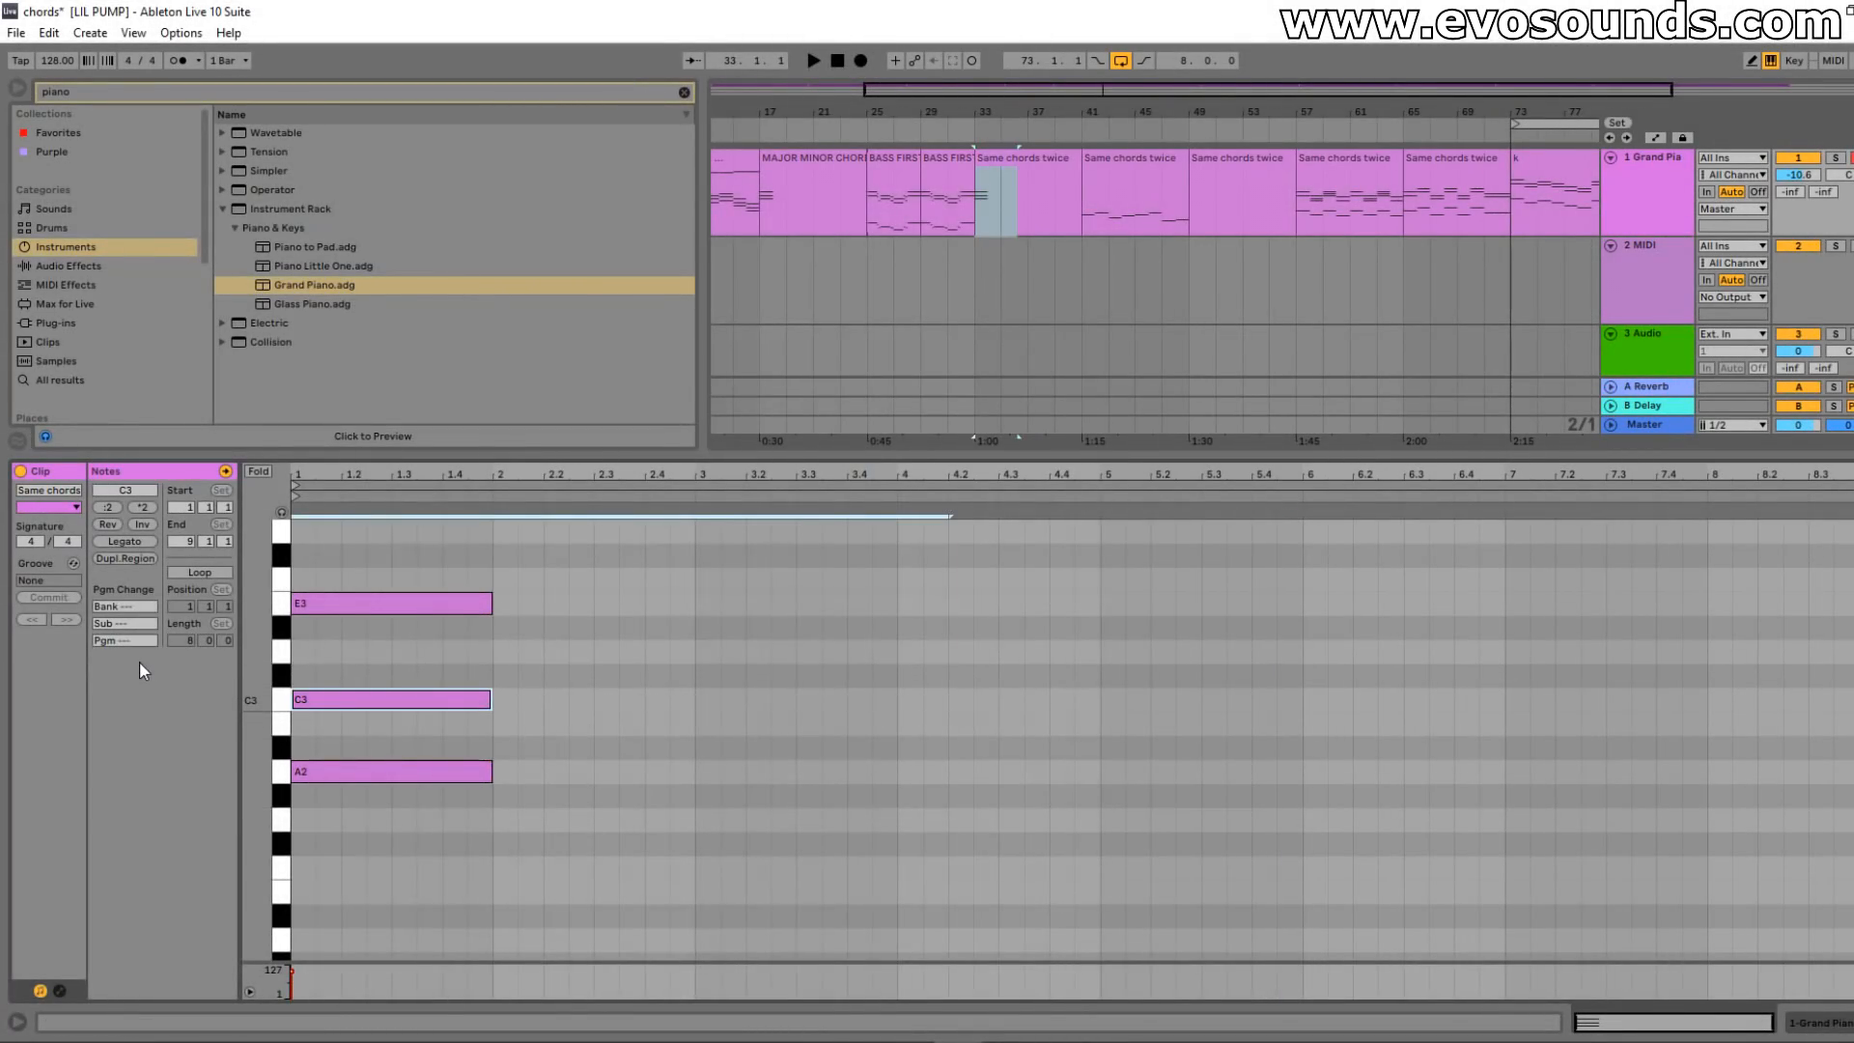
pyautogui.moveTo(552, 715); pyautogui.dragTo(426, 801)
pyautogui.hotkey('shift', 'Down')
pyautogui.hotkey('shift', 'Up')
# - Try the inversion with the top note lowered to E2, play it, and return the note to E3
pyautogui.scroll(1, 365, 778)
pyautogui.click(384, 604)
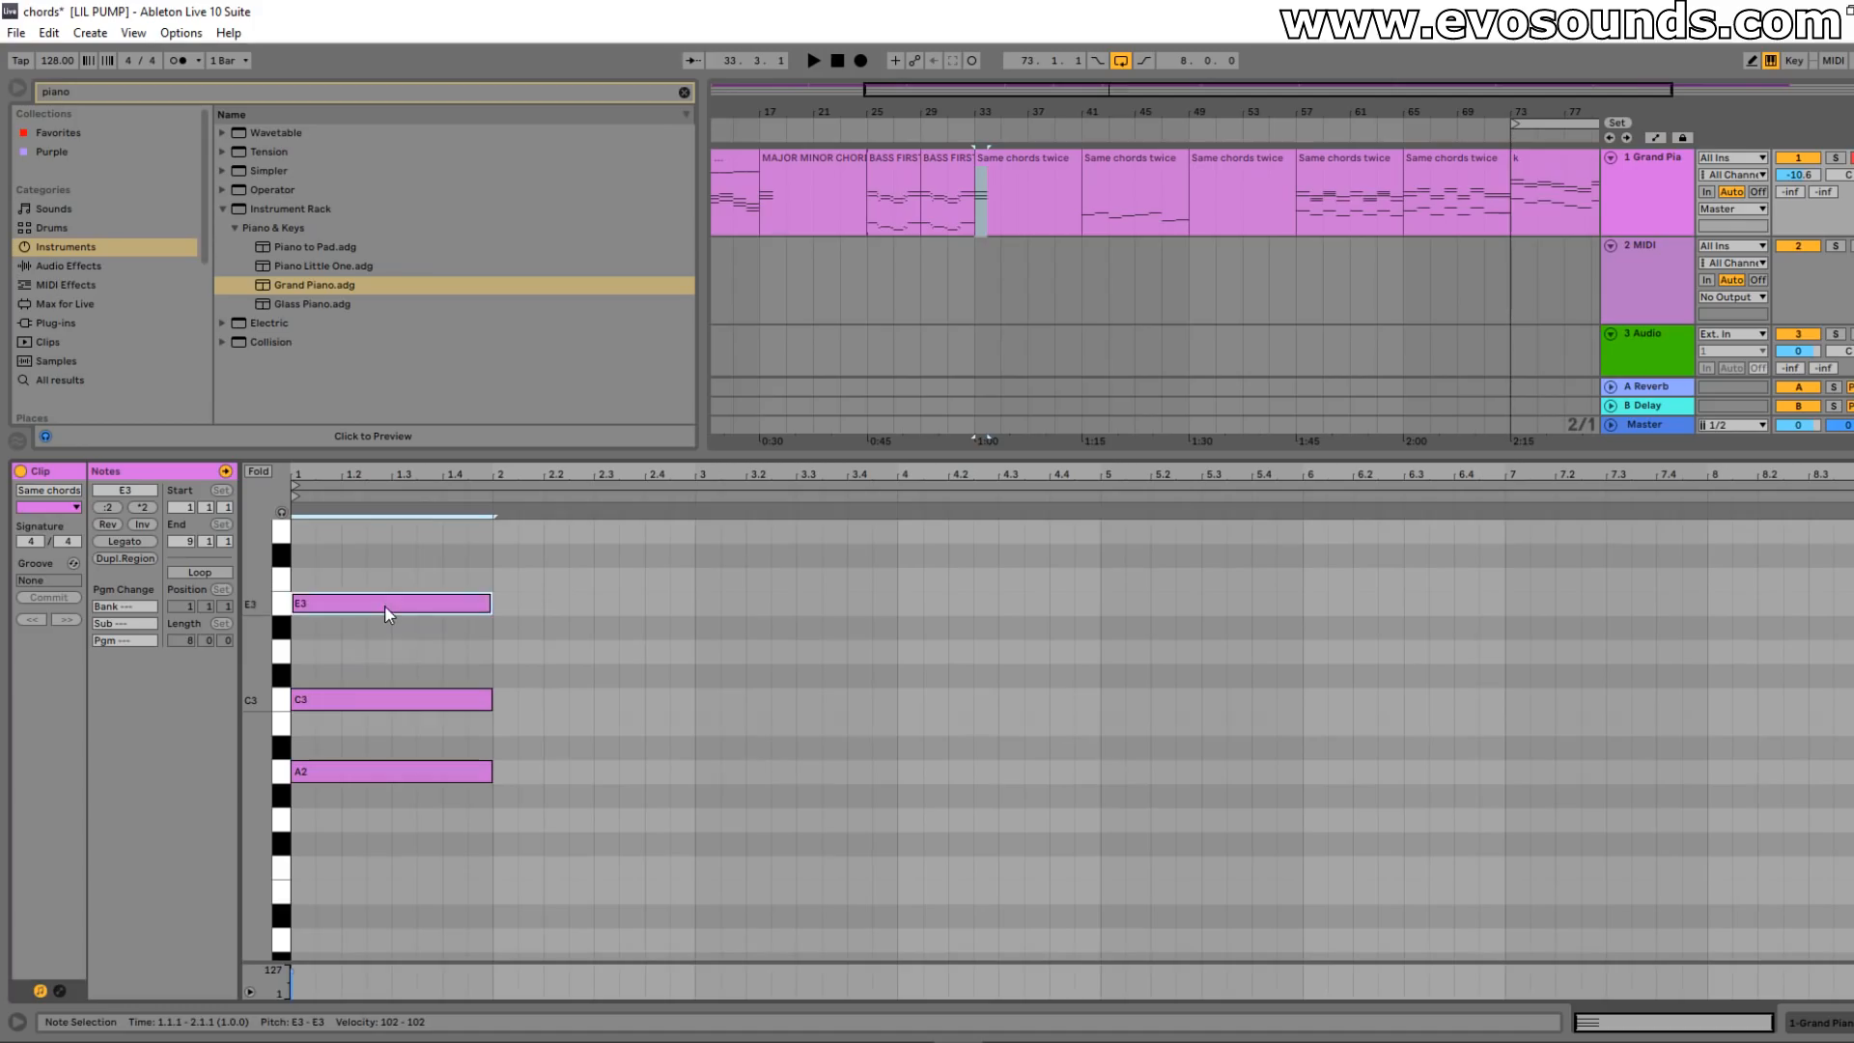
pyautogui.hotkey('shift', 'Down')
pyautogui.press('space')
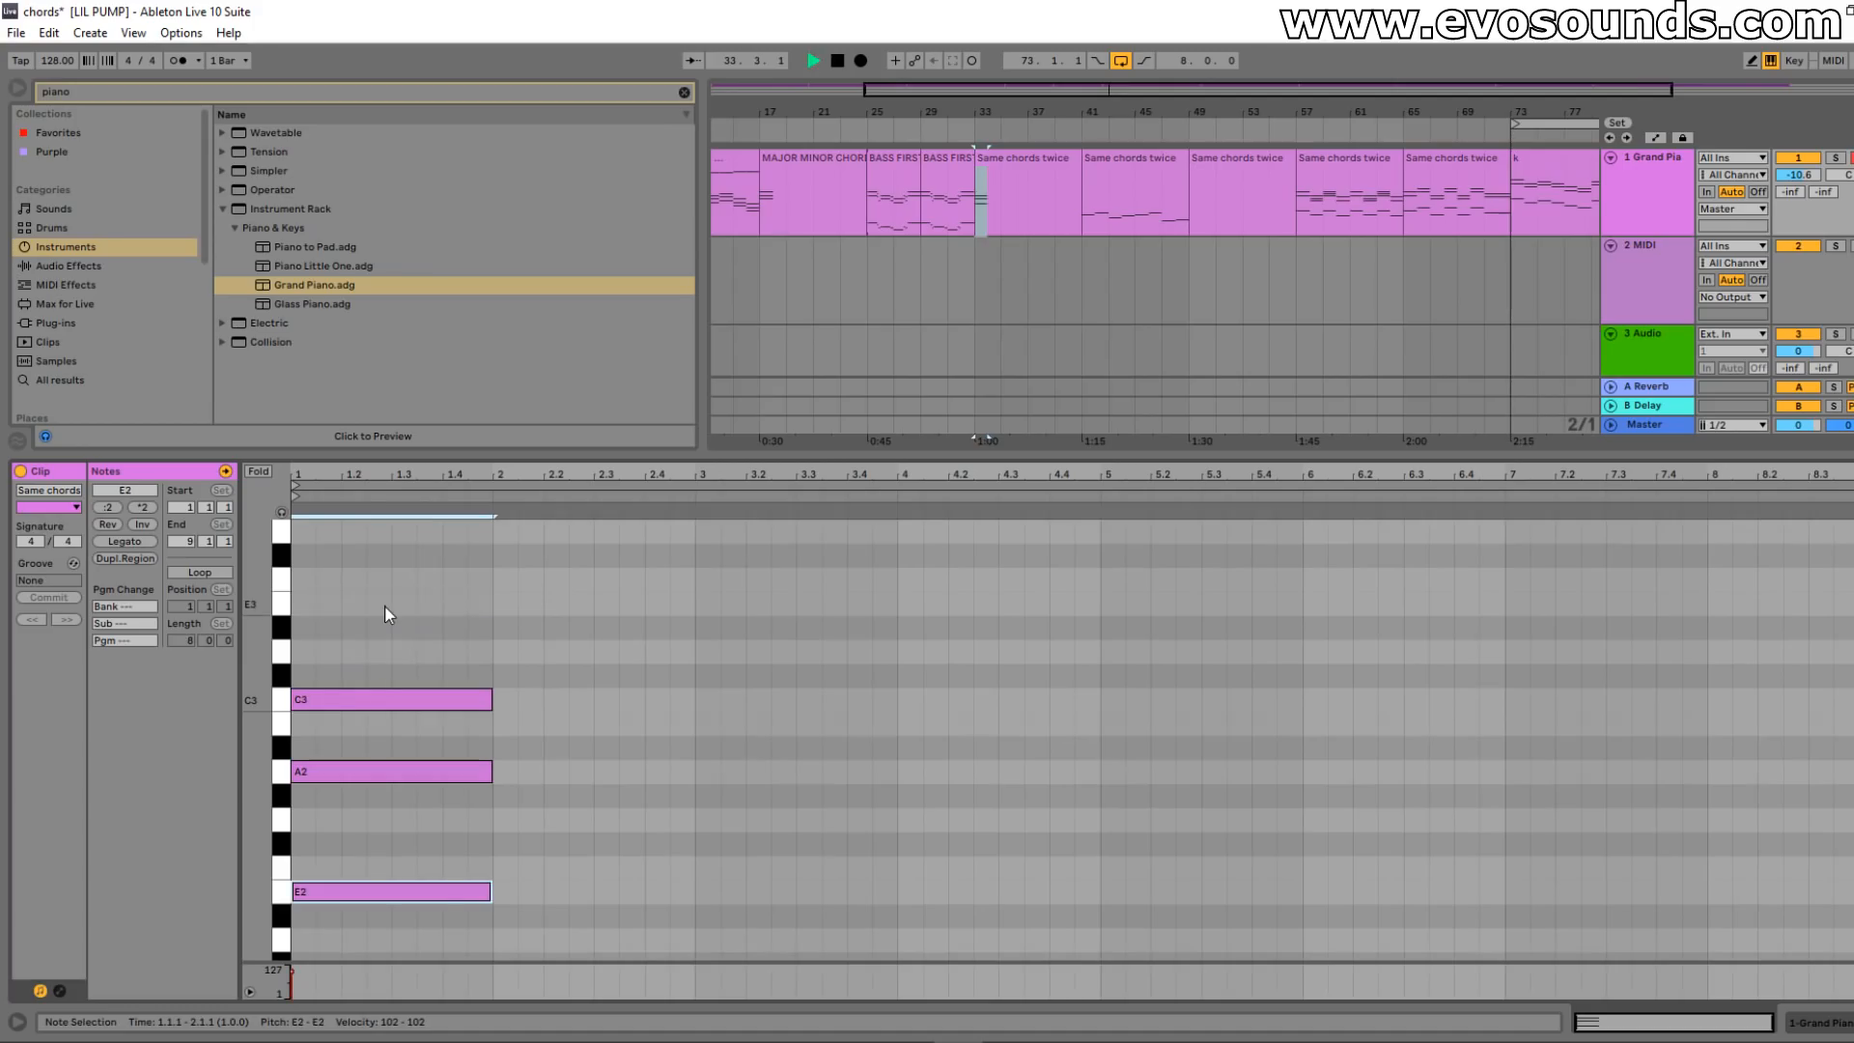
pyautogui.hotkey('shift', 'Up')
# - Try the inversion with the middle note lowered to C2, play it, and return the note to C3
pyautogui.click(441, 700)
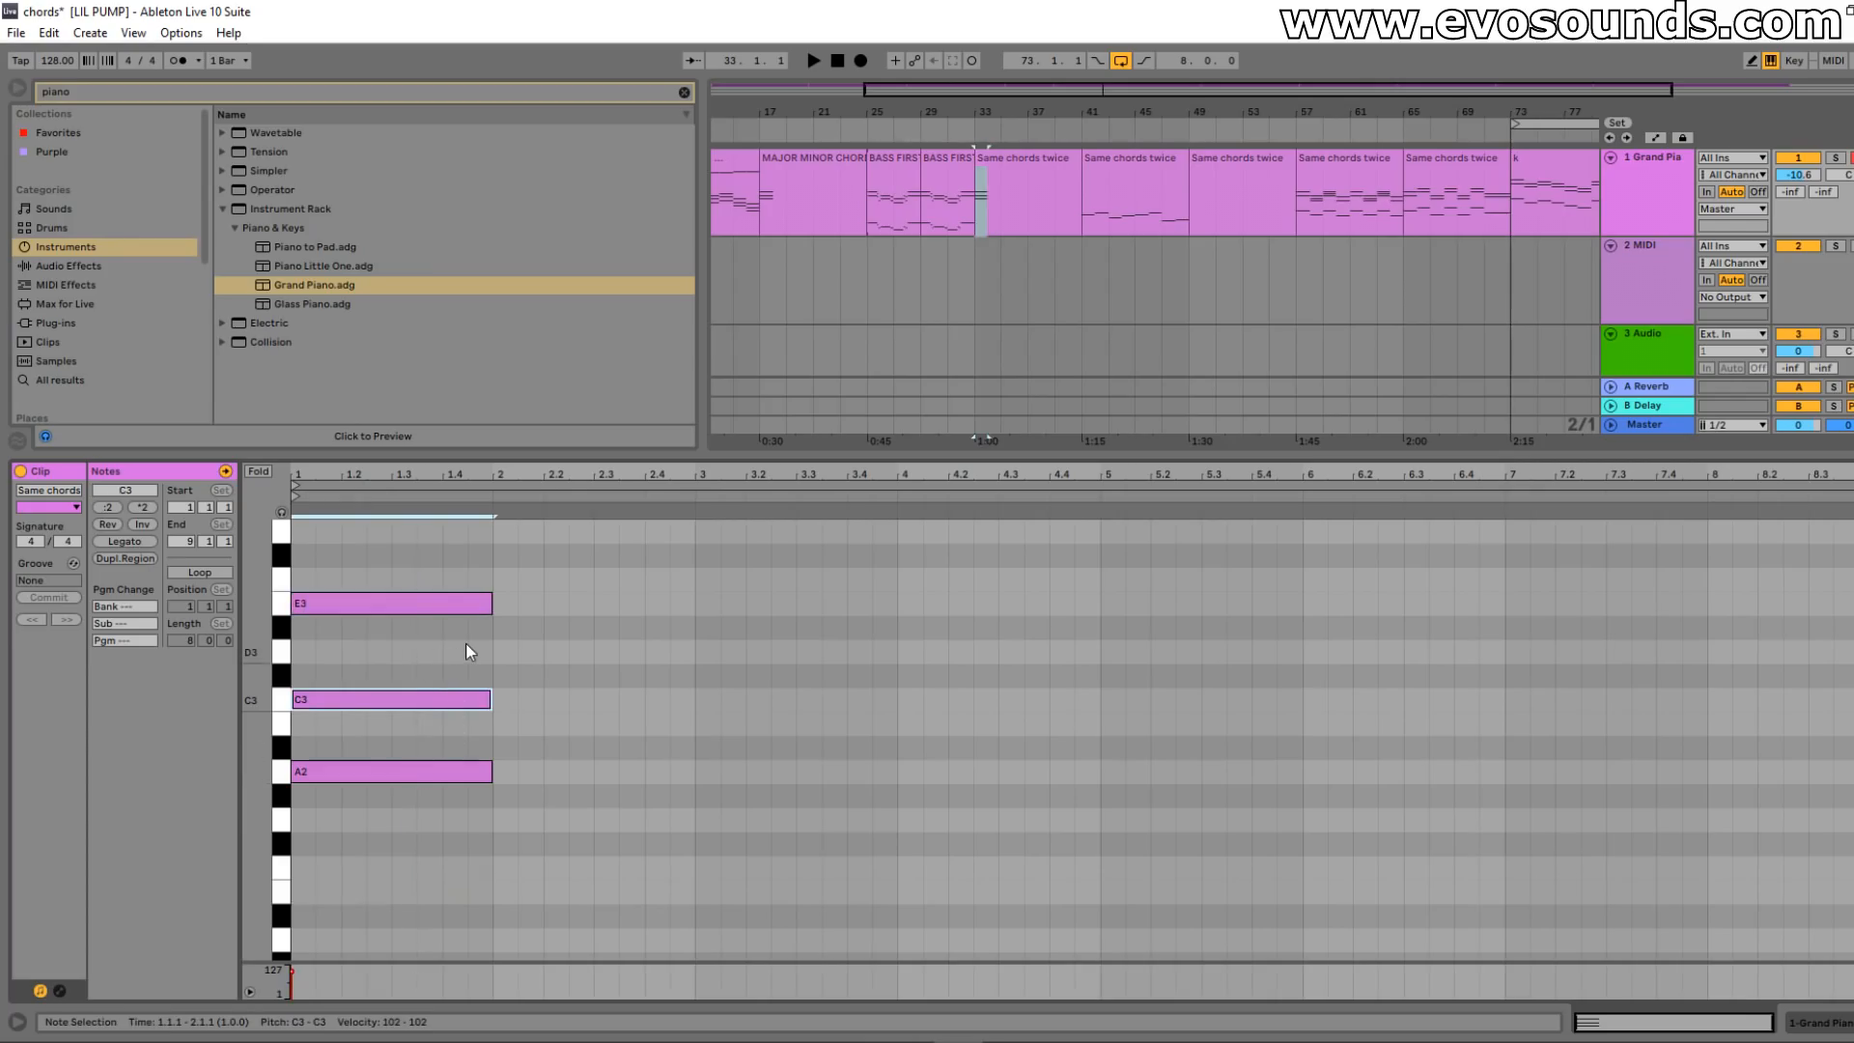
pyautogui.hotkey('shift', 'Down')
pyautogui.press('space')
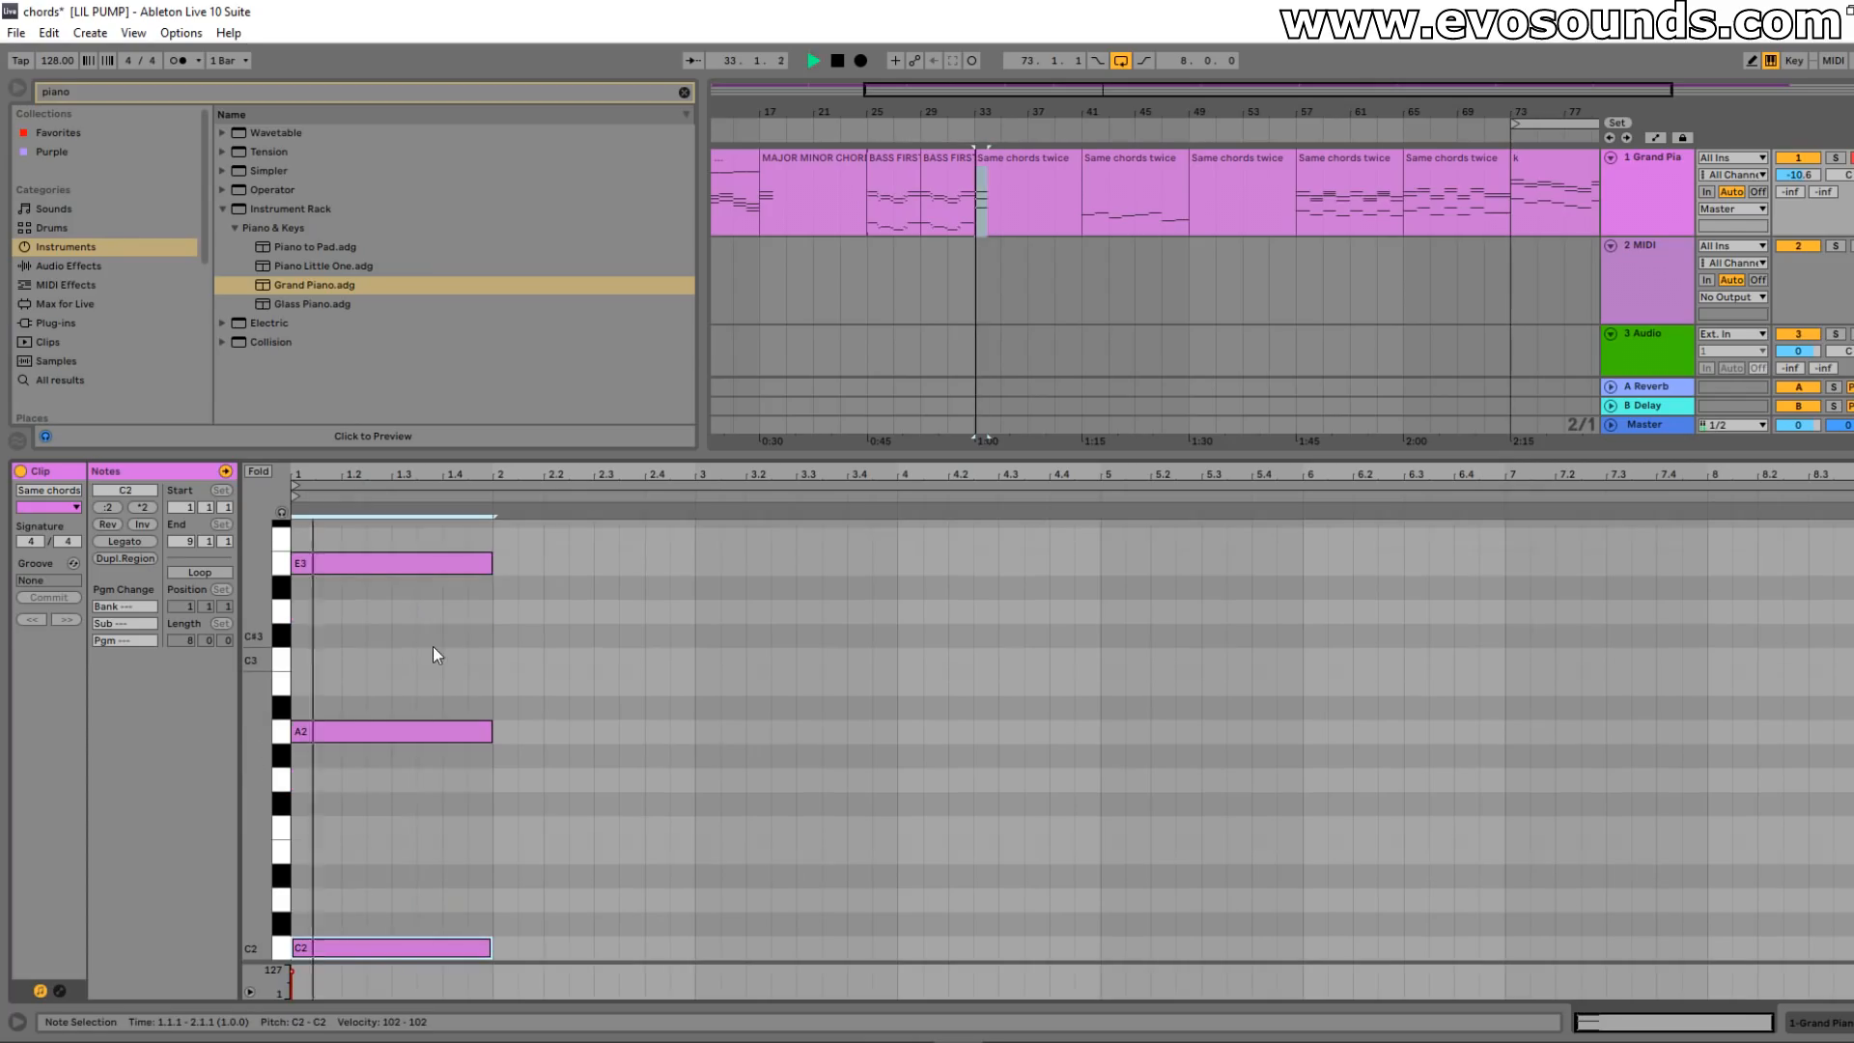
pyautogui.press('space')
pyautogui.hotkey('shift', 'Up')
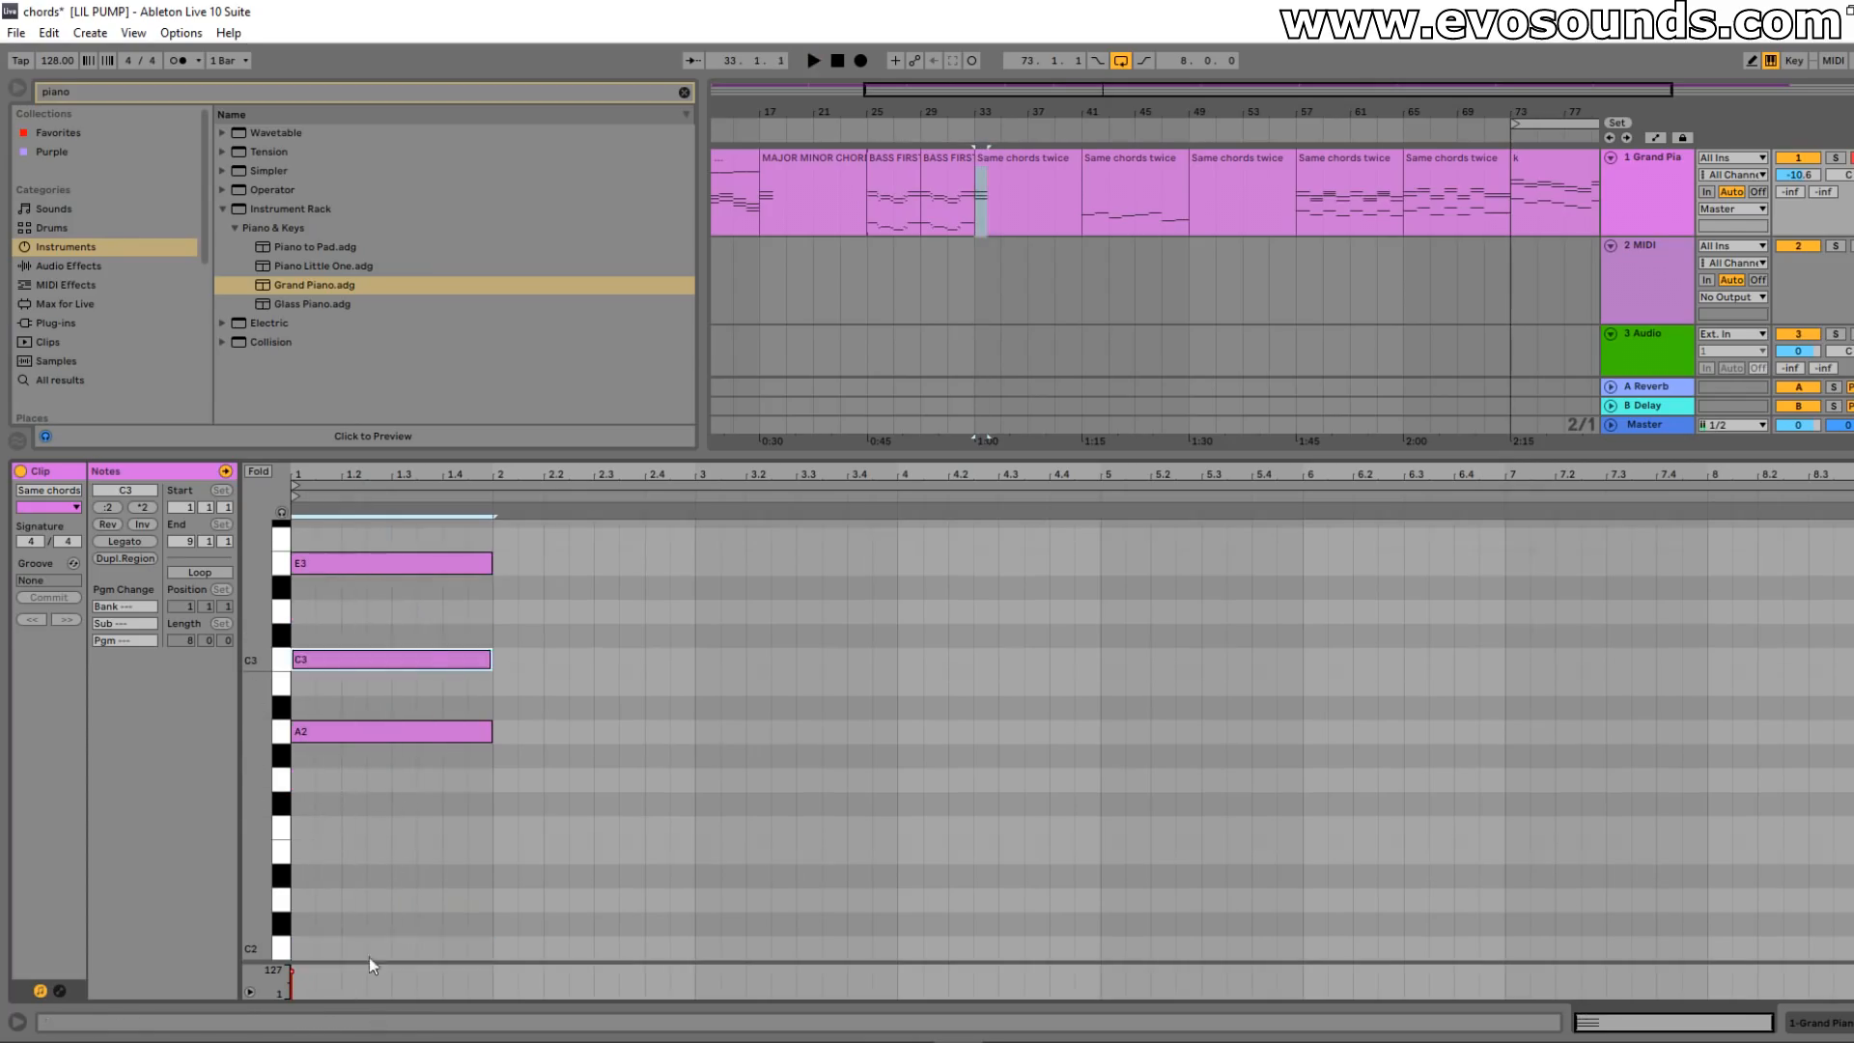
# - Duplicate the bar 1 chord into bar 2, shift it down to E2, G2 and B2, and play both chords
pyautogui.click(439, 563)
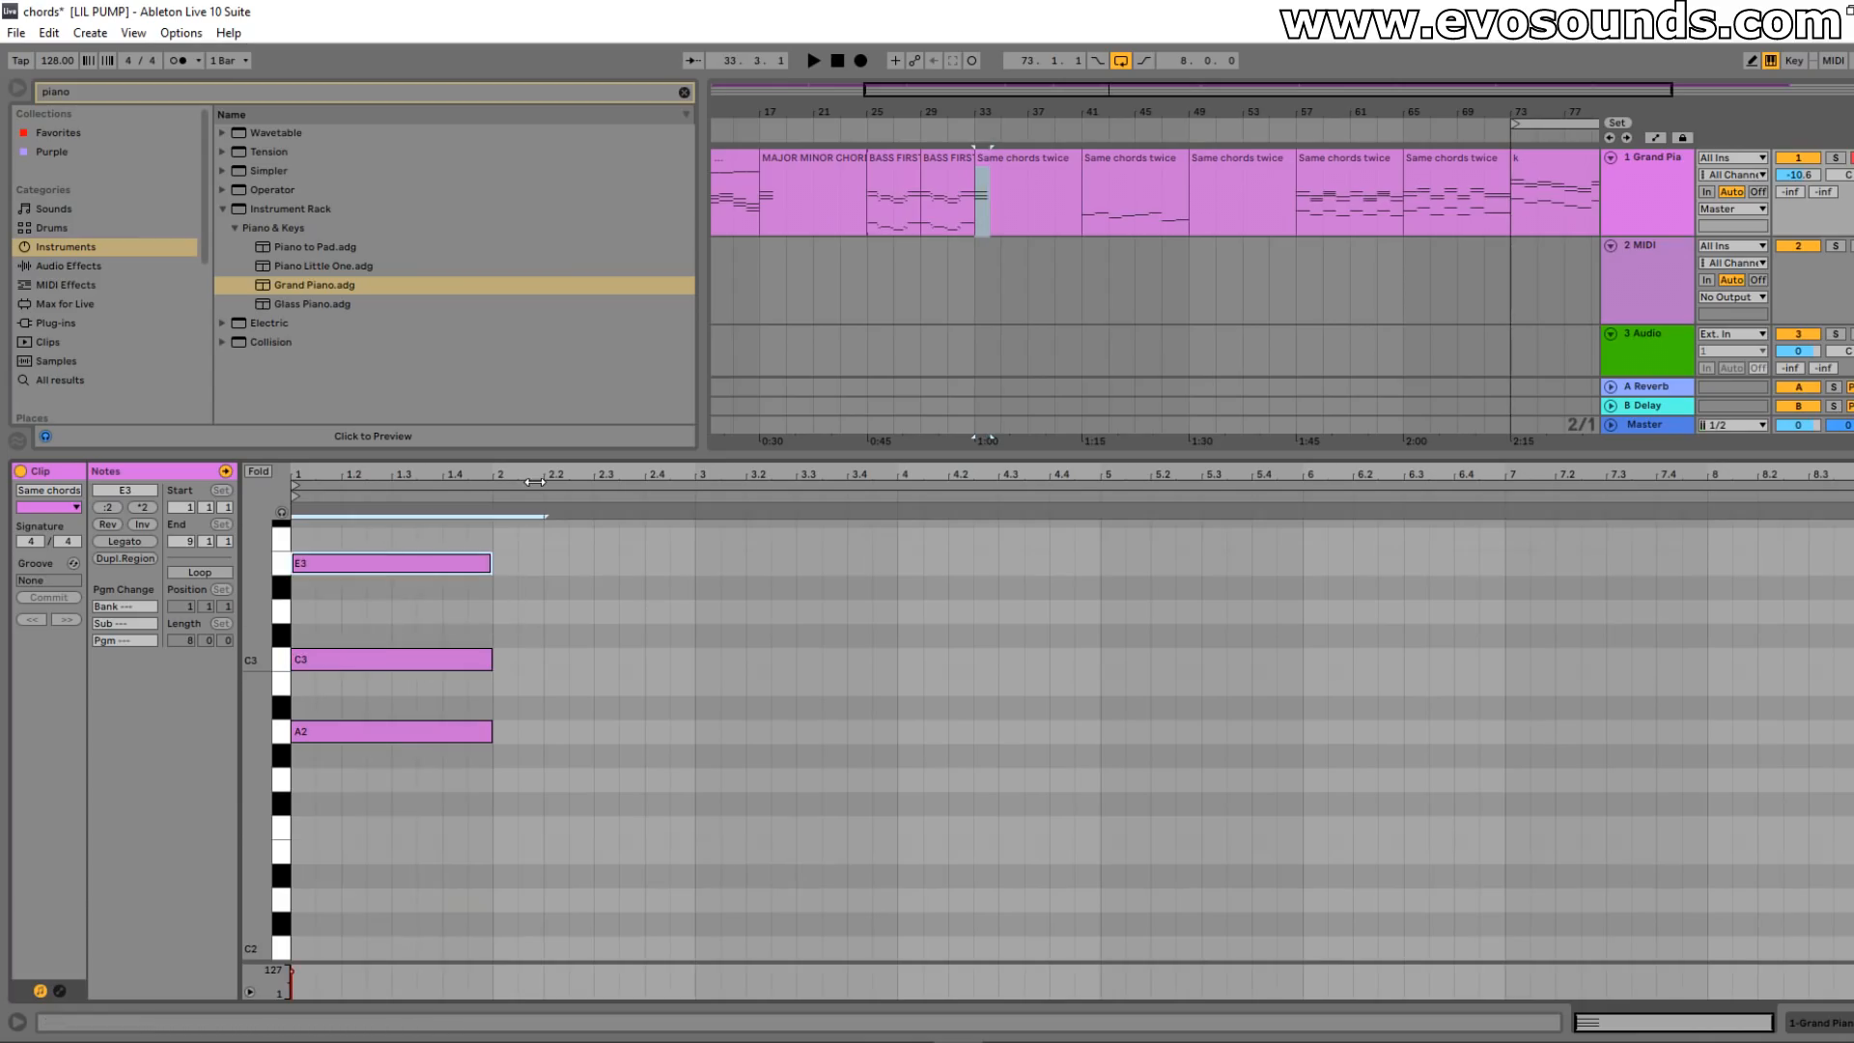
pyautogui.hotkey('ctrl', 'a')
pyautogui.hotkey('ctrl', 'd')
pyautogui.moveTo(544, 739); pyautogui.dragTo(543, 847)
pyautogui.click(545, 805)
pyautogui.press('space')
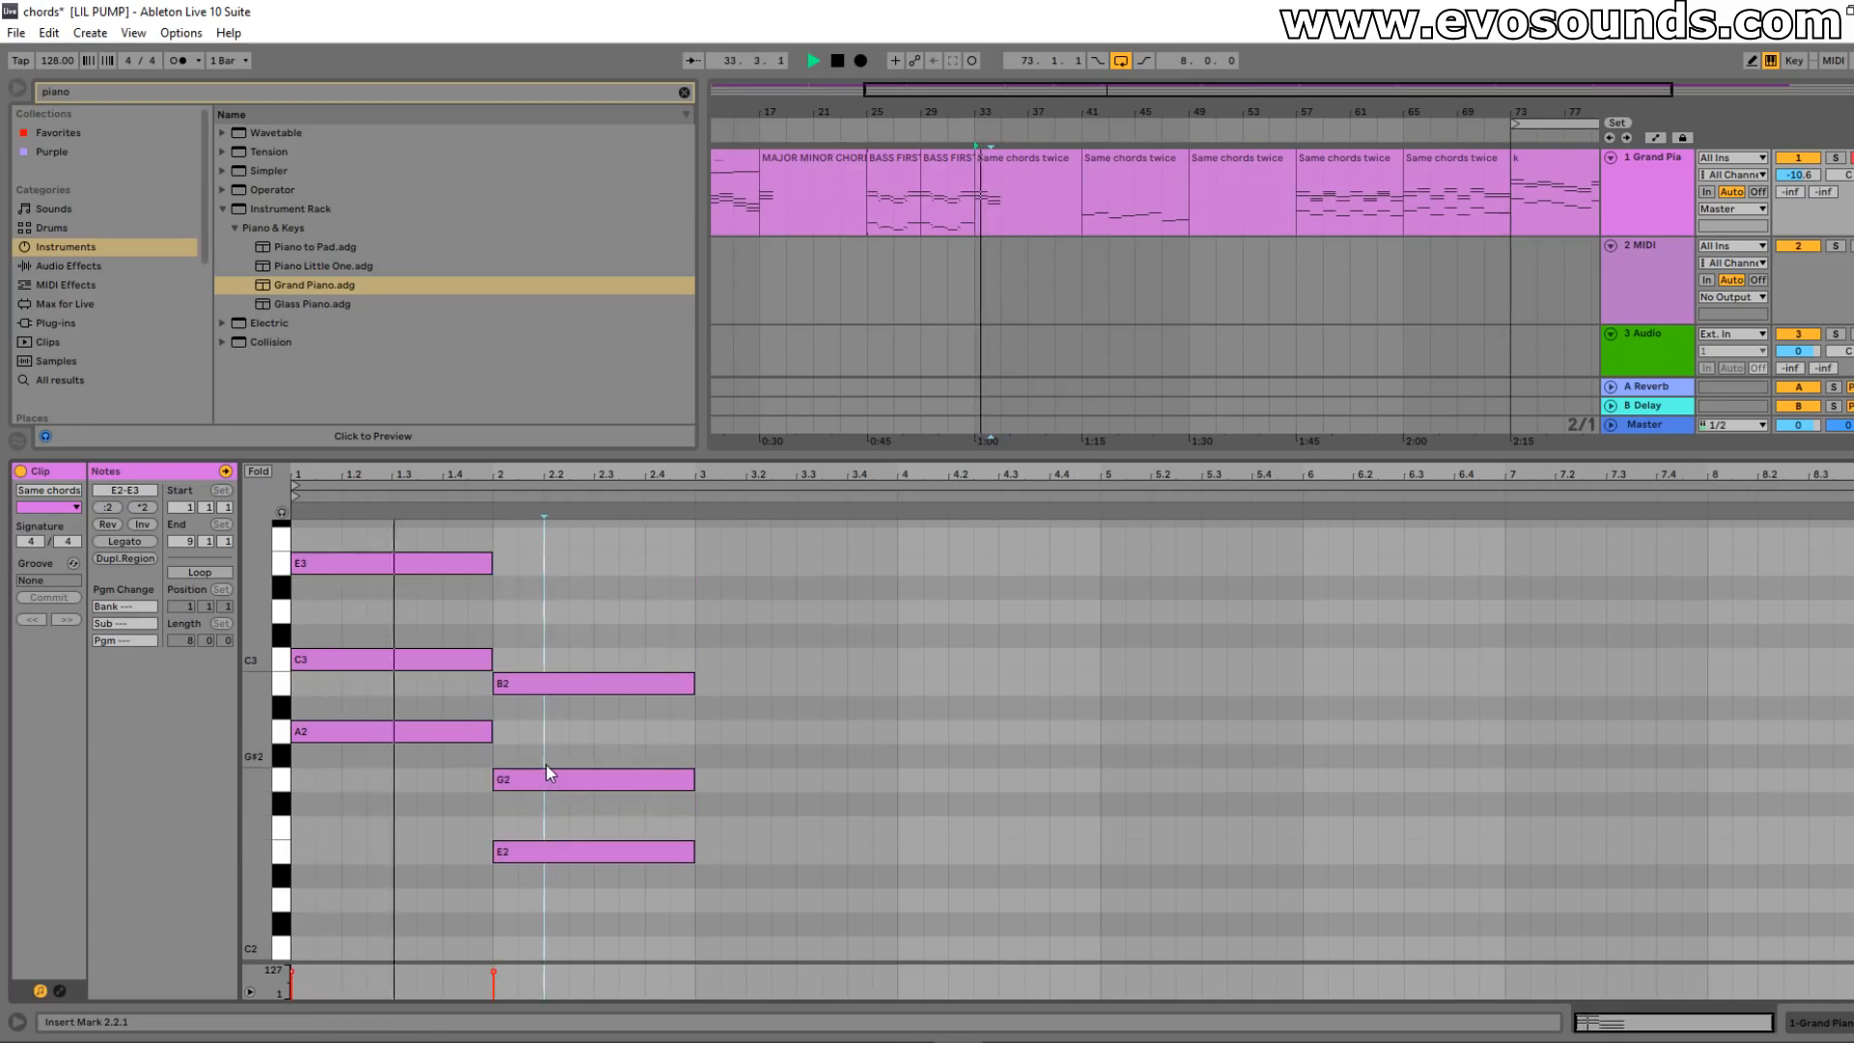
pyautogui.press('space')
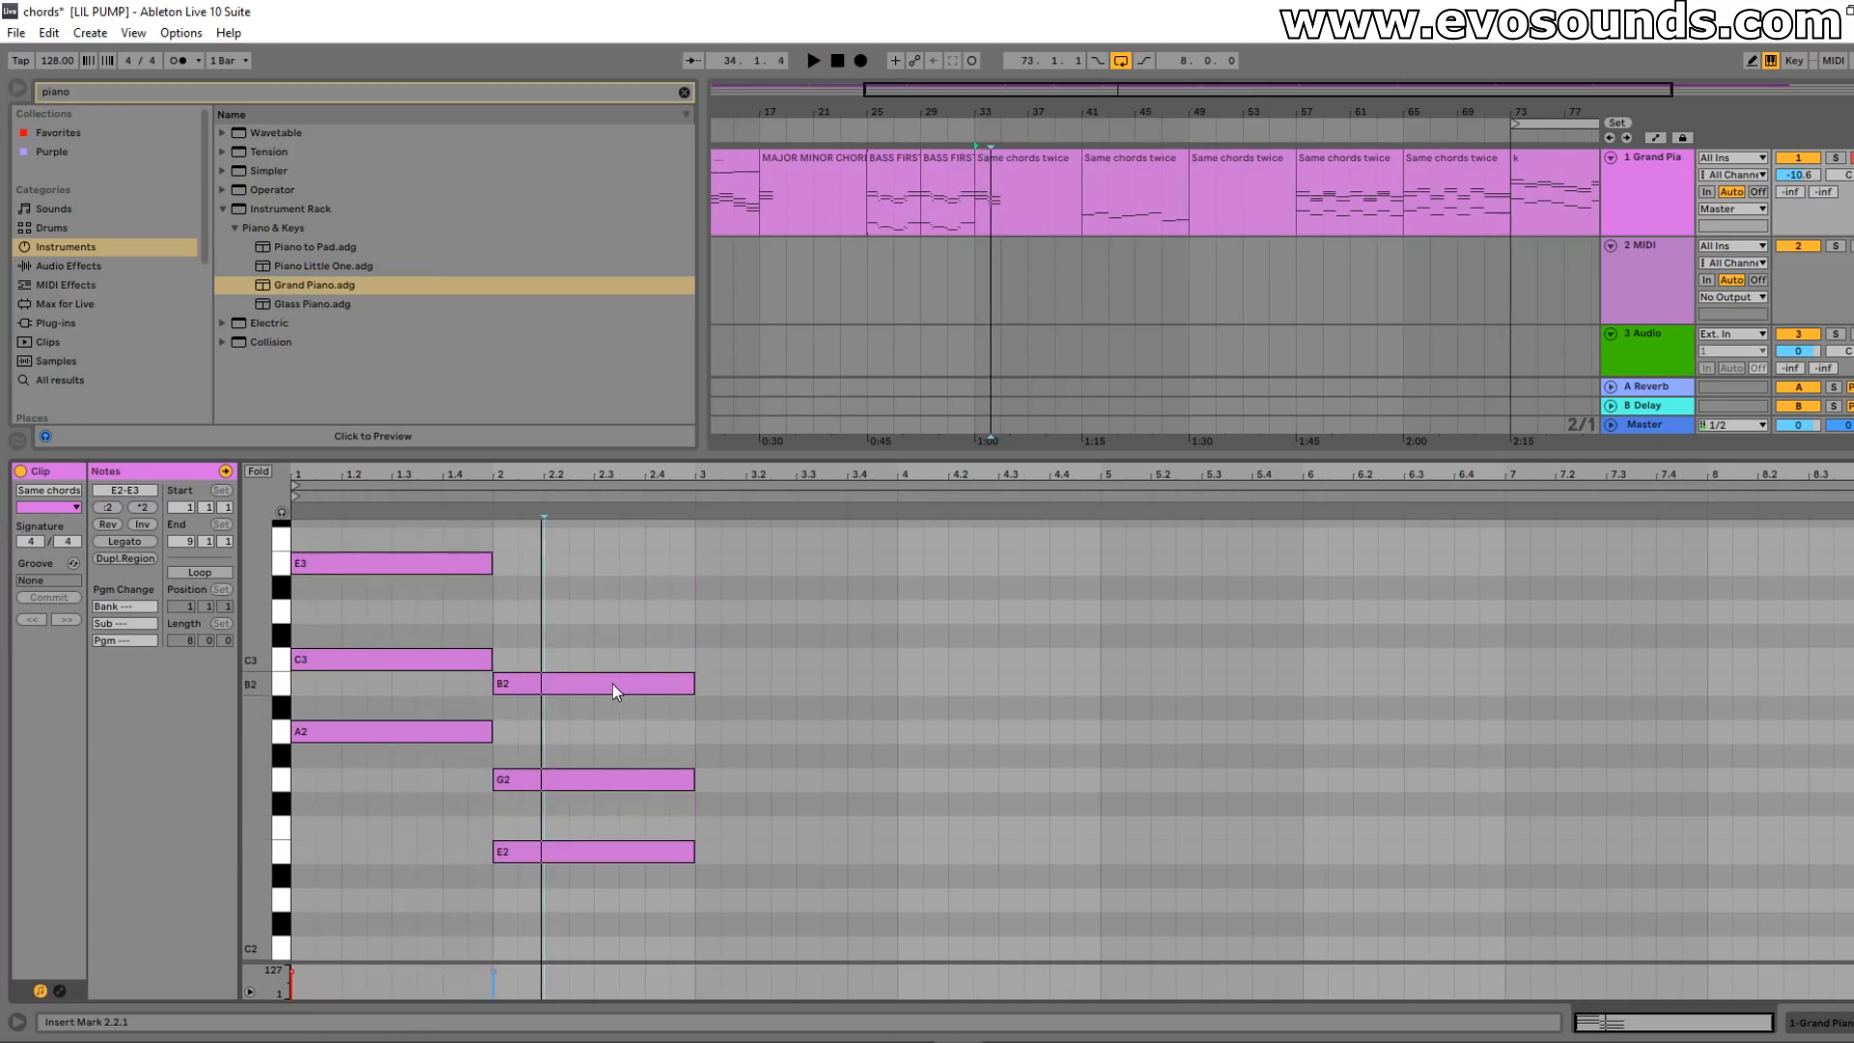
# - Invert the bar 1 chord by lowering its top note an octave to E2, and play the two chords
pyautogui.click(336, 570)
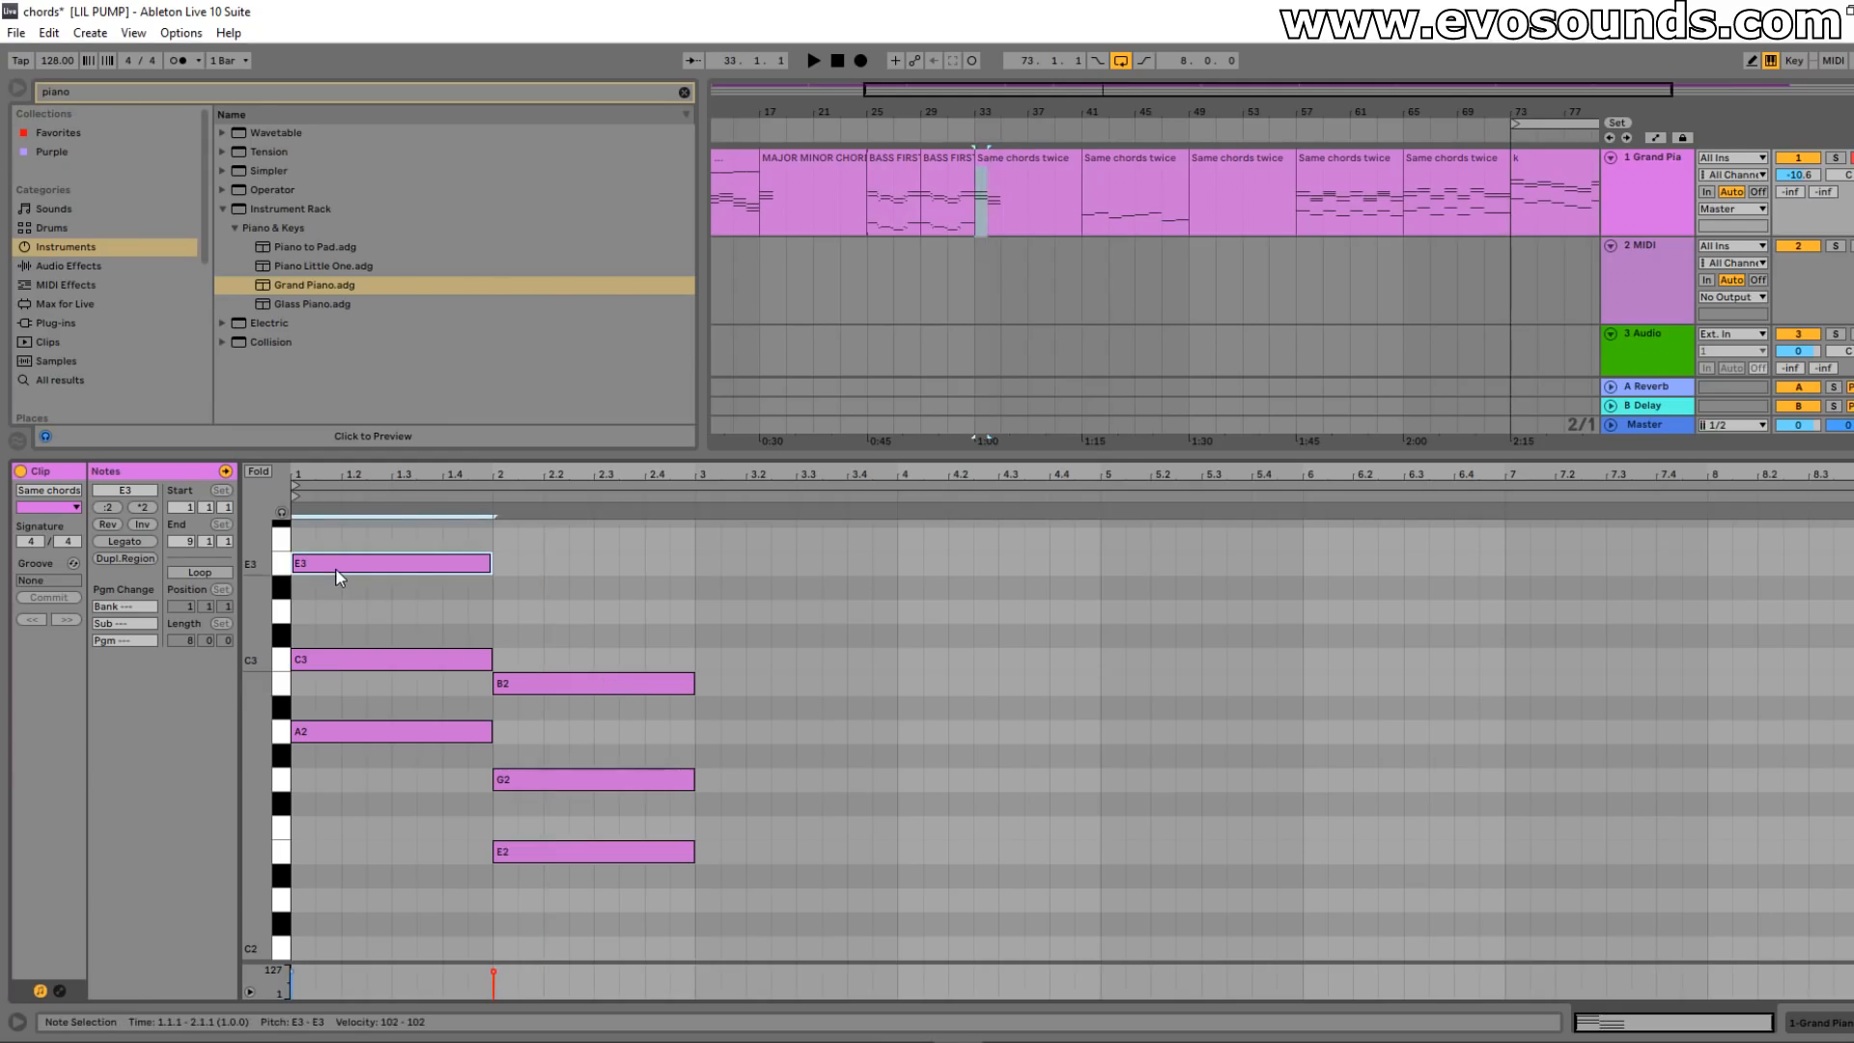
pyautogui.hotkey('shift', 'Down')
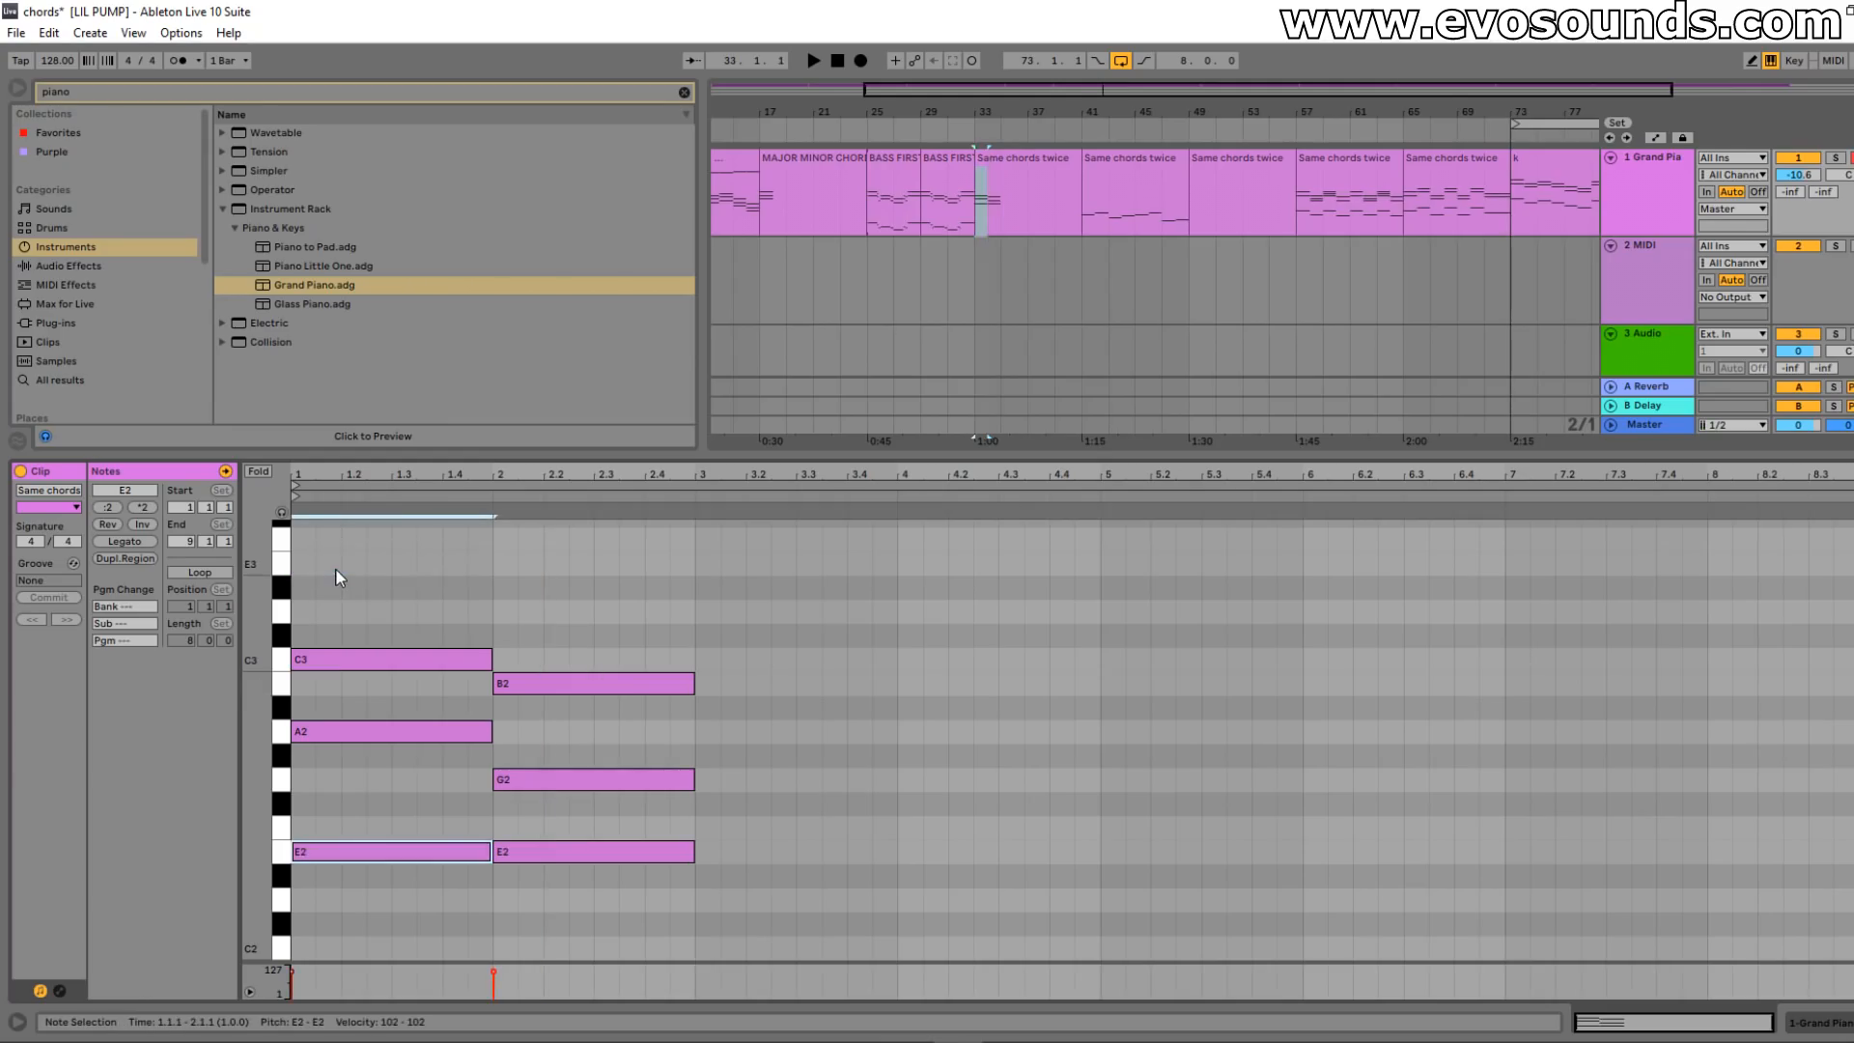
pyautogui.moveTo(404, 880); pyautogui.dragTo(530, 849)
pyautogui.press('space')
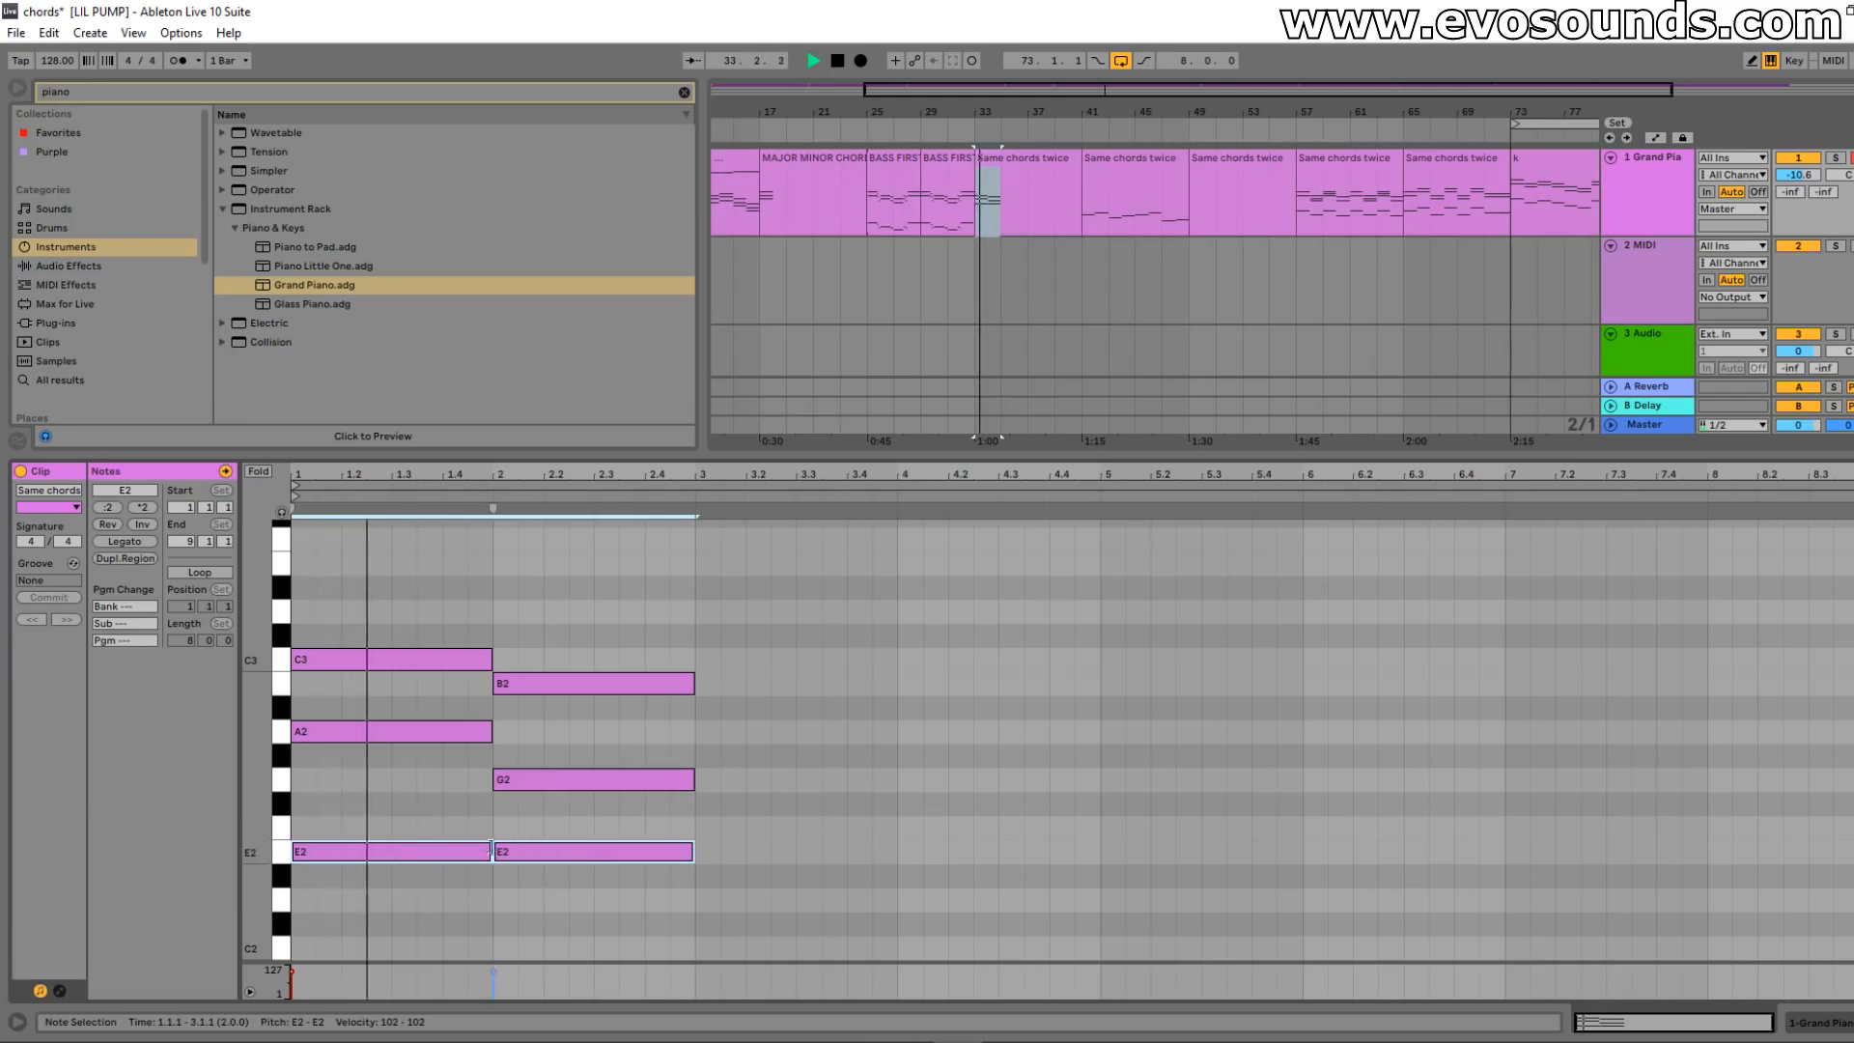
# - Add an F2, A2, C3 chord in bar 3 and a G2, B2, D3 chord in bar 4, and play them
pyautogui.doubleClick(714, 828)
pyautogui.moveTo(724, 827); pyautogui.dragTo(766, 660)
pyautogui.press('space')
pyautogui.keyDown('ctrl'); pyautogui.moveTo(943, 778); pyautogui.dragTo(926, 609); pyautogui.keyUp('ctrl')
pyautogui.press('space')
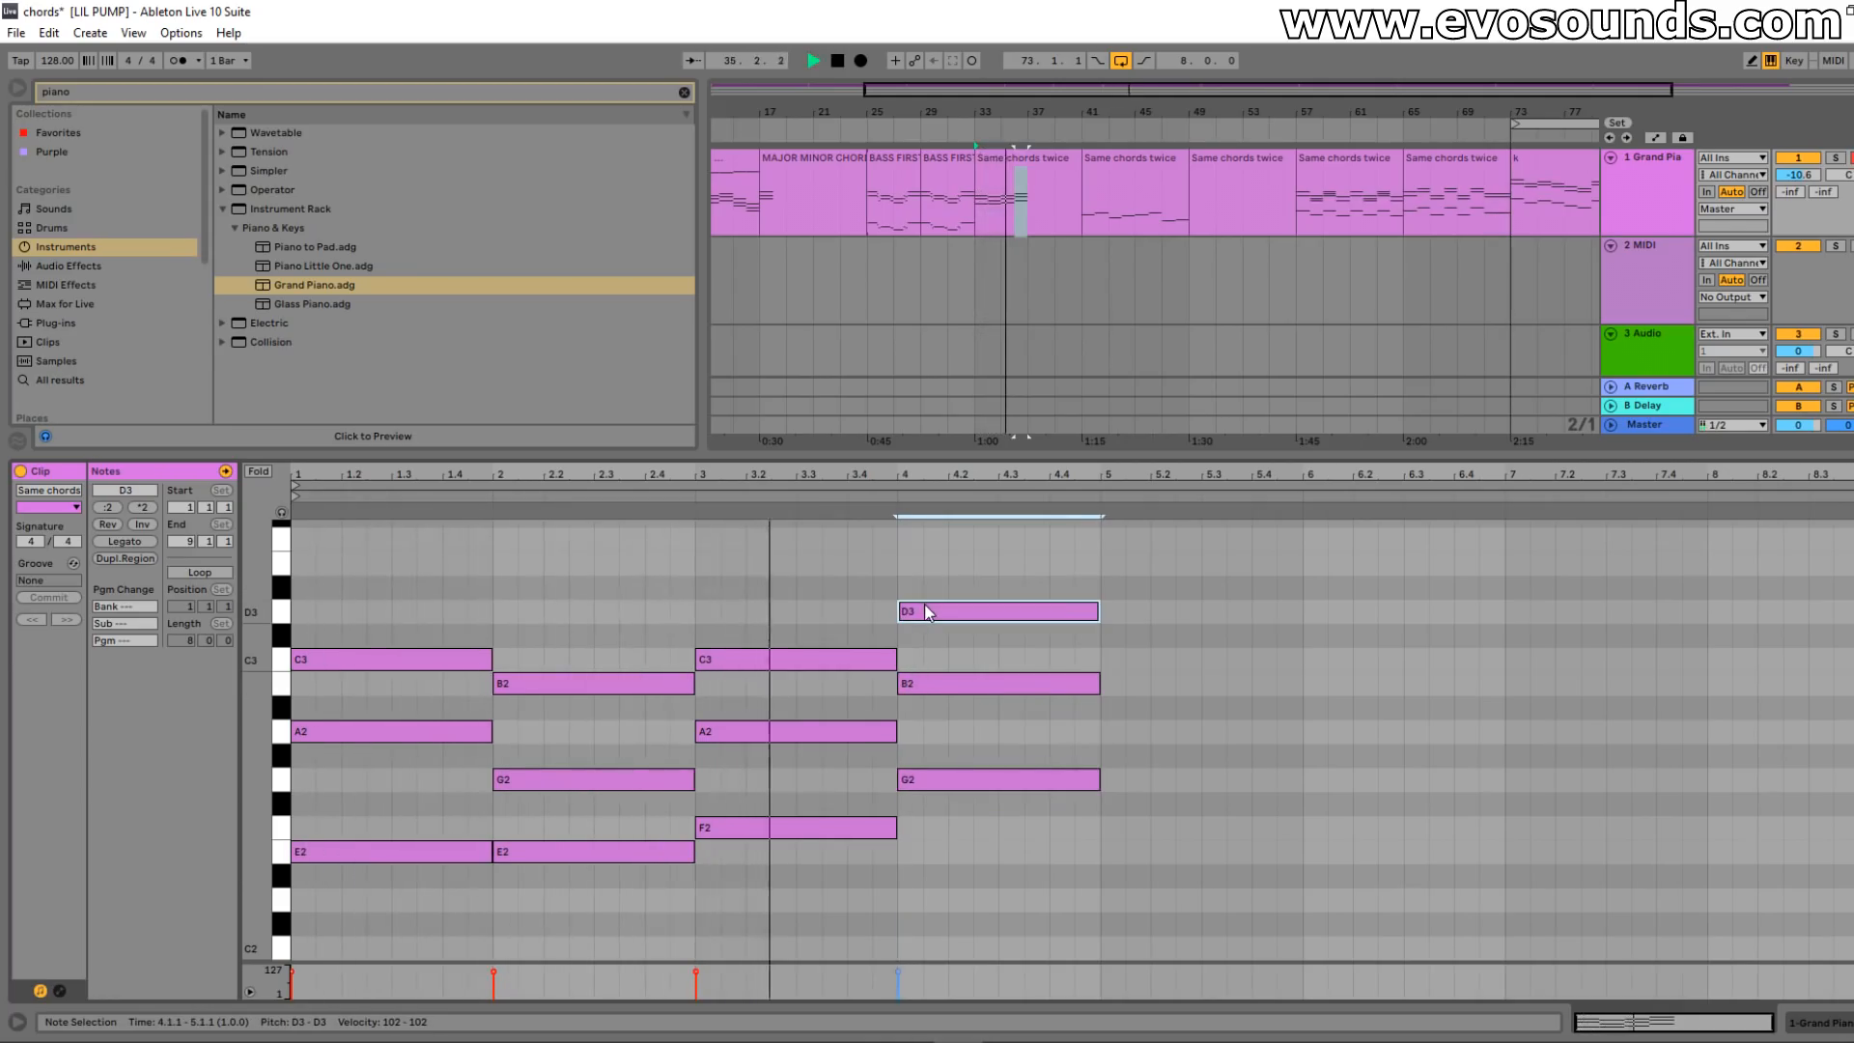
# - Duplicate the four chords of bars 1 to 4 into bars 5 to 8
pyautogui.moveTo(1080, 893); pyautogui.dragTo(393, 512)
pyautogui.hotkey('ctrl', 'd')
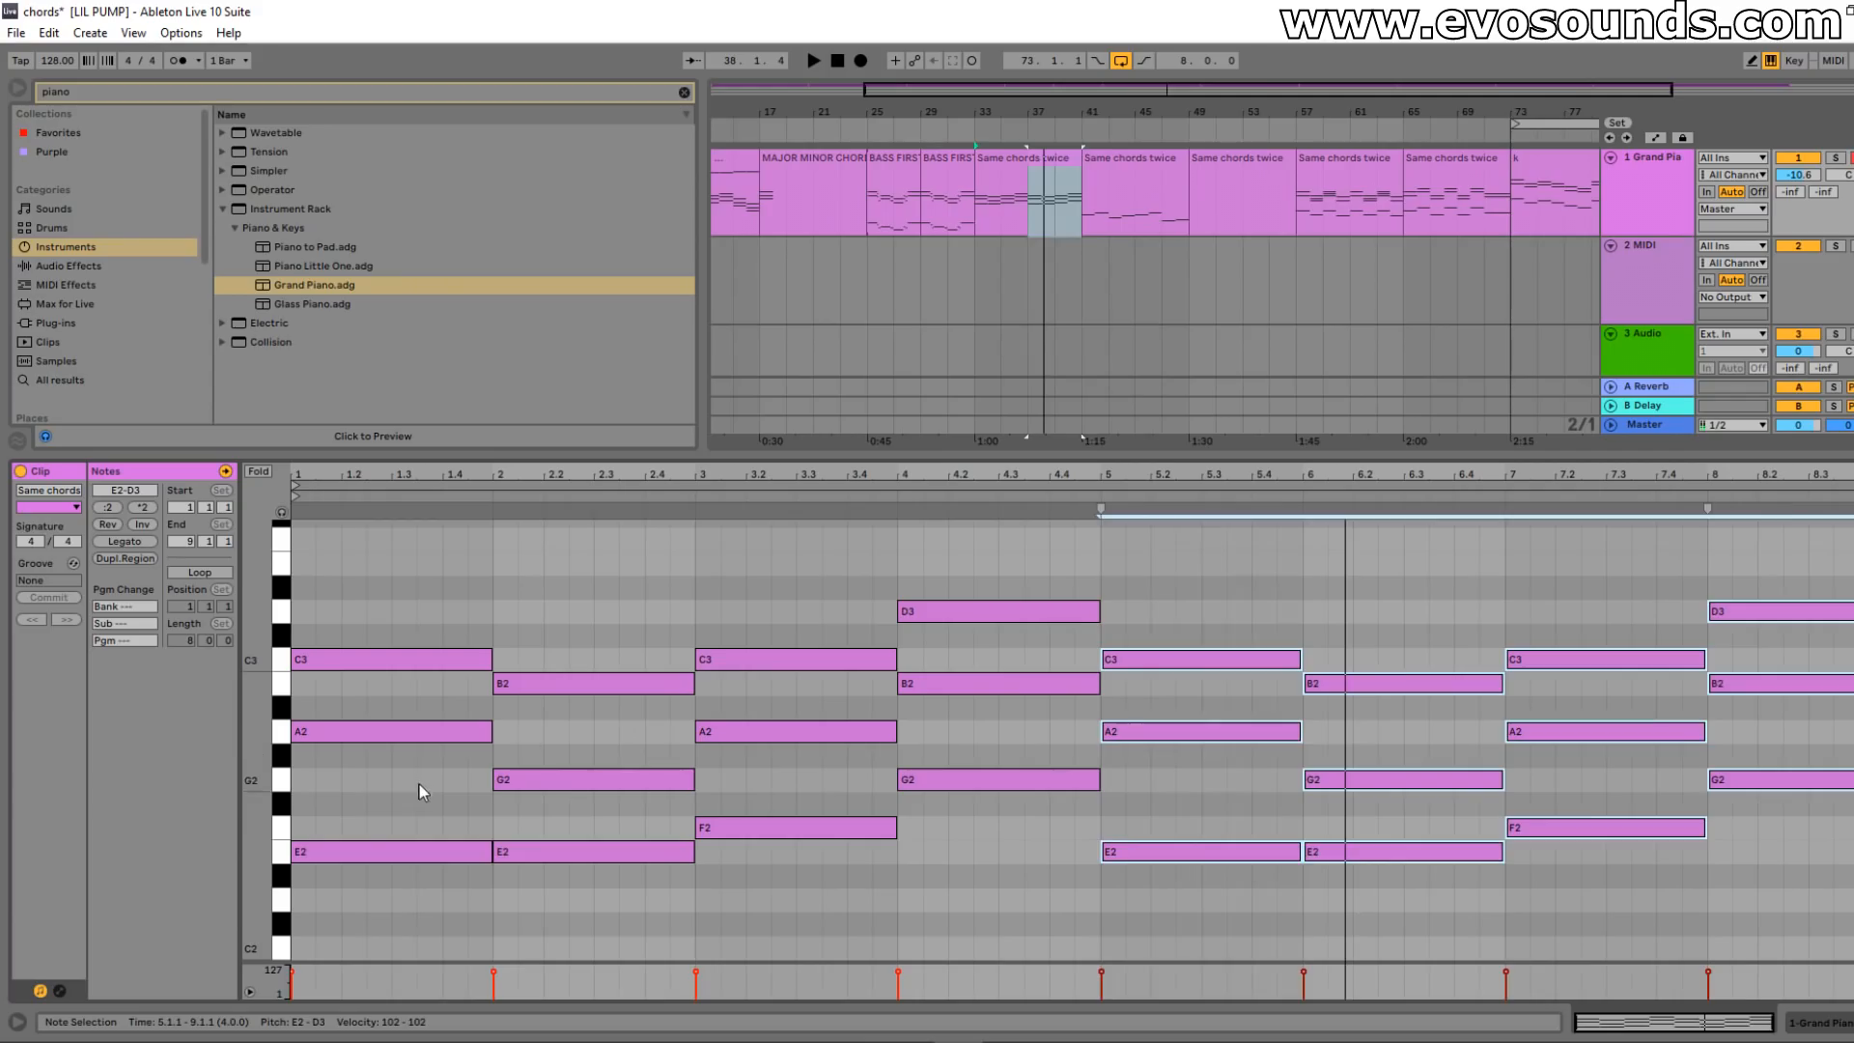
# - Try the bar 1 chord with its E2 raised an octave to E3, play it, and undo the change
pyautogui.moveTo(419, 784); pyautogui.dragTo(370, 935)
pyautogui.hotkey('shift', 'Up')
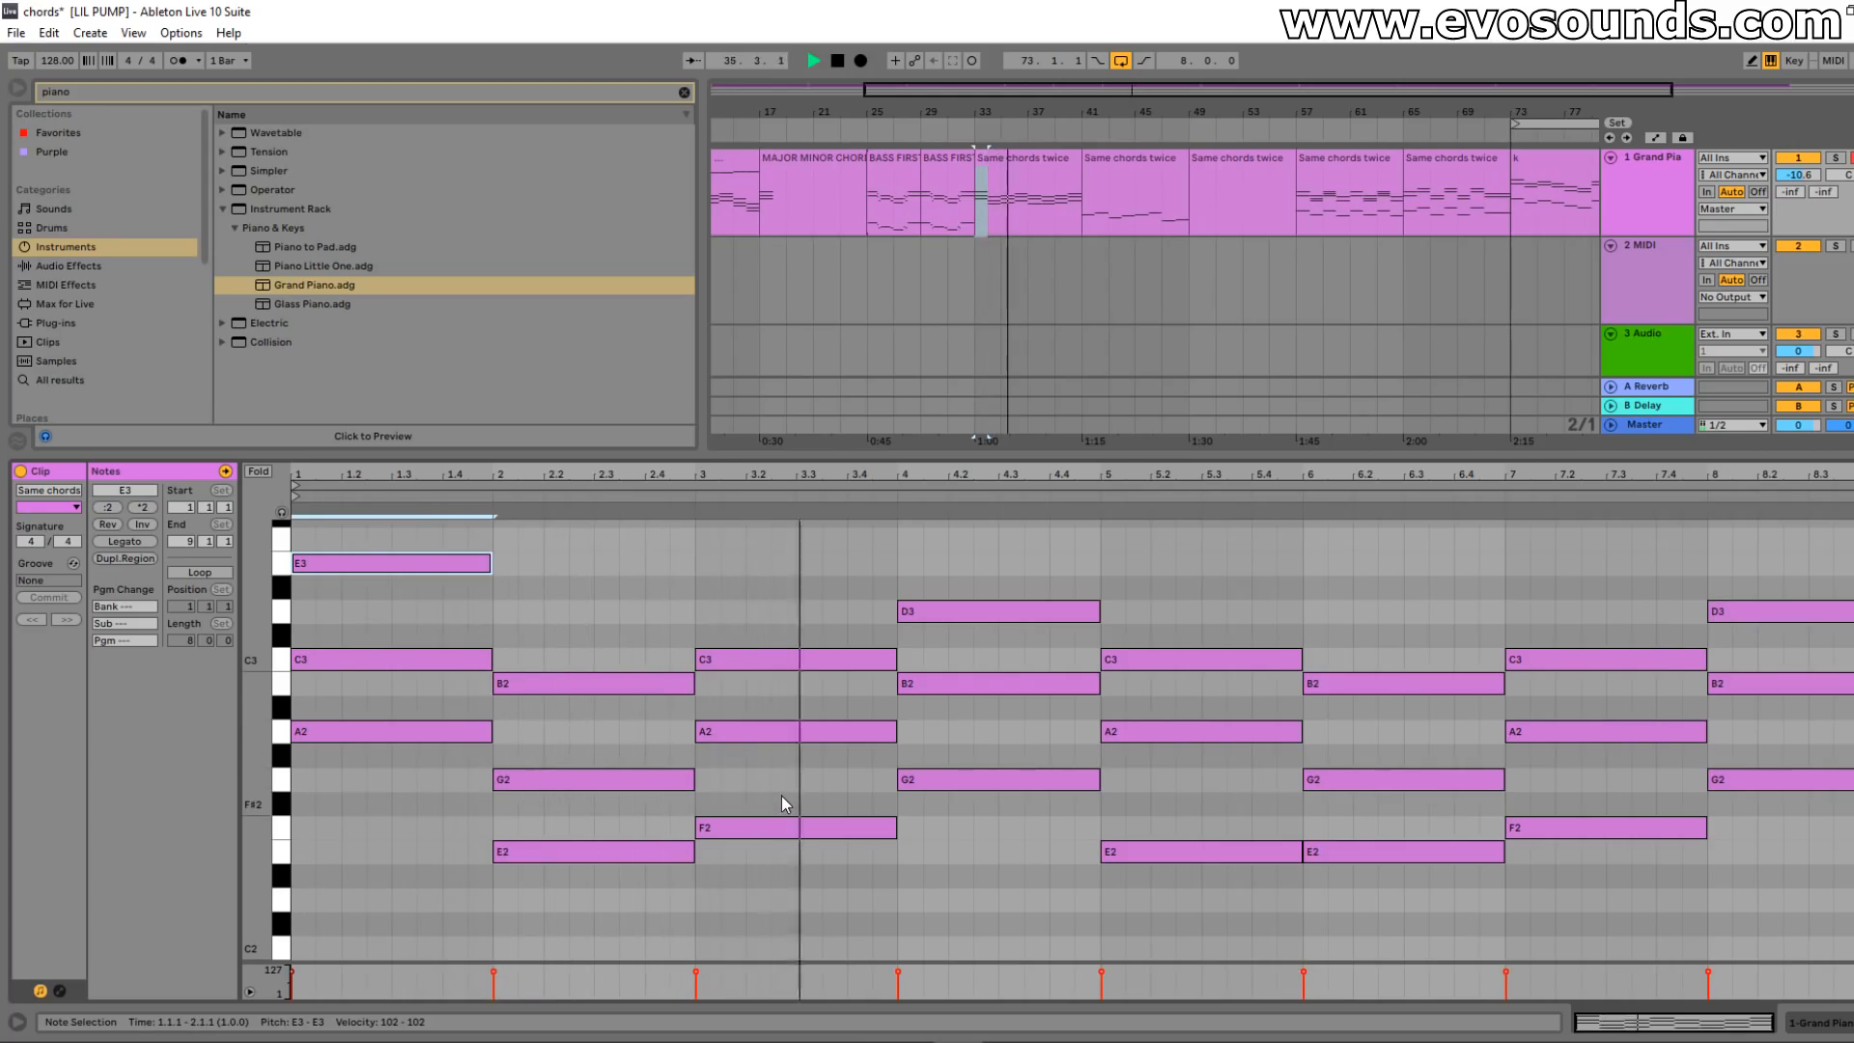
pyautogui.press('space')
pyautogui.hotkey('ctrl', 'z')
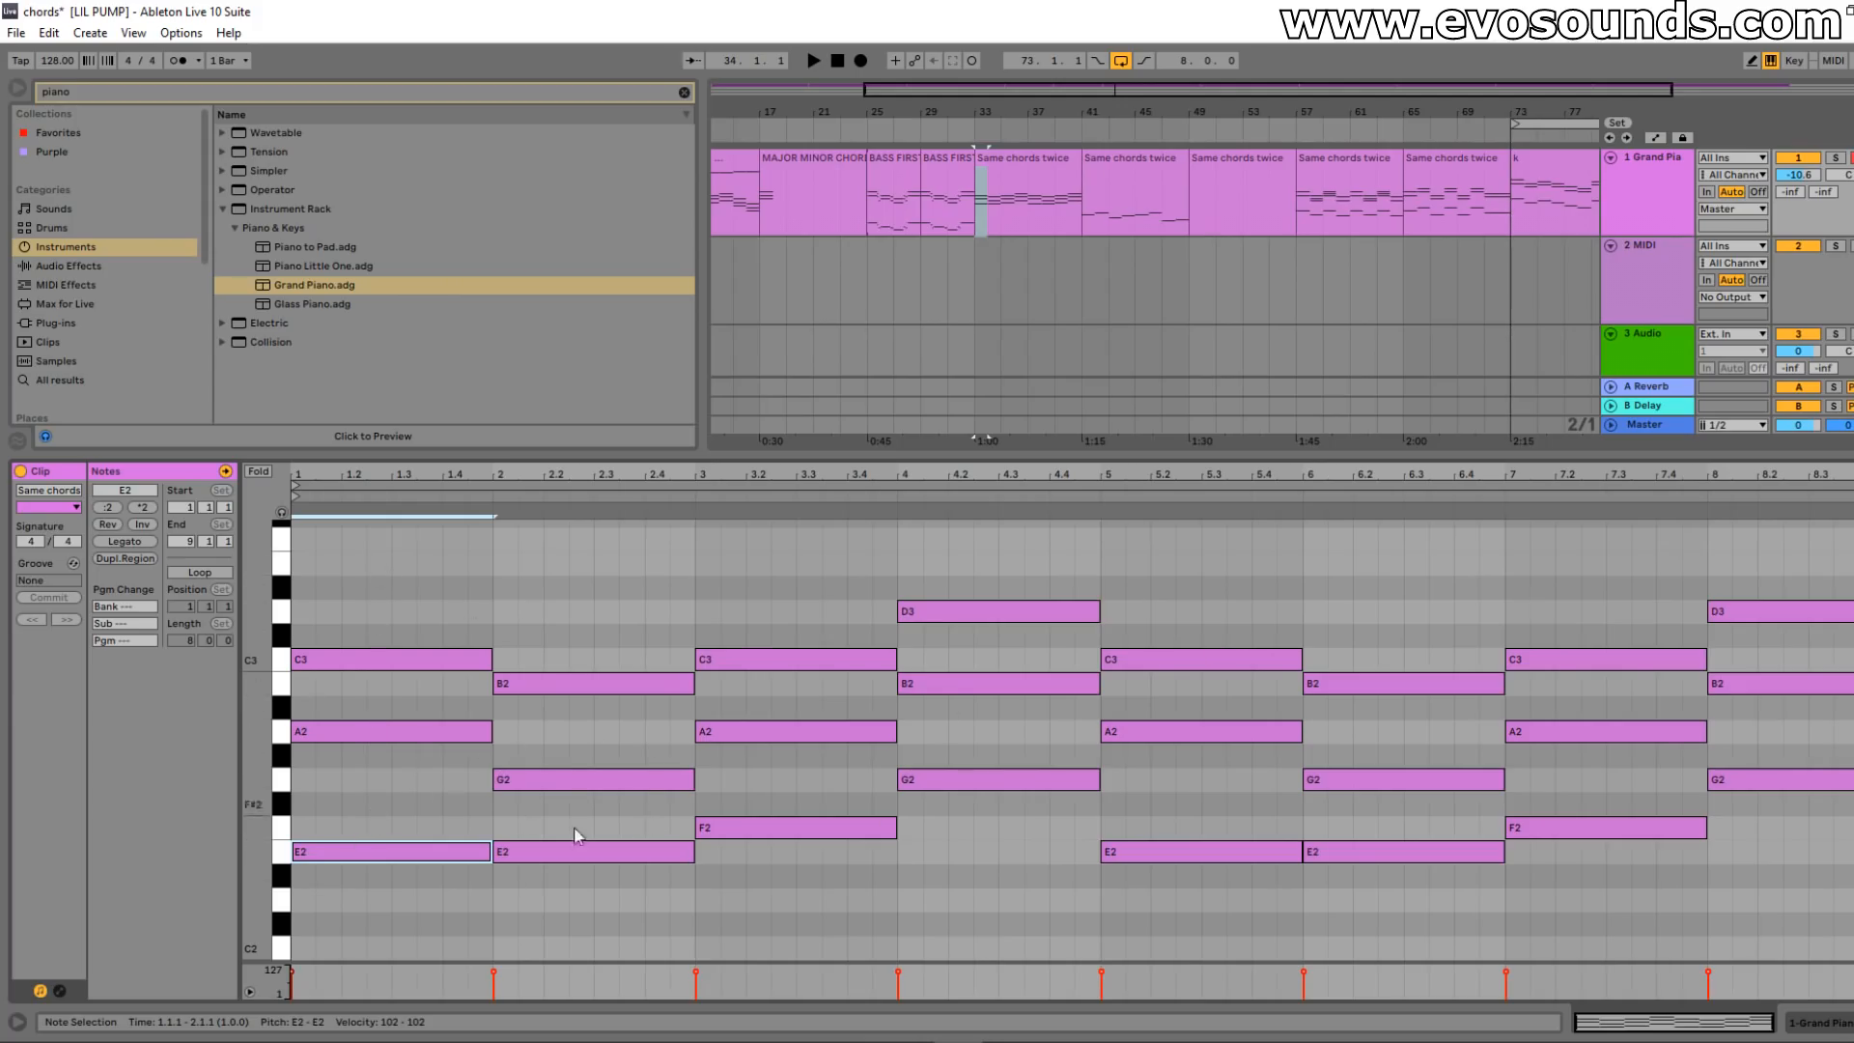
# - Clear all notes from the clip and build an A2, C3, E3 chord in bar 1
pyautogui.hotkey('ctrl', 'a')
pyautogui.press('Delete')
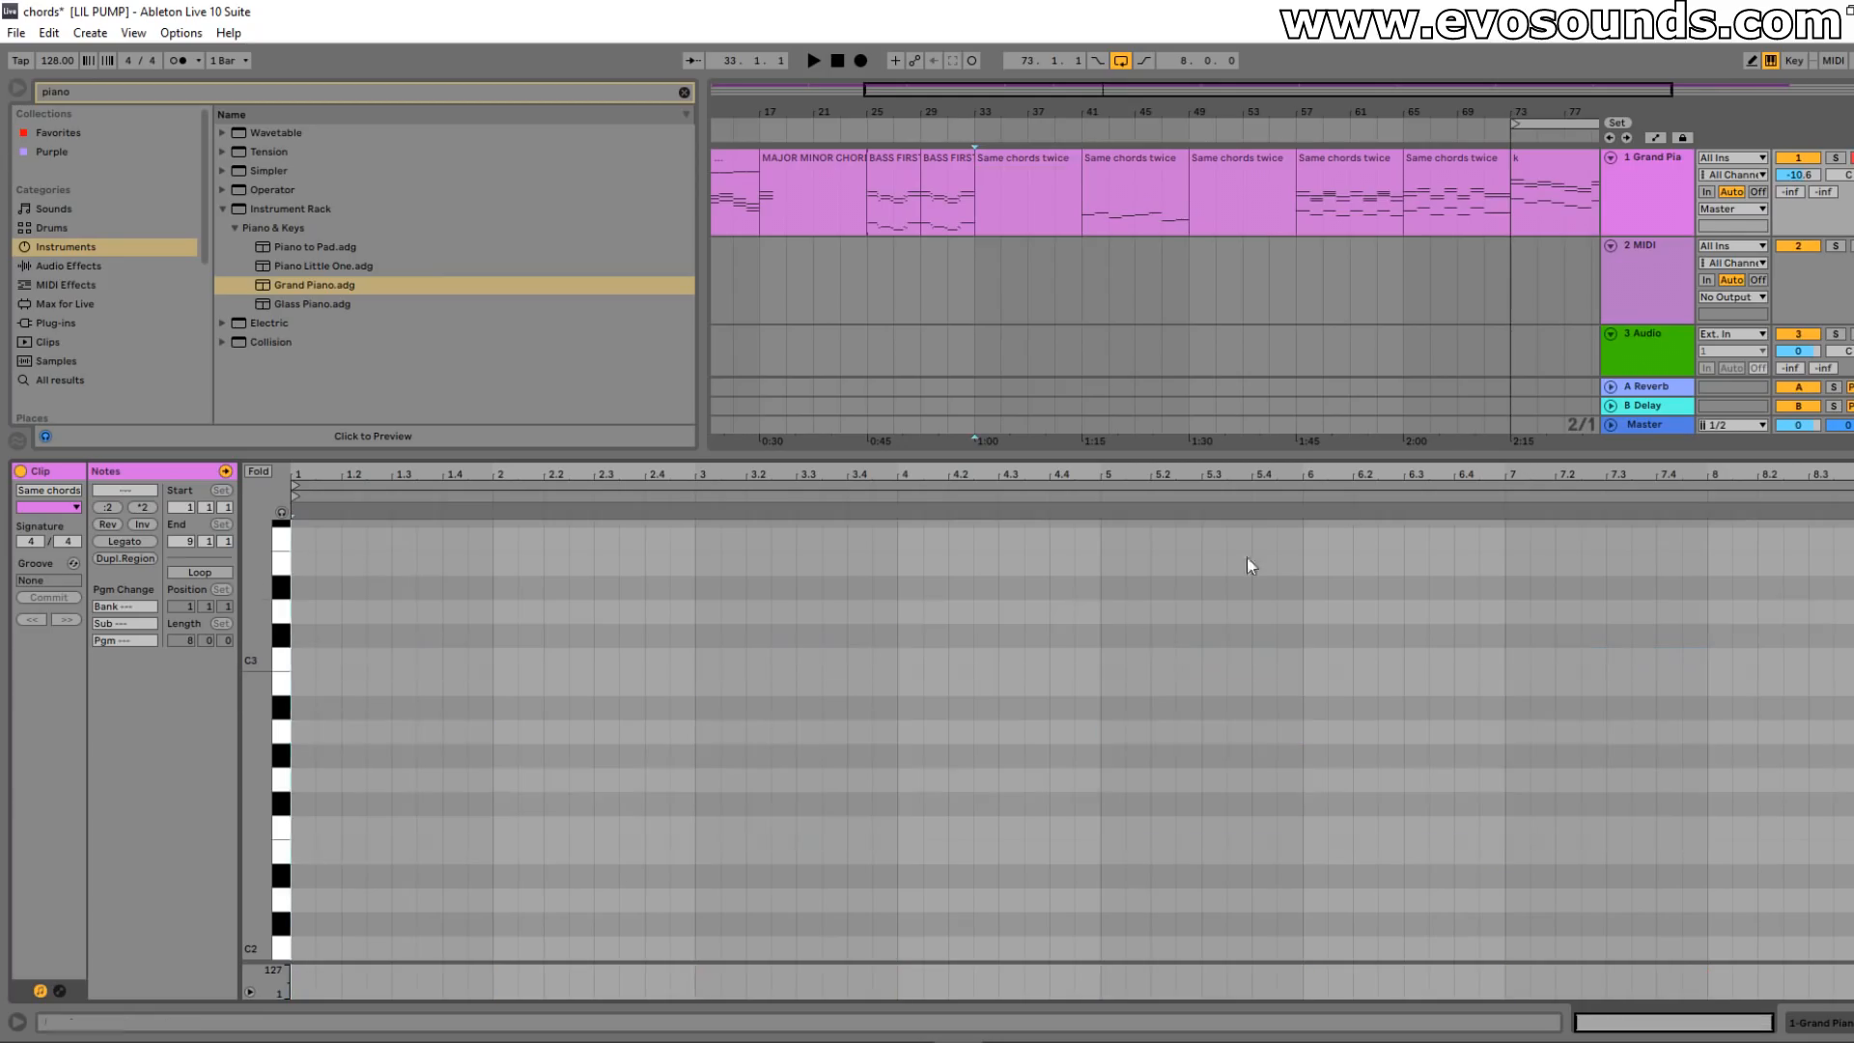
pyautogui.doubleClick(311, 732)
pyautogui.moveTo(314, 733); pyautogui.dragTo(449, 570)
pyautogui.moveTo(467, 816); pyautogui.dragTo(465, 555)
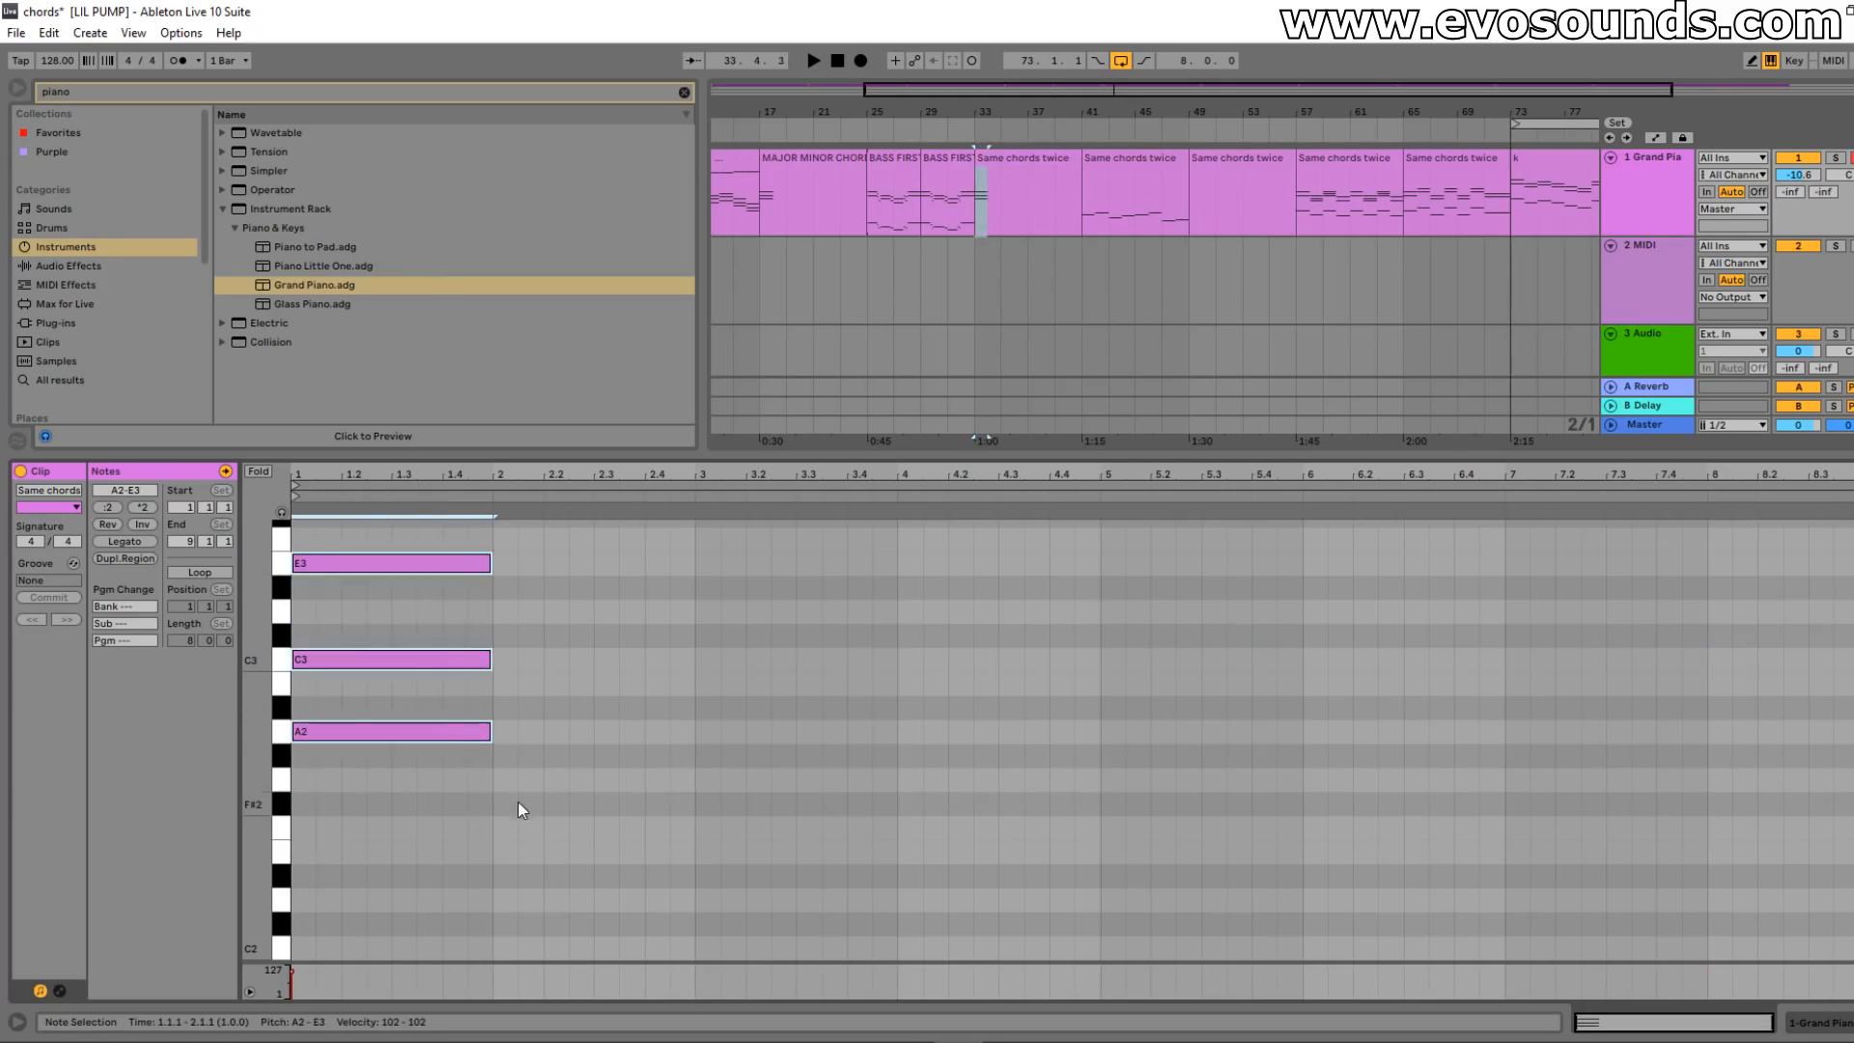
# - Duplicate the bar 1 chord into bar 2, shift it up to E3, G3 and B3, and play both chords
pyautogui.scroll(2, 531, 821)
pyautogui.hotkey('ctrl', 'd')
pyautogui.moveTo(534, 824); pyautogui.dragTo(542, 660)
pyautogui.press('space')
pyautogui.scroll(2, 548, 691)
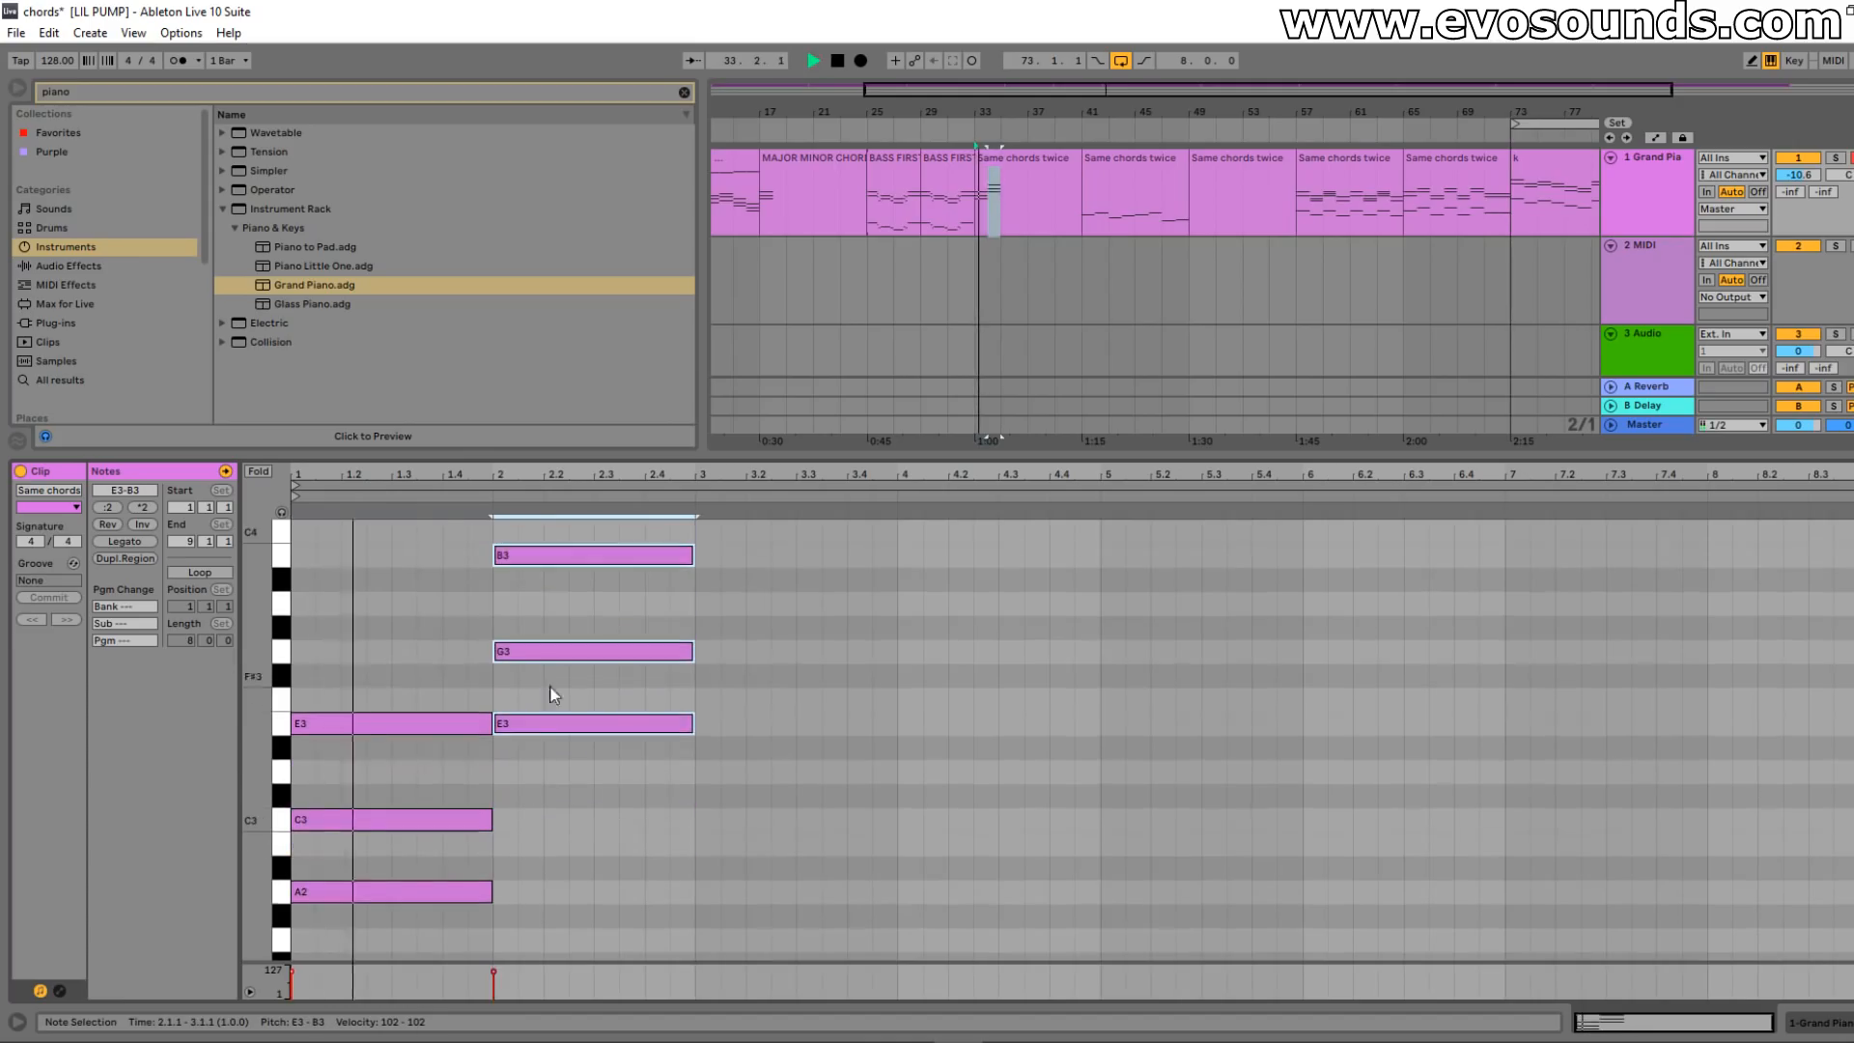
# - Shift the bar 2 chord down to C3, E3 and G3, and play it
pyautogui.press('space')
pyautogui.moveTo(560, 734)
pyautogui.mouseDown()
pyautogui.moveTo(560, 808)
pyautogui.moveTo(550, 738)
pyautogui.mouseUp()
pyautogui.press('space')
pyautogui.click(543, 731)
# - Duplicate the bar 2 chord into bar 3, shift it down to F2, A2 and C3, and play the progression
pyautogui.scroll(-1, 583, 843)
pyautogui.moveTo(583, 843); pyautogui.dragTo(649, 572)
pyautogui.hotkey('ctrl', 'd')
pyautogui.moveTo(752, 755); pyautogui.dragTo(757, 918)
pyautogui.press('space')
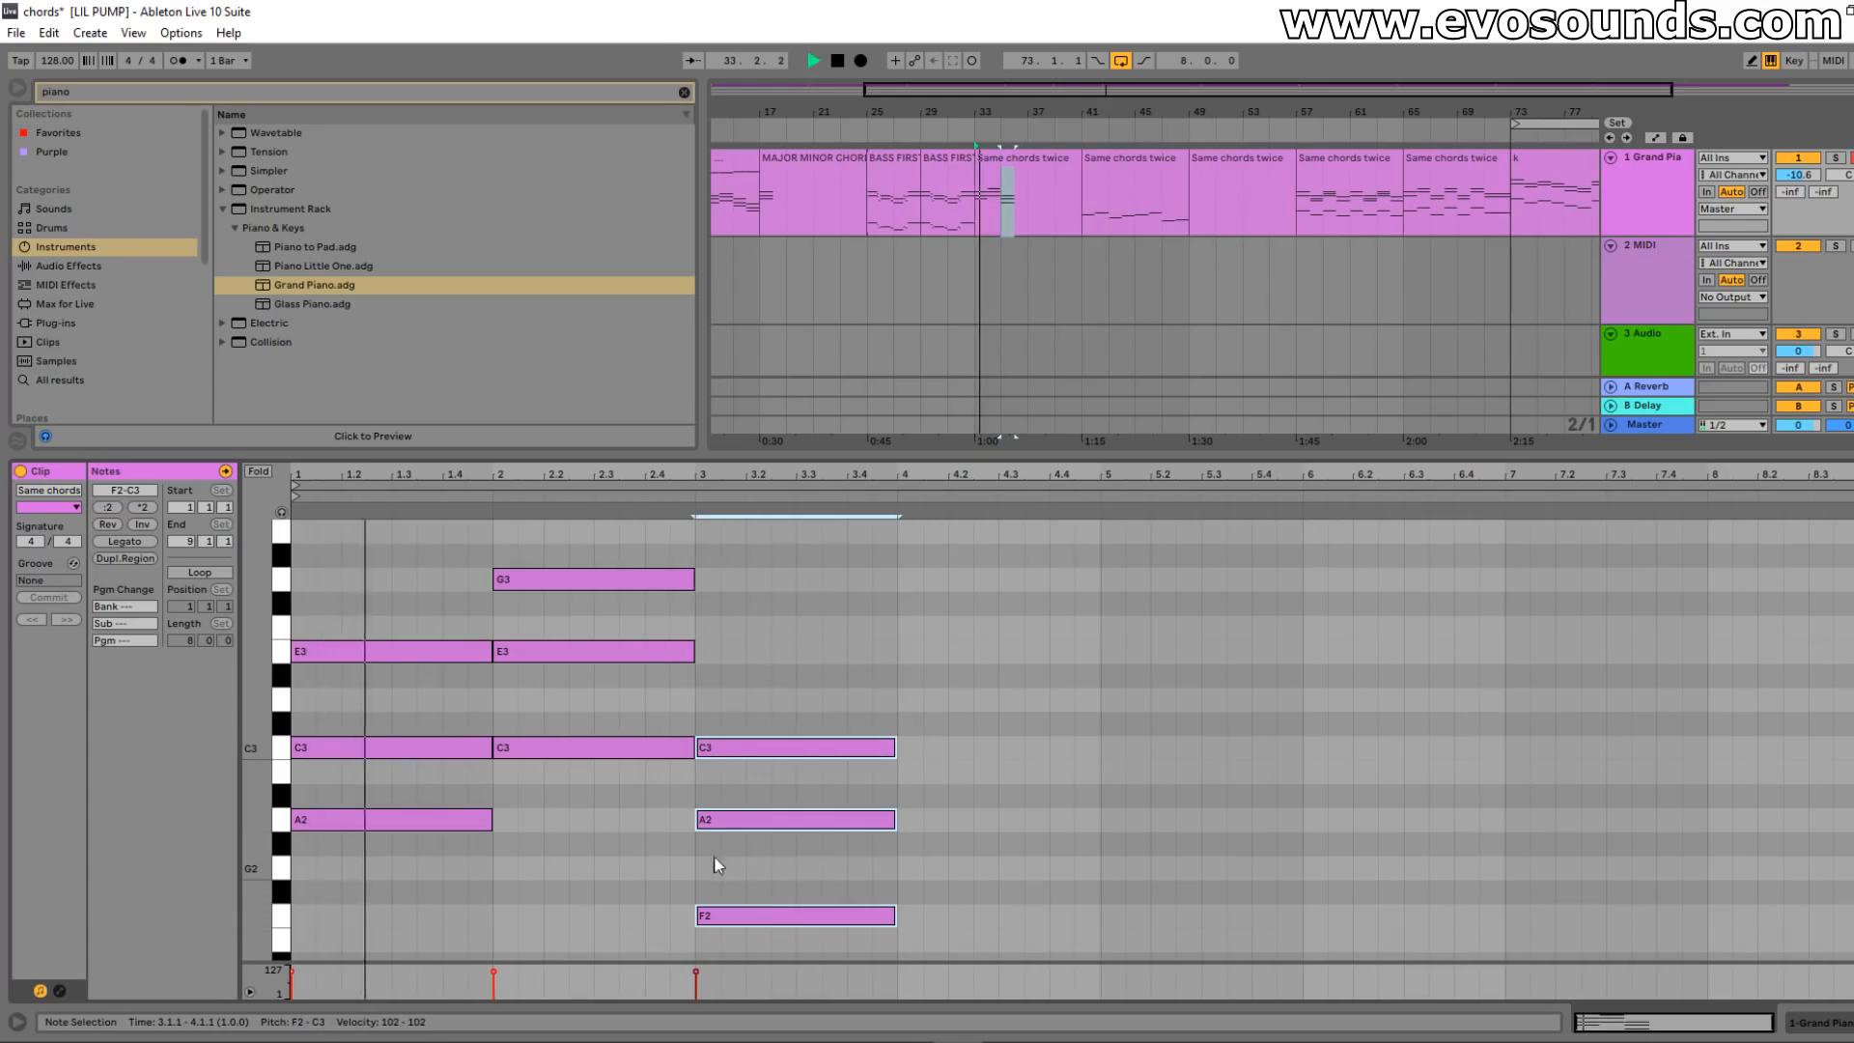
# - Duplicate the bar 3 chord into bar 4 and change it to E2, G#2 and B2
pyautogui.scroll(-1, 714, 753)
pyautogui.hotkey('ctrl', 'd')
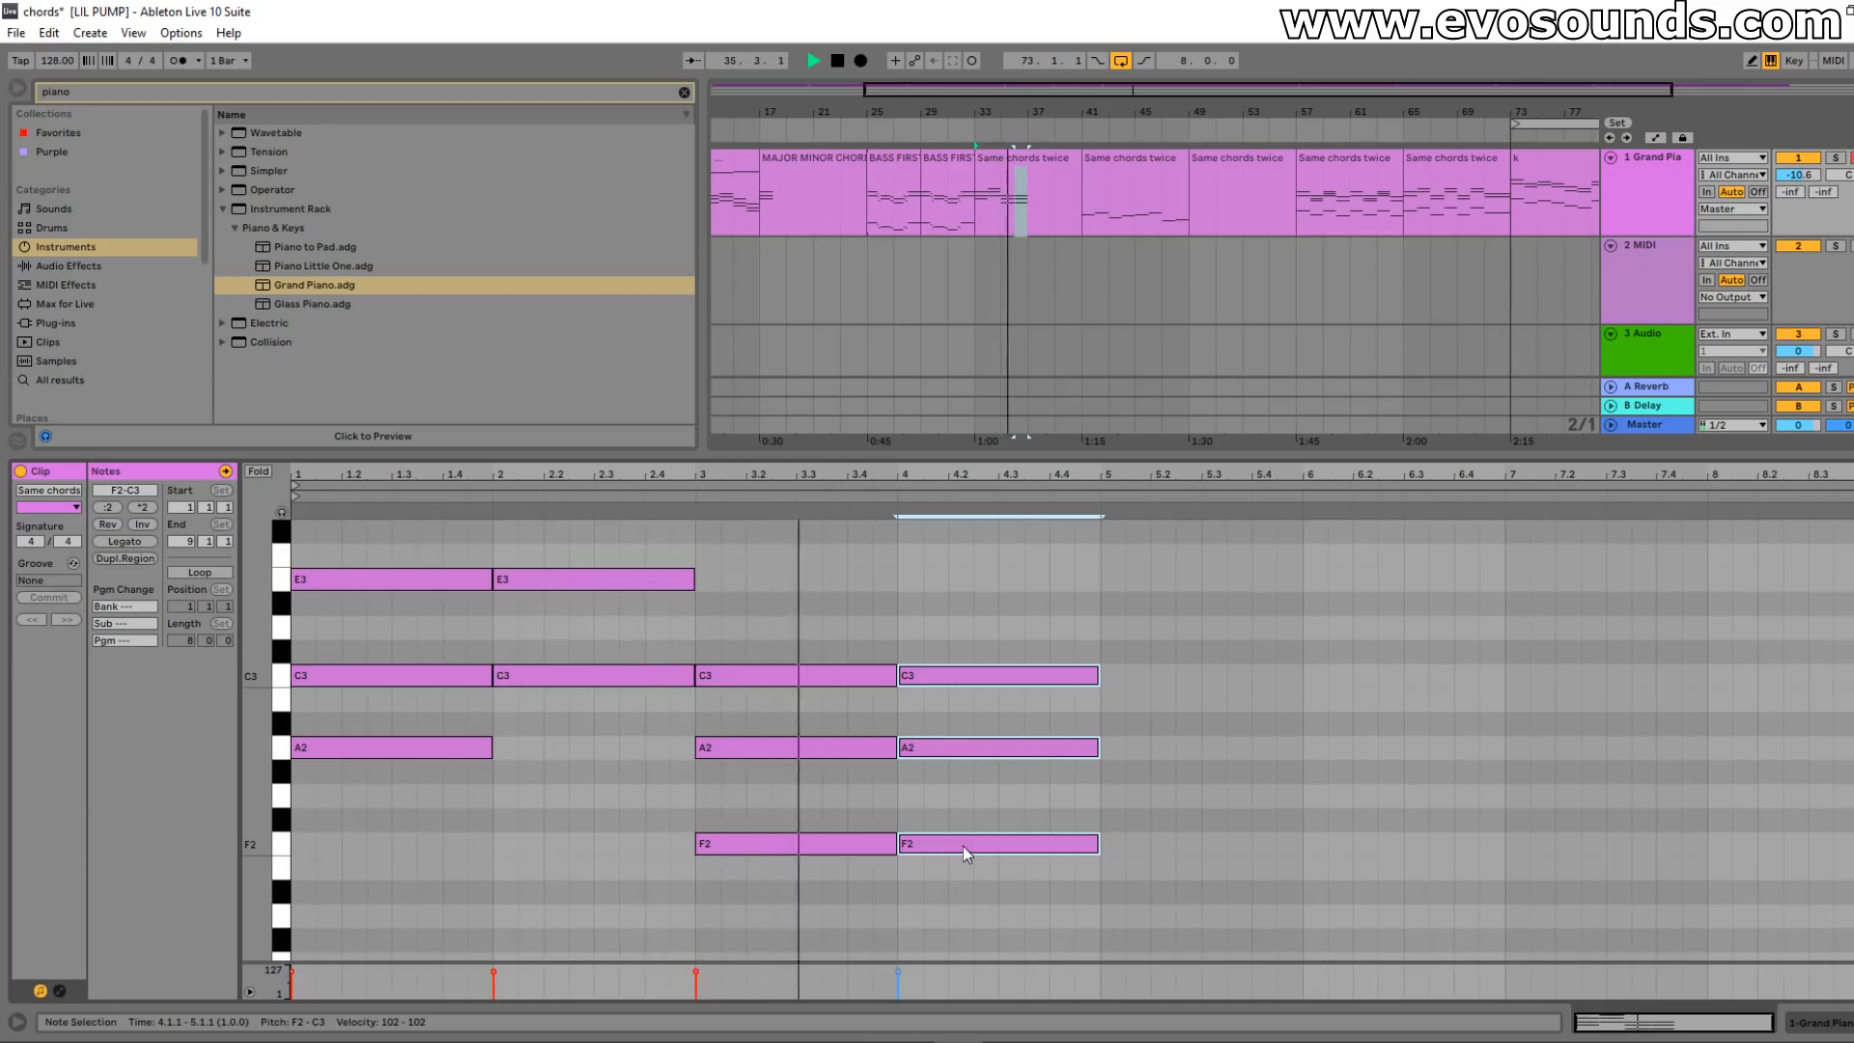
pyautogui.moveTo(963, 846); pyautogui.dragTo(964, 860)
pyautogui.click(948, 774)
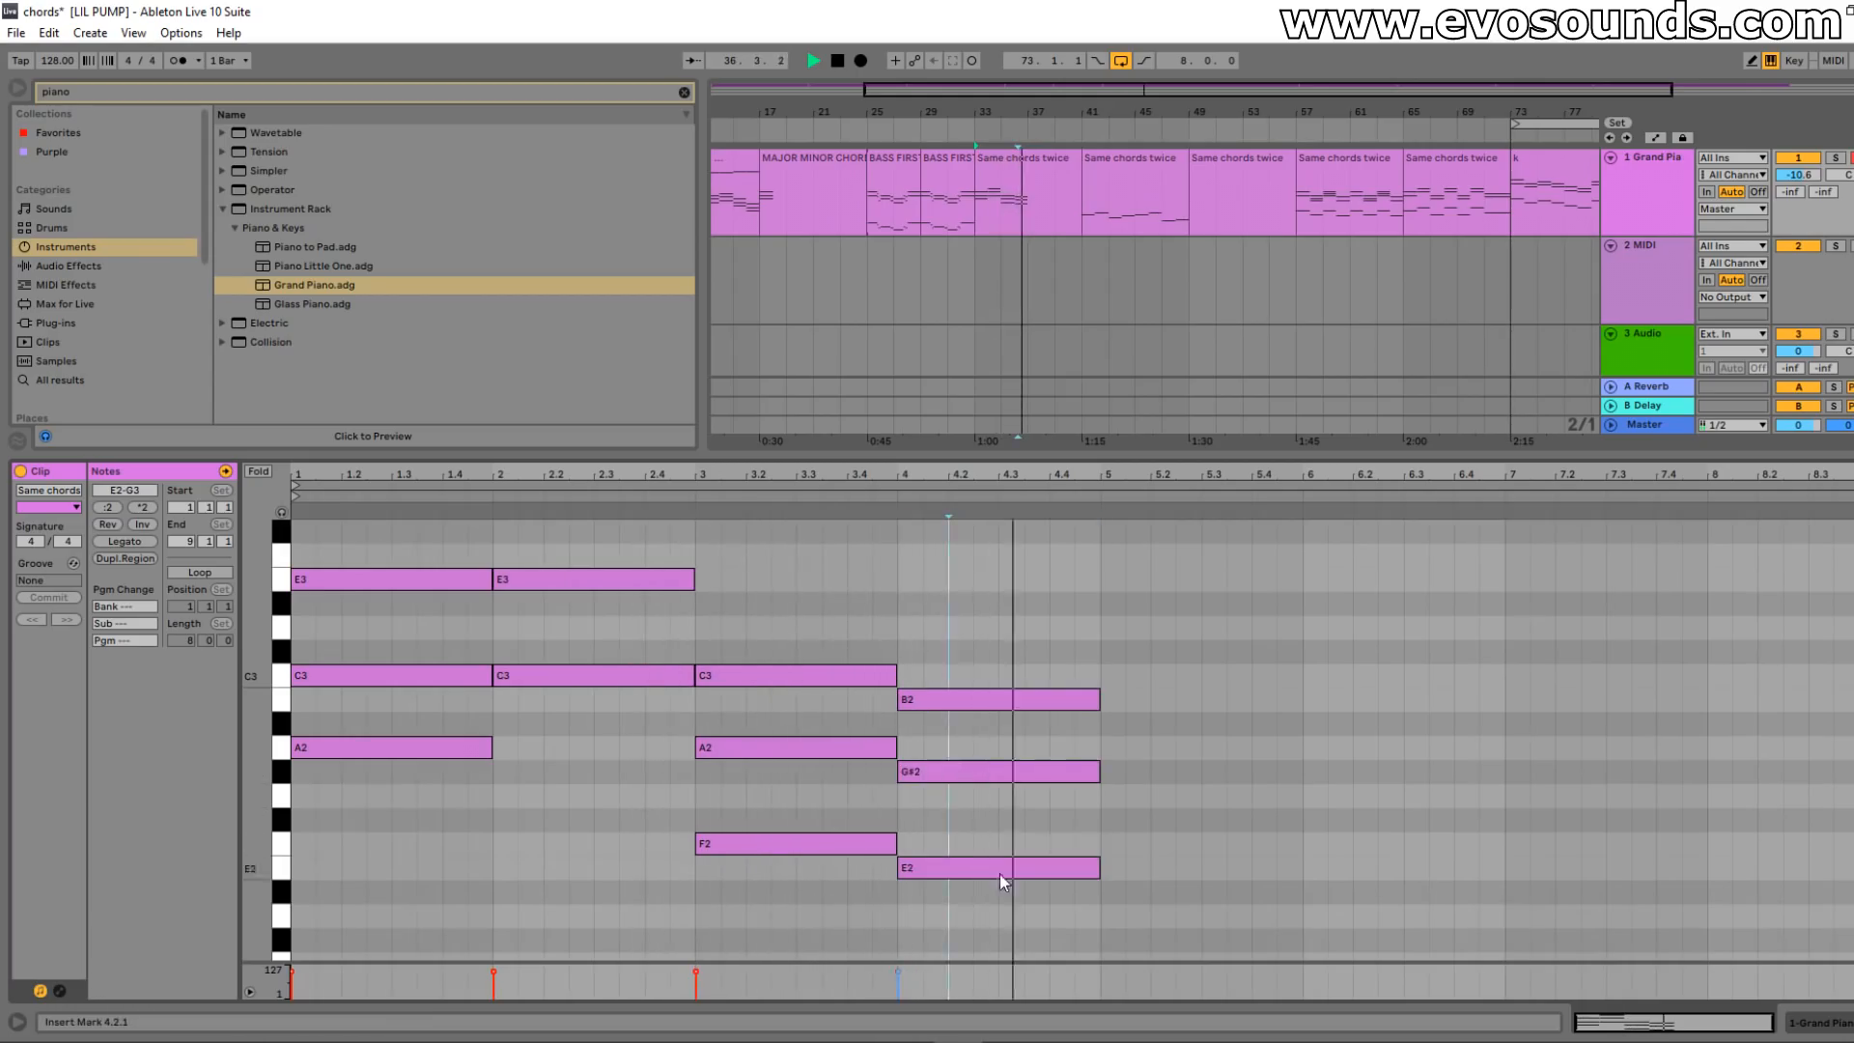
# - Duplicate the new four-chord progression into bars 5 to 8
pyautogui.hotkey('ctrl', 'a')
pyautogui.hotkey('ctrl', 'd')
pyautogui.press('space')
pyautogui.scroll(3, 710, 647)
pyautogui.moveTo(292, 519); pyautogui.dragTo(1104, 662)
pyautogui.hotkey('ctrl', 'd')
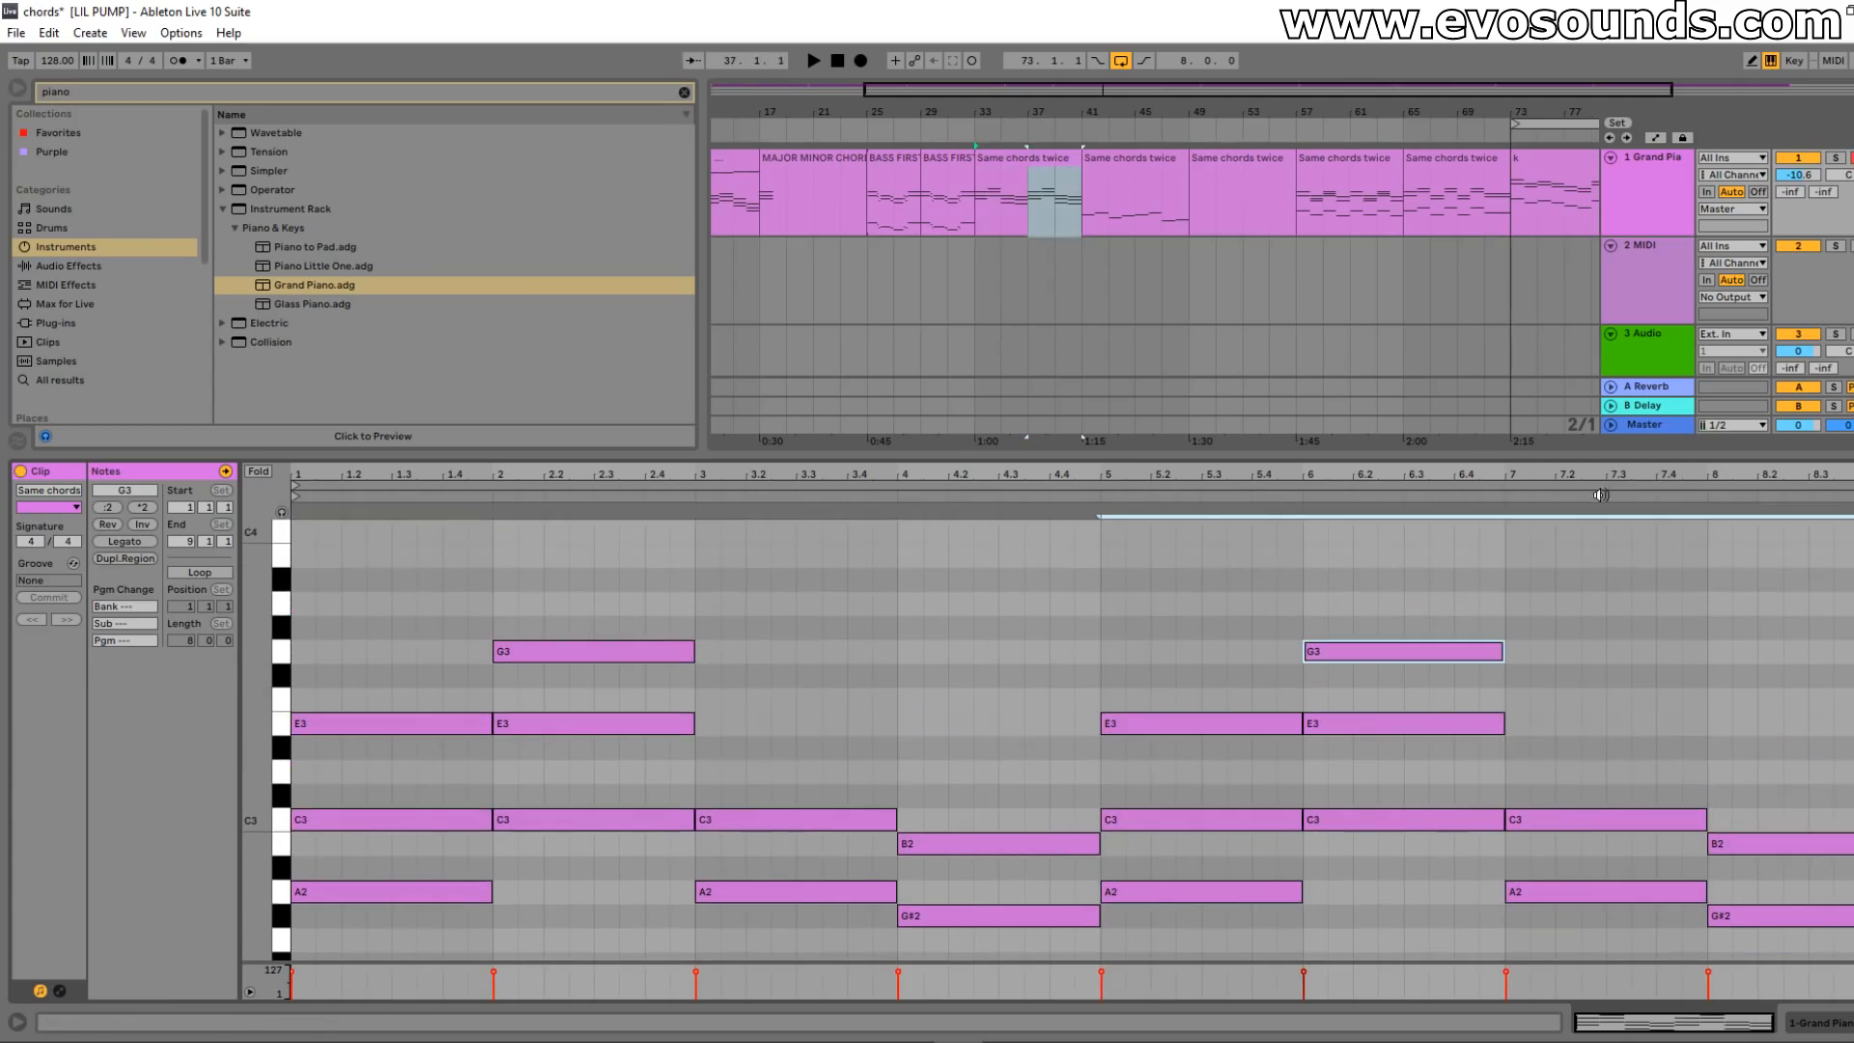
# - Try the bar 2 chord with its G3 lowered to G2, play the progression, and return the note to G3
pyautogui.scroll(-8, 708, 688)
pyautogui.scroll(4, 598, 699)
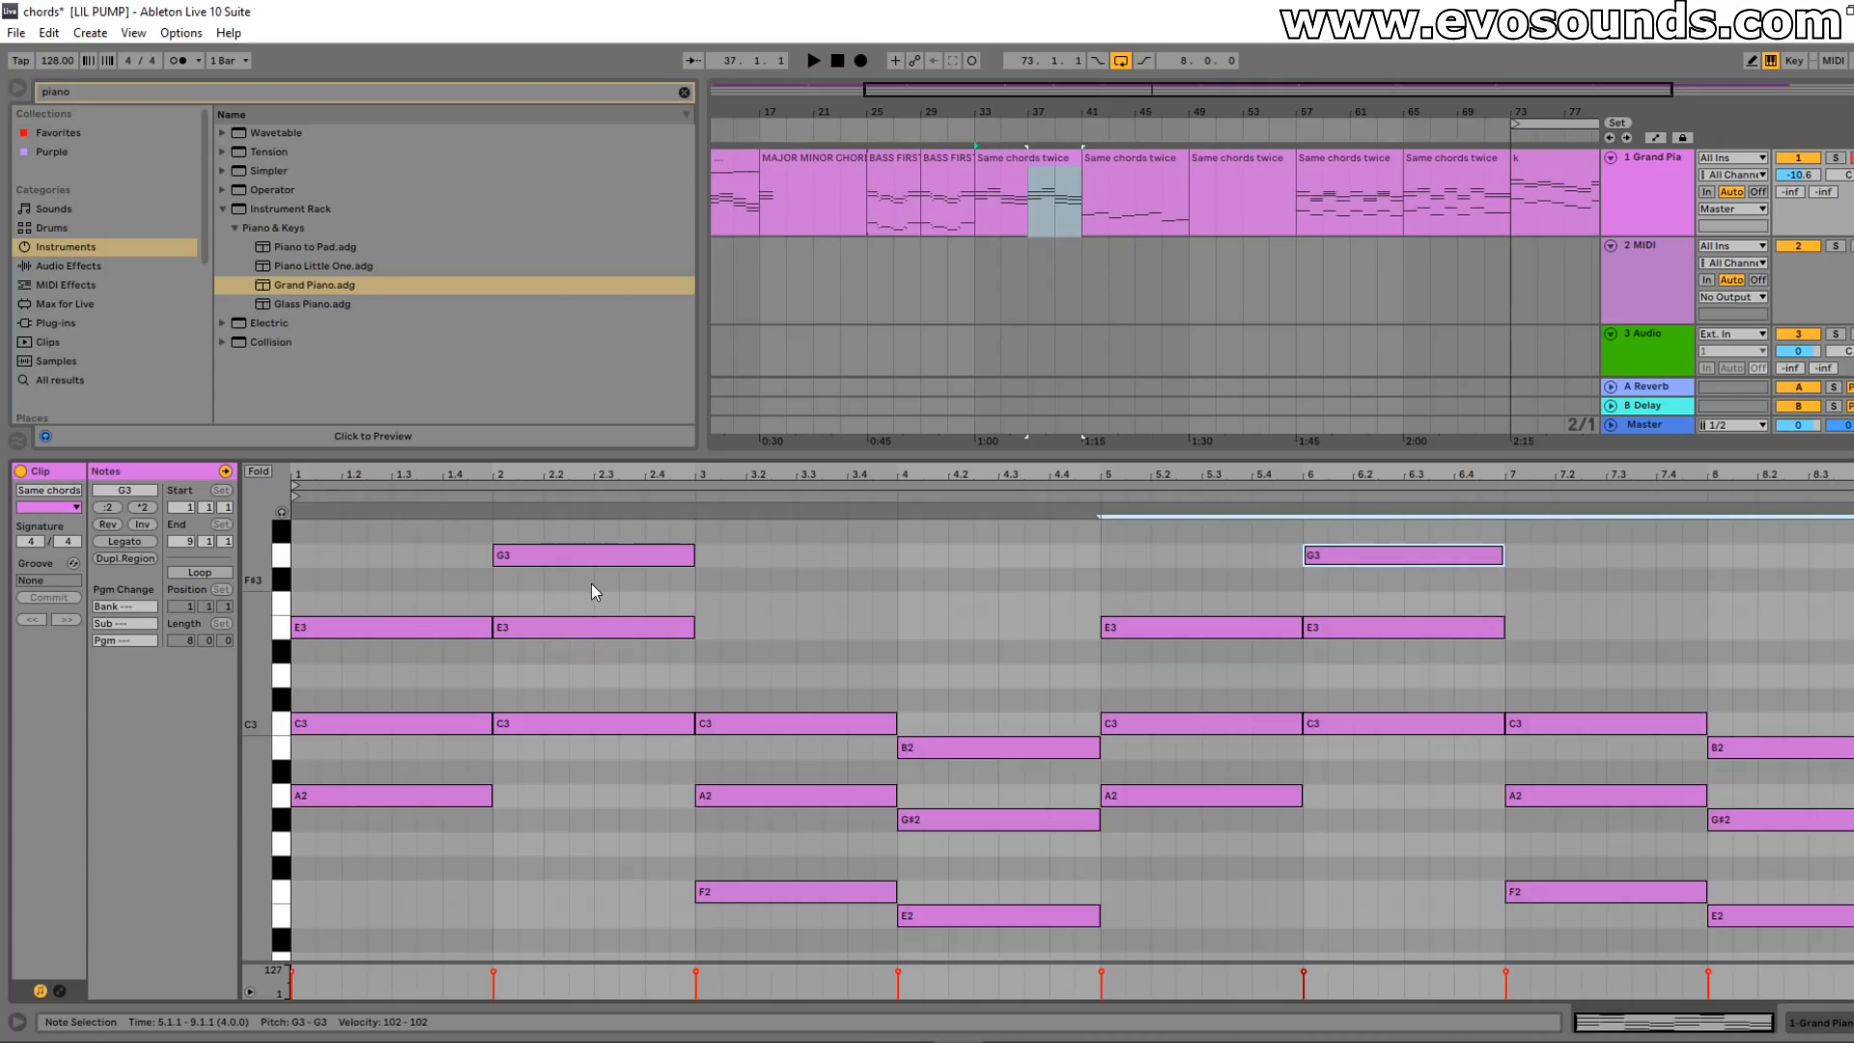
pyautogui.click(565, 554)
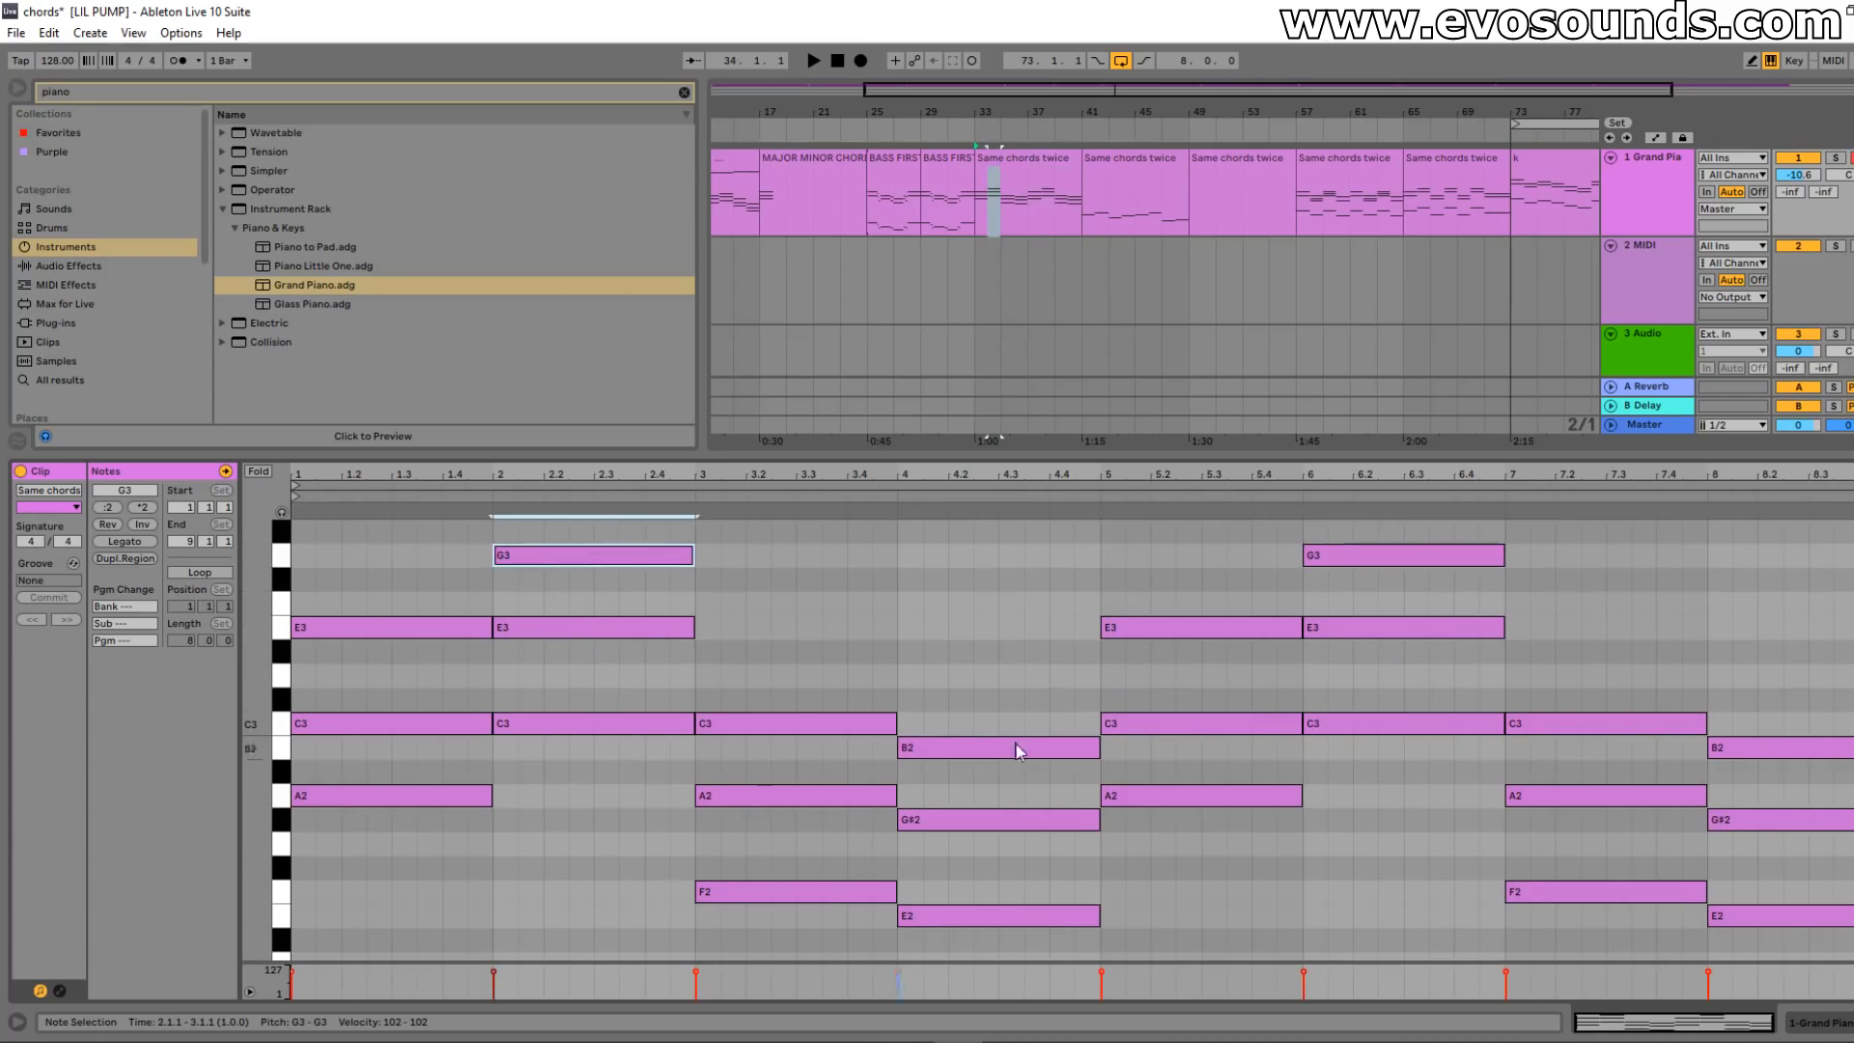
pyautogui.hotkey('shift', 'Down')
pyautogui.scroll(-1, 567, 821)
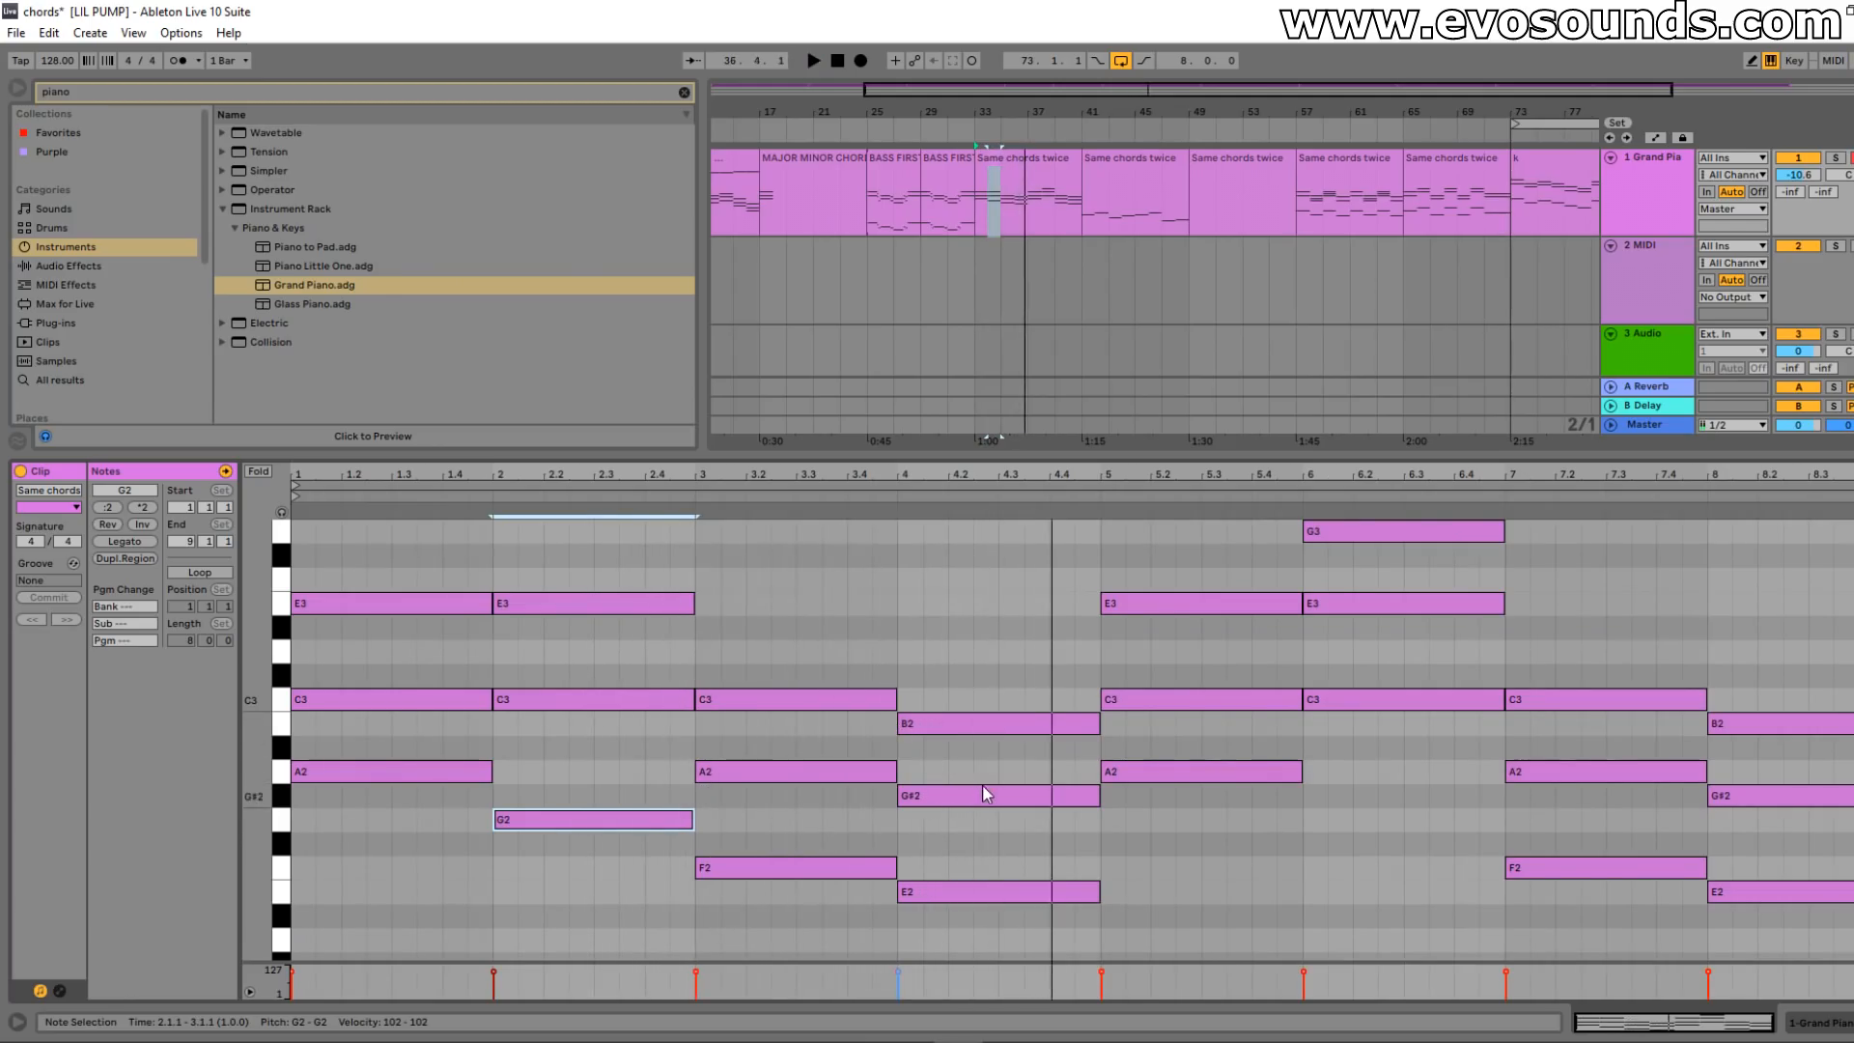
pyautogui.press('space')
pyautogui.hotkey('shift', 'Up')
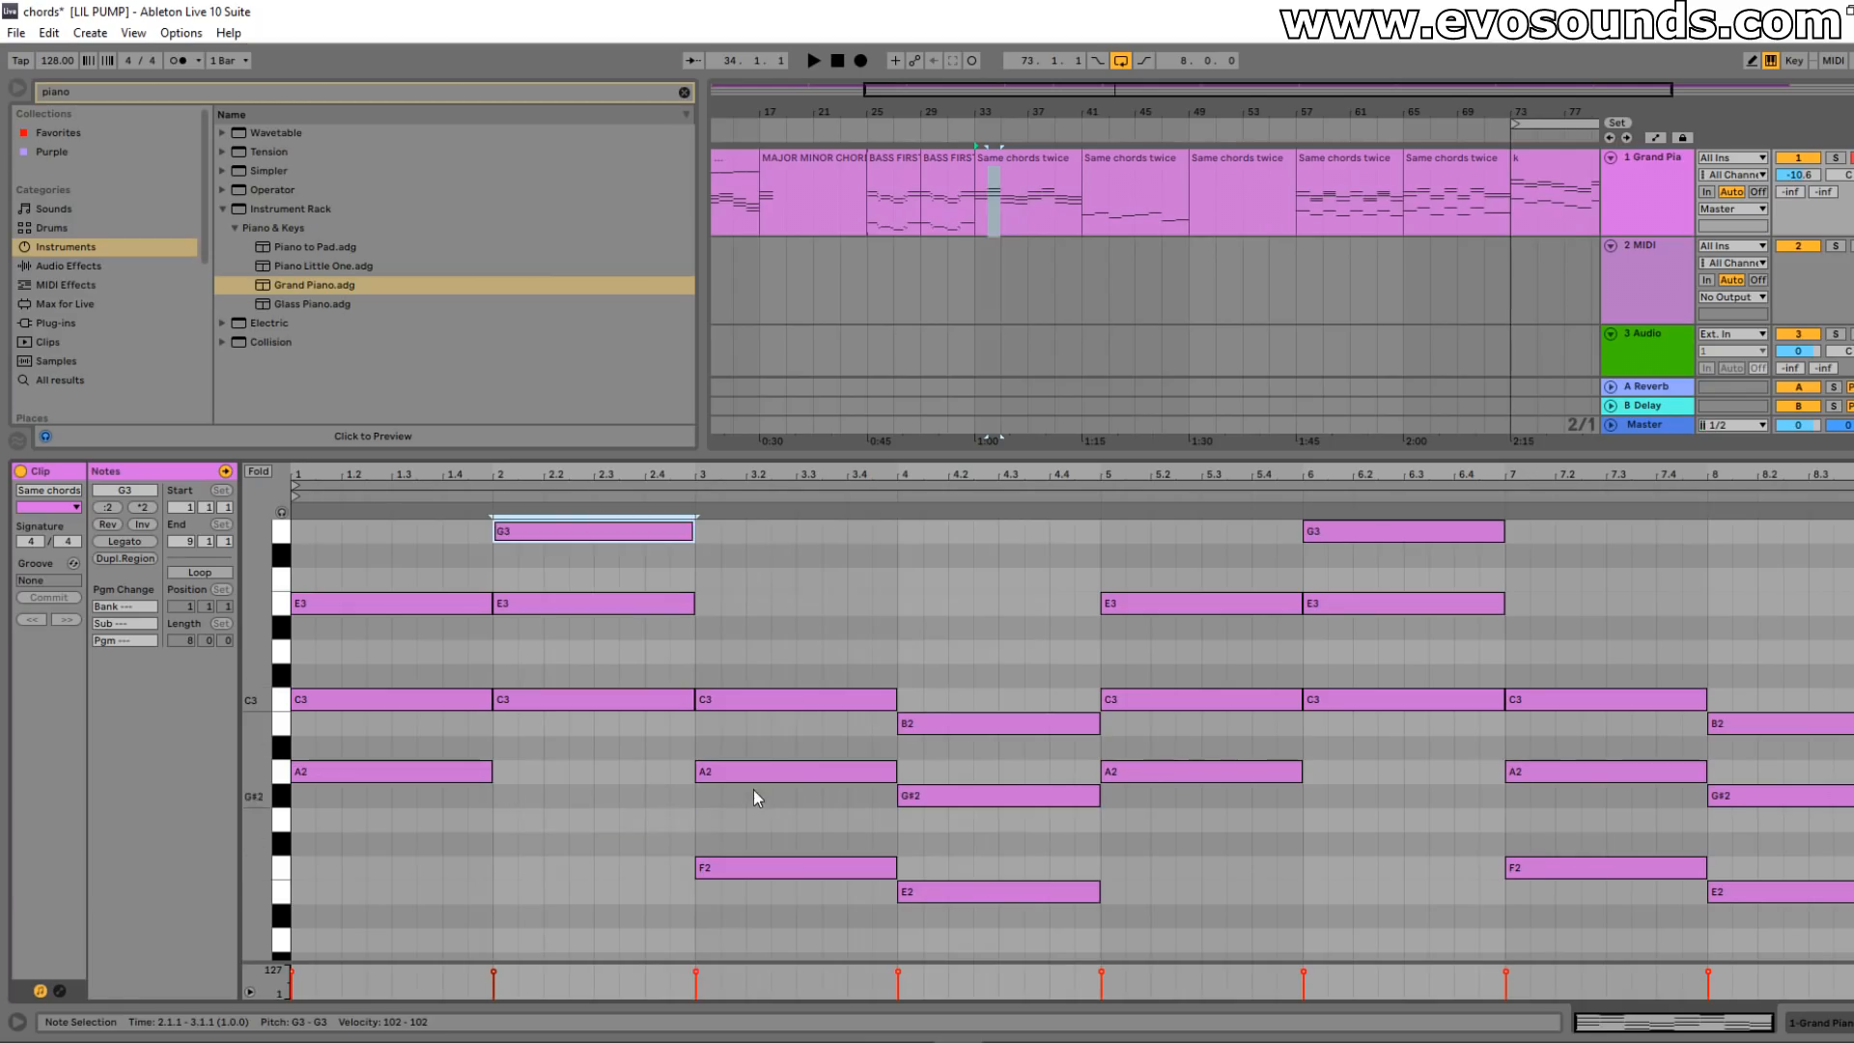
# - Invert the first two chords by lowering the bar 1 E3 to E2 and the bar 2 G3 to G2, and play them
pyautogui.click(351, 604)
pyautogui.hotkey('shift', 'Down')
pyautogui.scroll(2, 357, 610)
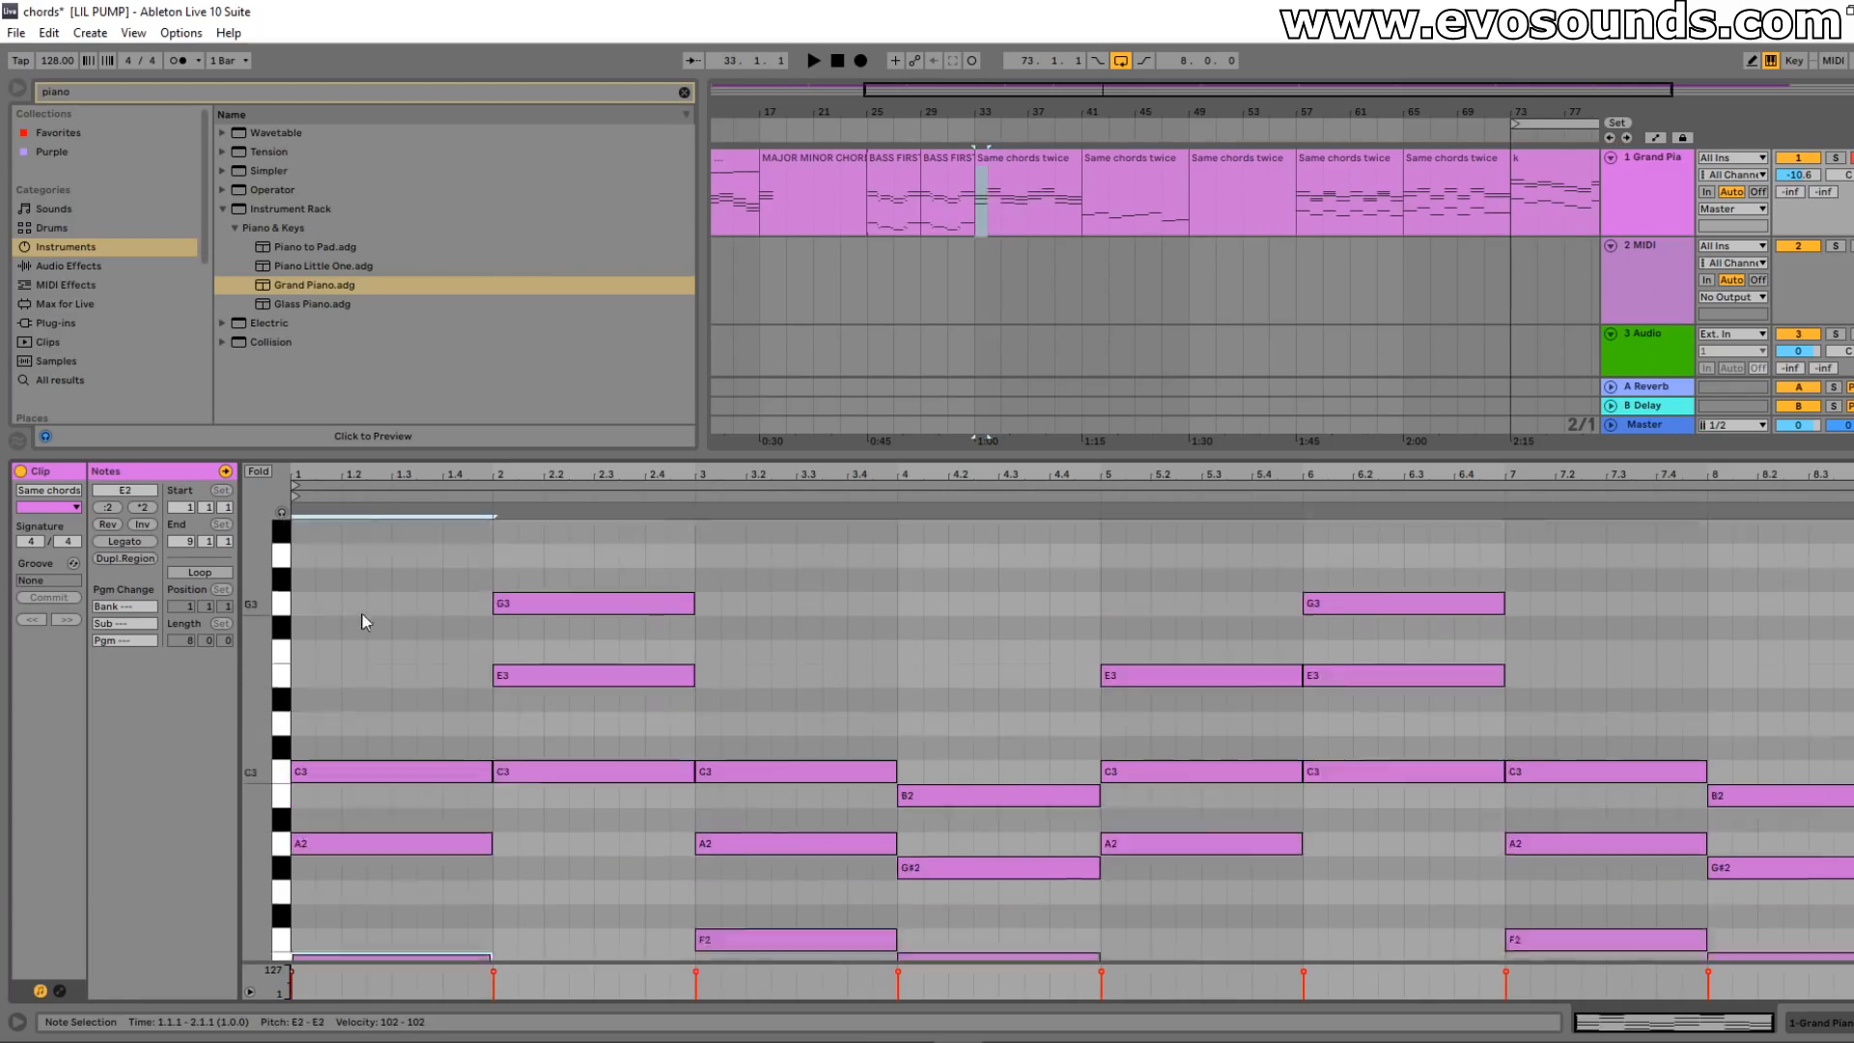
pyautogui.click(597, 616)
pyautogui.hotkey('shift', 'Down')
pyautogui.scroll(-3, 598, 603)
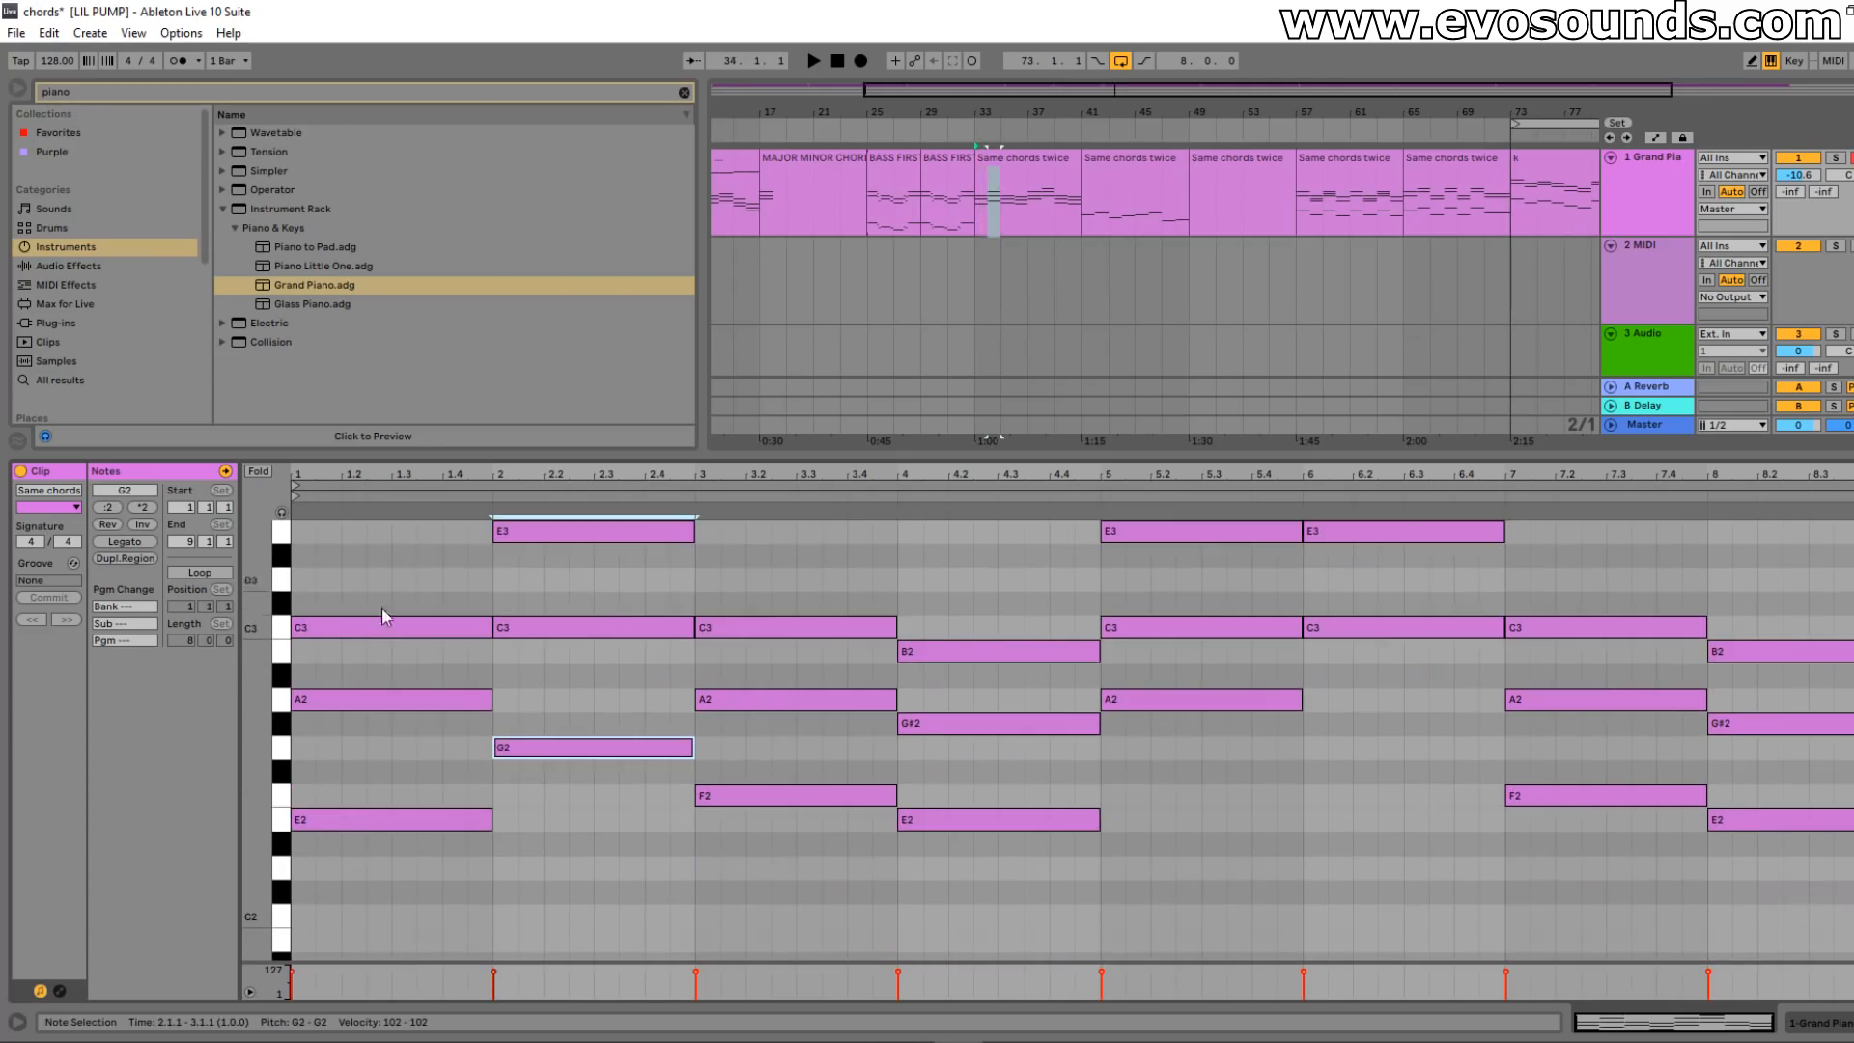
pyautogui.press('space')
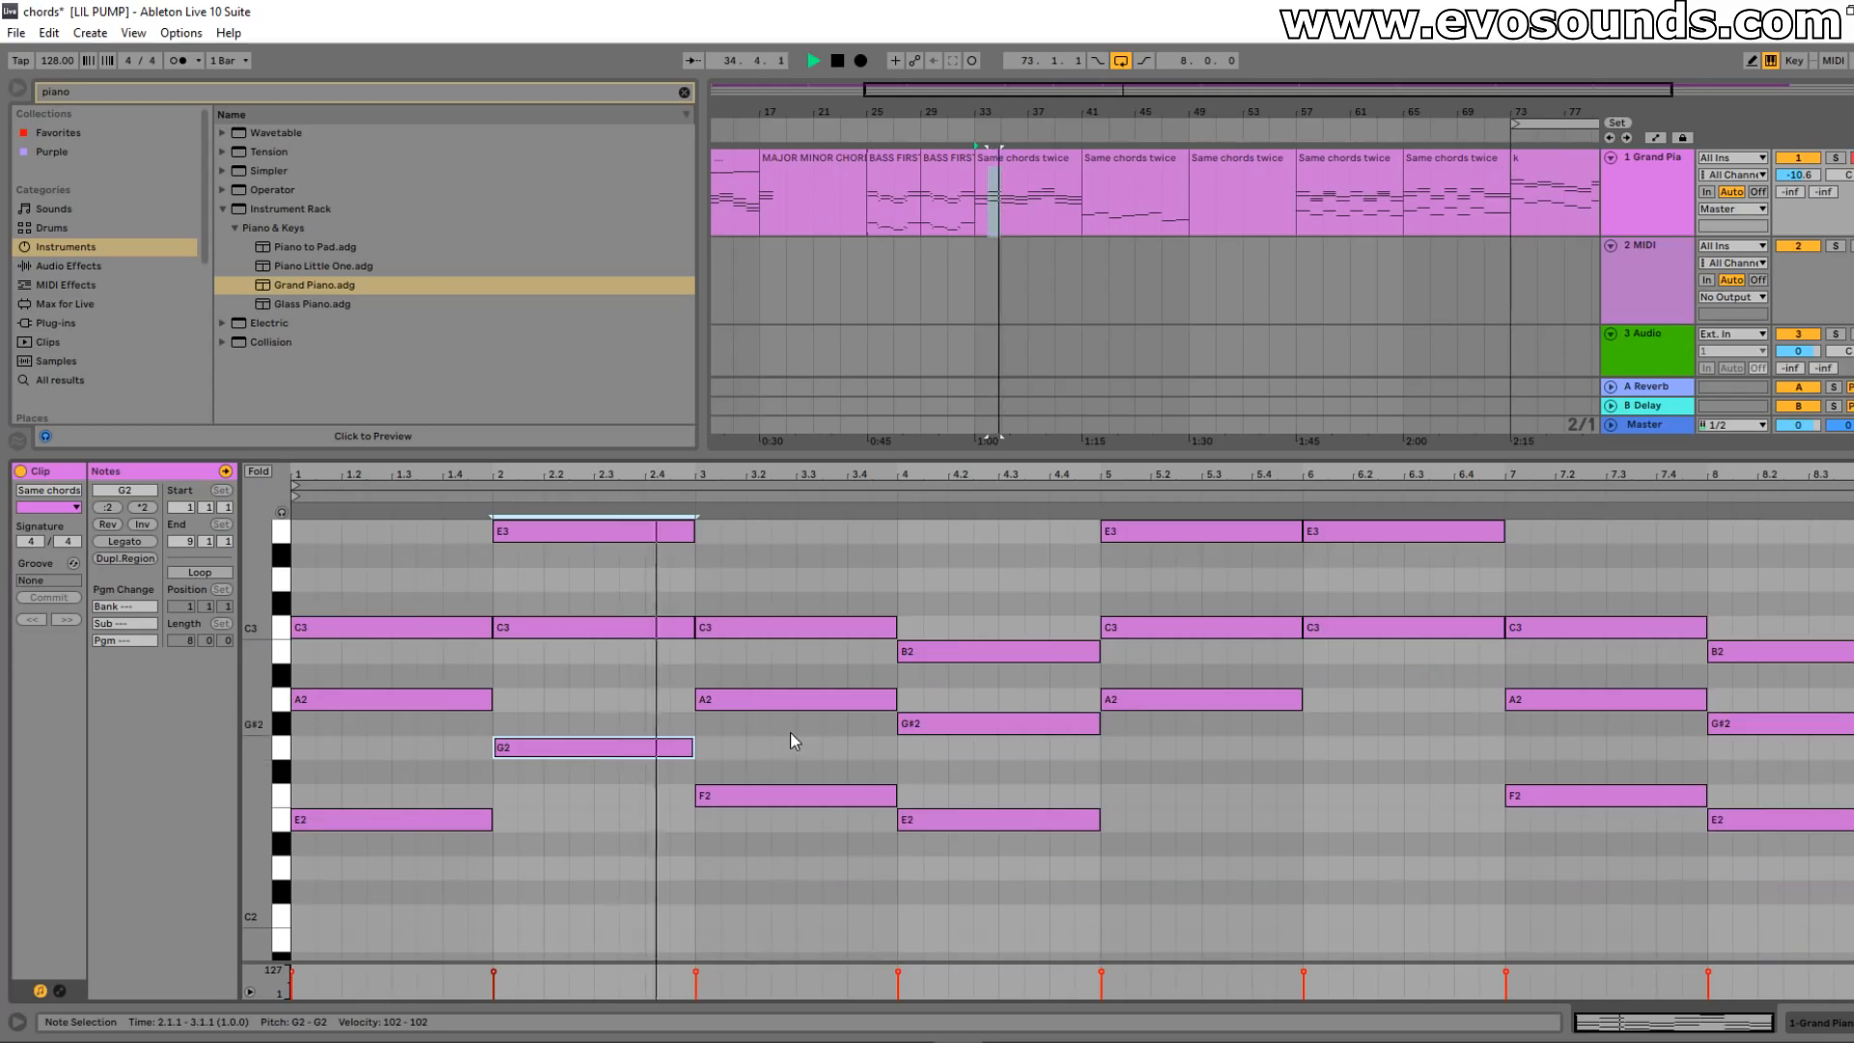
pyautogui.scroll(1, 1071, 811)
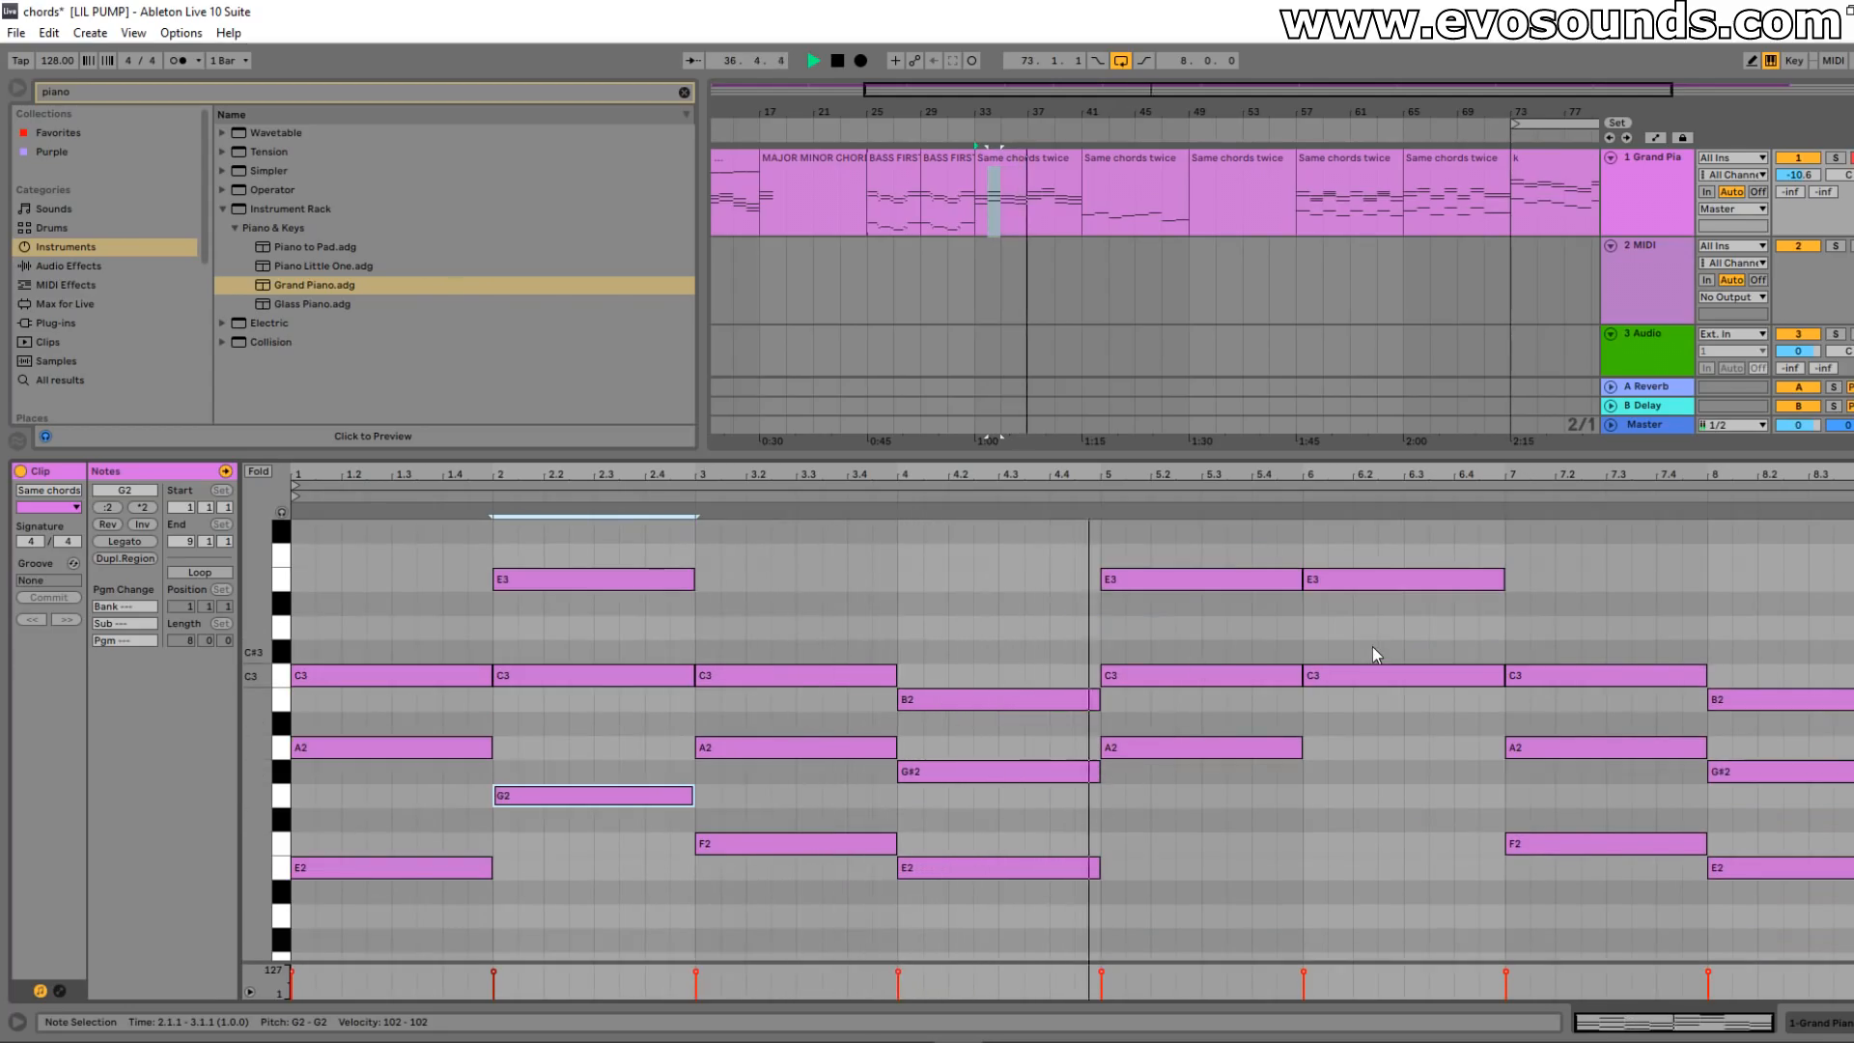
# - Play on through the uninverted repeat in bars 5 to 8, and raise the lowered notes of bars 1 and 2 back an octave
pyautogui.scroll(2, 1371, 637)
pyautogui.click(1371, 604)
pyautogui.scroll(-2, 1668, 636)
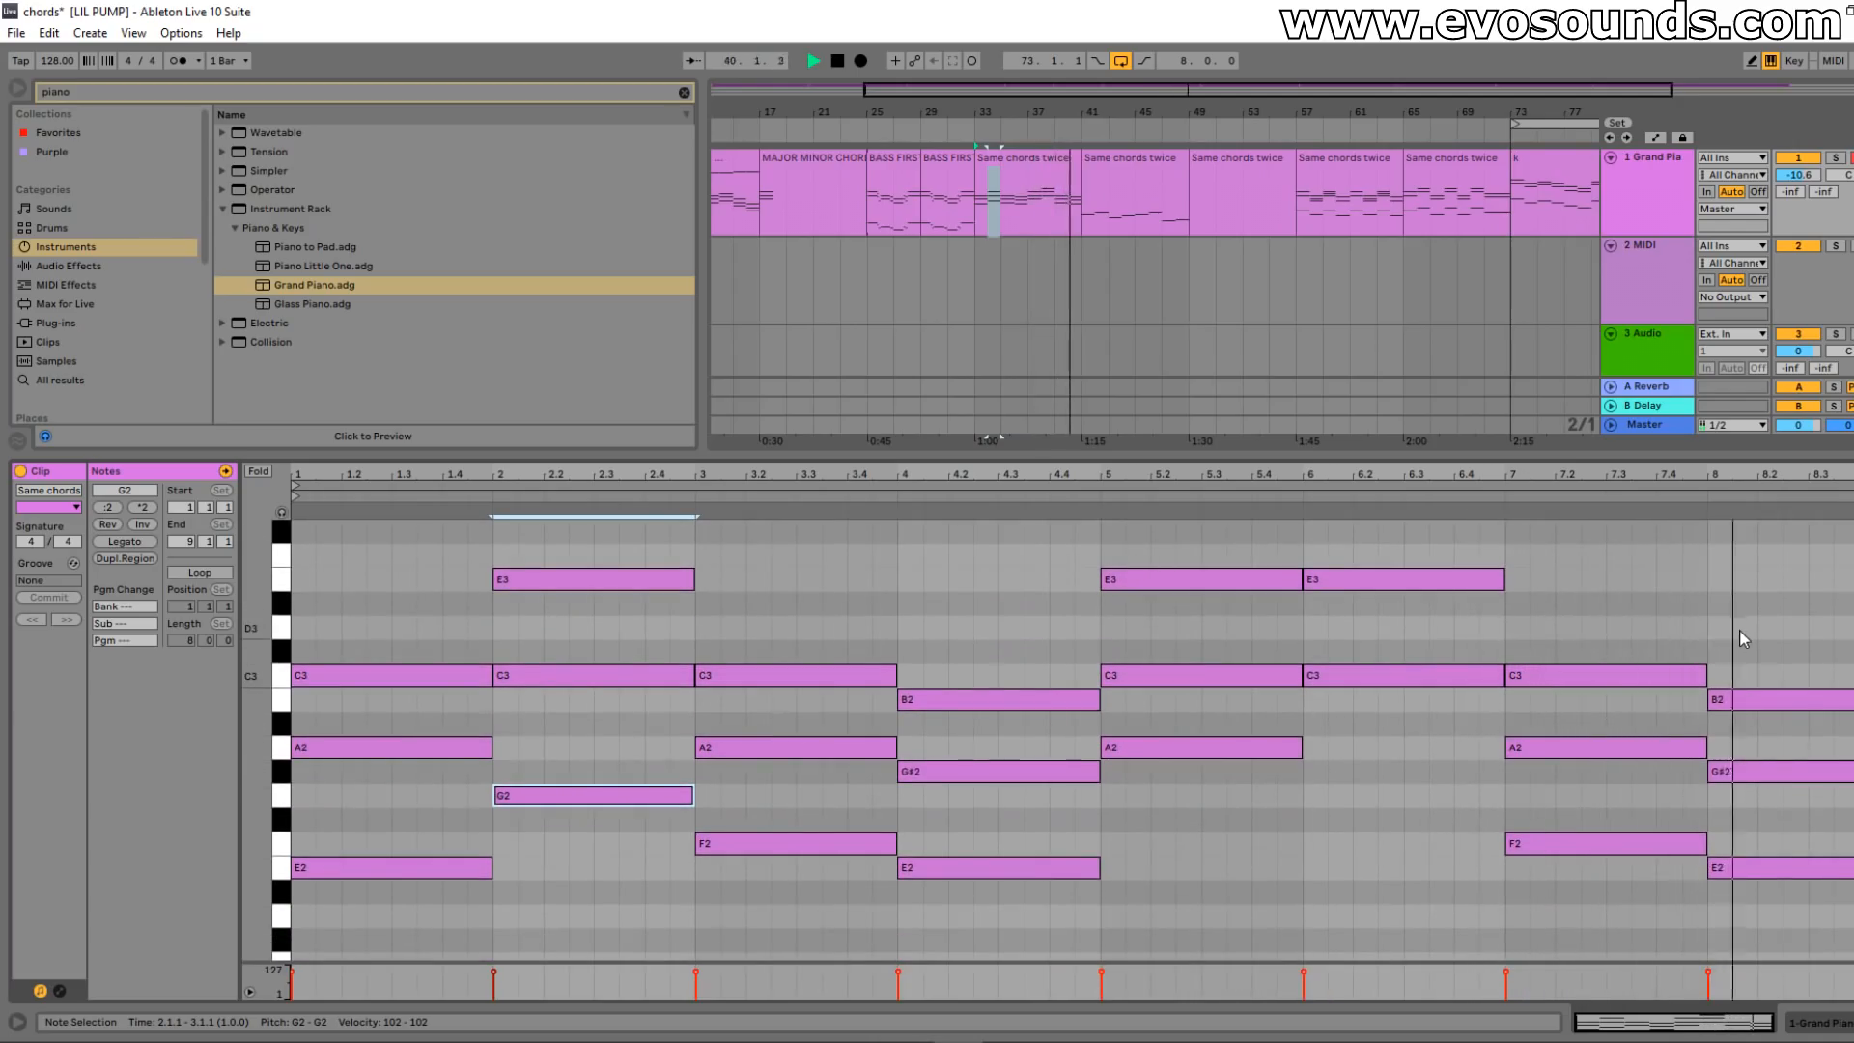
pyautogui.press('space')
pyautogui.moveTo(340, 931); pyautogui.dragTo(612, 769)
pyautogui.hotkey('shift', 'Up')
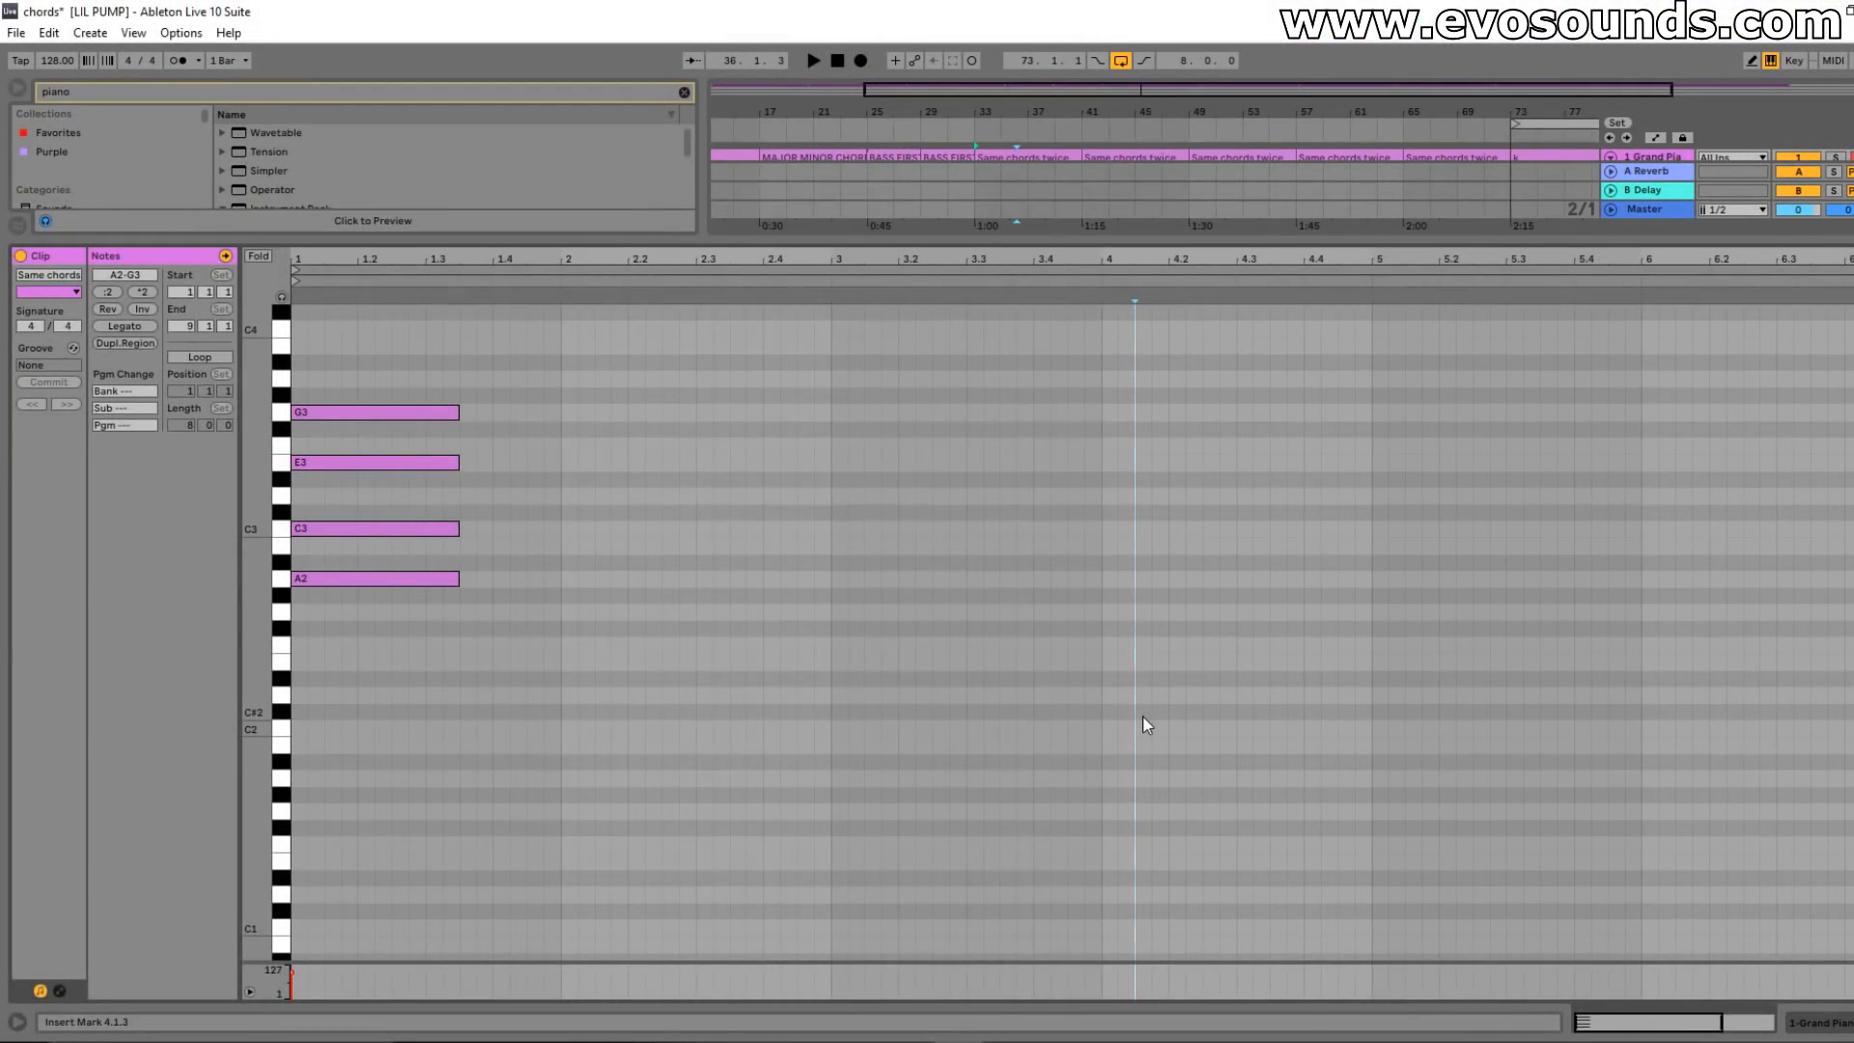
# - Reduce the bar 1 chord to A2, C3 and E3, add G3 on top again as the seventh, and play it
pyautogui.scroll(5, 732, 620)
pyautogui.doubleClick(401, 544)
pyautogui.scroll(1, 393, 586)
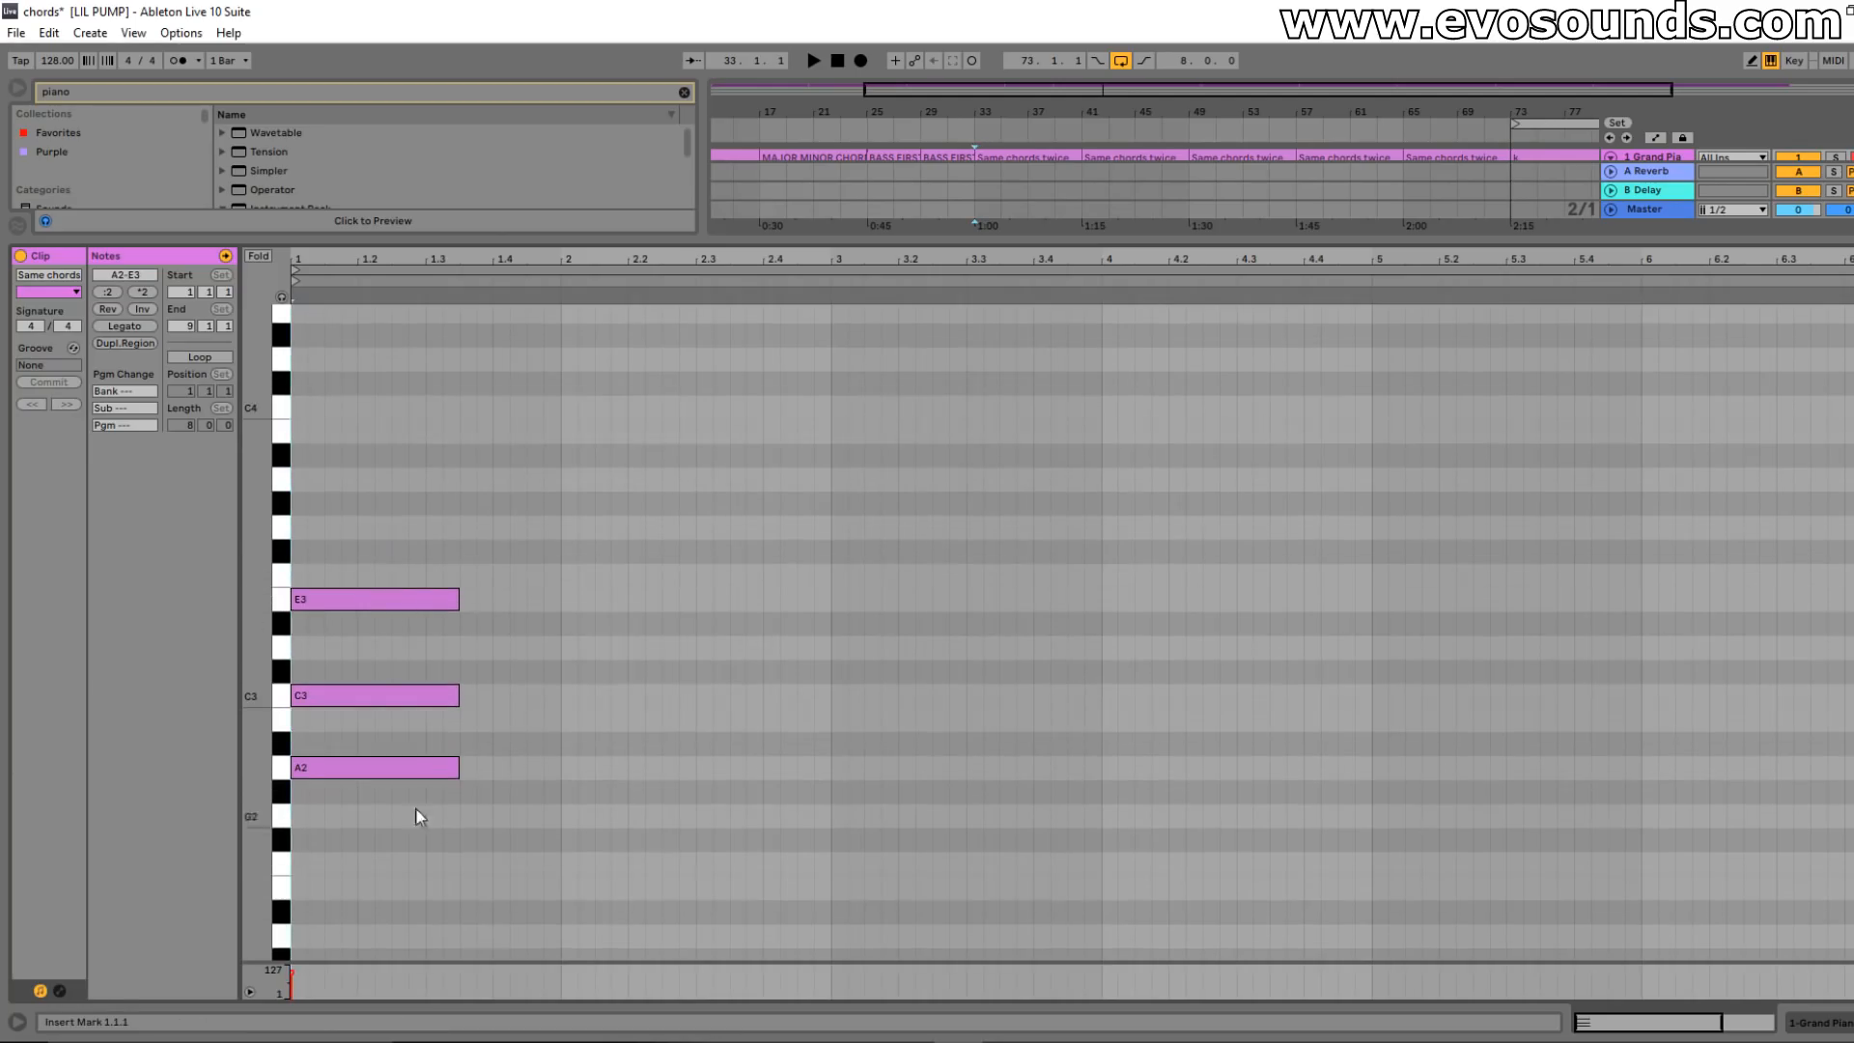
pyautogui.moveTo(350, 765); pyautogui.dragTo(339, 533)
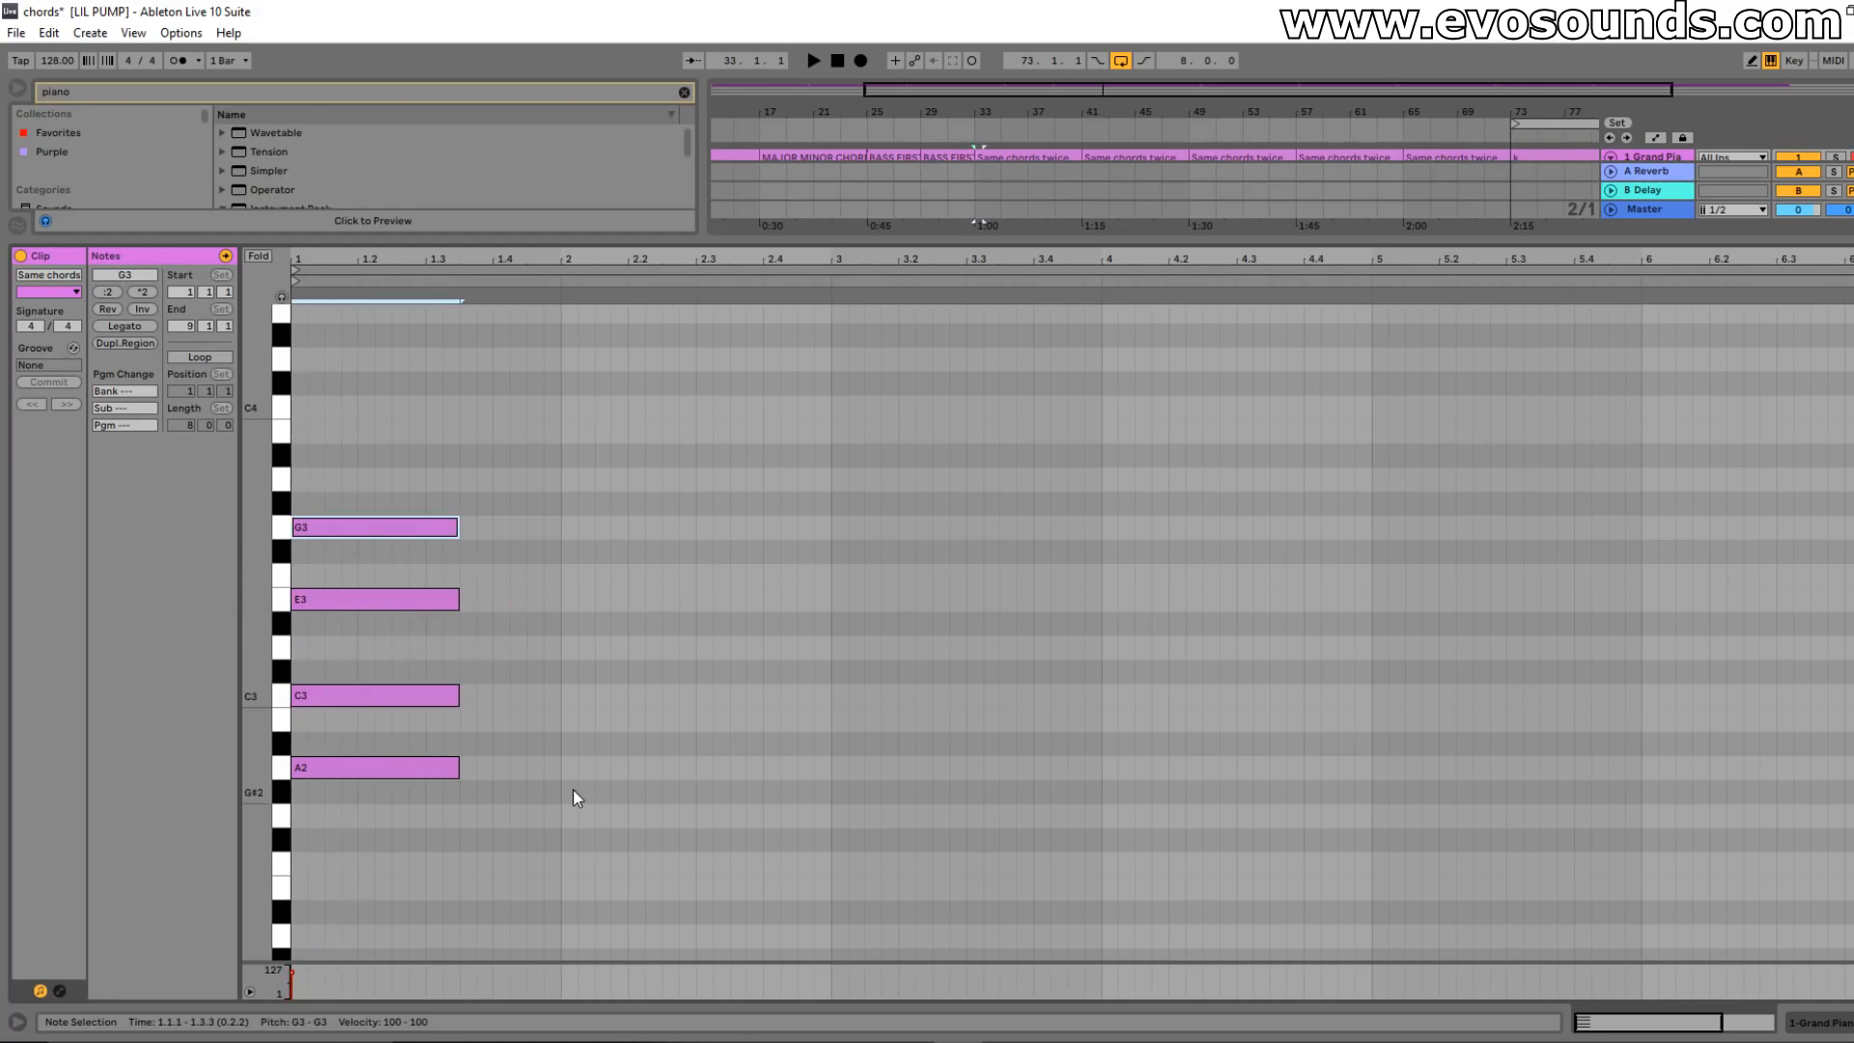
pyautogui.press('space')
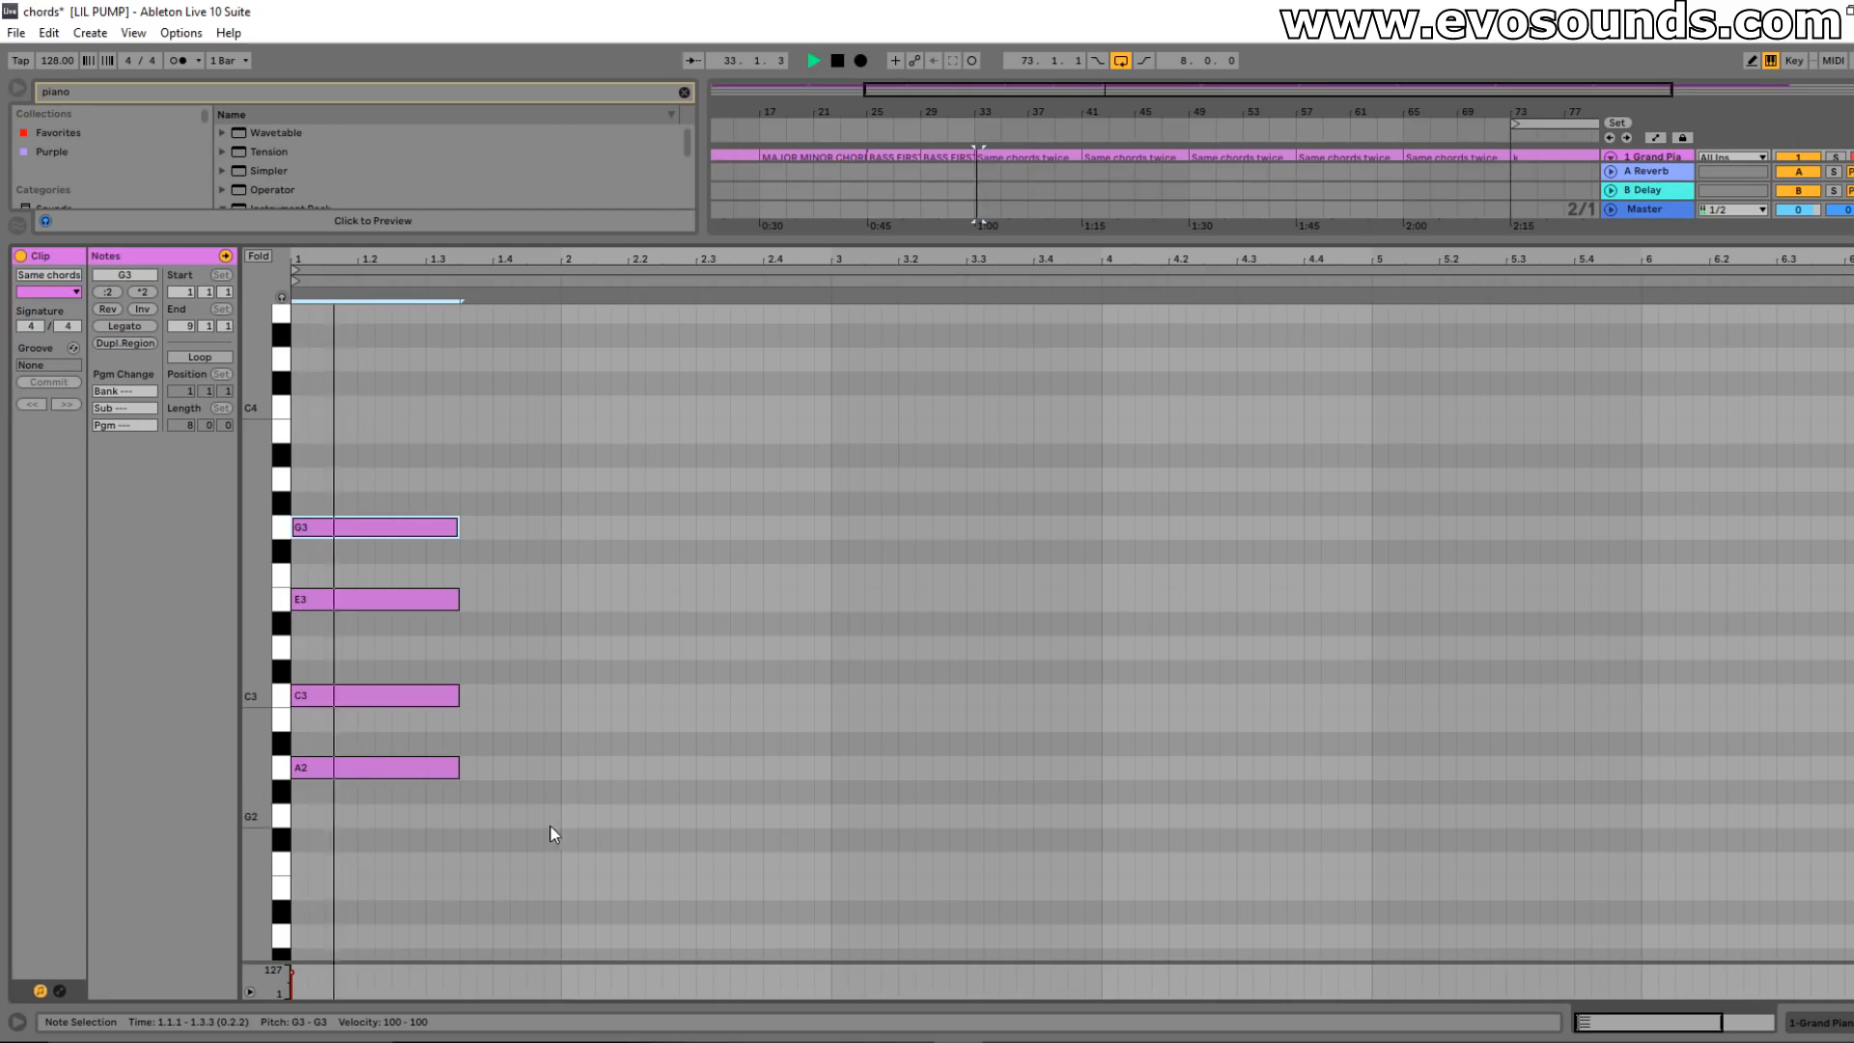
pyautogui.press('space')
# - Lower the bar 1 chord's A2 to A1 and lengthen all its notes to fill the whole bar
pyautogui.click(421, 769)
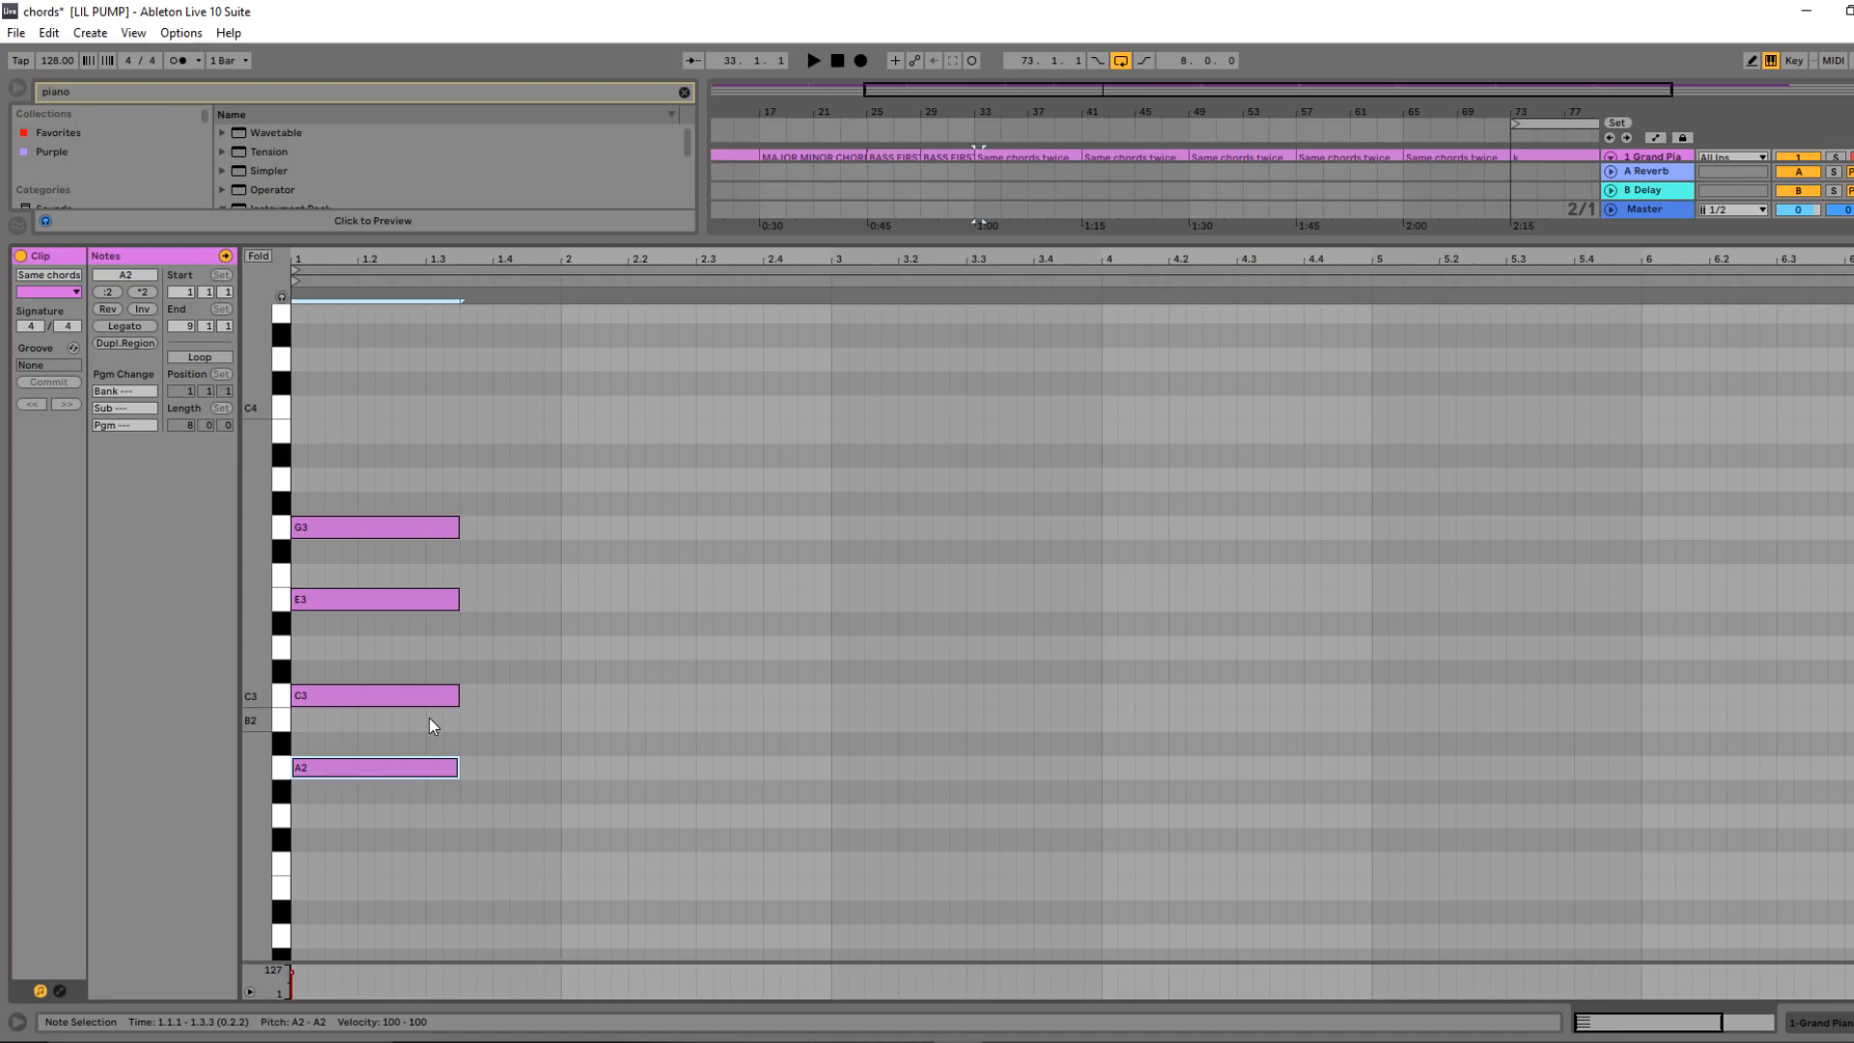
pyautogui.hotkey('shift', 'Down')
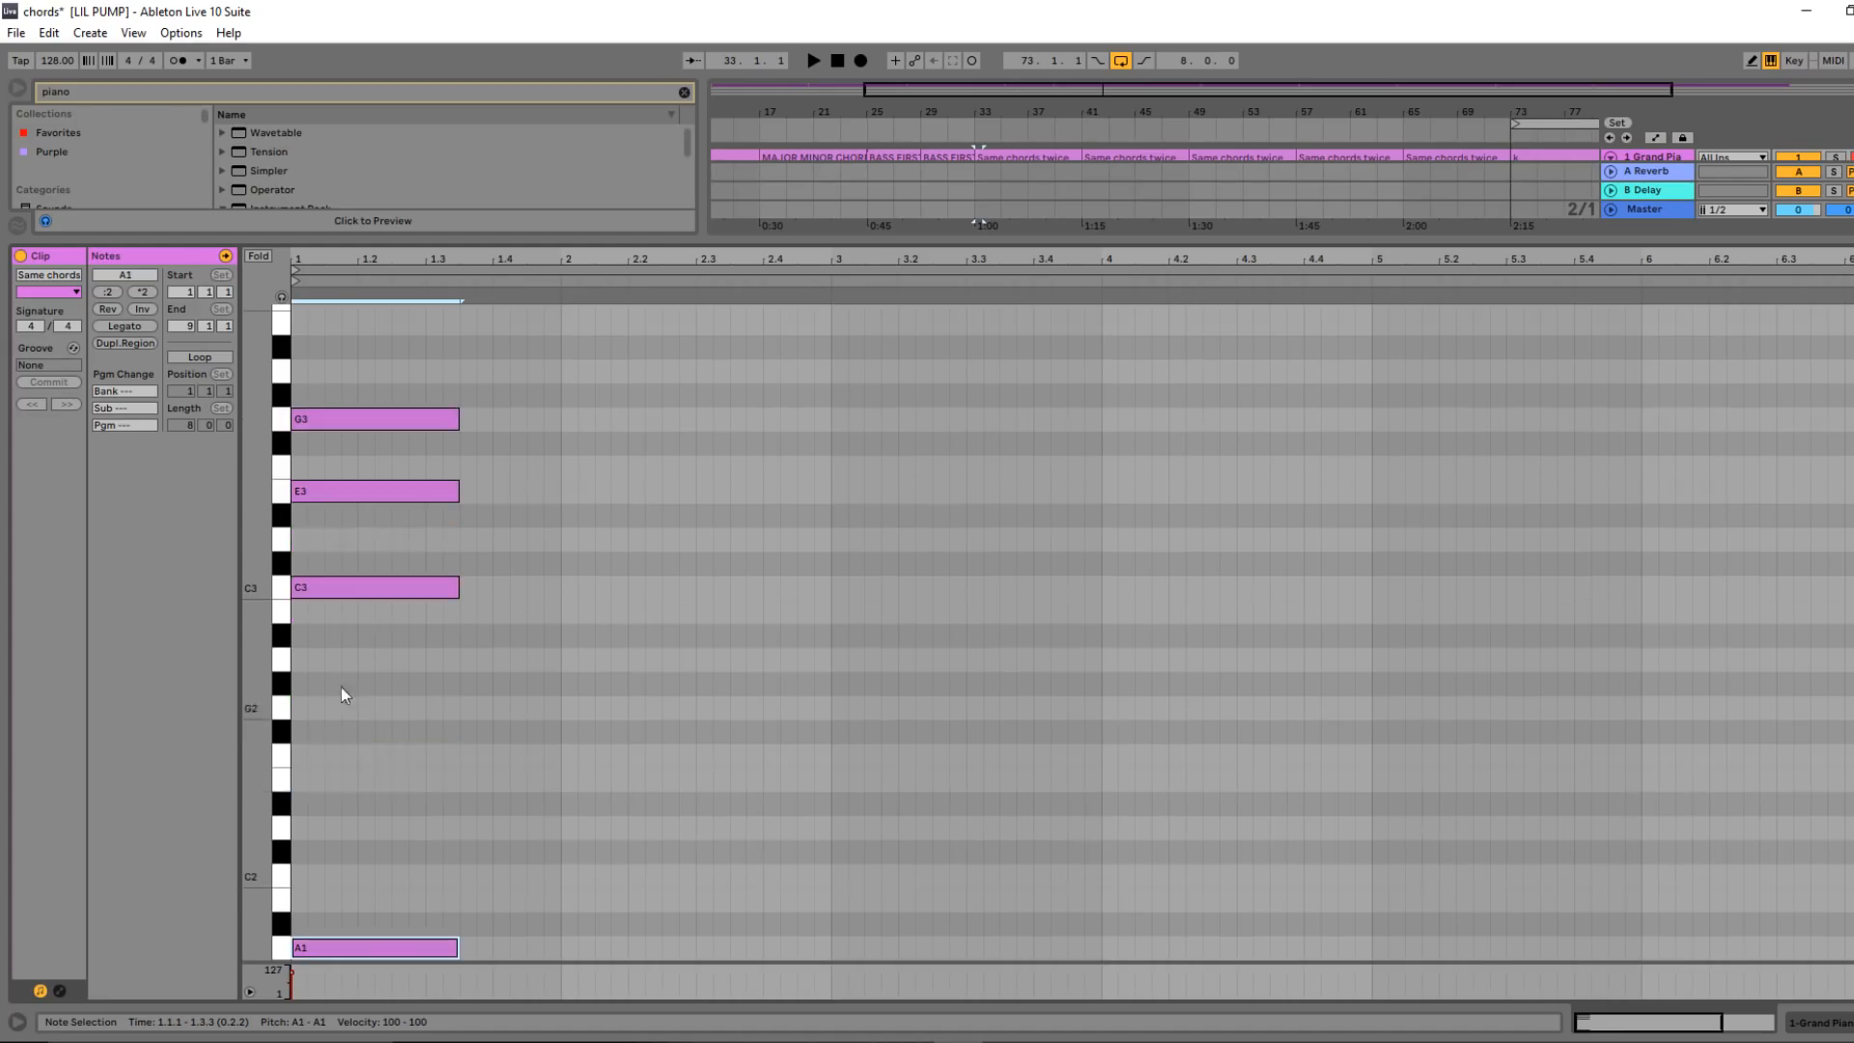
pyautogui.moveTo(459, 299); pyautogui.dragTo(558, 969)
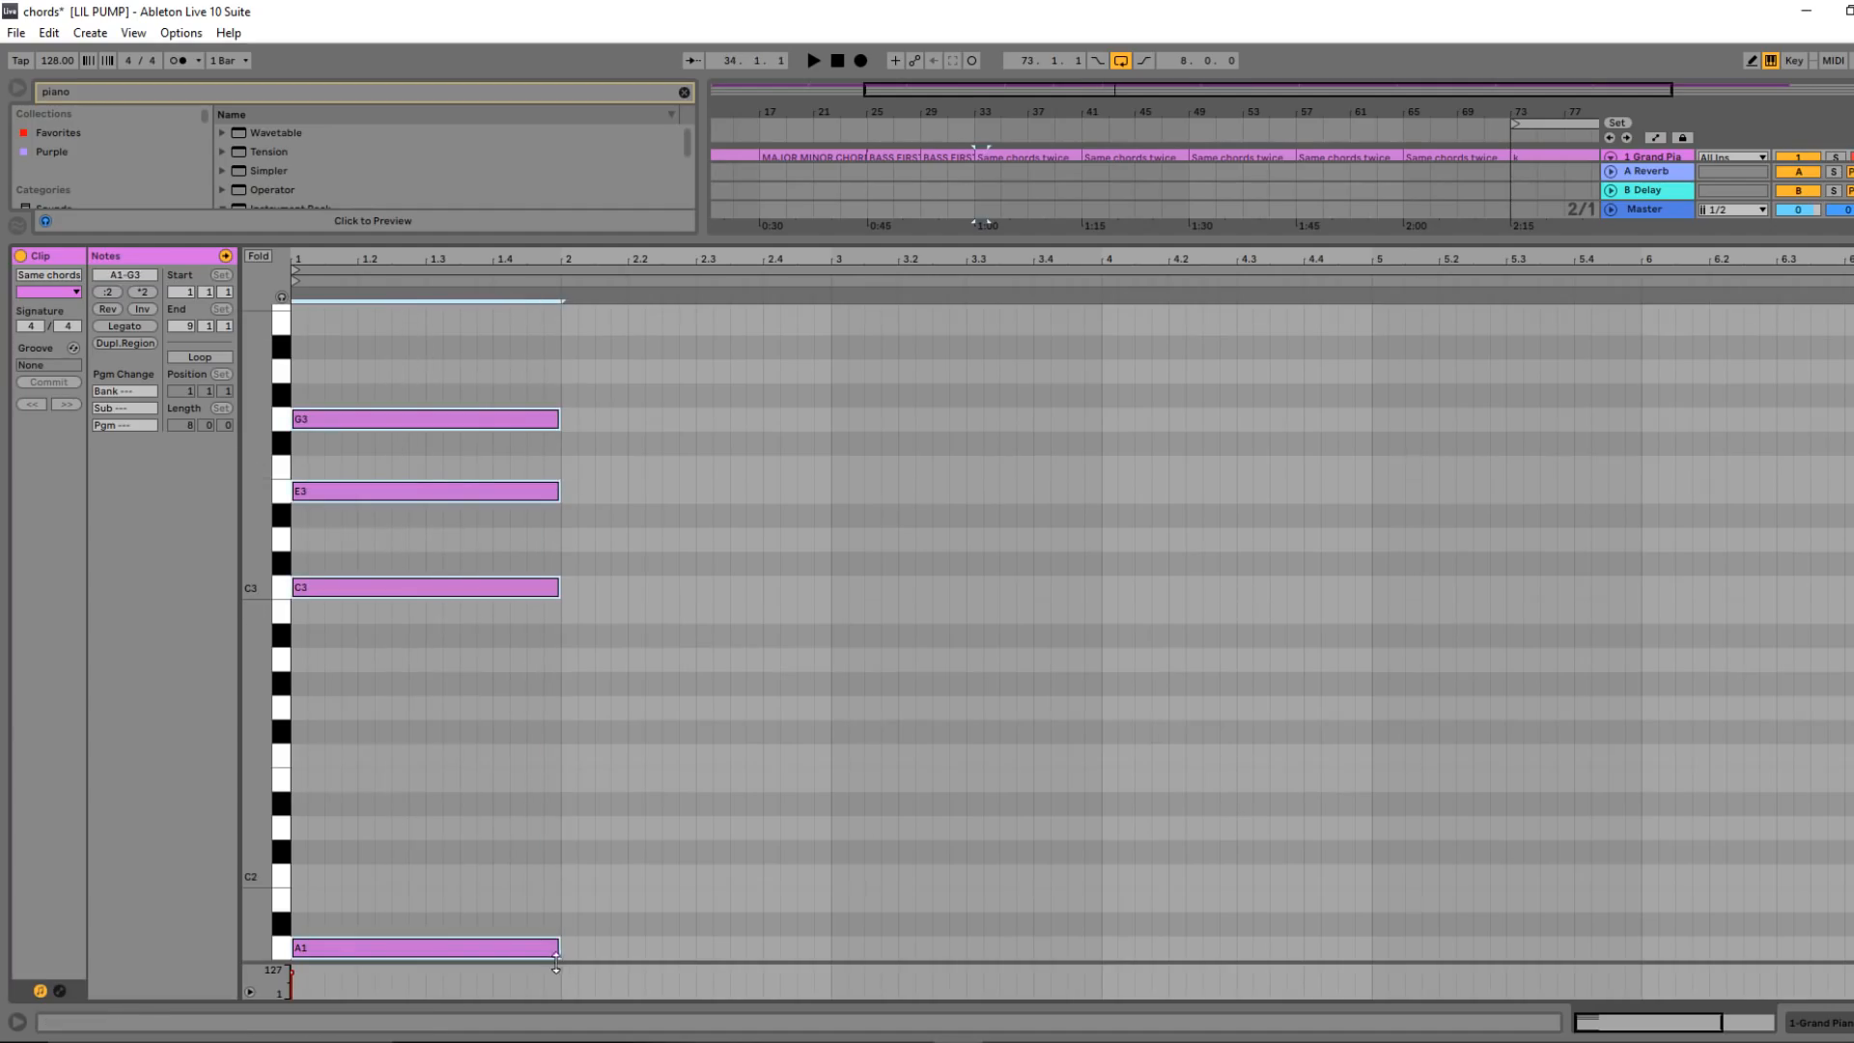
pyautogui.scroll(-2, 541, 950)
pyautogui.moveTo(500, 927); pyautogui.dragTo(512, 180)
pyautogui.moveTo(254, 458); pyautogui.dragTo(230, 459)
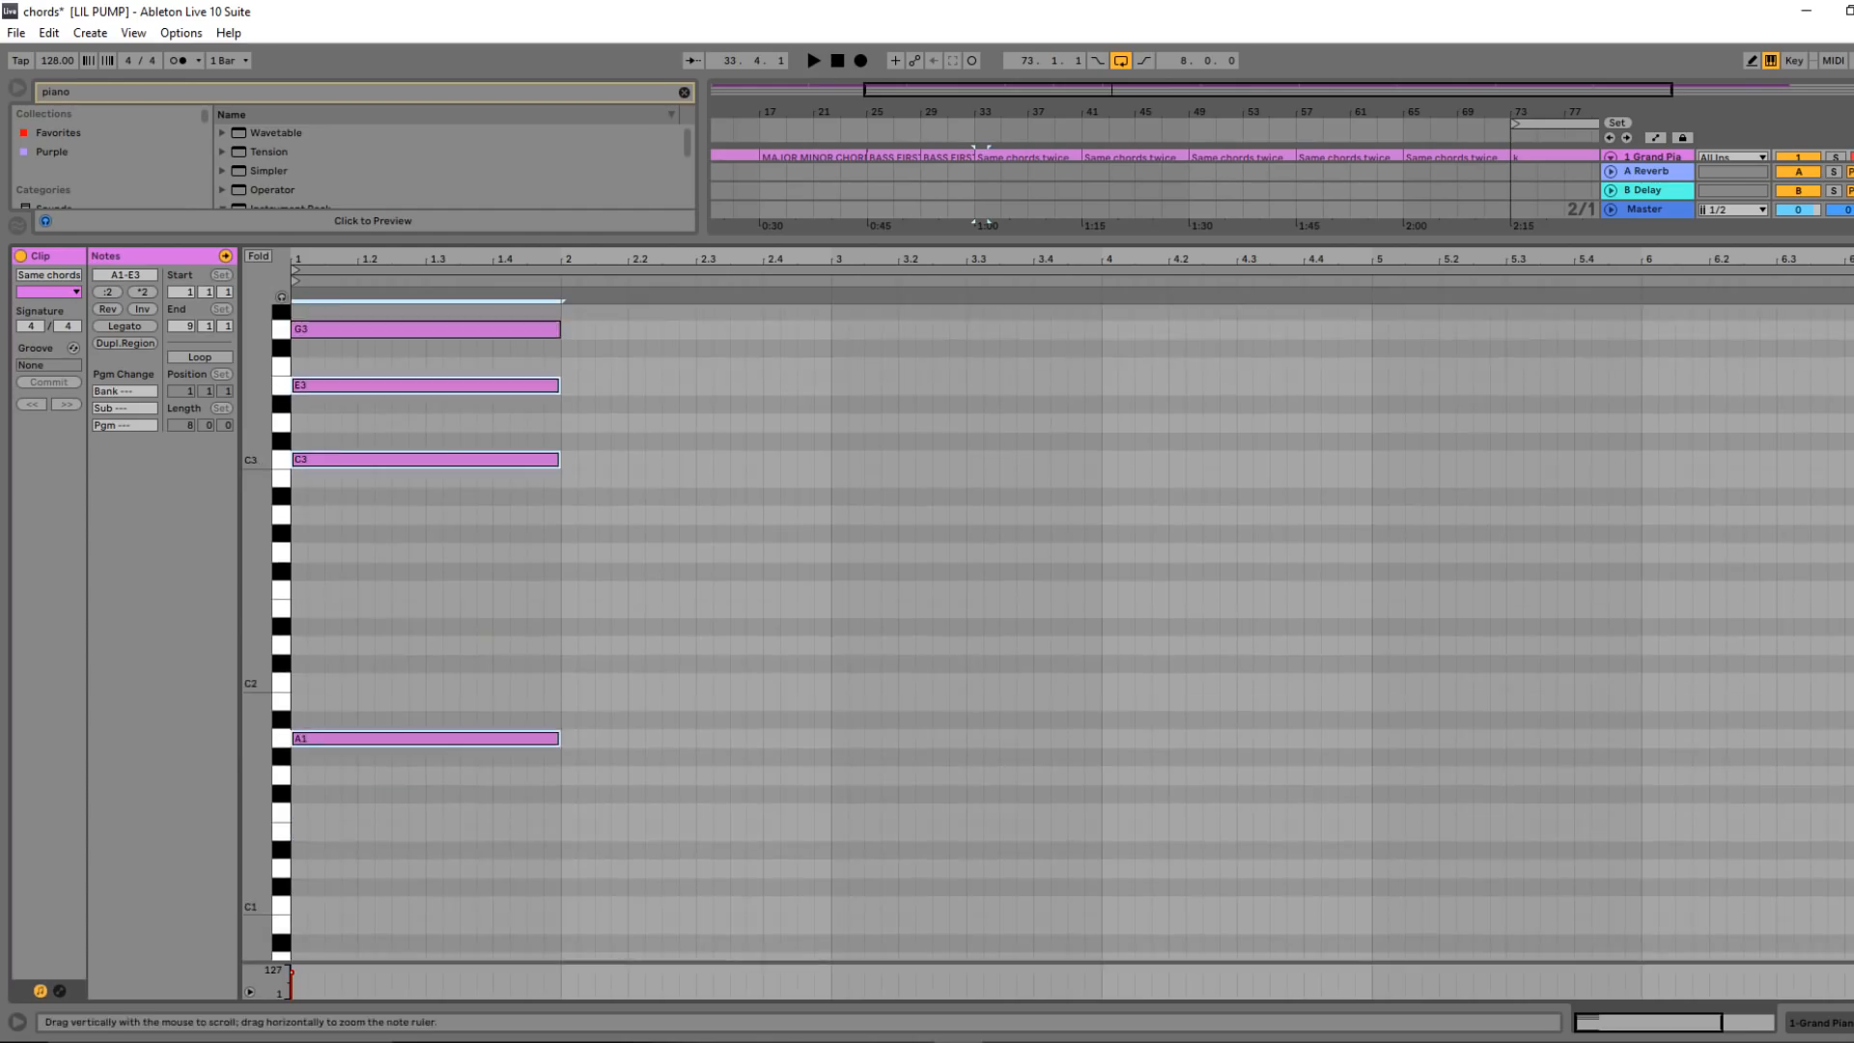
# - Add seventh chords over F1 in bar 2, E1 in bar 3 and G1 in bar 4 from copies of bar 1, and play them
pyautogui.scroll(1, 404, 769)
pyautogui.moveTo(415, 872); pyautogui.dragTo(464, 301)
pyautogui.hotkey('ctrl', 'd')
pyautogui.moveTo(617, 790); pyautogui.dragTo(627, 842)
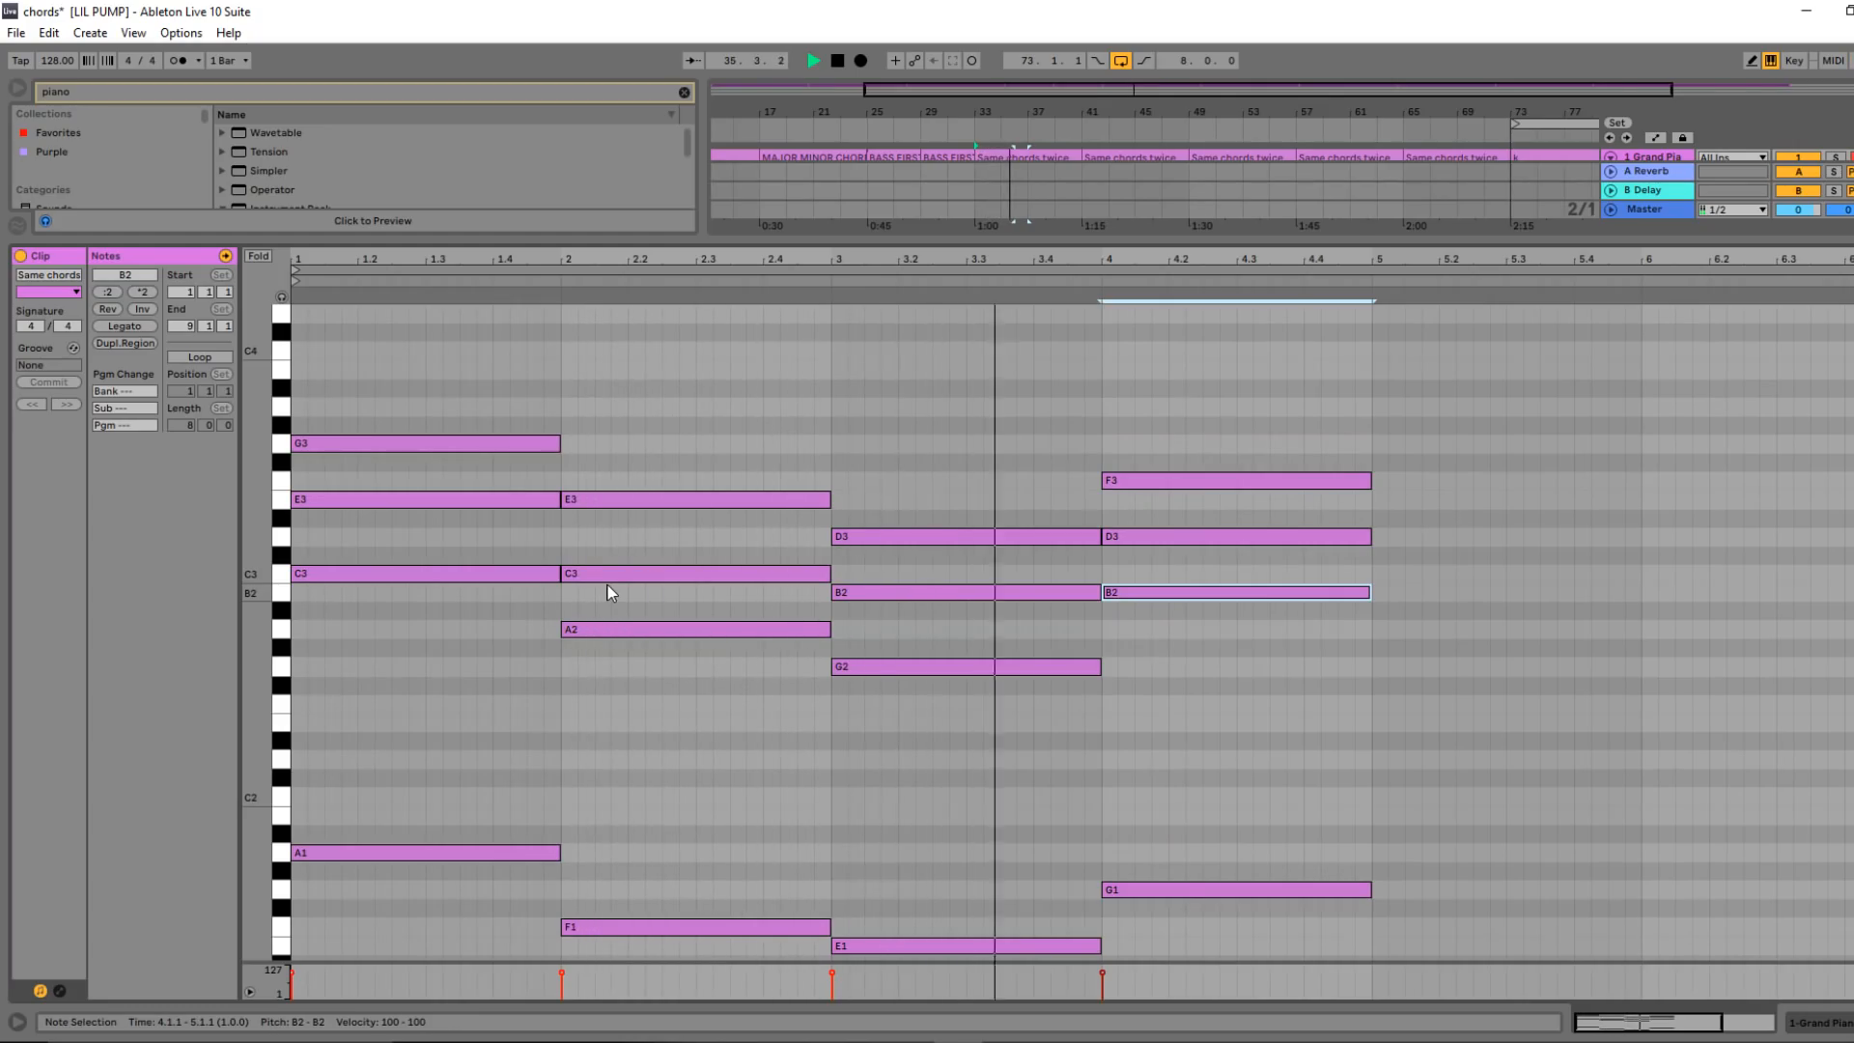
pyautogui.press('space')
# - Delete the chords in bars 2 to 4 and shorten the bar 1 chord to three beats
pyautogui.moveTo(778, 431); pyautogui.dragTo(1375, 957)
pyautogui.press('Delete')
pyautogui.moveTo(514, 944); pyautogui.dragTo(444, 305)
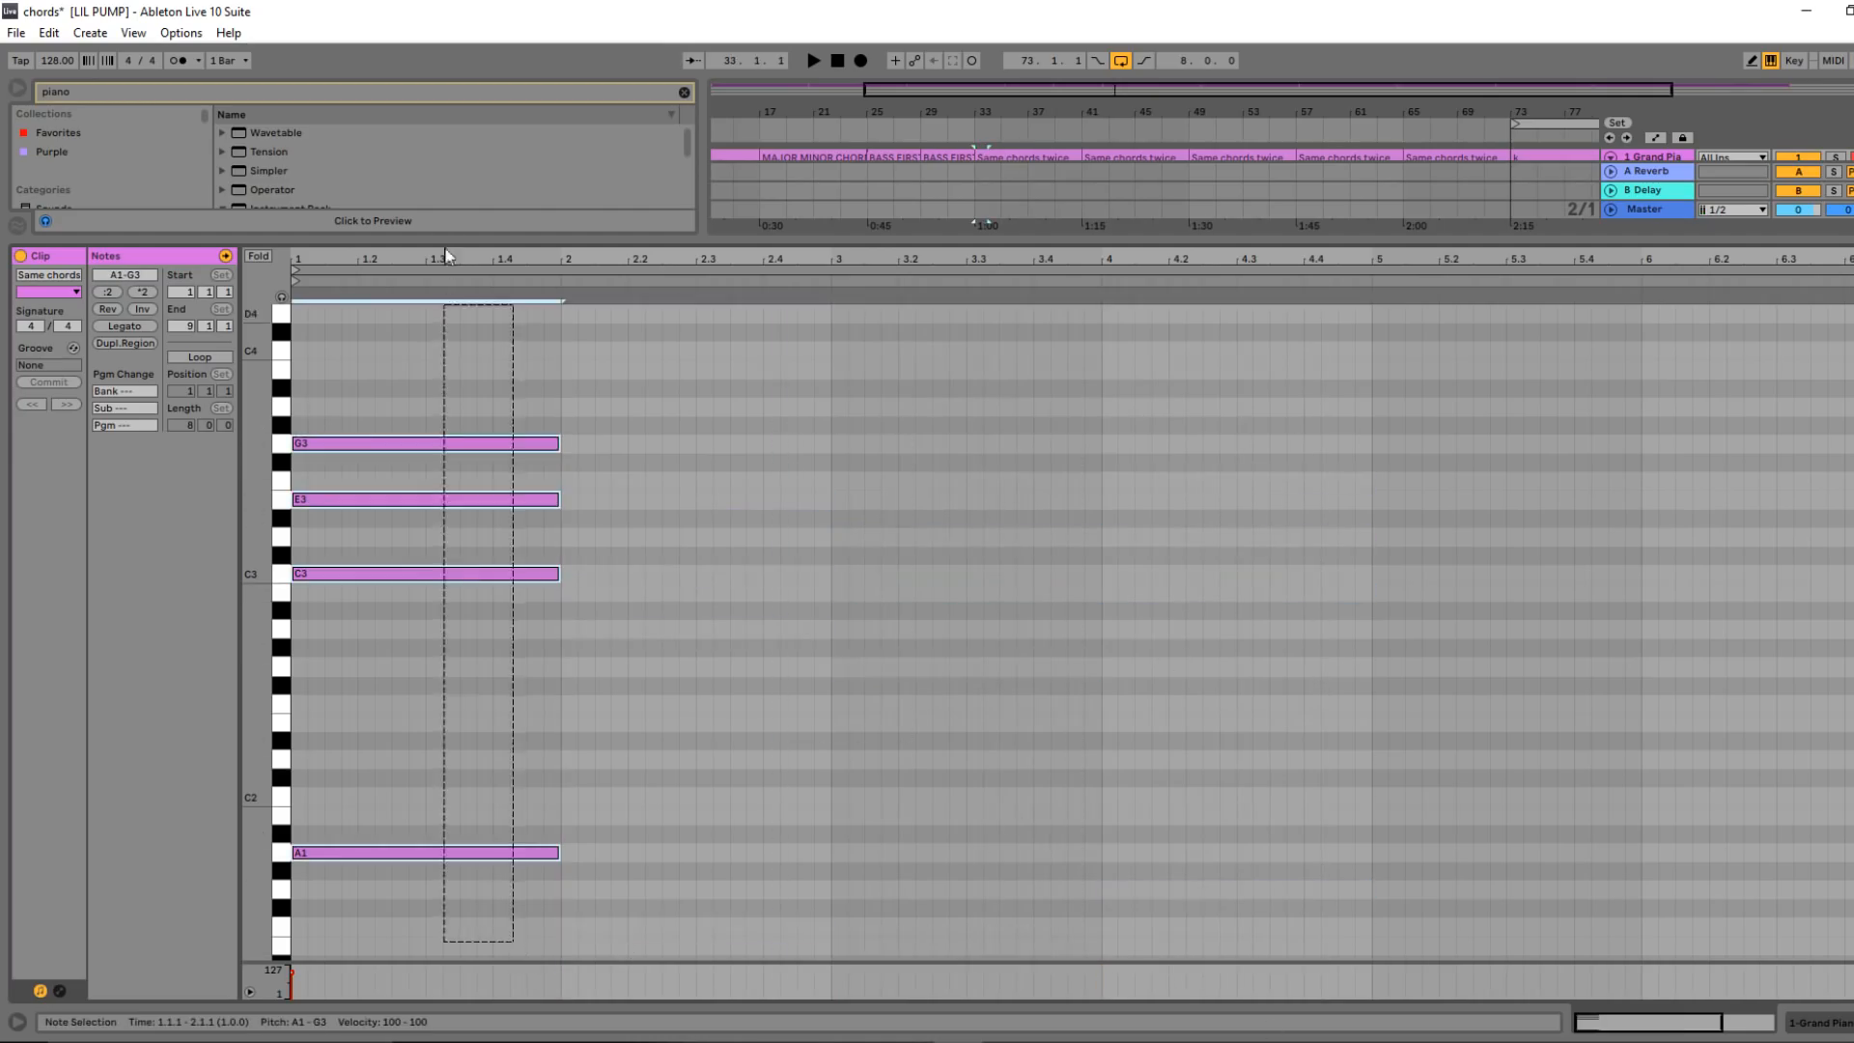
pyautogui.moveTo(559, 443); pyautogui.dragTo(493, 434)
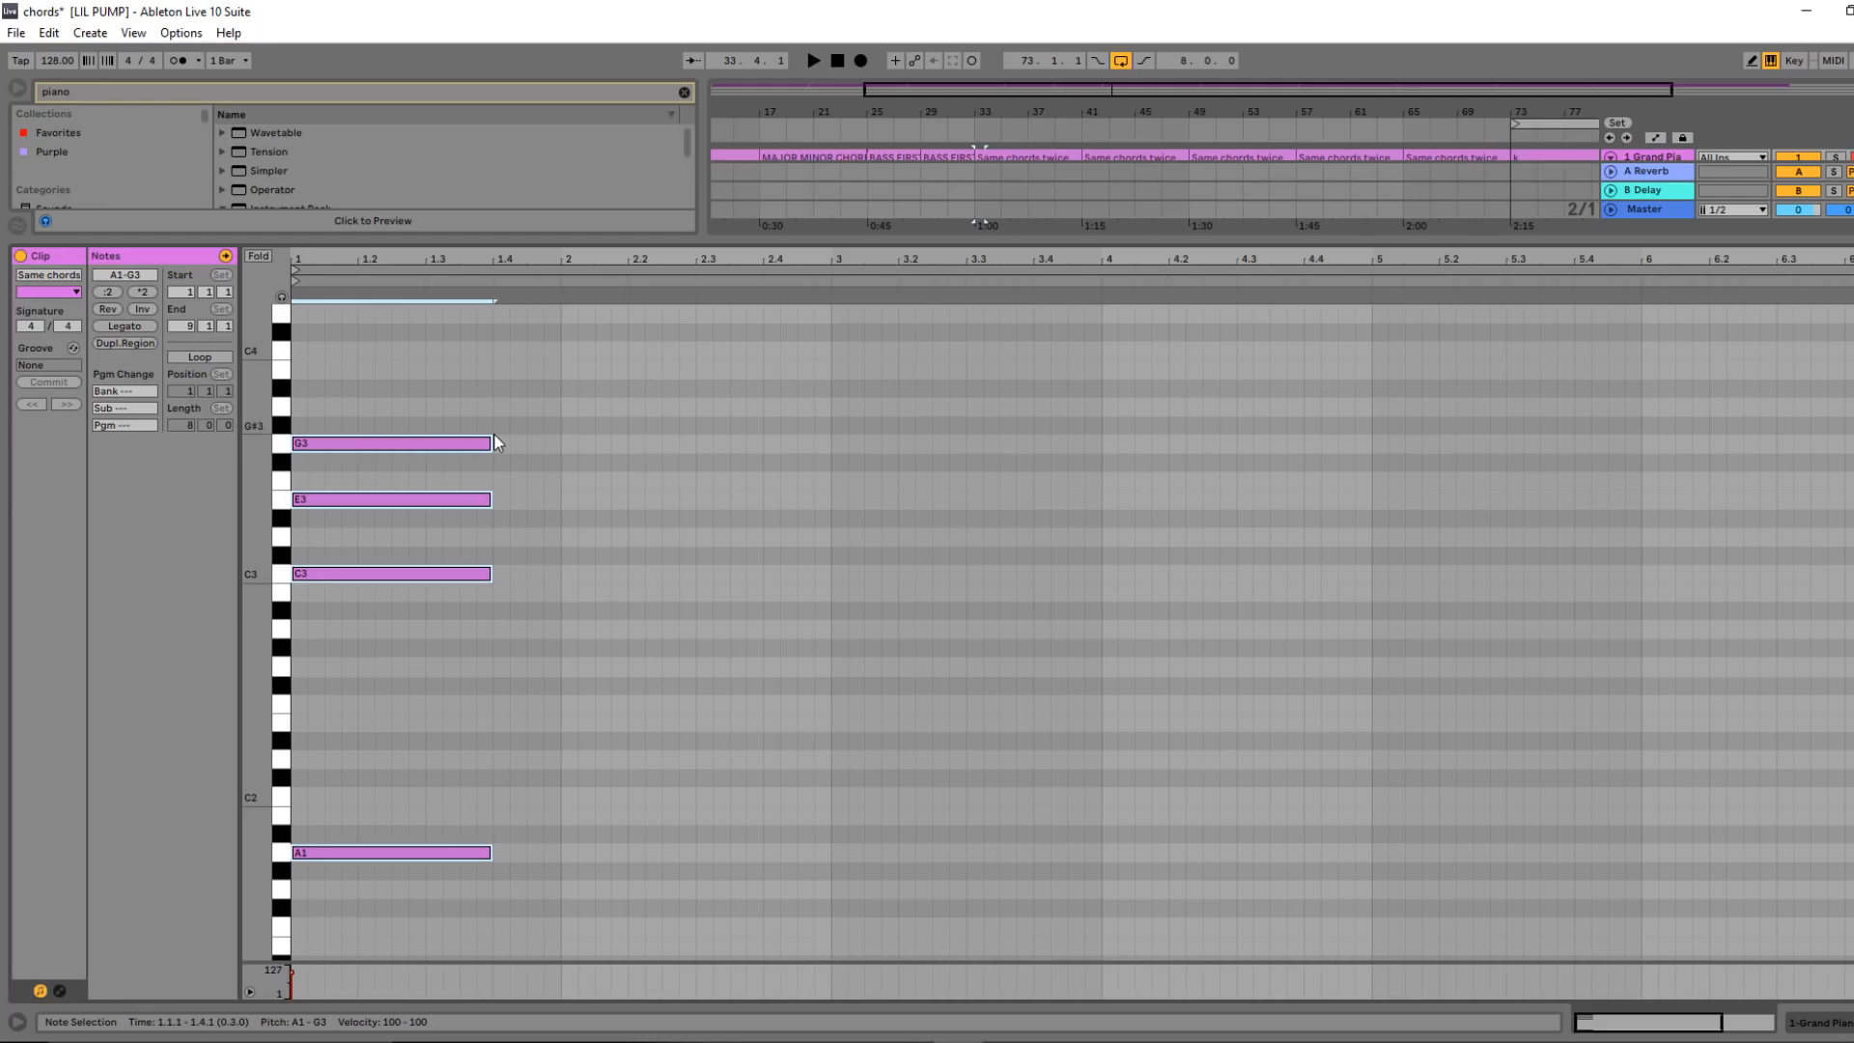
pyautogui.moveTo(490, 444)
pyautogui.mouseDown()
pyautogui.moveTo(442, 460)
pyautogui.moveTo(492, 455)
pyautogui.mouseUp()
# - Duplicate the shortened chord, shift it down to E1, G2, B2 and D3, and fit it into the end of bar 1 after the first chord
pyautogui.hotkey('ctrl', 'd')
pyautogui.moveTo(513, 859); pyautogui.dragTo(532, 934)
pyautogui.moveTo(694, 536); pyautogui.dragTo(561, 537)
pyautogui.moveTo(448, 906); pyautogui.dragTo(519, 978)
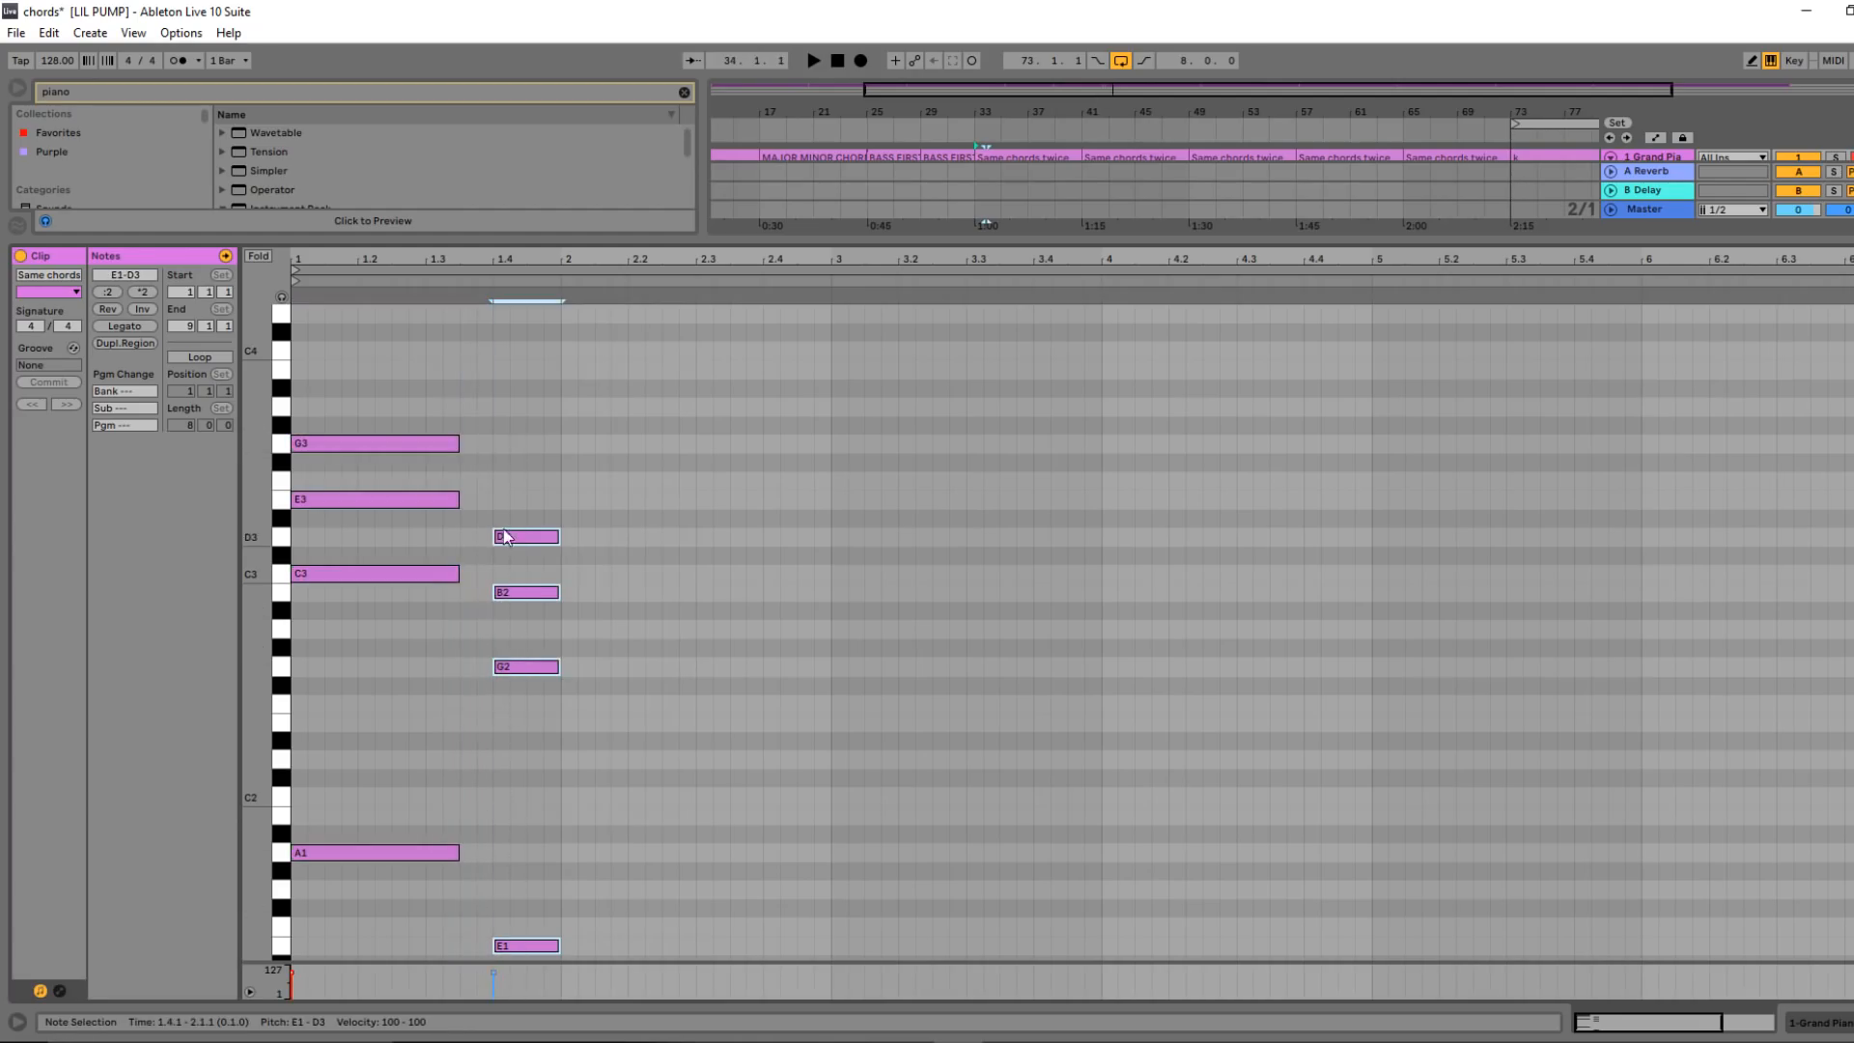
pyautogui.moveTo(496, 537)
pyautogui.mouseDown()
pyautogui.moveTo(480, 537)
pyautogui.moveTo(496, 538)
pyautogui.mouseUp()
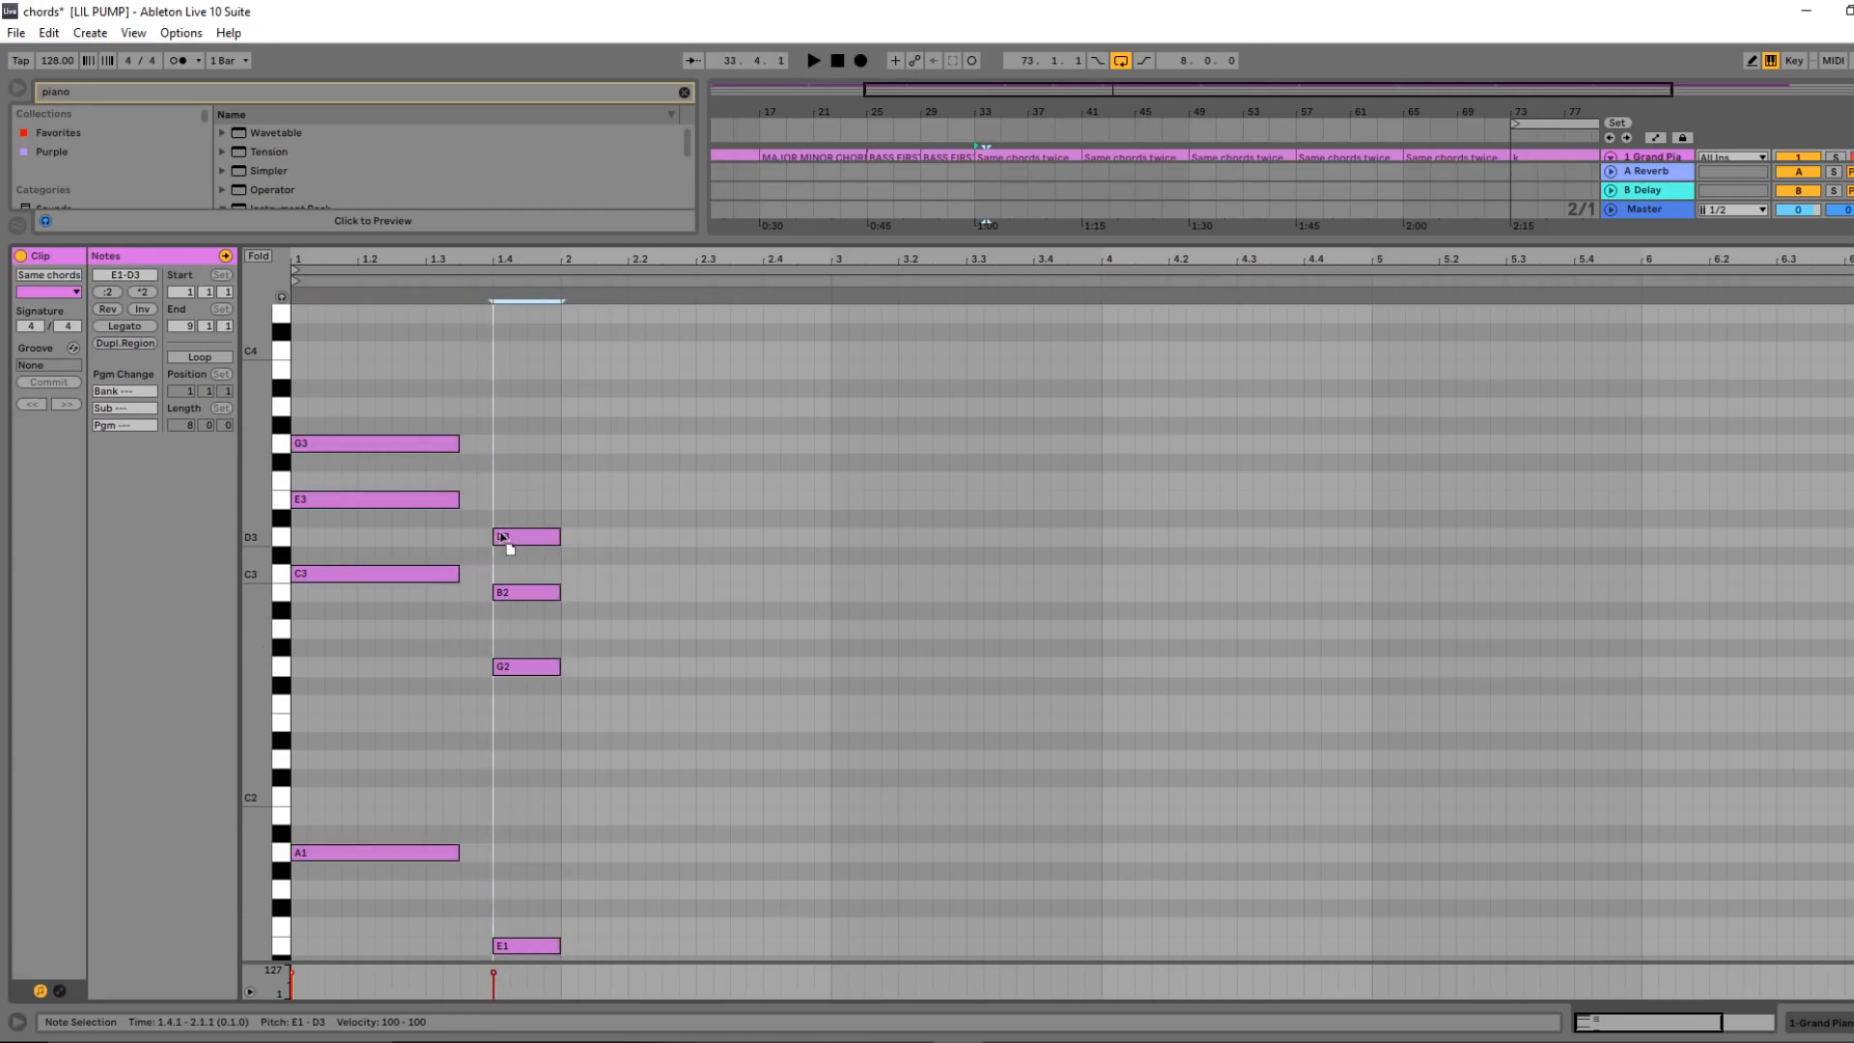
pyautogui.moveTo(496, 946); pyautogui.dragTo(460, 945)
# - Build an F1, A2, C3 chord filling bar 2 and play the progression
pyautogui.doubleClick(573, 925)
pyautogui.moveTo(579, 927); pyautogui.dragTo(706, 800)
pyautogui.scroll(-1, 577, 922)
pyautogui.moveTo(618, 611); pyautogui.dragTo(715, 813)
pyautogui.press('space')
pyautogui.moveTo(582, 678); pyautogui.dragTo(639, 805)
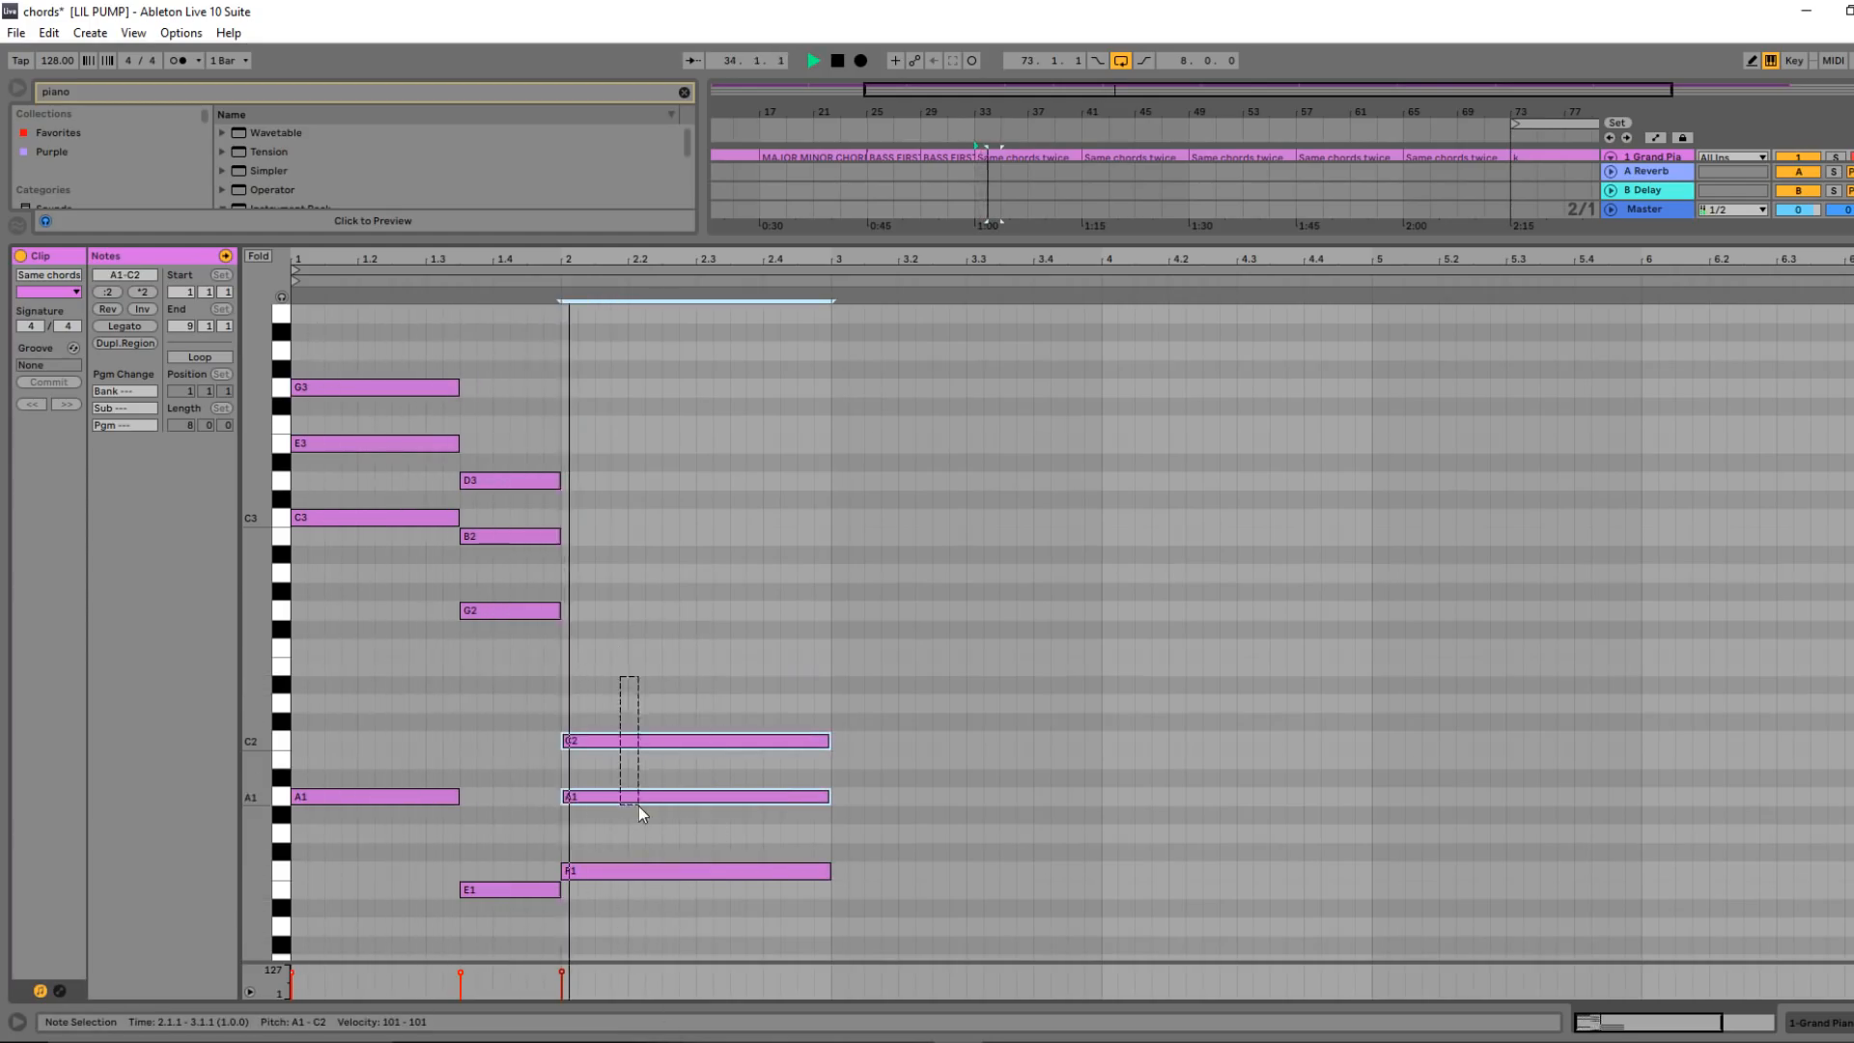
pyautogui.hotkey('shift', 'Up')
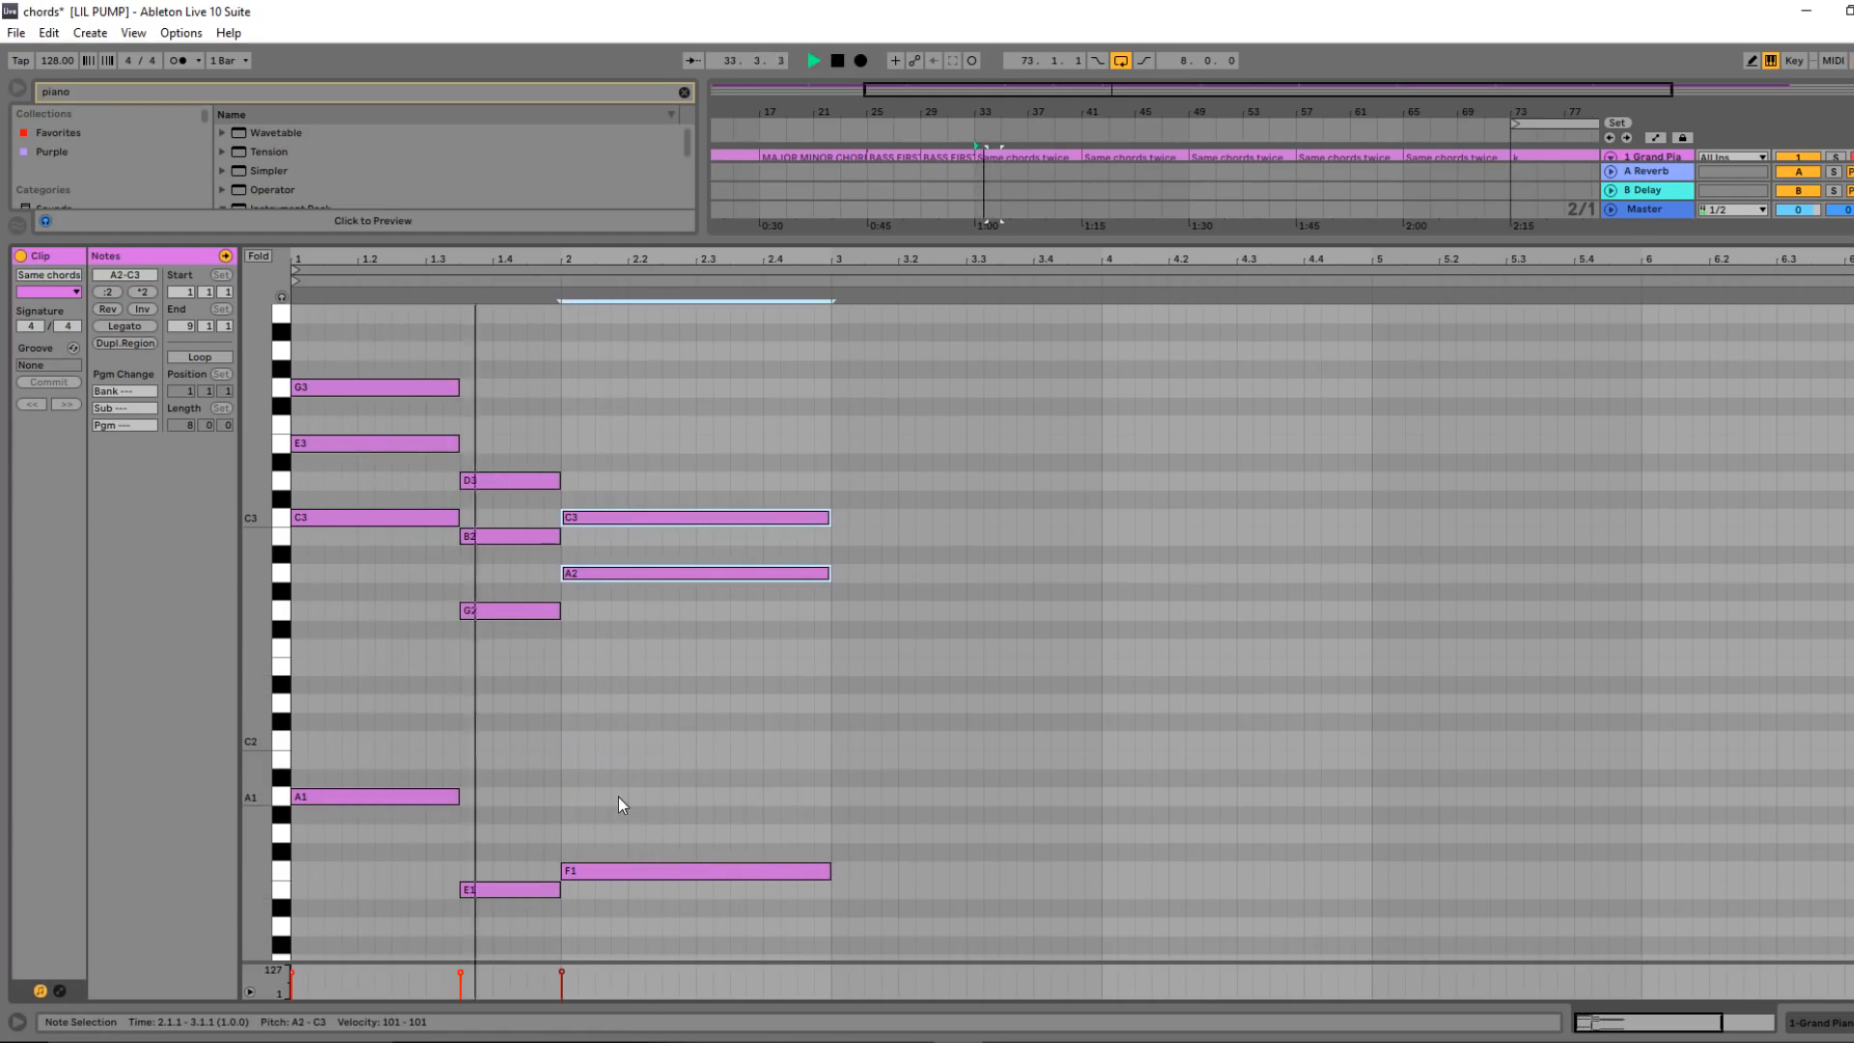
# - Duplicate the three chords of bars 1 and 2 into bars 3 and 4
pyautogui.moveTo(827, 928); pyautogui.dragTo(485, 379)
pyautogui.hotkey('ctrl', 'a')
pyautogui.hotkey('ctrl', 'd')
pyautogui.click(1219, 637)
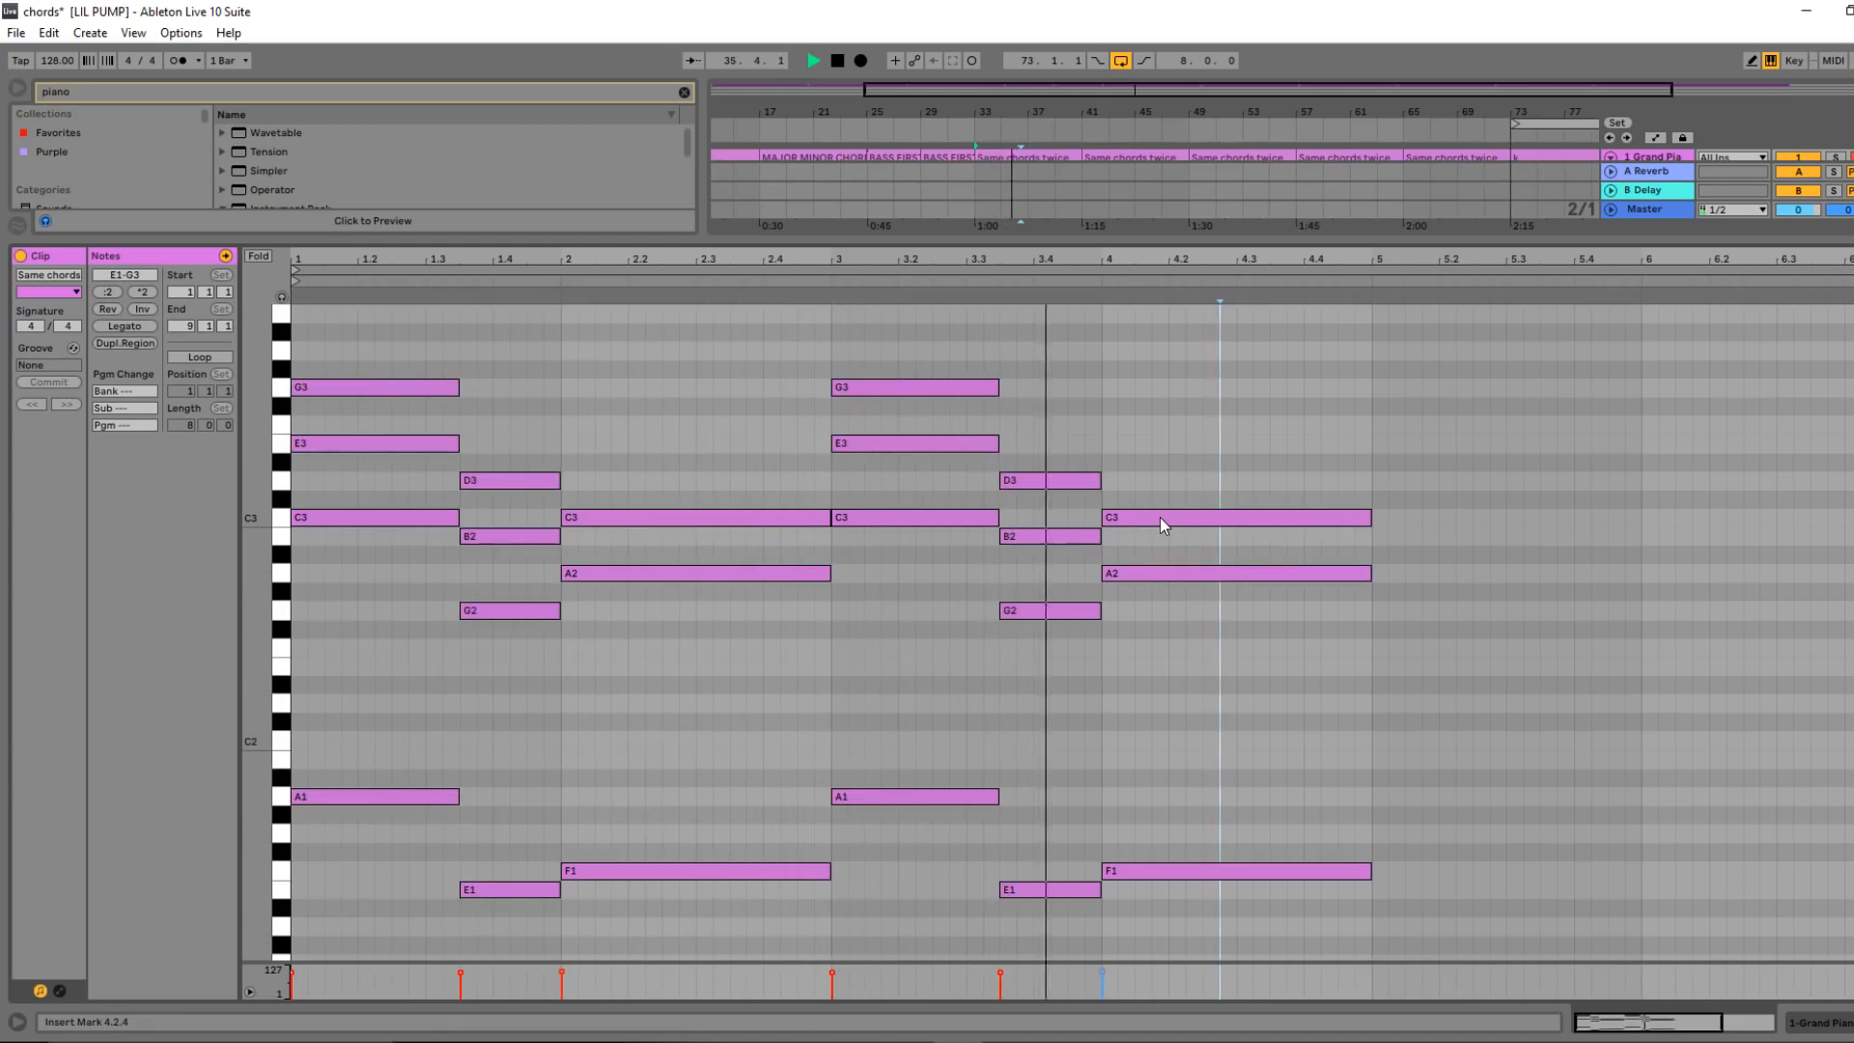
# - Change the bar 4 chord to A1, C3 and E3, and play the four-bar progression
pyautogui.press('space')
pyautogui.moveTo(1154, 919); pyautogui.dragTo(1197, 487)
pyautogui.moveTo(1146, 875); pyautogui.dragTo(1147, 802)
pyautogui.press('space')
pyautogui.moveTo(1238, 618); pyautogui.dragTo(1223, 597)
pyautogui.moveTo(1170, 497); pyautogui.dragTo(1166, 517)
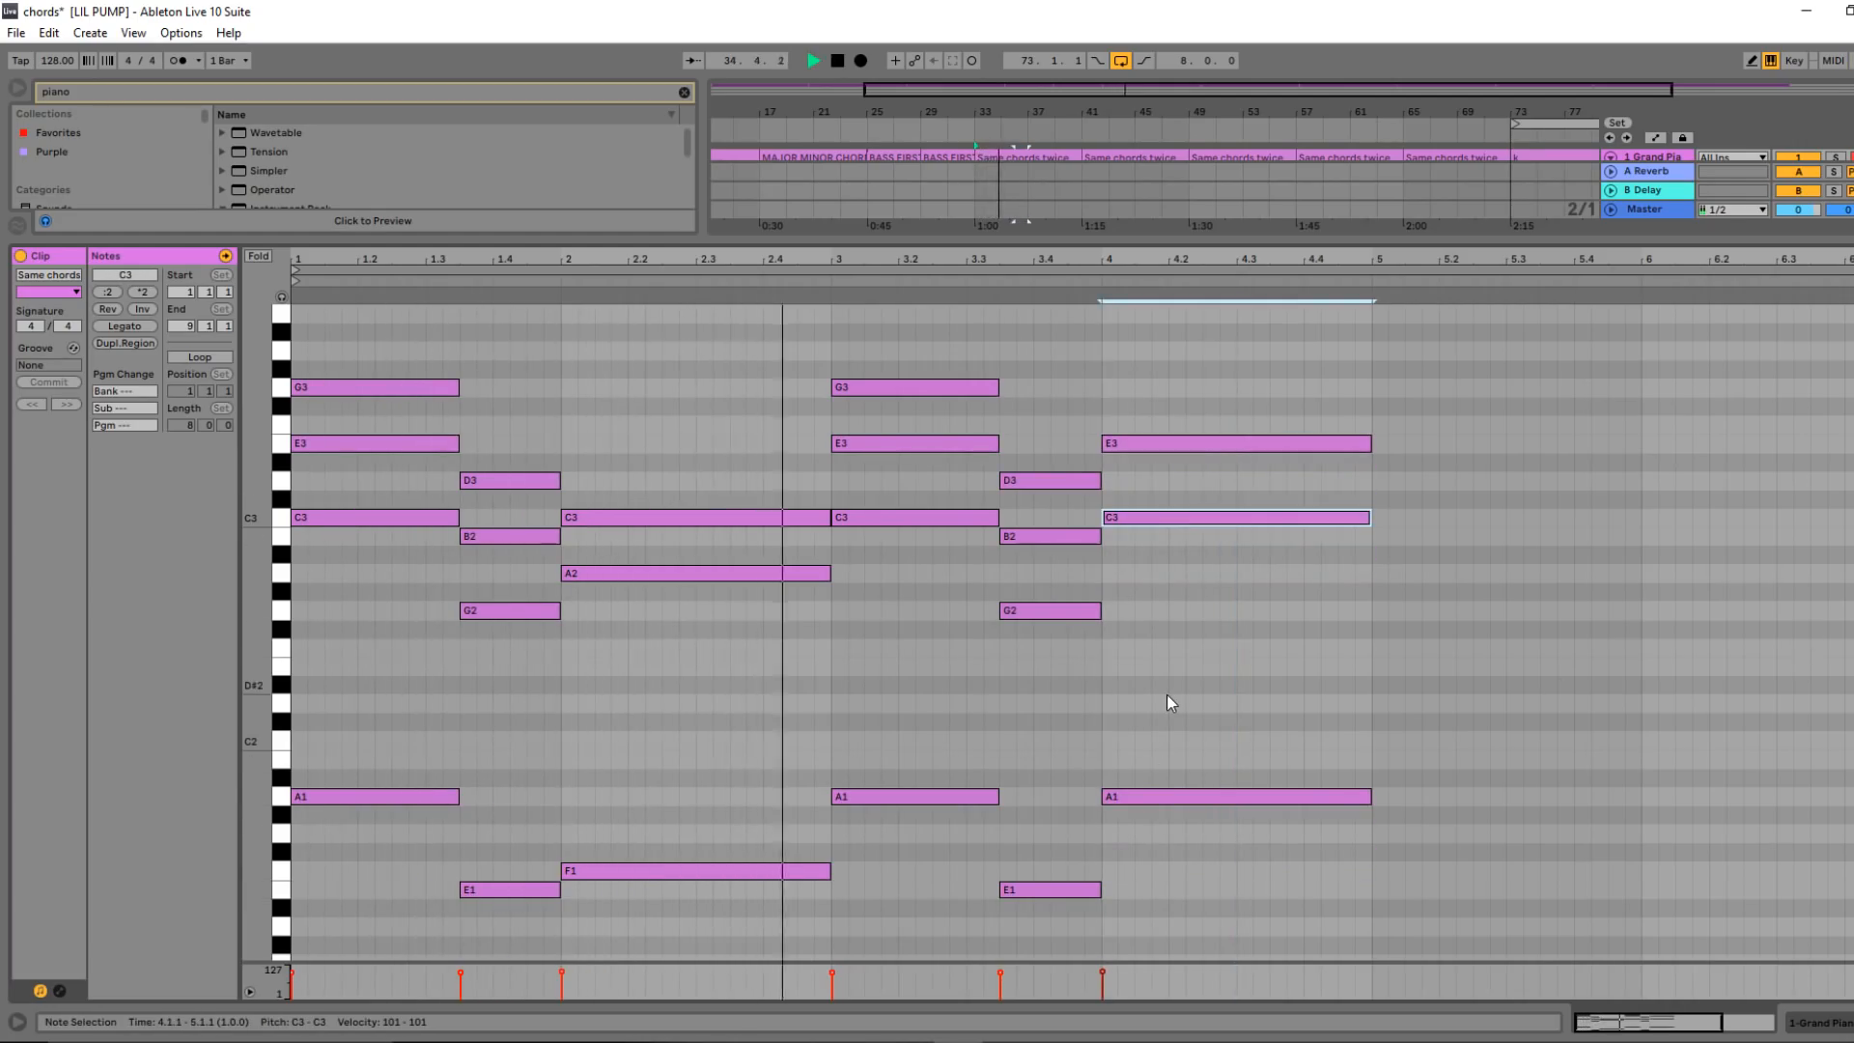
pyautogui.scroll(1, 1023, 517)
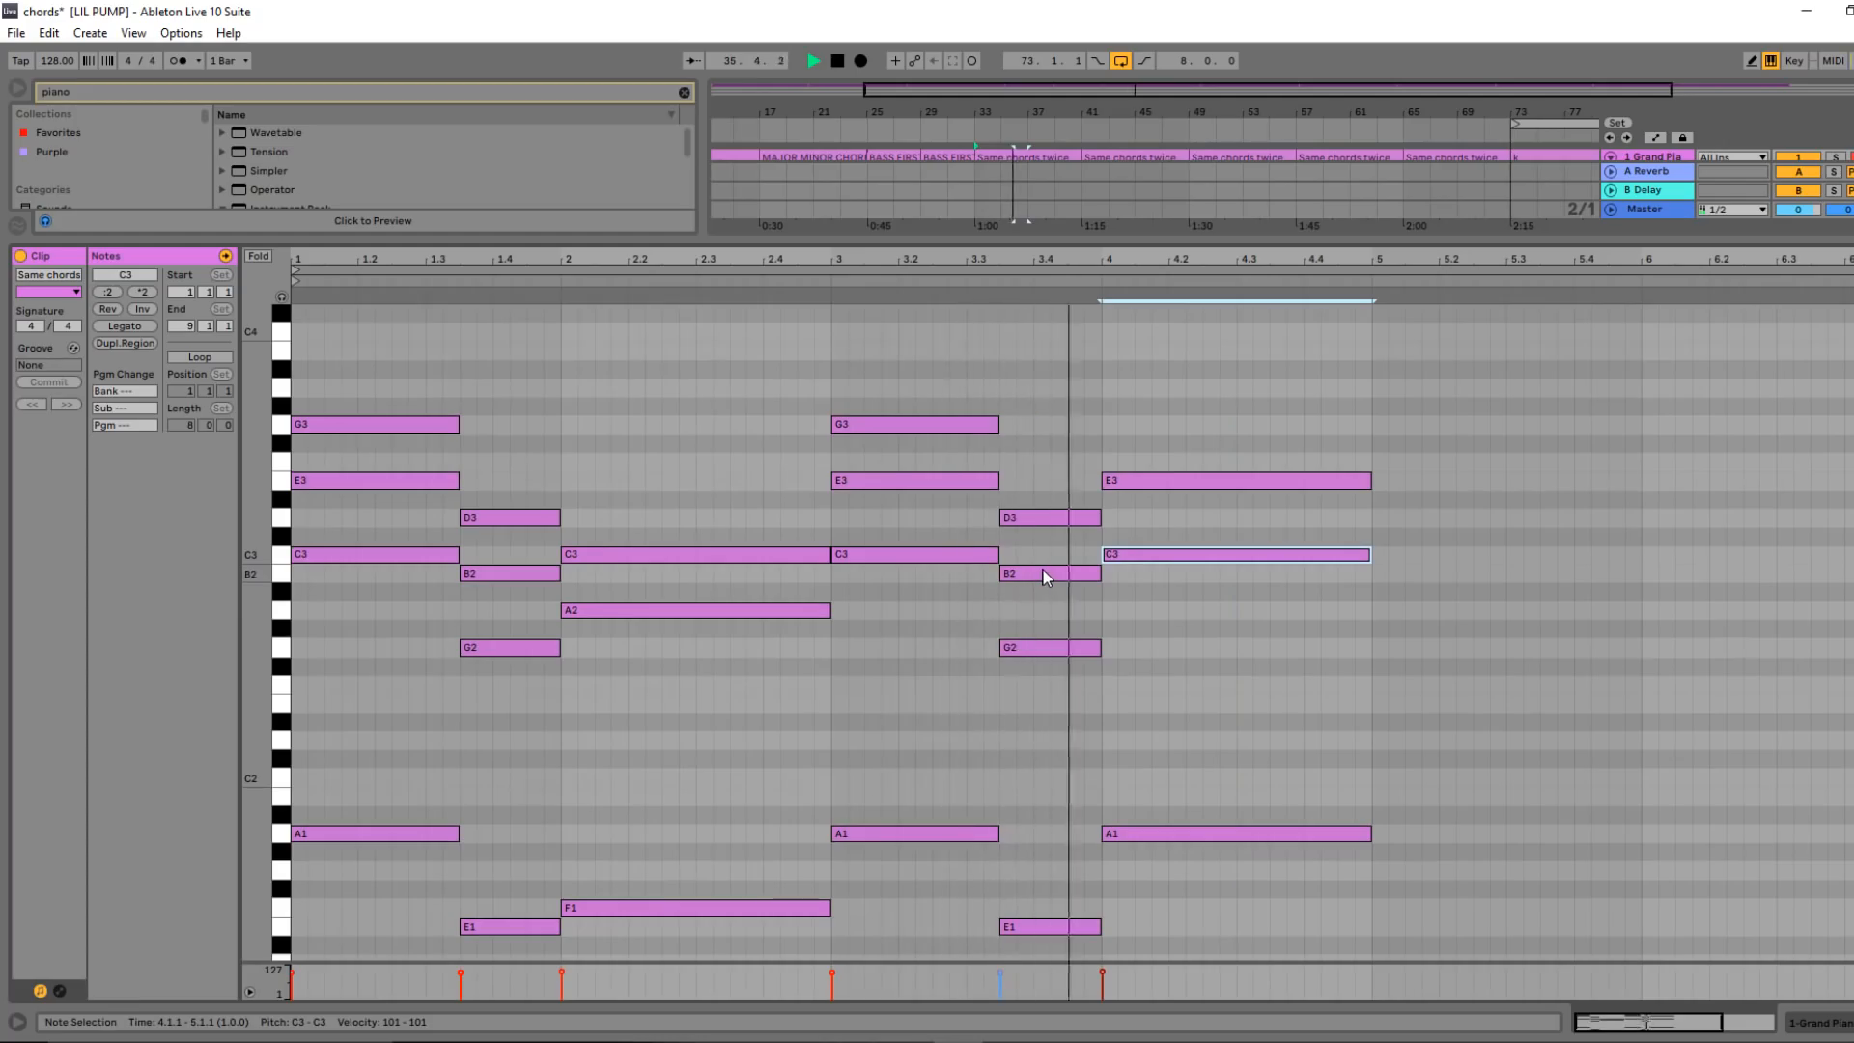
pyautogui.press('space')
# - Try raising the bar 4 chord's top note, and delete all notes from the clip
pyautogui.click(1130, 481)
pyautogui.moveTo(1131, 483); pyautogui.dragTo(1132, 426)
pyautogui.moveTo(1149, 349); pyautogui.dragTo(211, 1011)
pyautogui.press('Delete')
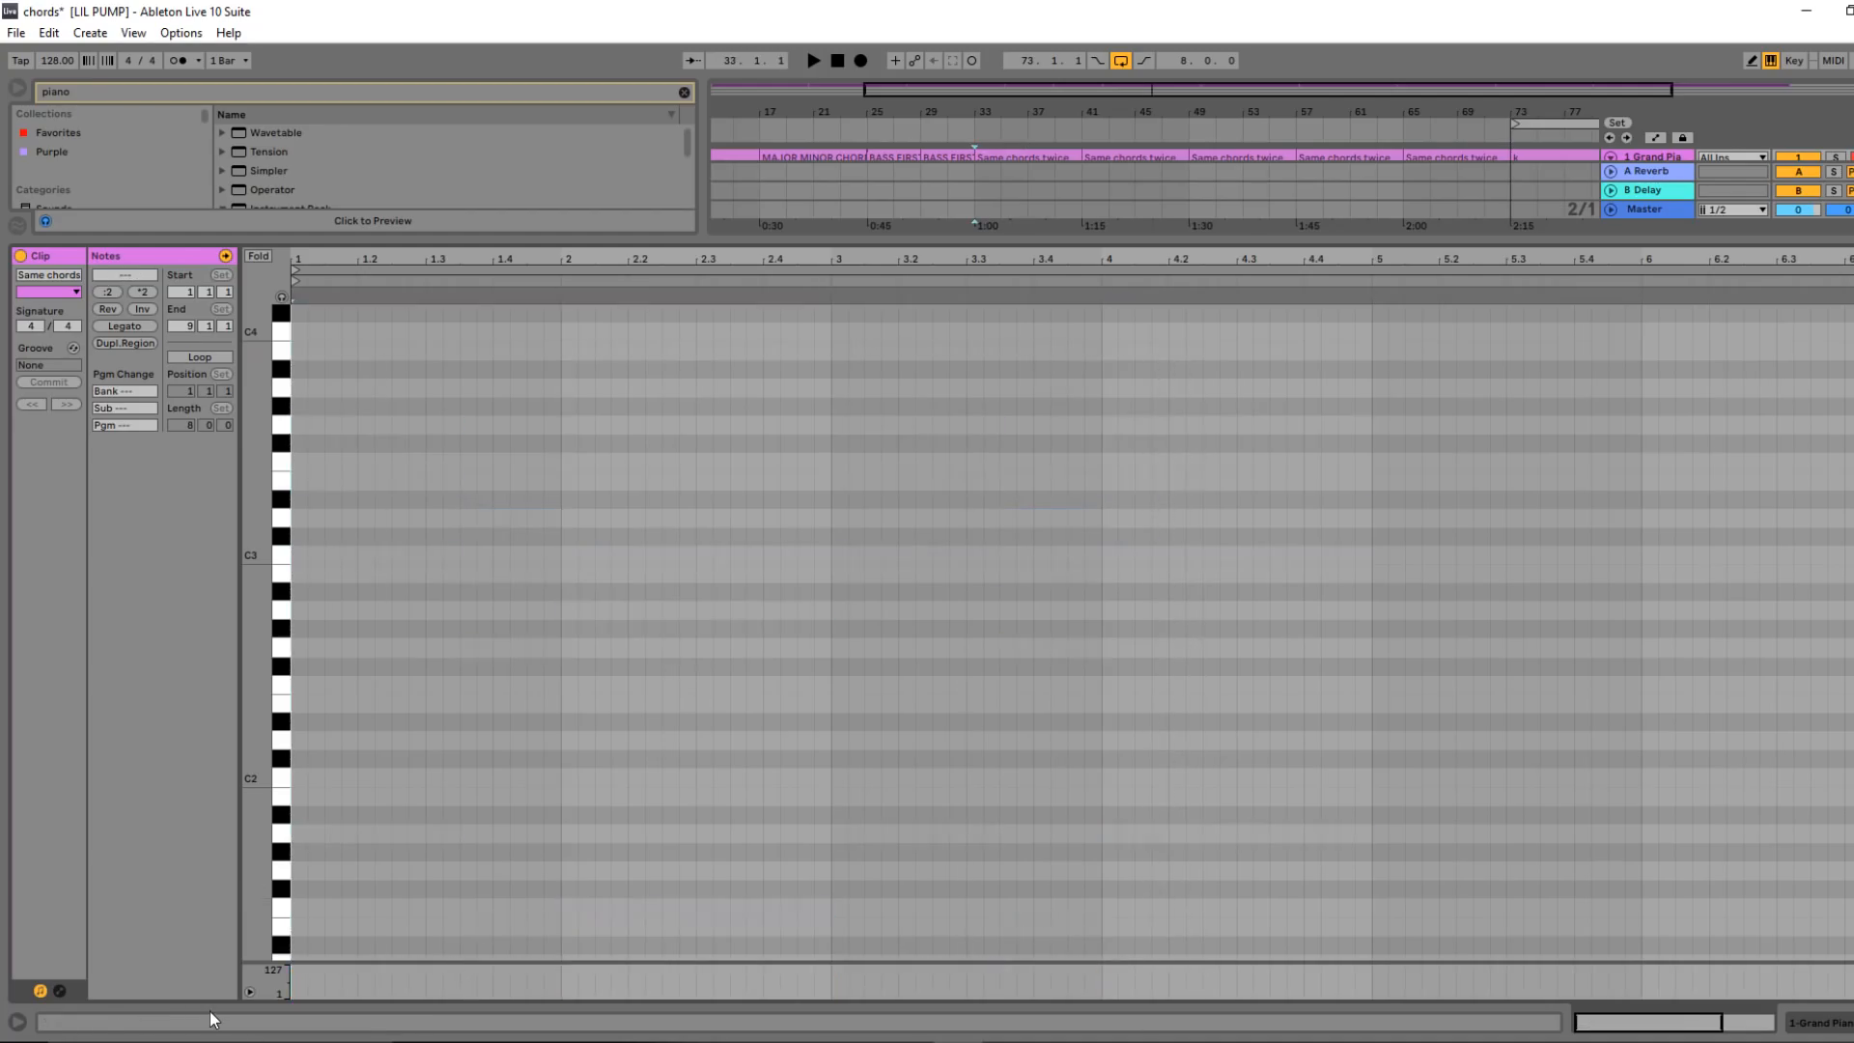